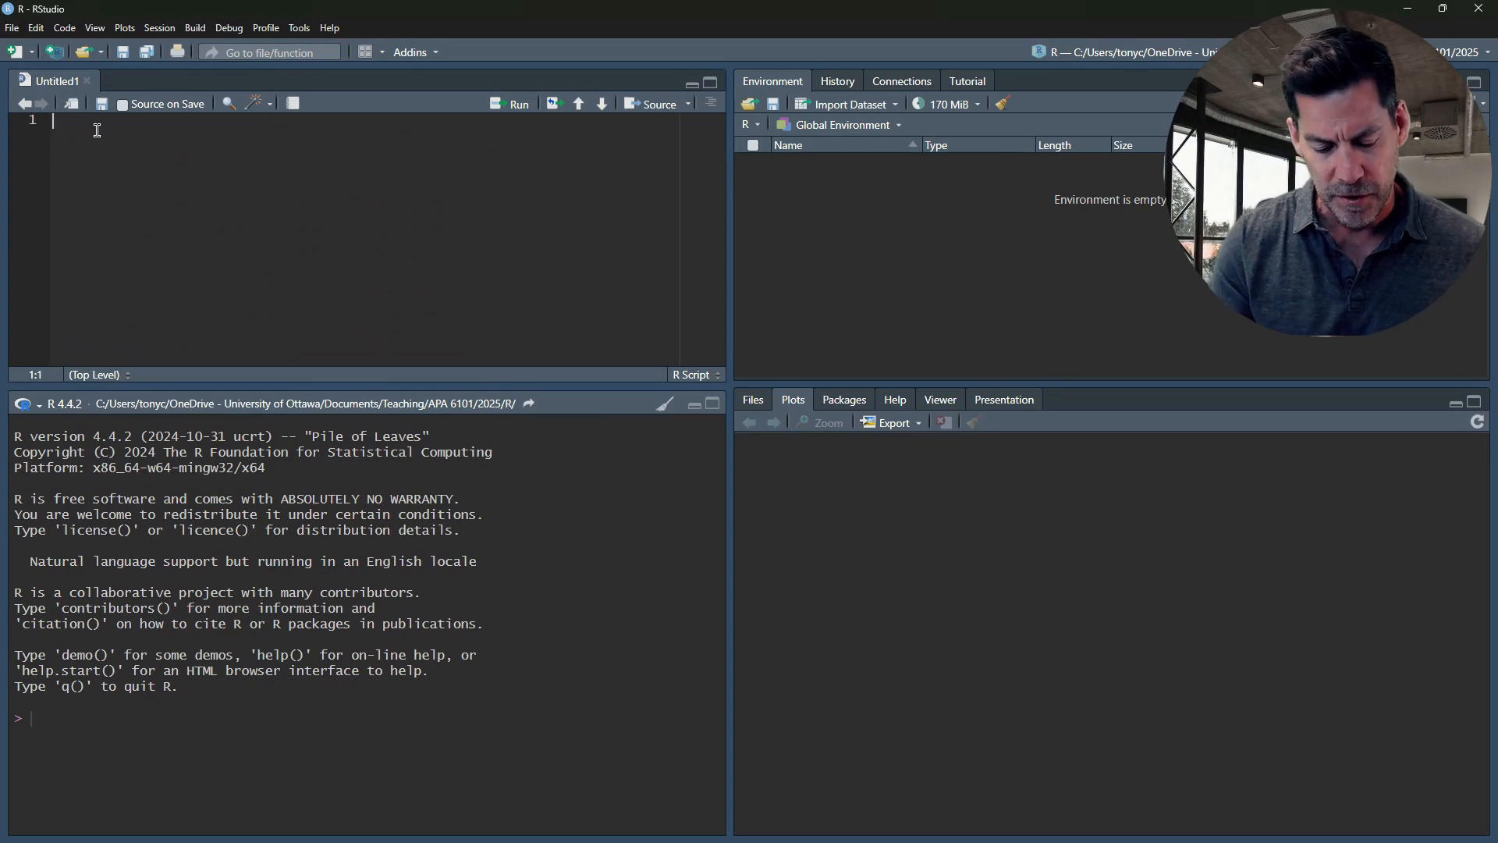
Write options(scipen=999) on the script's first line and run it
{"action": "type", "text": "opti"}
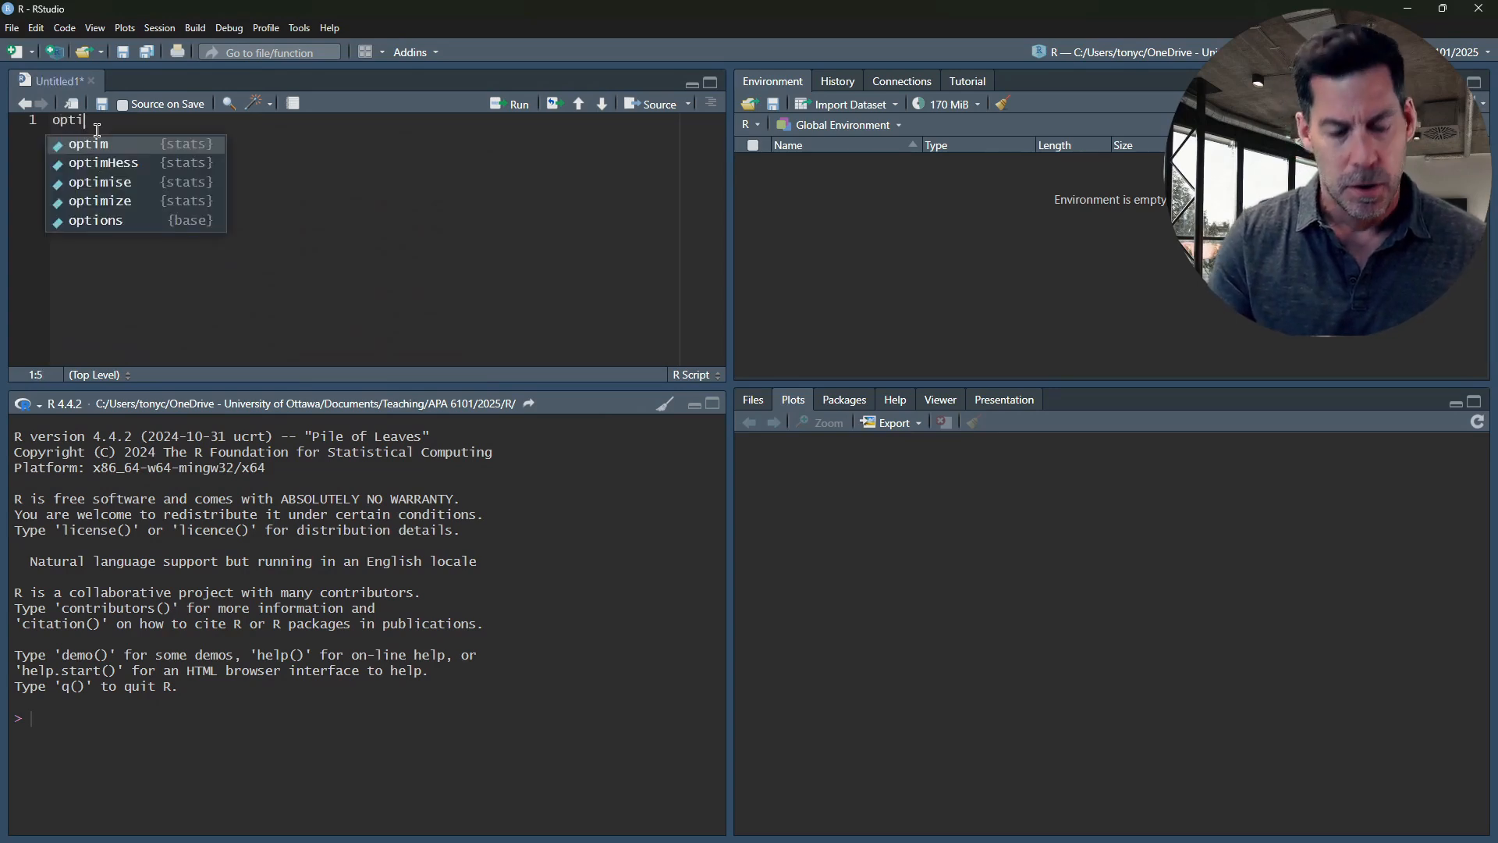
{"action": "type", "text": "ons"}
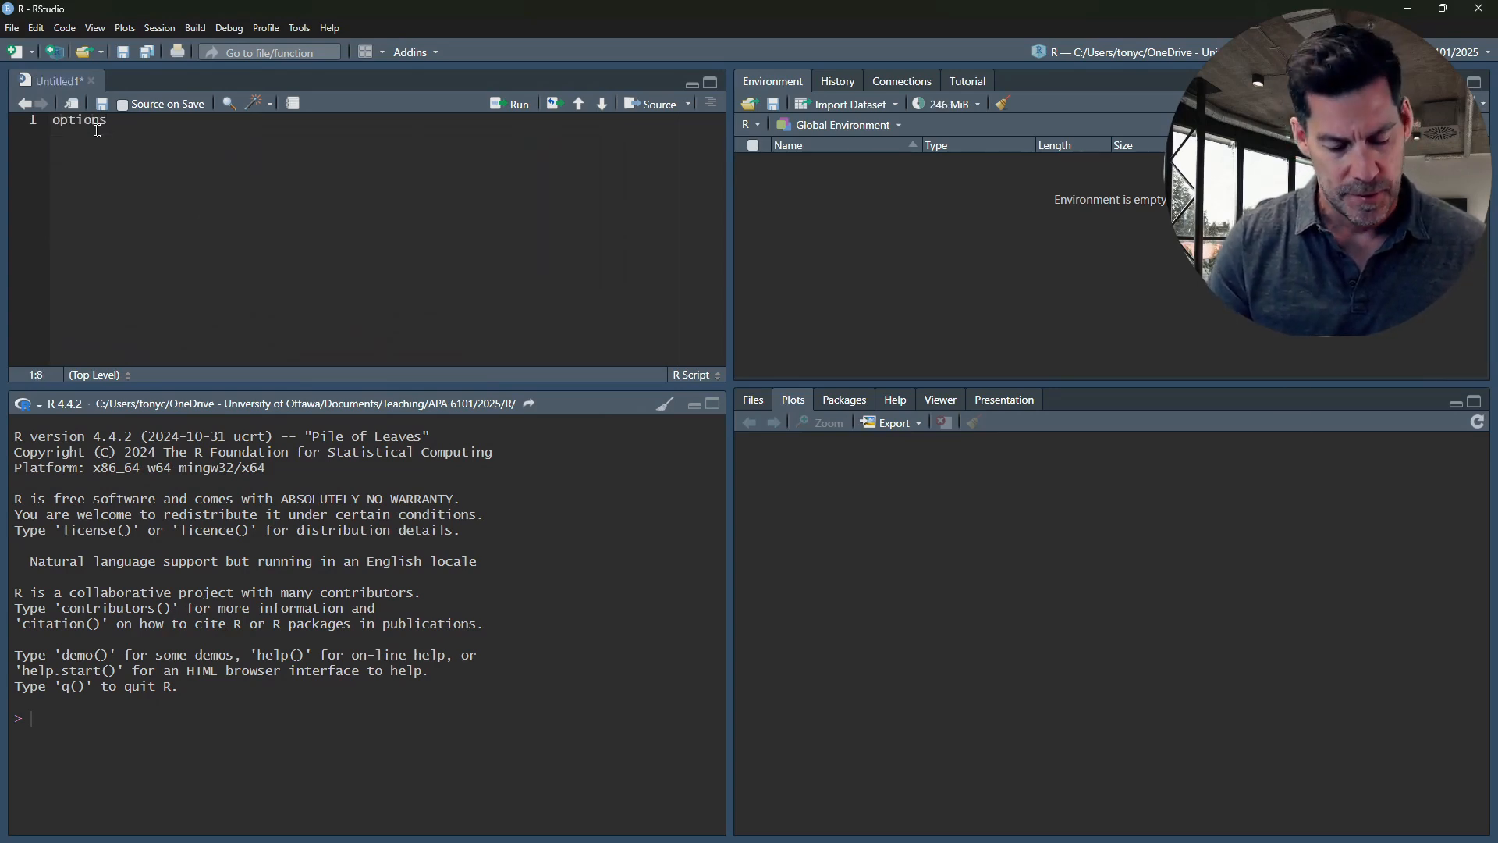
{"action": "type", "text": "(scipen"}
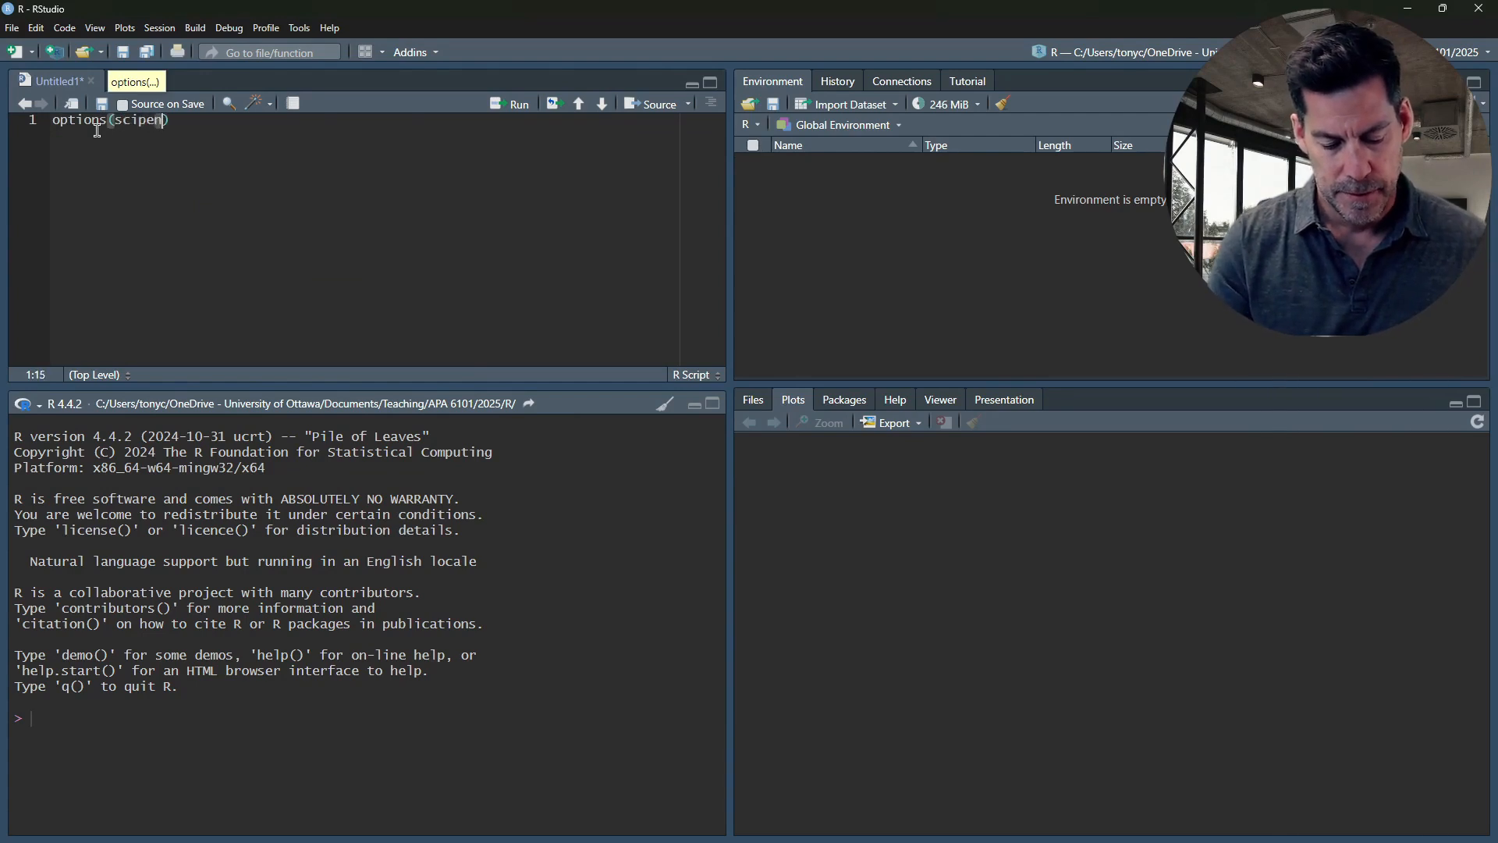
{"action": "type", "text": "=000"}
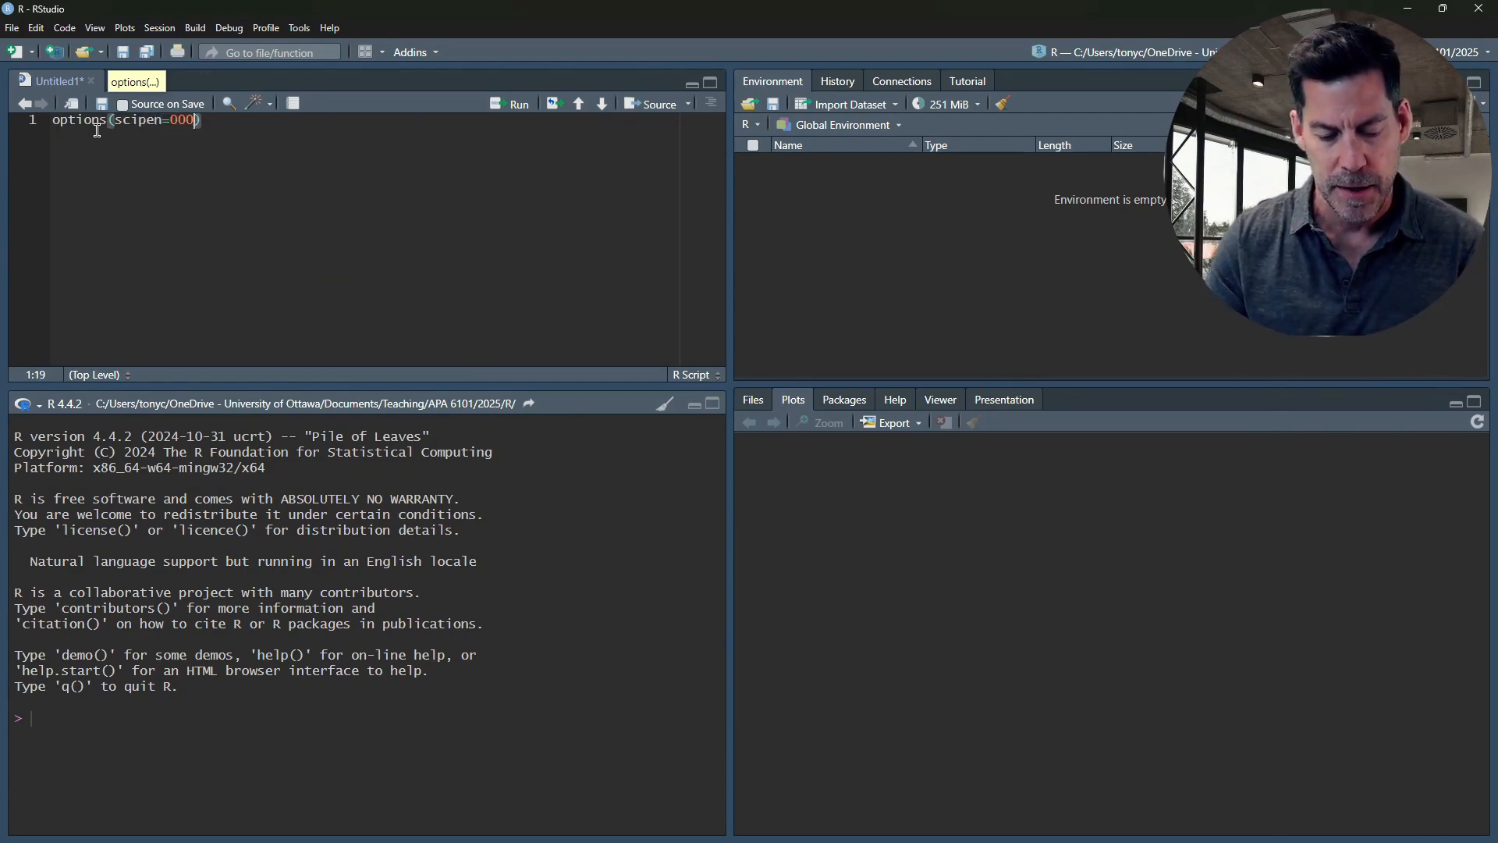
{"action": "key", "text": "BackSpace"}
{"action": "key", "text": "Delete"}
{"action": "key", "text": "BackSpace"}
{"action": "key", "text": "BackSpace"}
{"action": "type", "text": "99"}
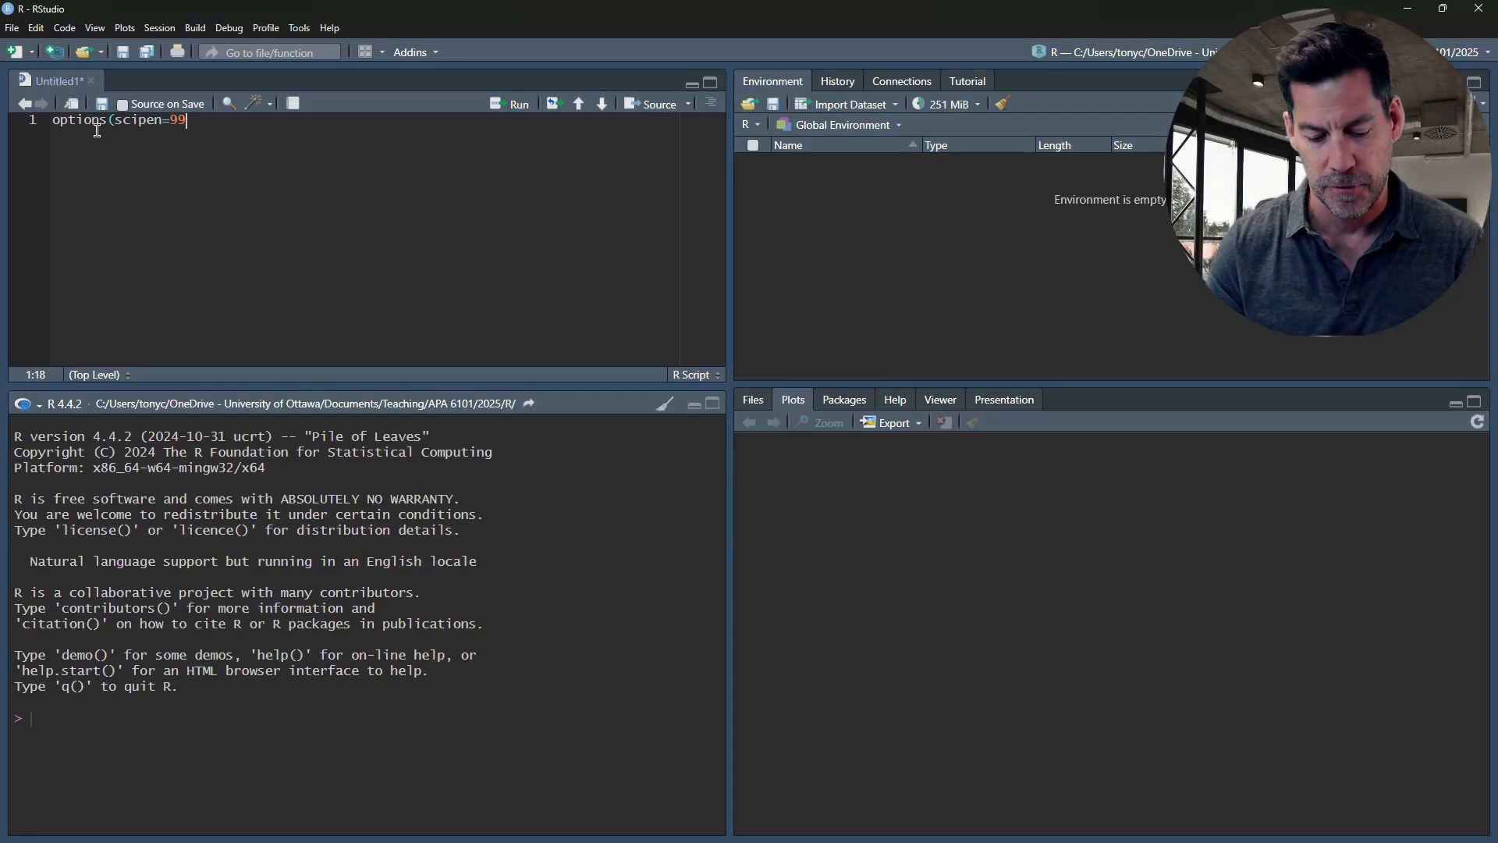
{"action": "type", "text": "9)"}
{"action": "key", "text": "ctrl+Return"}
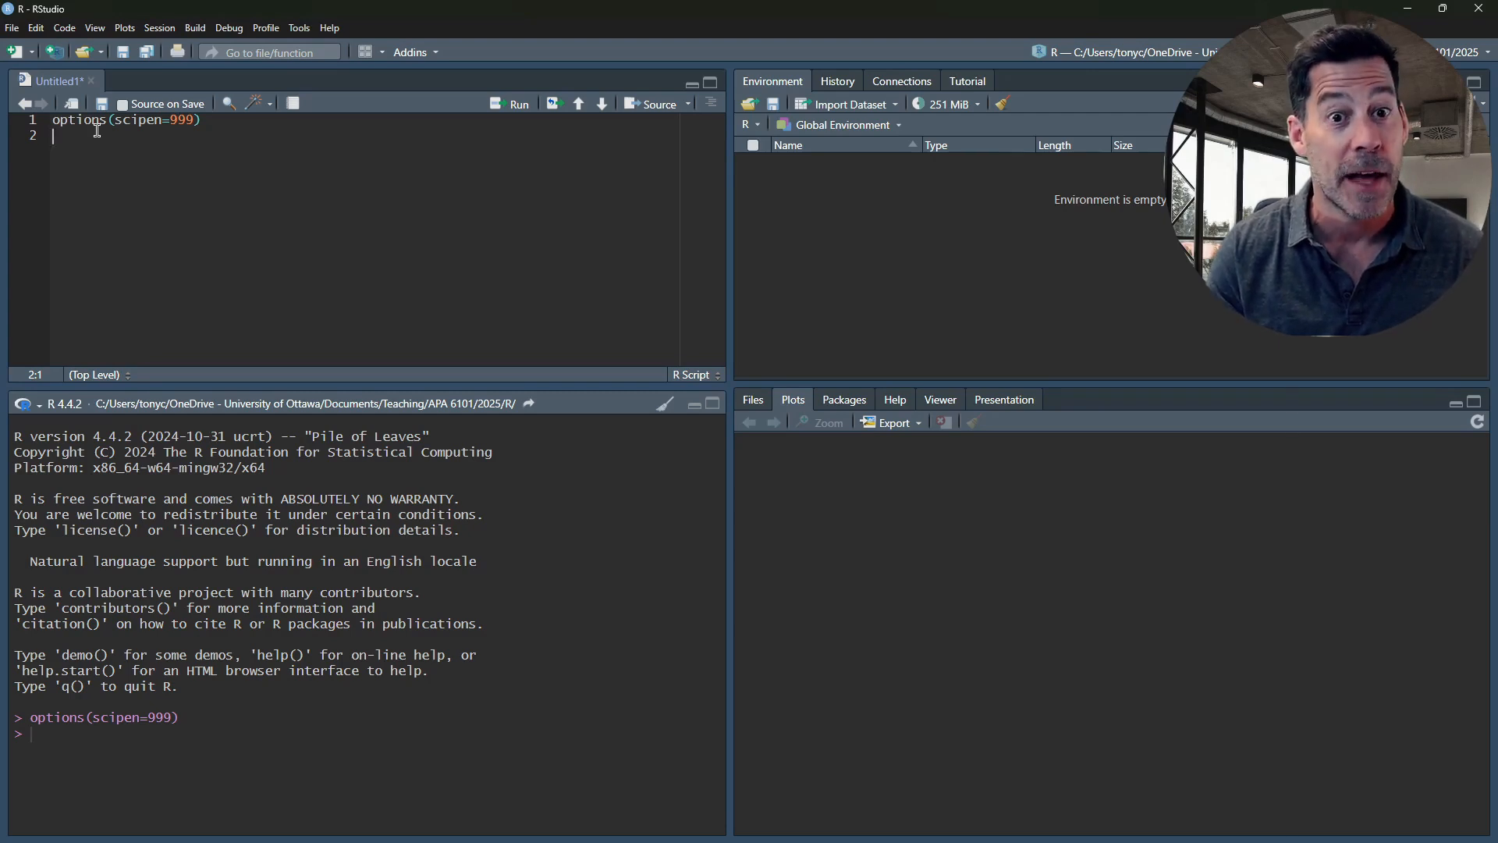
Load the flexplot package by adding library(flexplot) on the next script line and running it
{"action": "type", "text": "lib"}
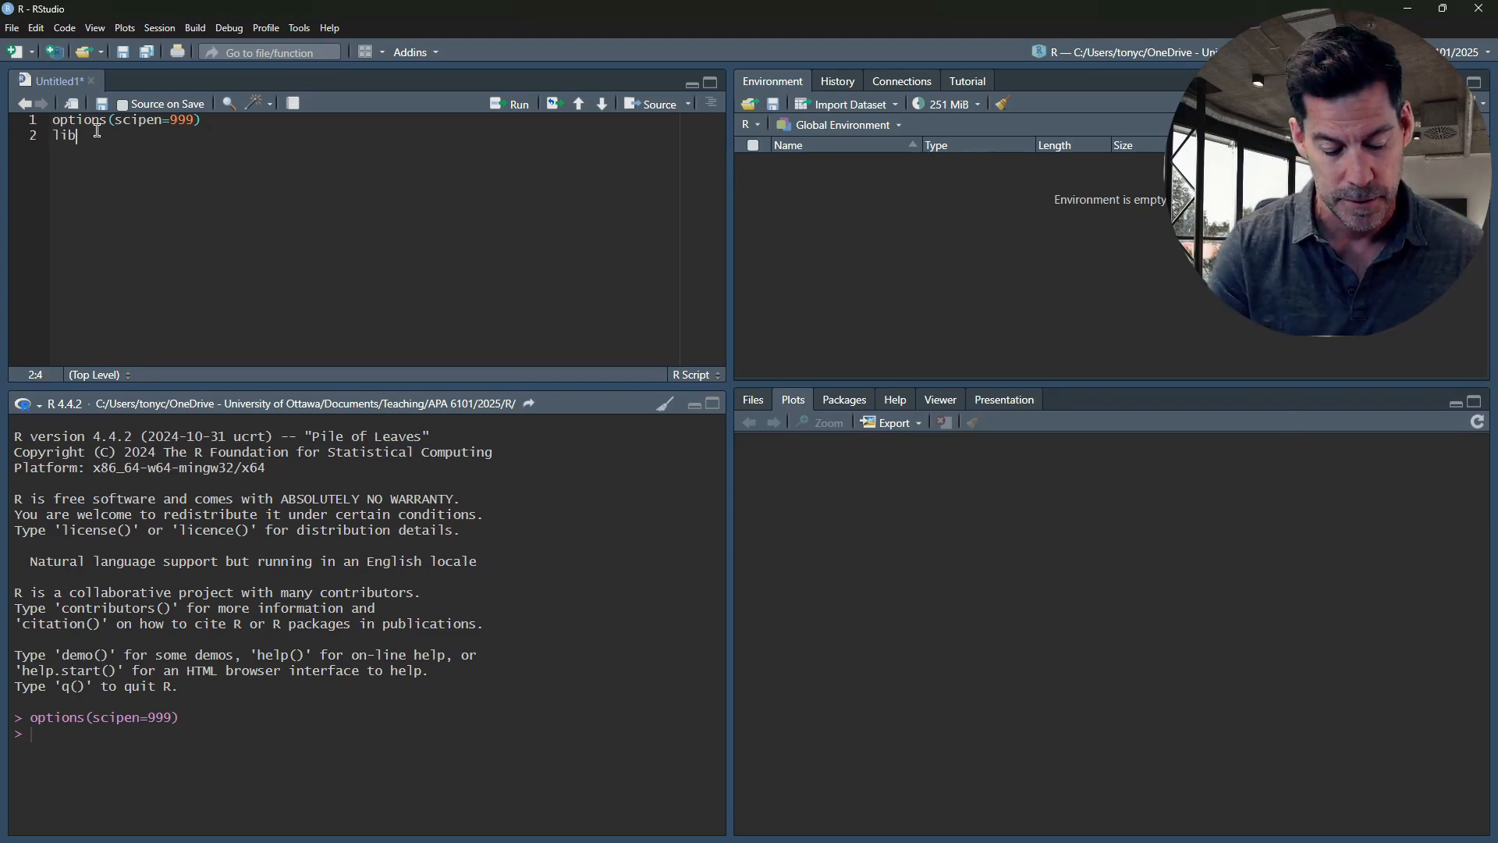
{"action": "type", "text": "rary(flexplo"}
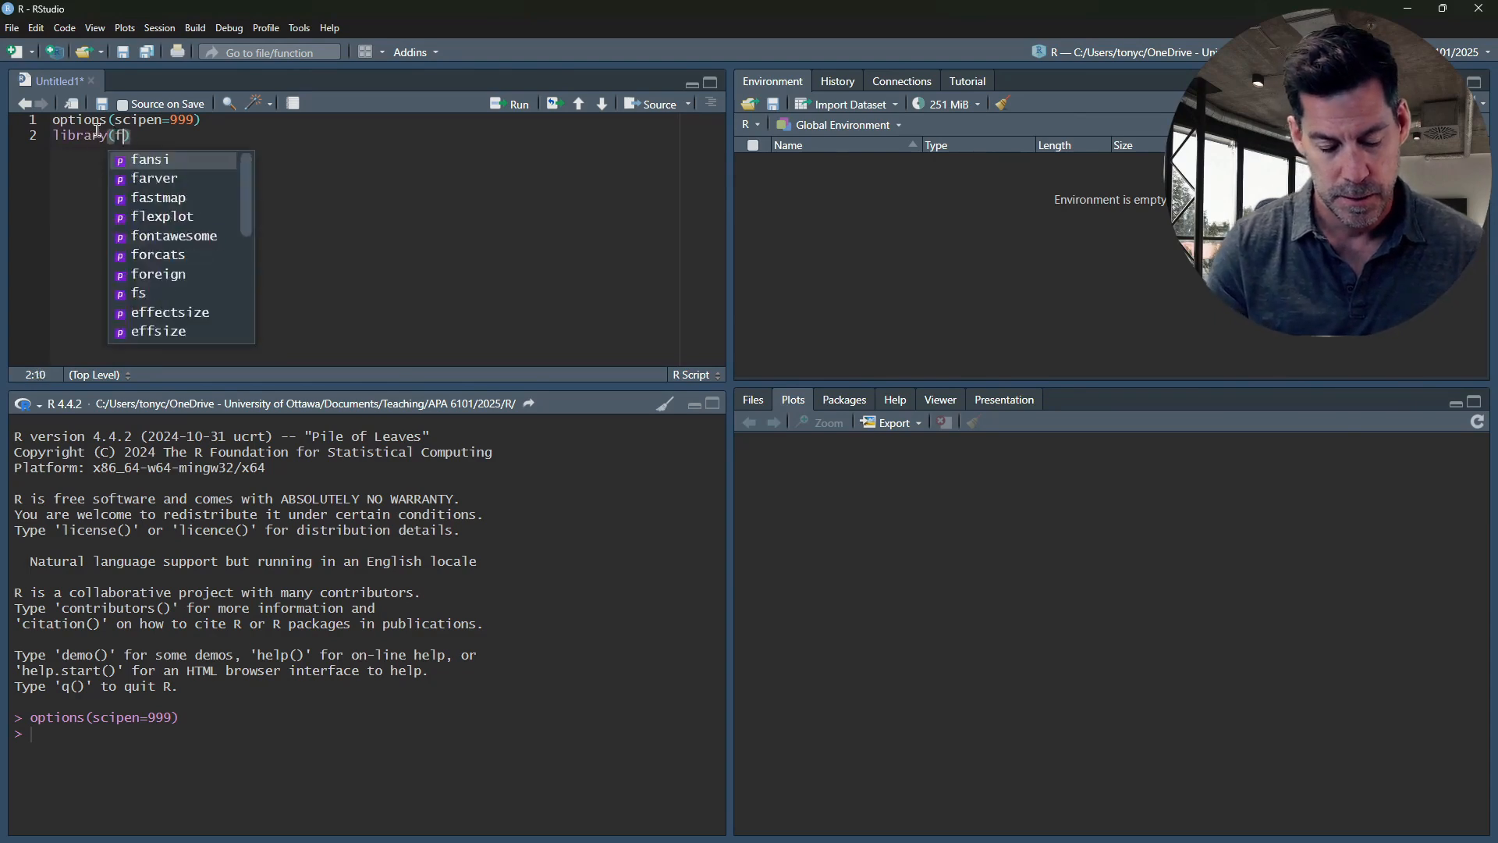
{"action": "type", "text": "t)"}
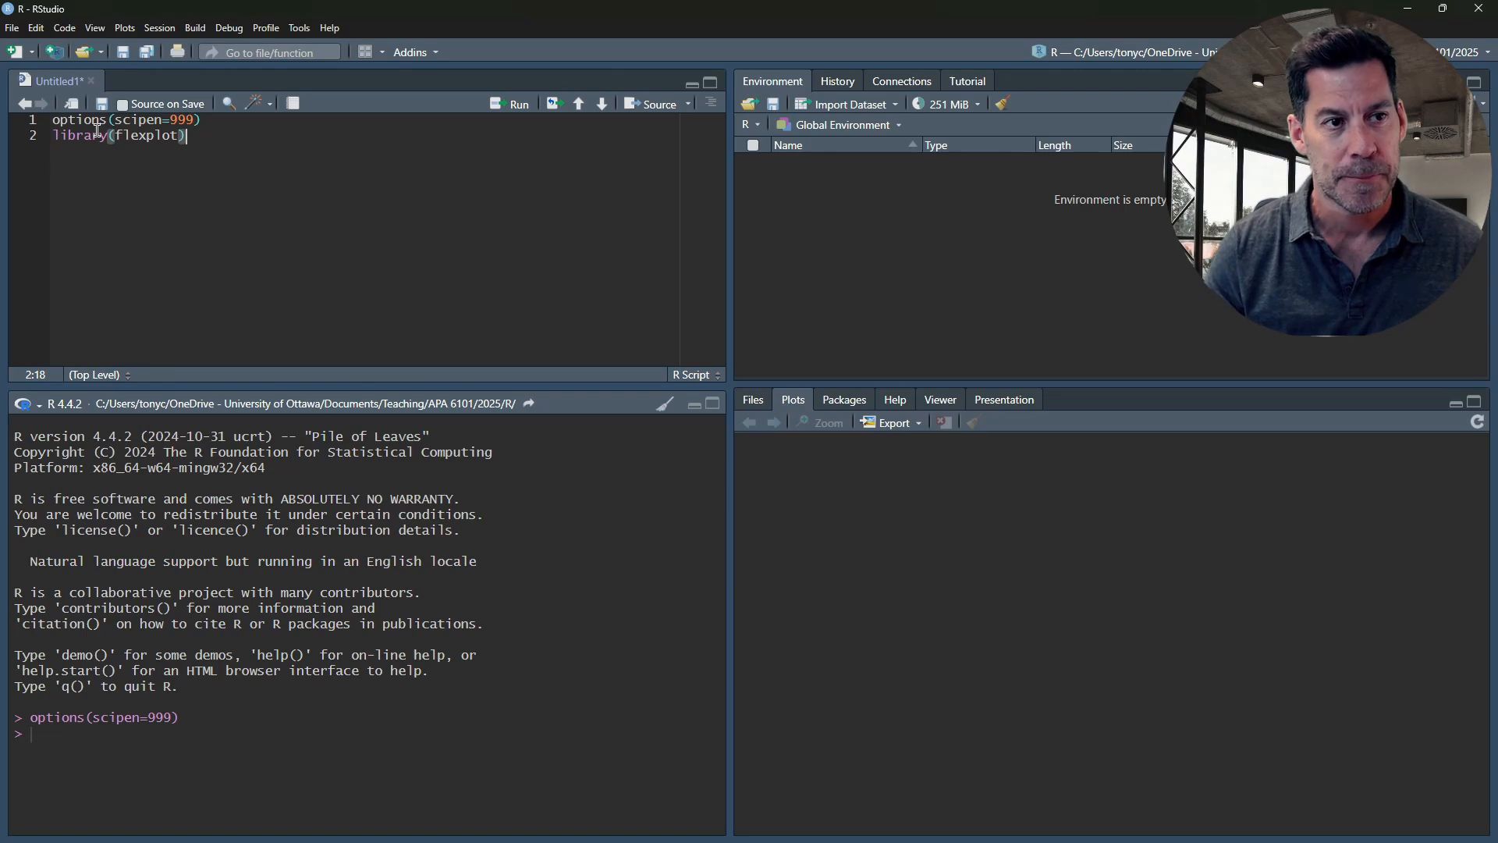
{"action": "key", "text": "ctrl+Return"}
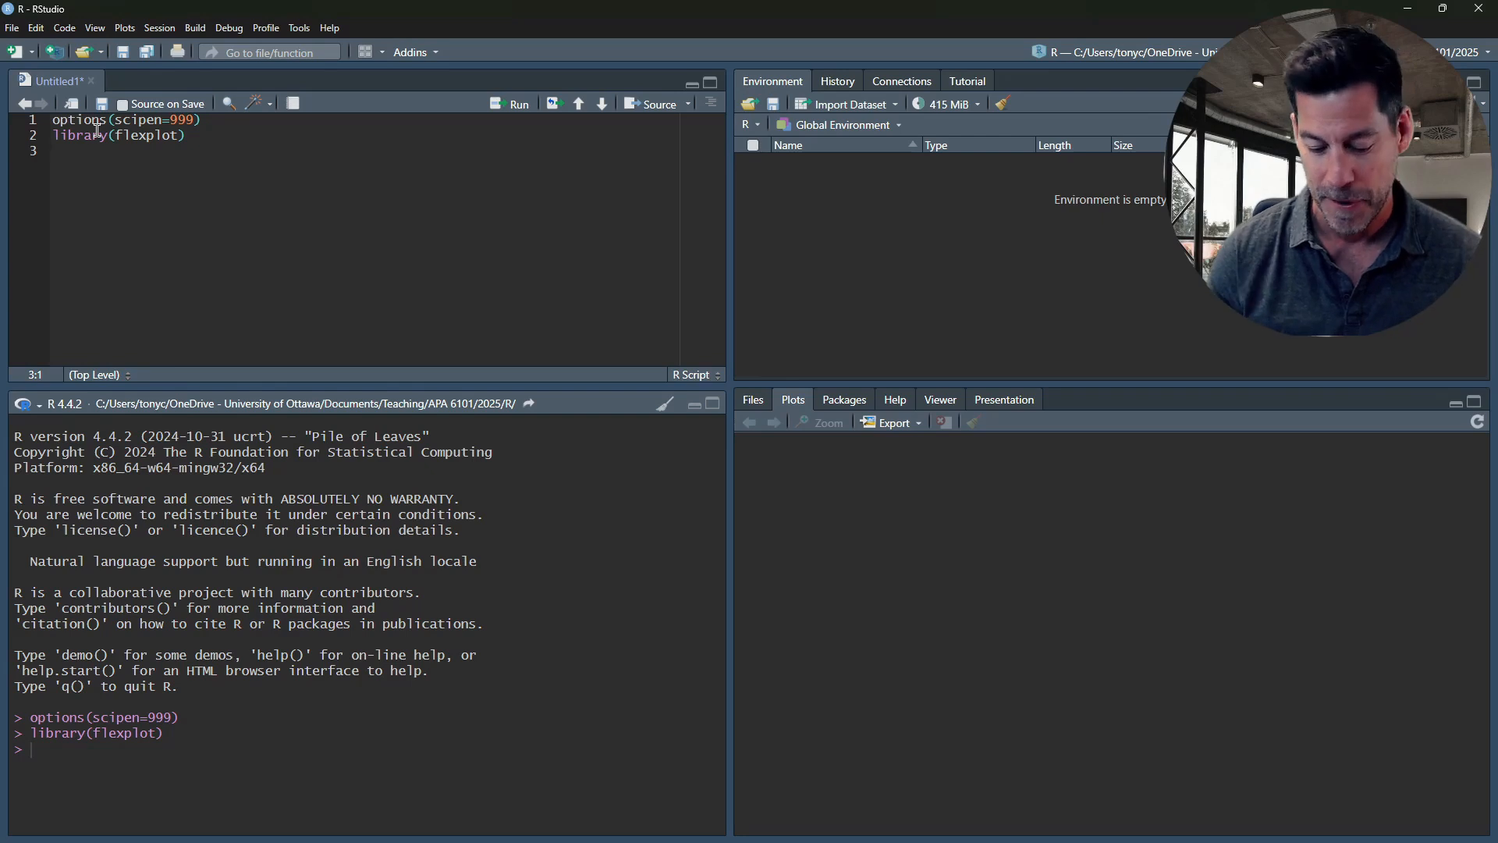
Add View(income) below a blank line, run it to inspect the income dataset, and close the data view
{"action": "key", "text": "Return"}
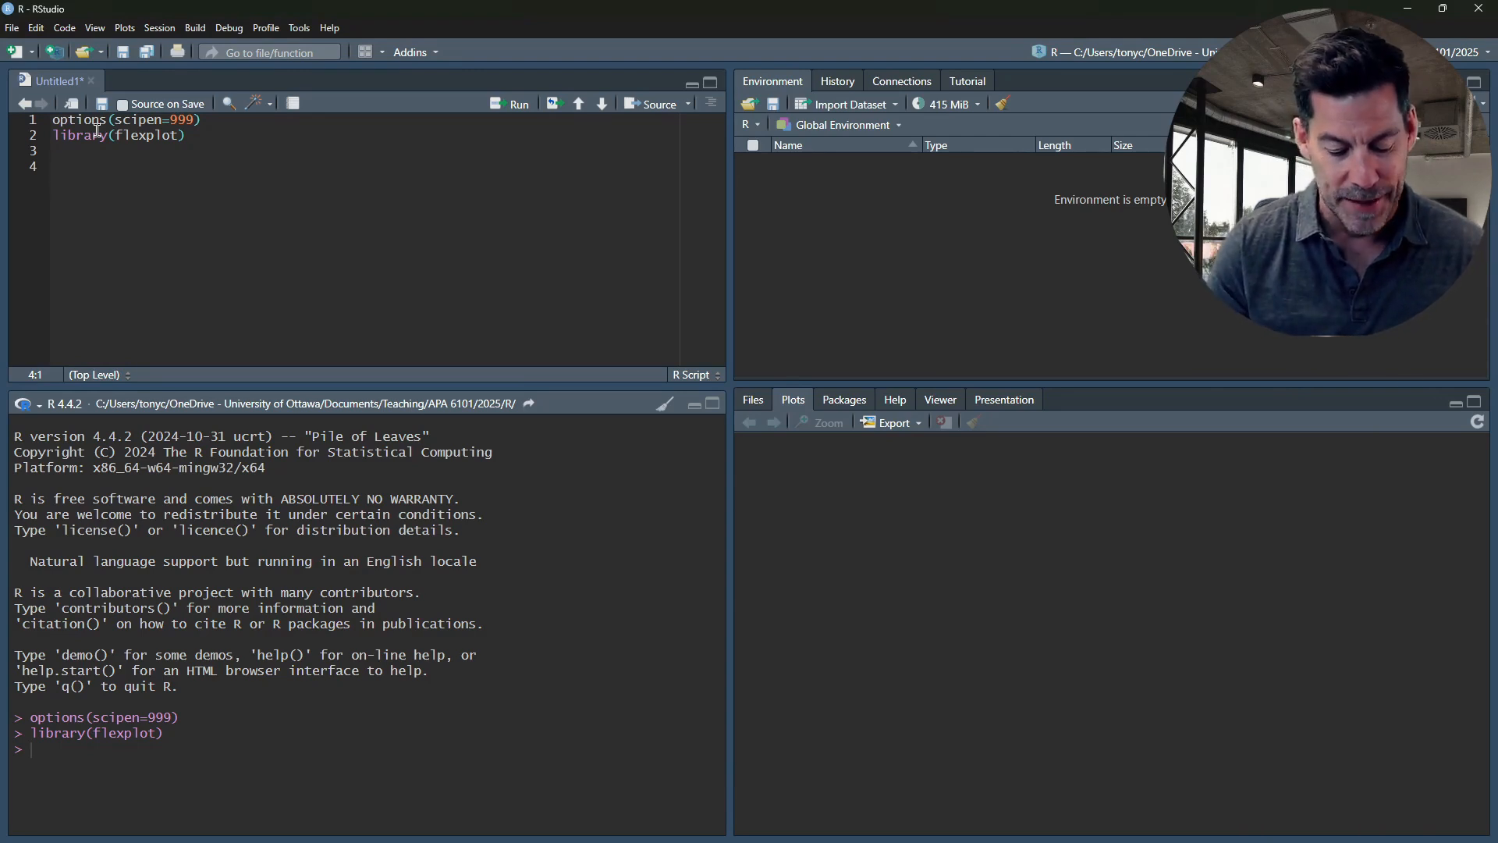
{"action": "type", "text": "Vi"}
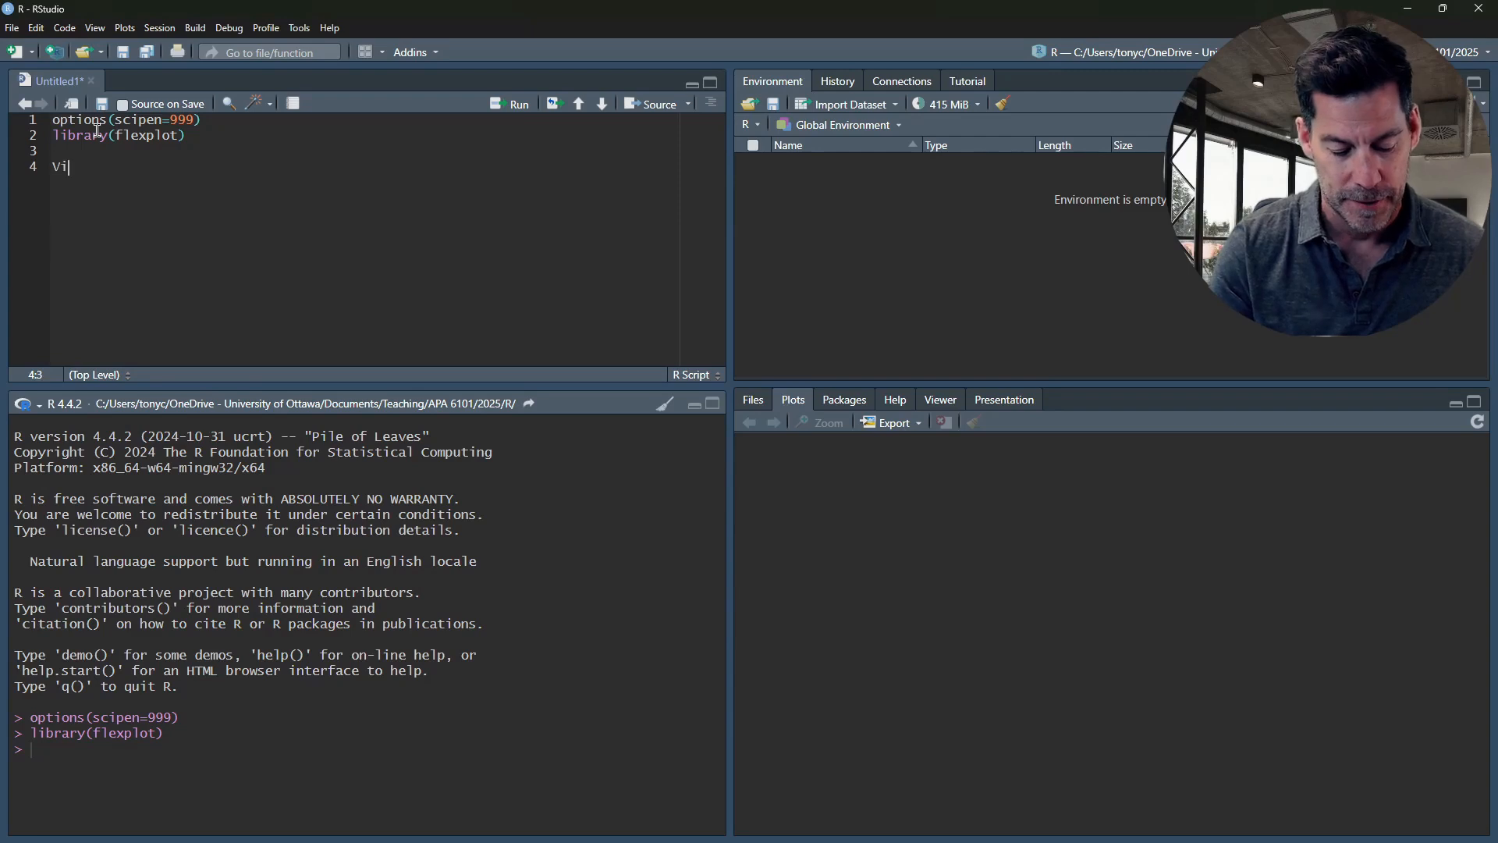
{"action": "type", "text": "ew(income"}
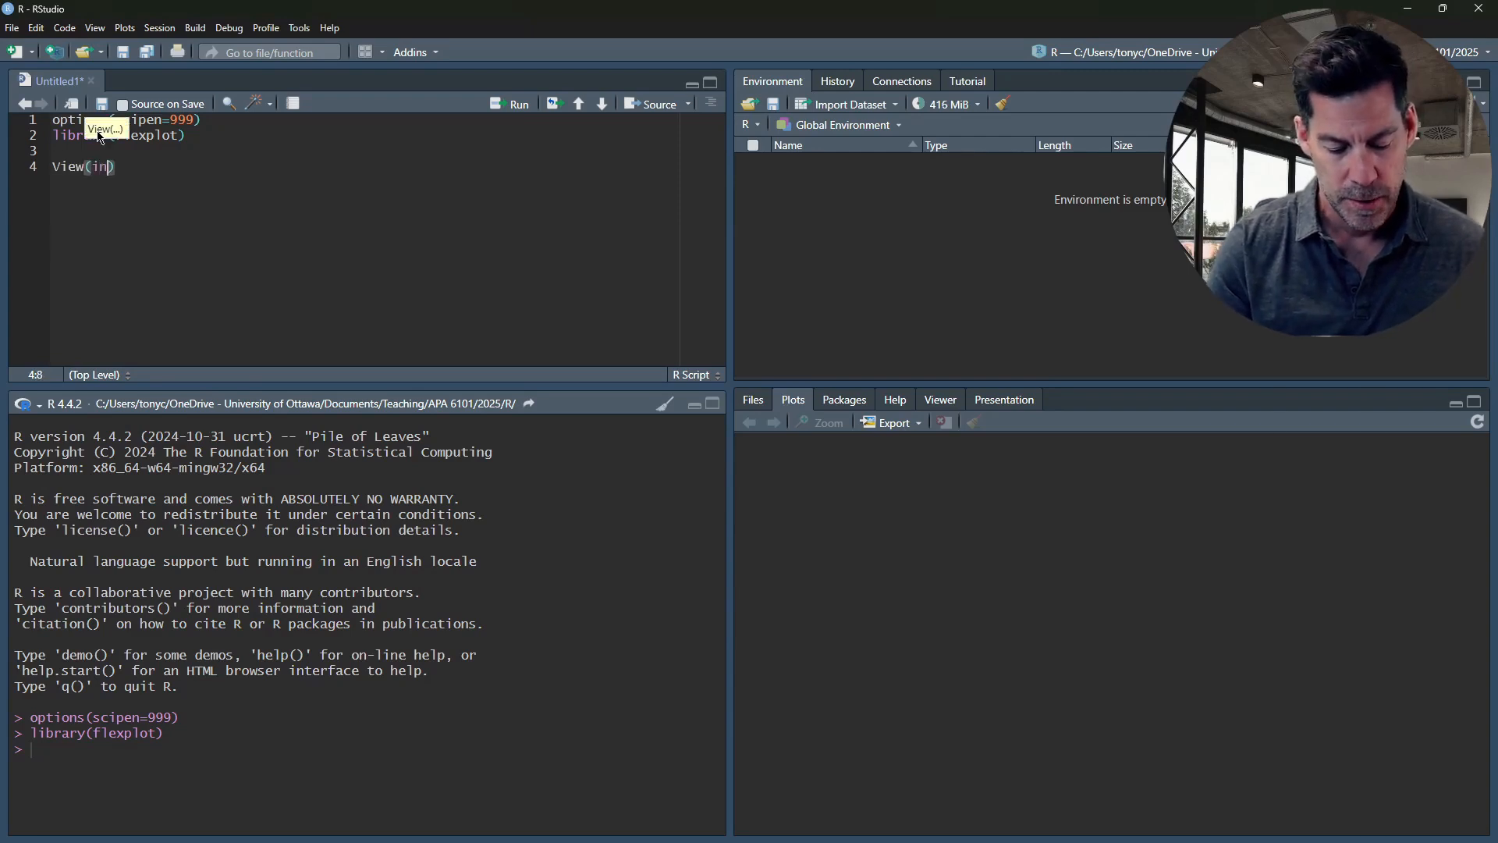
{"action": "key", "text": "ctrl+Return"}
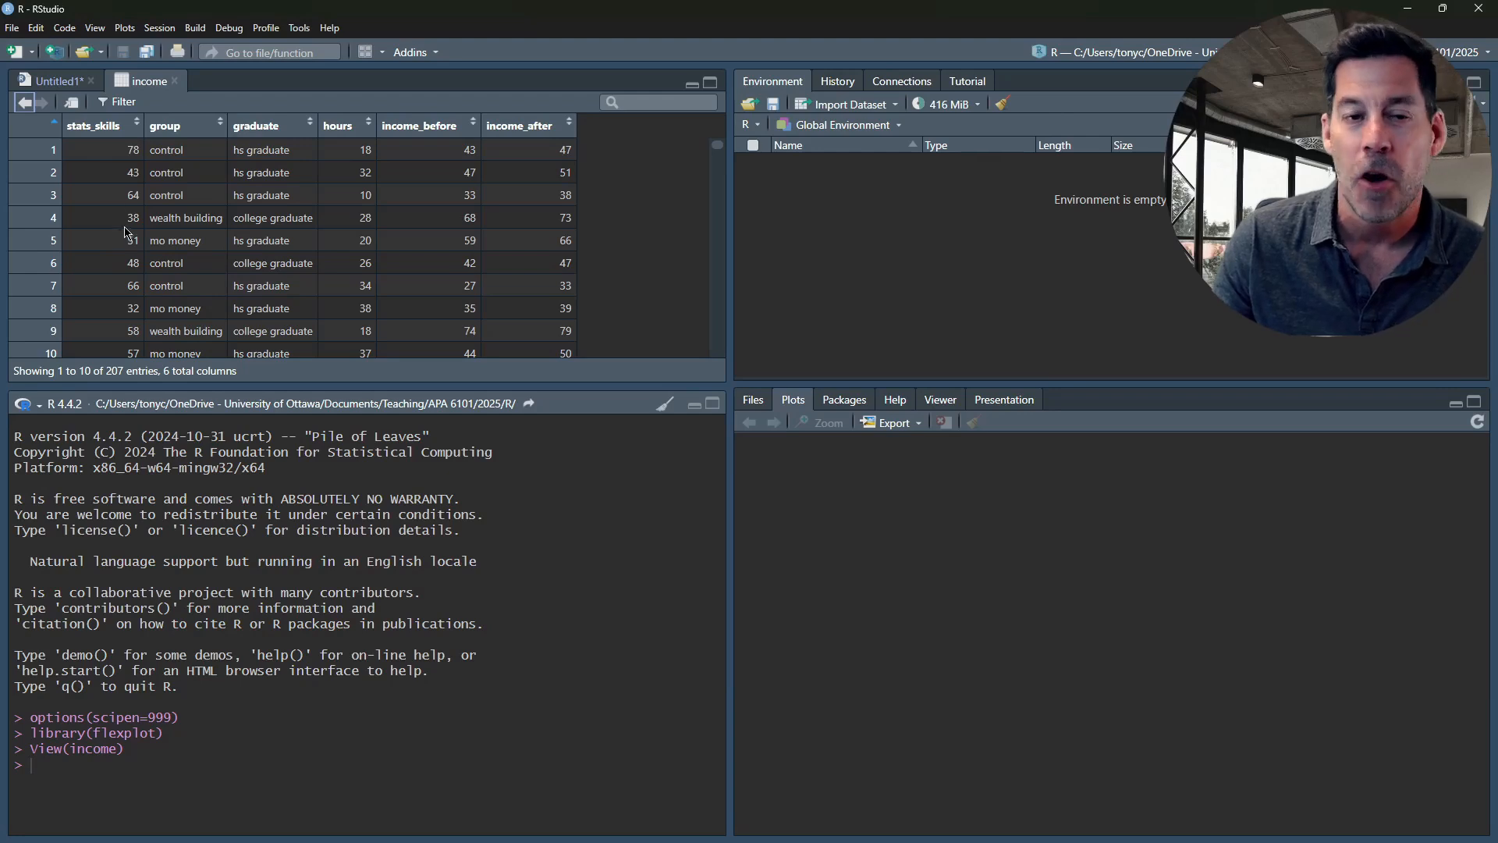
{"action": "left_click", "coordinate": [175, 82]}
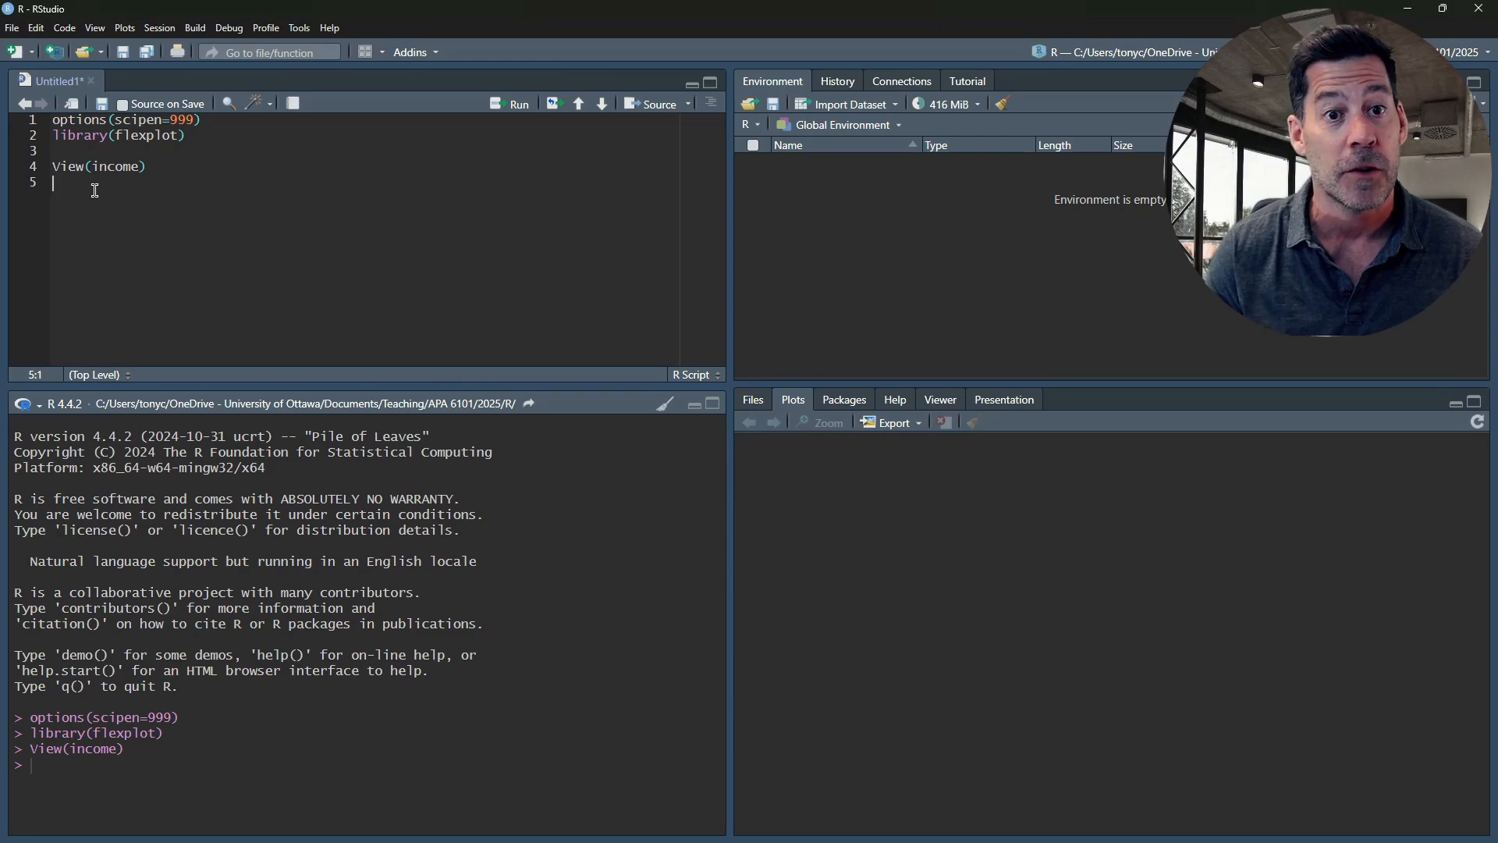
Below a blank line, write a flexplot call with the formula income_after ~ stats_skills and data = income
{"action": "key", "text": "Return"}
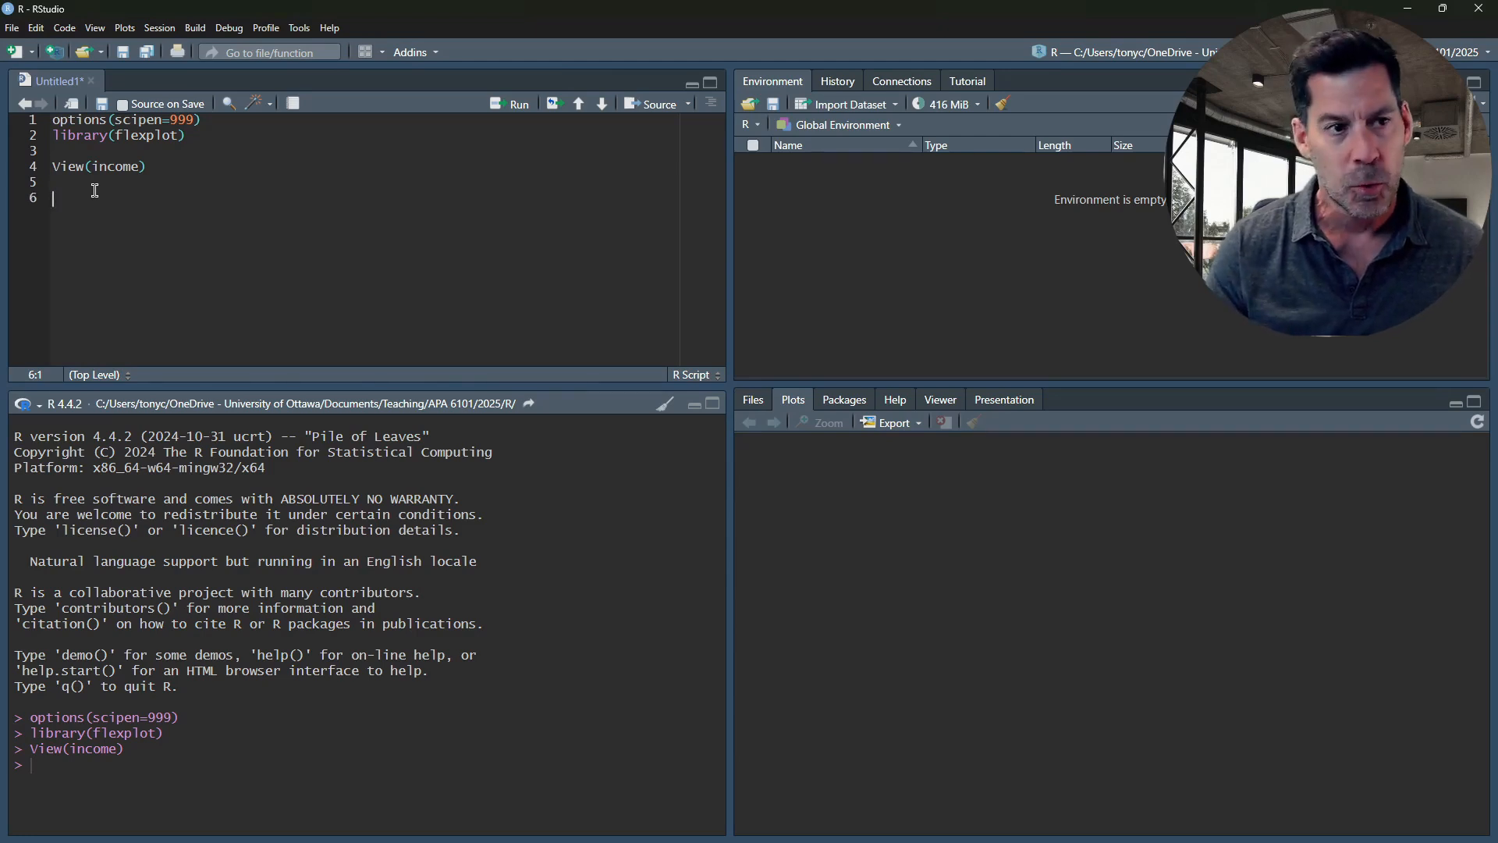
{"action": "type", "text": "flexplot("}
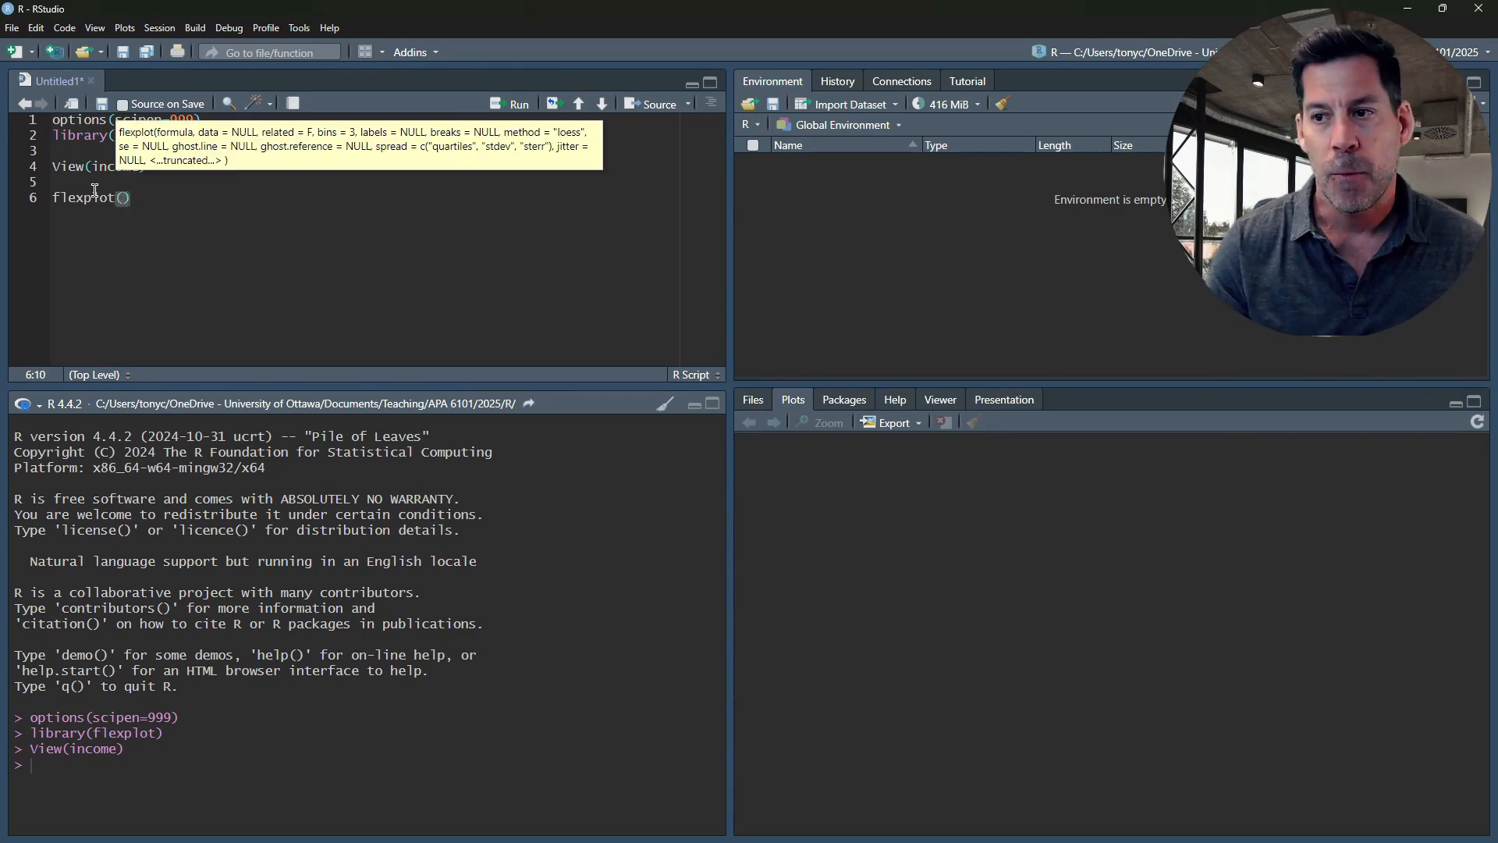
{"action": "type", "text": "incom,e"}
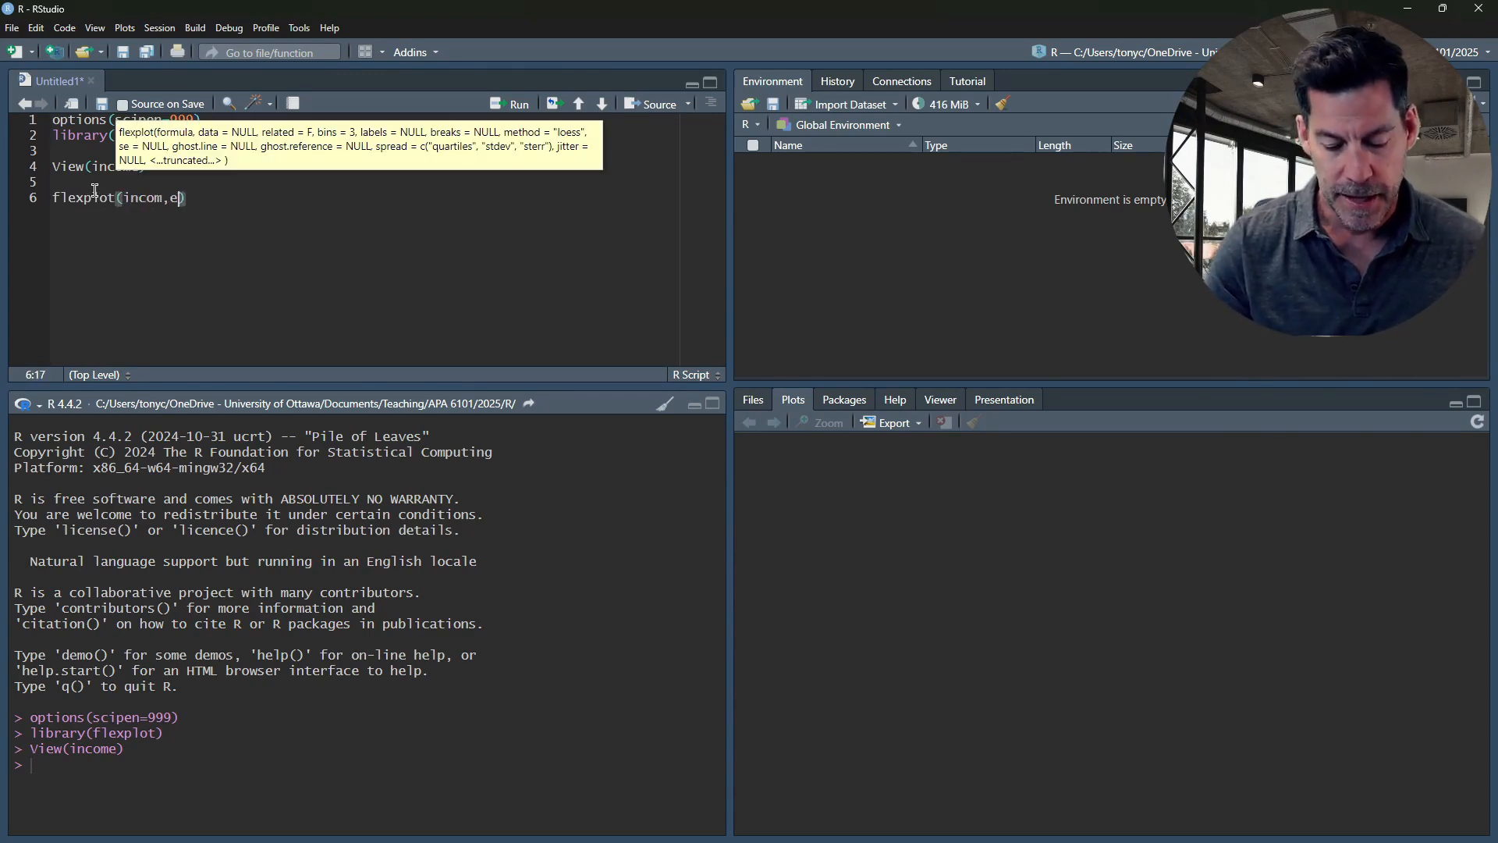
{"action": "key", "text": "BackSpace"}
{"action": "key", "text": "BackSpace"}
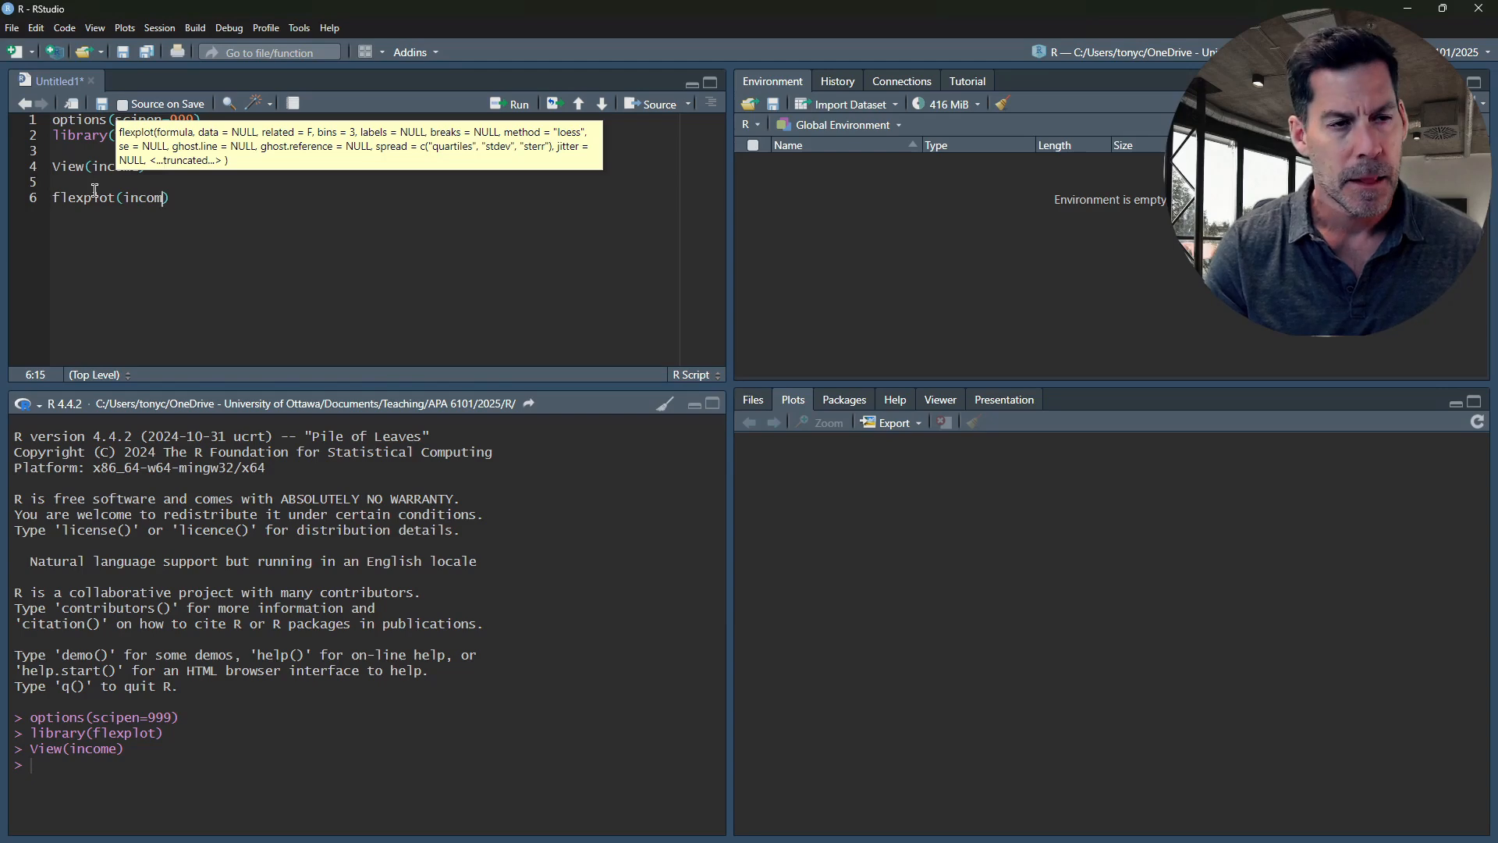
{"action": "type", "text": "e"}
{"action": "type", "text": "_after "}
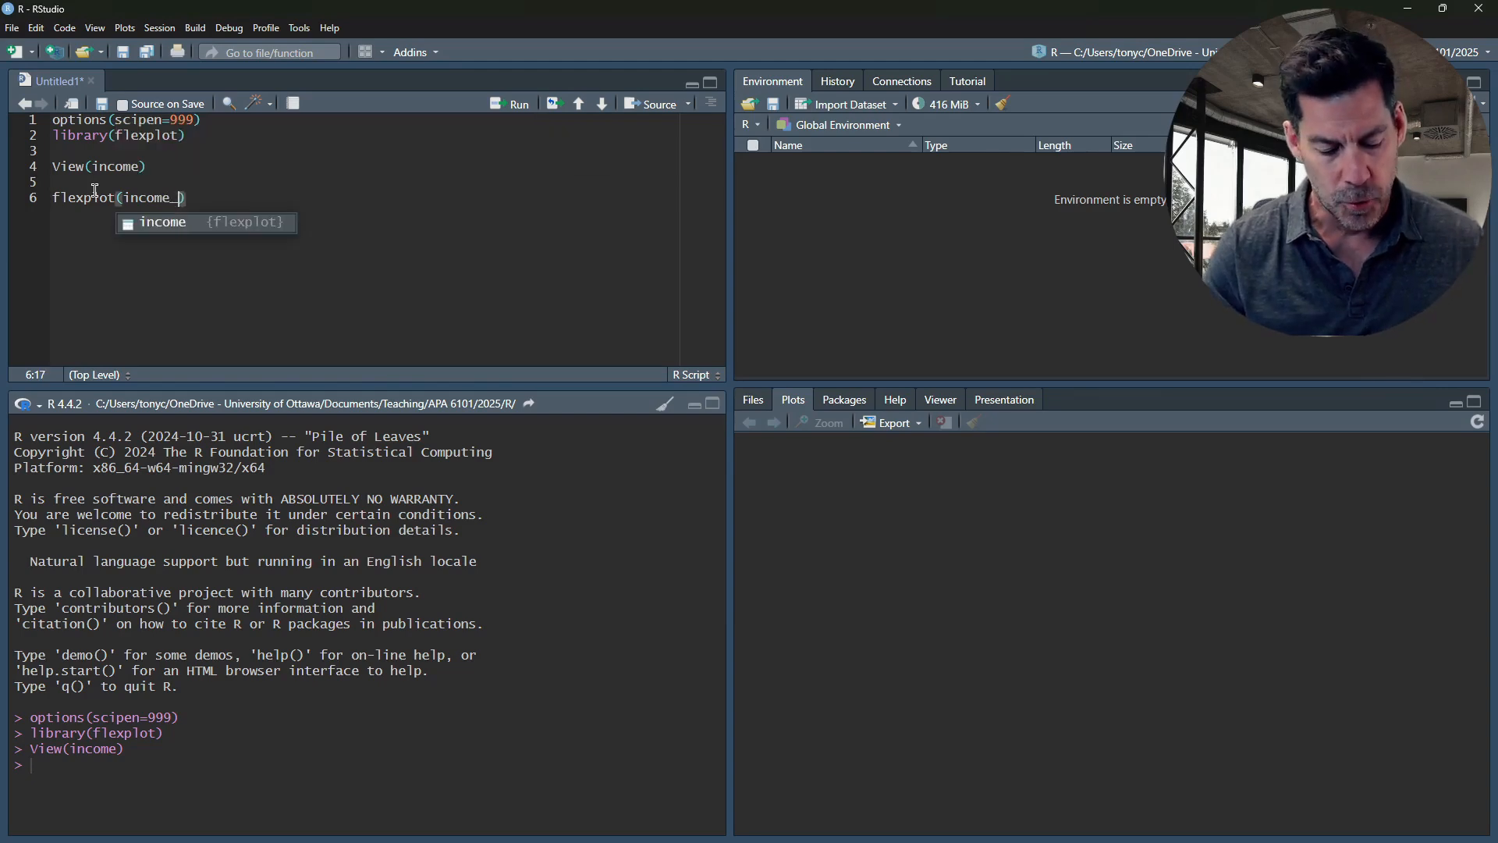
{"action": "type", "text": "~"}
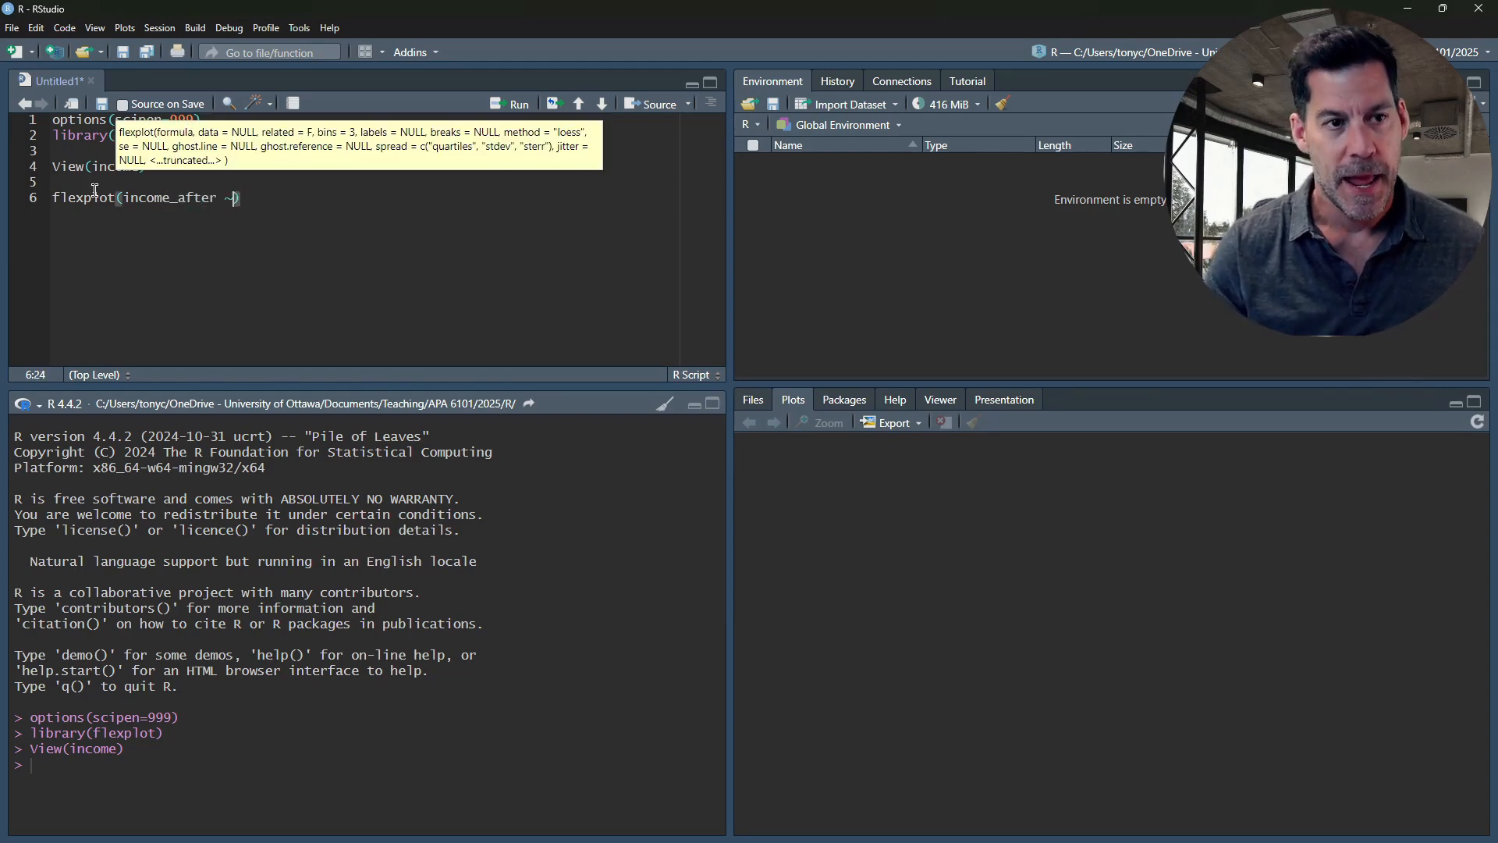
{"action": "type", "text": " stats"}
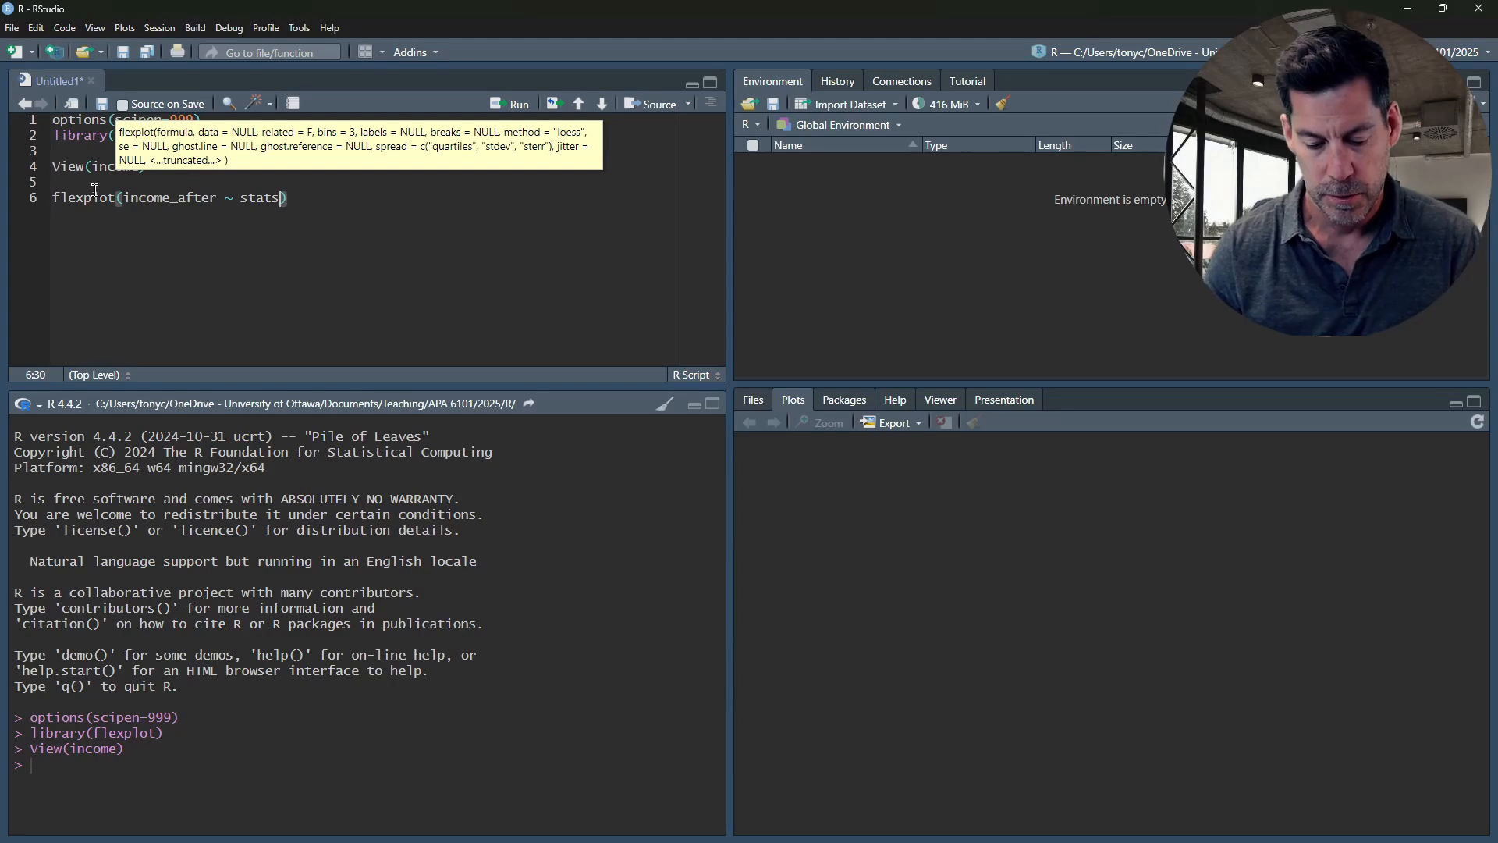
{"action": "type", "text": "_s"}
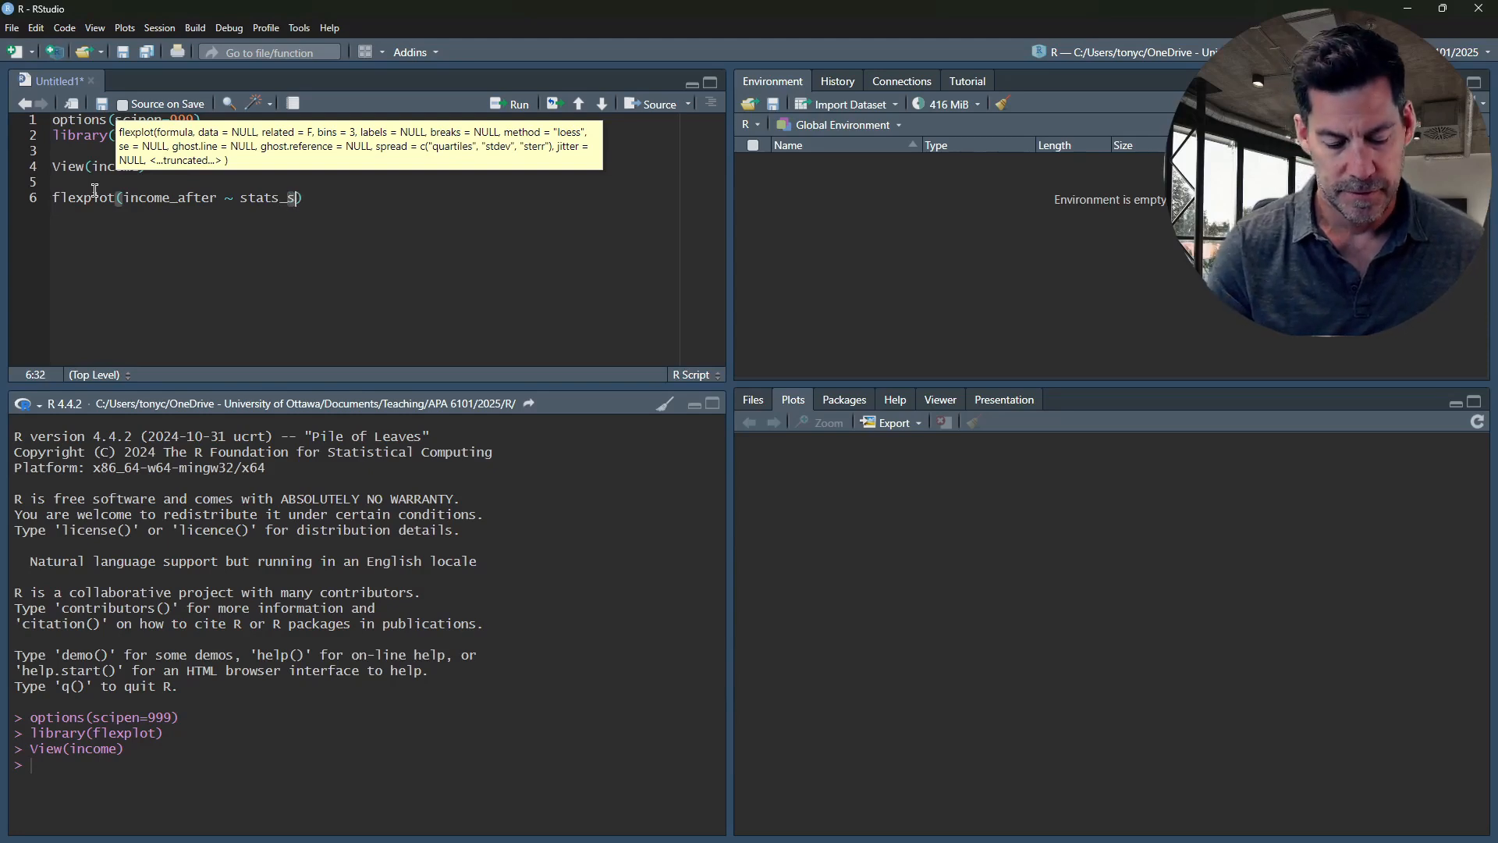
{"action": "type", "text": "kiss"}
{"action": "key", "text": "BackSpace"}
{"action": "key", "text": "BackSpace"}
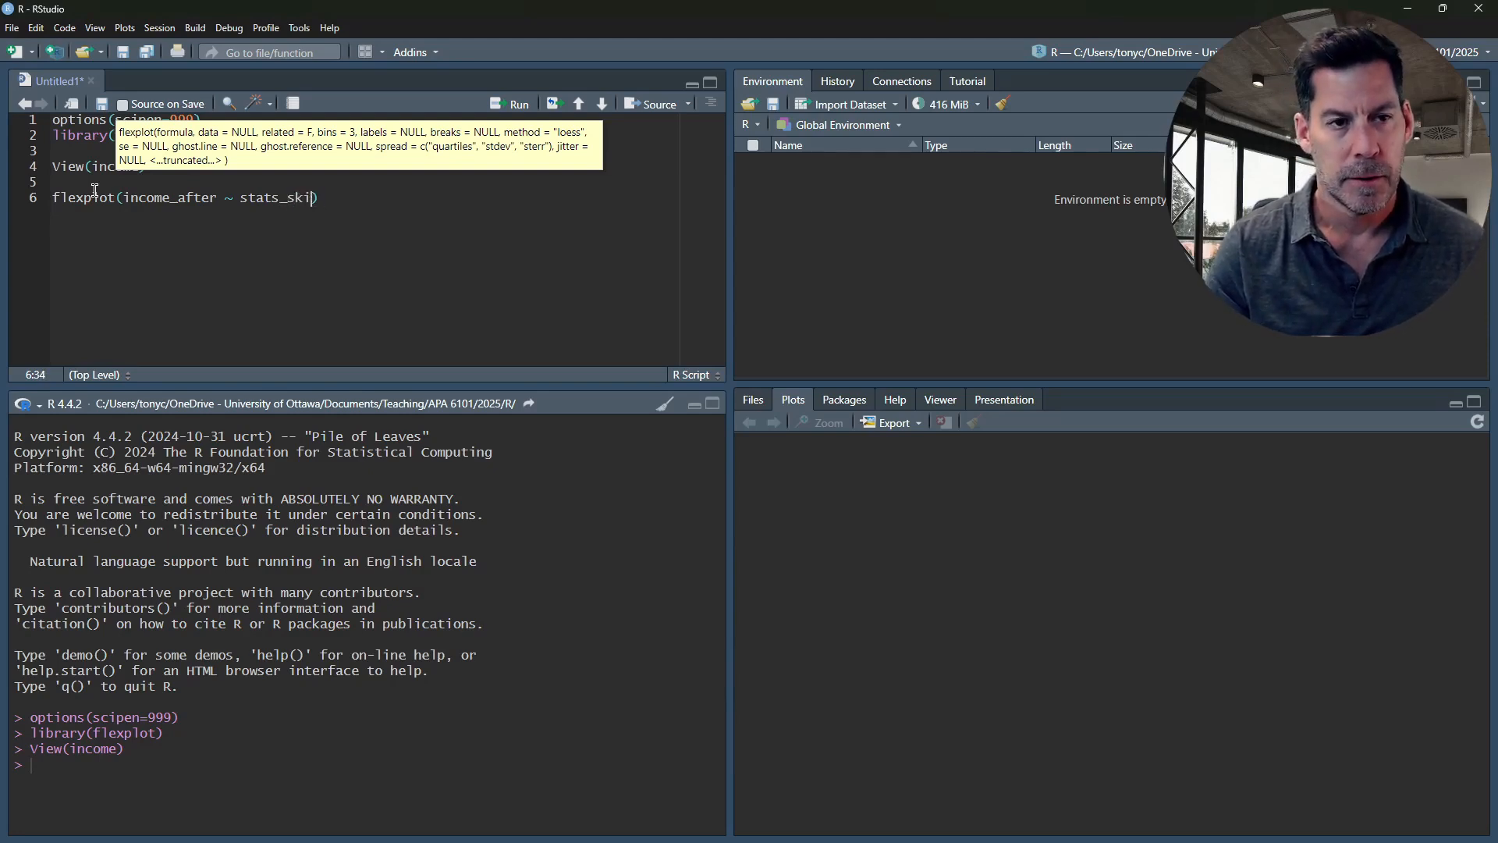
{"action": "type", "text": "lls, da"}
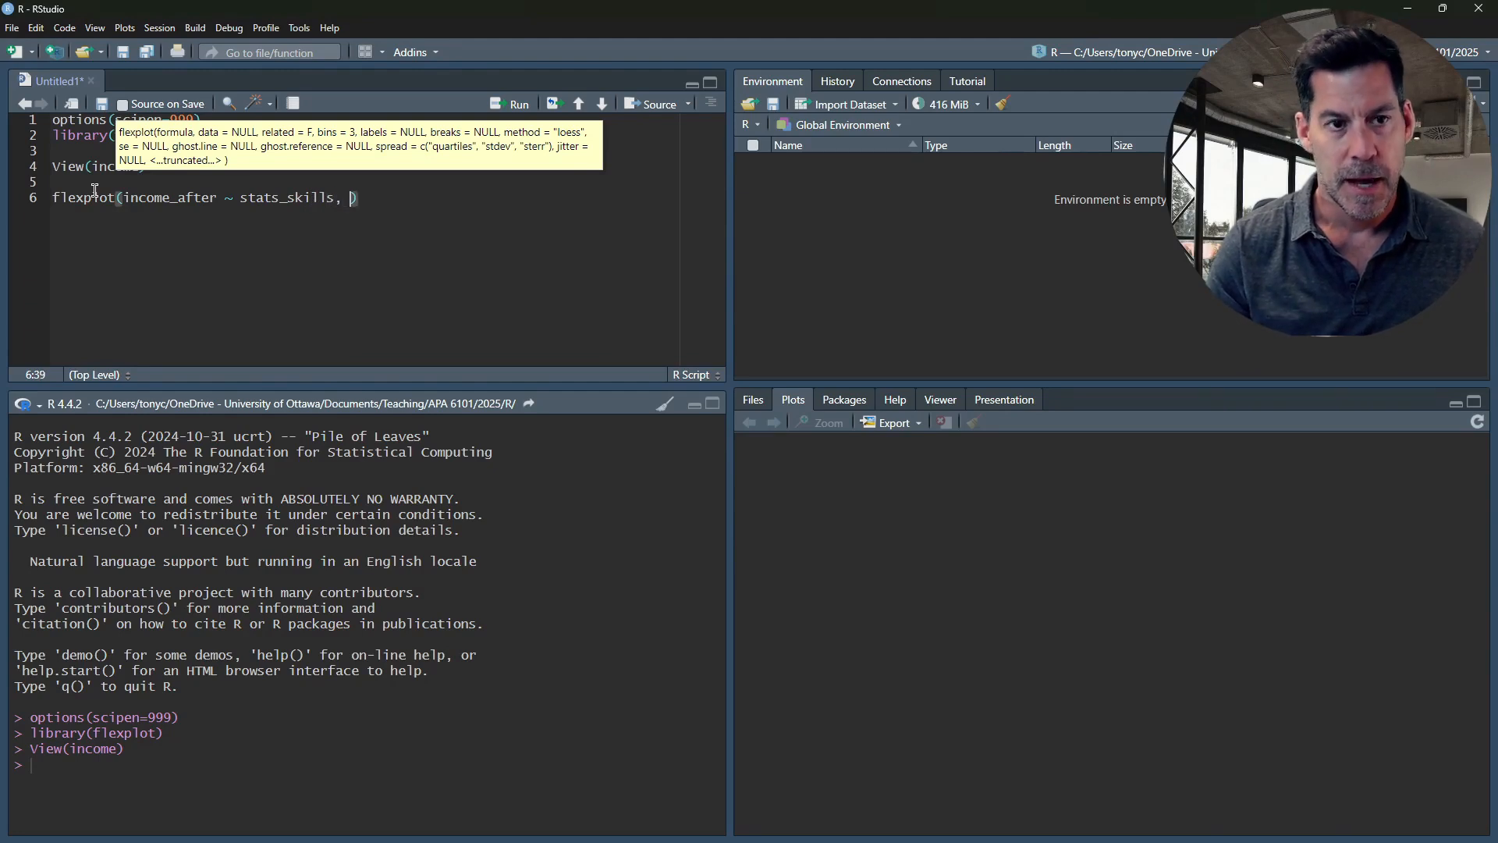
{"action": "type", "text": "ta = inc"}
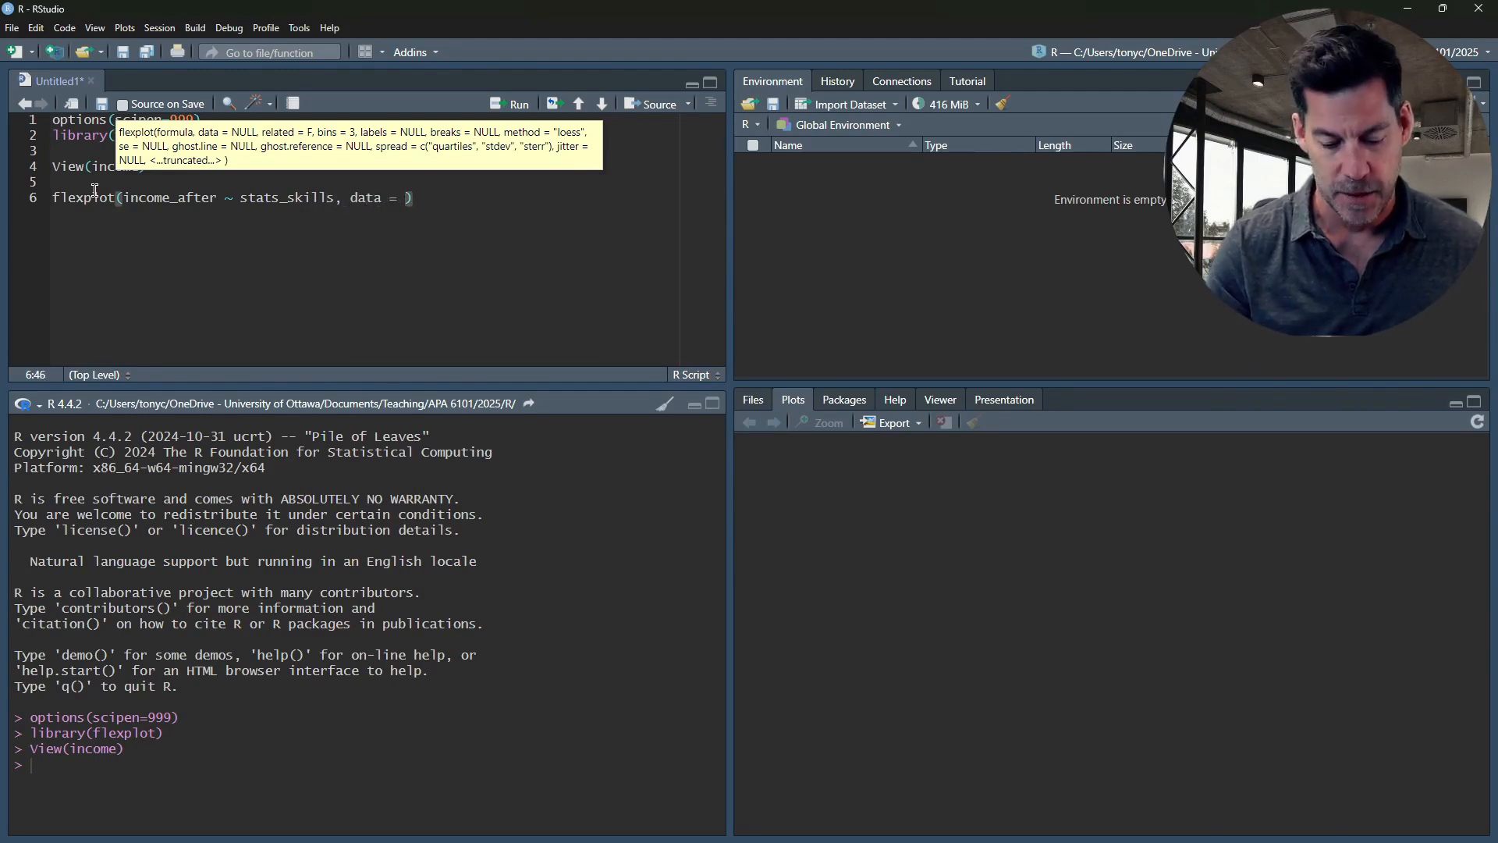
{"action": "type", "text": "ome"}
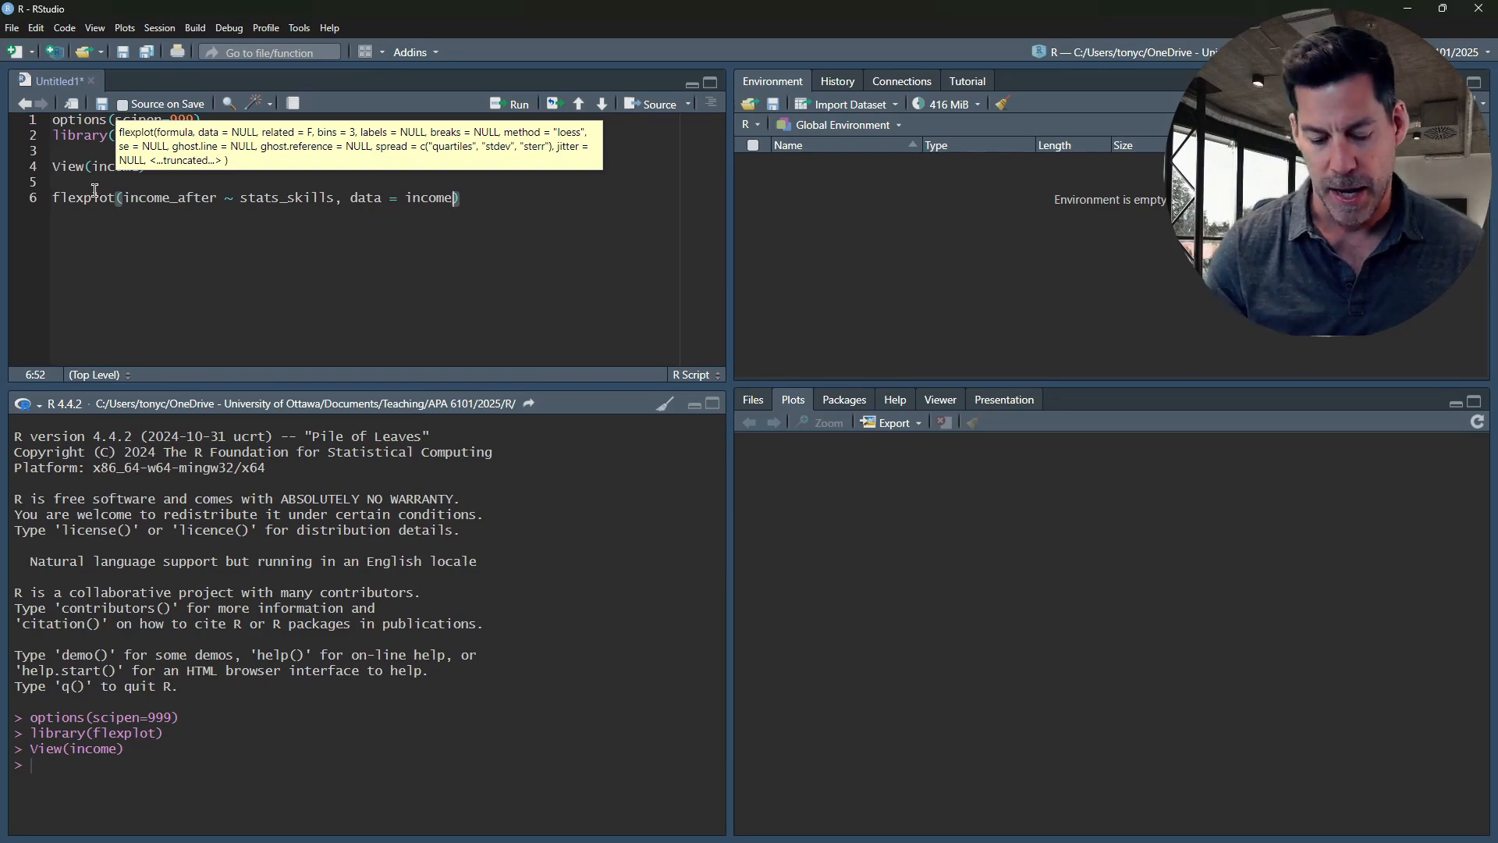
{"action": "type", "text": ", "}
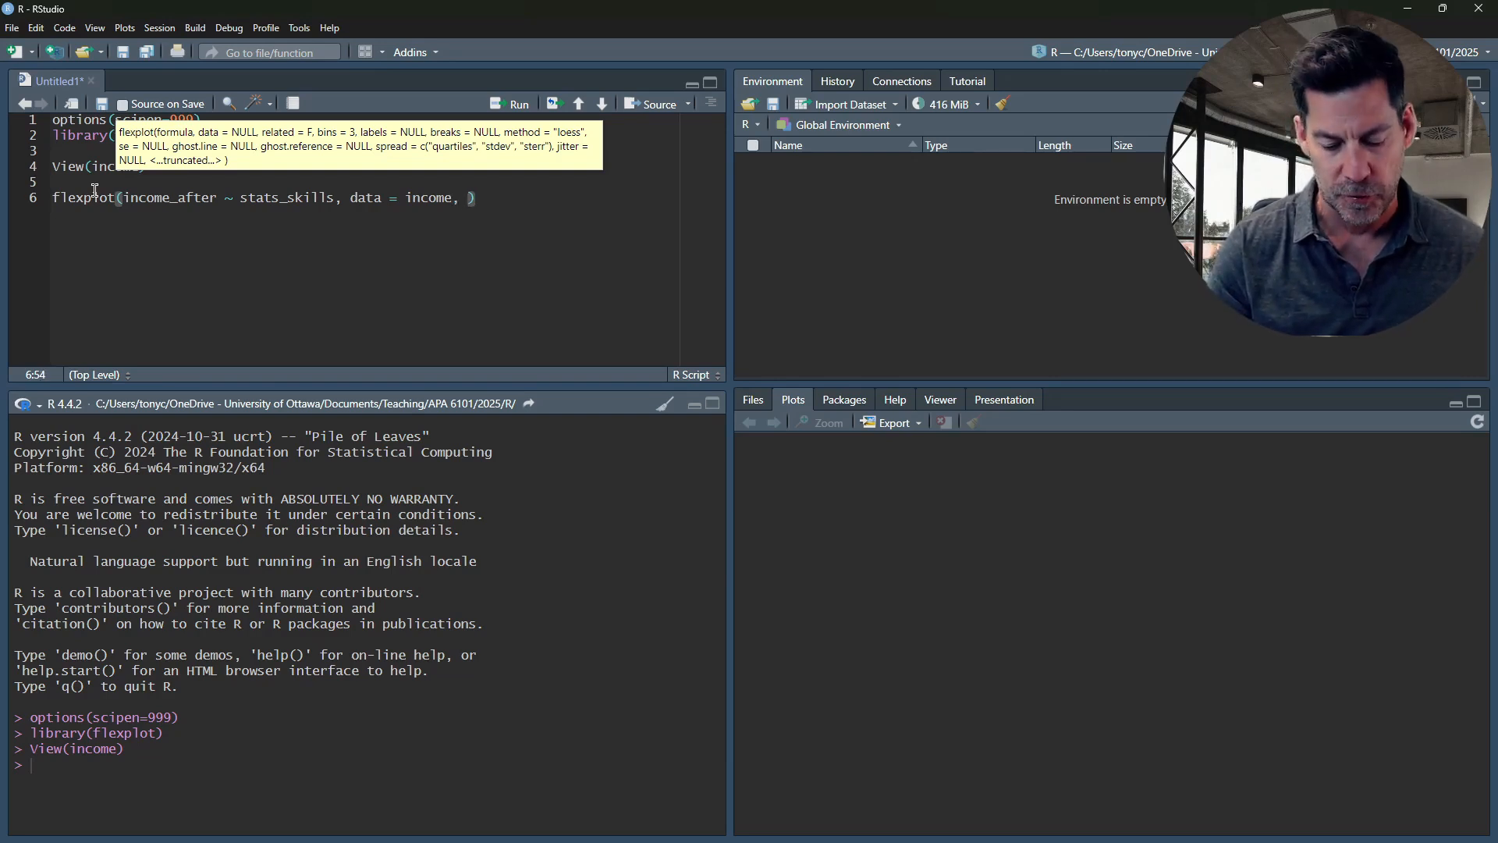
{"action": "type", "text": "method = "}
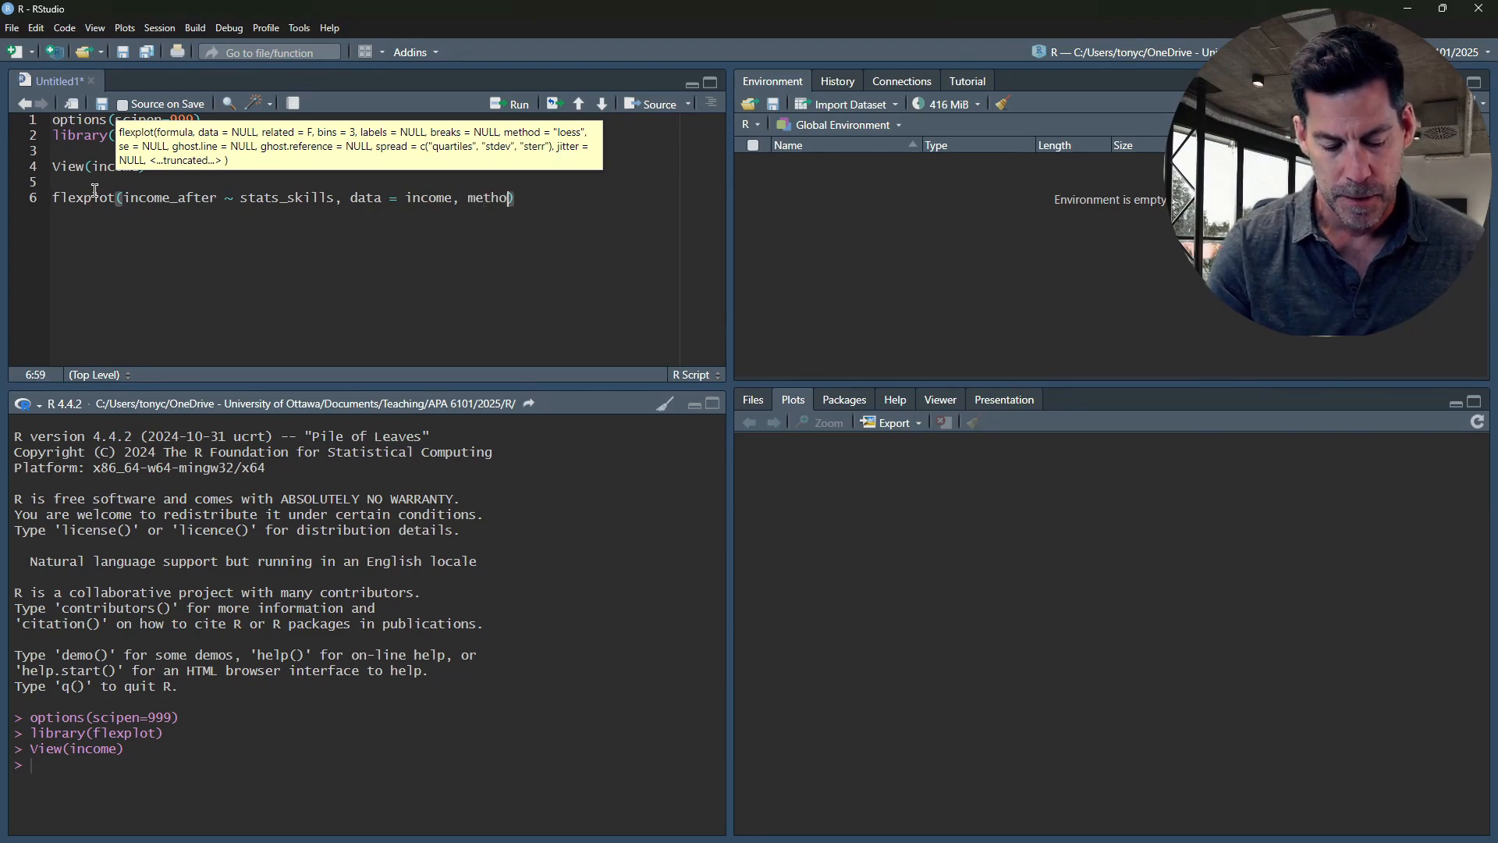
{"action": "type", "text": "\"lm"}
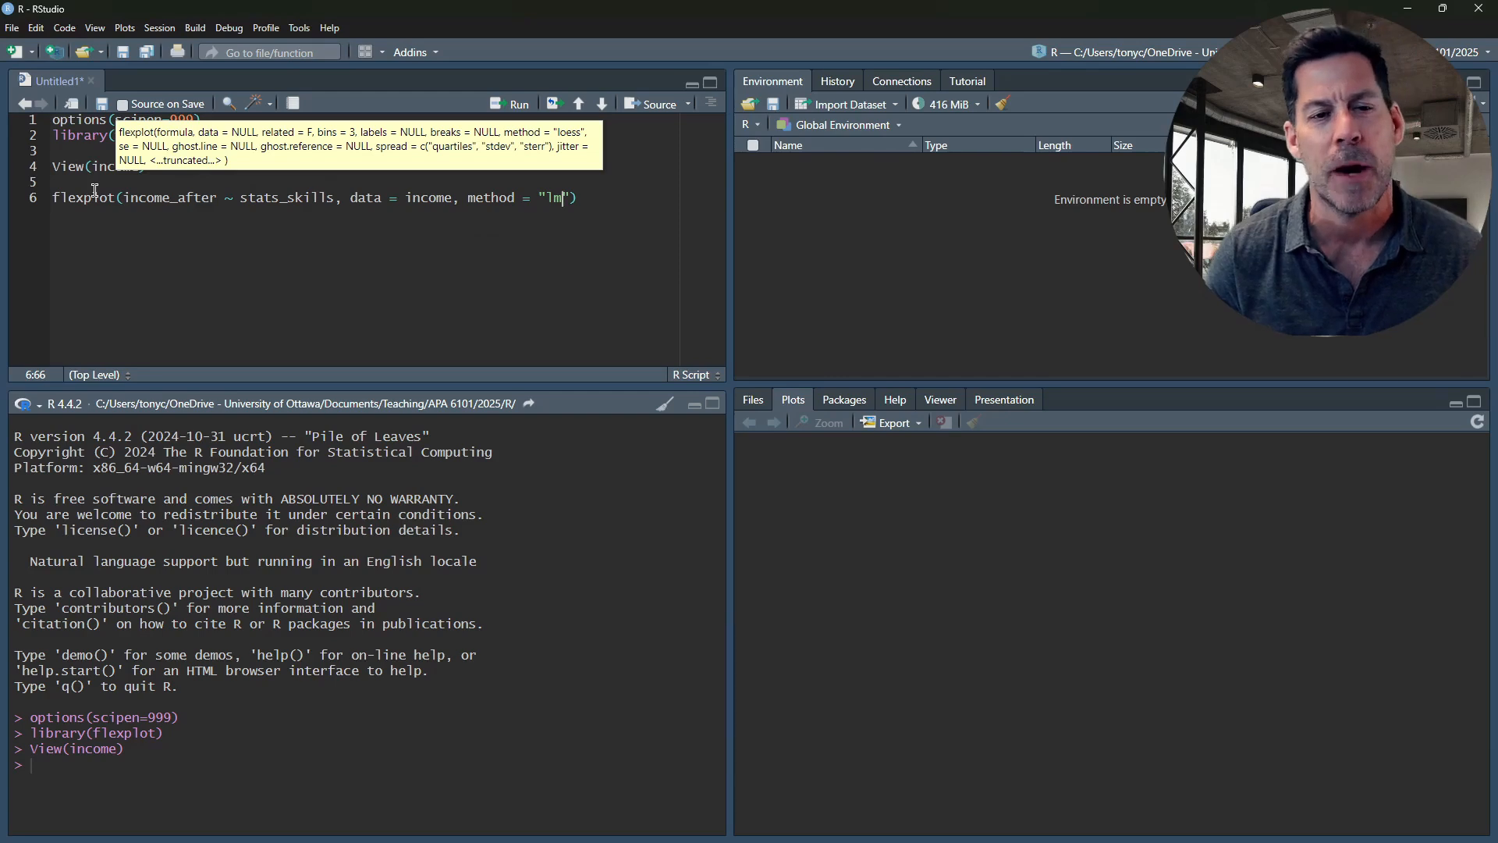
Add the argument method = "lm" to the flexplot call and run it to draw the plot
{"action": "left_click", "coordinate": [596, 198]}
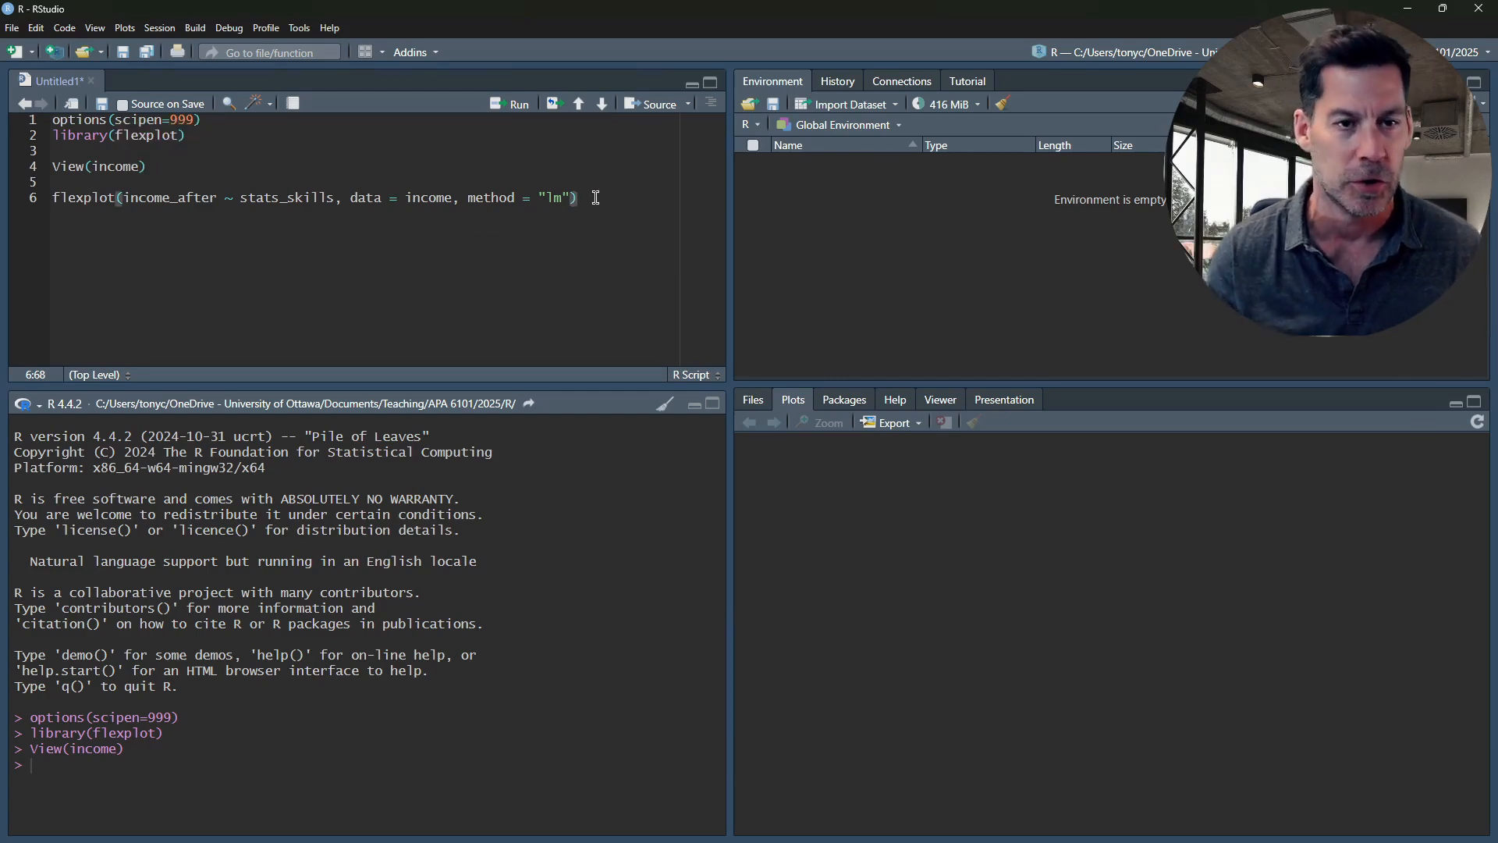
{"action": "key", "text": "ctrl+Return"}
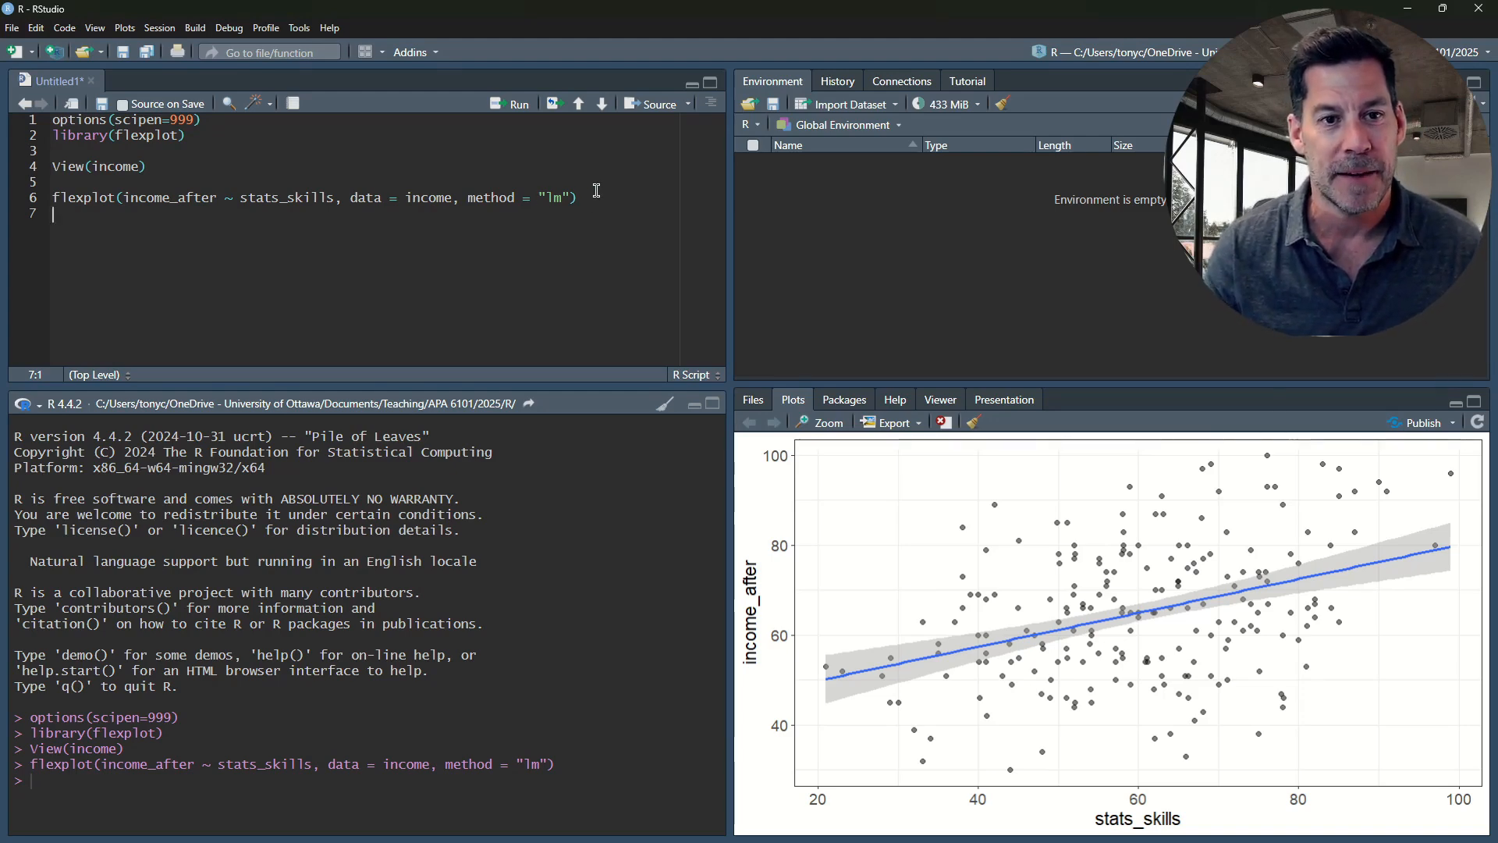
Duplicate the flexplot call on the next line, extend its formula to stats_skills + hours, and run it
{"action": "left_click_drag", "start_coordinate": [584, 198], "coordinate": [49, 208]}
{"action": "key", "text": "ctrl+c"}
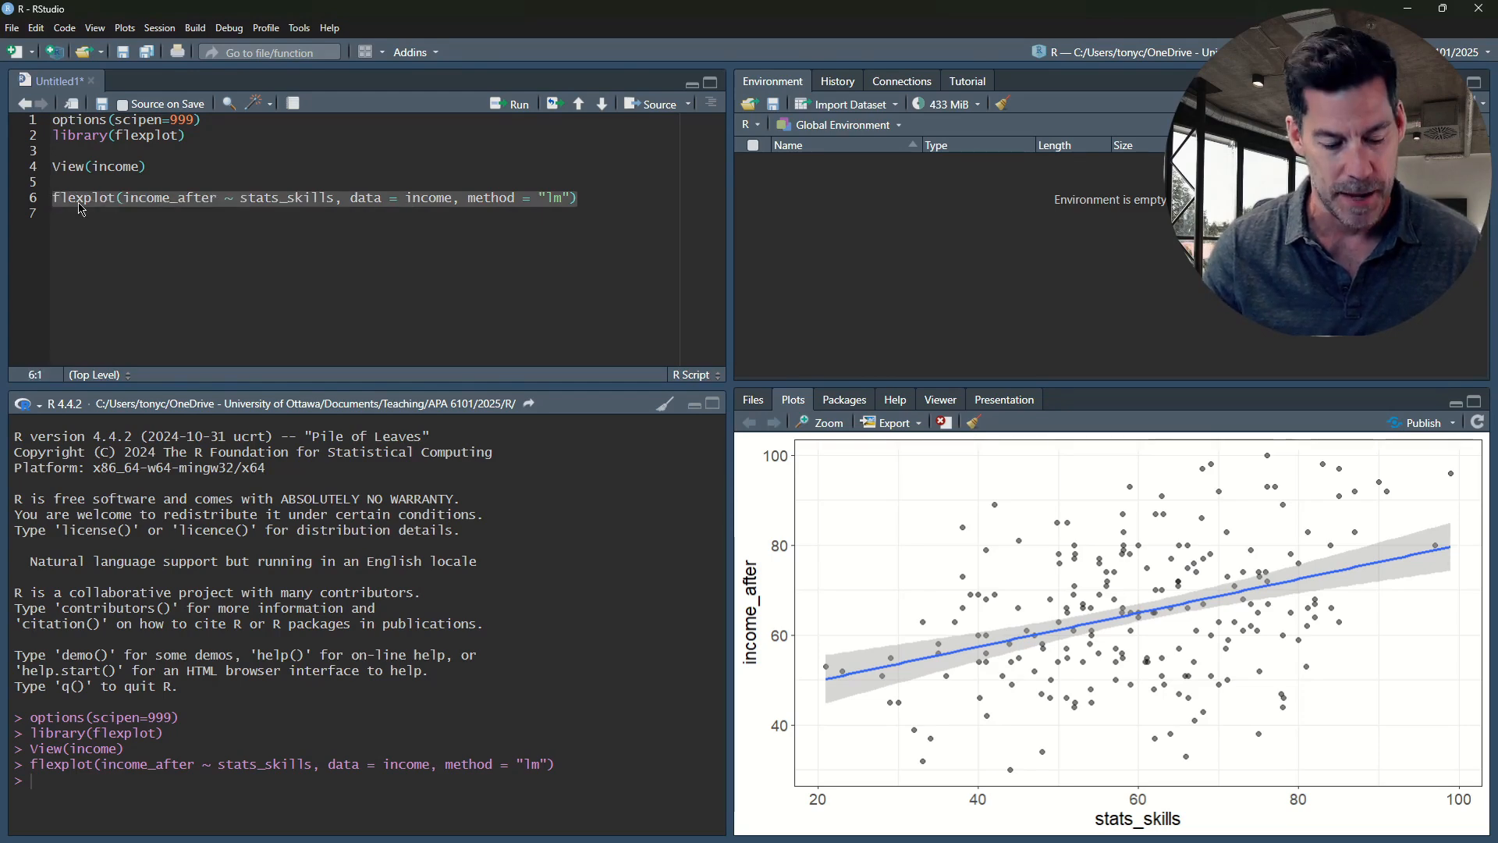
{"action": "left_click", "coordinate": [84, 212]}
{"action": "key", "text": "ctrl+v"}
{"action": "left_click", "coordinate": [334, 214]}
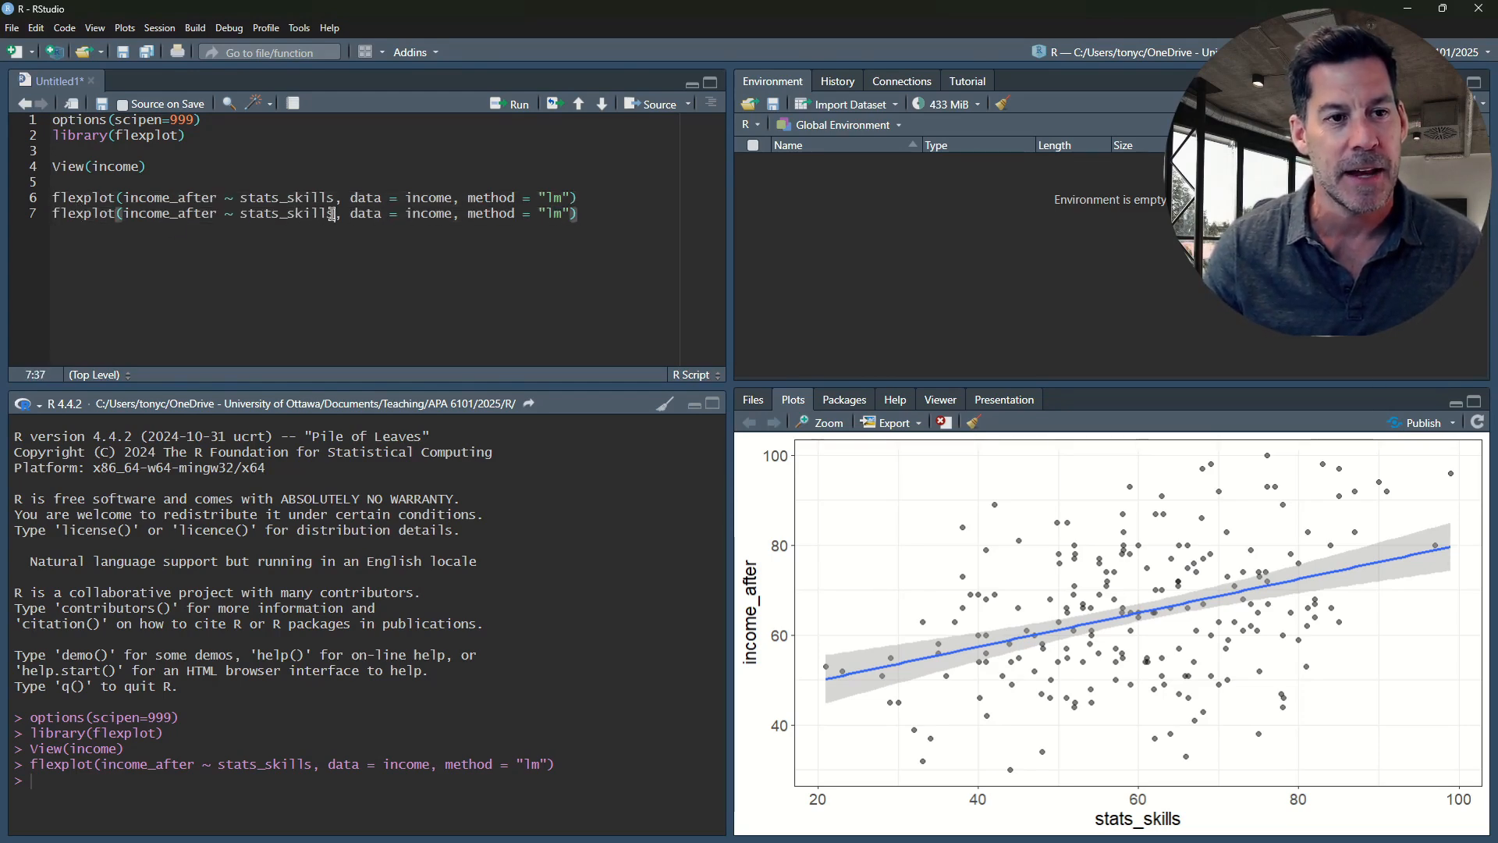
{"action": "type", "text": "+ "}
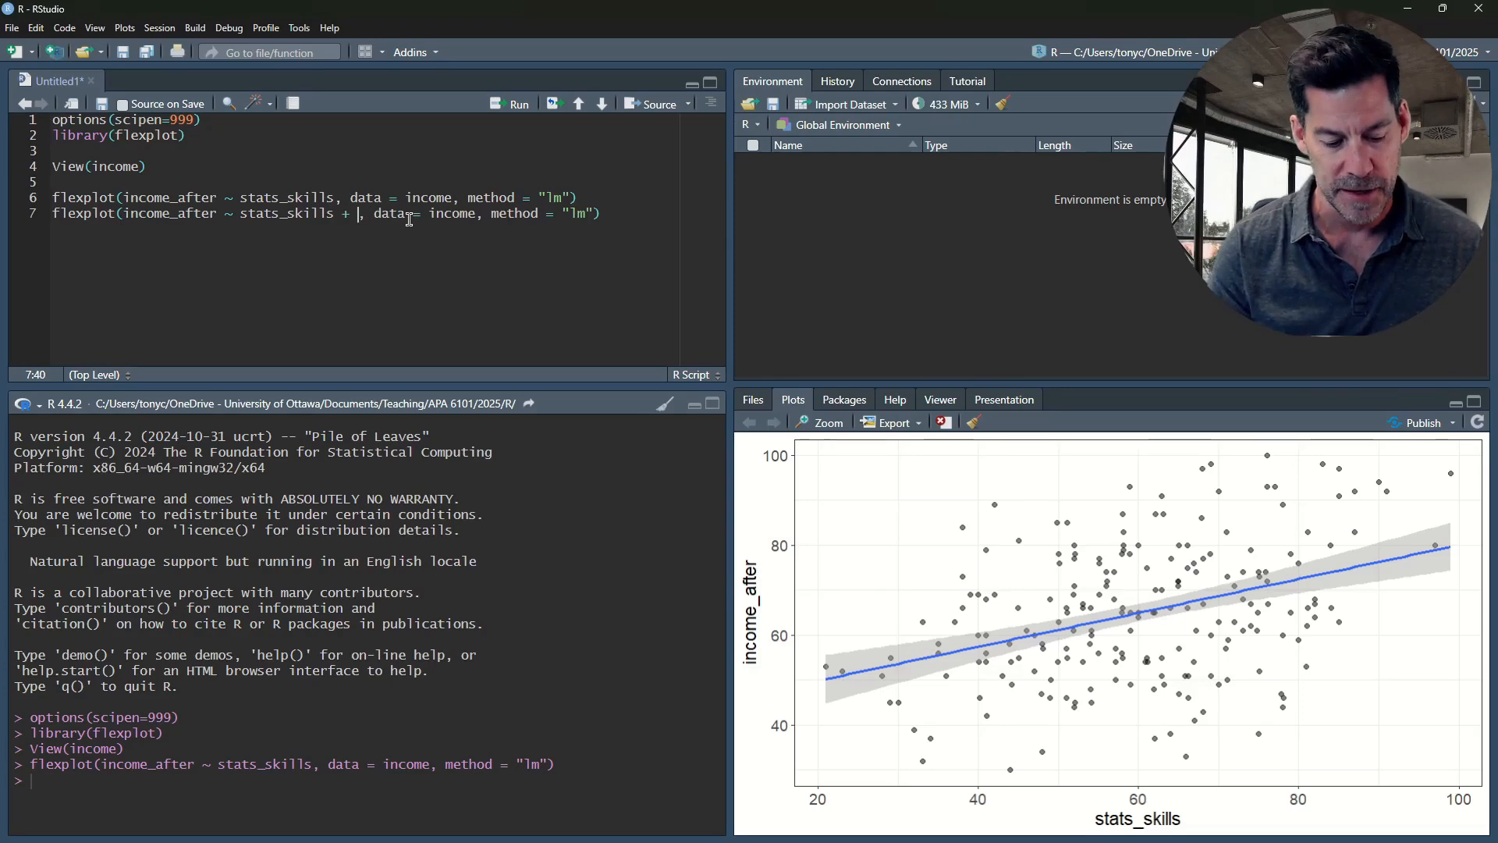
{"action": "type", "text": "hours"}
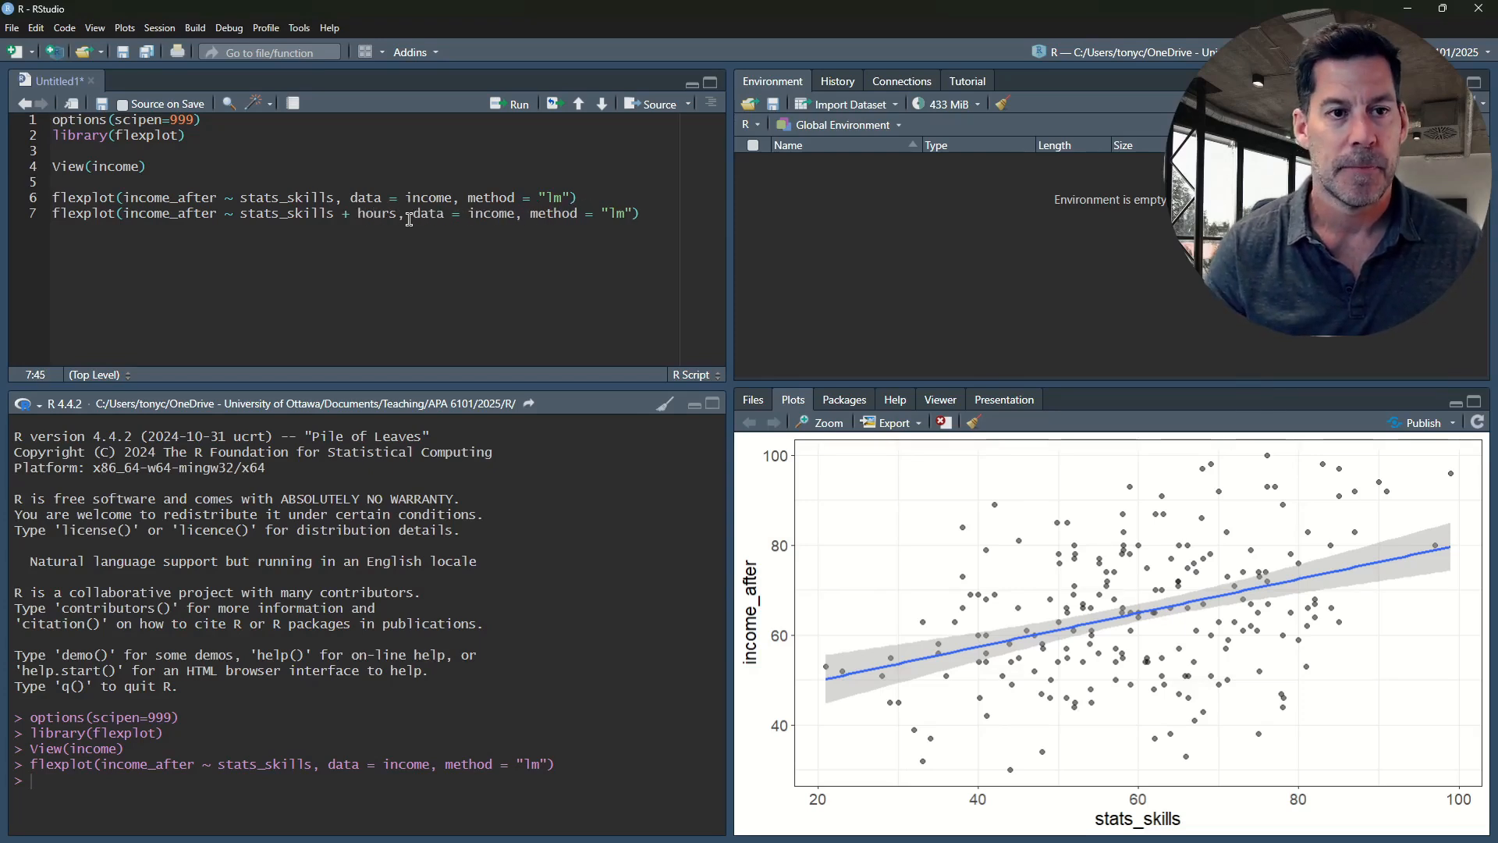
{"action": "key", "text": "ctrl+Return"}
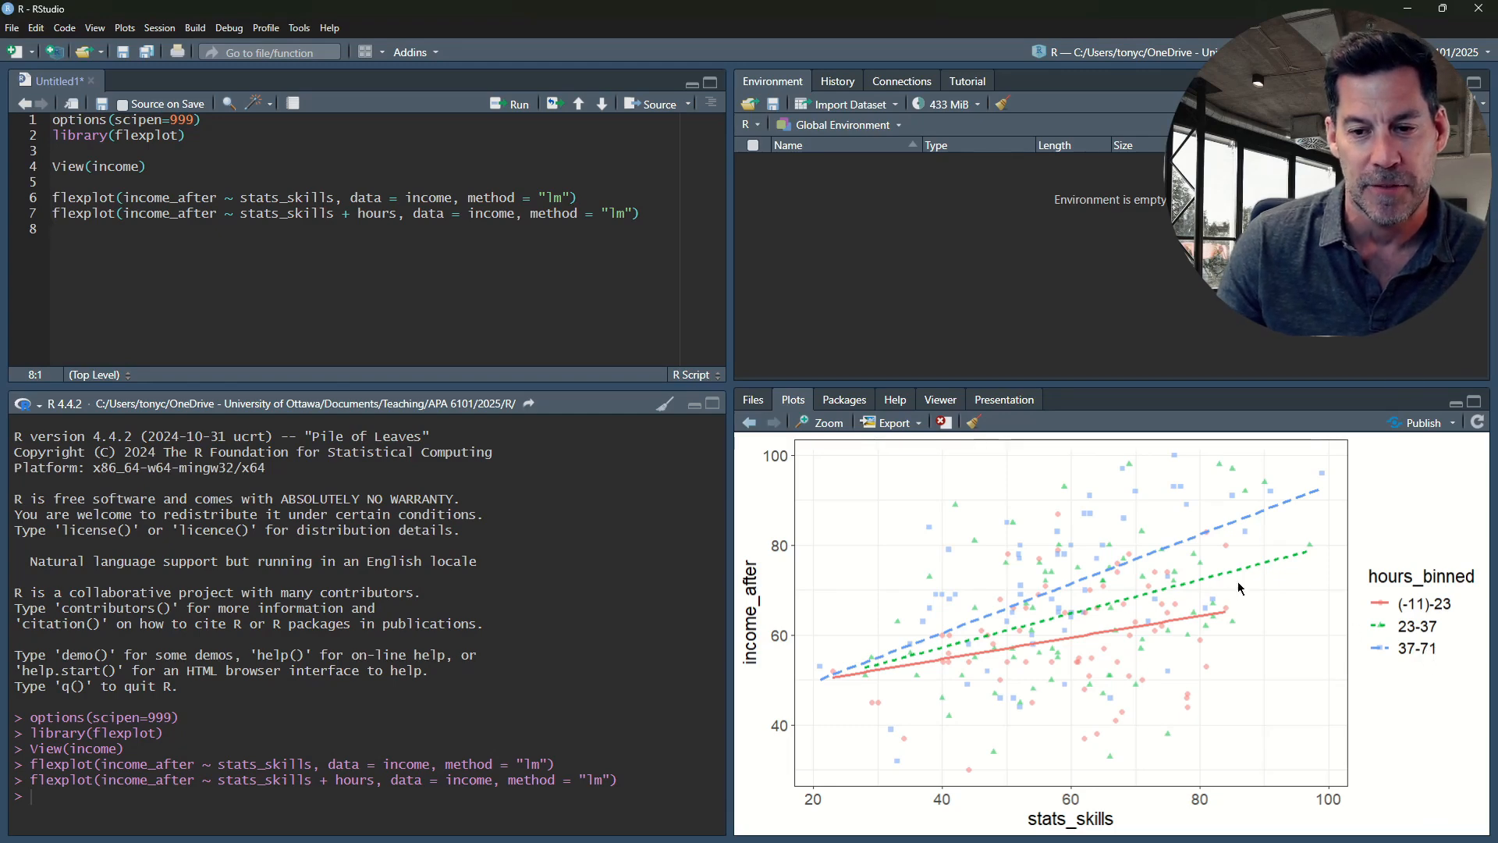
Copy the flexplot call with hours onto the next line, change its formula to stats_skills | hours, and run it
{"action": "key", "text": "shift+Up"}
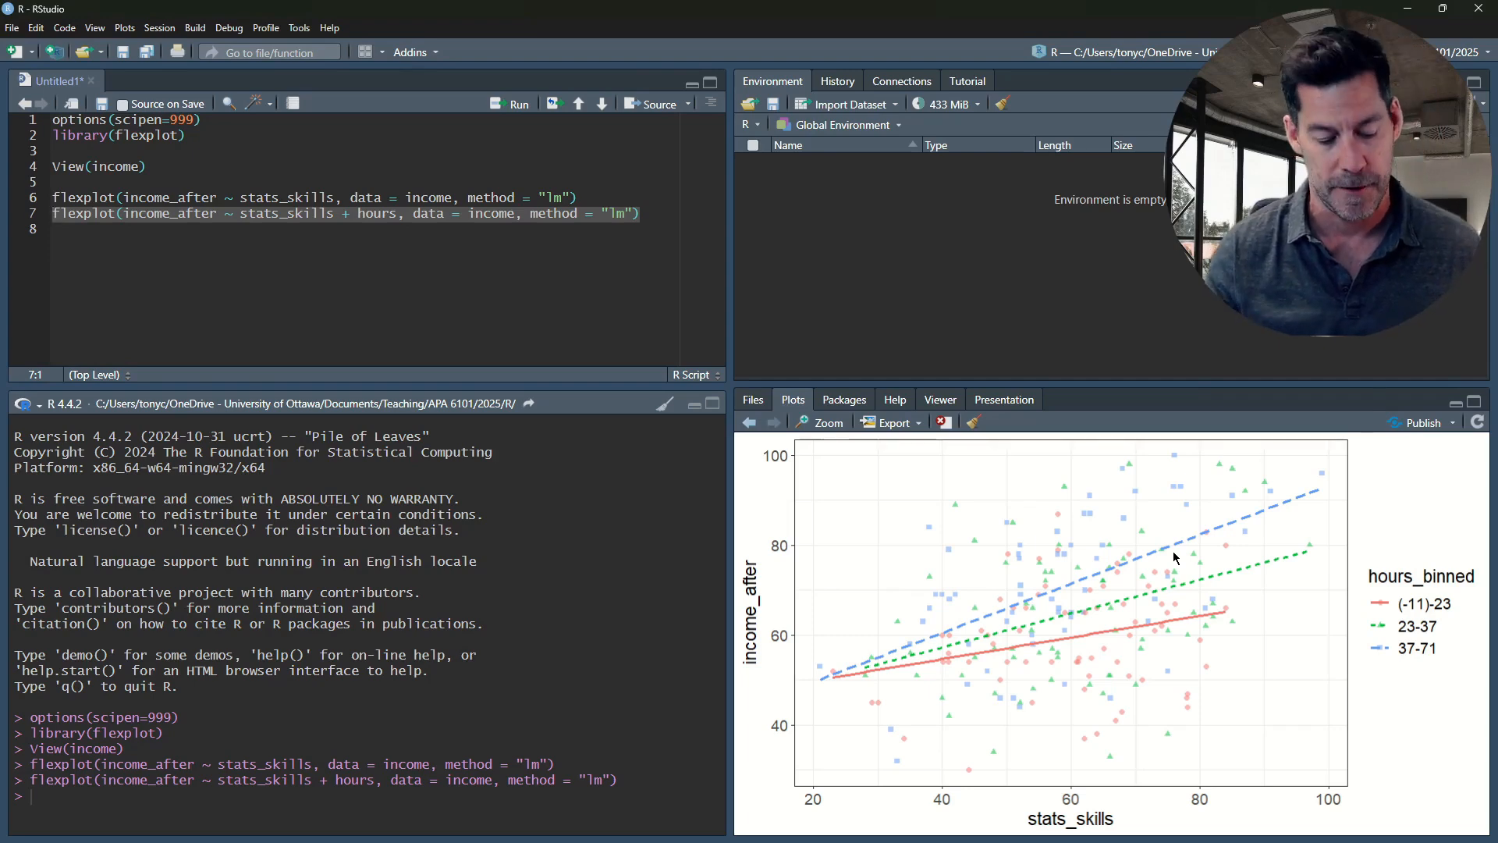
{"action": "left_click", "coordinate": [324, 243]}
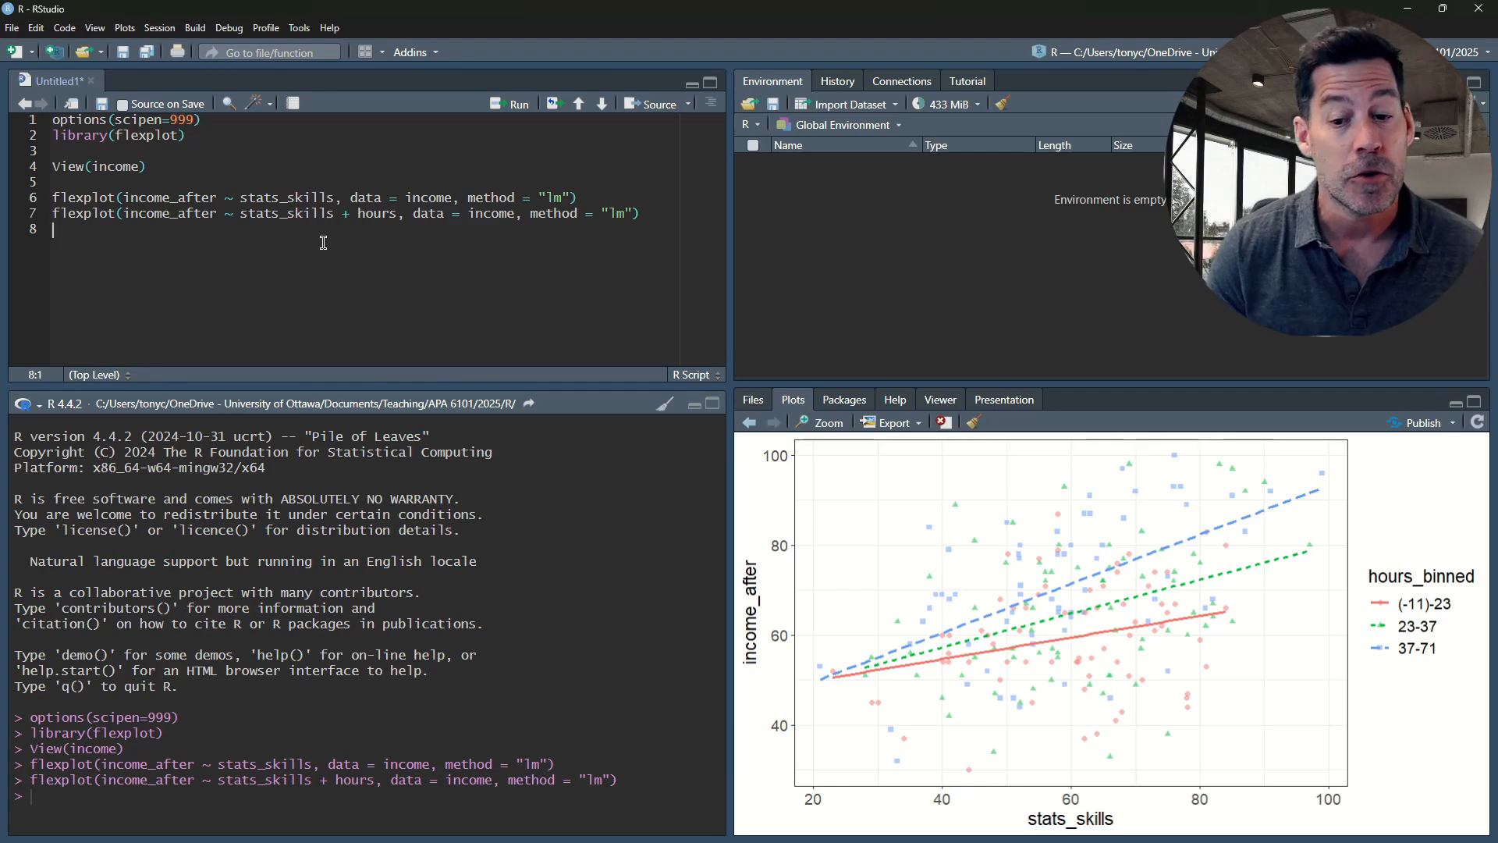
{"action": "key", "text": "ctrl+v"}
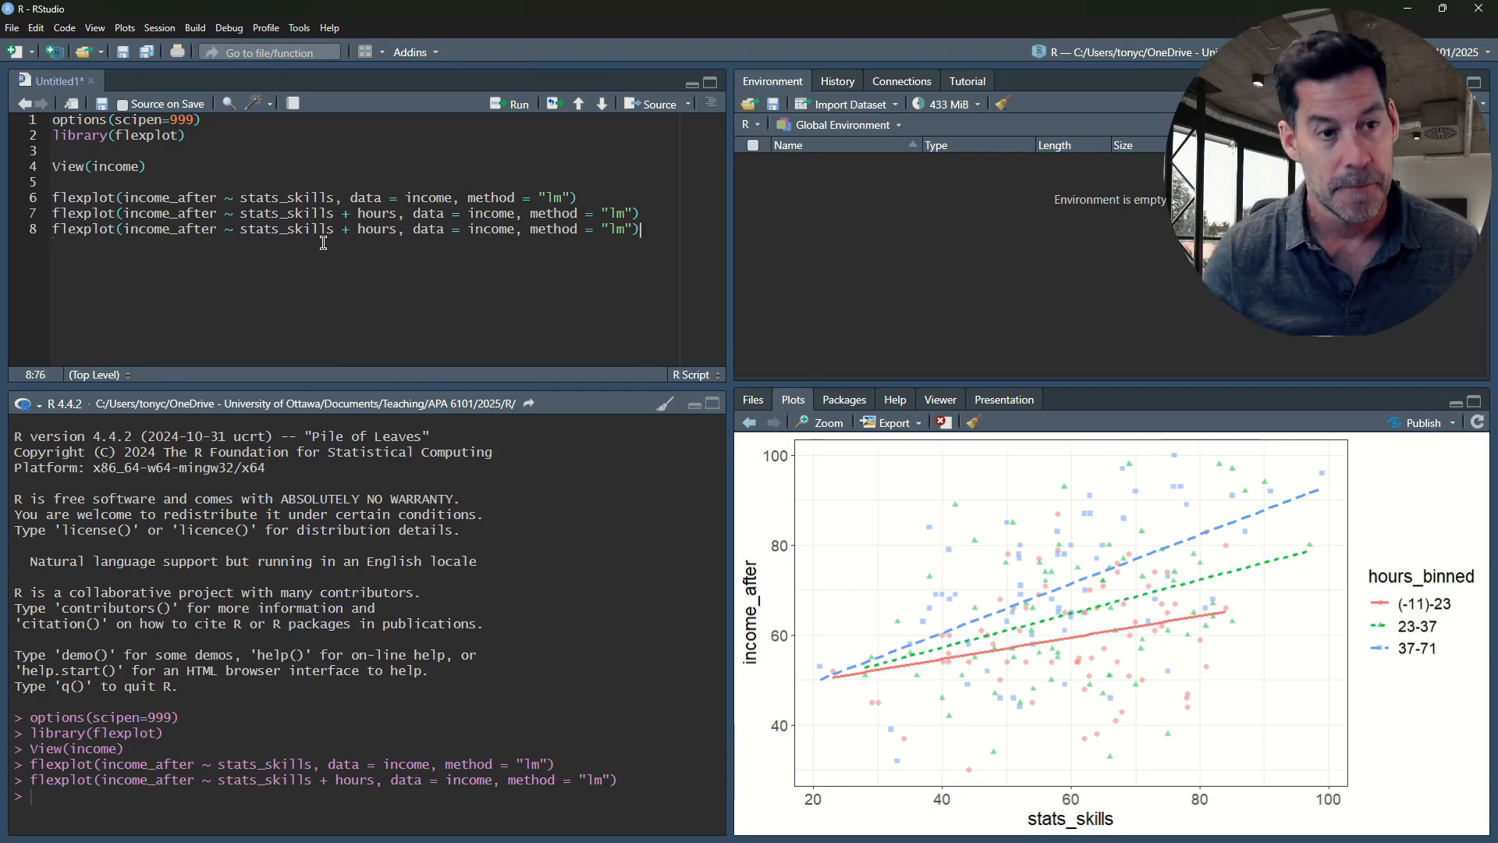
{"action": "left_click", "coordinate": [346, 229]}
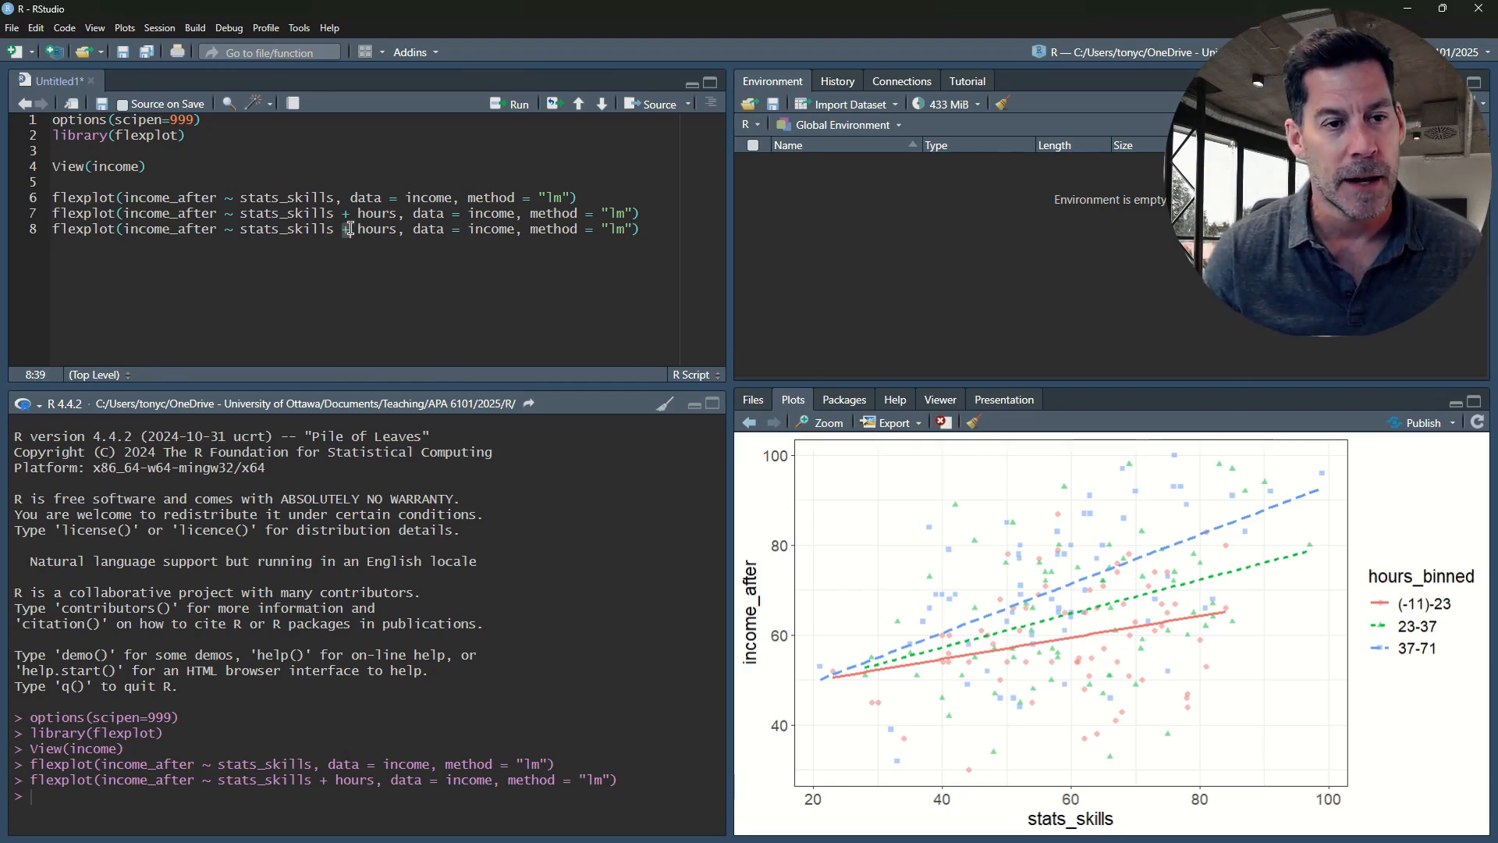
{"action": "key", "text": "BackSpace"}
{"action": "type", "text": "|"}
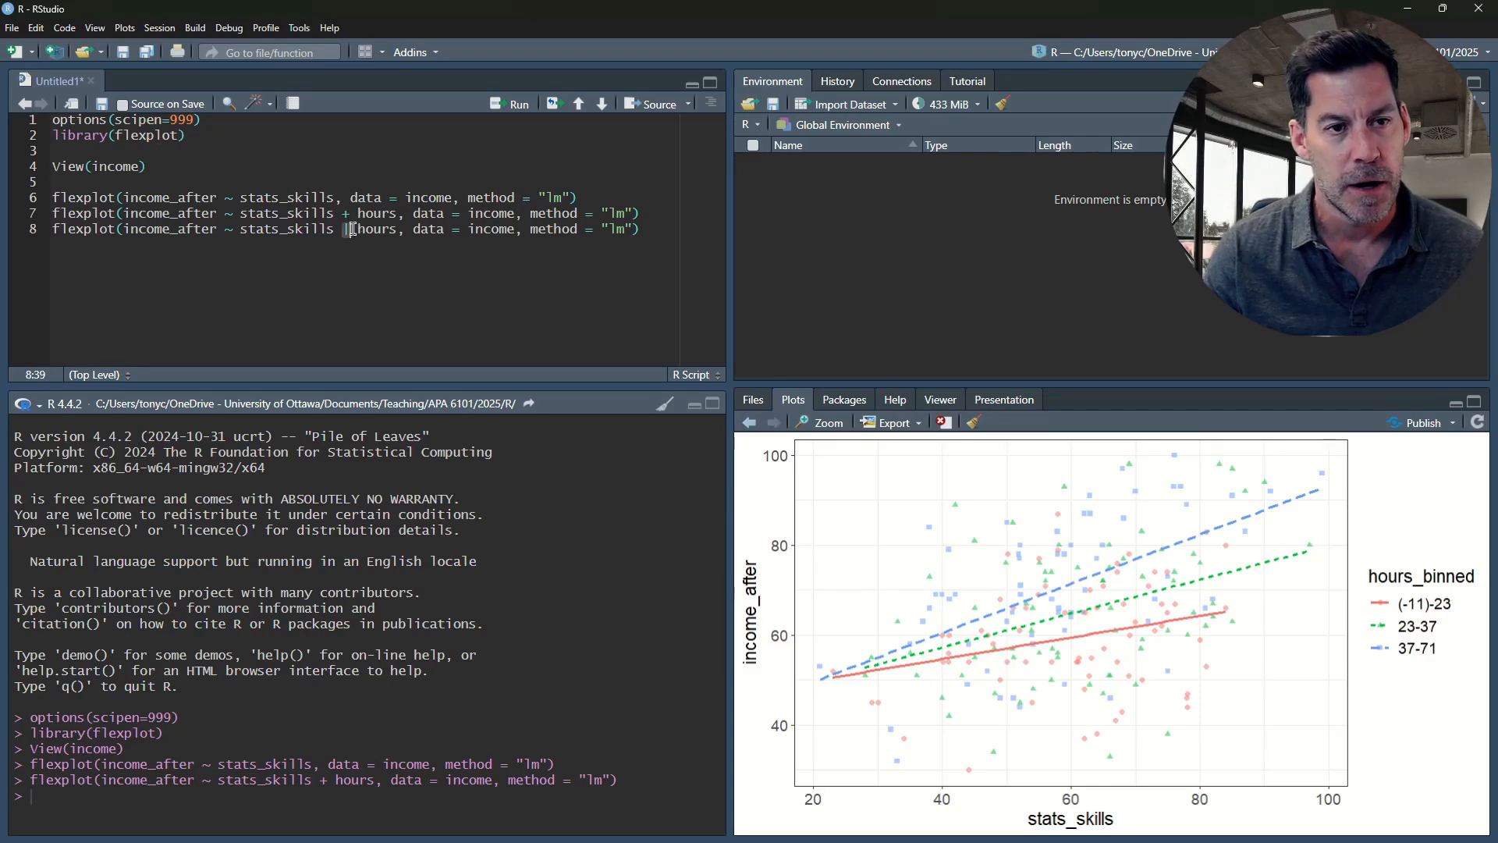
{"action": "left_click_drag", "start_coordinate": [358, 229], "coordinate": [397, 231]}
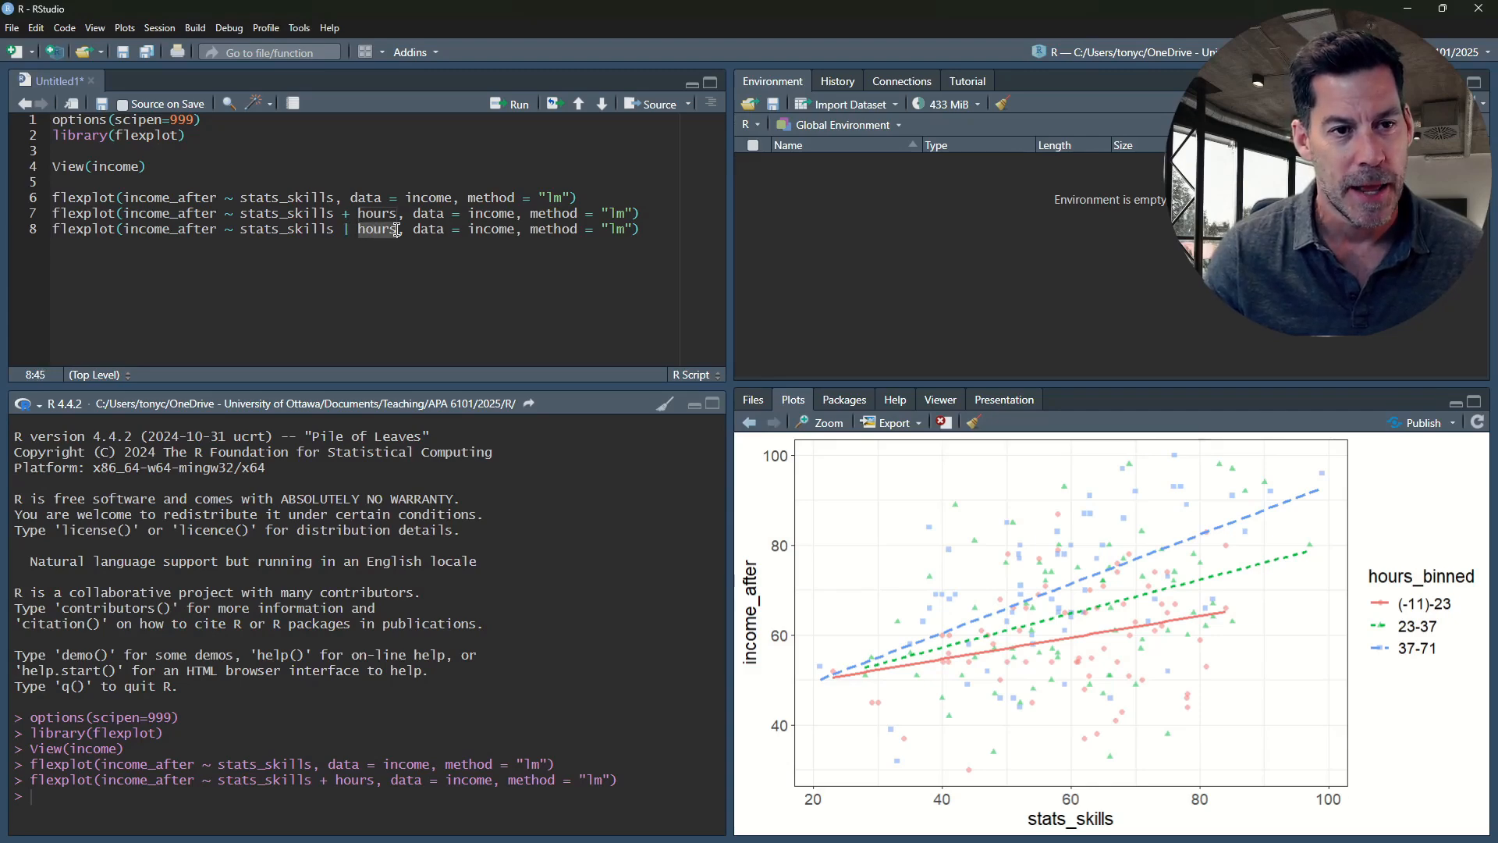
{"action": "left_click", "coordinate": [505, 238]}
{"action": "left_click", "coordinate": [654, 232]}
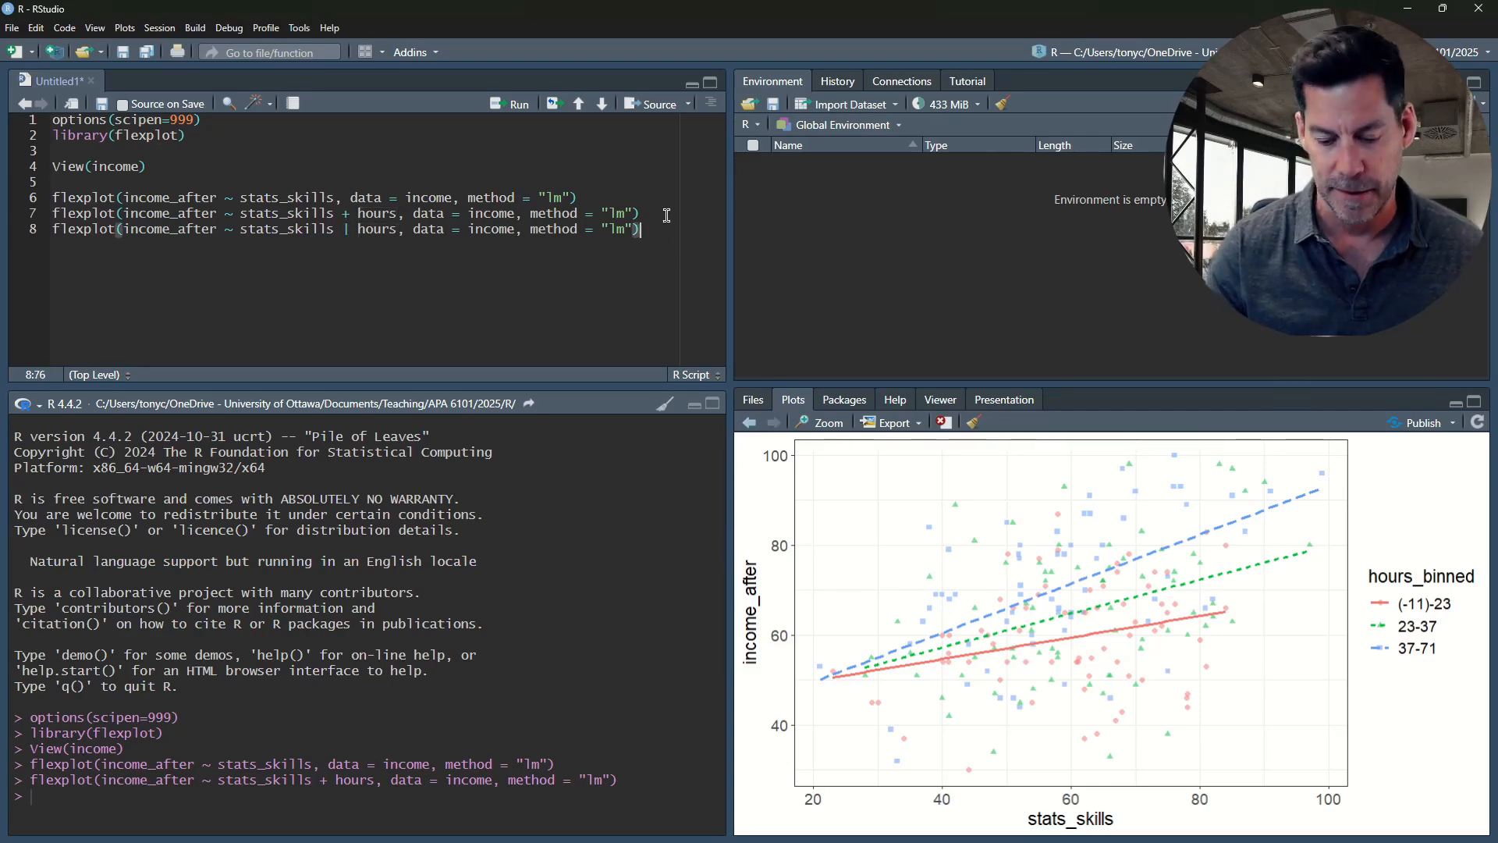
{"action": "key", "text": "ctrl+Return"}
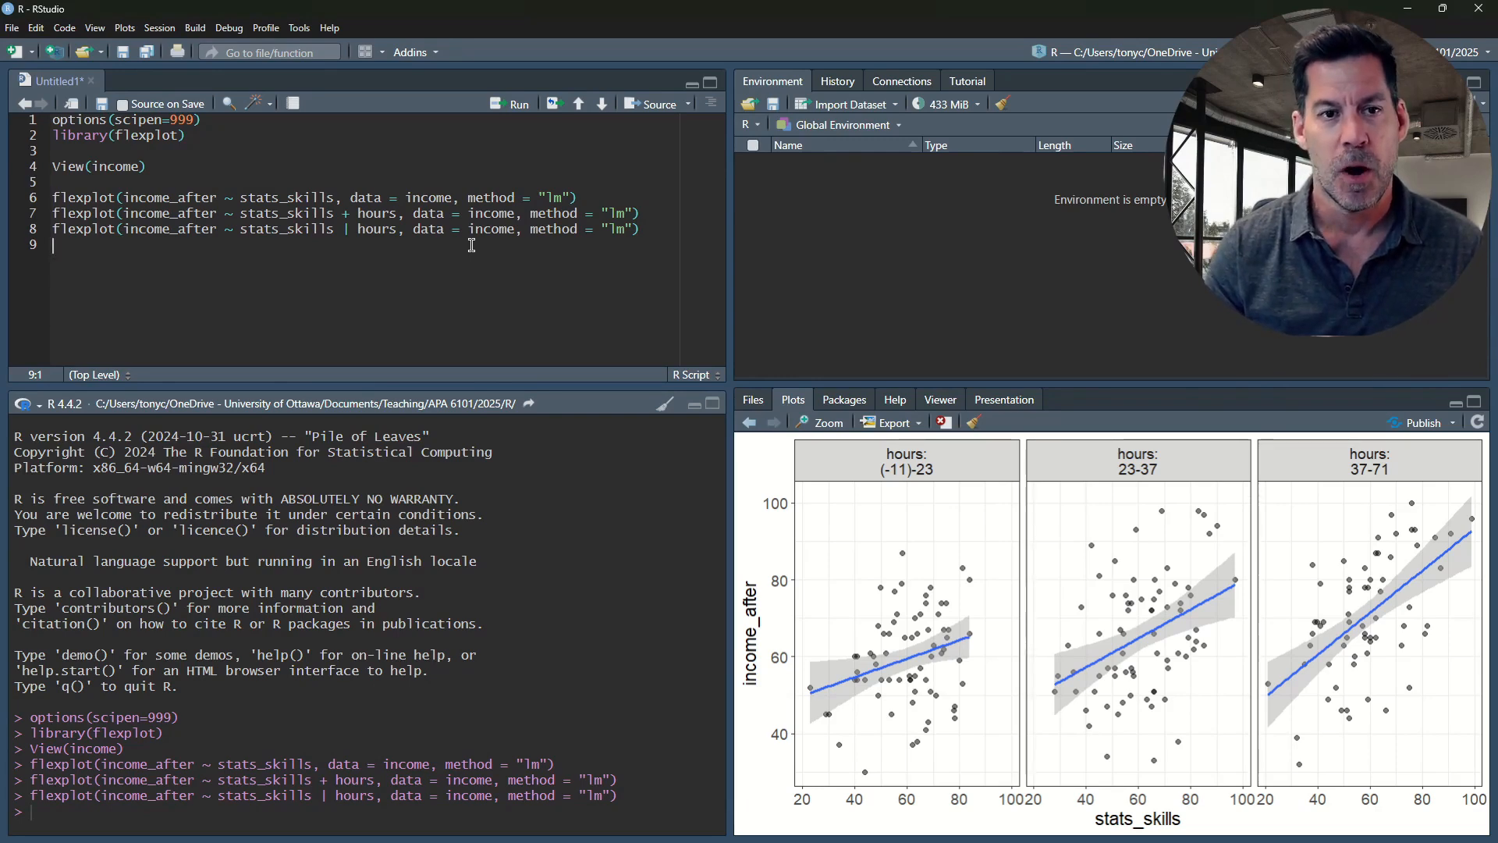
Add a blank line below the flexplot calls and rerun the first call, which uses only stats_skills
{"action": "key", "text": "Return"}
{"action": "left_click", "coordinate": [587, 197]}
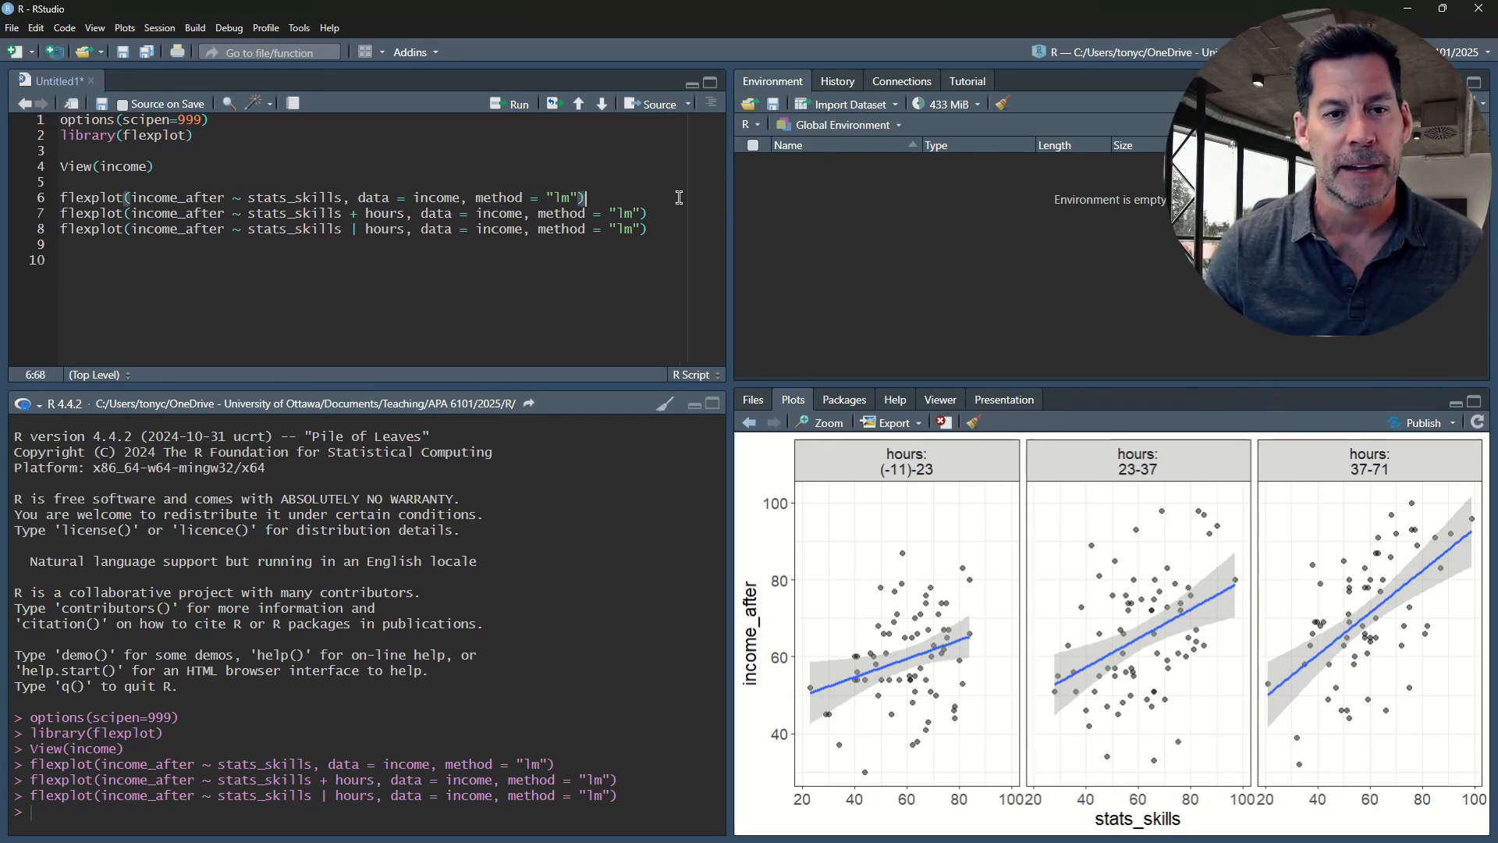
{"action": "key", "text": "ctrl+Return"}
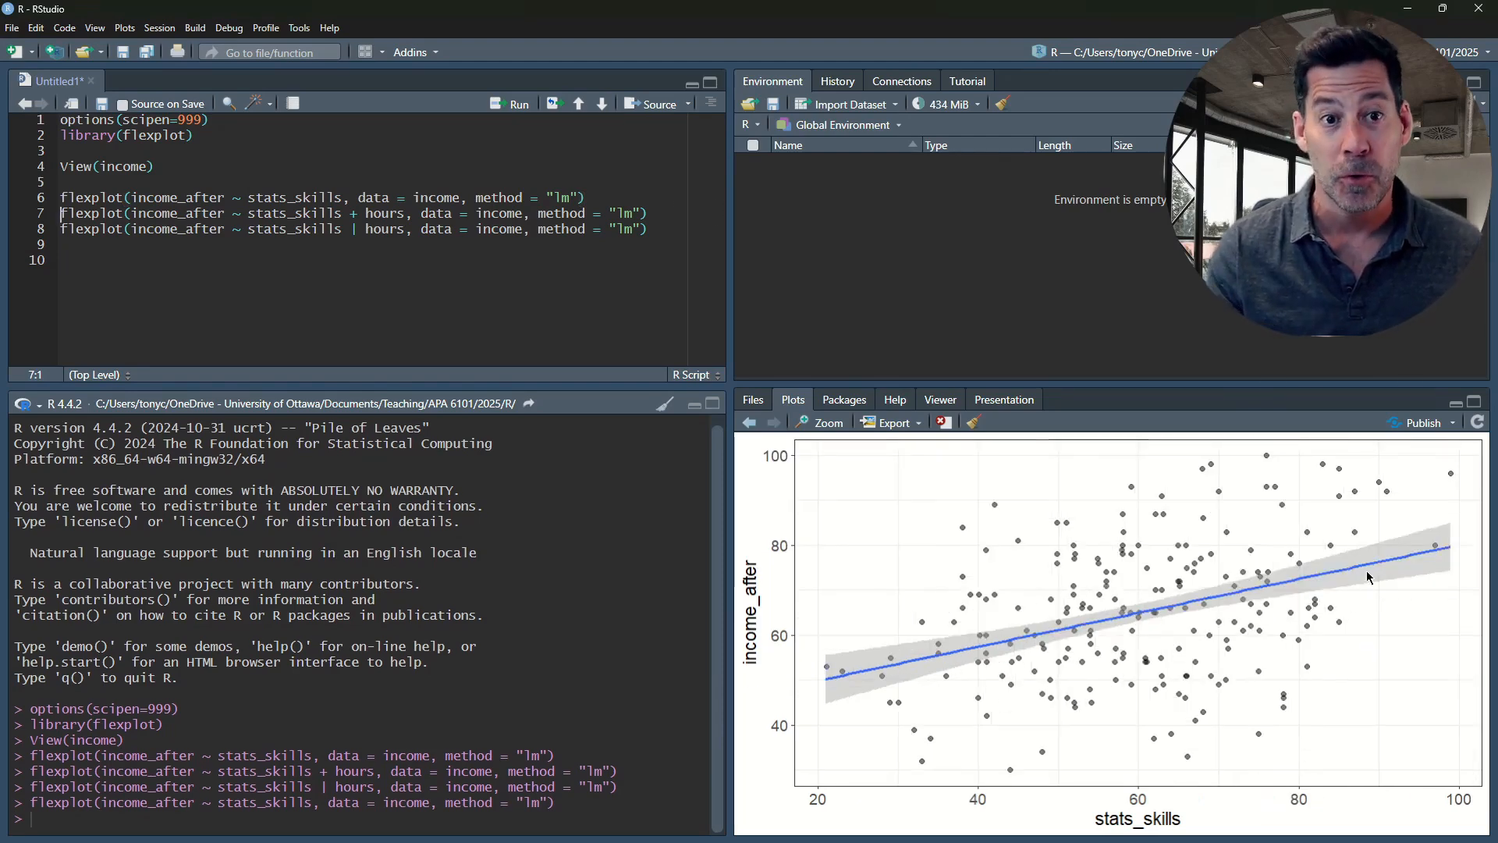
Below the blank line, write m <- lm(income_after ~ hours + stats_skills, data = income)
{"action": "left_click", "coordinate": [86, 270]}
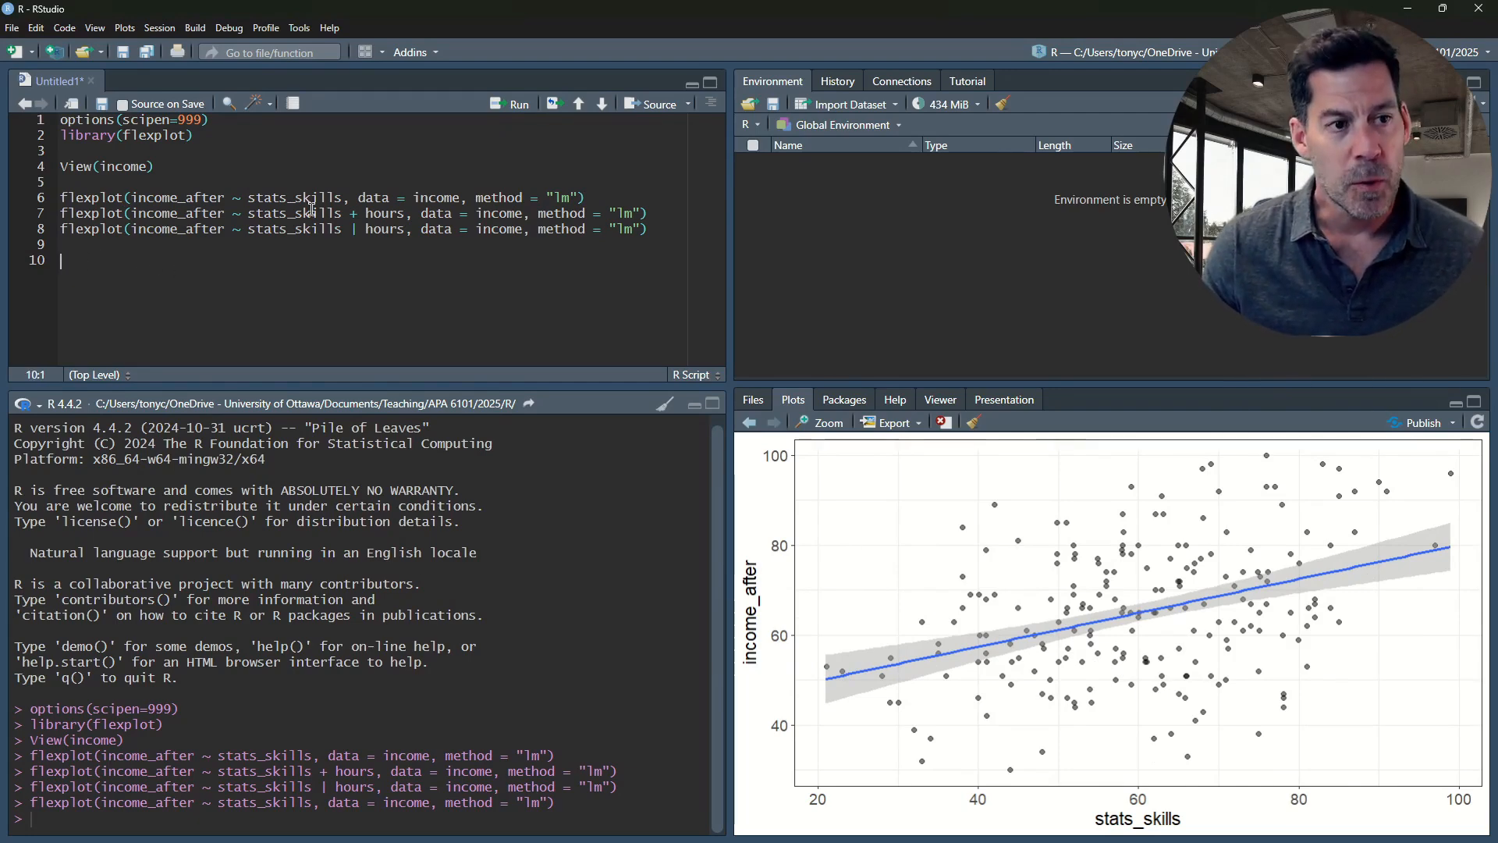
{"action": "type", "text": "m "}
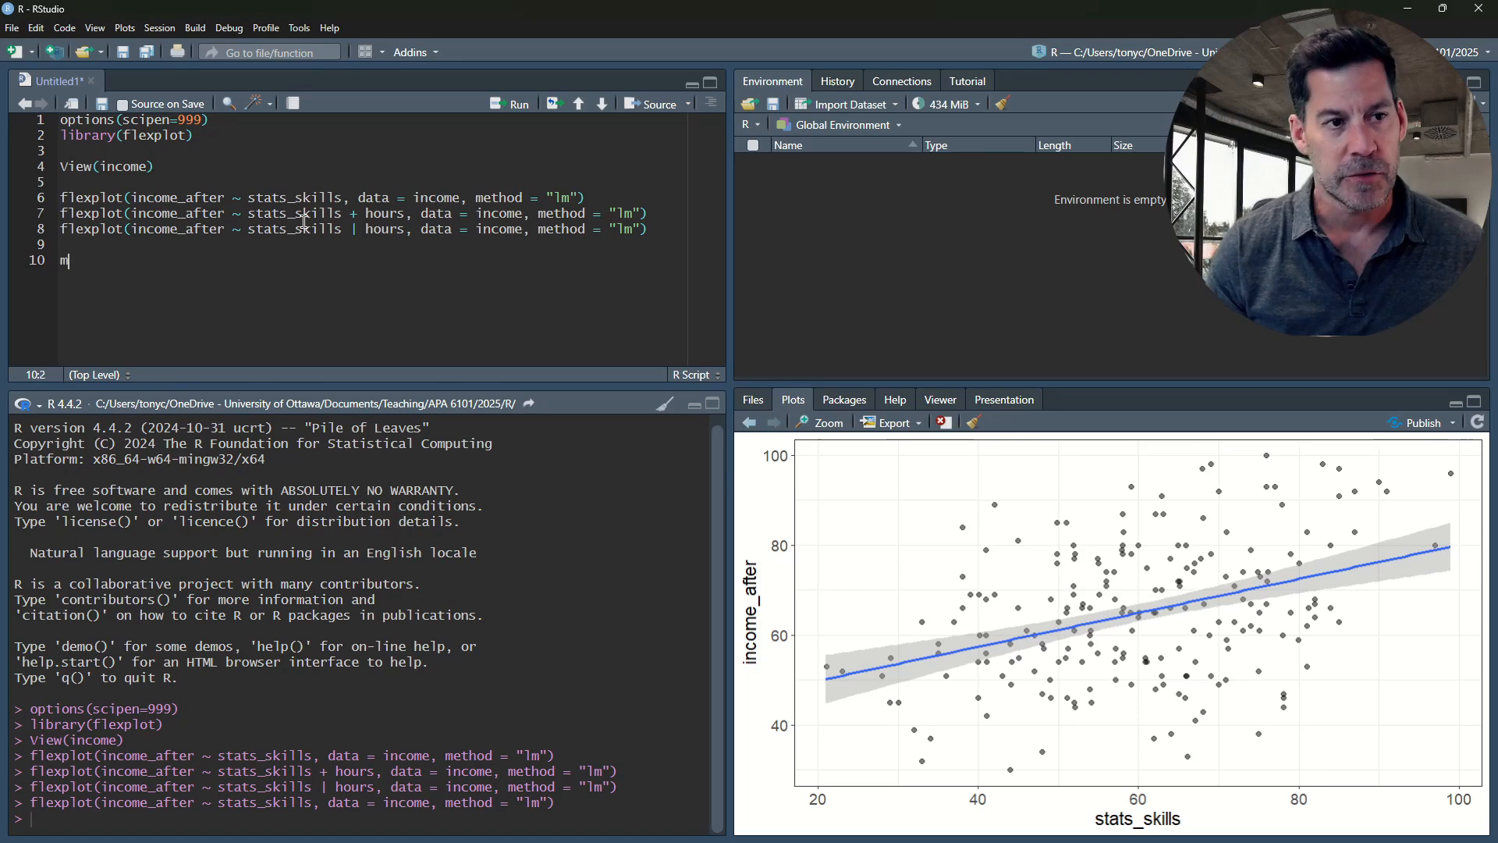
{"action": "type", "text": "<"}
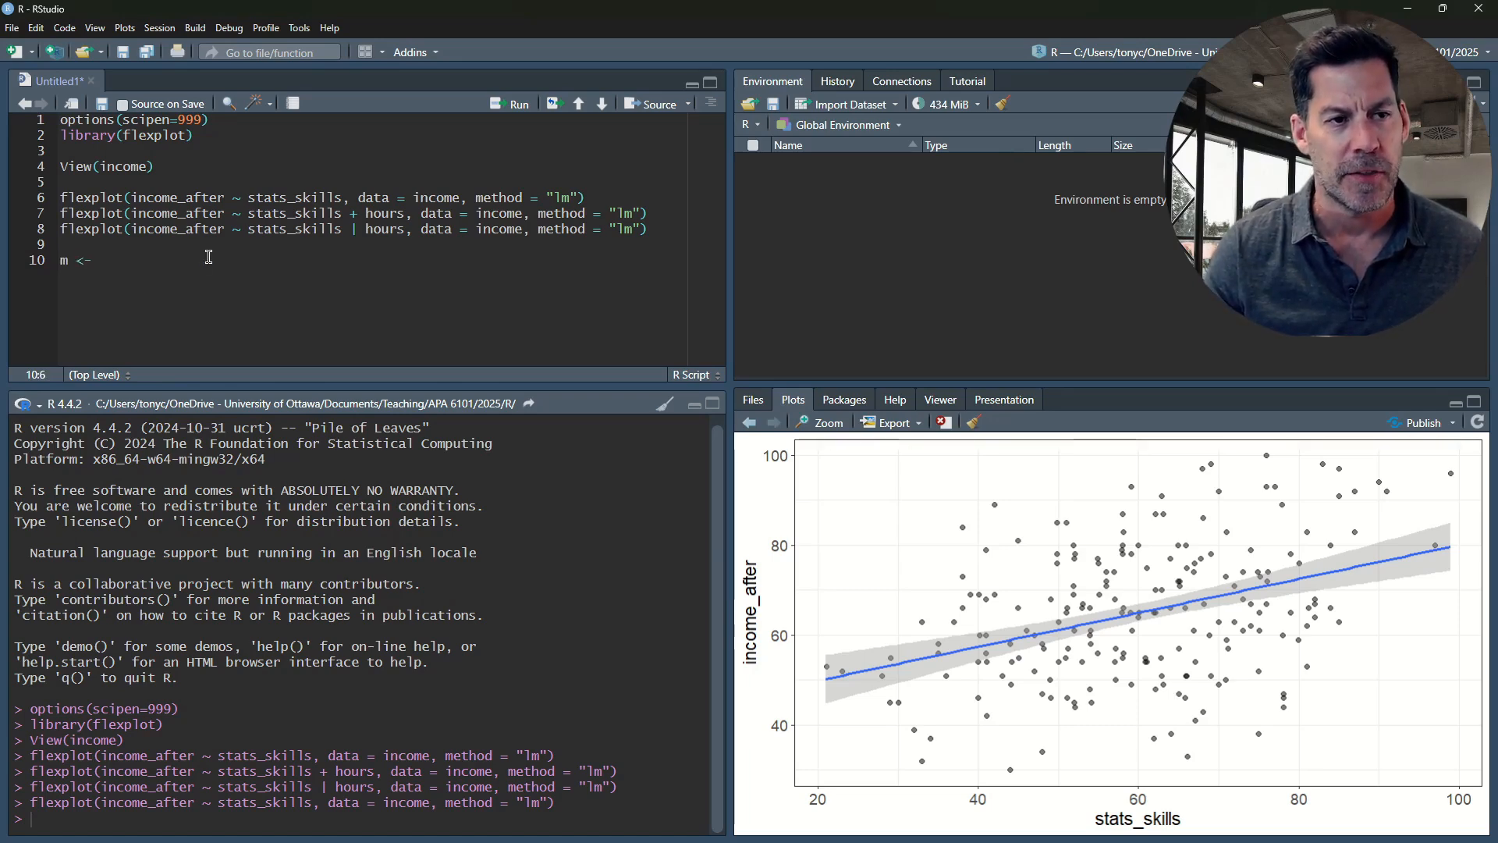
{"action": "type", "text": "- lm"}
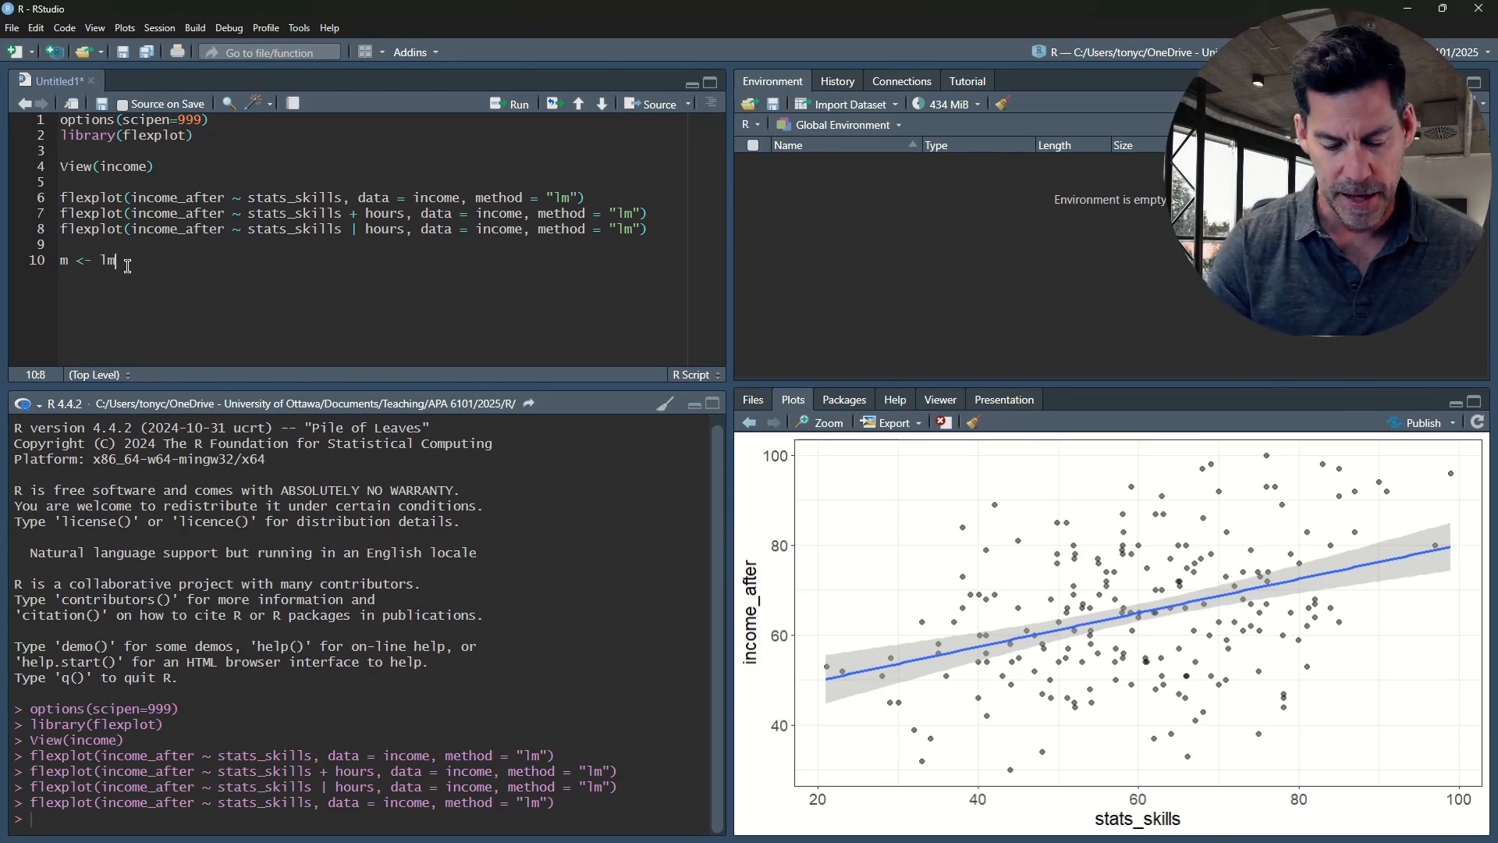
{"action": "type", "text": "(income_af"}
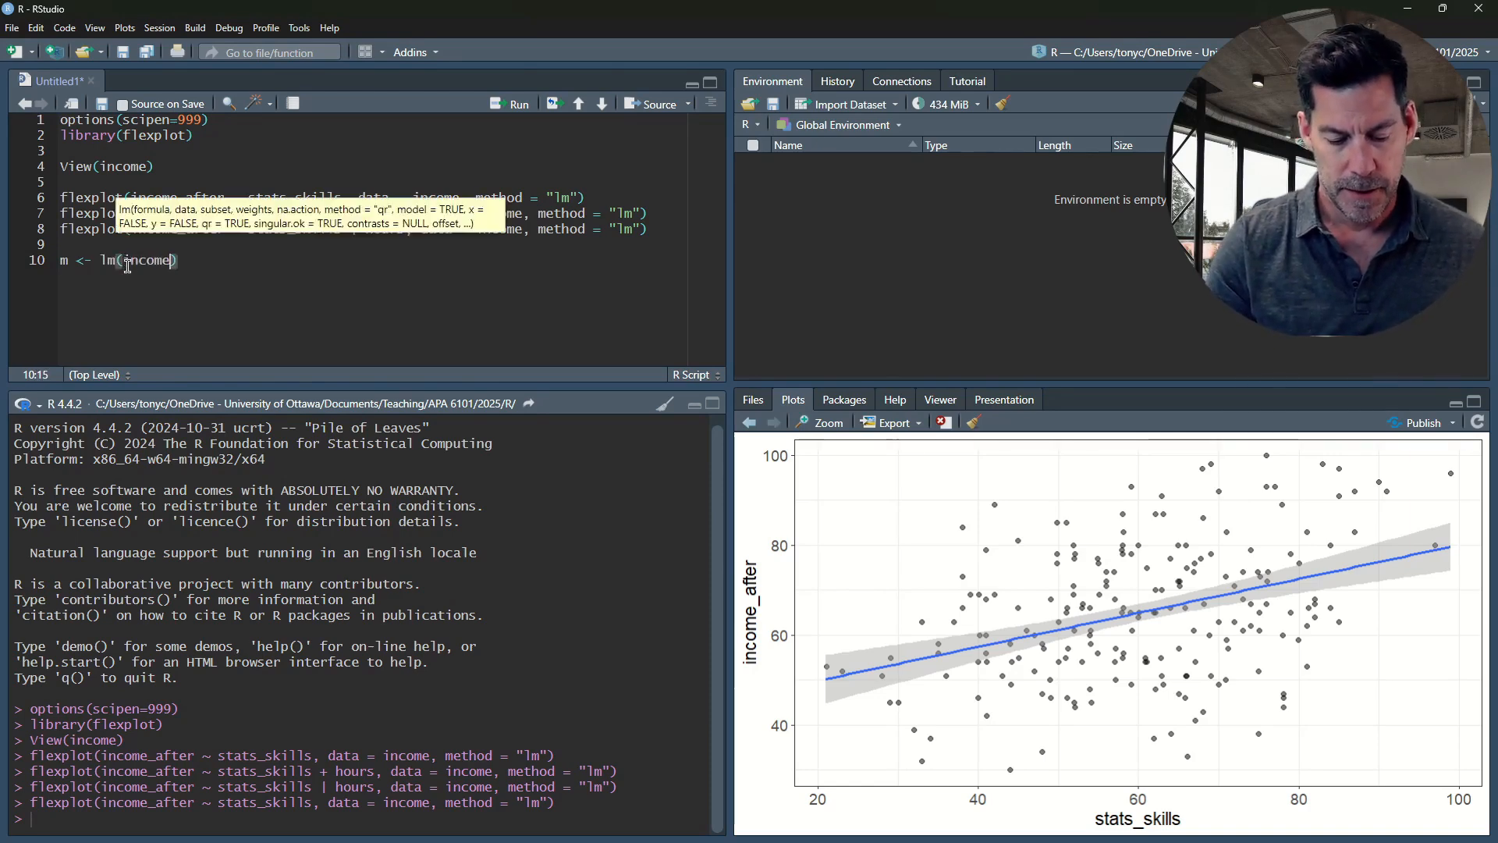
{"action": "type", "text": "ter"}
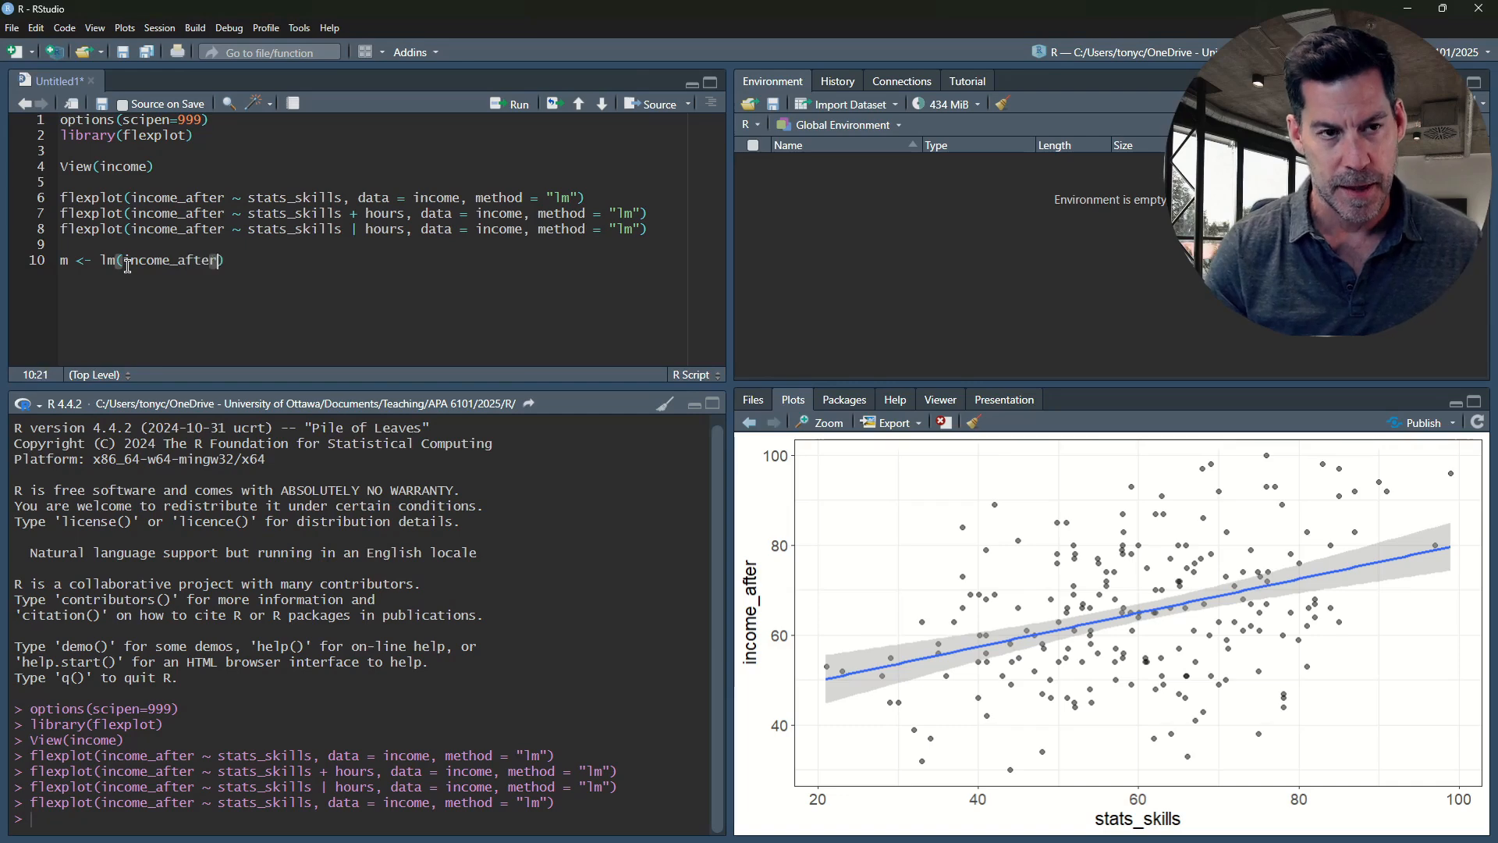
{"action": "type", "text": " ~ "}
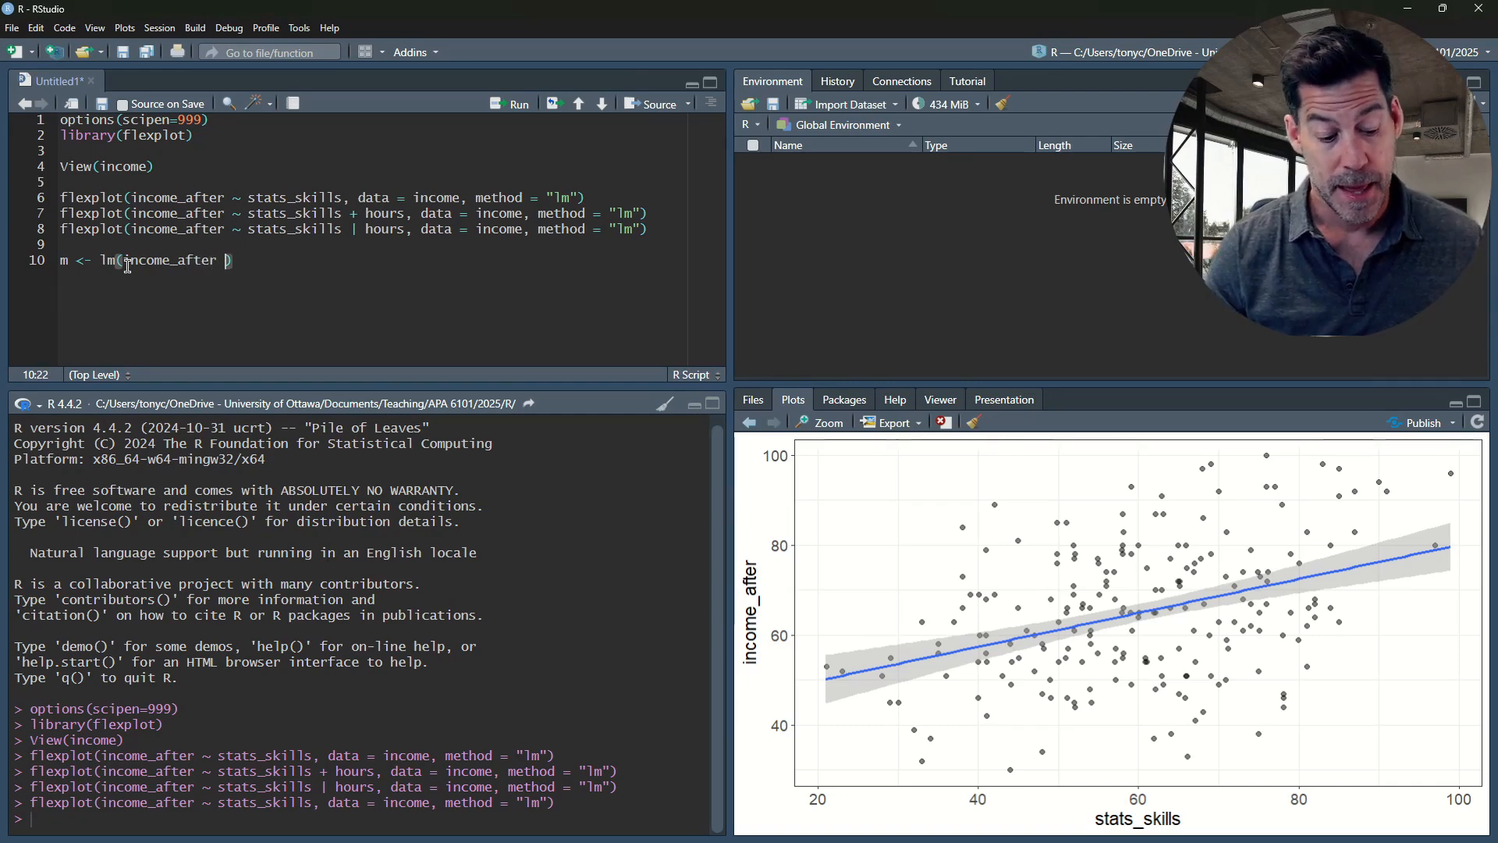
{"action": "type", "text": "hours "}
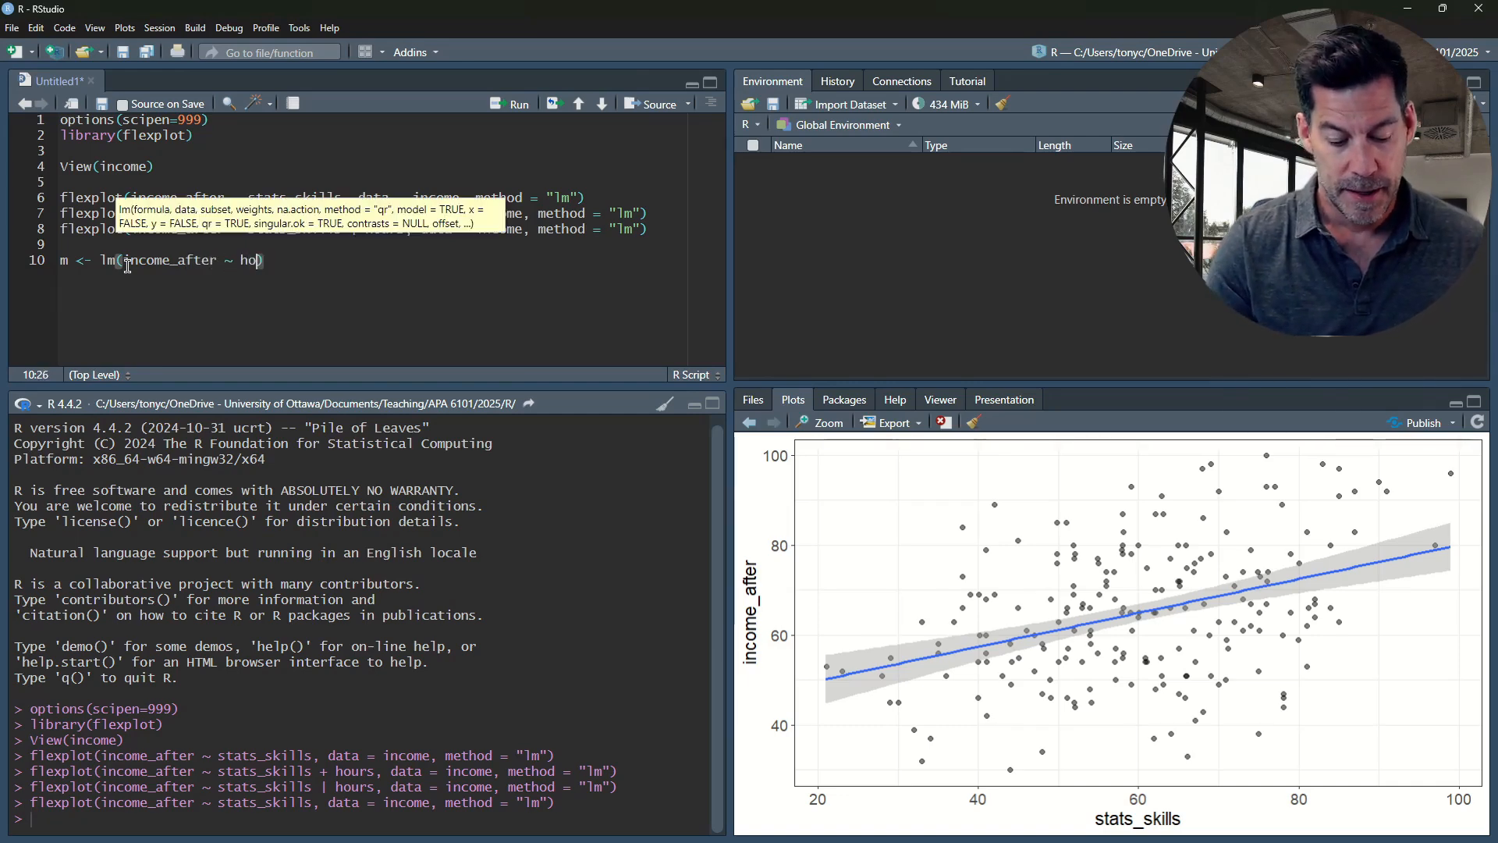
{"action": "type", "text": "+ "}
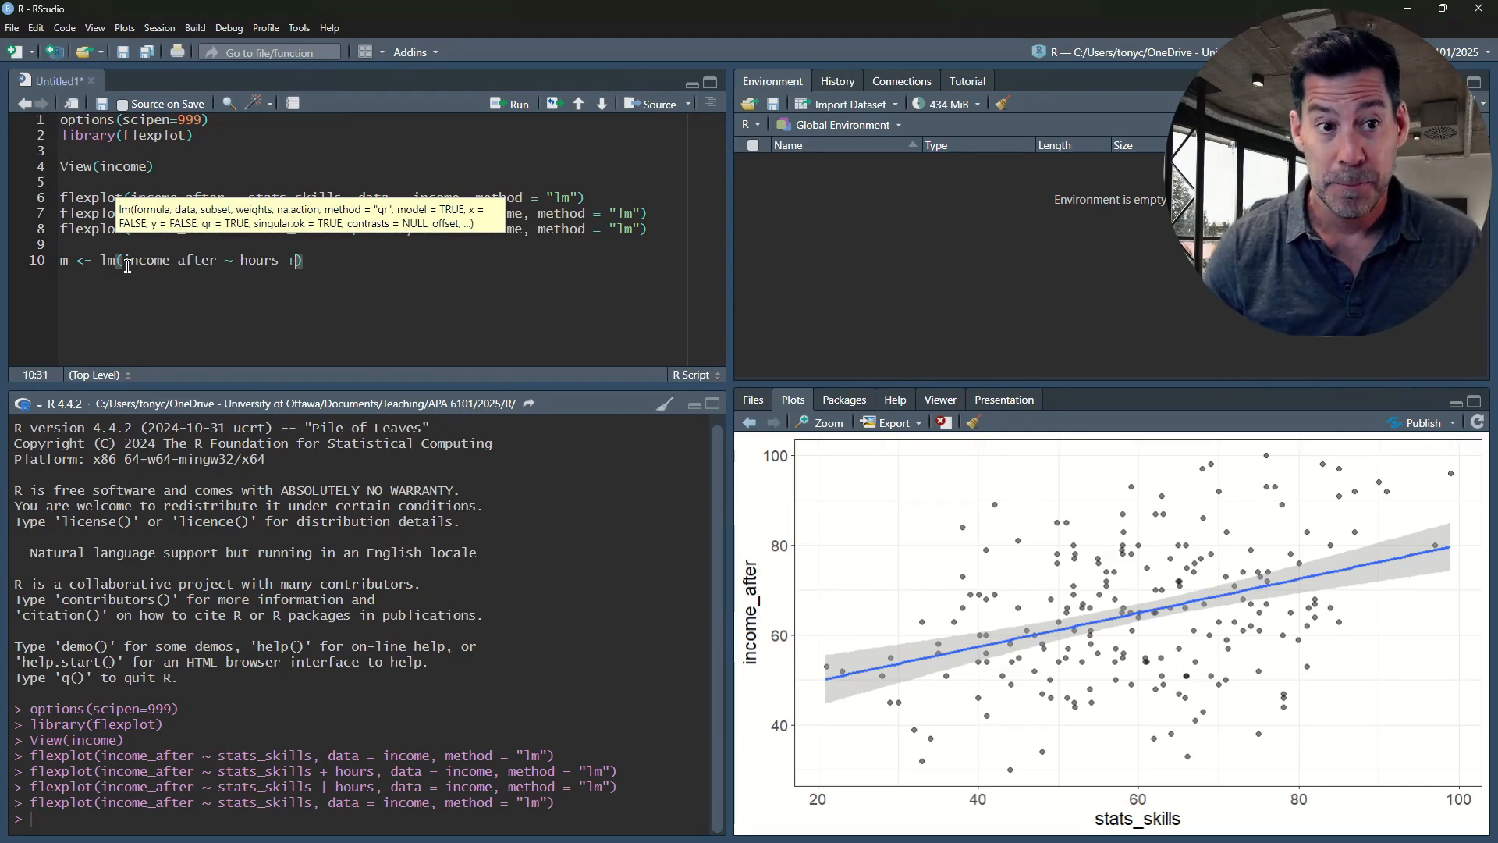
{"action": "type", "text": "stats_"}
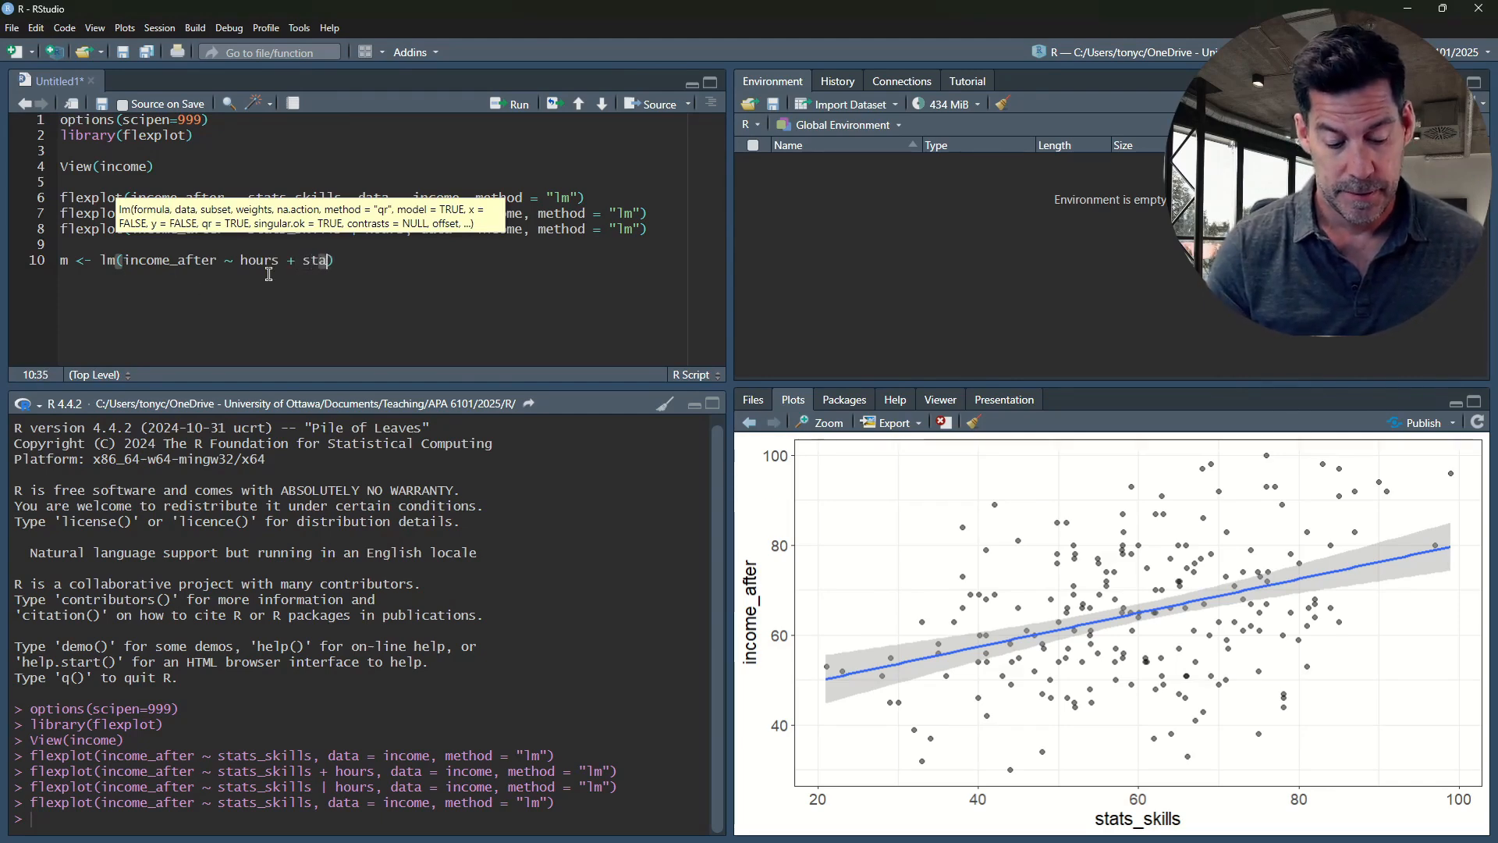
{"action": "type", "text": "skil"}
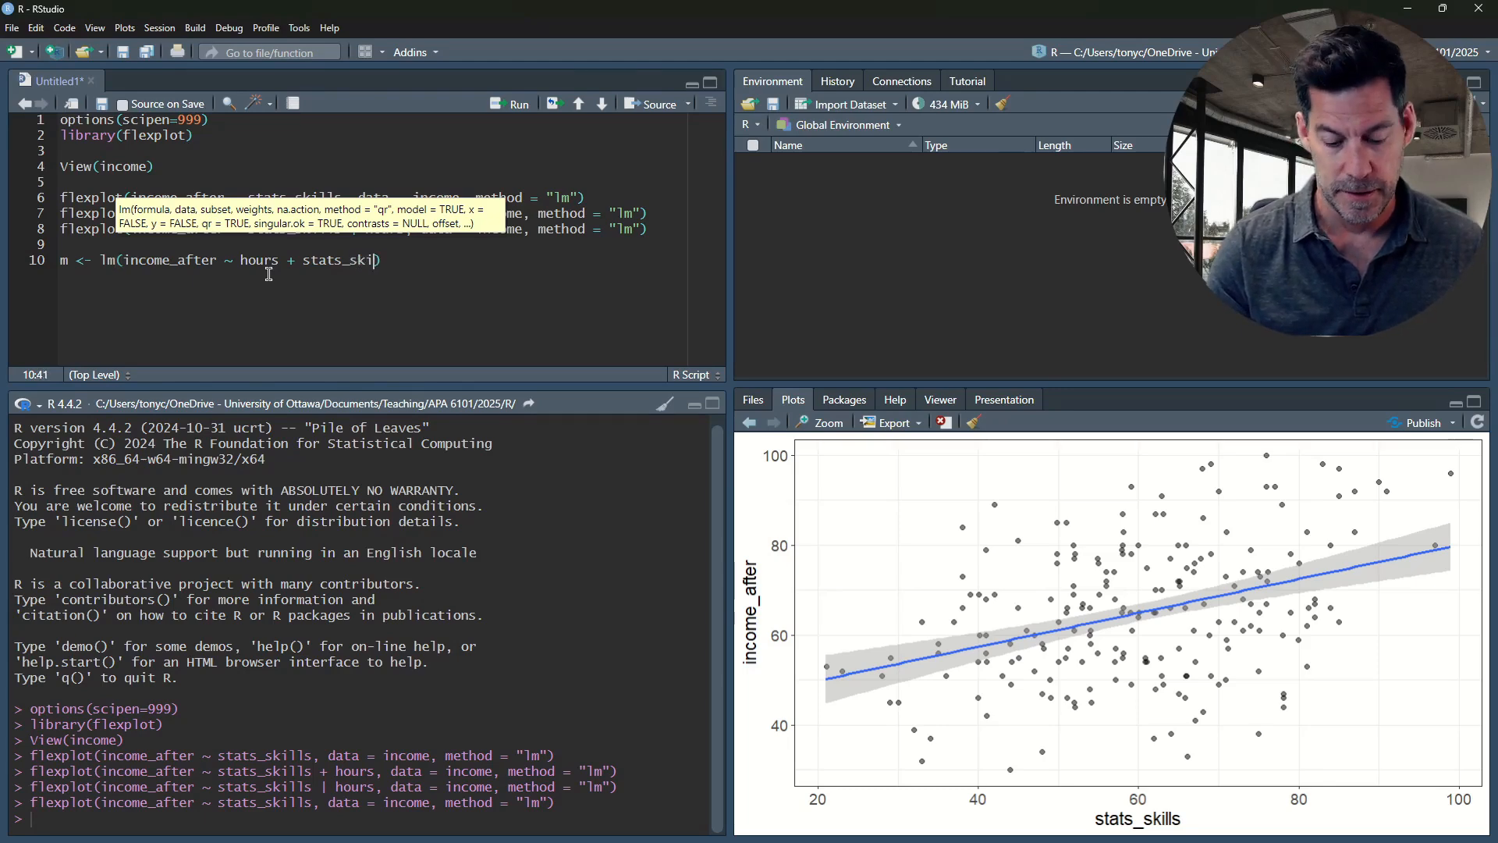
{"action": "type", "text": "lls, "}
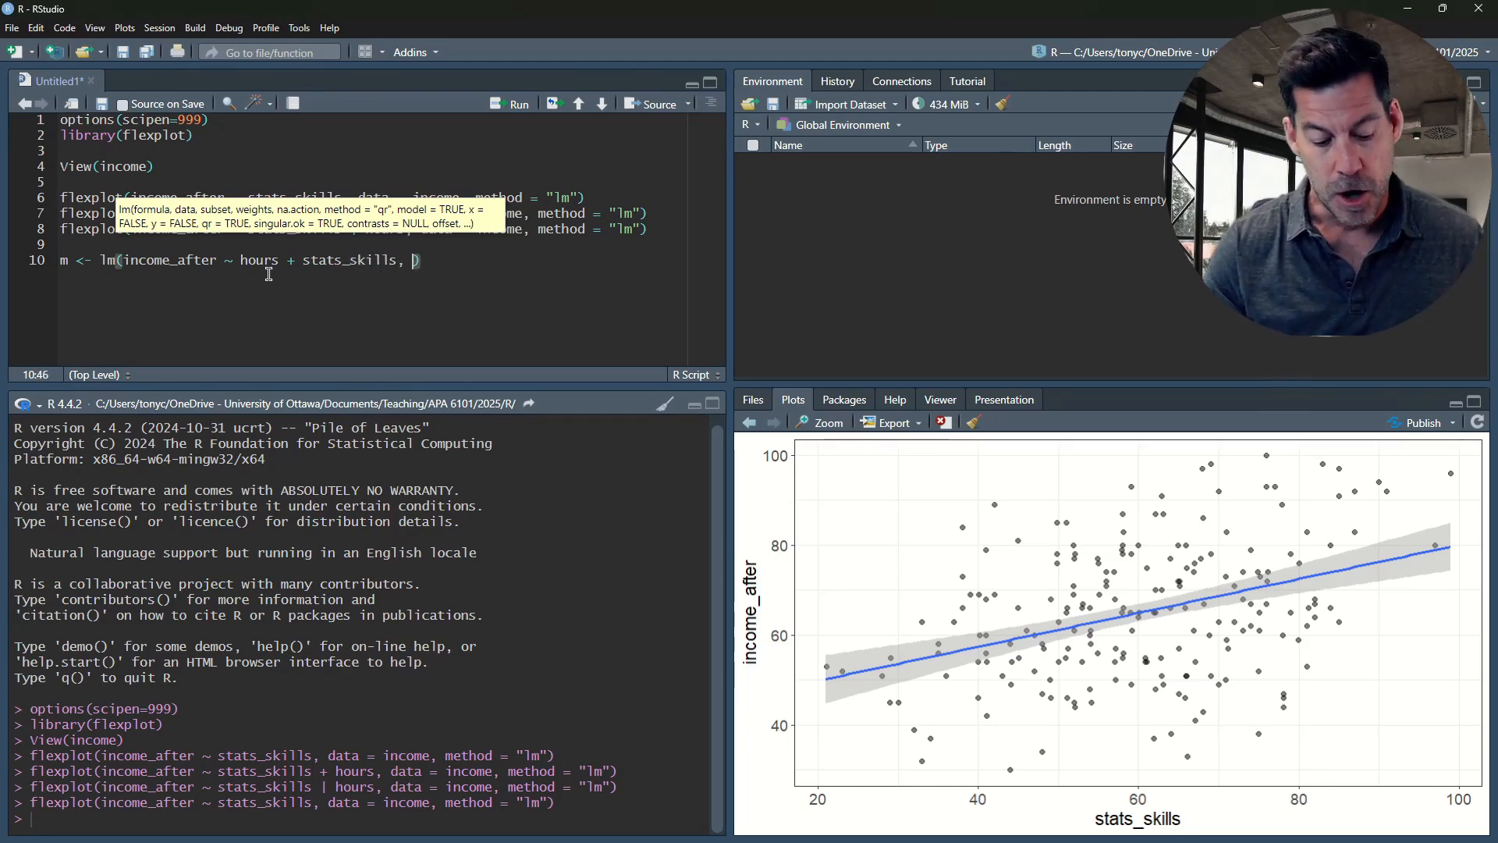
{"action": "type", "text": "data = i"}
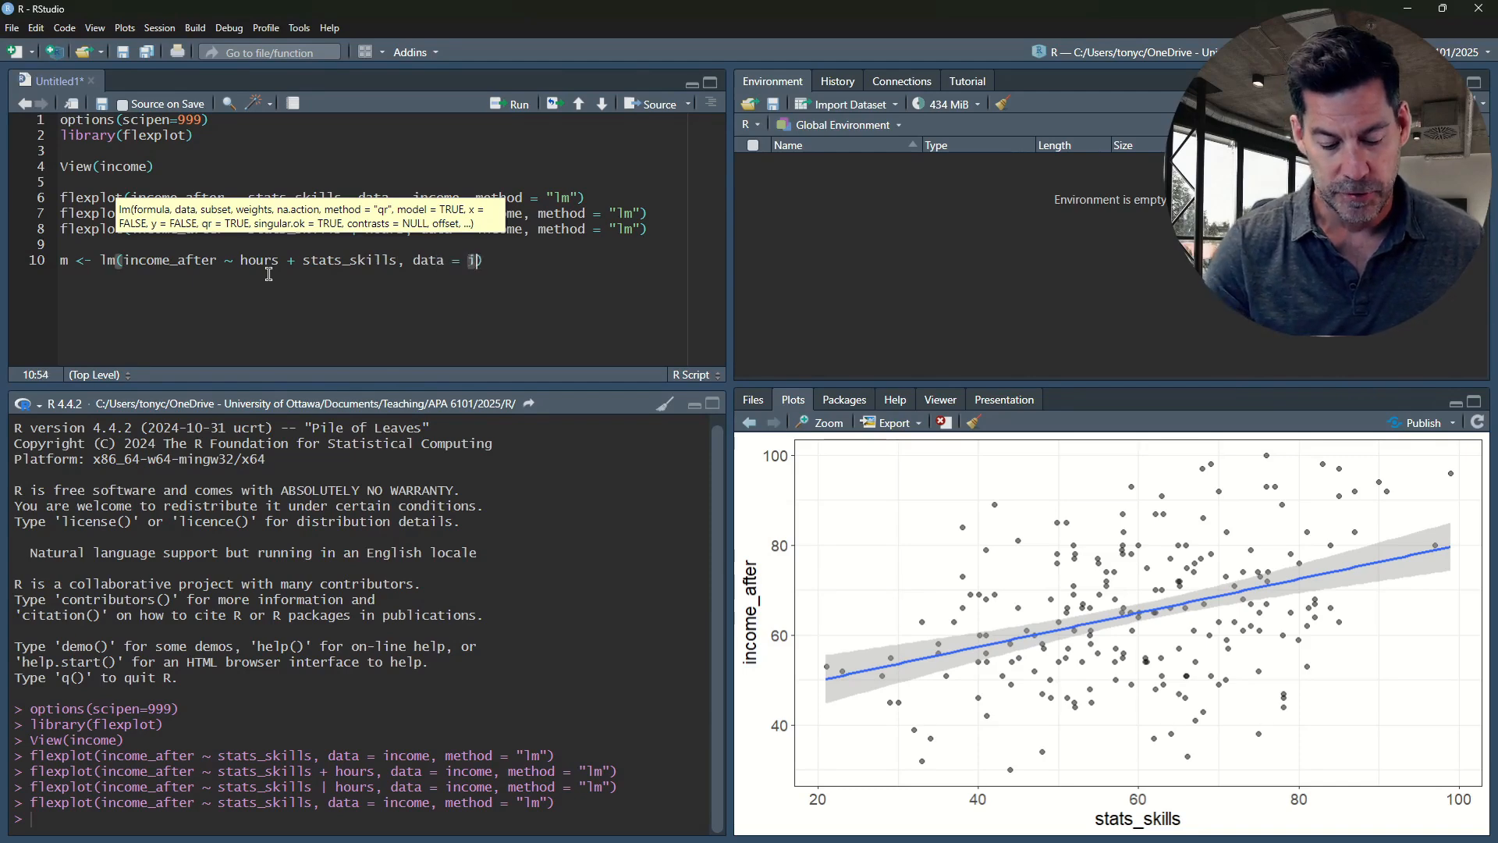
{"action": "type", "text": "ncome)"}
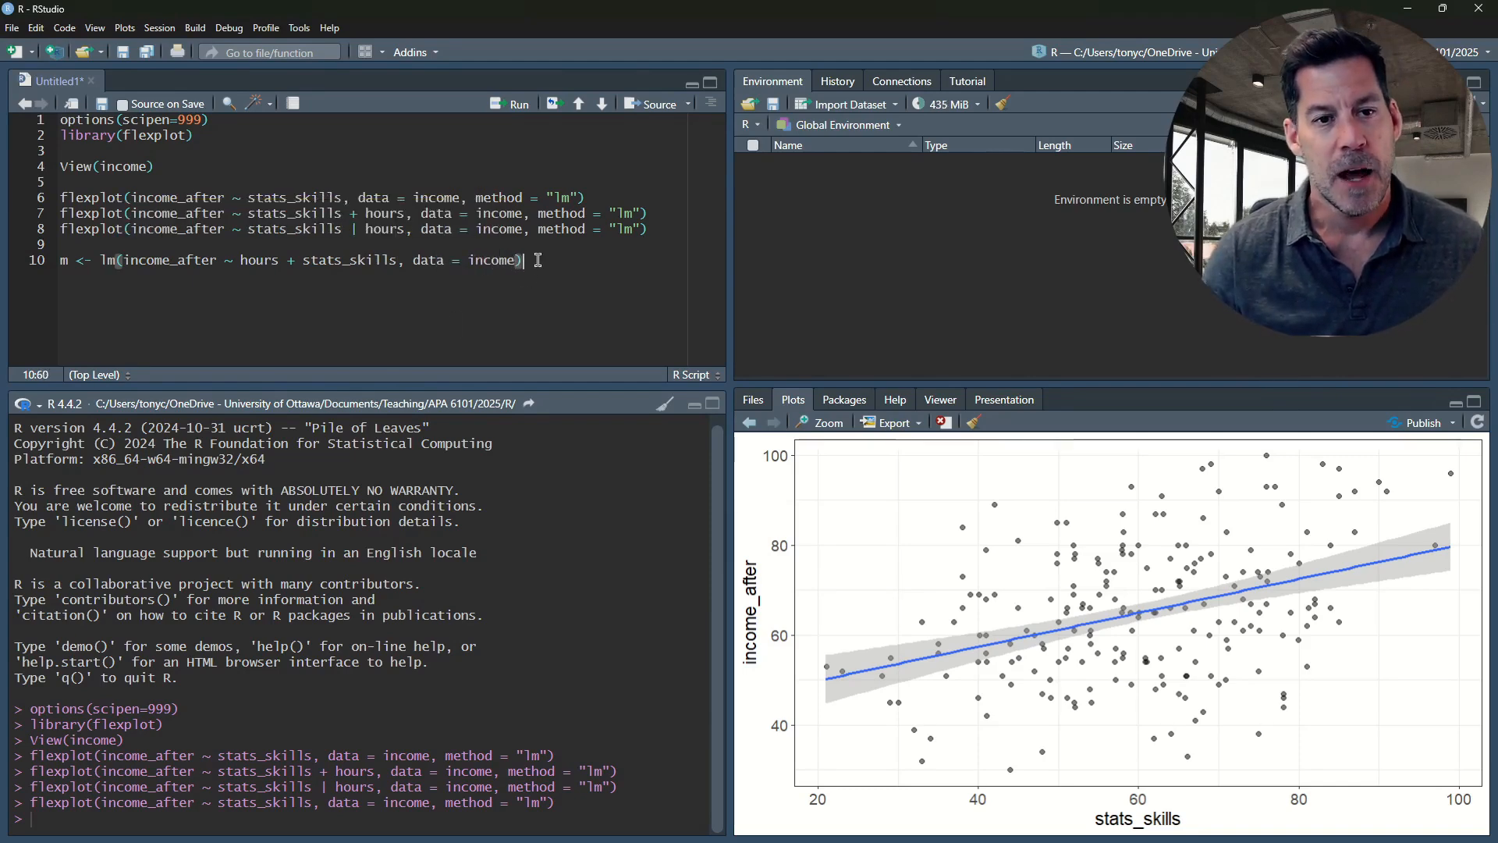
Examine the hours and stats_skills predictors in the lm formula, highlighting each term
{"action": "left_click", "coordinate": [241, 260]}
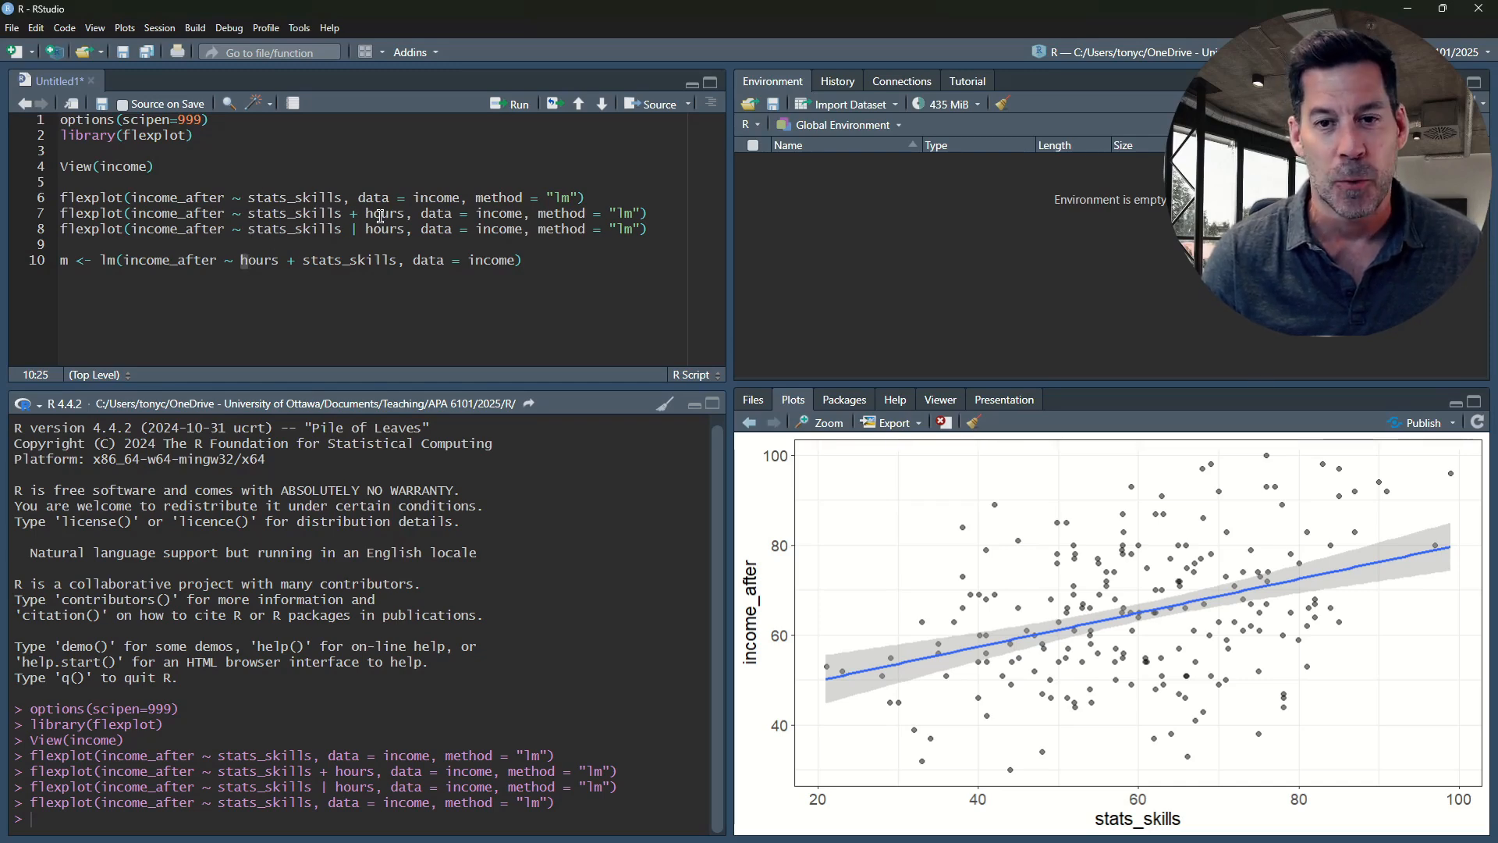
{"action": "left_click_drag", "start_coordinate": [248, 257], "coordinate": [345, 258]}
{"action": "double_click", "coordinate": [344, 258]}
{"action": "left_click", "coordinate": [397, 259]}
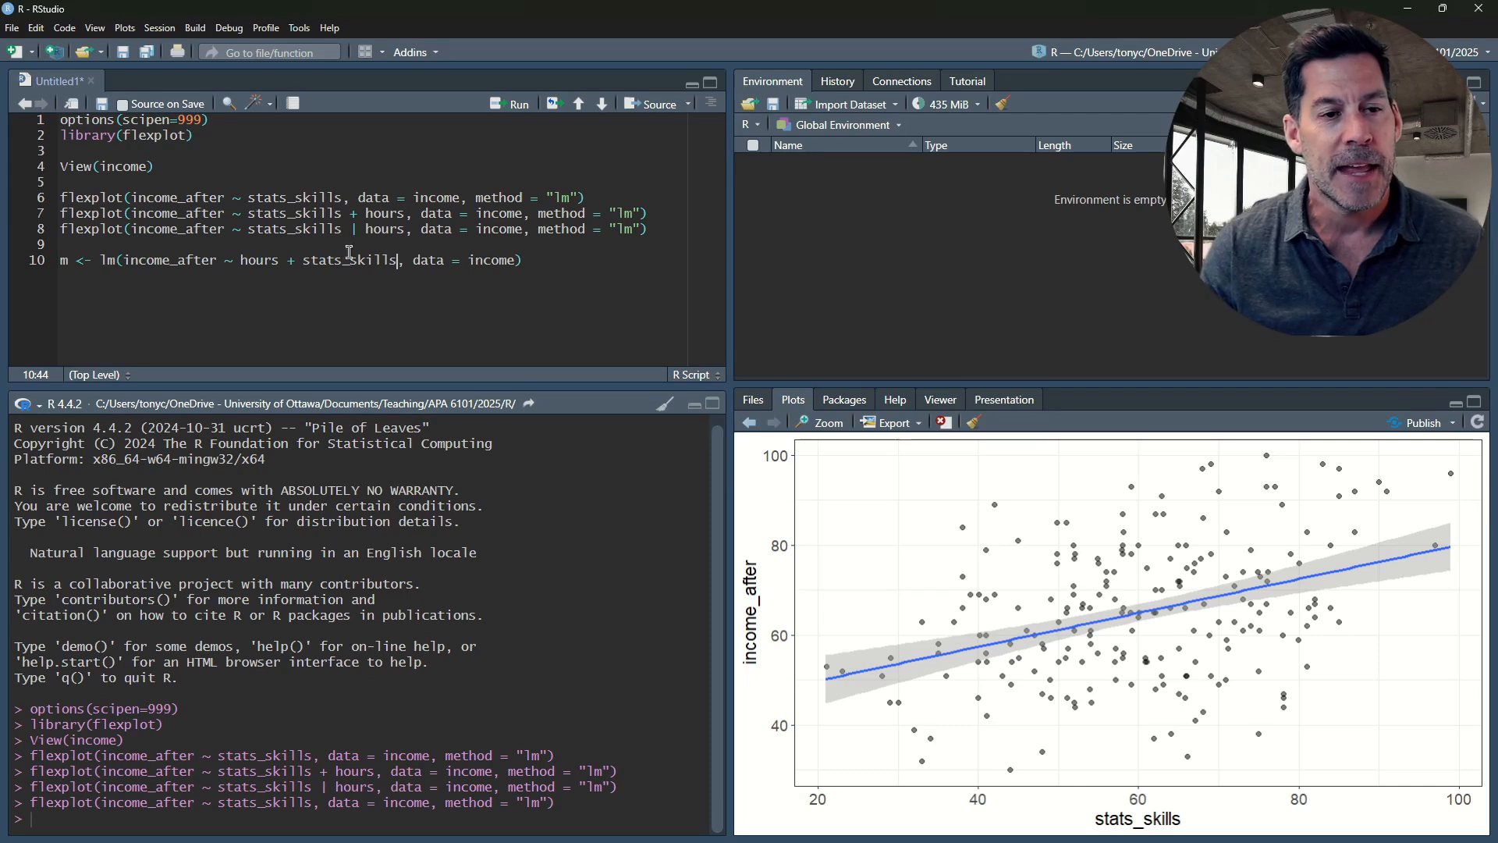
{"action": "left_click_drag", "start_coordinate": [304, 261], "coordinate": [397, 260]}
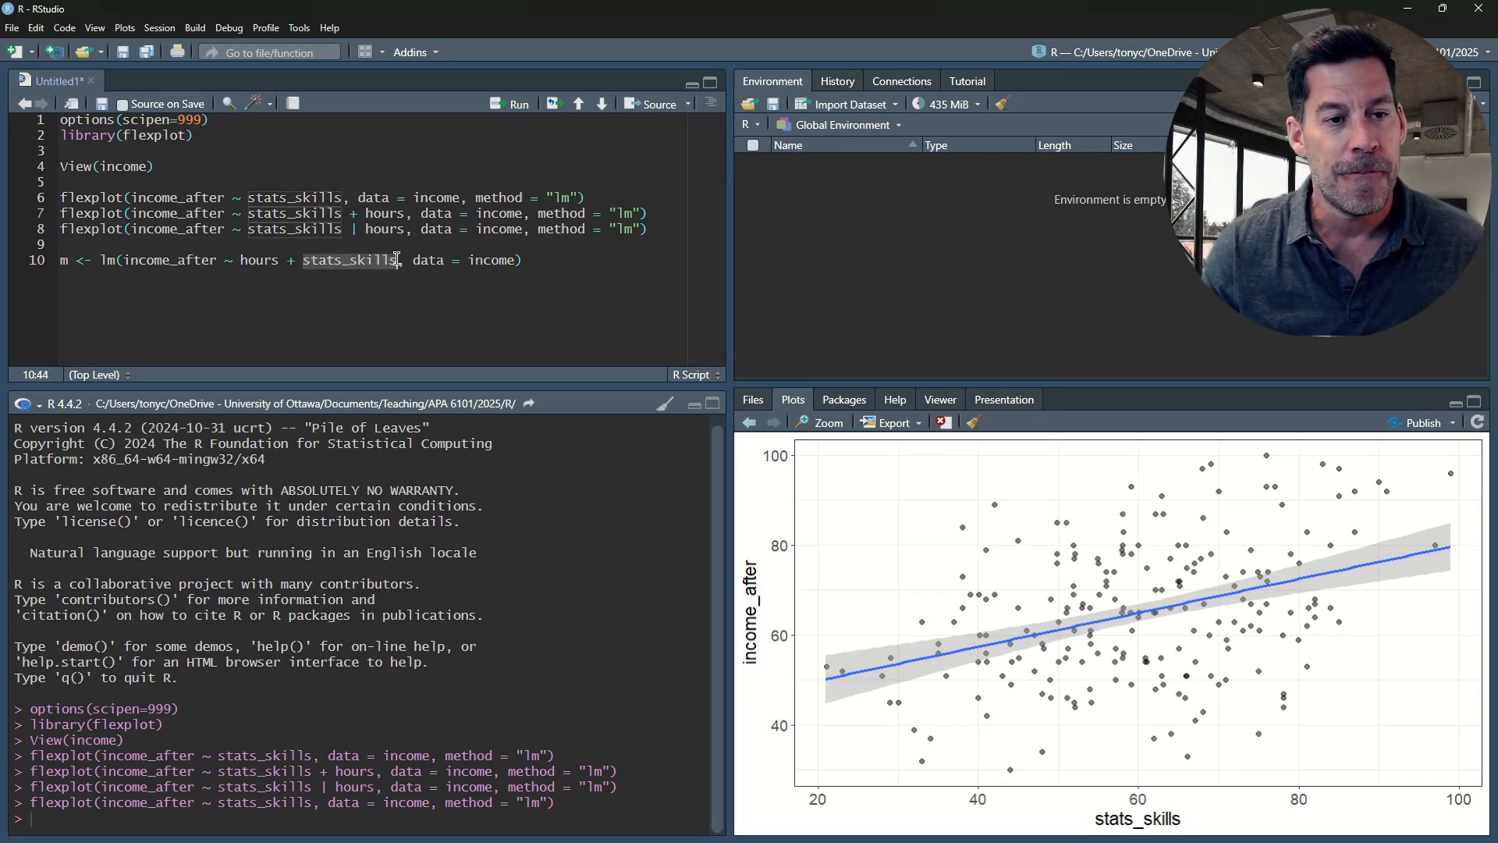
{"action": "left_click", "coordinate": [362, 258]}
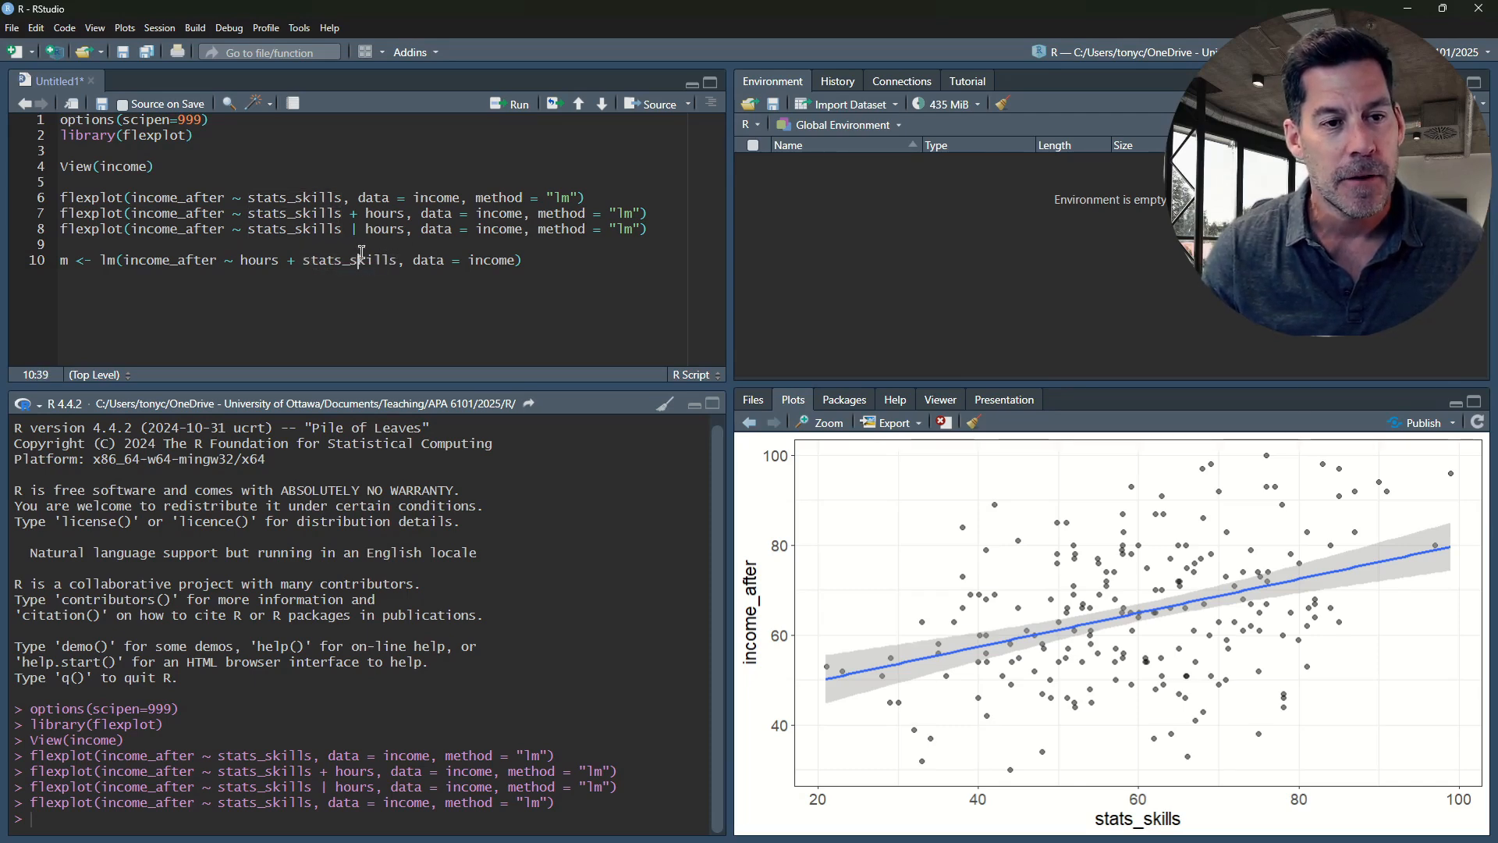
{"action": "left_click", "coordinate": [245, 259]}
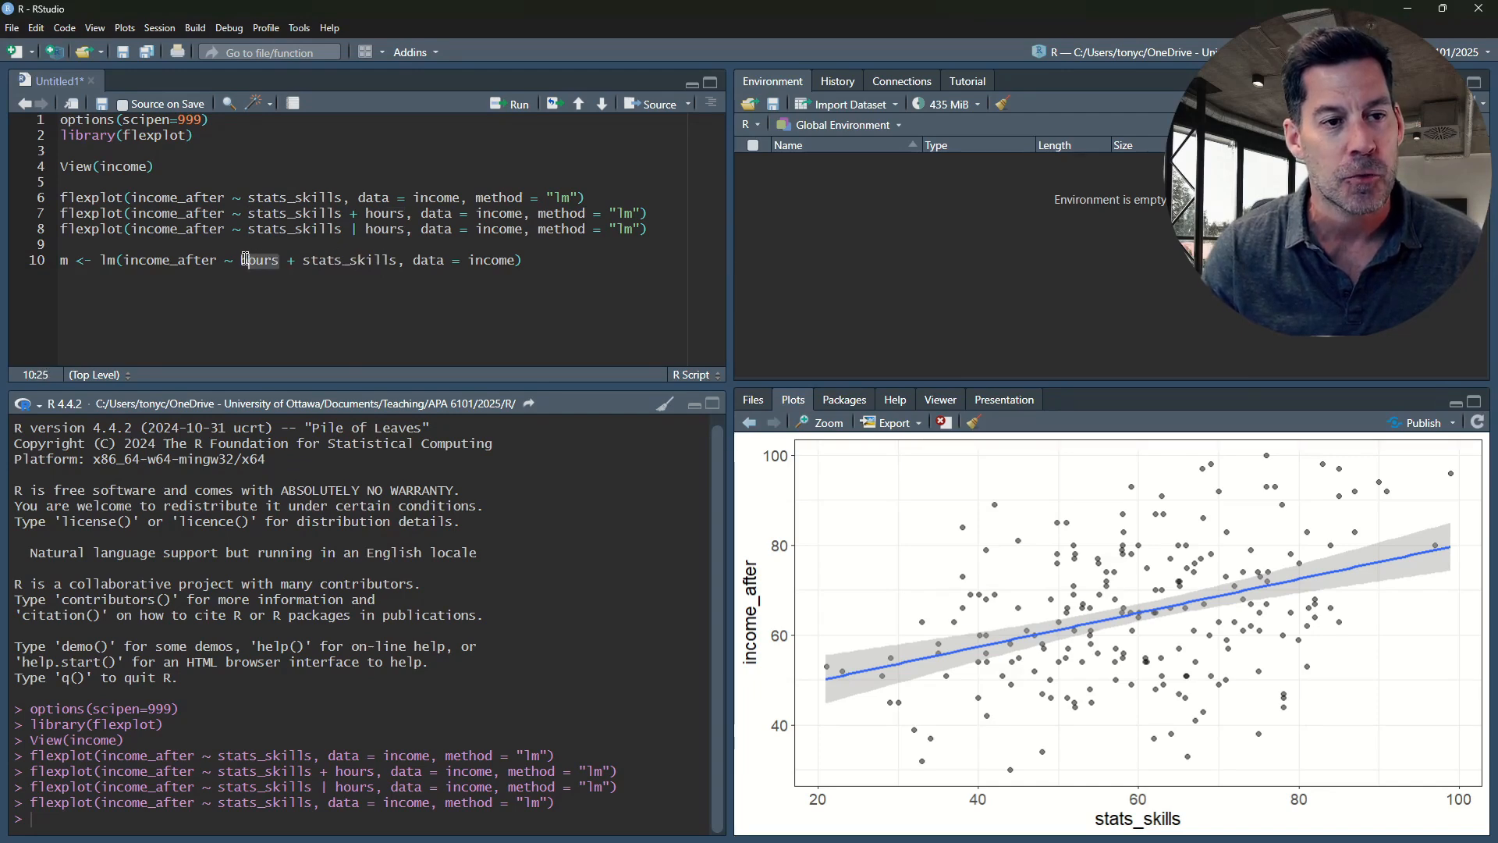
{"action": "double_click", "coordinate": [245, 259]}
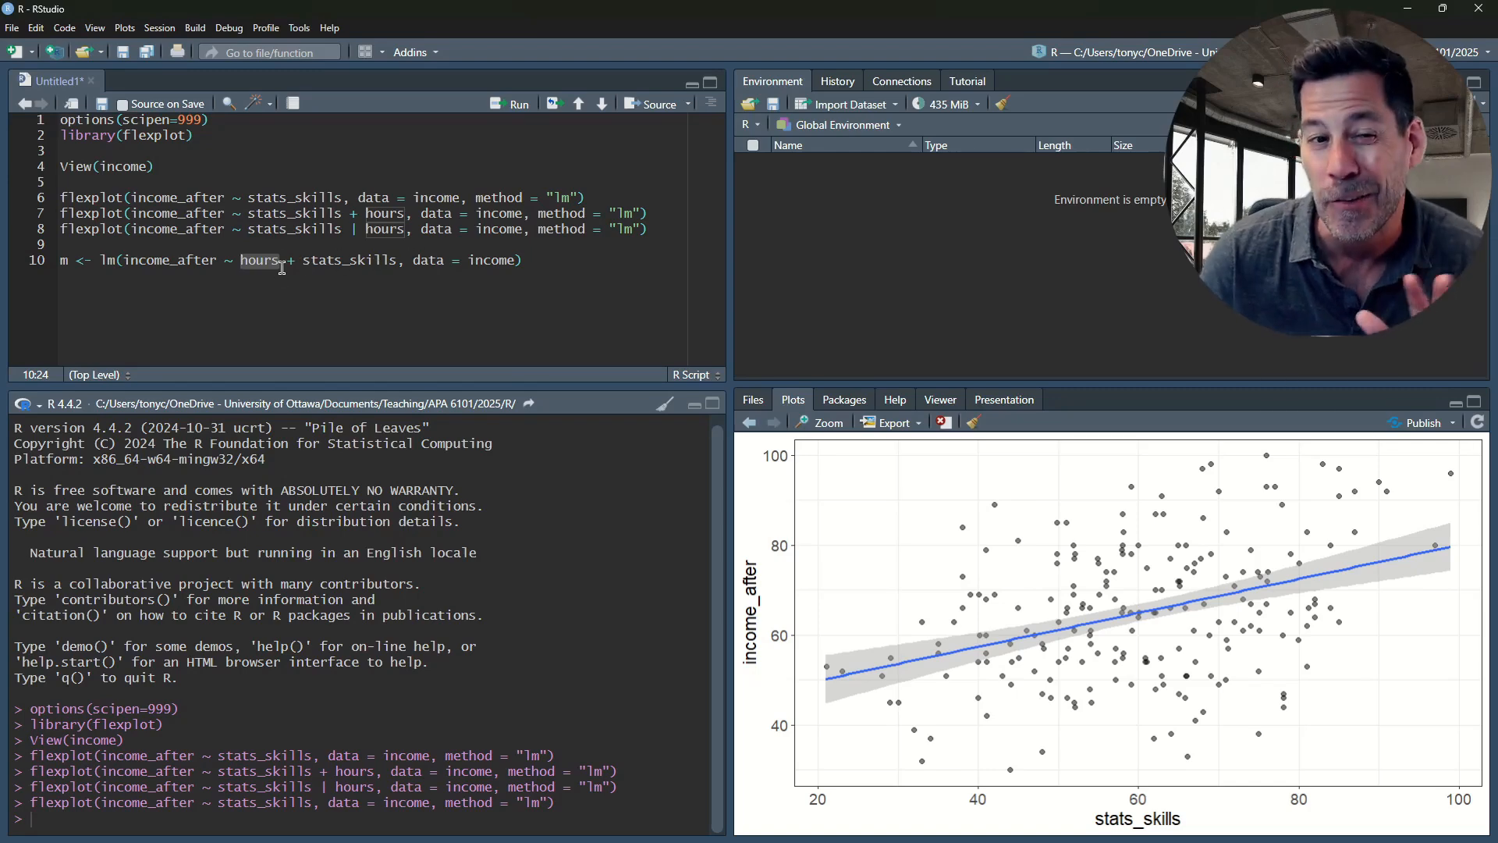
Run the lm model line, add summary(m) on the line below it, and run that too
{"action": "left_click", "coordinate": [530, 261]}
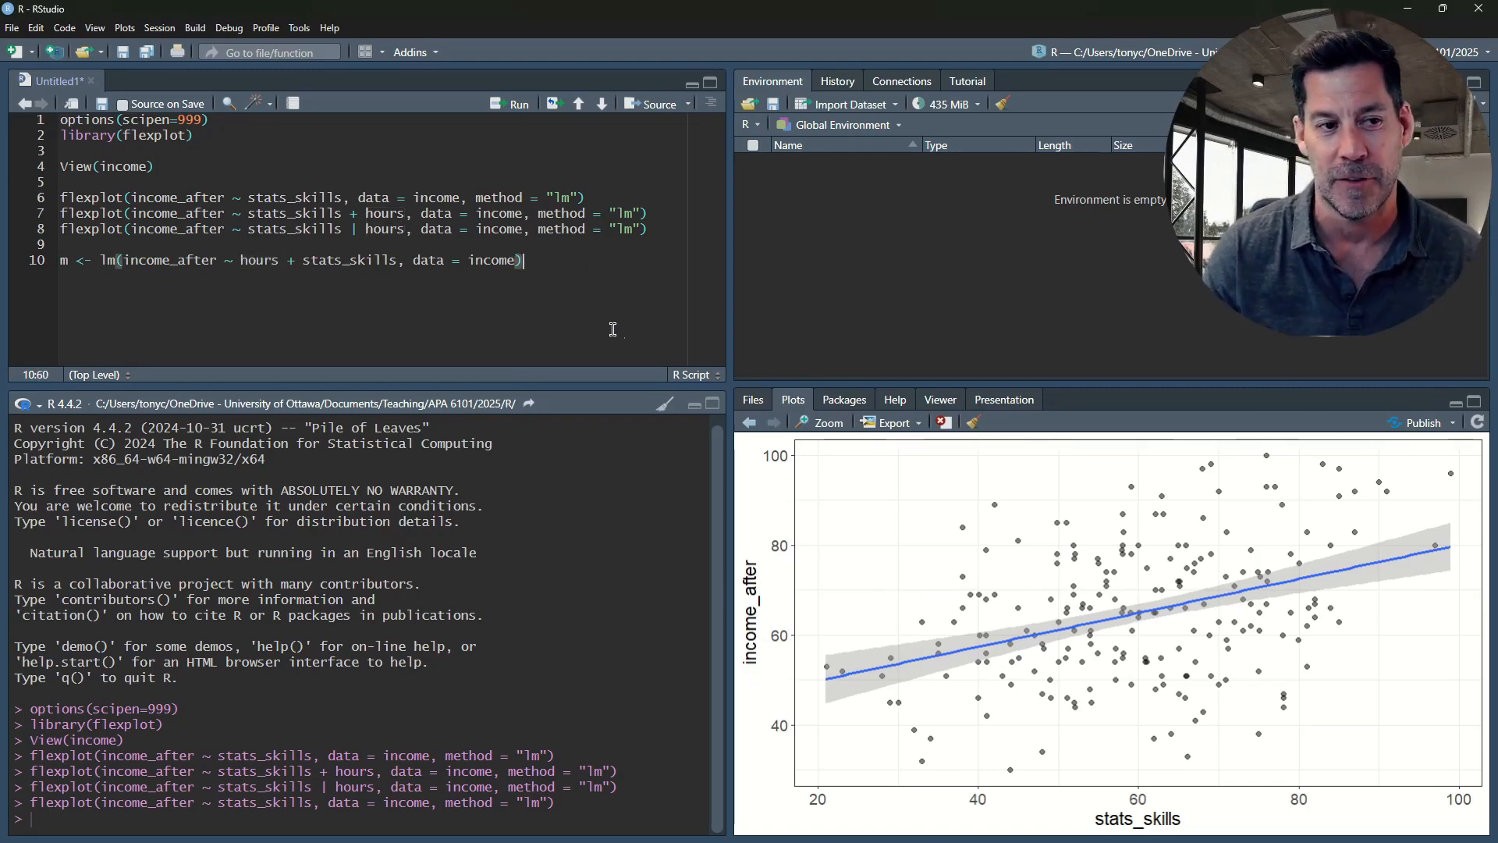
{"action": "key", "text": "ctrl+Return"}
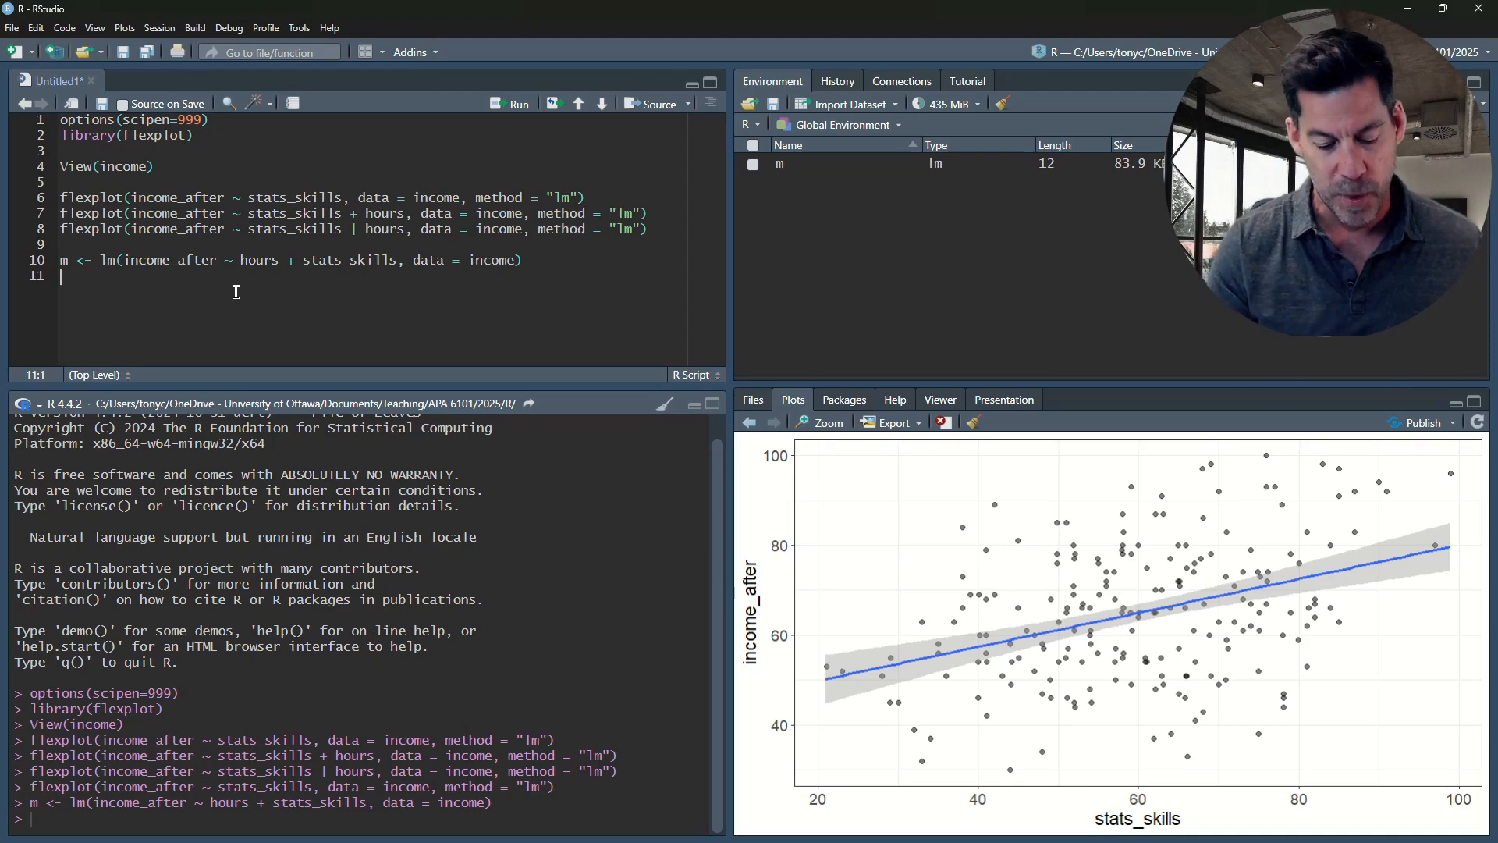
{"action": "type", "text": "summary(m)"}
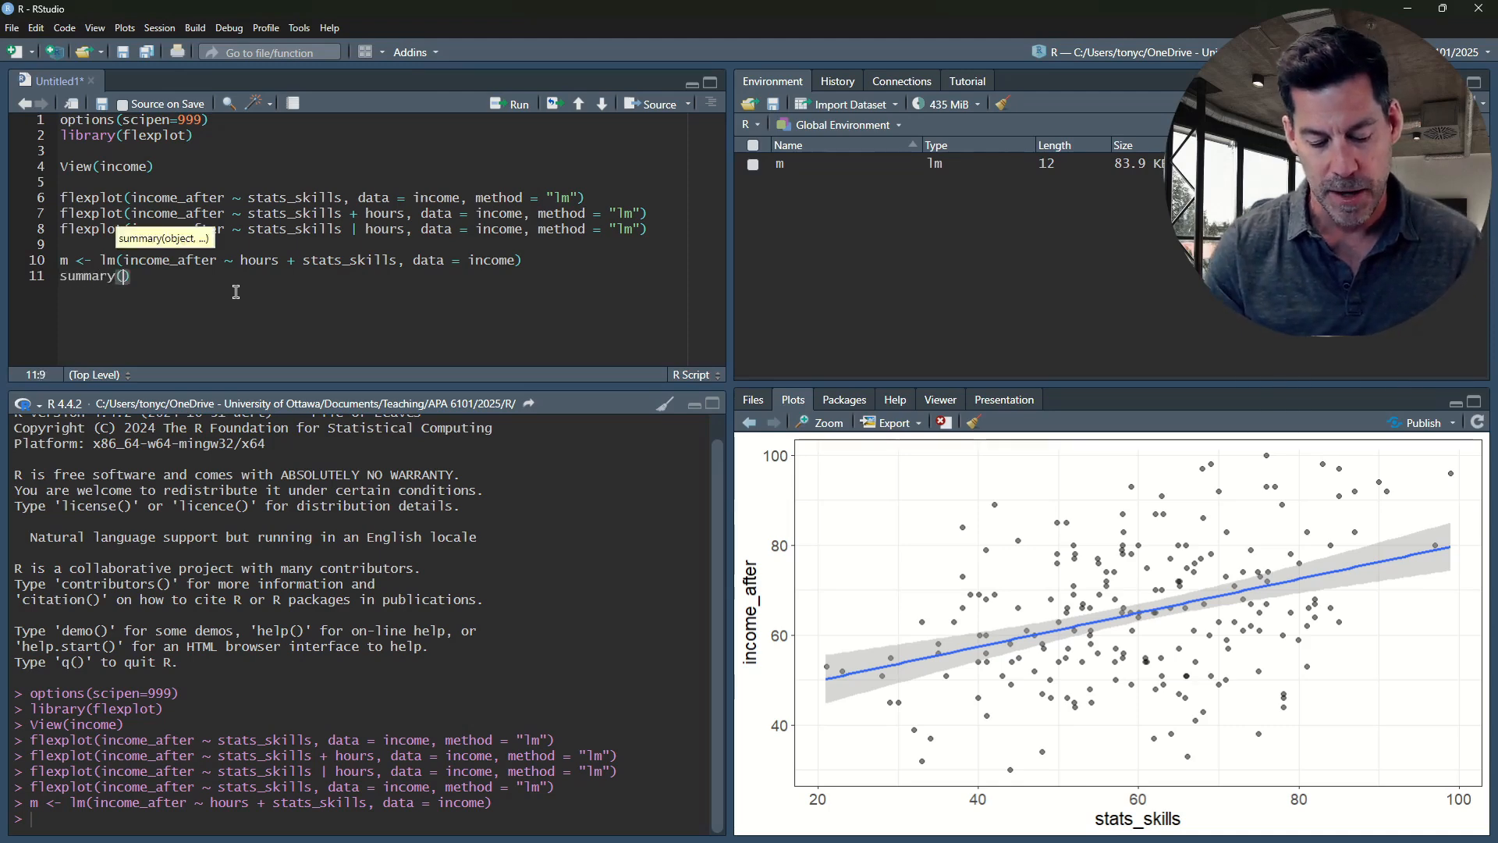
{"action": "key", "text": "ctrl+Return"}
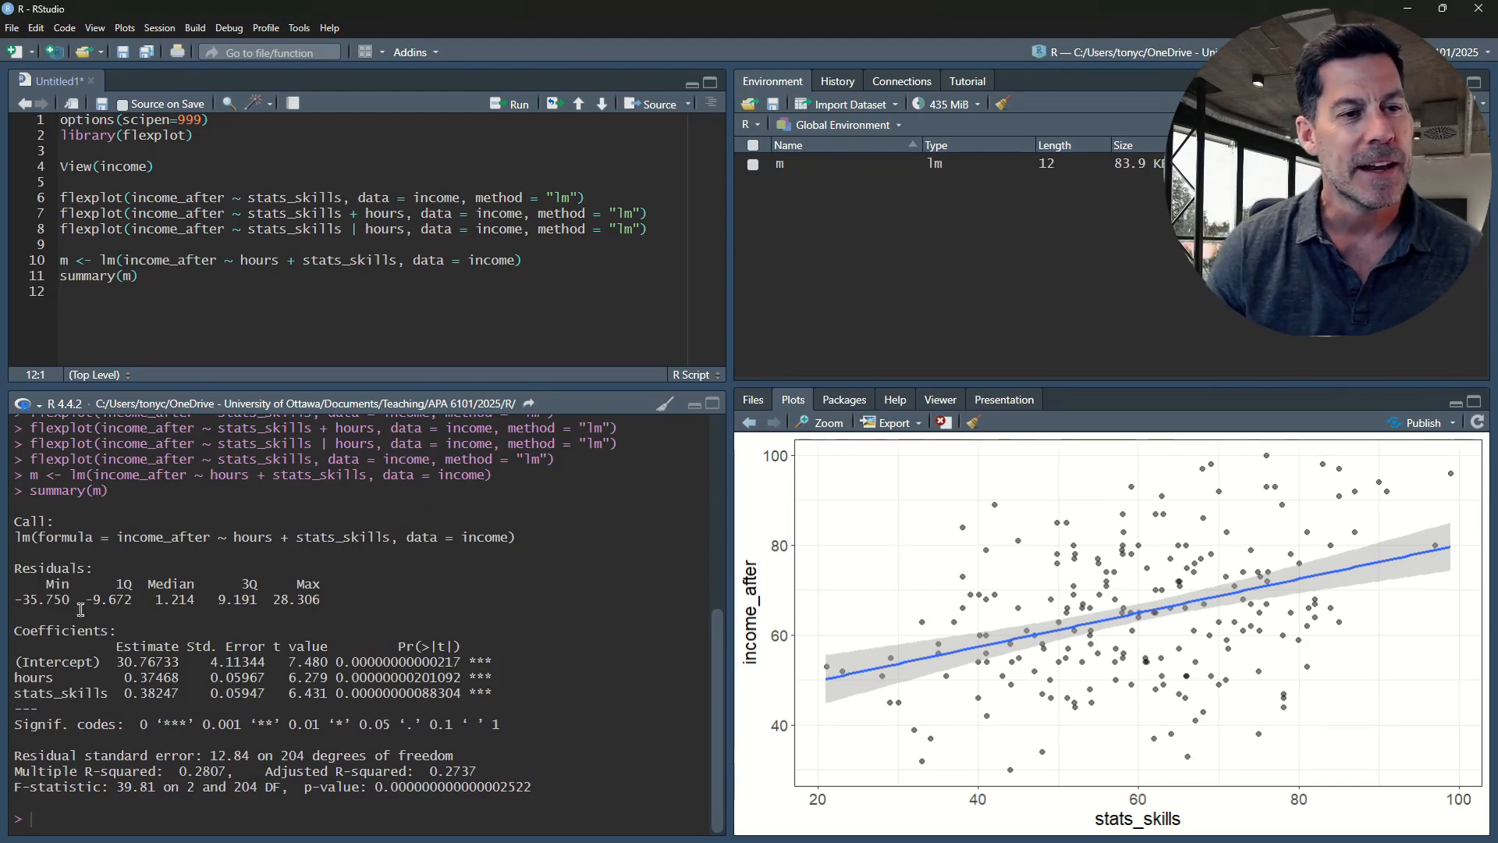
Examine the intercept and stats_skills rows of the coefficients table, highlighting their estimates and the full rows
{"action": "left_click_drag", "start_coordinate": [14, 662], "coordinate": [458, 660]}
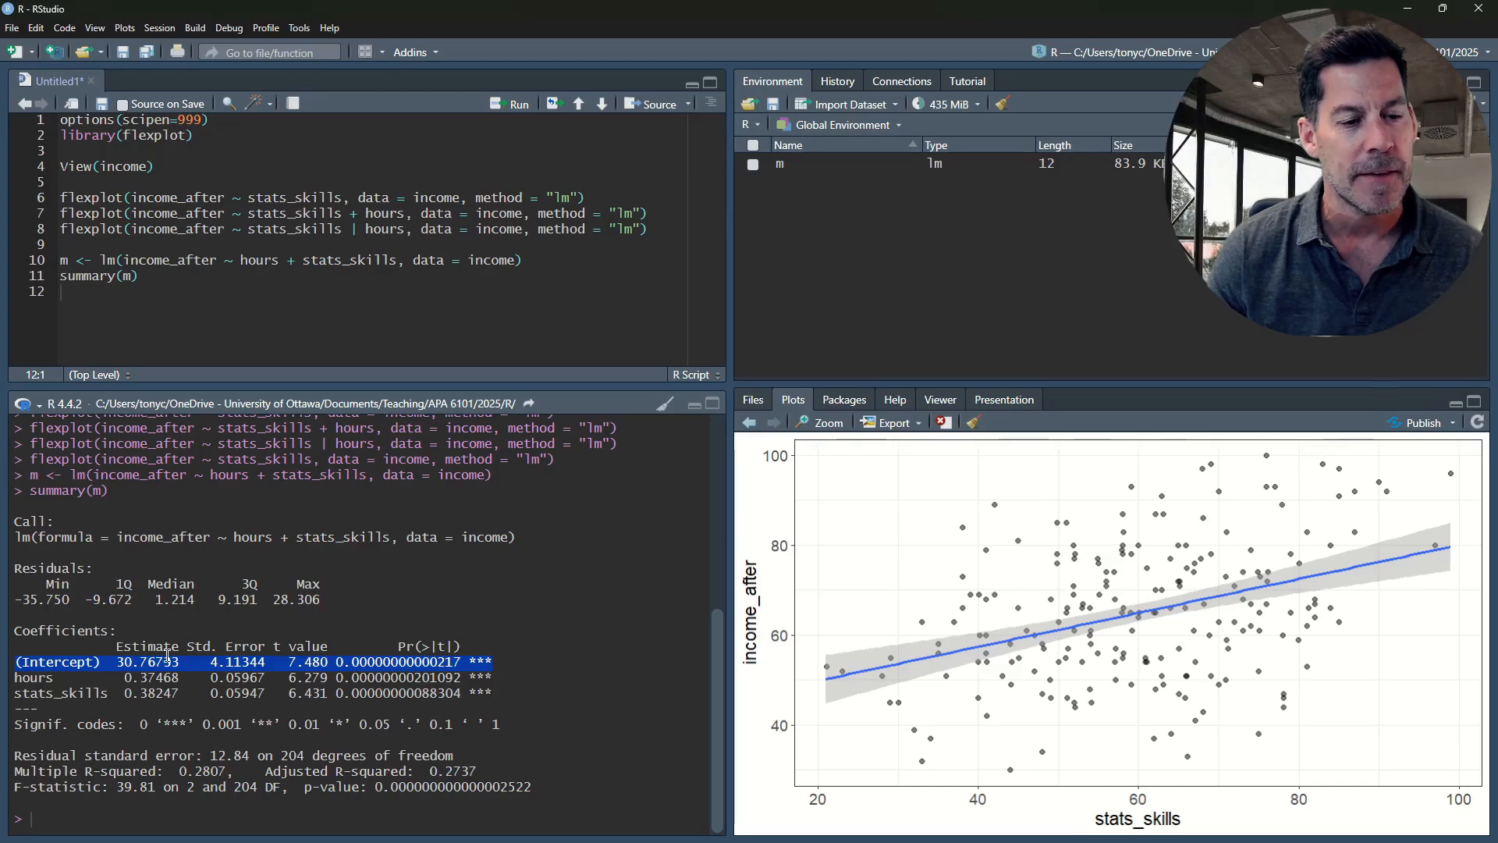
{"action": "left_click", "coordinate": [114, 663]}
{"action": "left_click_drag", "start_coordinate": [114, 663], "coordinate": [177, 665]}
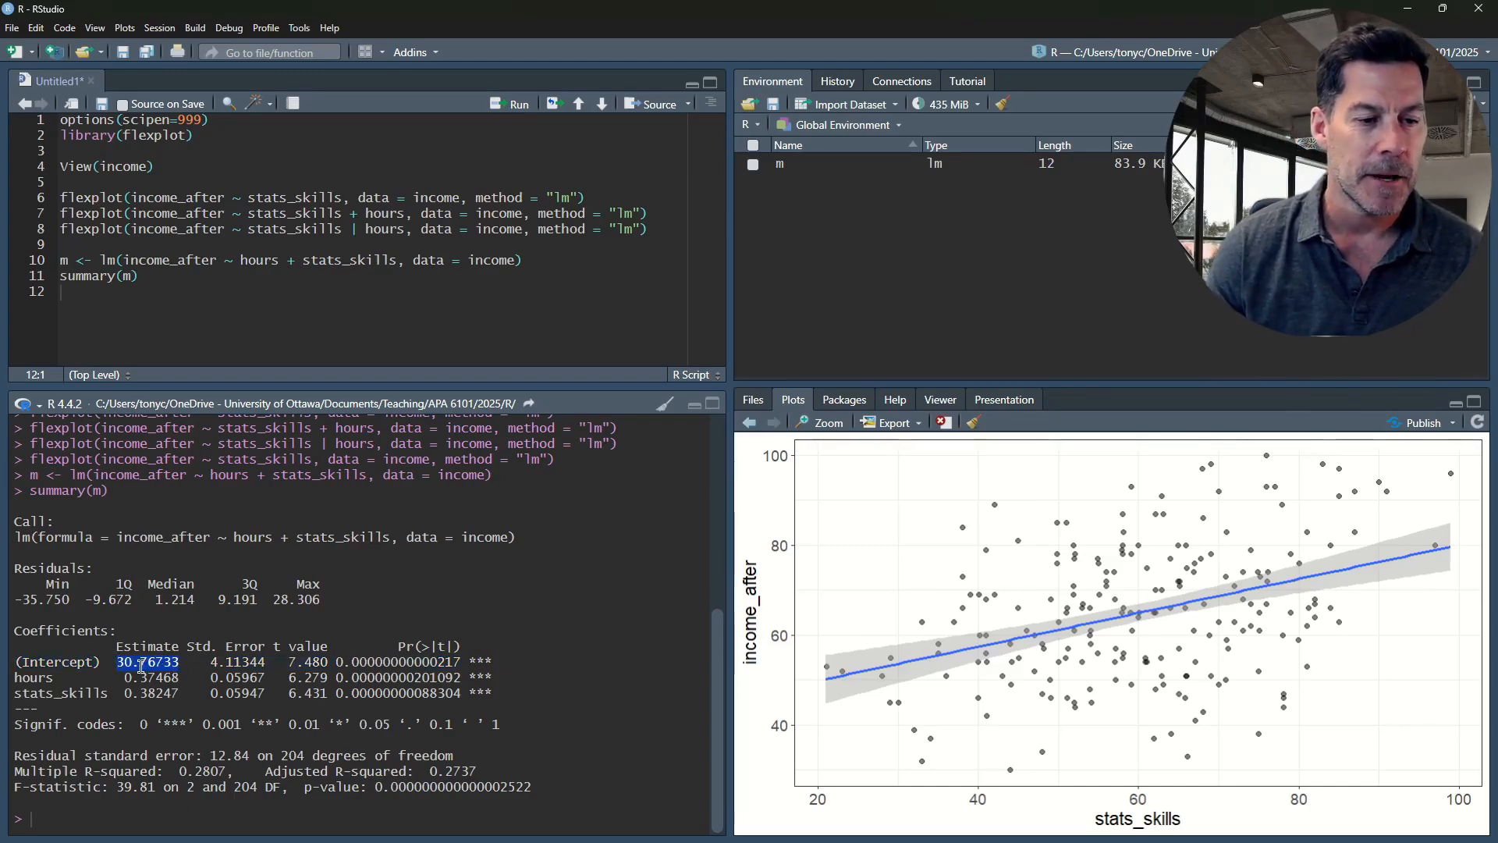
{"action": "left_click", "coordinate": [140, 665]}
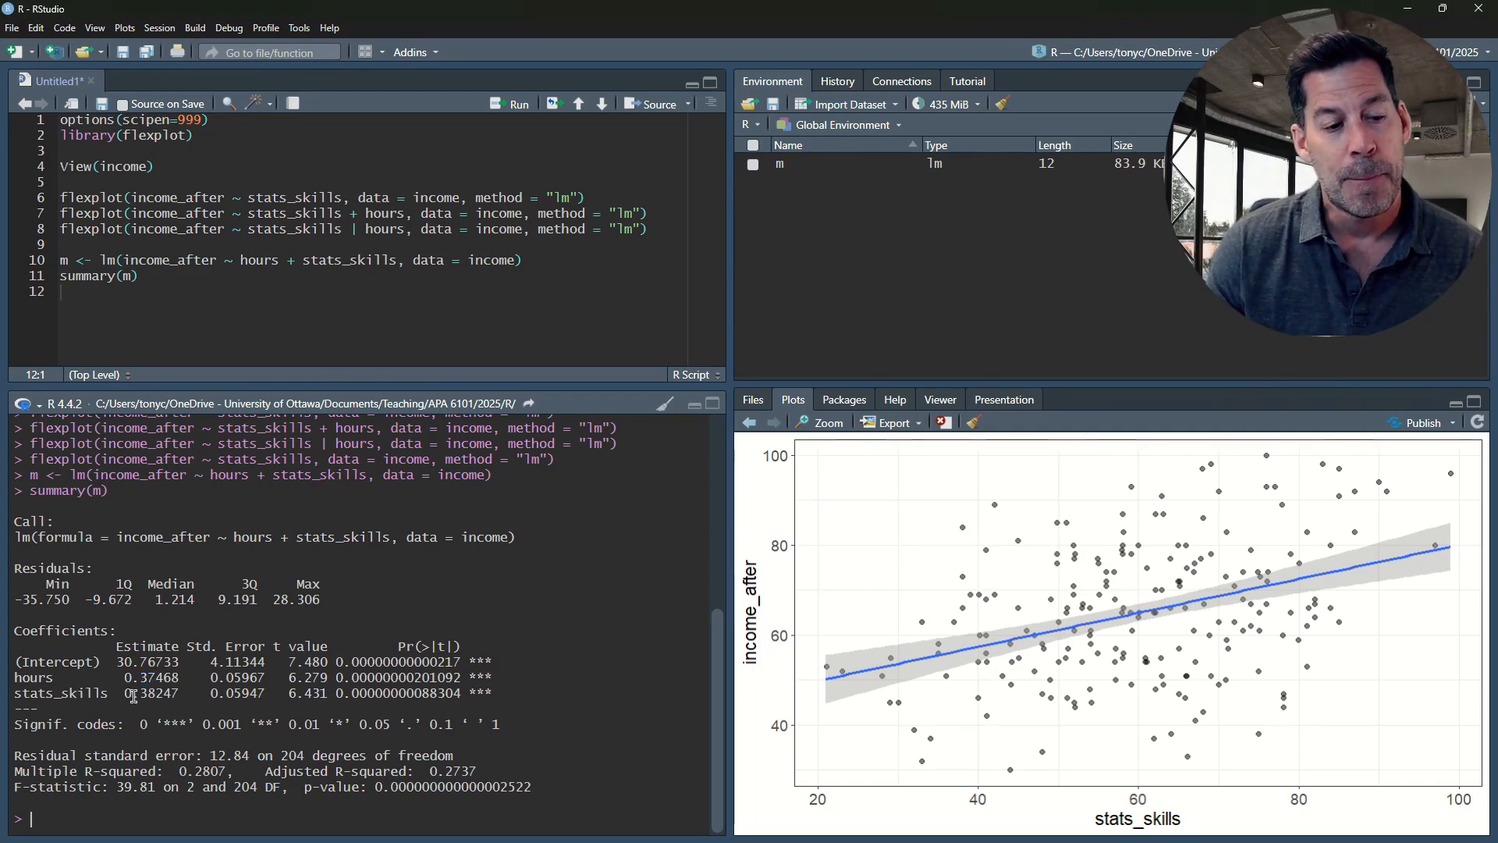
{"action": "left_click_drag", "start_coordinate": [141, 694], "coordinate": [154, 694]}
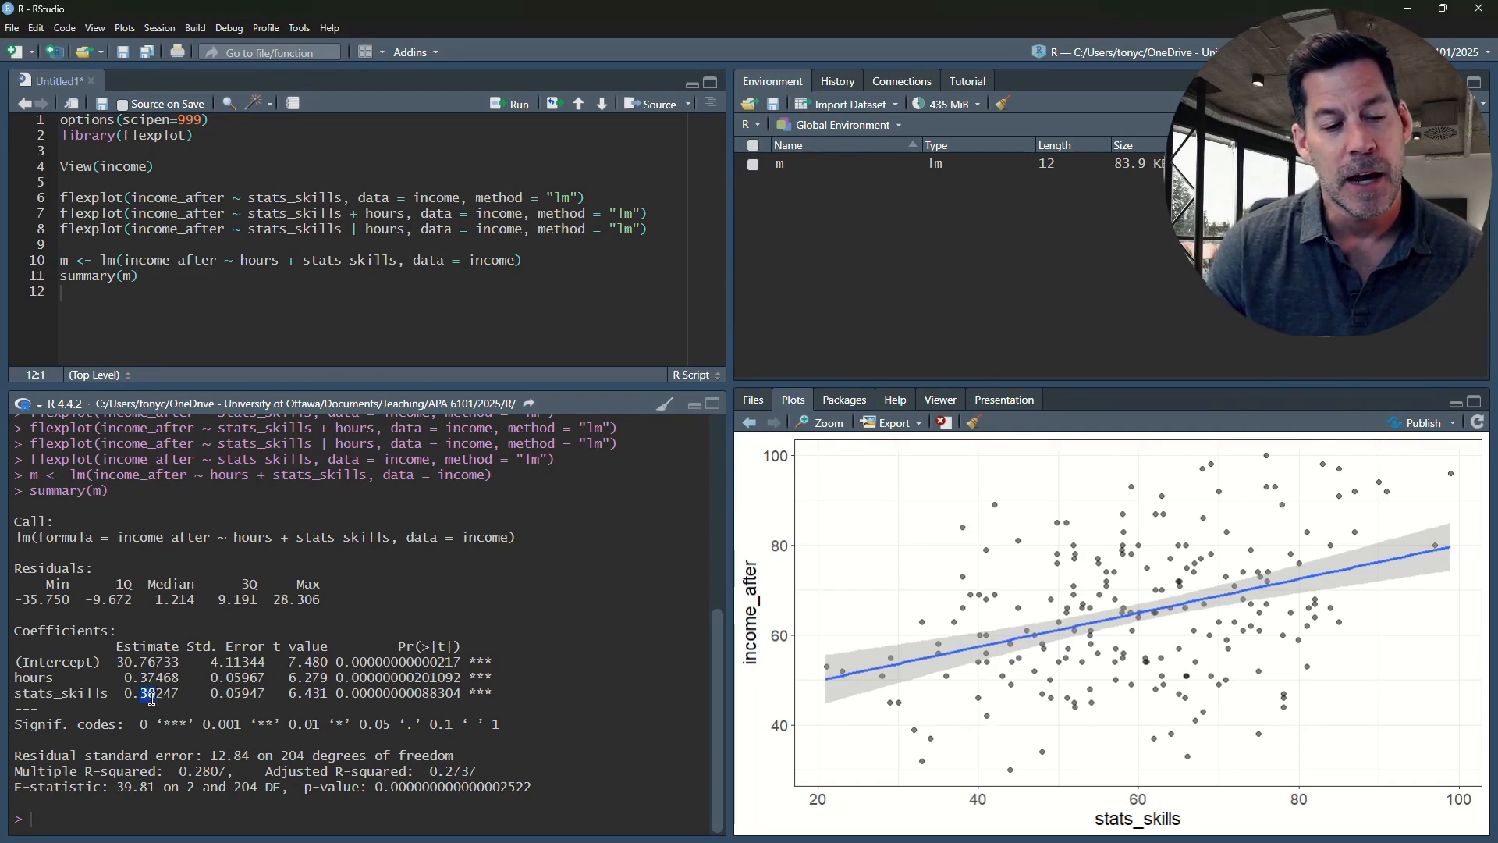
{"action": "left_click", "coordinate": [142, 695]}
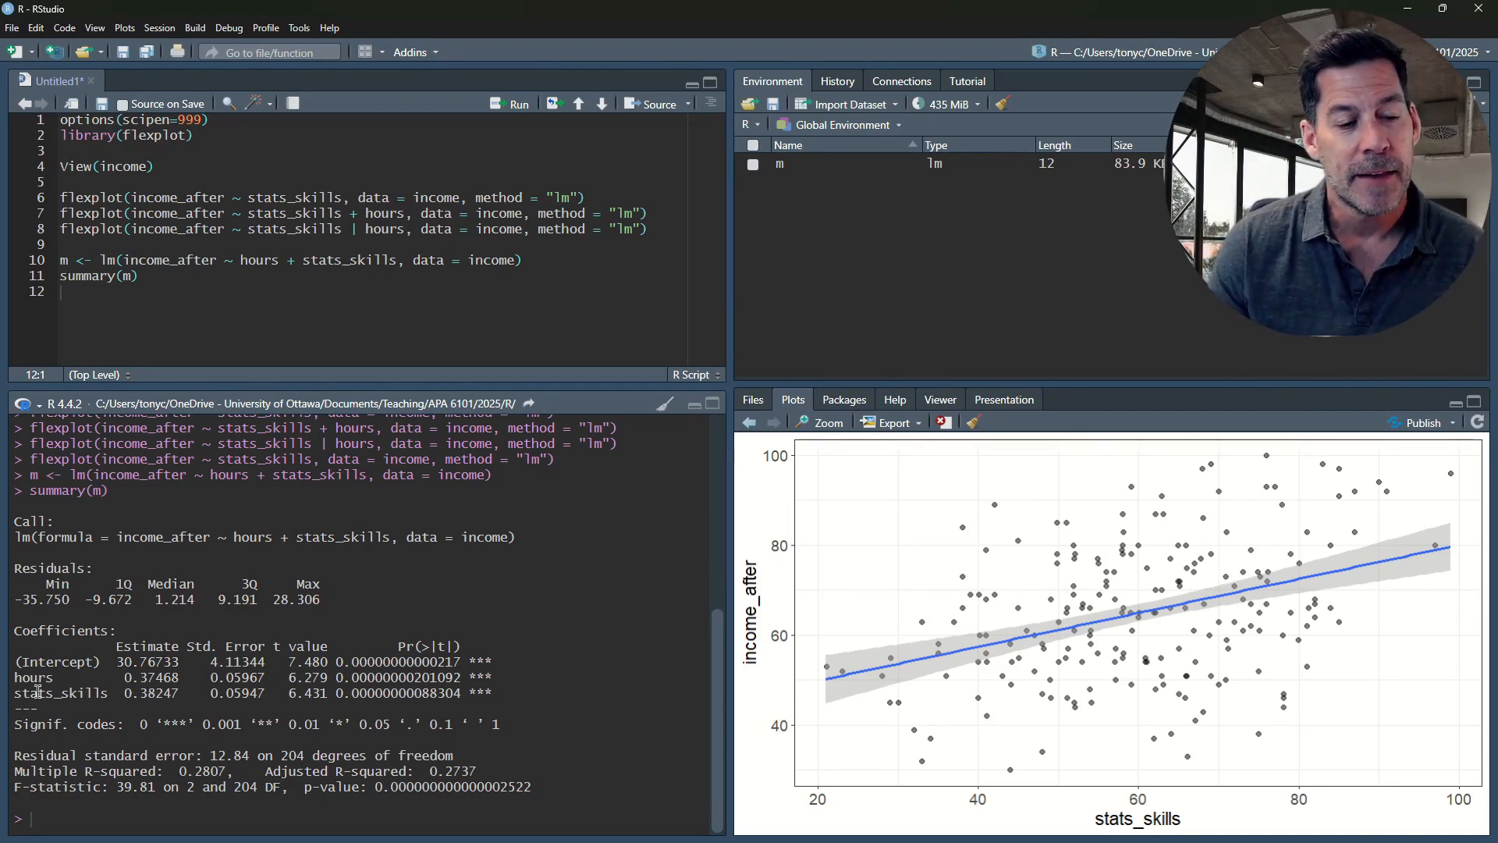
{"action": "left_click_drag", "start_coordinate": [14, 690], "coordinate": [501, 690]}
{"action": "left_click", "coordinate": [166, 694]}
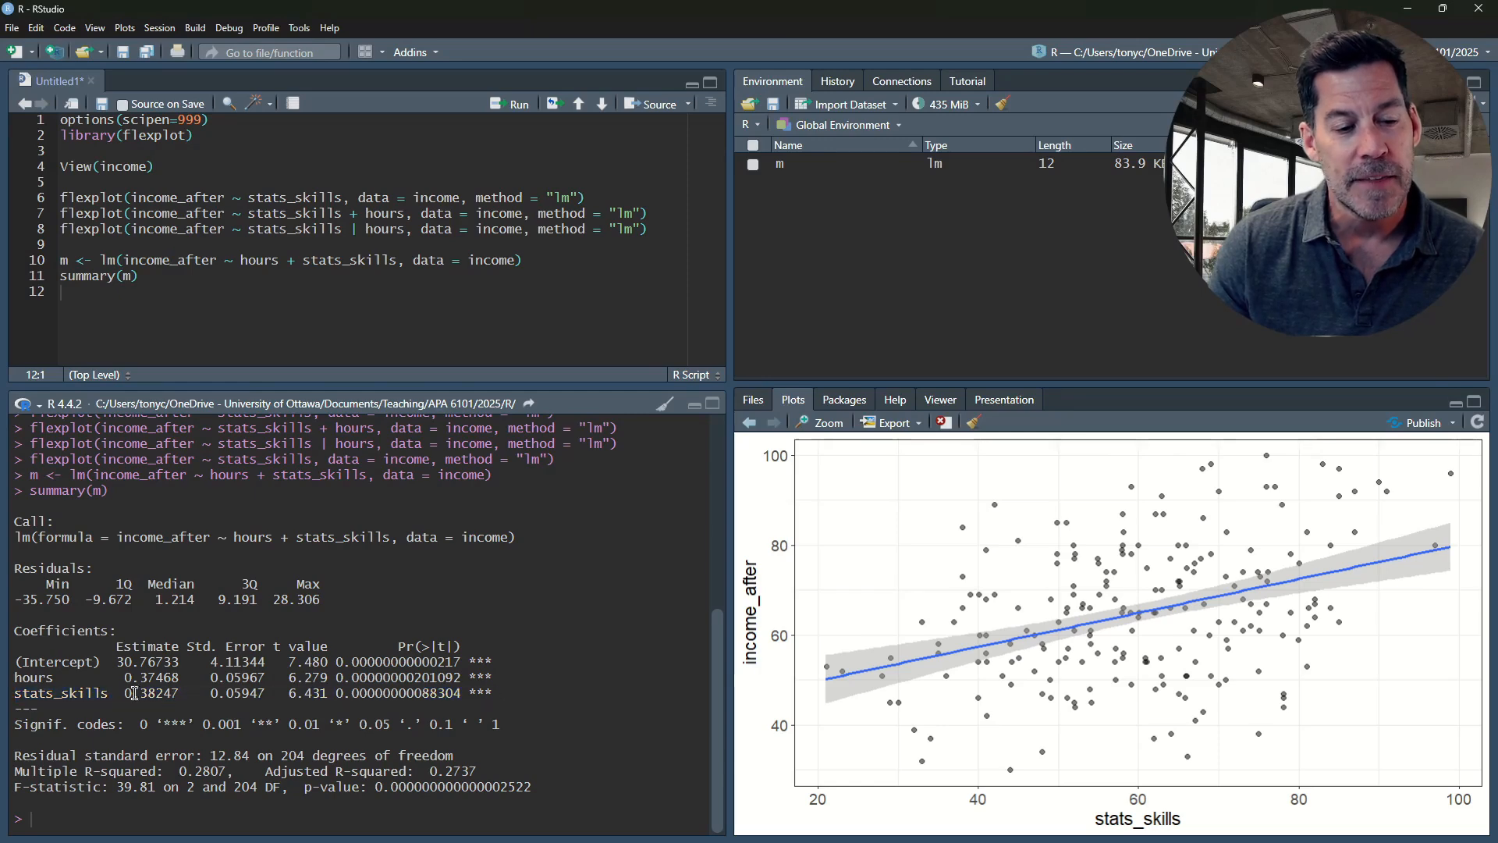
{"action": "left_click_drag", "start_coordinate": [16, 691], "coordinate": [492, 695]}
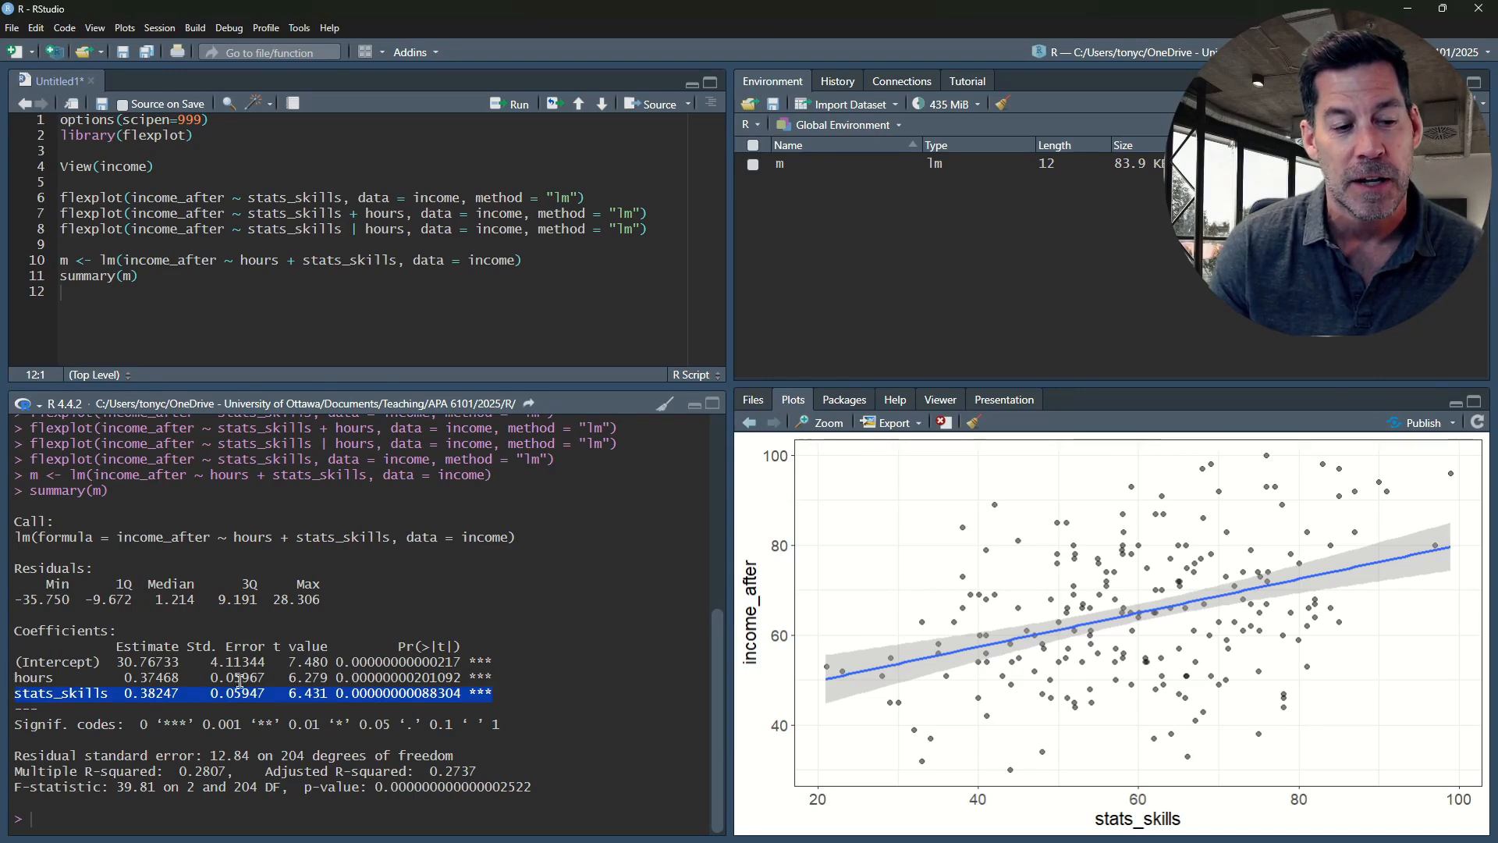
Compare the hours coefficient row with the stats_skills row in the model summary, highlighting each in turn
{"action": "left_click", "coordinate": [291, 680]}
{"action": "left_click_drag", "start_coordinate": [493, 679], "coordinate": [20, 675]}
{"action": "left_click", "coordinate": [87, 680]}
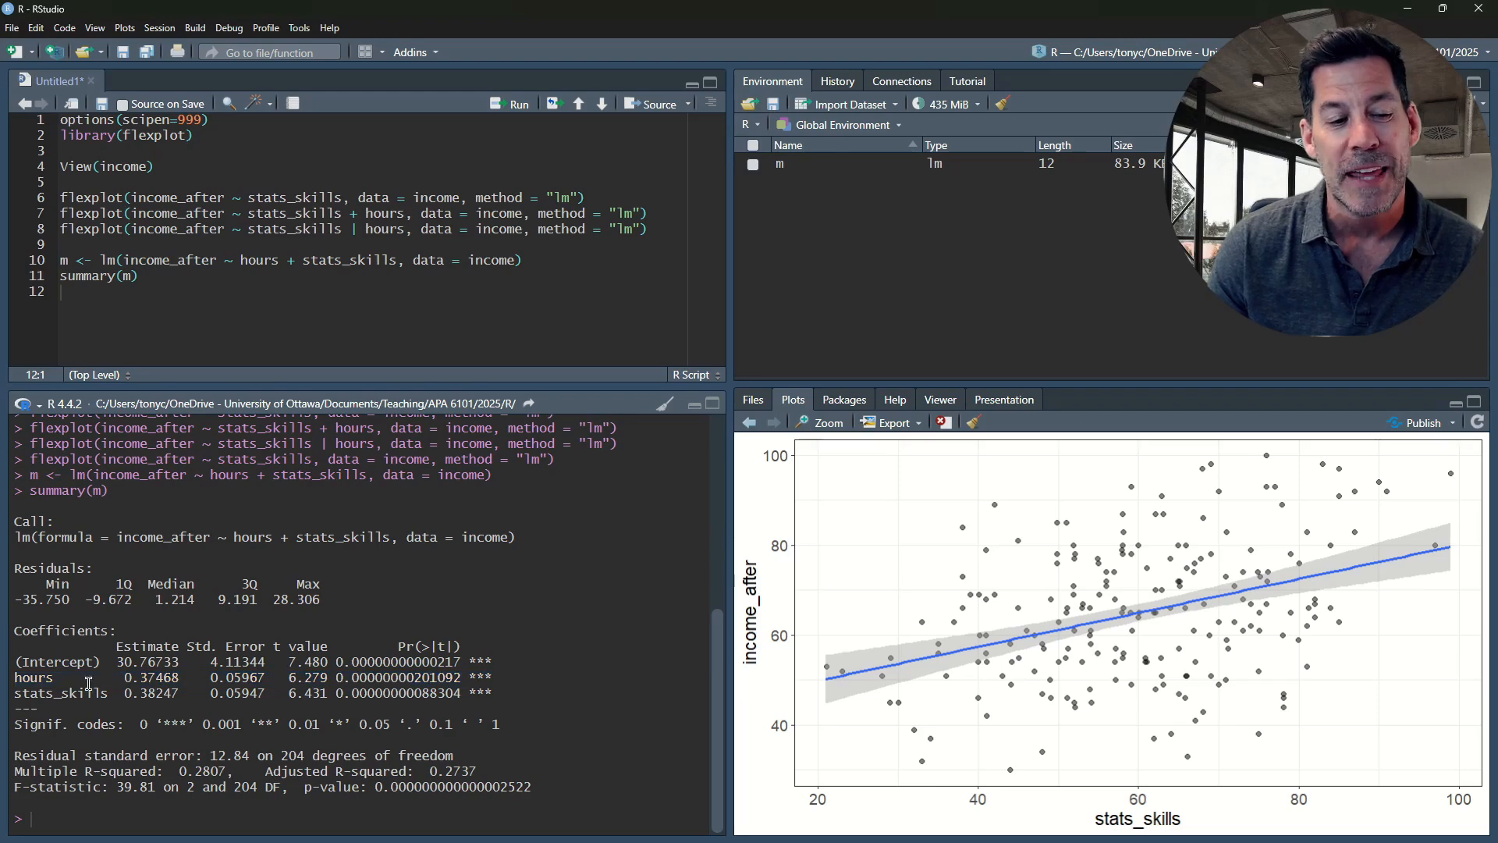
{"action": "left_click_drag", "start_coordinate": [494, 678], "coordinate": [24, 685]}
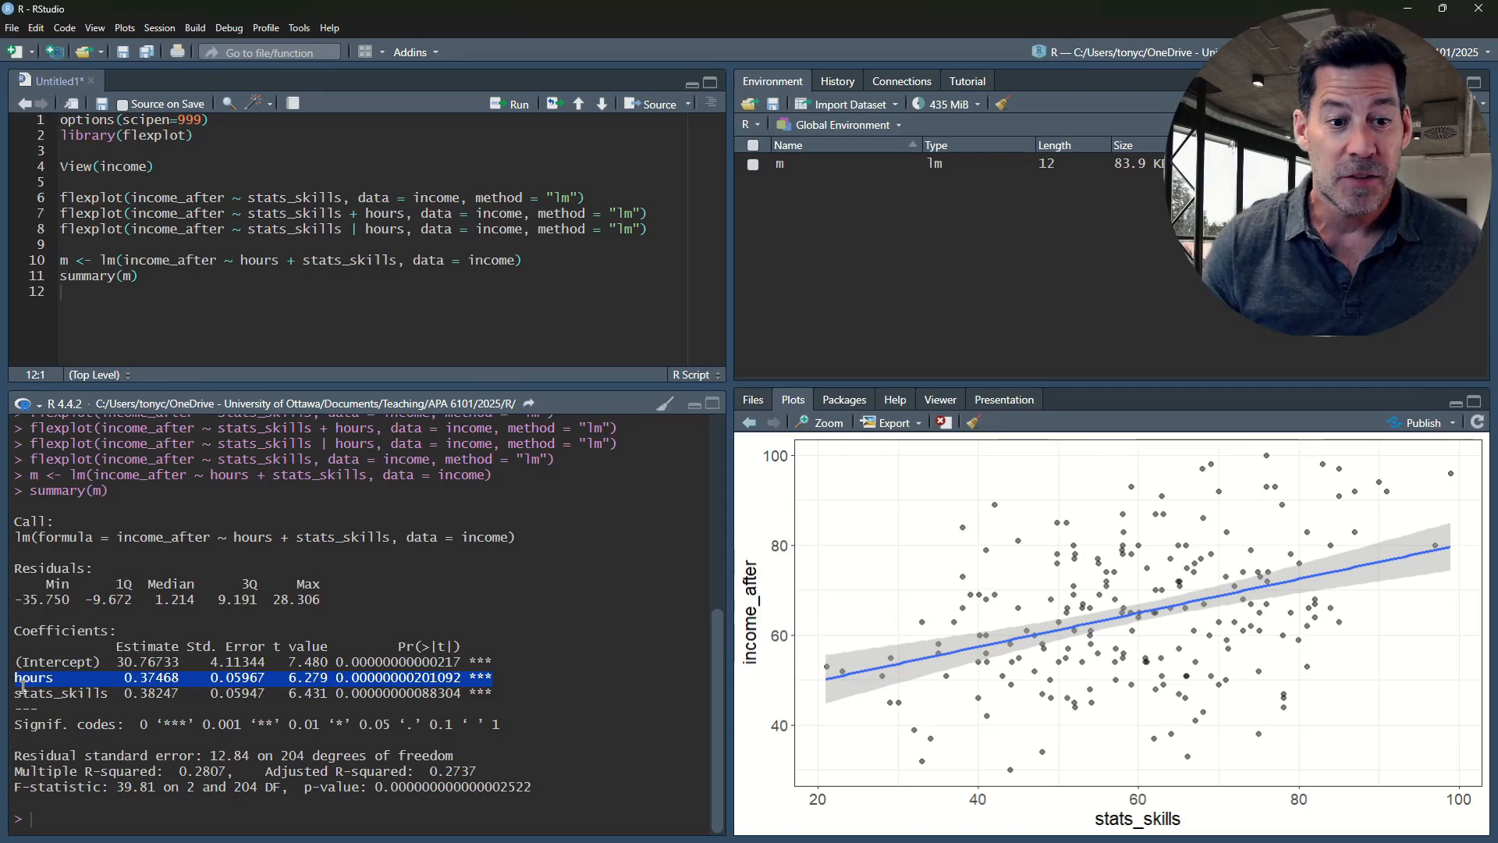
{"action": "mouse_move", "coordinate": [491, 676]}
{"action": "left_mouse_down"}
{"action": "mouse_move", "coordinate": [298, 694]}
{"action": "mouse_move", "coordinate": [15, 677]}
{"action": "mouse_move", "coordinate": [492, 693]}
{"action": "left_mouse_up"}
{"action": "left_click", "coordinate": [16, 695]}
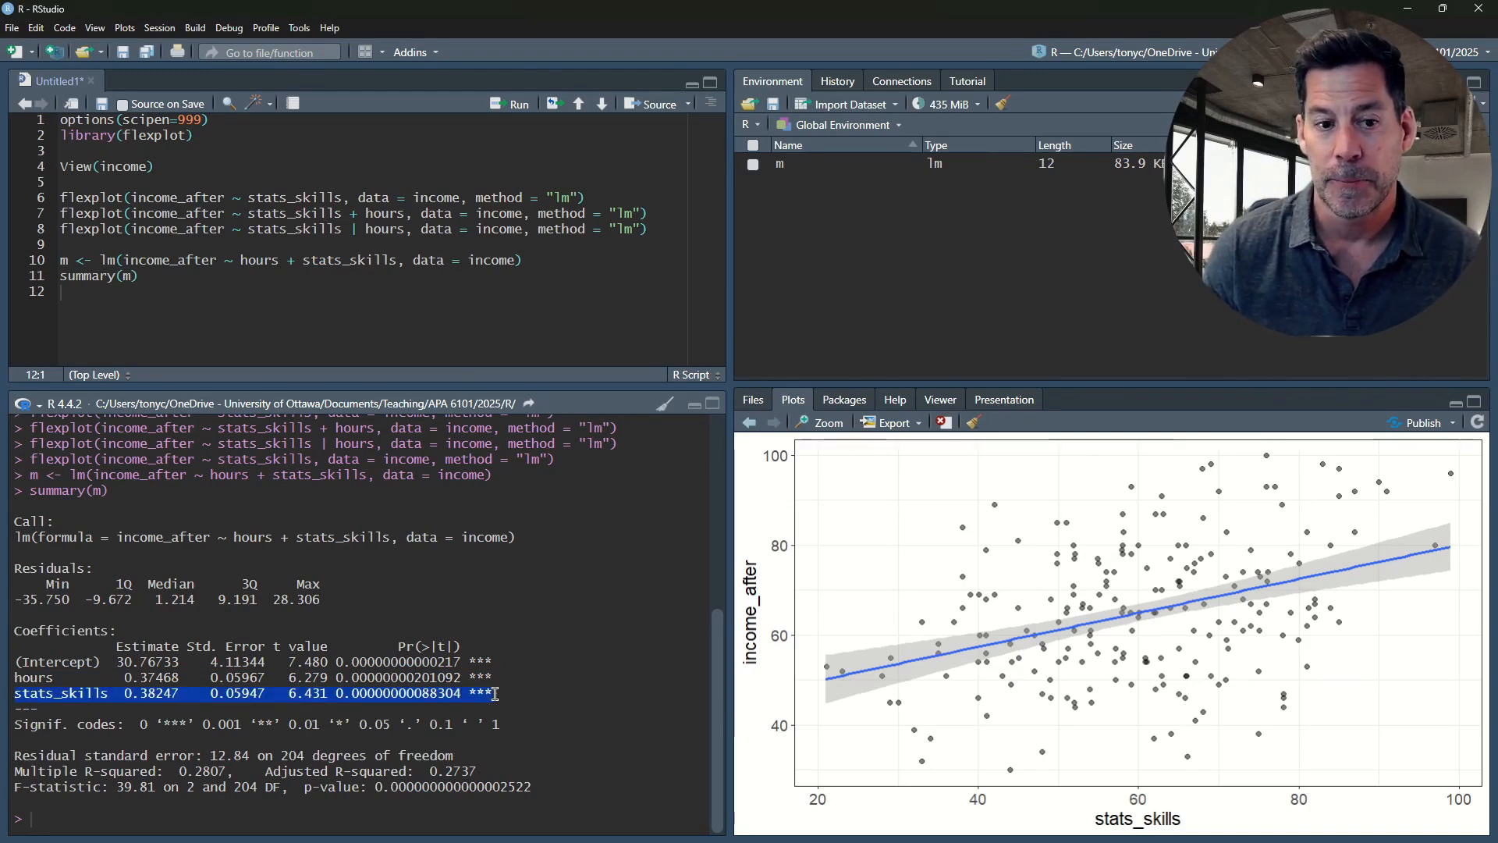
{"action": "left_click", "coordinate": [498, 697]}
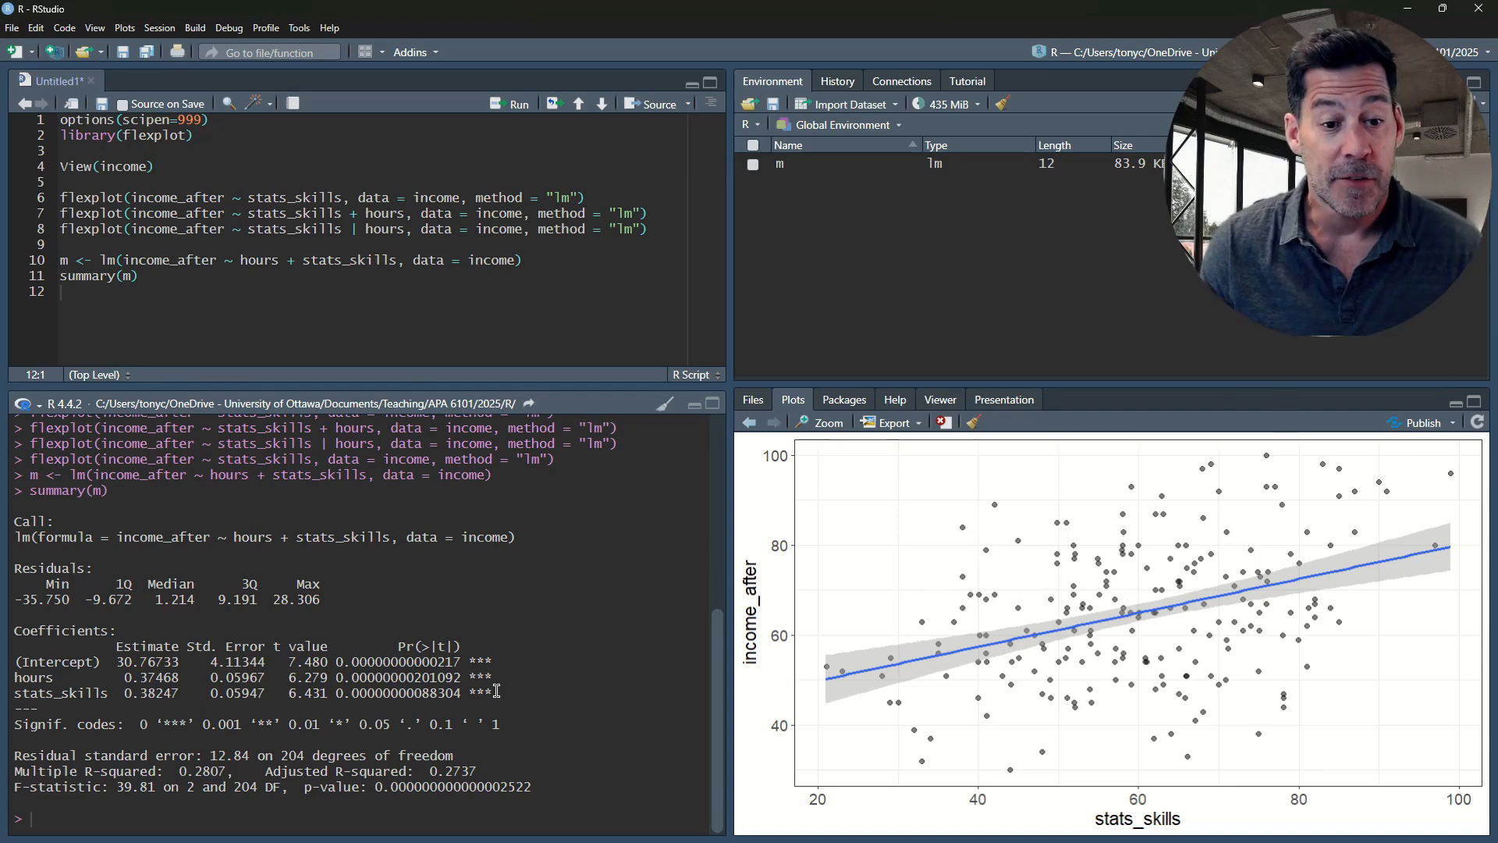
{"action": "mouse_move", "coordinate": [497, 693]}
{"action": "left_mouse_down"}
{"action": "mouse_move", "coordinate": [9, 692]}
{"action": "mouse_move", "coordinate": [23, 678]}
{"action": "mouse_move", "coordinate": [507, 679]}
{"action": "left_mouse_up"}
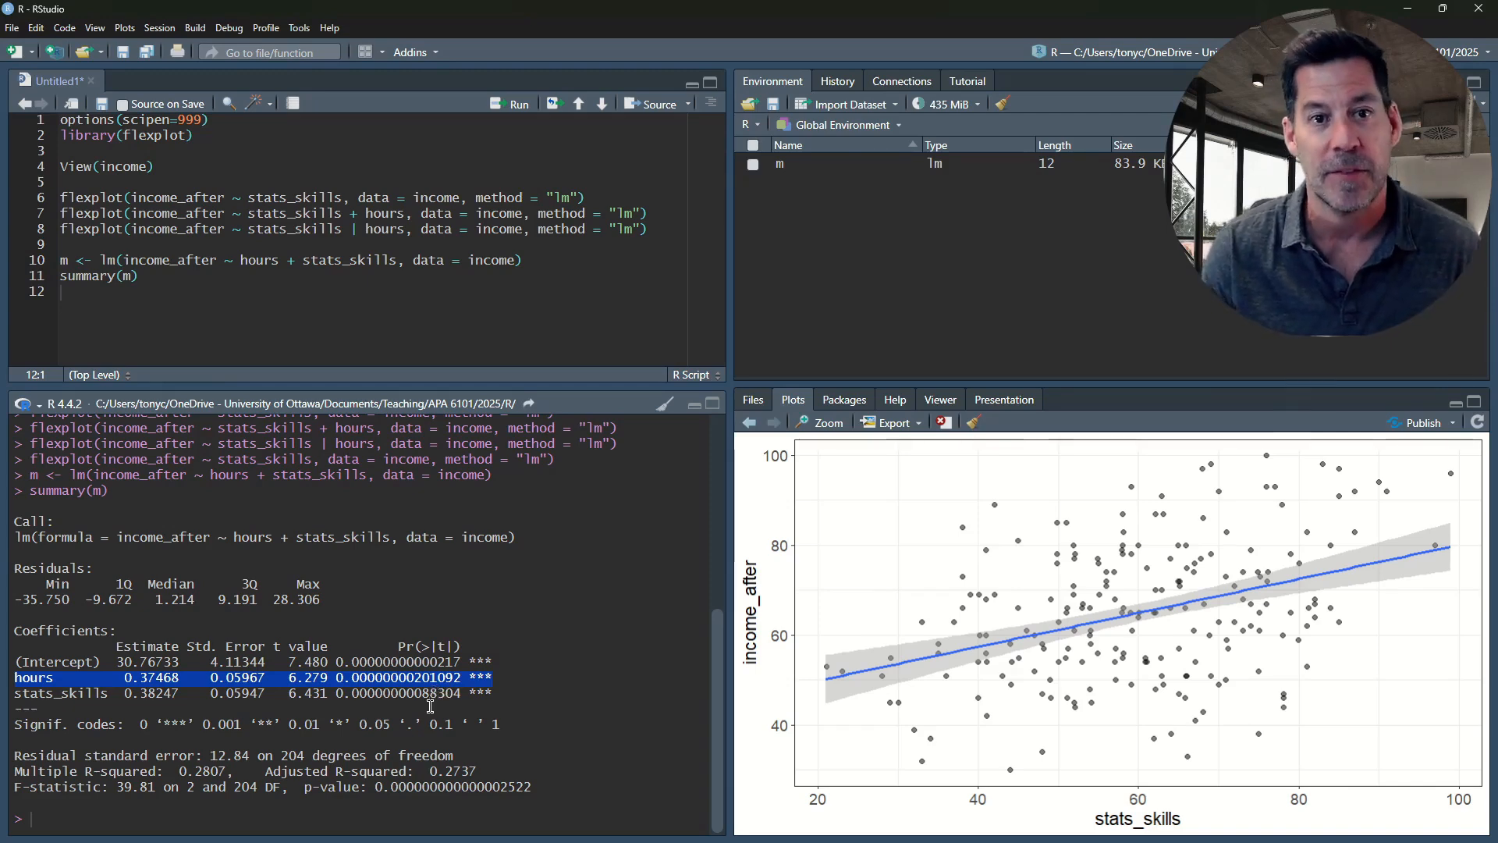
{"action": "left_click", "coordinate": [59, 698]}
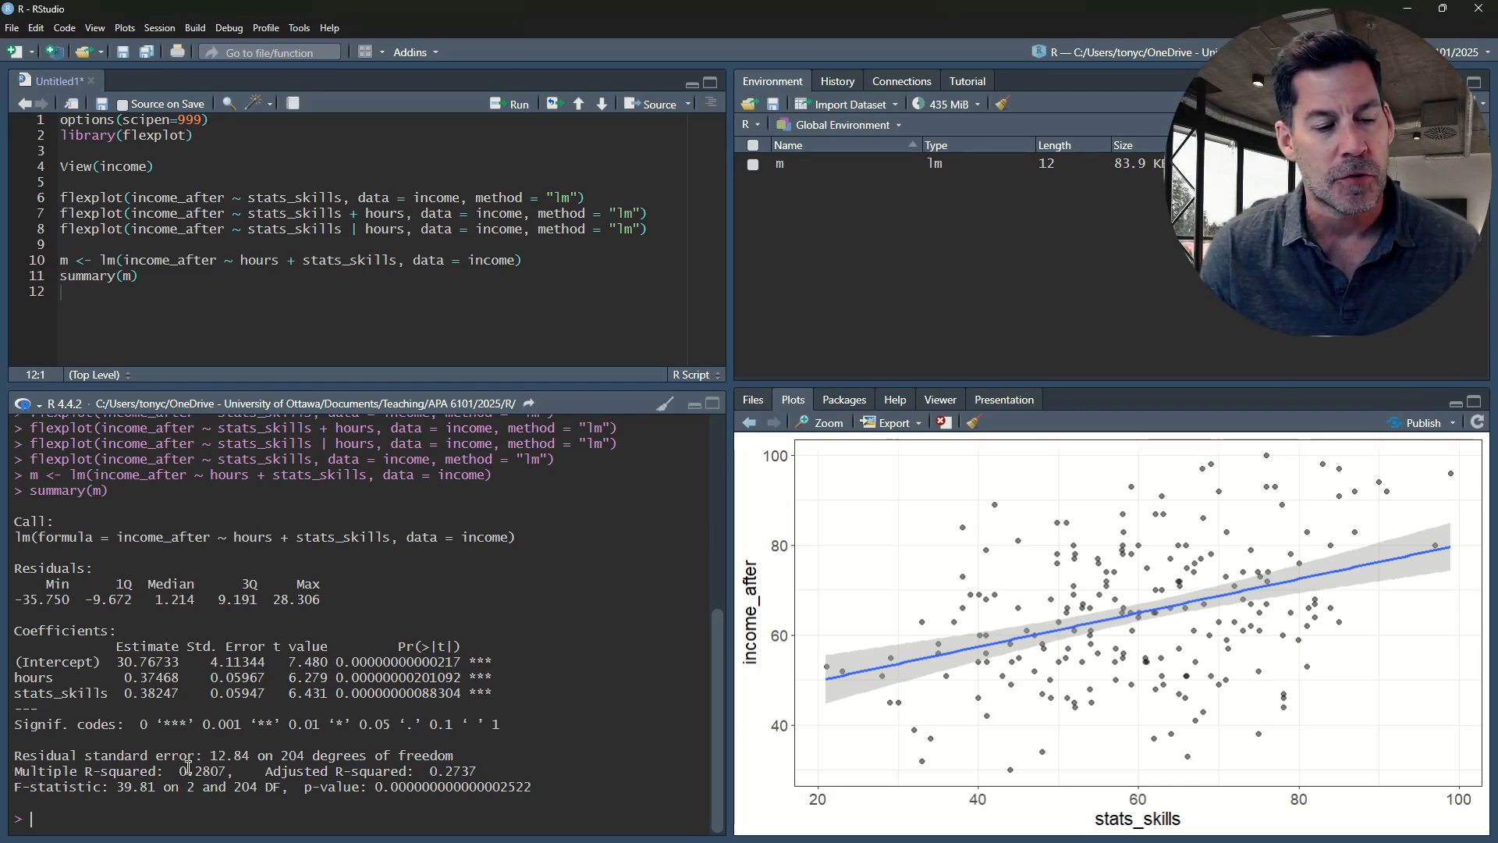
Examine the Multiple R-squared value in the model summary, highlighting it
{"action": "left_click_drag", "start_coordinate": [226, 770], "coordinate": [179, 771]}
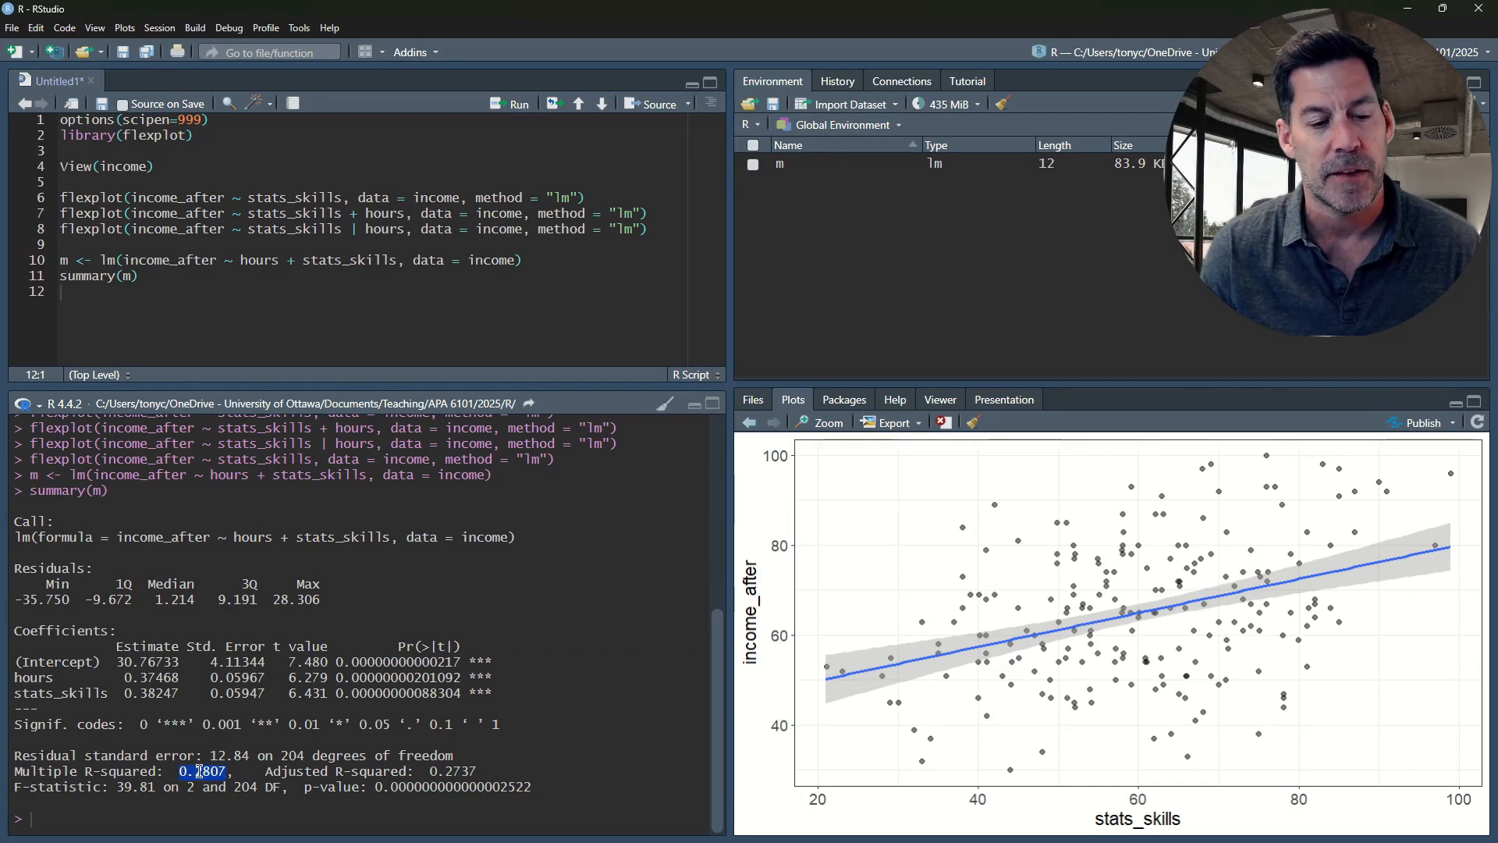
{"action": "left_click", "coordinate": [304, 716]}
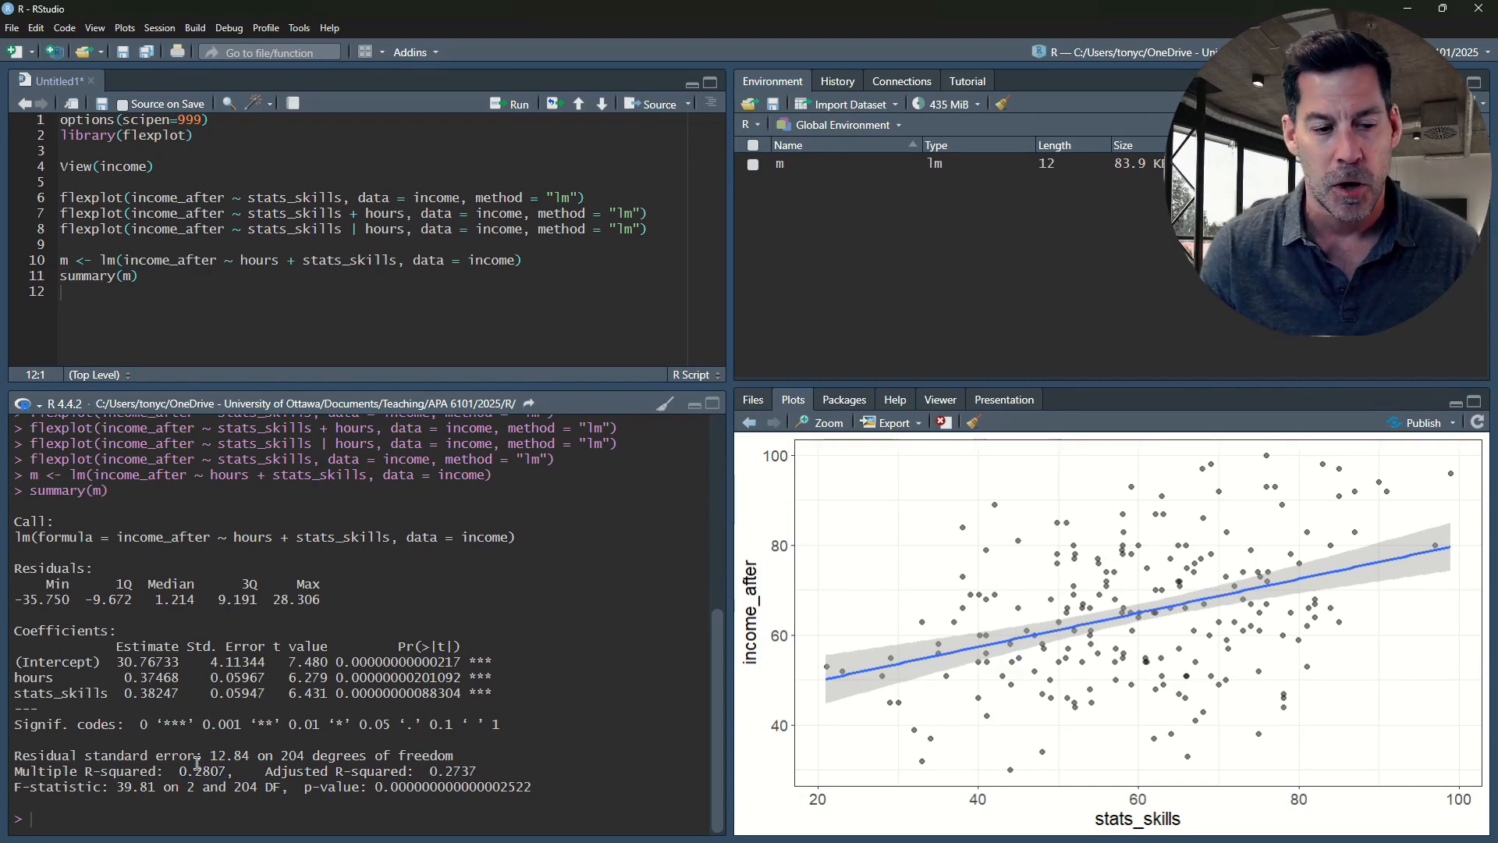
{"action": "left_click_drag", "start_coordinate": [195, 771], "coordinate": [225, 771]}
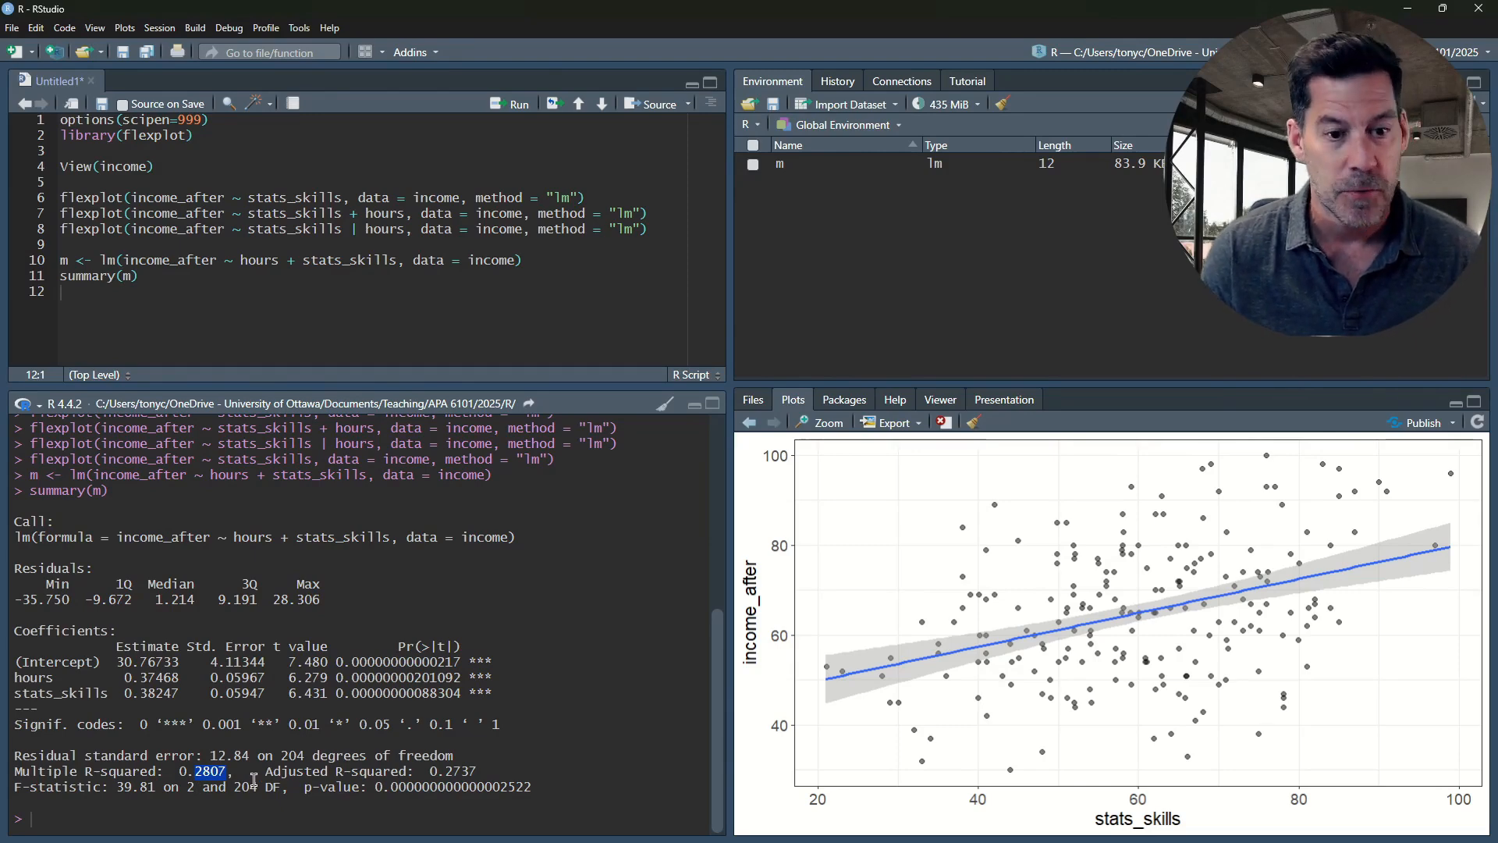
Add visualize(m) on the line below the summary call and run it
{"action": "left_click", "coordinate": [100, 297]}
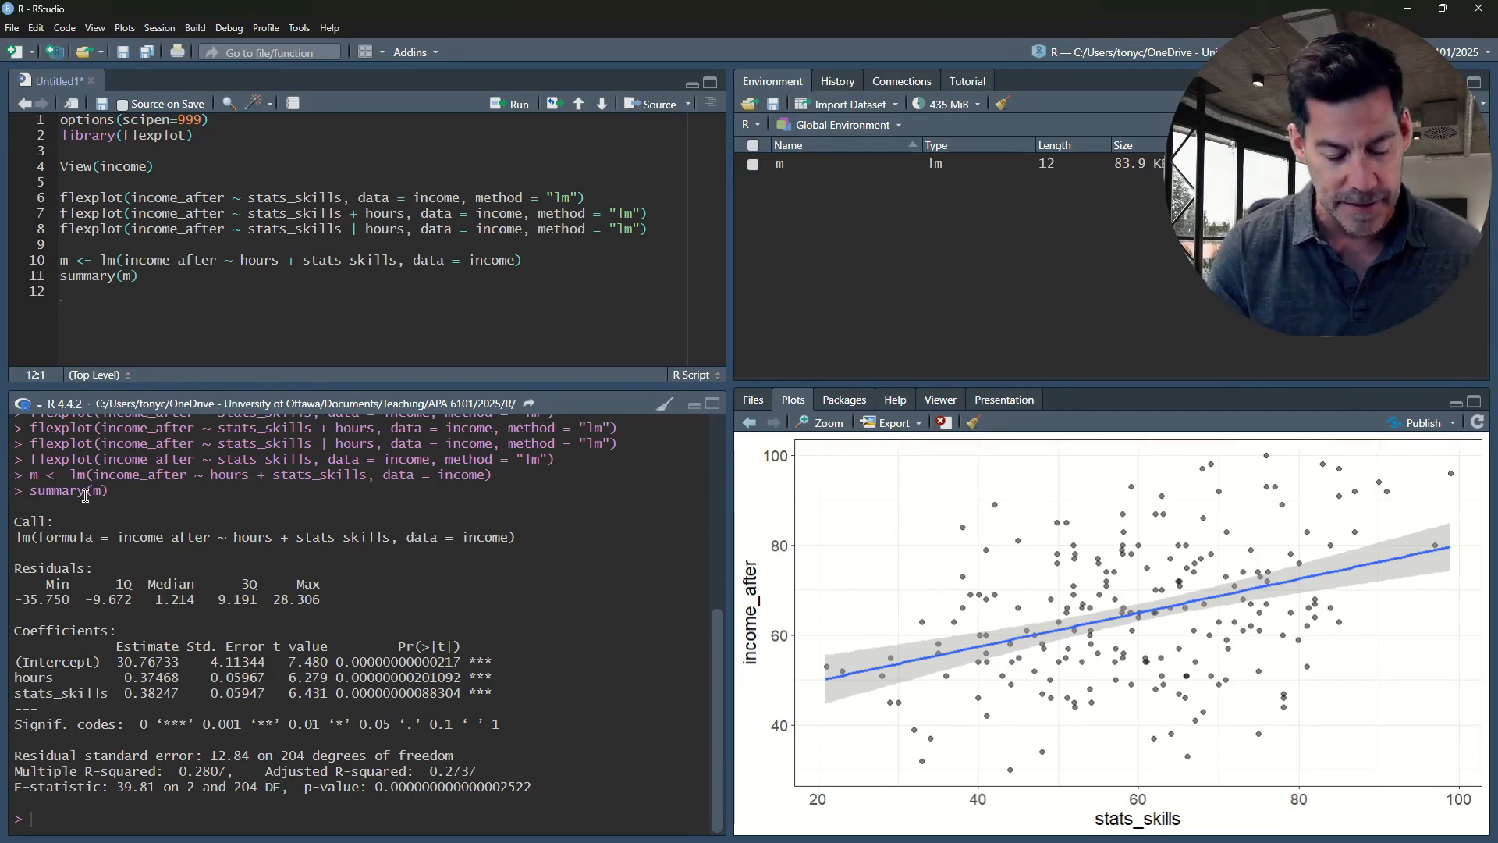
{"action": "type", "text": "visu"}
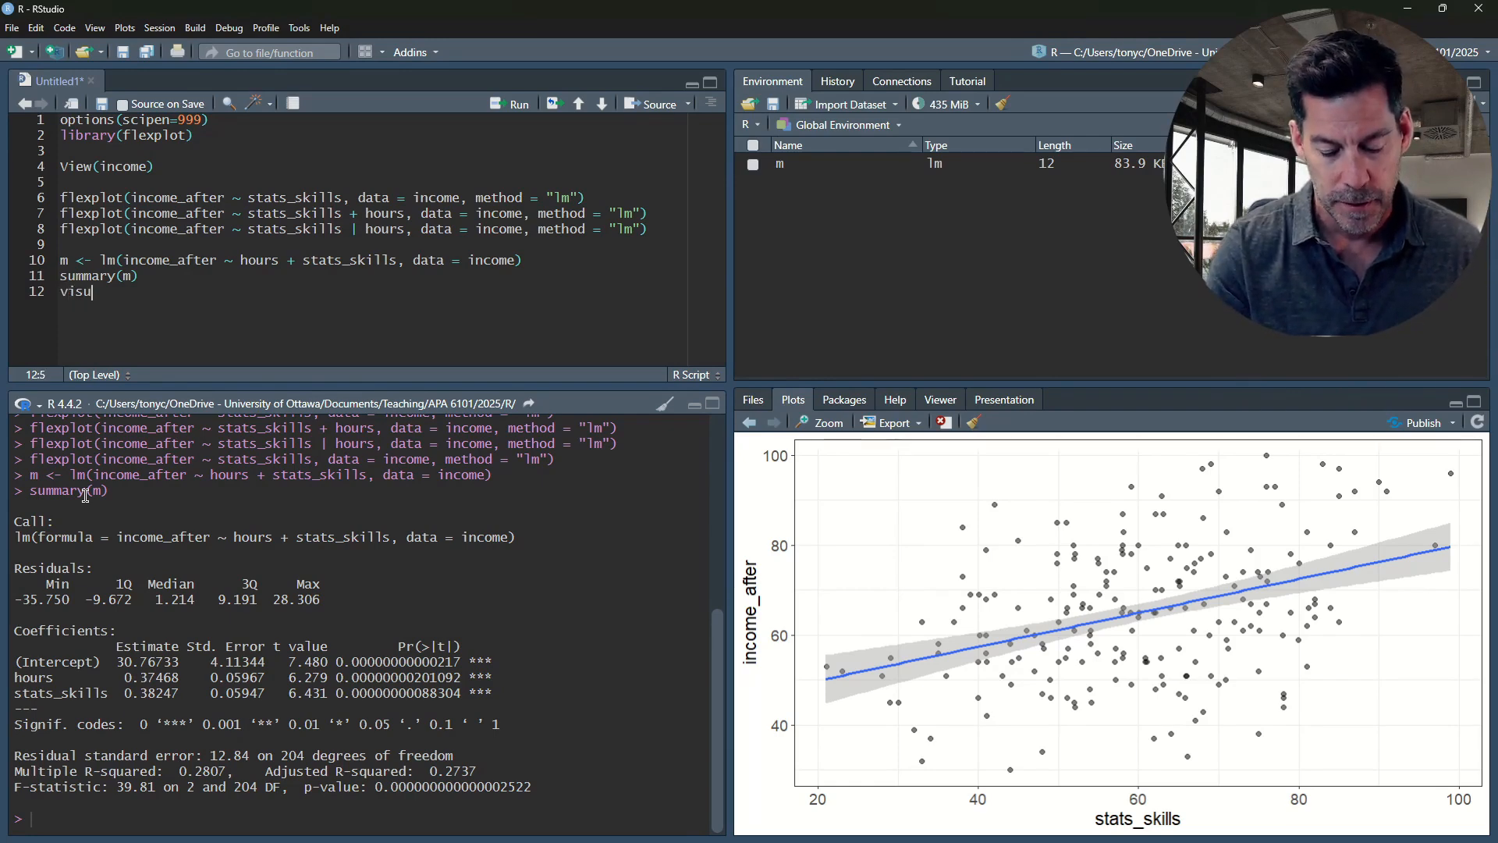
{"action": "type", "text": "alize("}
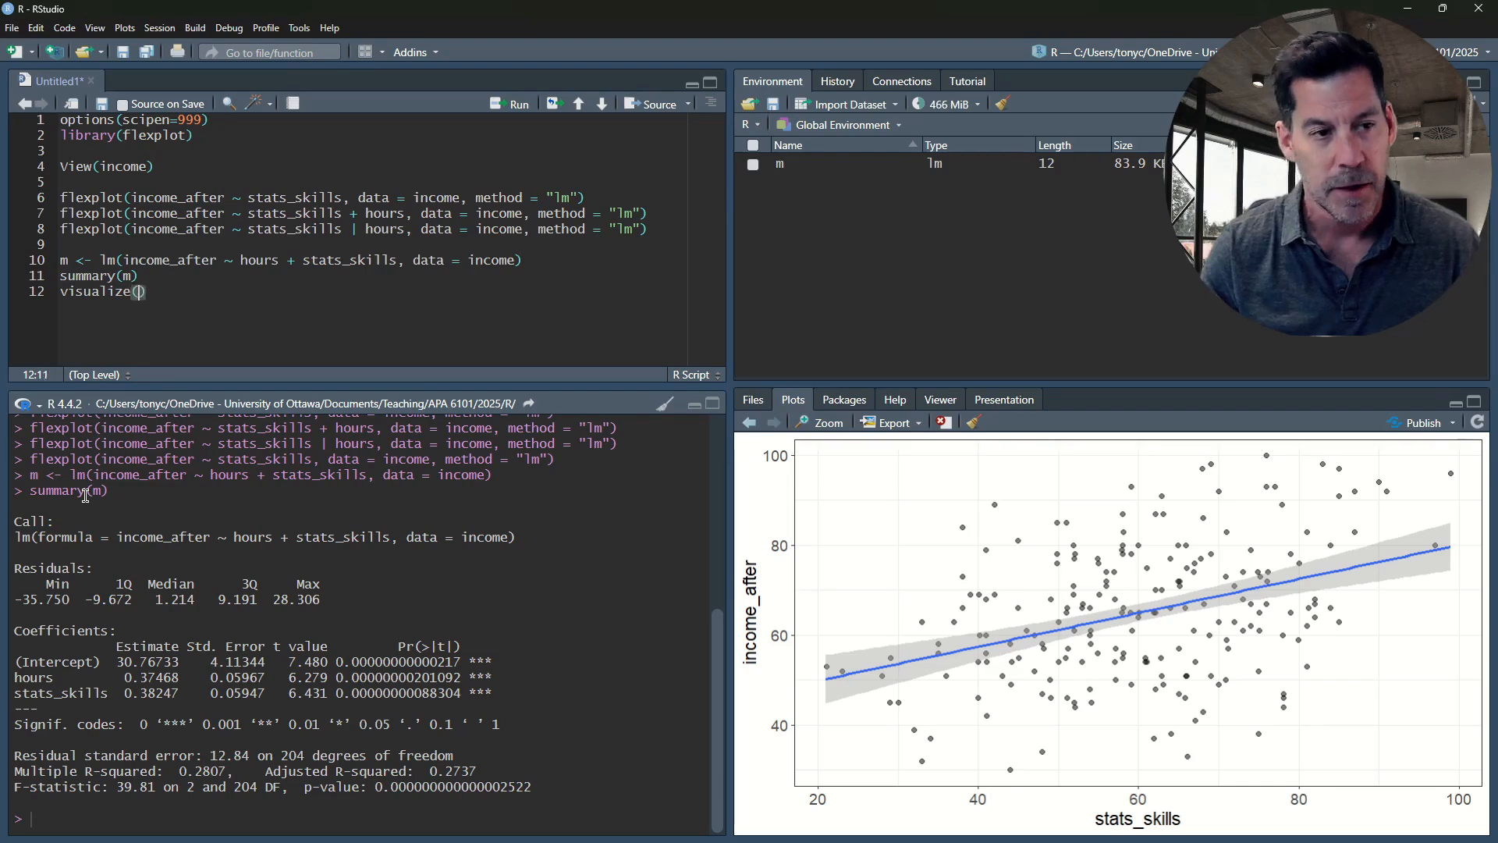
{"action": "type", "text": "m"}
{"action": "key", "text": "ctrl+Return"}
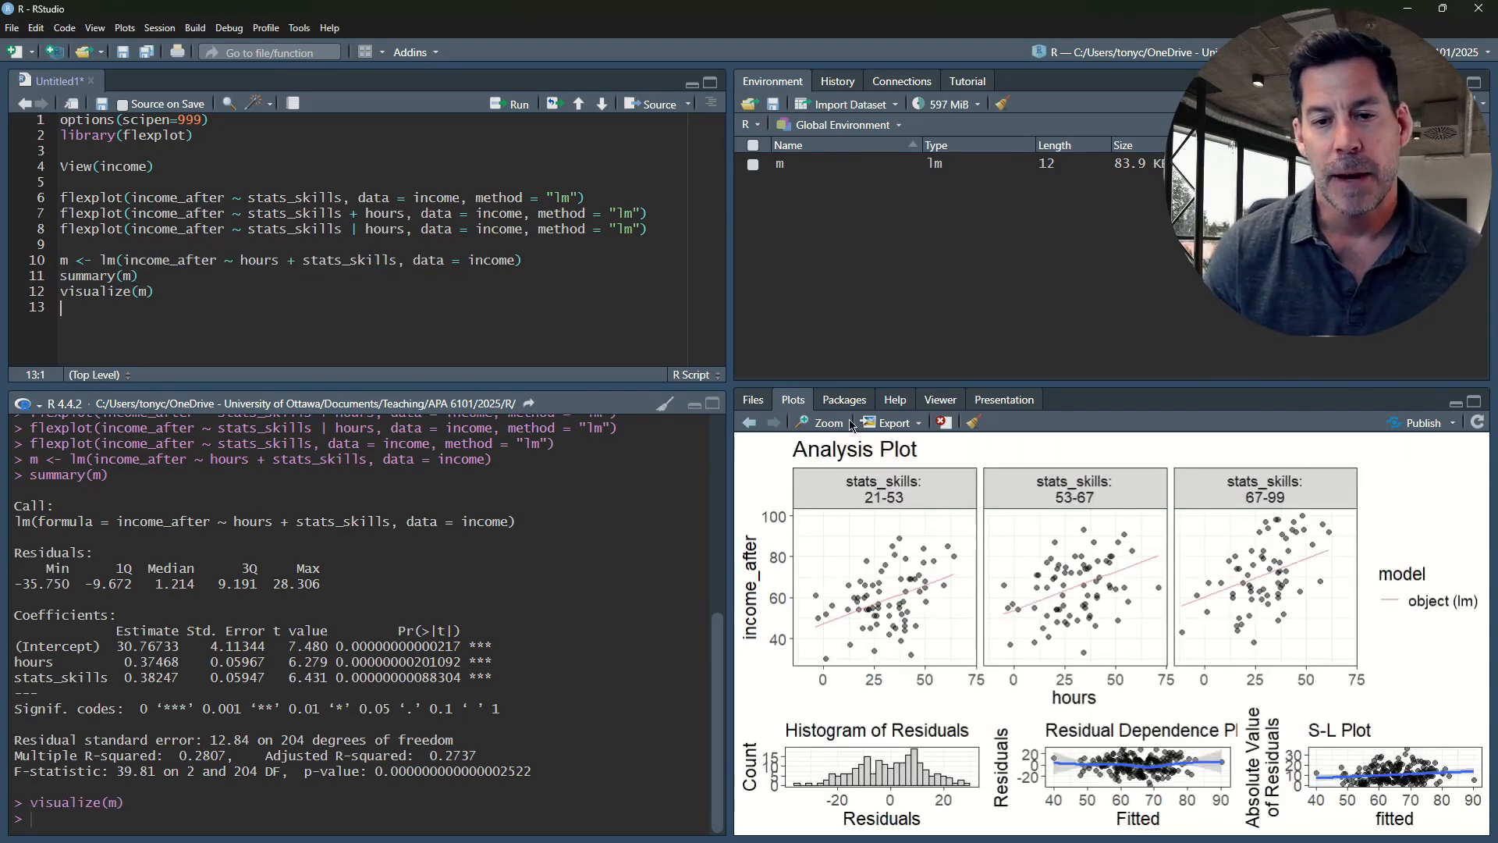
Examine the model's analysis and residual plots in an enlarged separate plot window, and close the window
{"action": "left_click", "coordinate": [823, 422]}
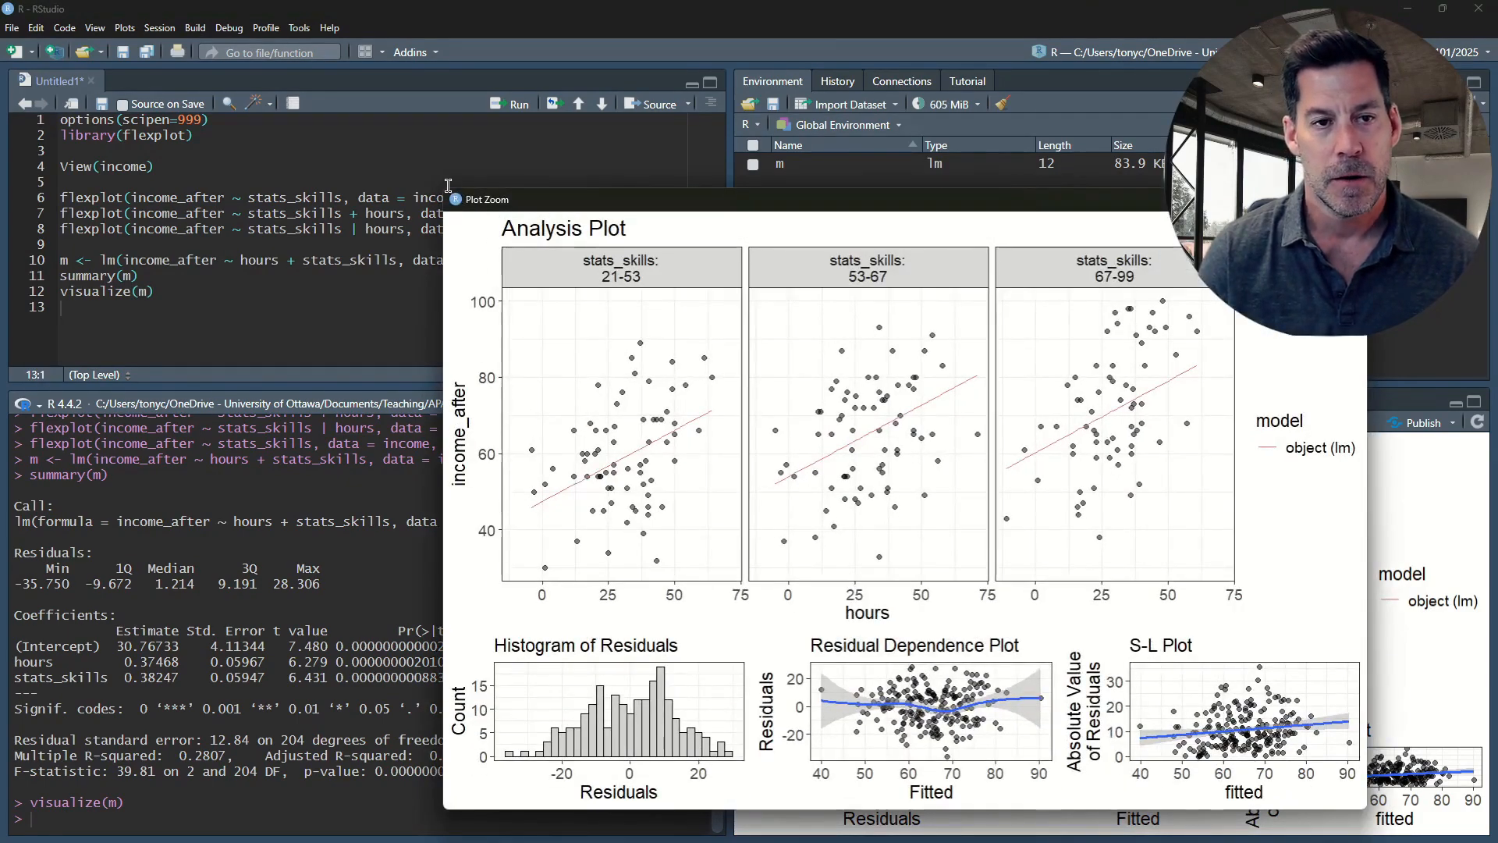
{"action": "left_click_drag", "start_coordinate": [444, 191], "coordinate": [256, 95]}
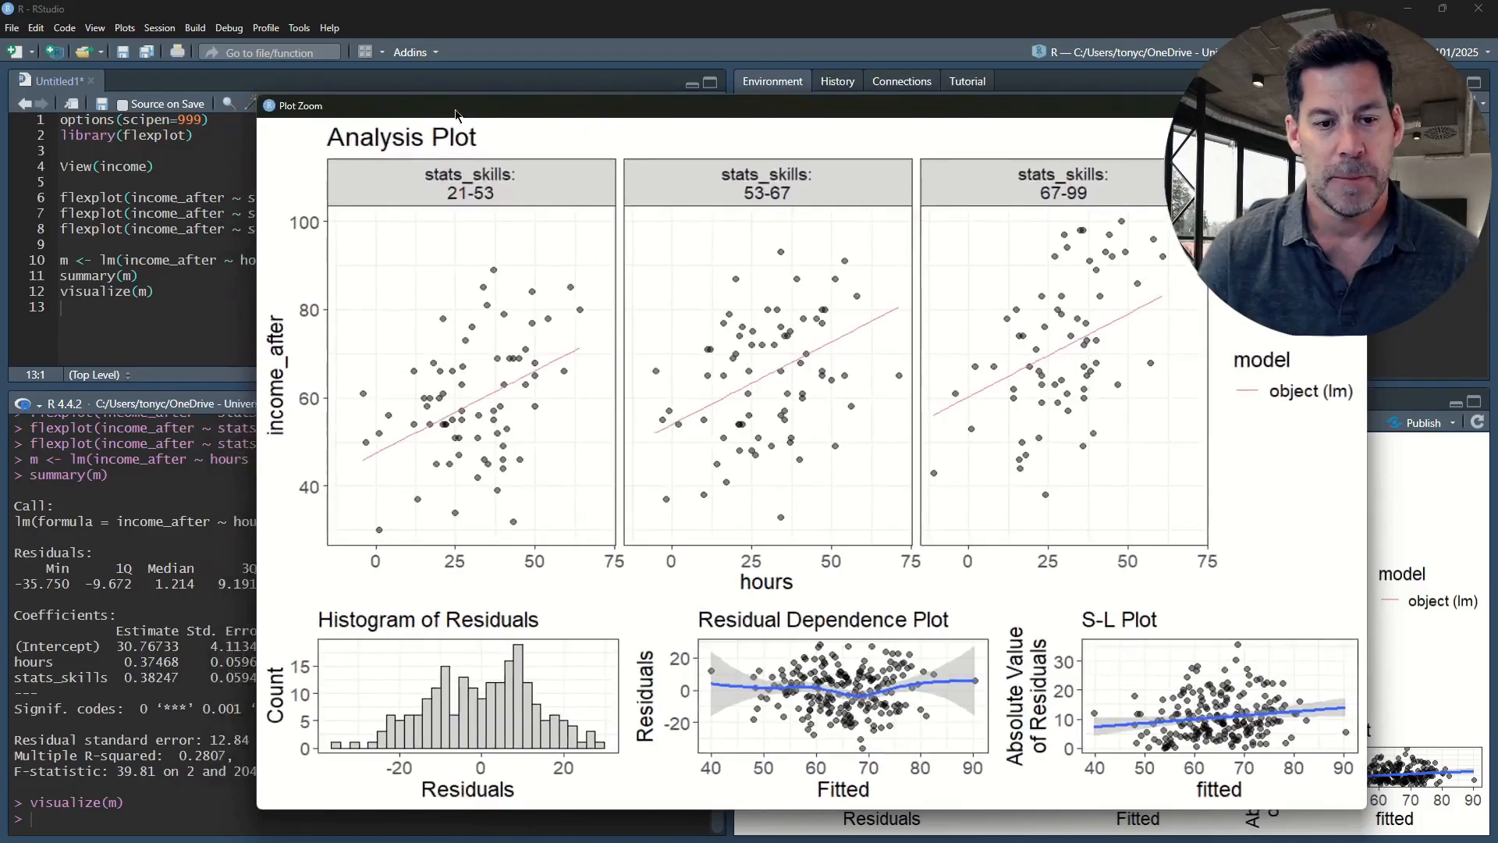
{"action": "left_click_drag", "start_coordinate": [605, 108], "coordinate": [528, 75]}
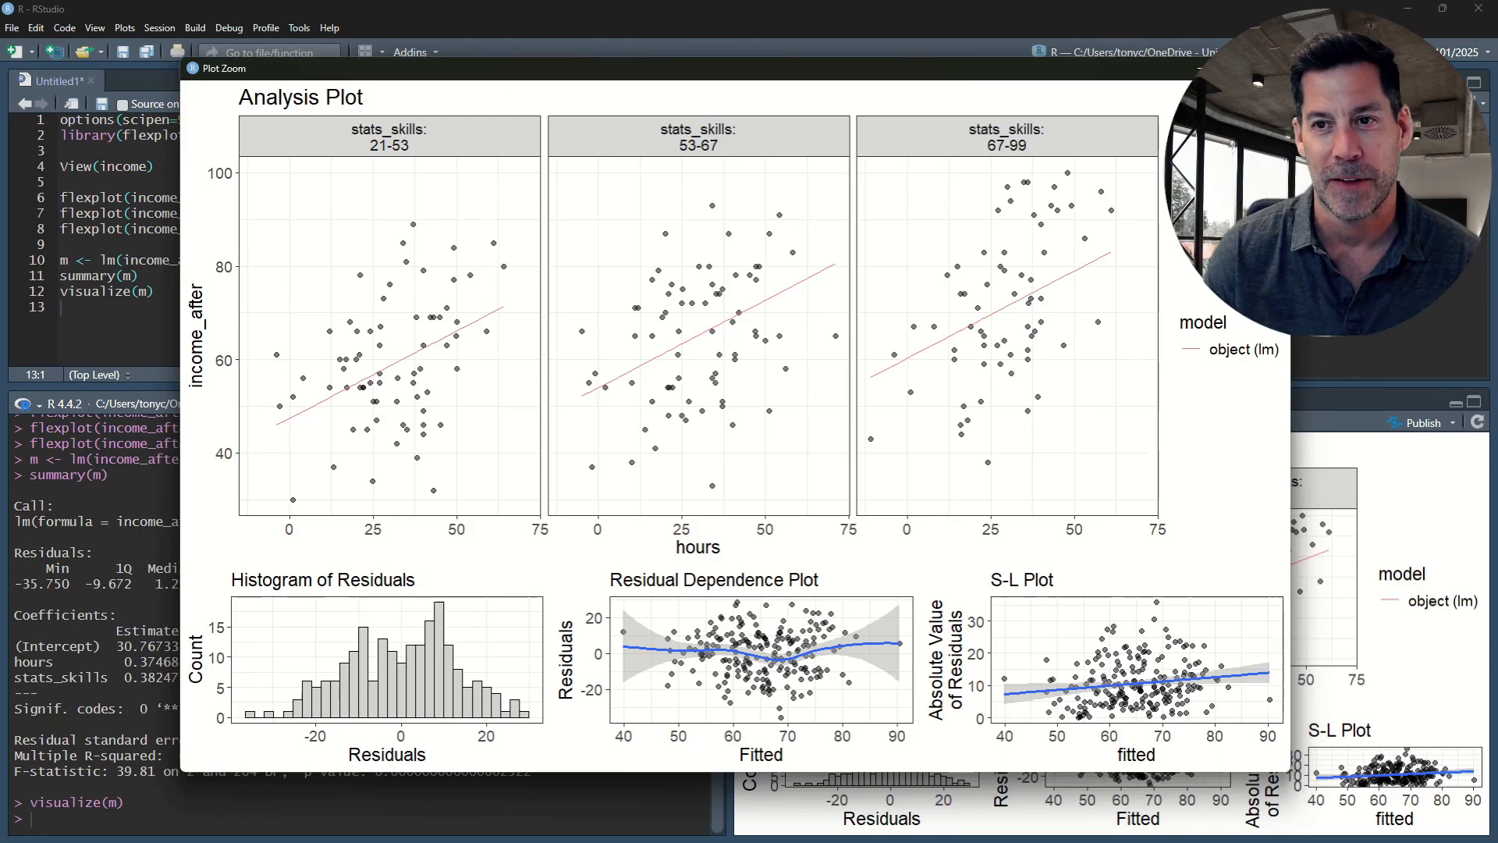
{"action": "left_click", "coordinate": [1272, 67]}
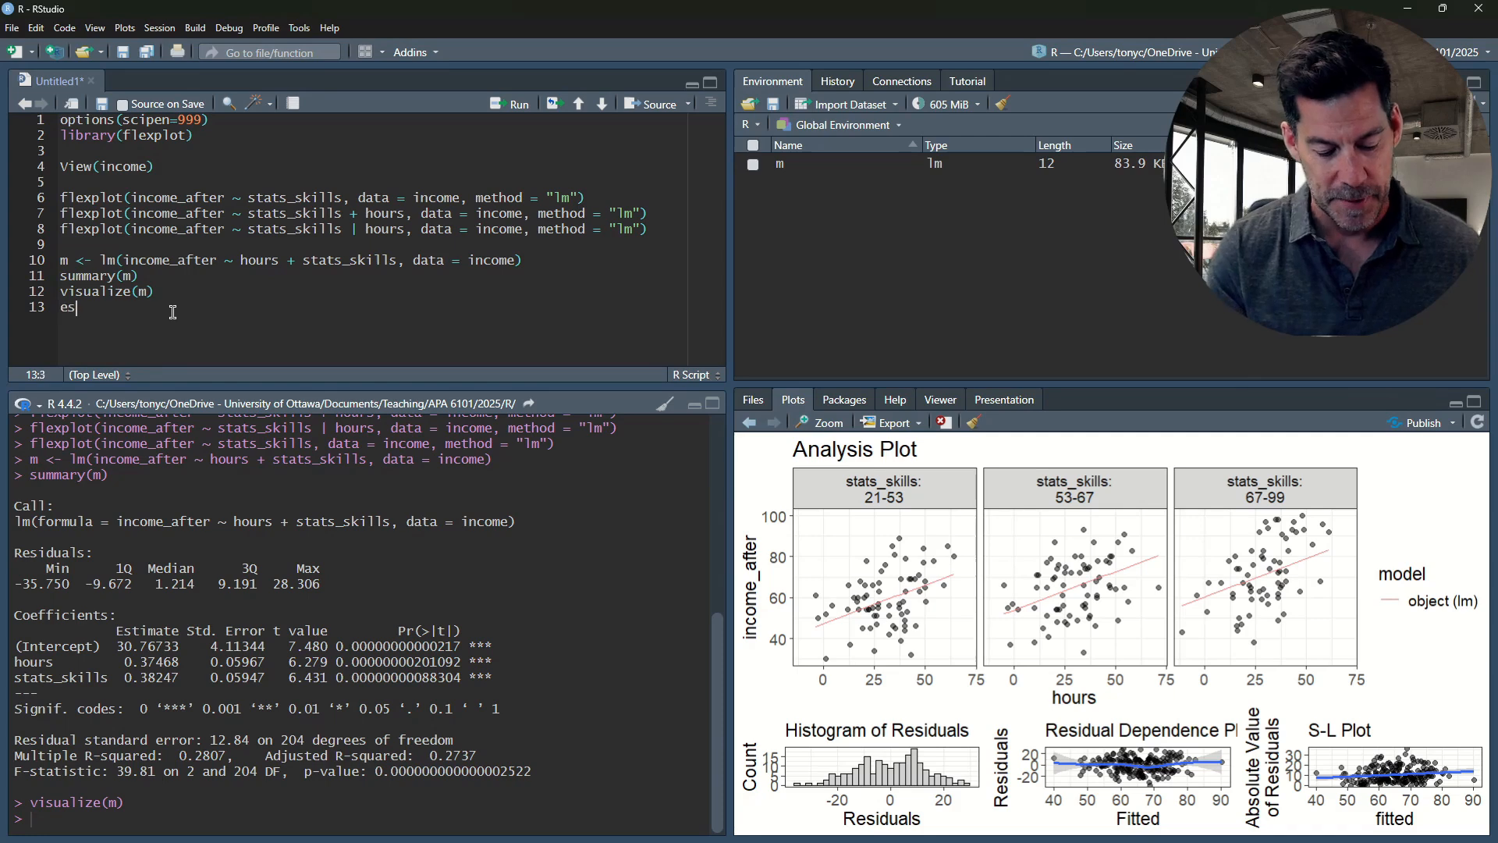
Add estimates(m) on the line below the visualize call and run it
{"action": "type", "text": "ates"}
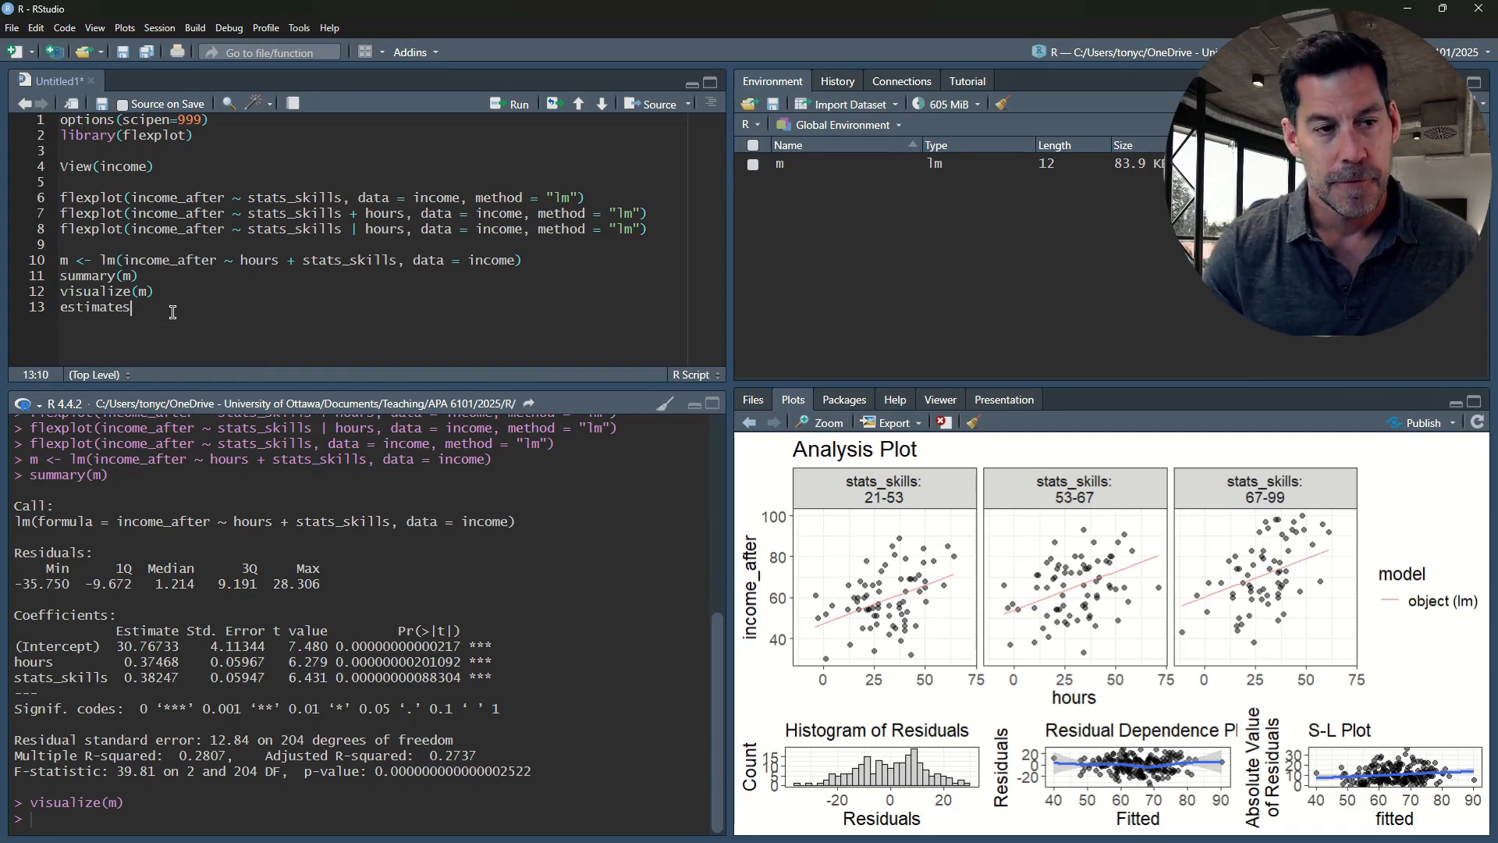
{"action": "type", "text": "("}
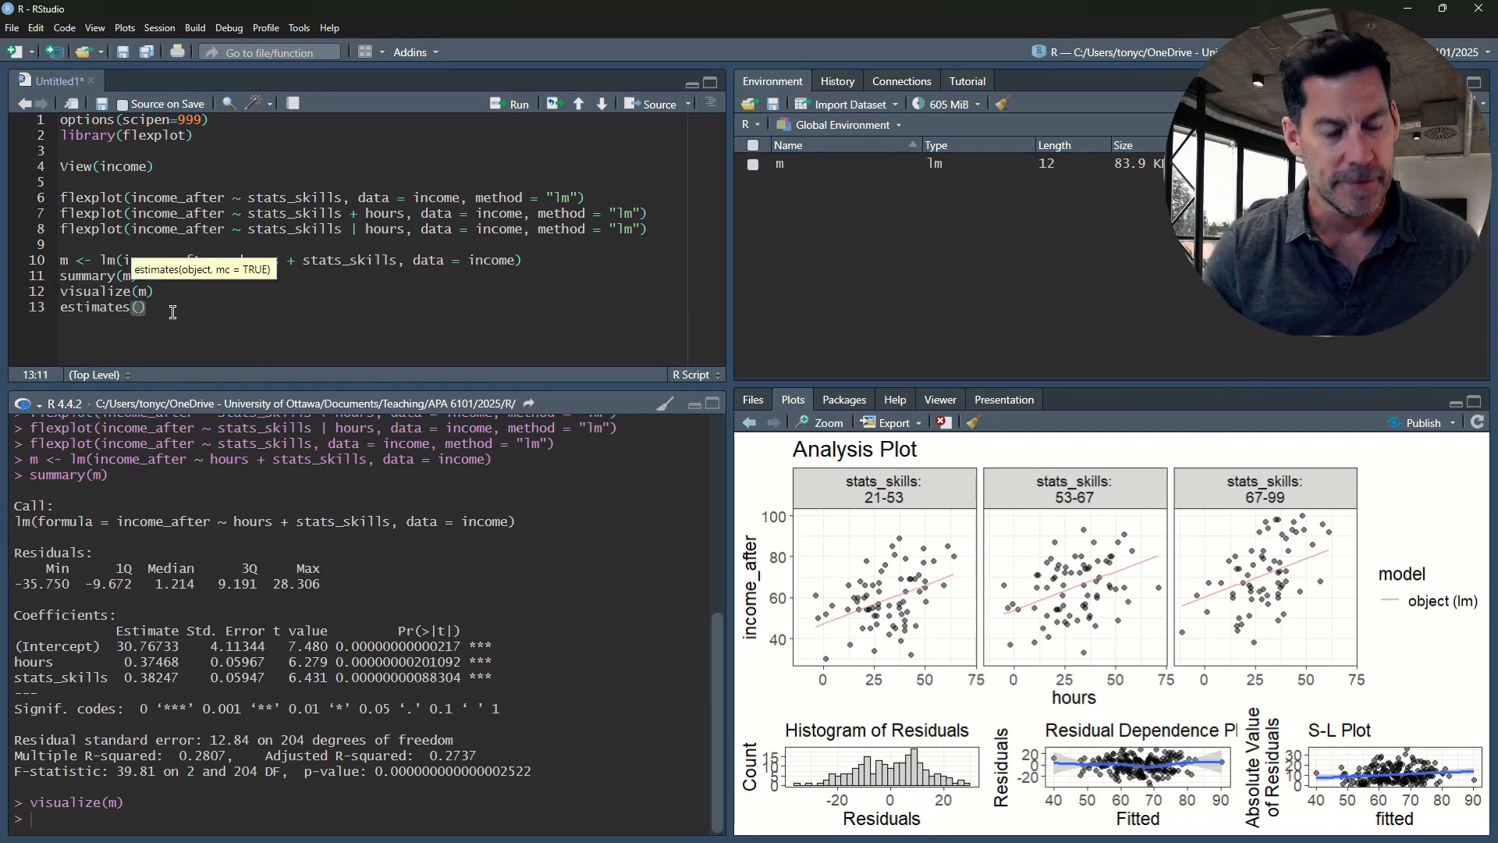
{"action": "type", "text": "m"}
{"action": "key", "text": "ctrl+Return"}
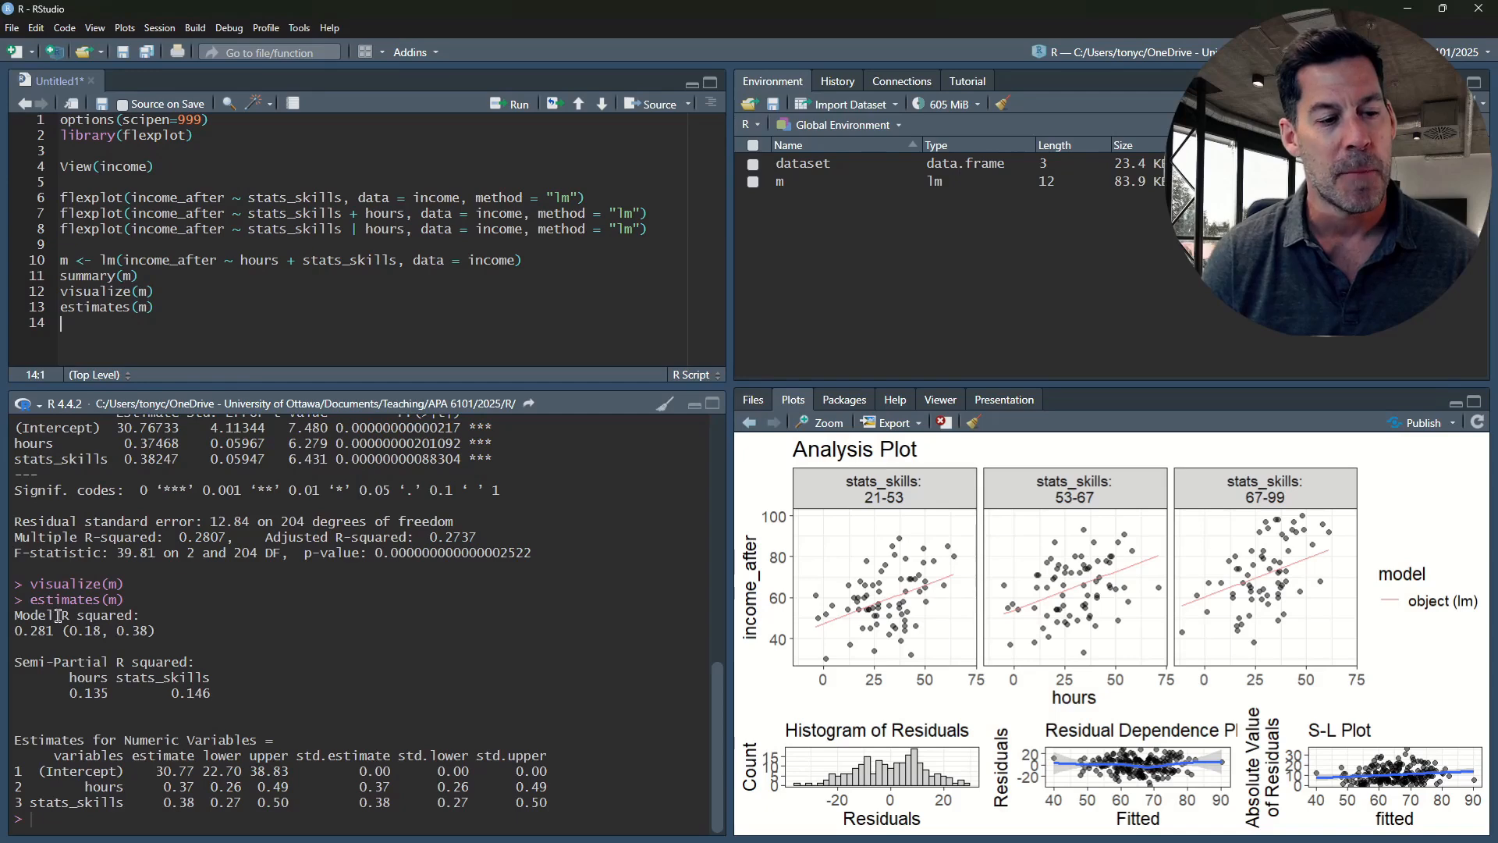
Examine the model R squared and the semi-partial R squared values for hours and stats_skills, highlighting each
{"action": "left_click_drag", "start_coordinate": [29, 631], "coordinate": [52, 632]}
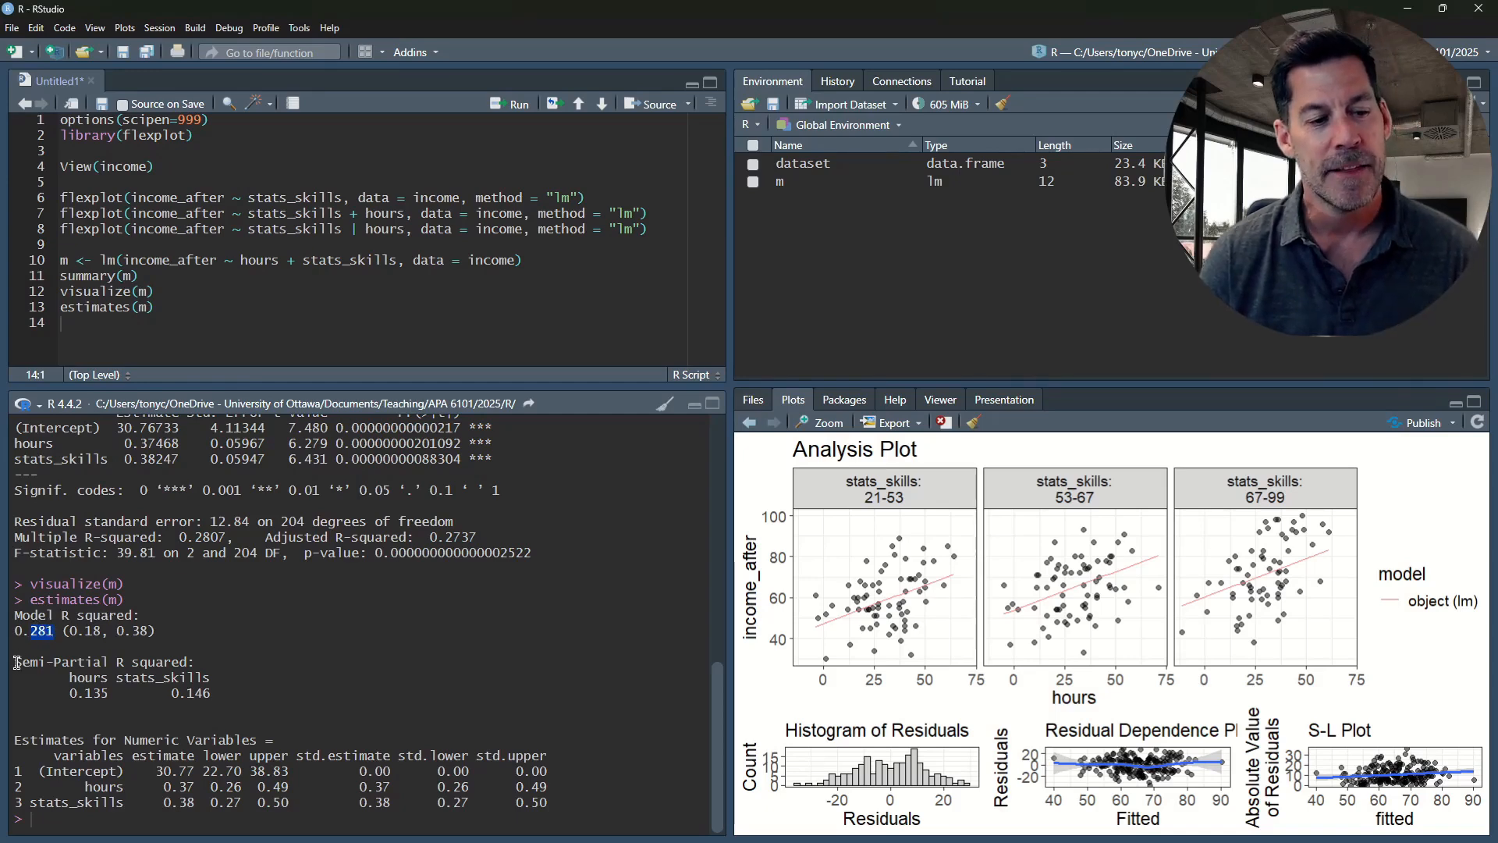
{"action": "left_click_drag", "start_coordinate": [15, 661], "coordinate": [211, 694]}
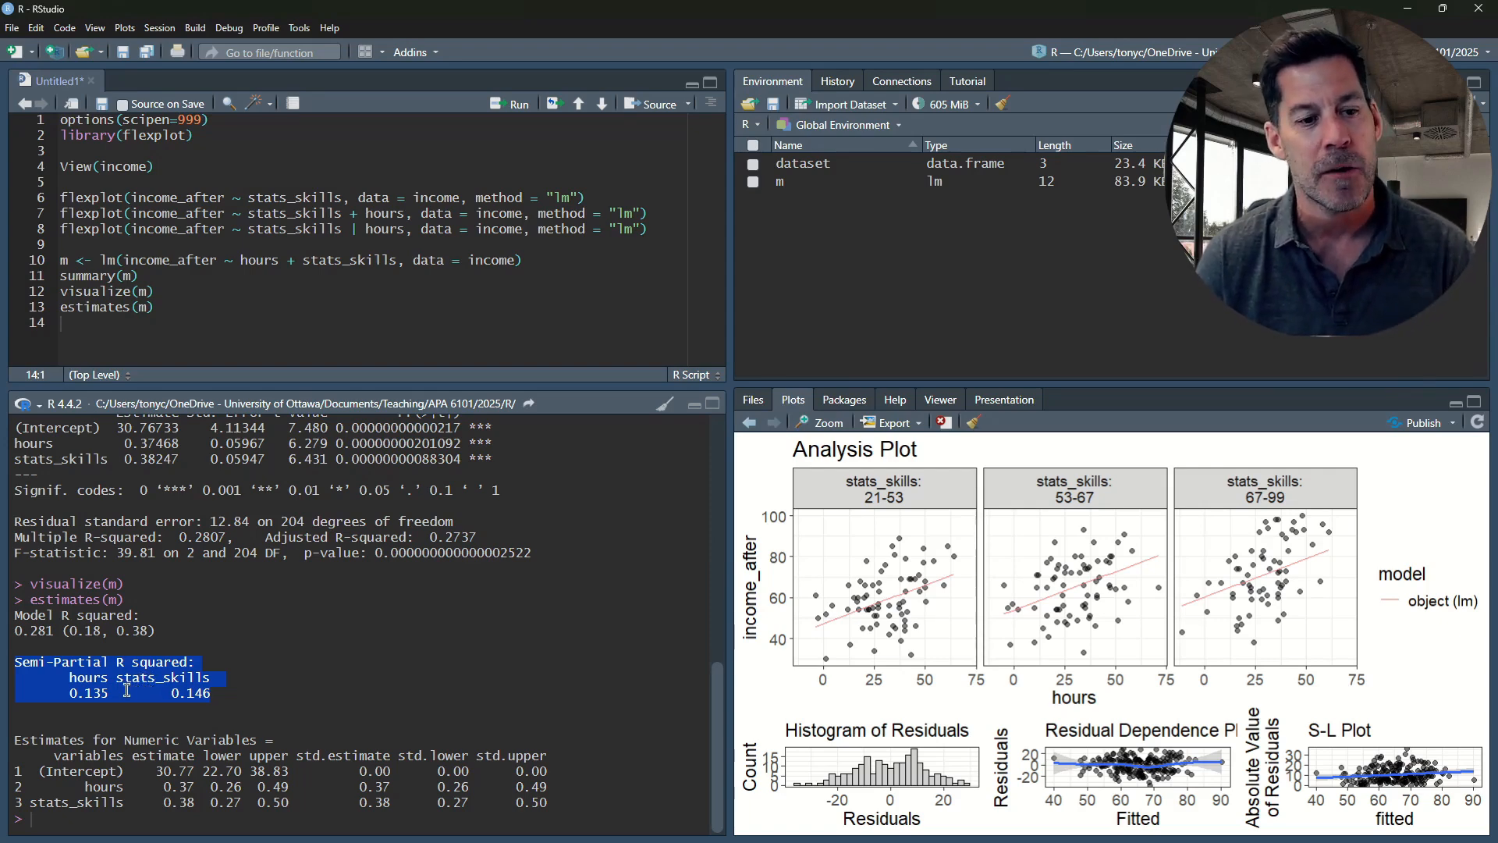
{"action": "left_click", "coordinate": [160, 691]}
{"action": "left_click_drag", "start_coordinate": [209, 694], "coordinate": [177, 700]}
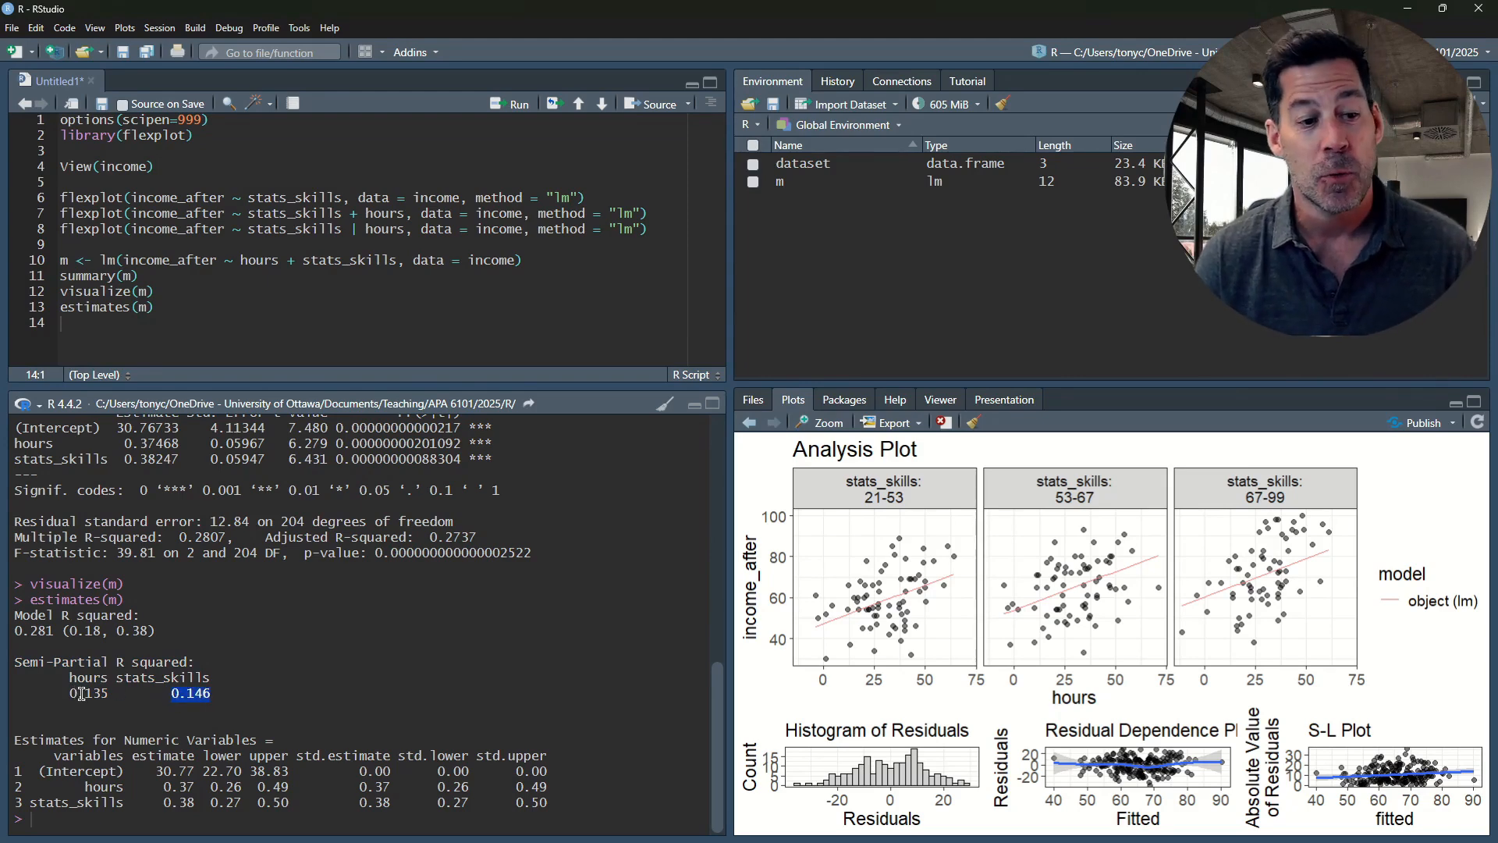
{"action": "left_click", "coordinate": [214, 696]}
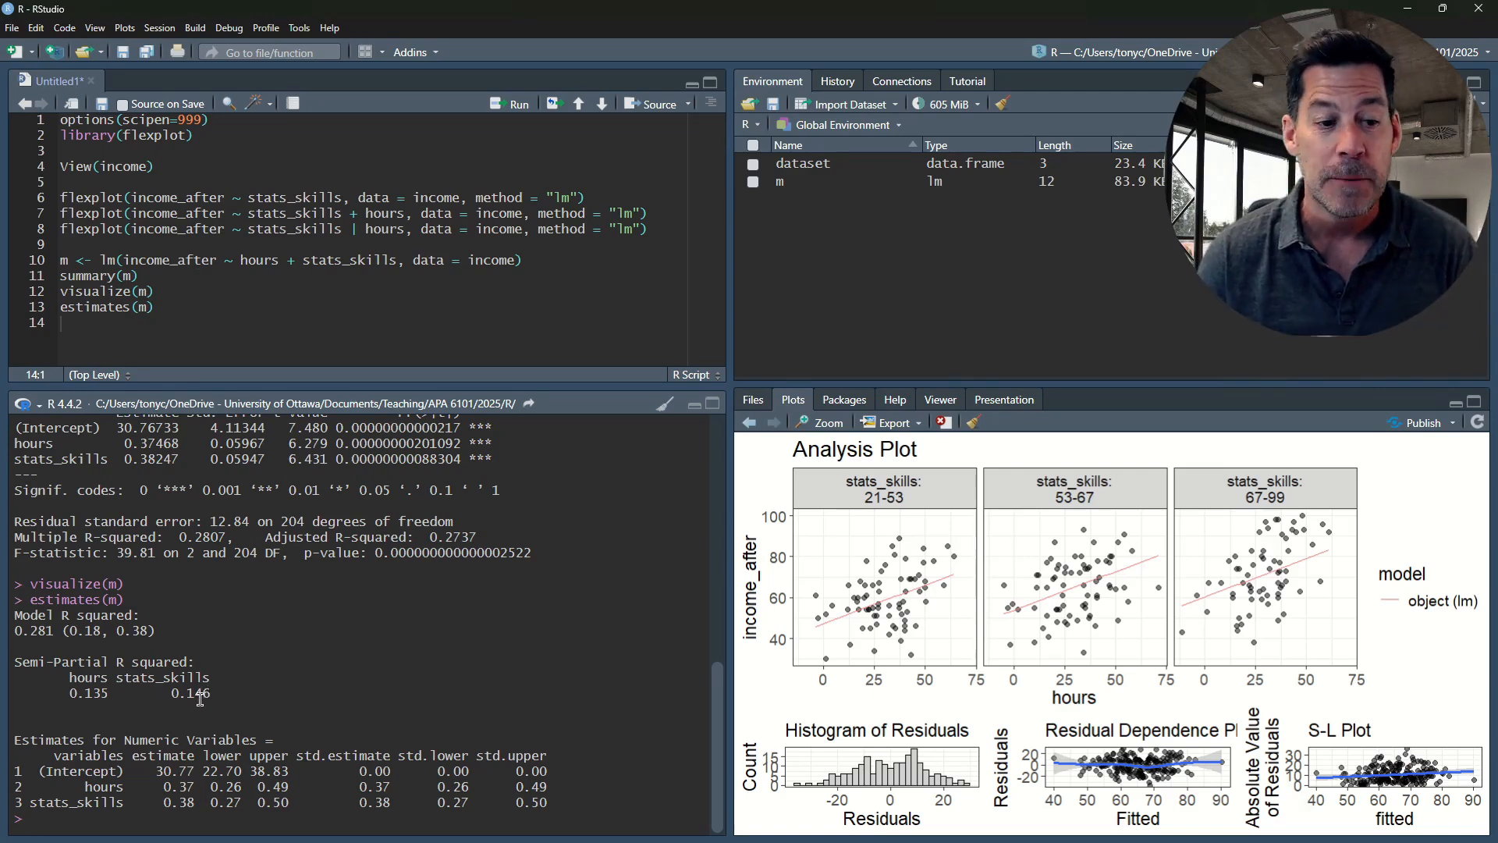
Examine the semi-partial R squared for stats_skills and its row in the numeric estimates table, highlighting each
{"action": "left_click_drag", "start_coordinate": [212, 693], "coordinate": [174, 692]}
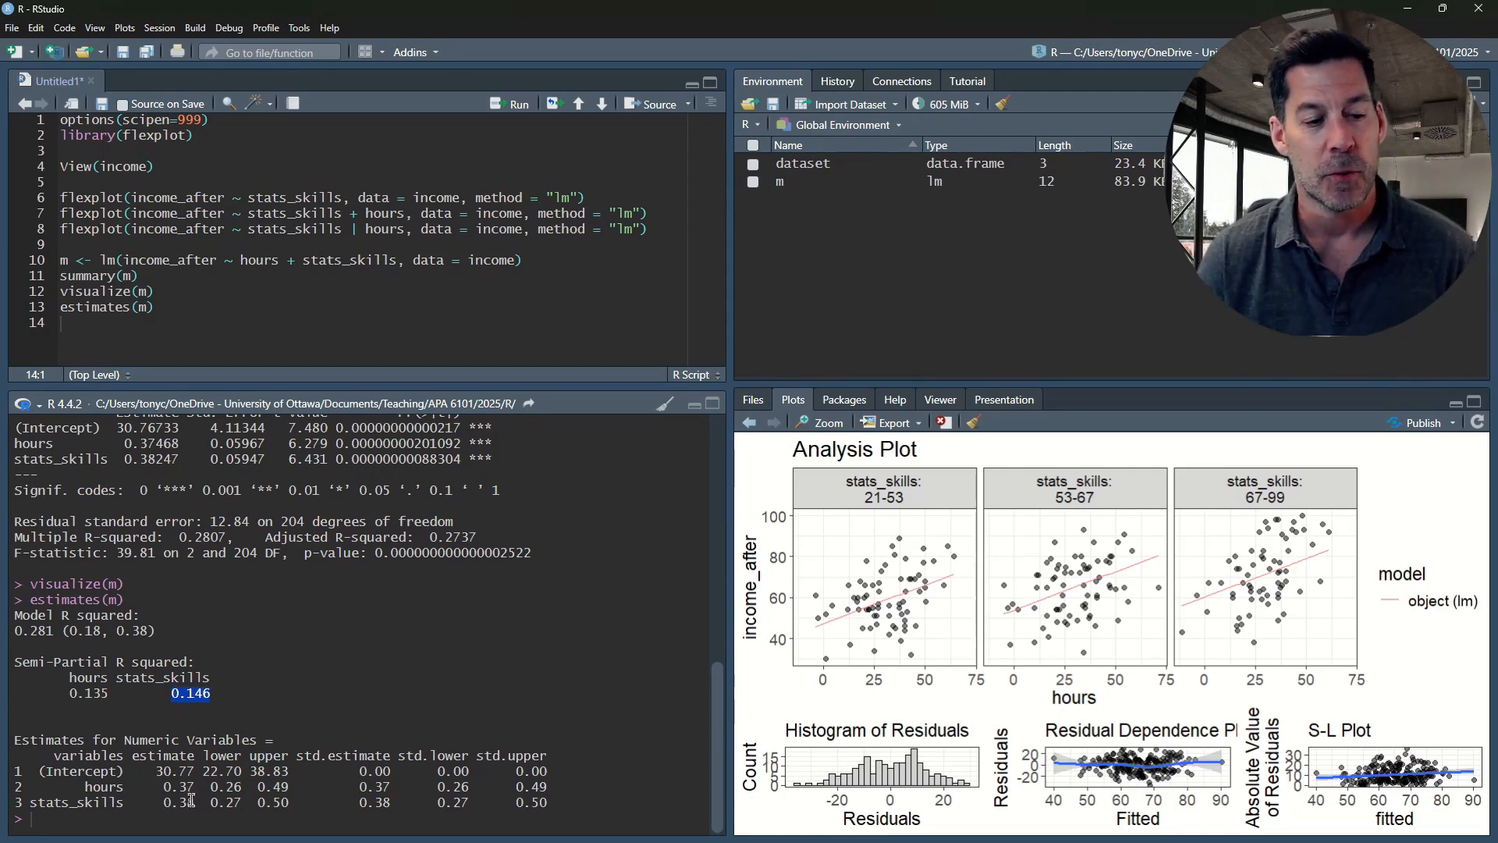
{"action": "left_click_drag", "start_coordinate": [155, 799], "coordinate": [556, 798]}
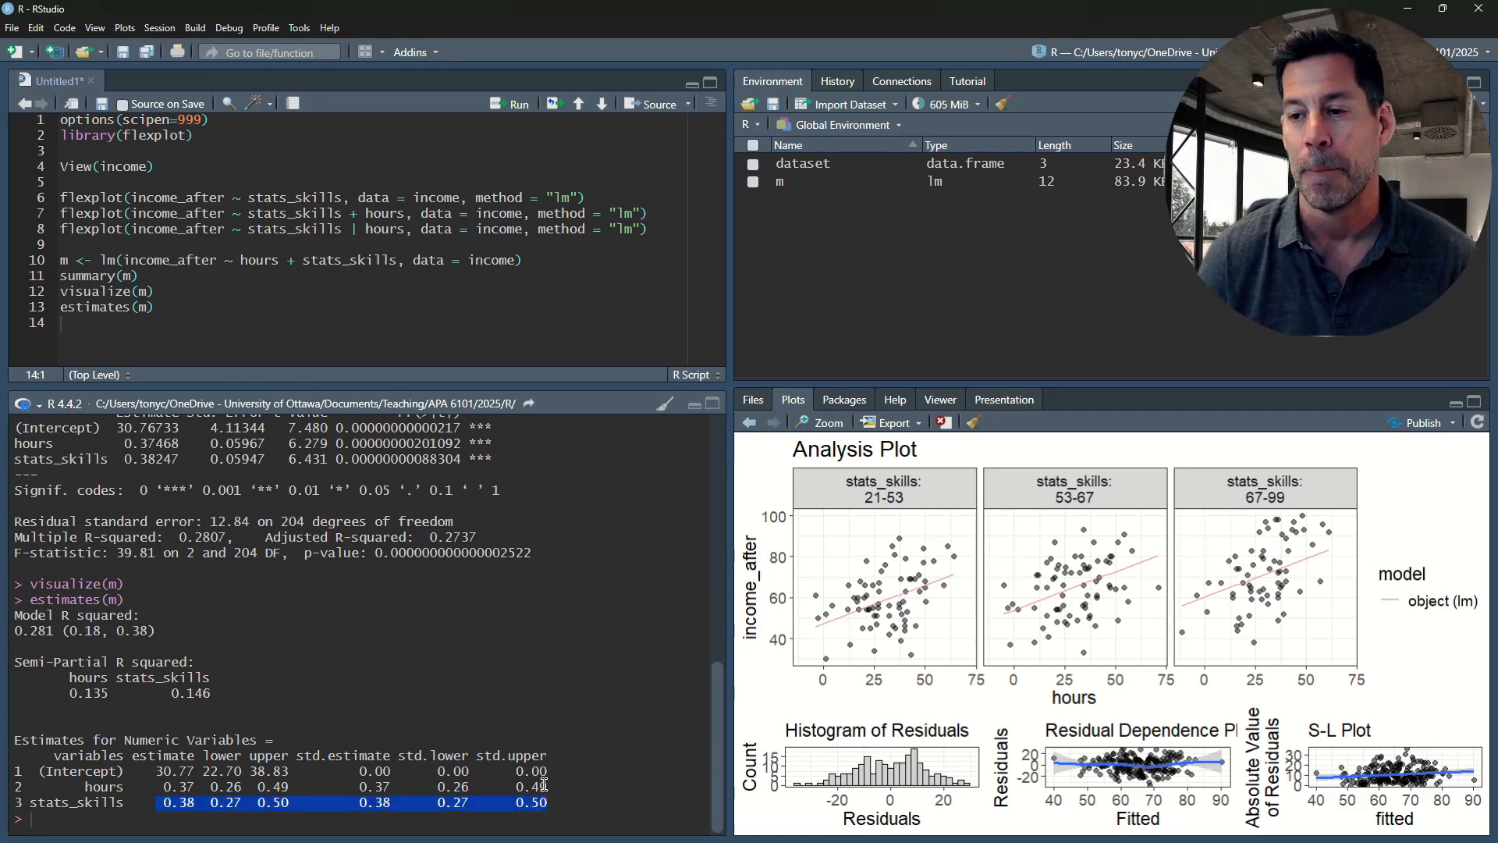
Add an added.plot() call on line 15, reusing the formula and data arguments copied from the lm call
{"action": "left_click", "coordinate": [106, 330]}
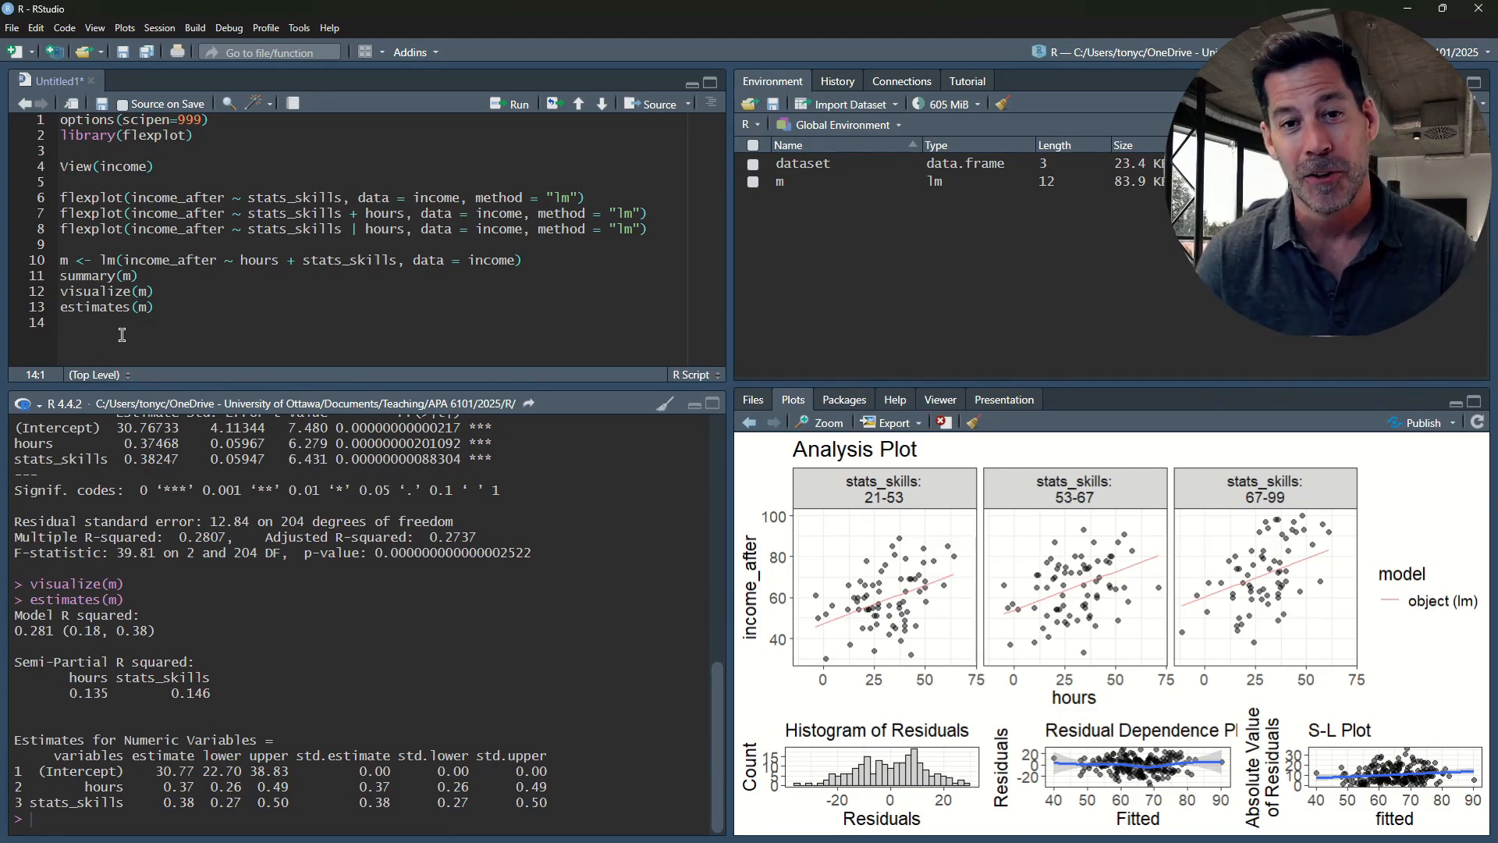
{"action": "key", "text": "Return"}
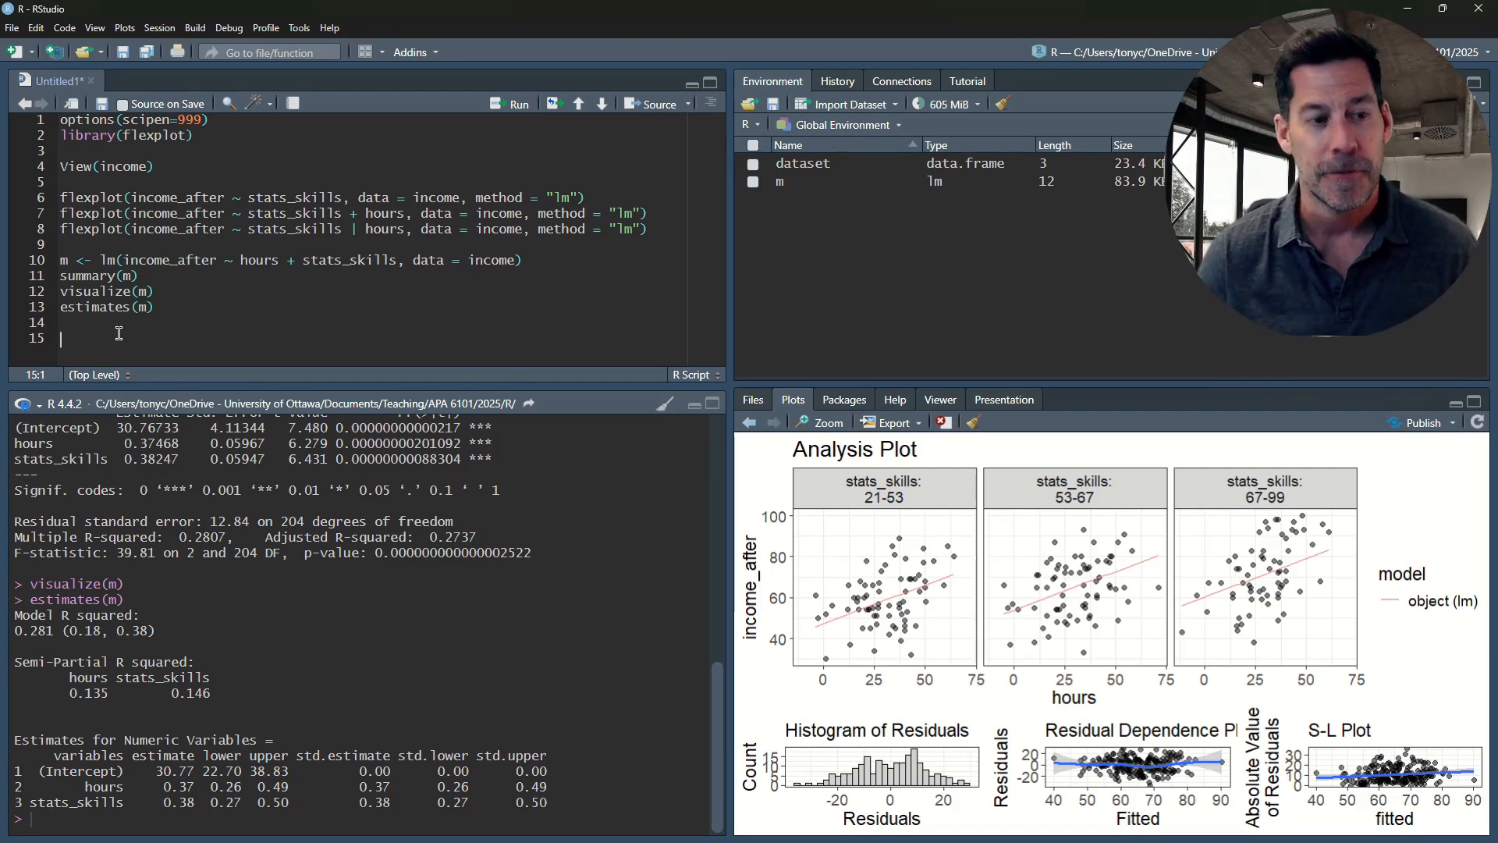
{"action": "type", "text": "added.plot("}
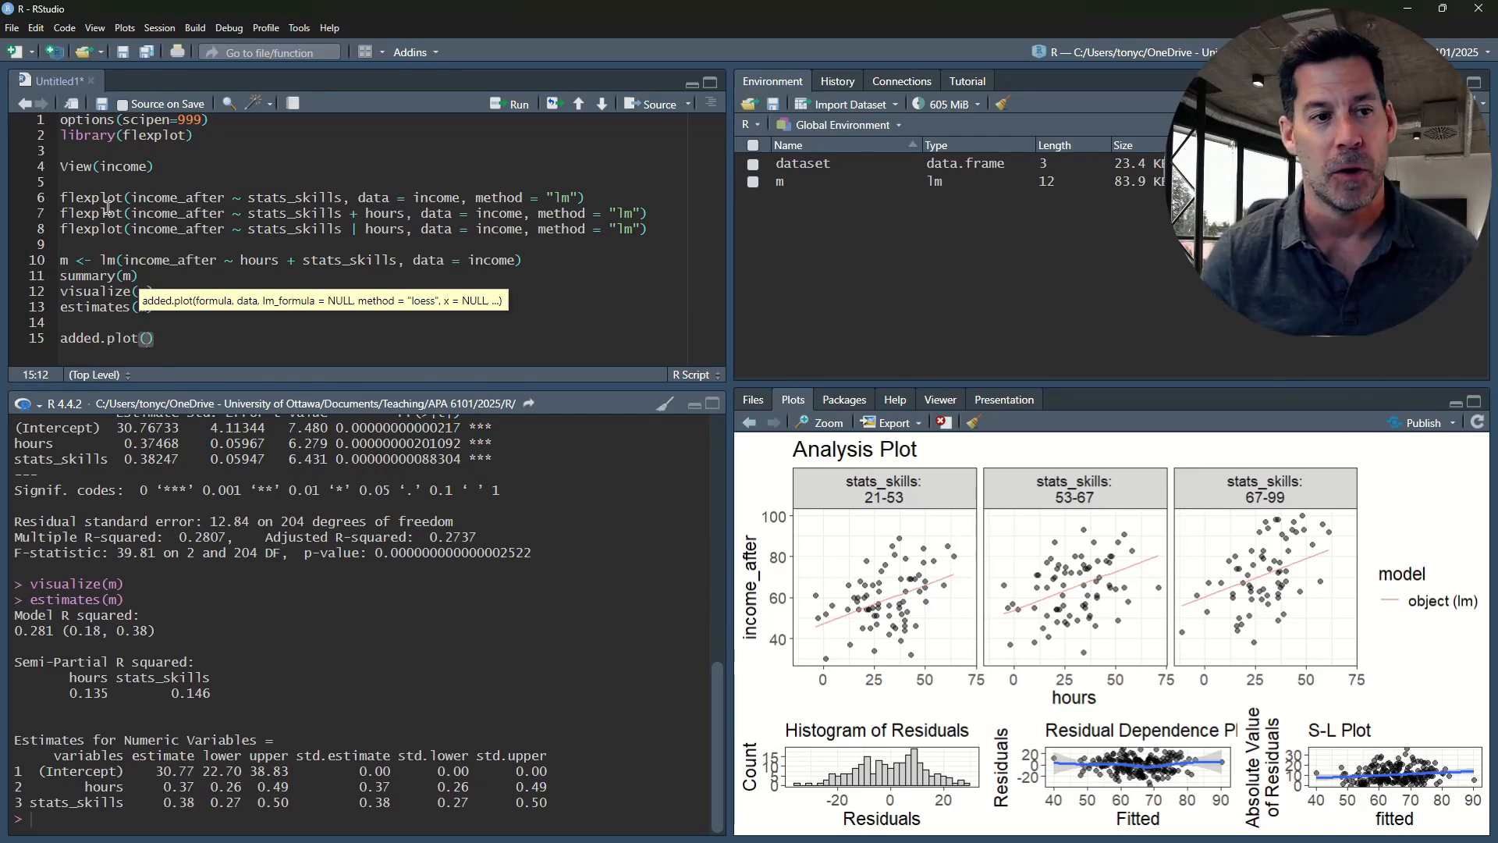
{"action": "left_click_drag", "start_coordinate": [122, 260], "coordinate": [517, 262]}
{"action": "key", "text": "ctrl+c"}
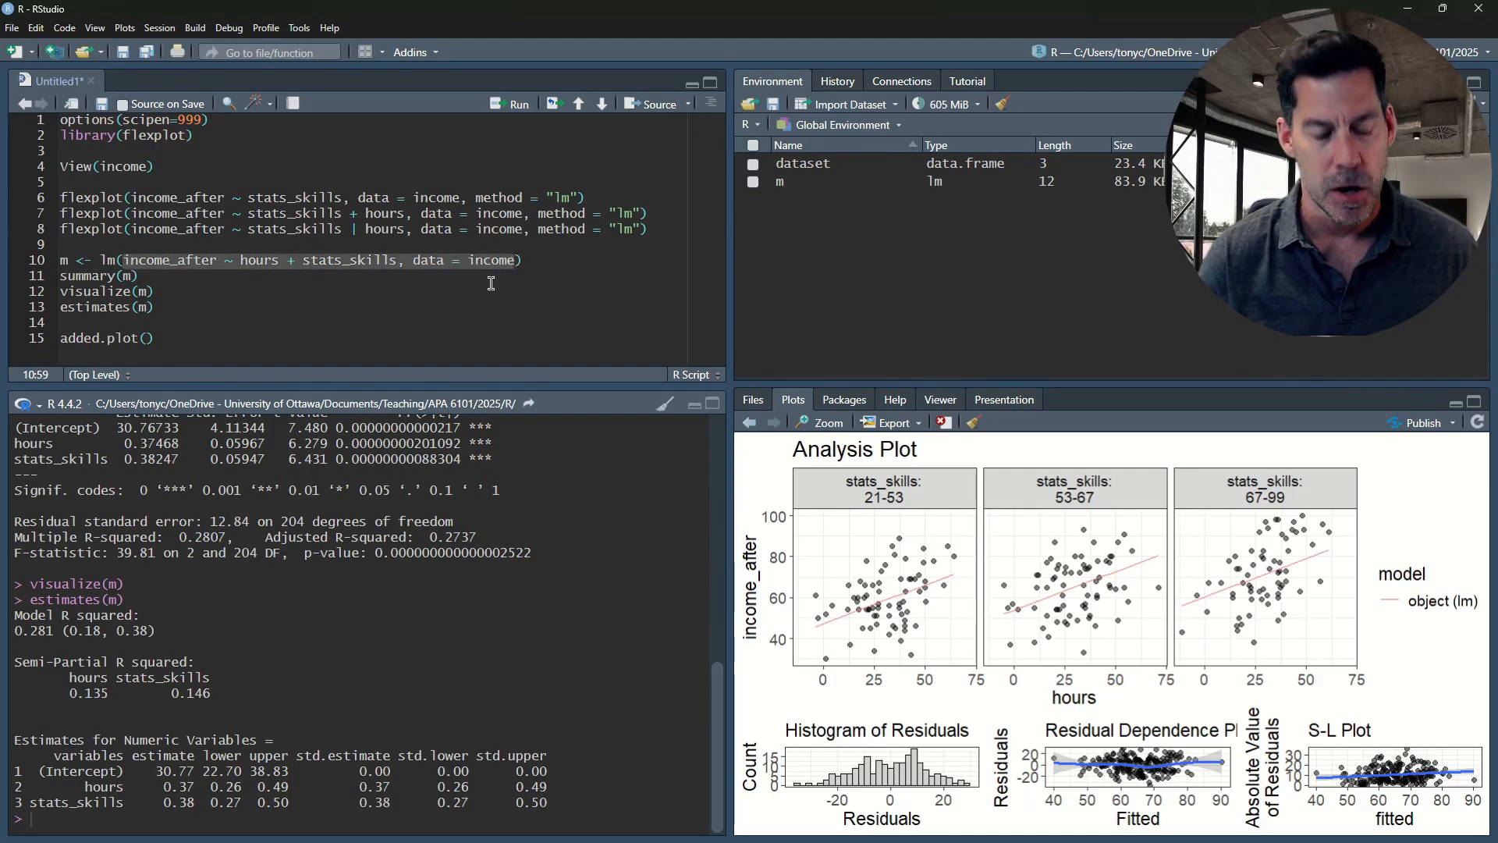
{"action": "left_click", "coordinate": [149, 338]}
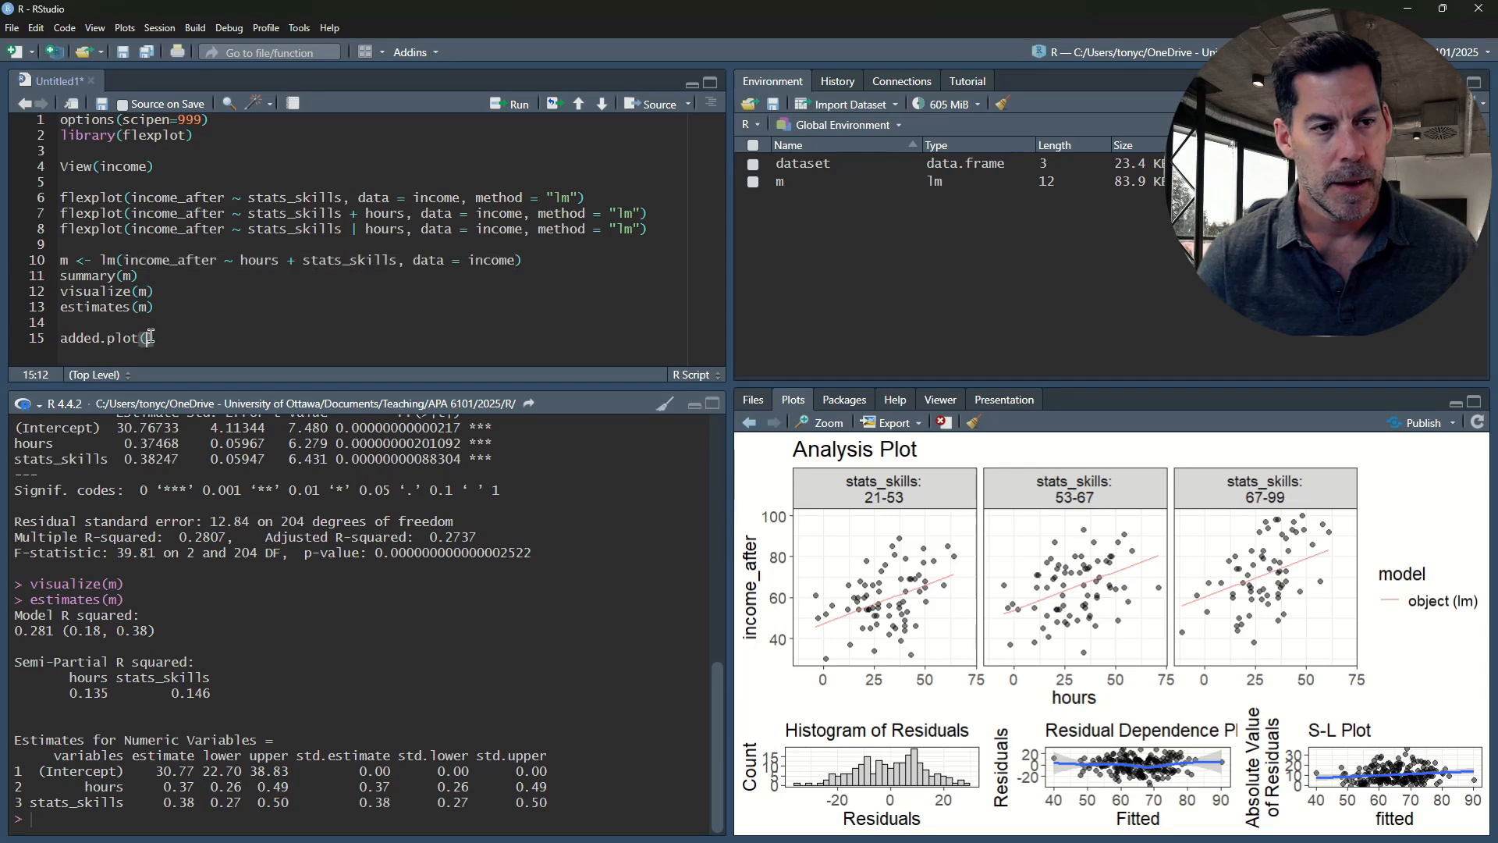
{"action": "key", "text": "ctrl+v"}
{"action": "left_click", "coordinate": [259, 338]}
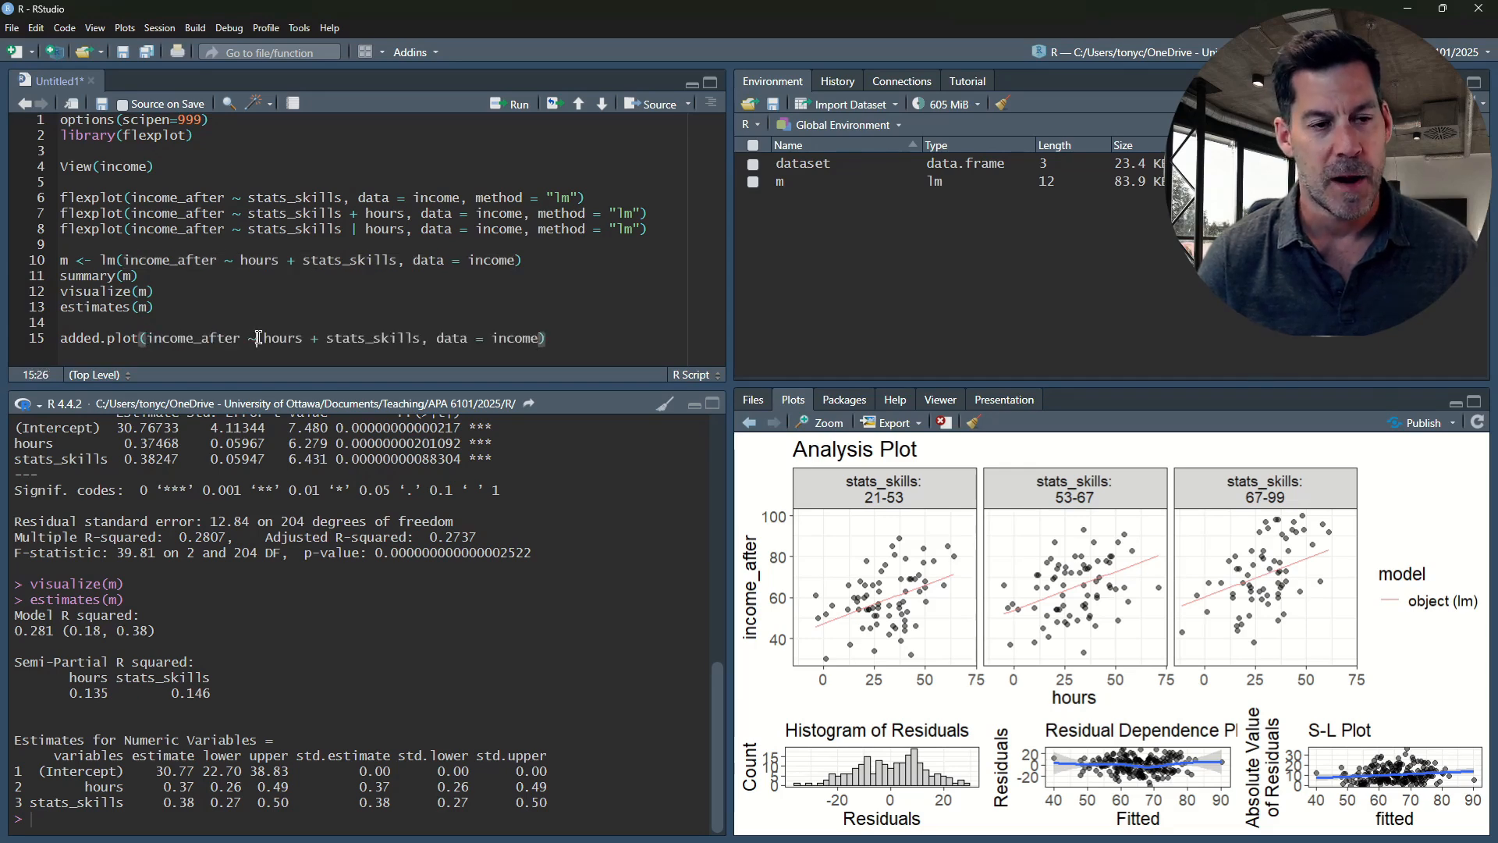
{"action": "left_click_drag", "start_coordinate": [258, 337], "coordinate": [306, 338]}
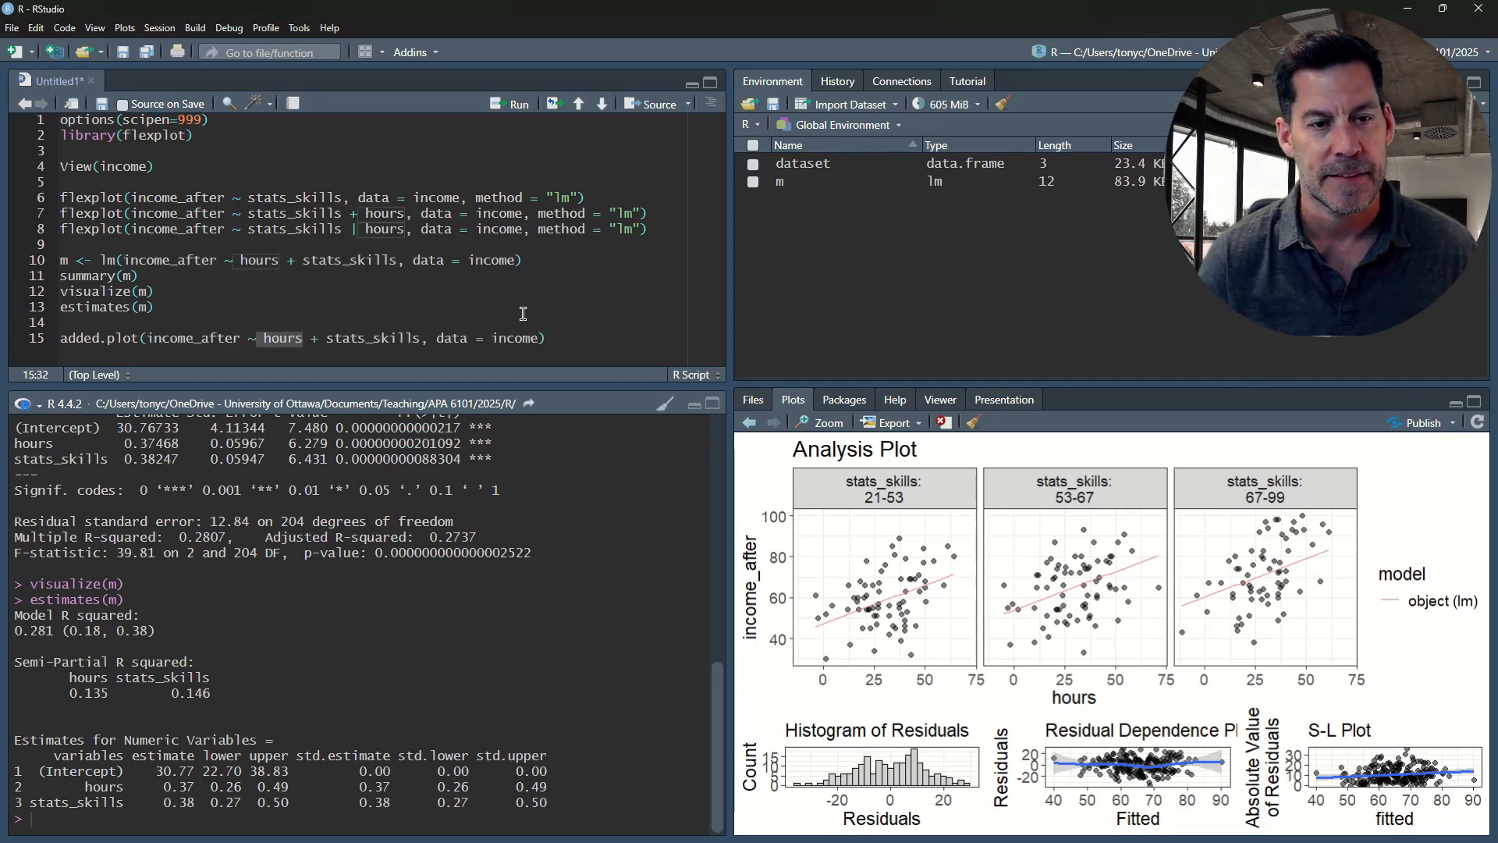
Add the argument method = "lm" to the added.plot call and run it
{"action": "left_click", "coordinate": [539, 338]}
{"action": "type", "text": ", "}
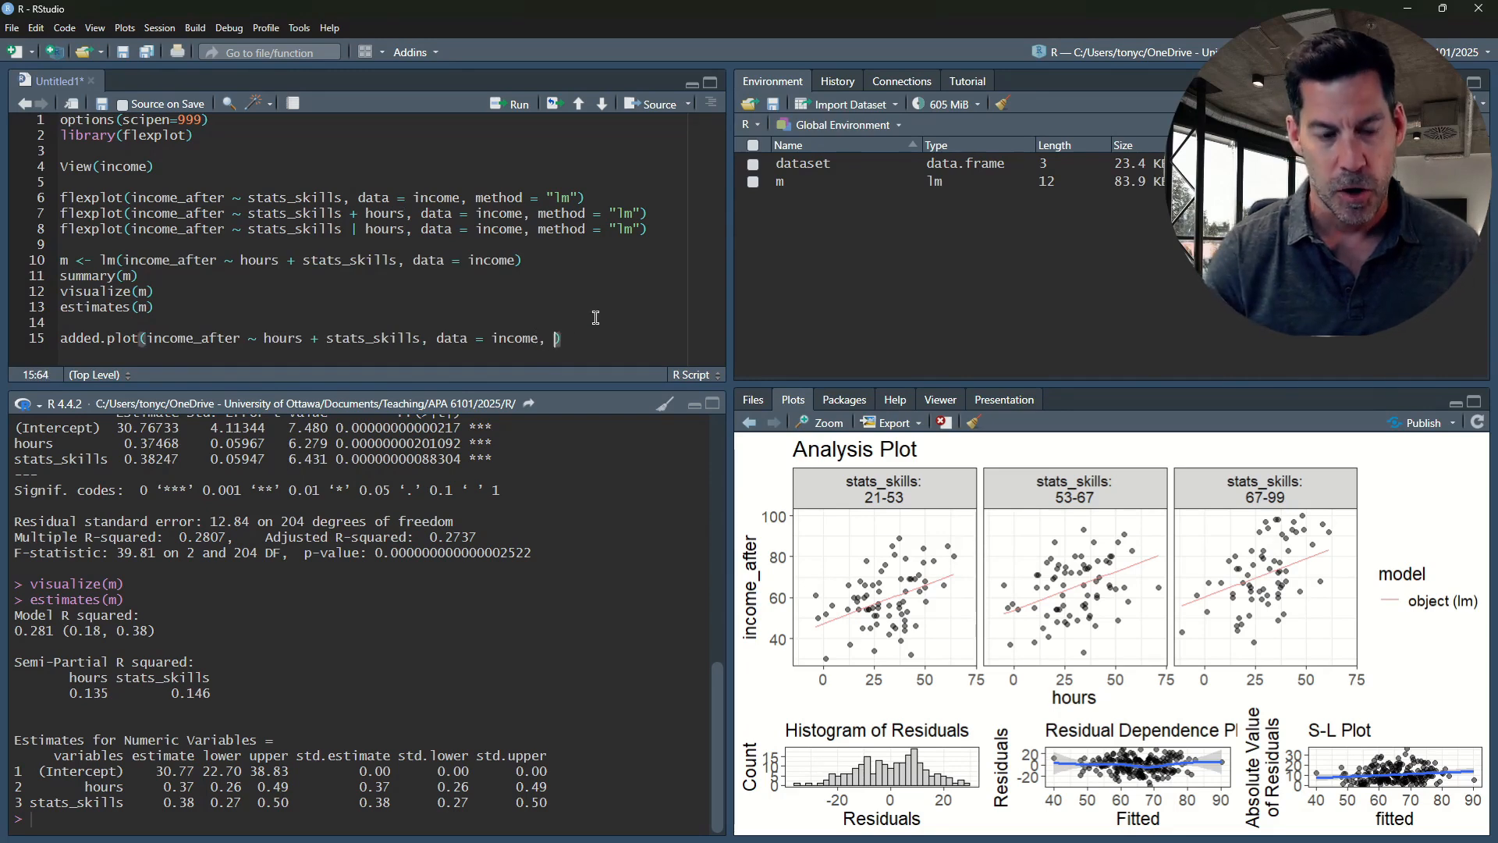
{"action": "type", "text": "method = \""}
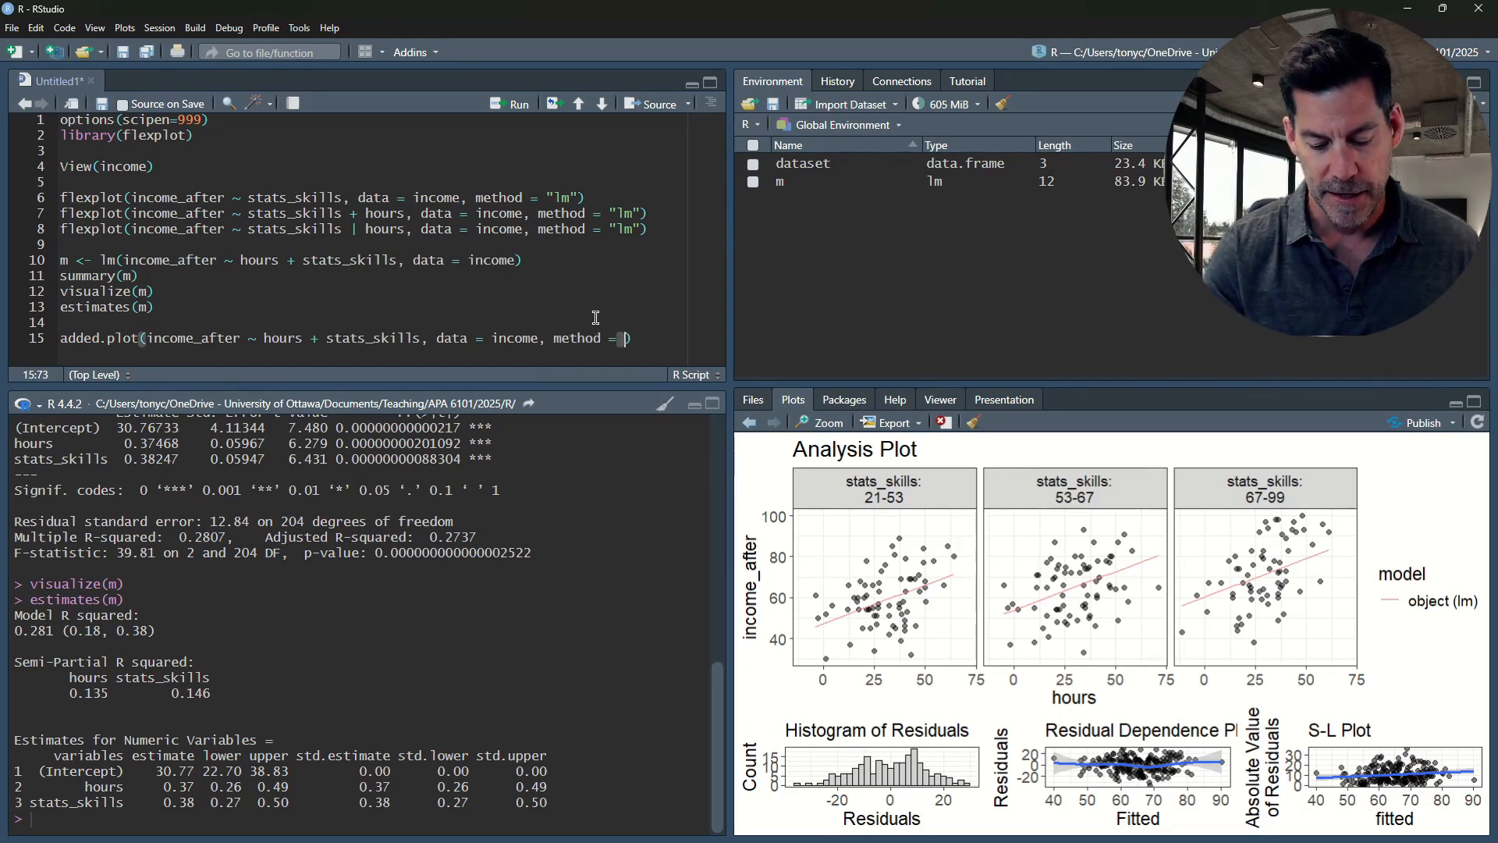
{"action": "type", "text": "lm"}
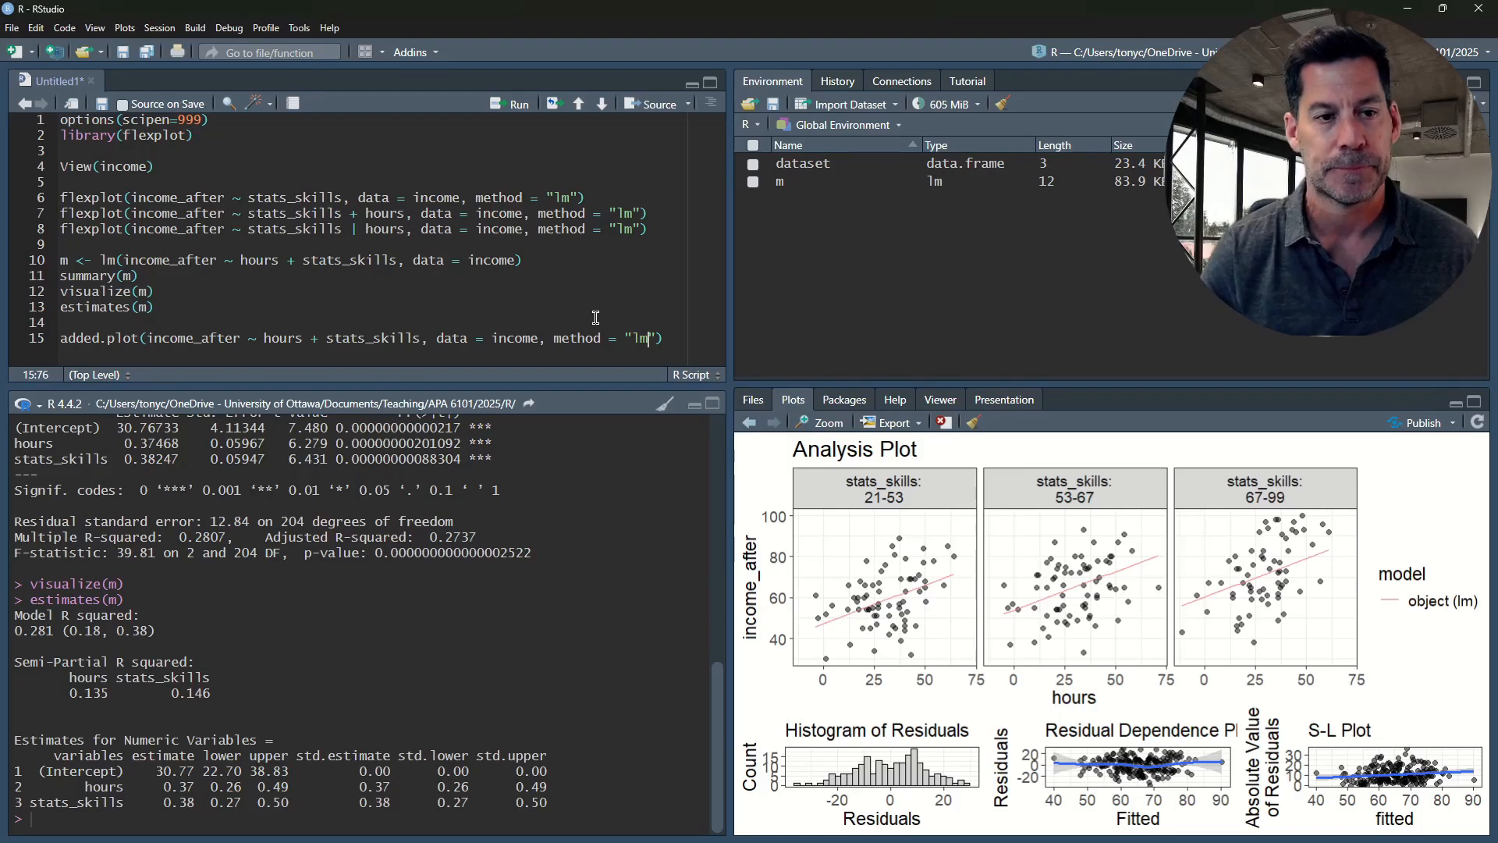
{"action": "key", "text": "ctrl+Return"}
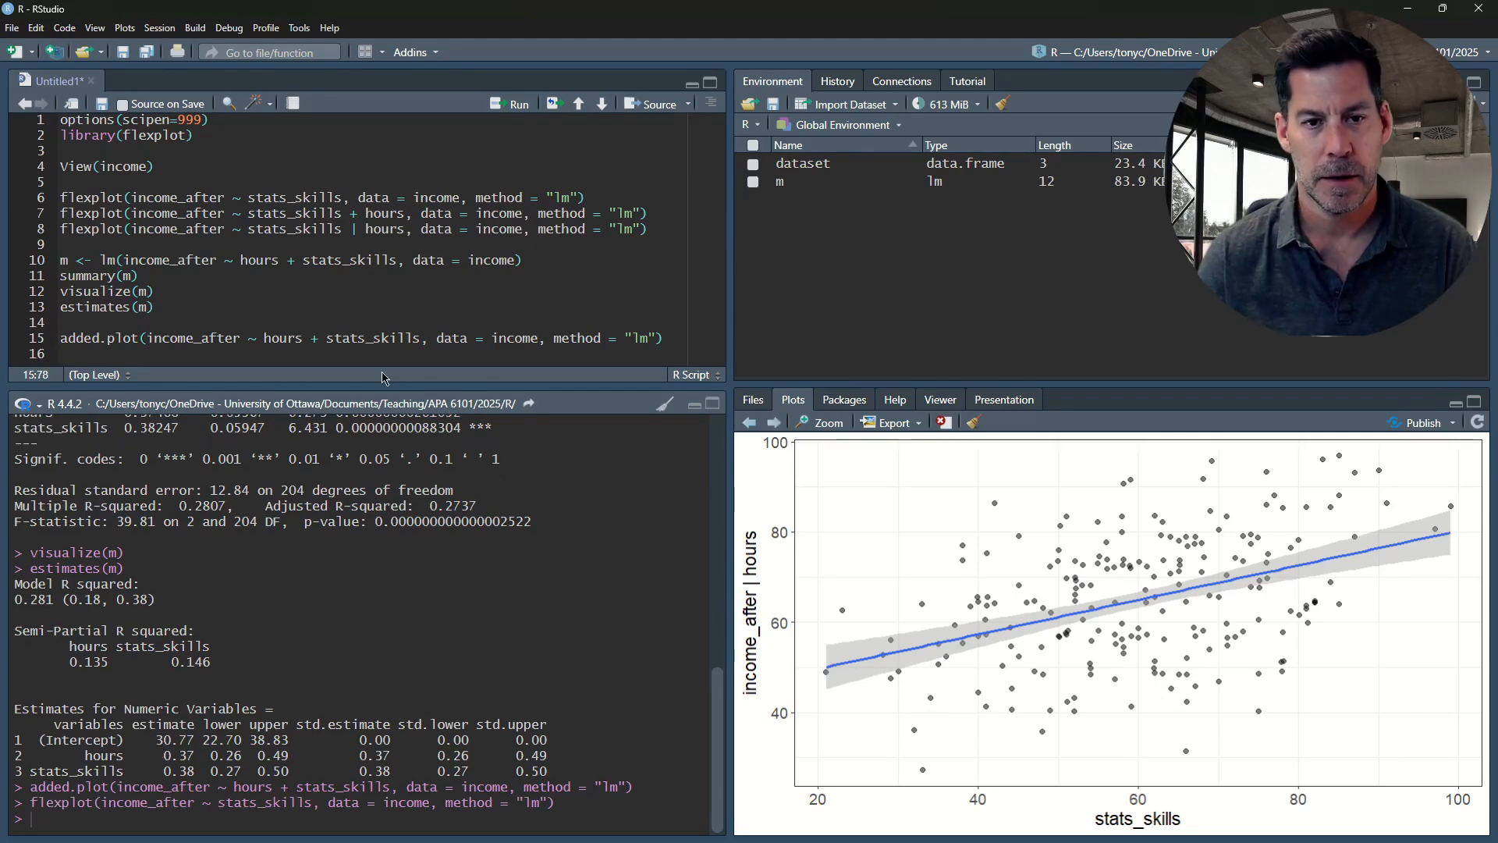
Start a flexplot call on line 17 with the formula weight.loss ~ therapy.type
{"action": "key", "text": "Return"}
{"action": "key", "text": "Return"}
{"action": "key", "text": "Return"}
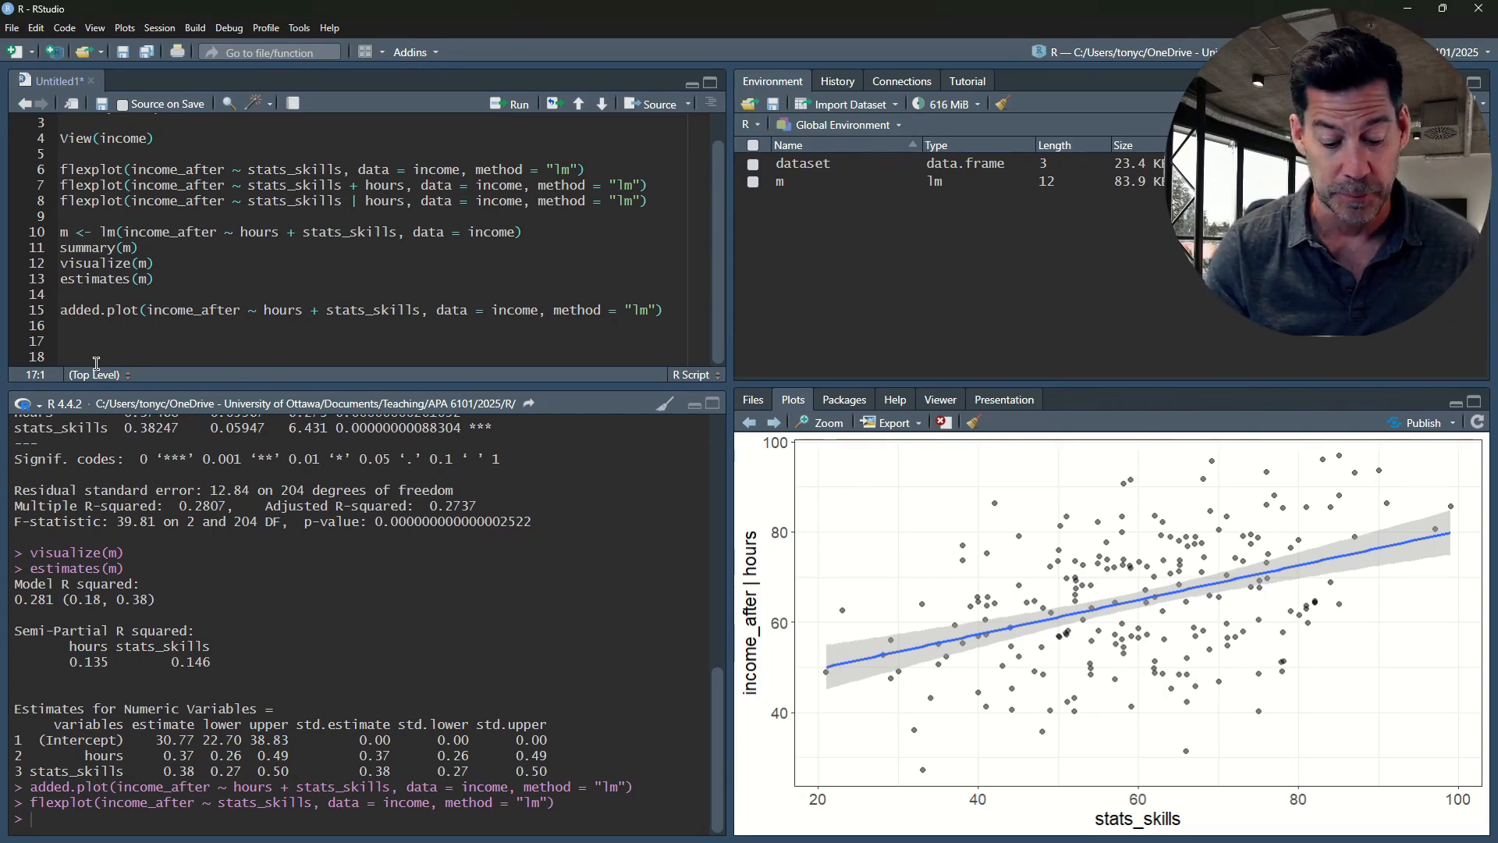
{"action": "type", "text": "flexplot(w"}
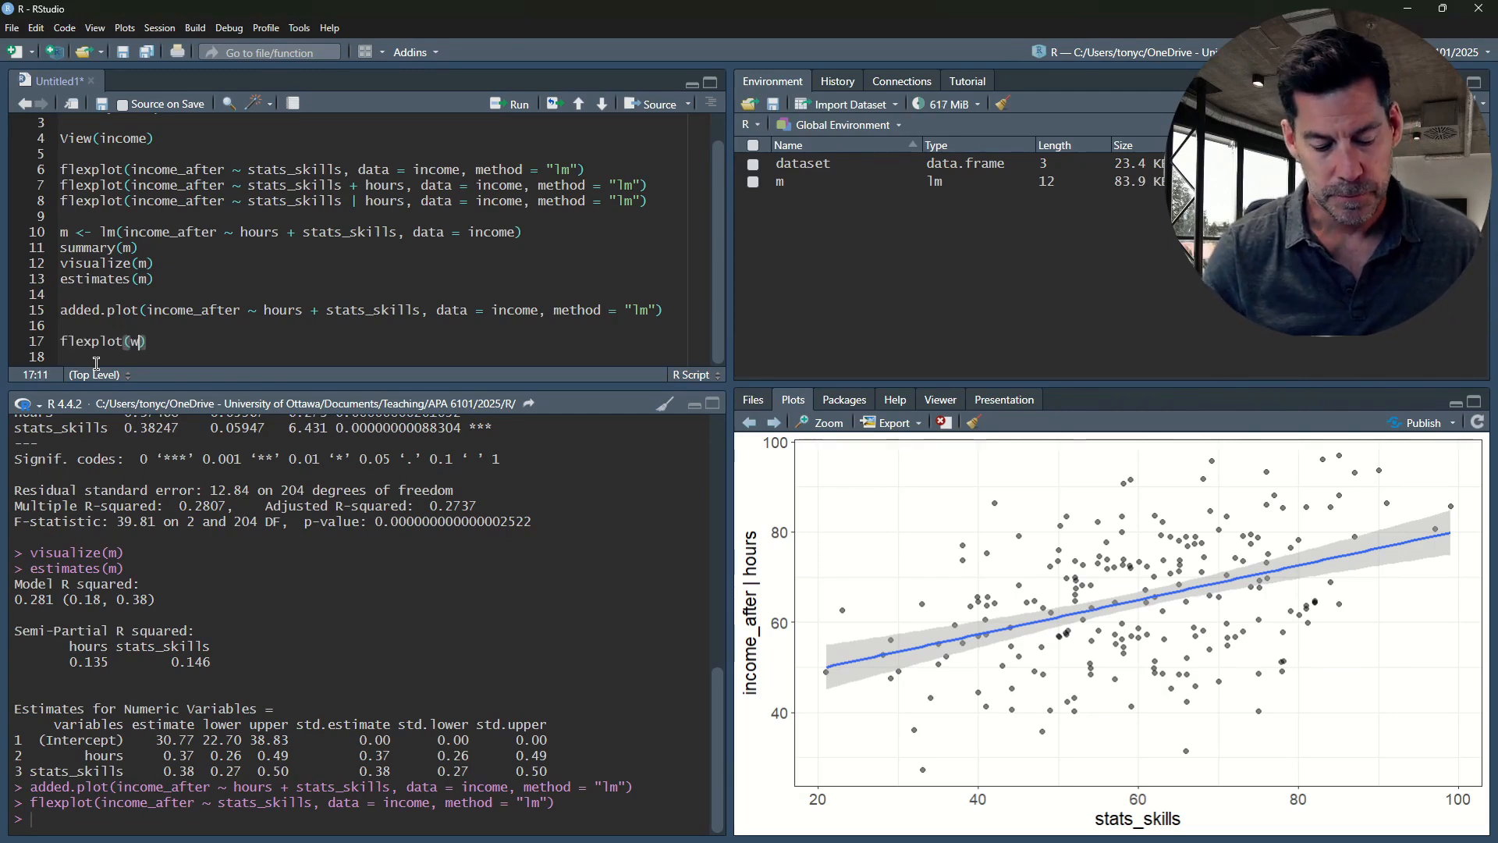
{"action": "type", "text": "eight."}
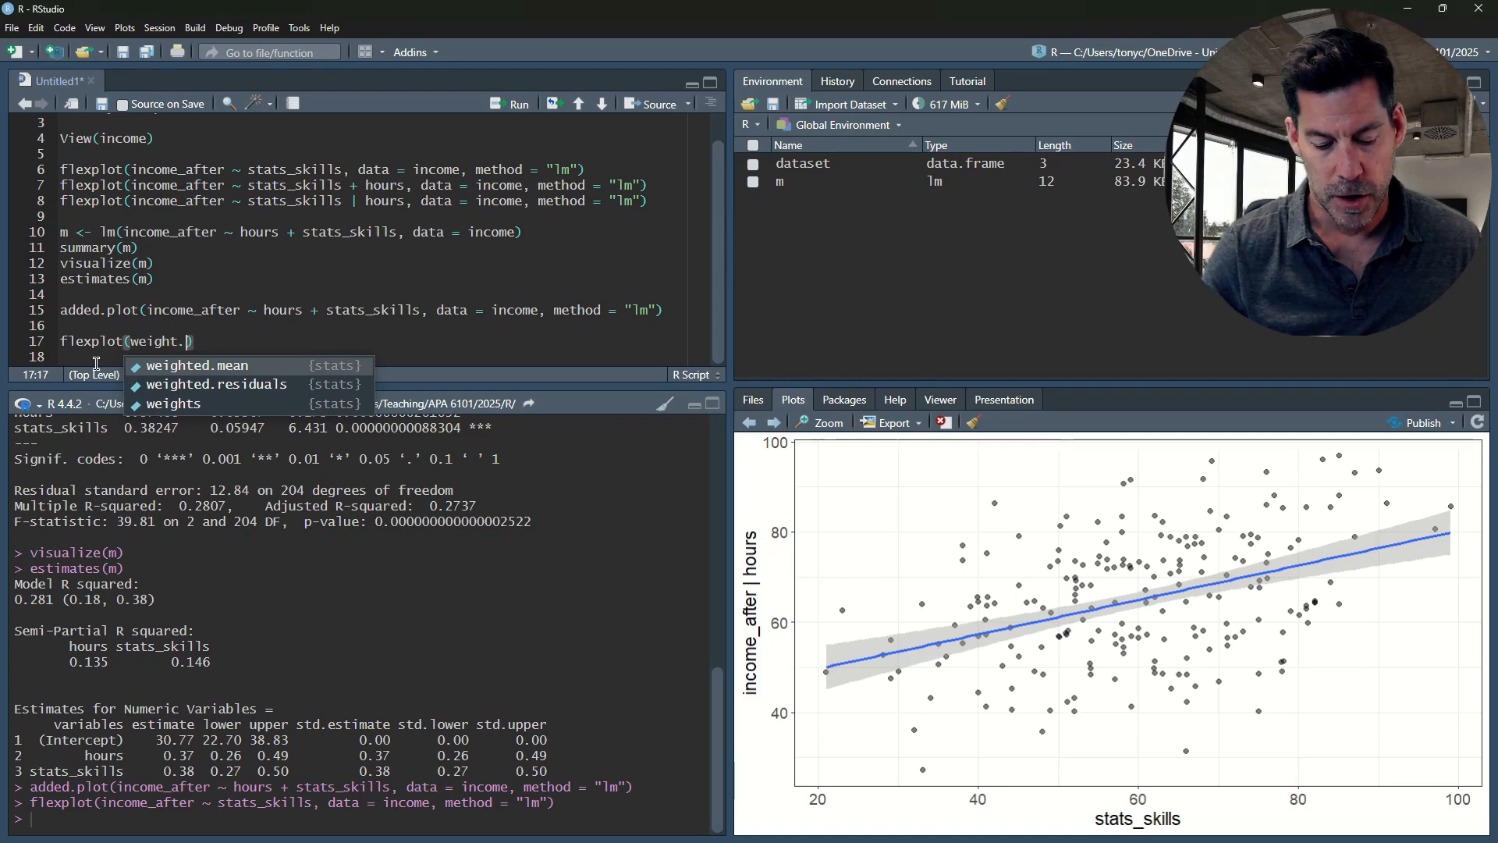
{"action": "key", "text": "Down"}
{"action": "type", "text": "loss"}
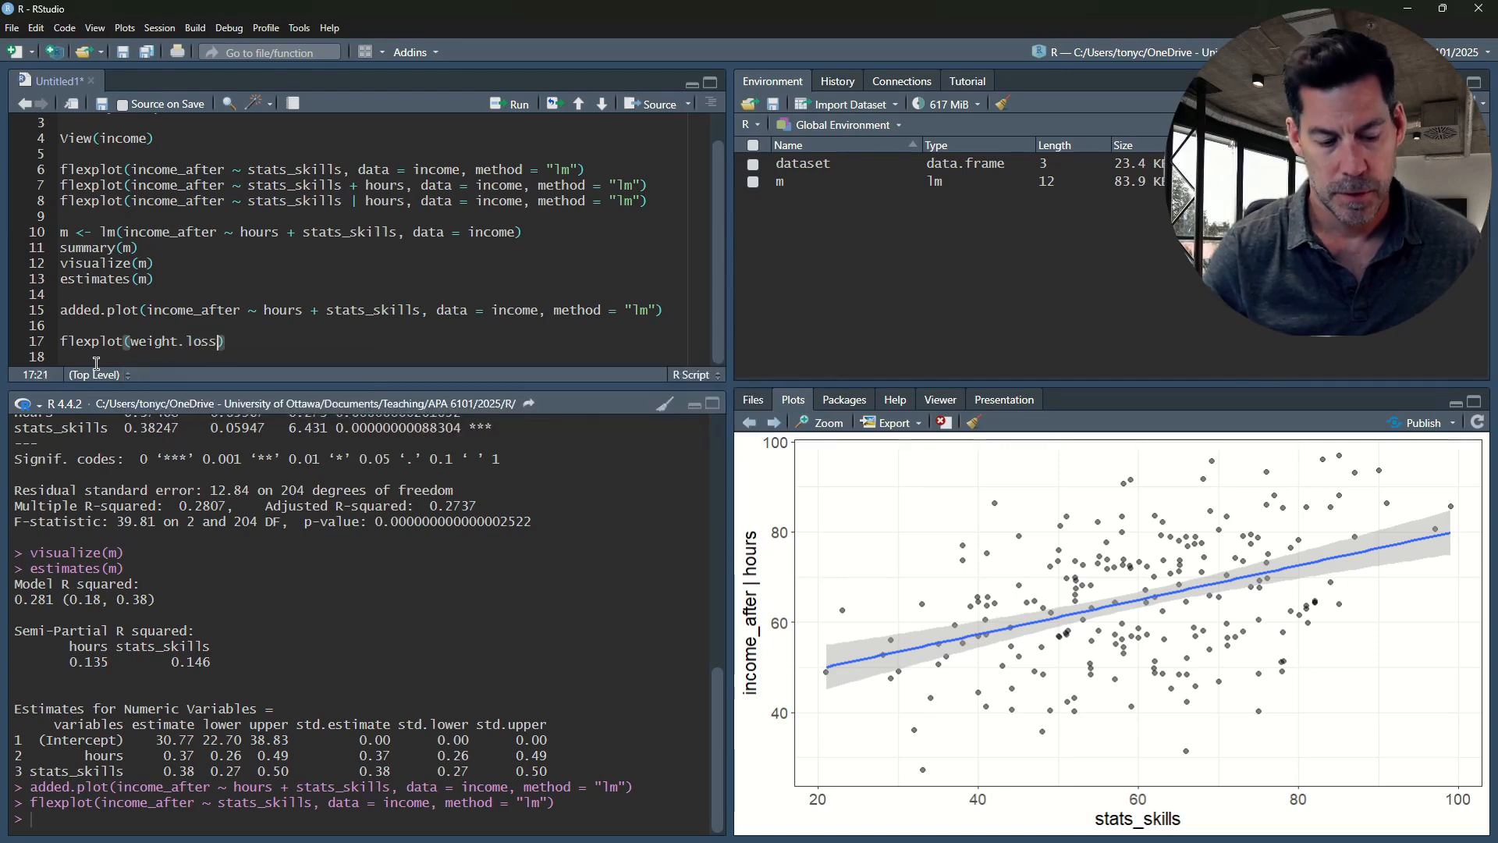
{"action": "type", "text": " ~ ther"}
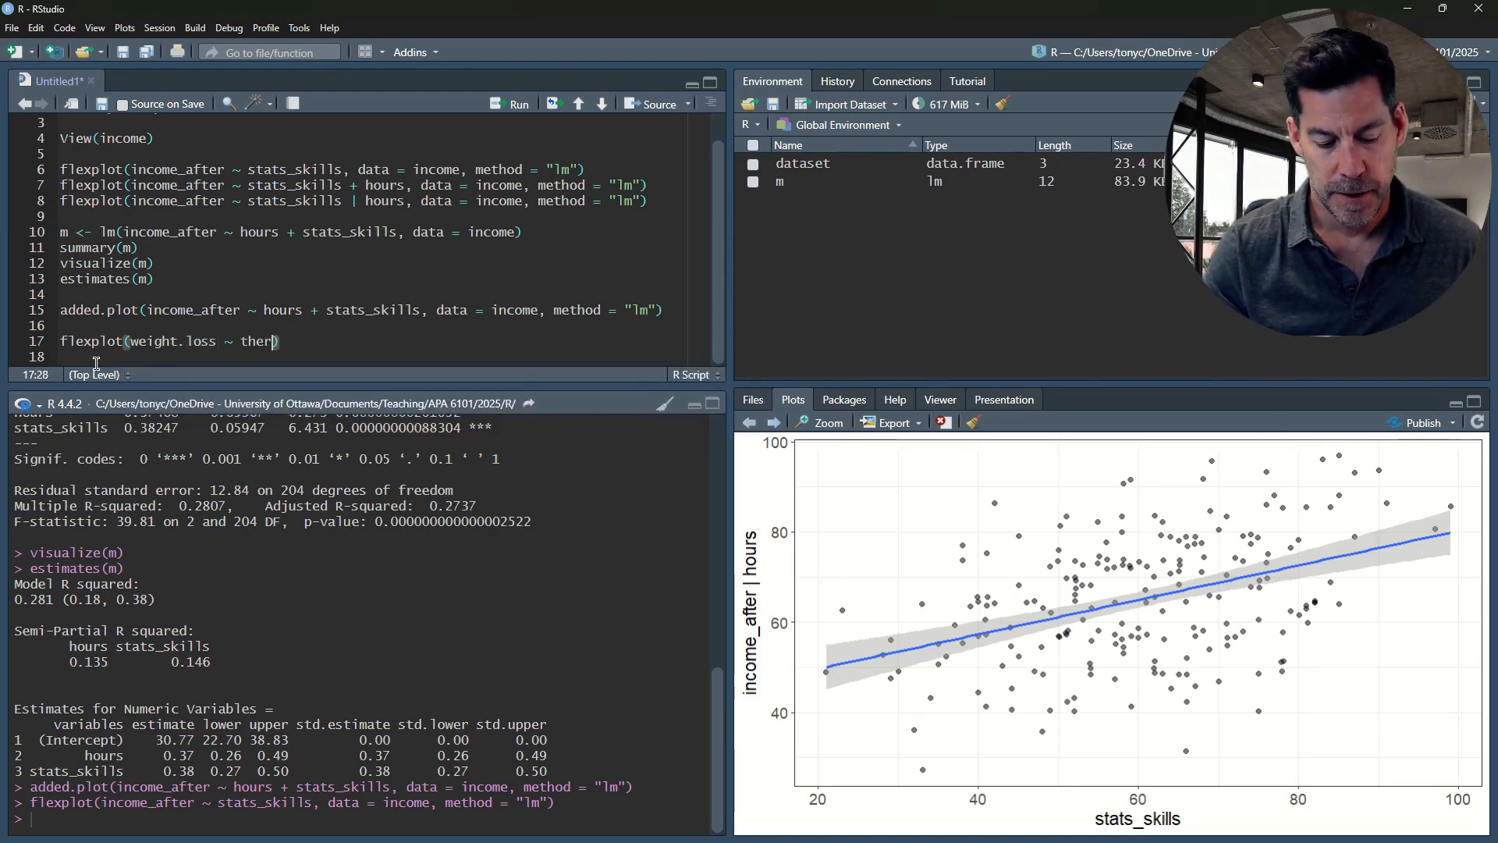
{"action": "type", "text": "apy"}
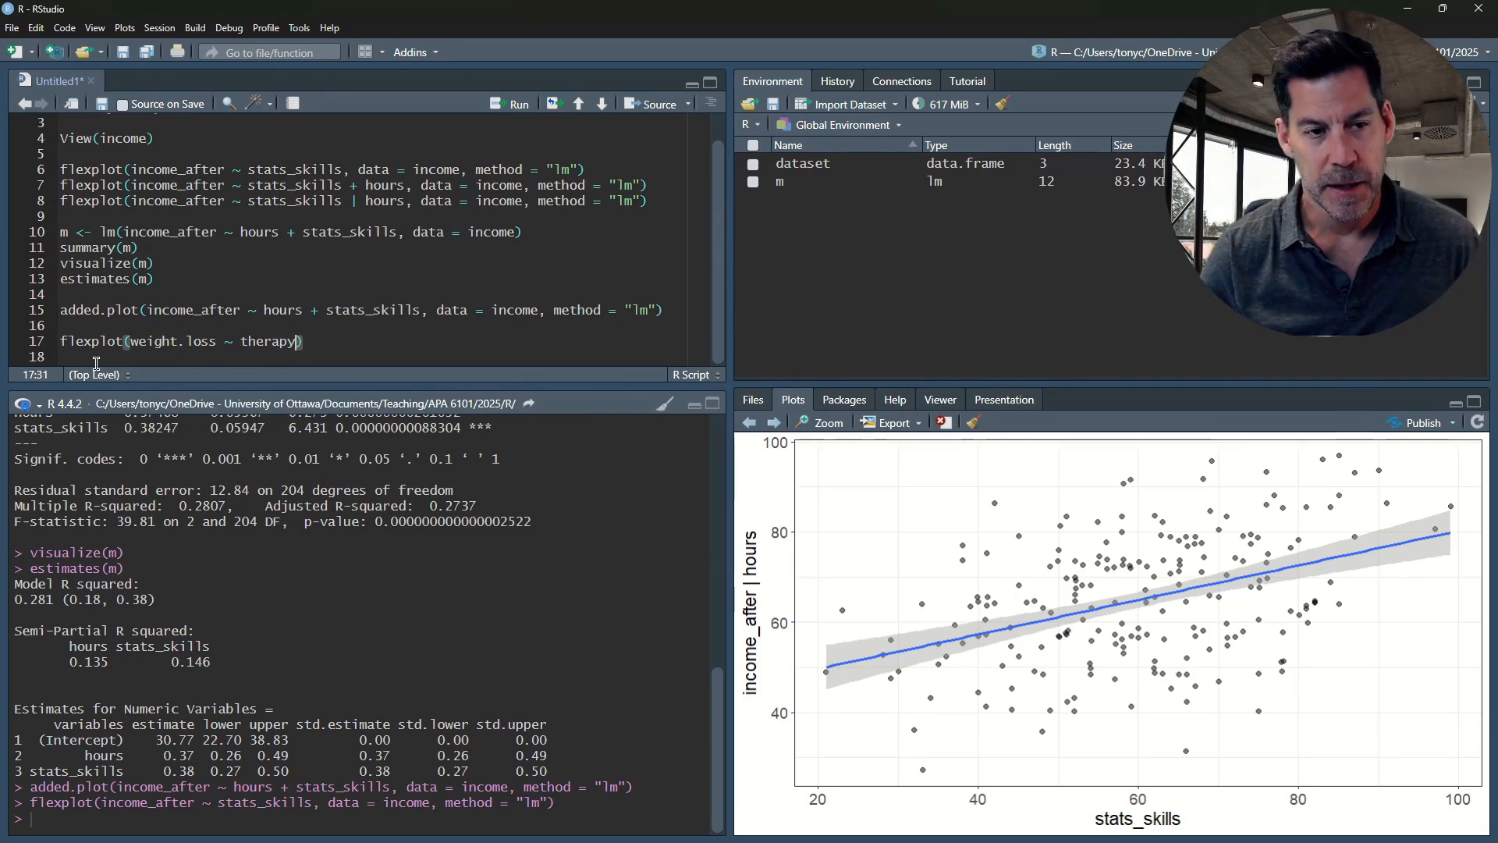
{"action": "type", "text": ".type, "}
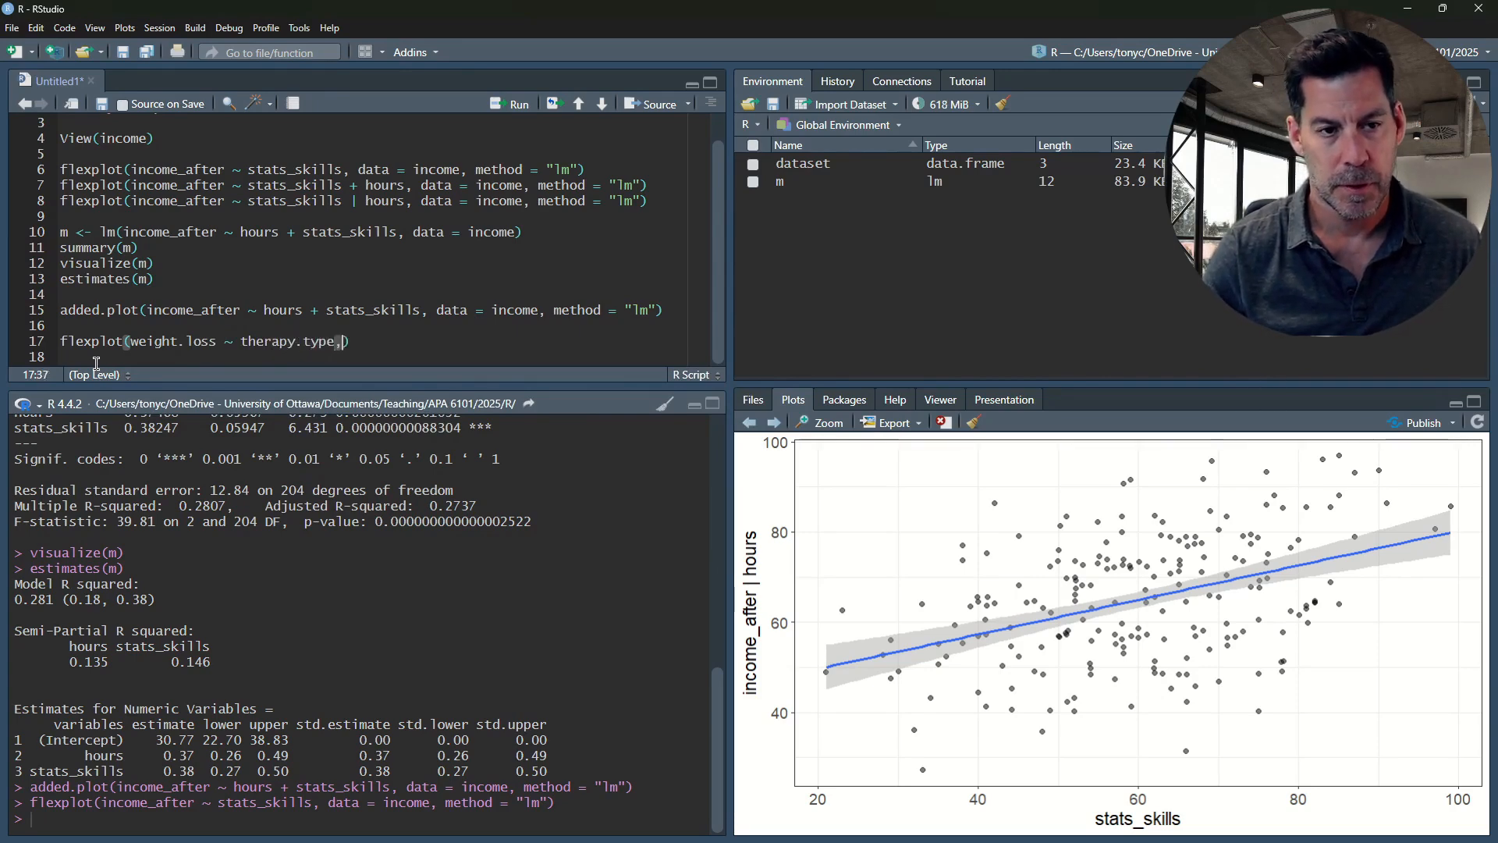
{"action": "type", "text": "data = e"}
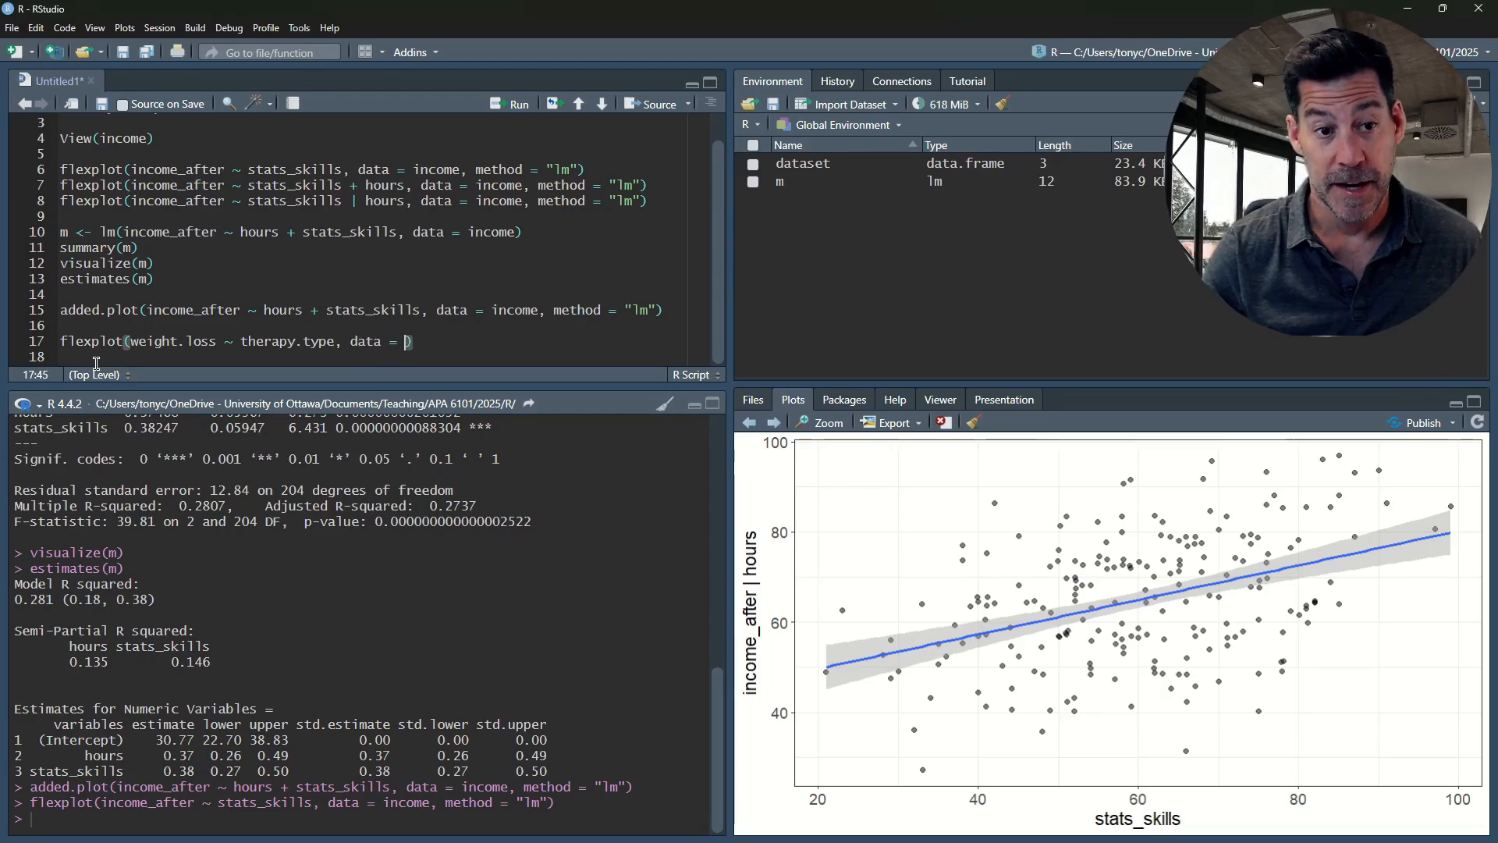
{"action": "type", "text": "xercise"}
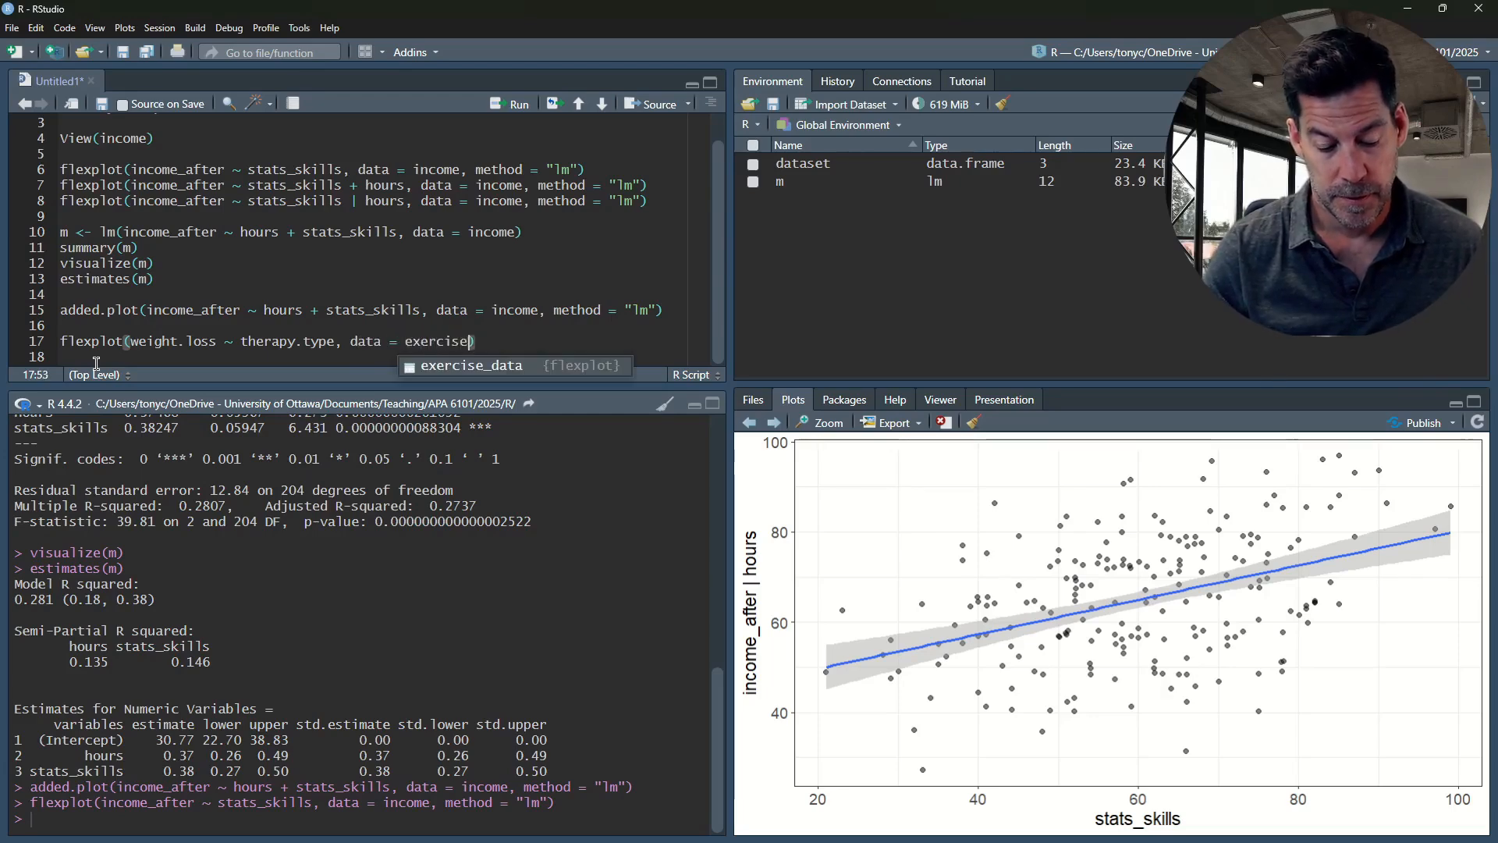
{"action": "type", "text": "_data"}
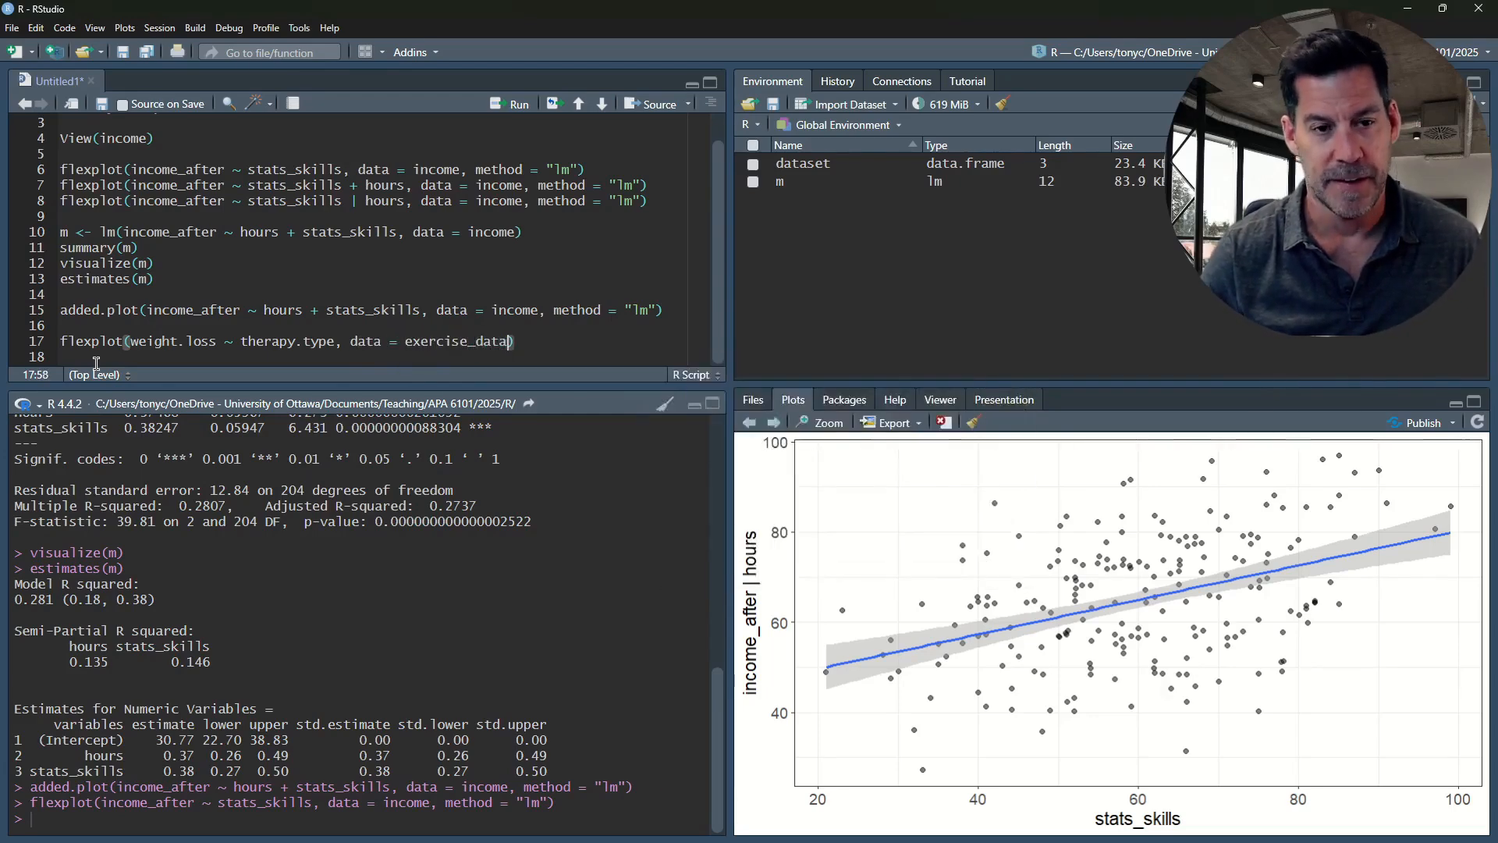
Set the data argument of the weight.loss flexplot call to exercise_data and run the line
{"action": "key", "text": "ctrl+Return"}
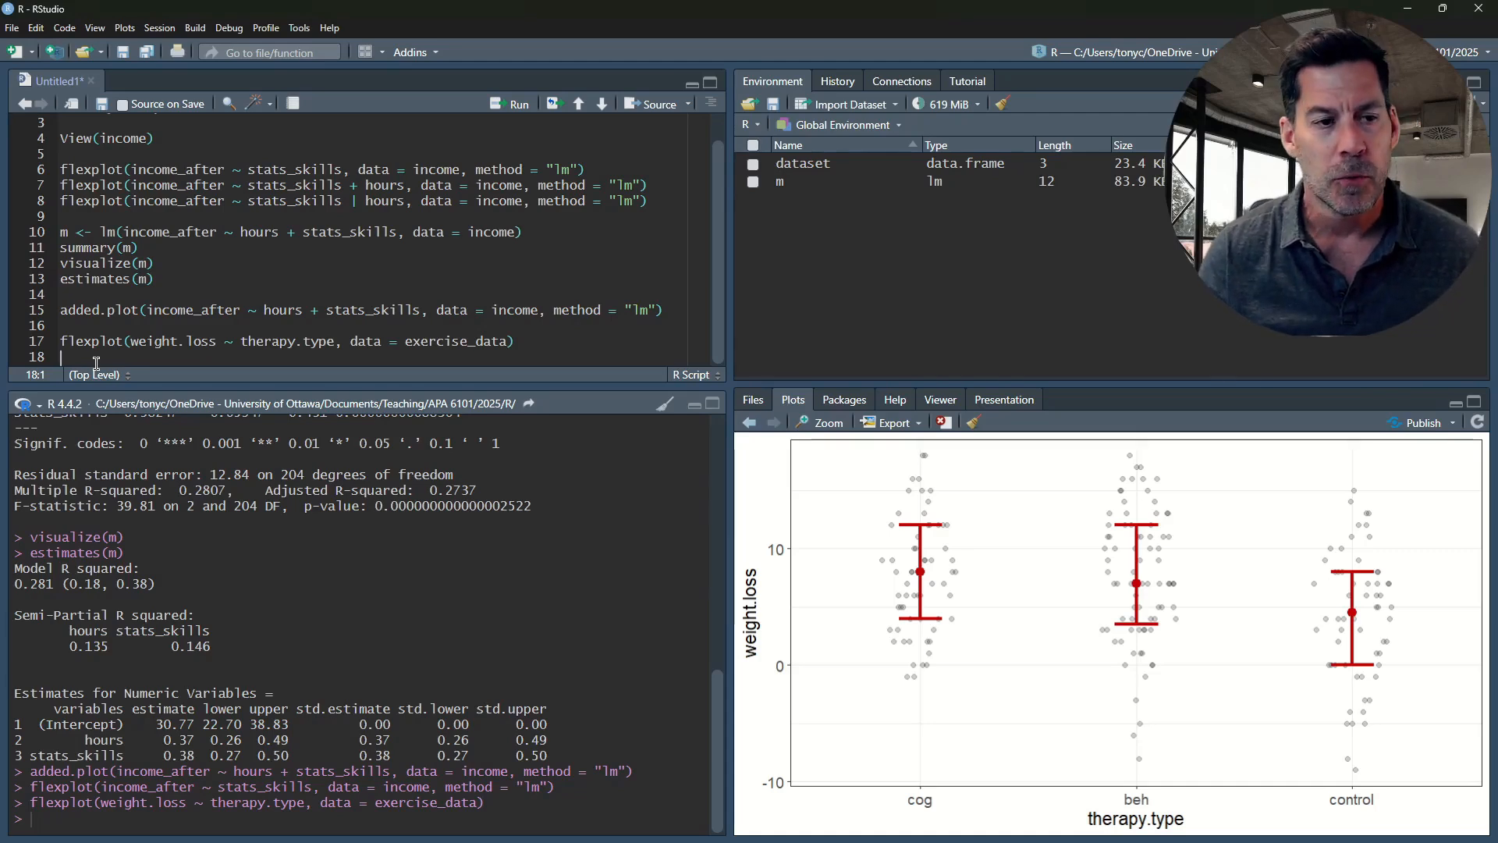
Duplicate the weight.loss flexplot line onto line 18 and change the copy's formula to weight.loss ~ motivation + therapy.type
{"action": "left_click_drag", "start_coordinate": [515, 342], "coordinate": [80, 336]}
{"action": "key", "text": "ctrl+c"}
{"action": "key", "text": "Right"}
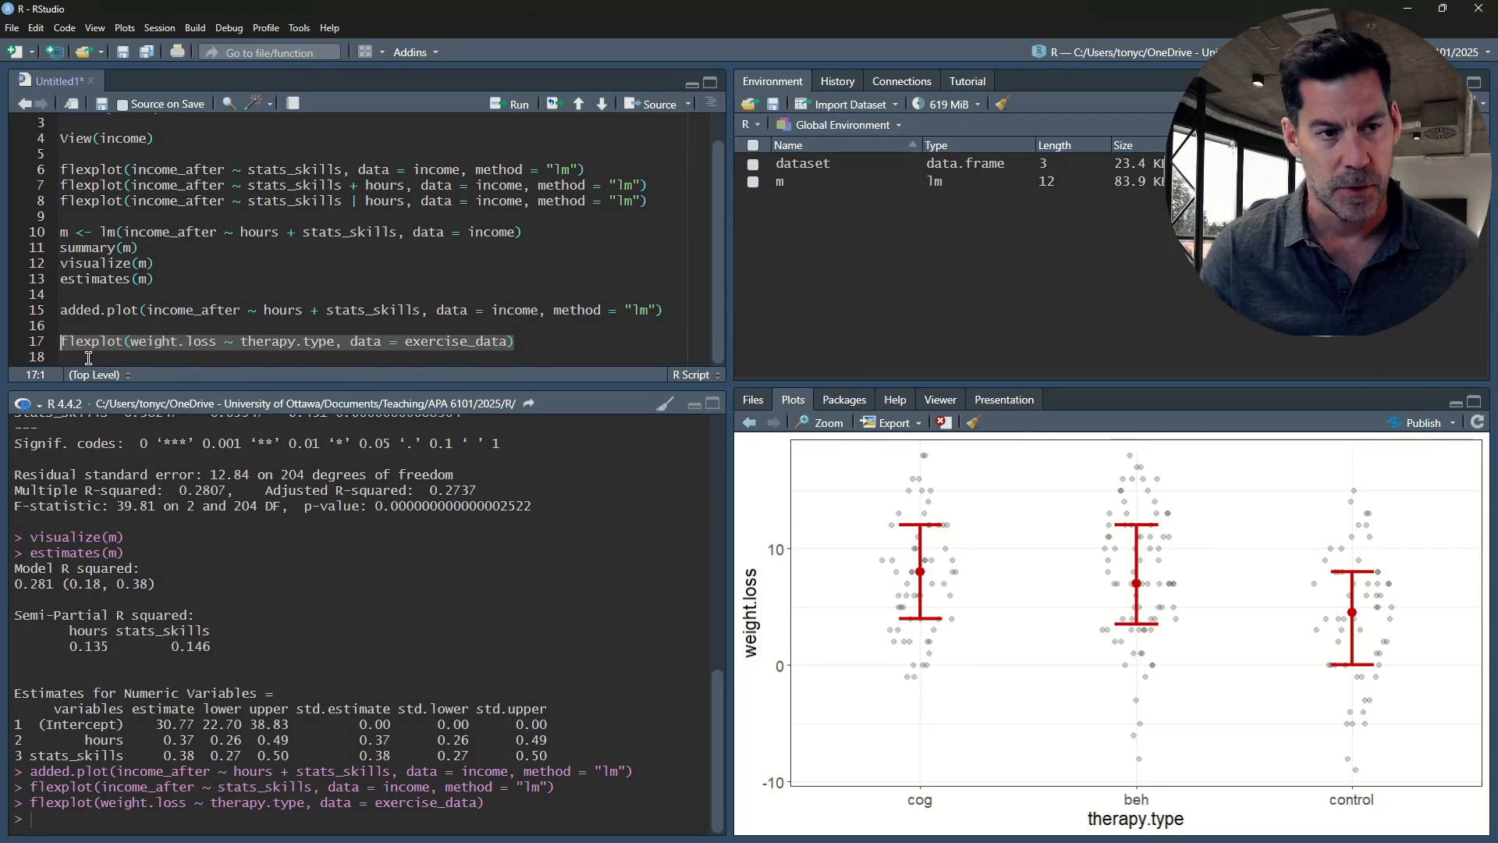
{"action": "key", "text": "ctrl+v"}
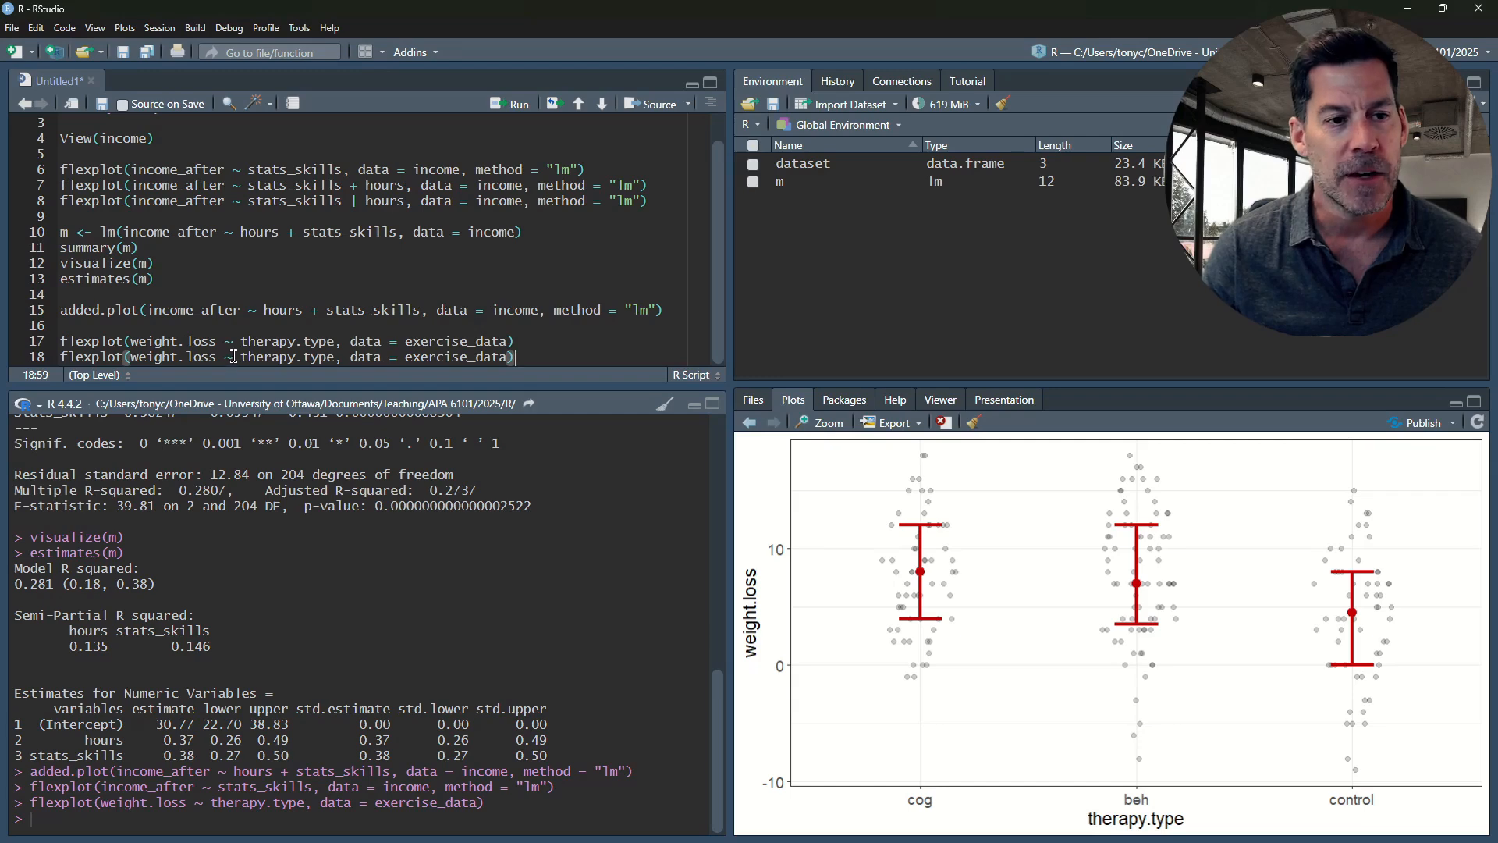
{"action": "left_click", "coordinate": [238, 356]}
{"action": "type", "text": "motiv"}
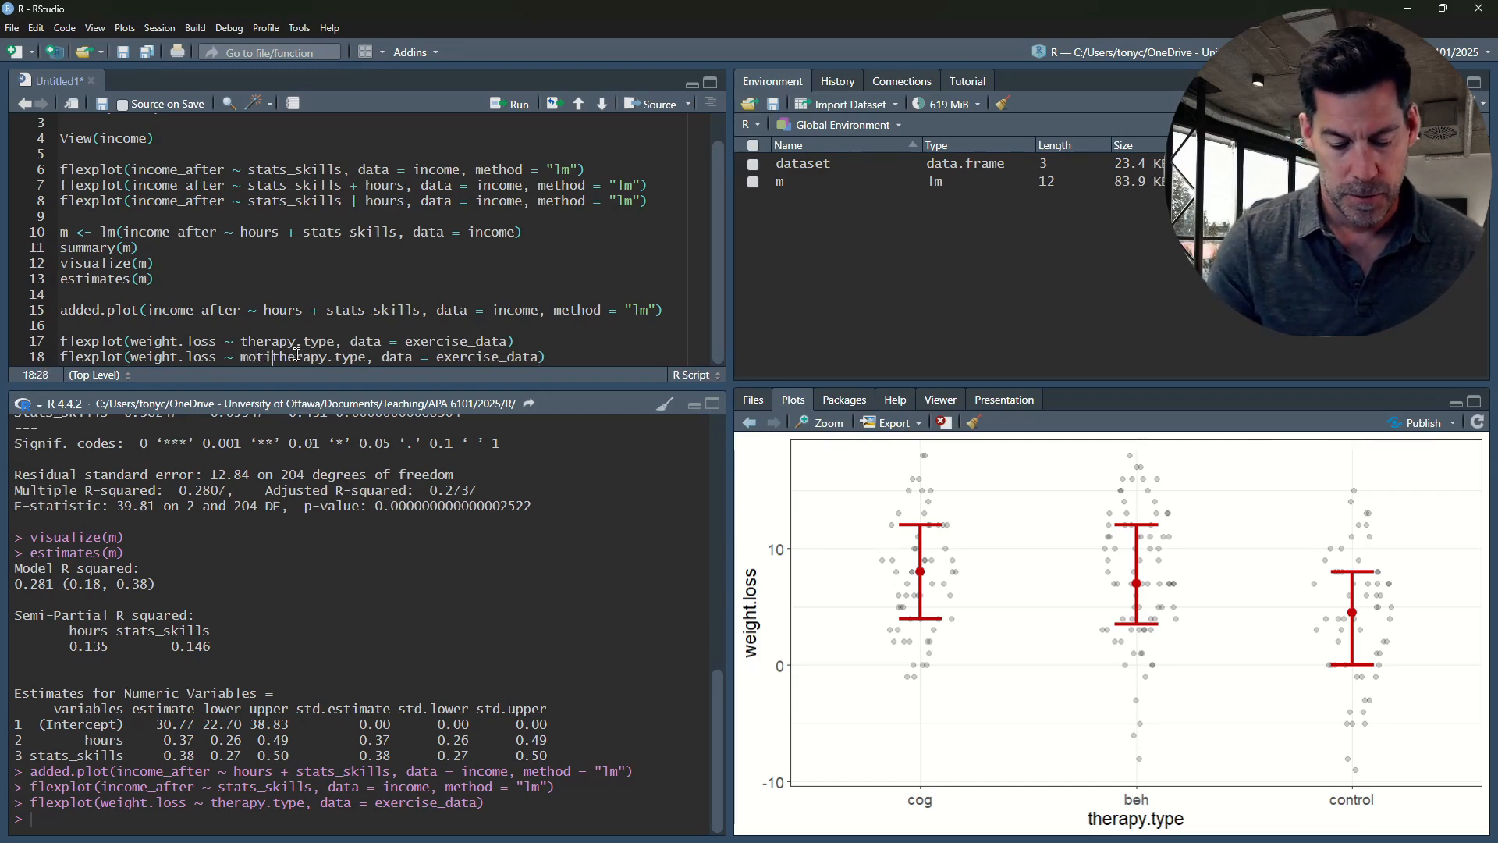
{"action": "type", "text": "ation "}
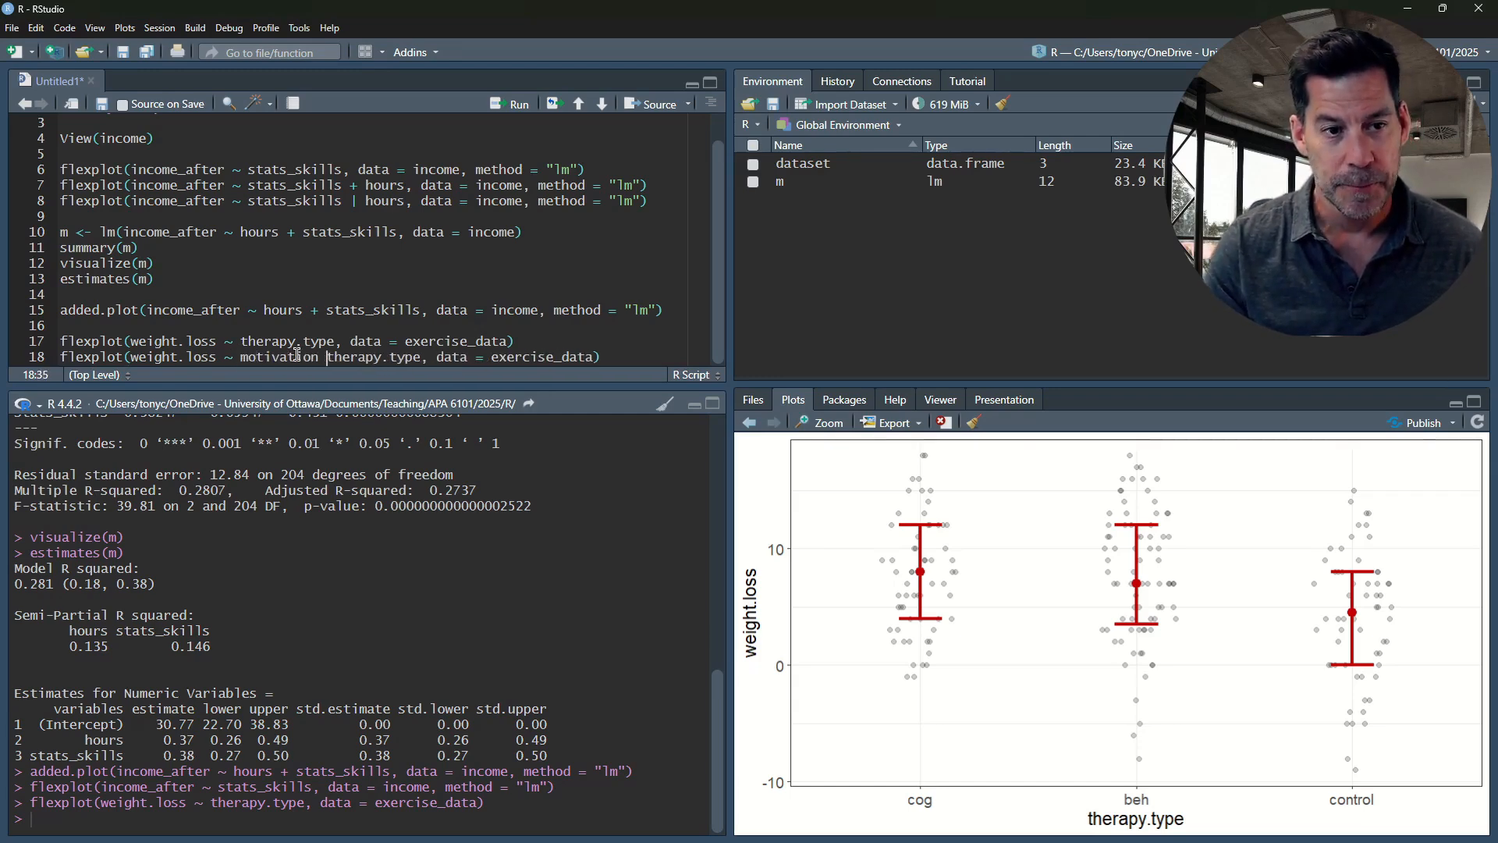
{"action": "type", "text": "+"}
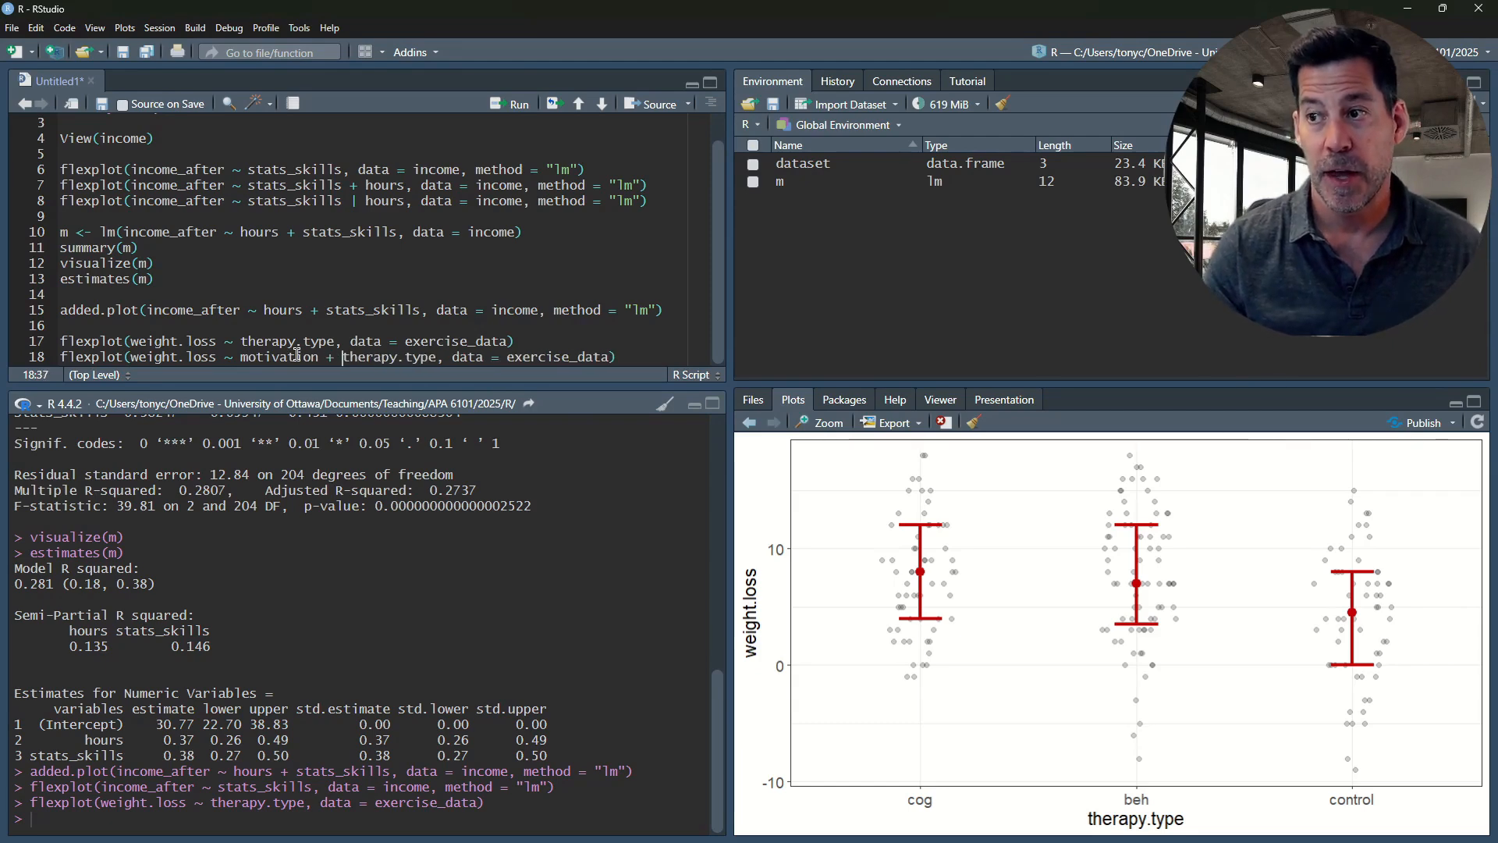
Add method = "lm" to the flexplot call with motivation and therapy.type, and run it
{"action": "left_click", "coordinate": [696, 358]}
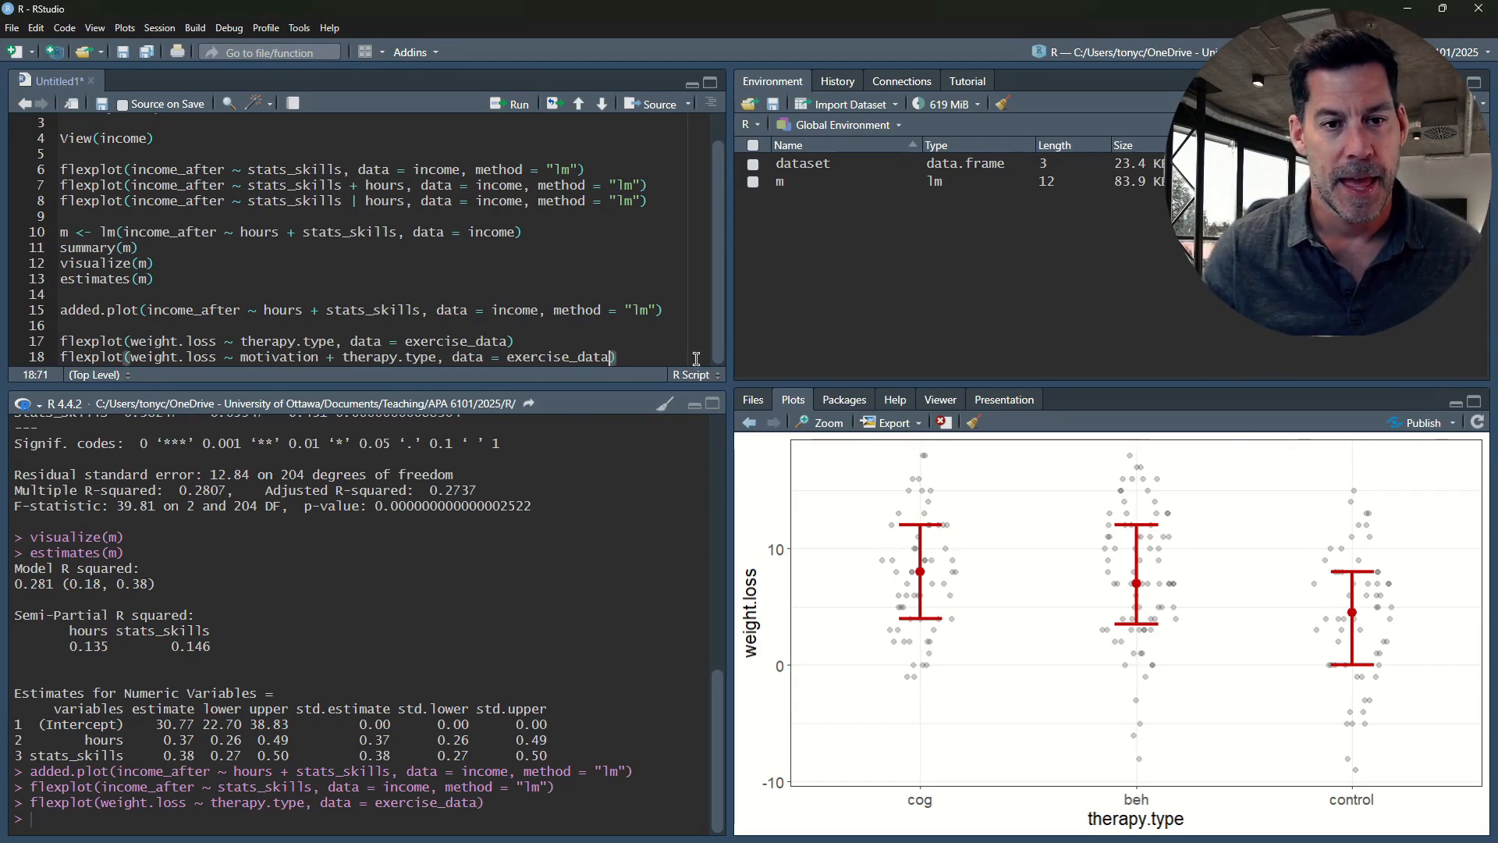
{"action": "type", "text": ", "}
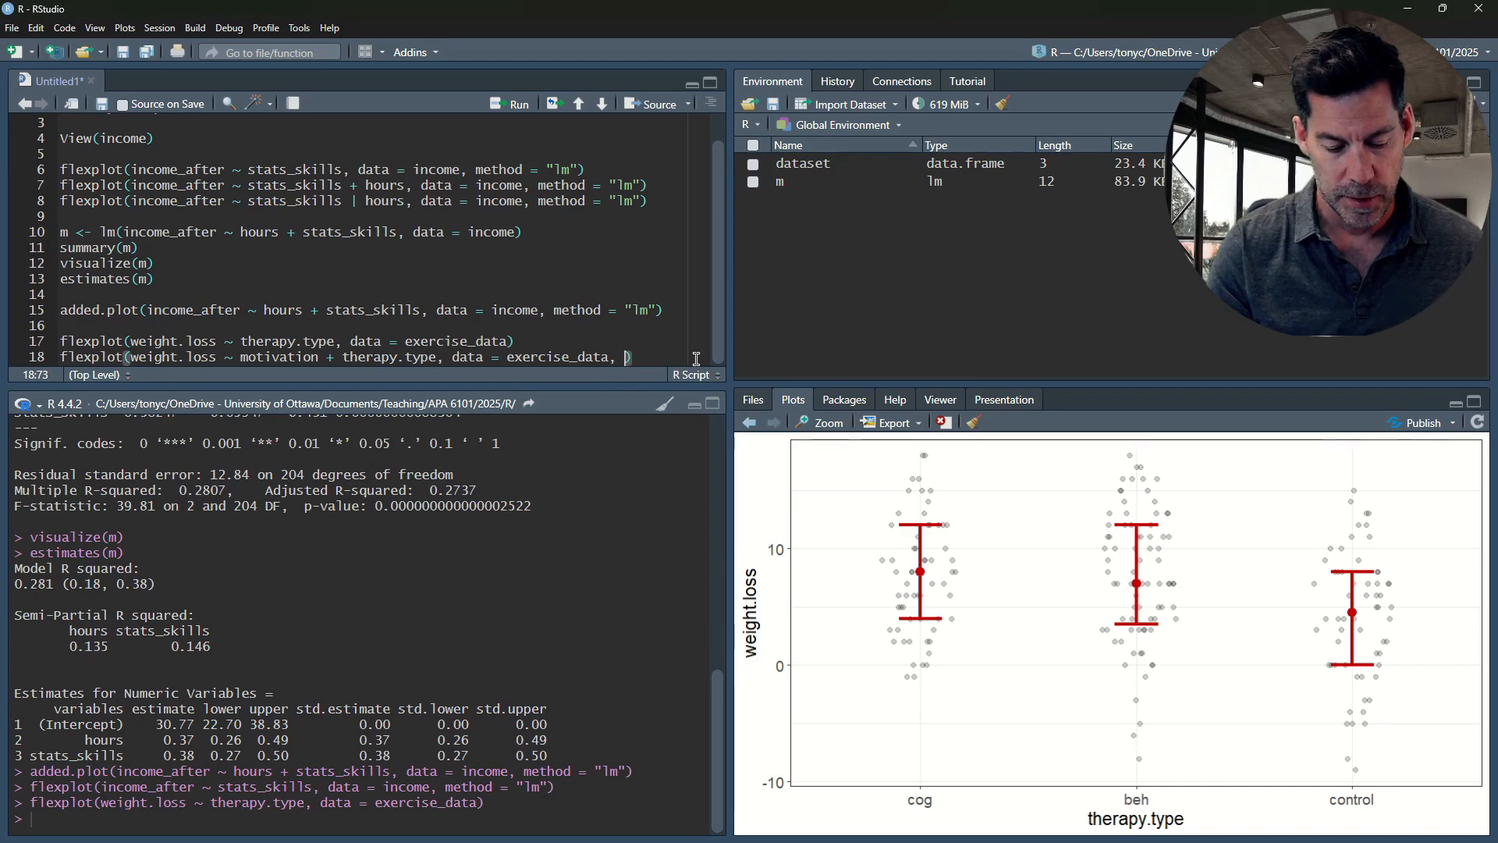
{"action": "type", "text": "method = "}
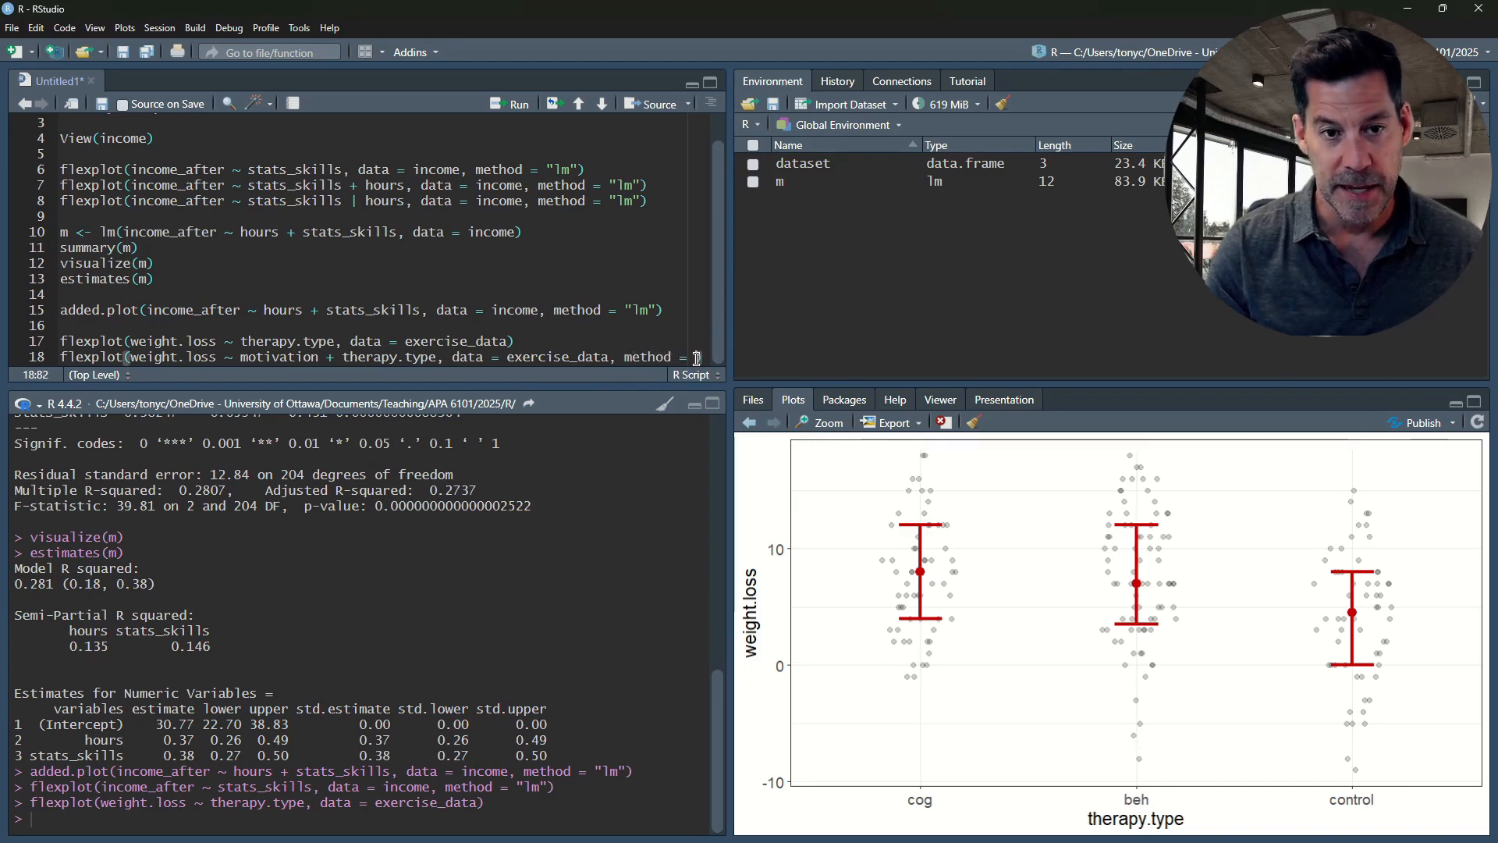
{"action": "type", "text": "\"lm\""}
{"action": "key", "text": "ctrl+Return"}
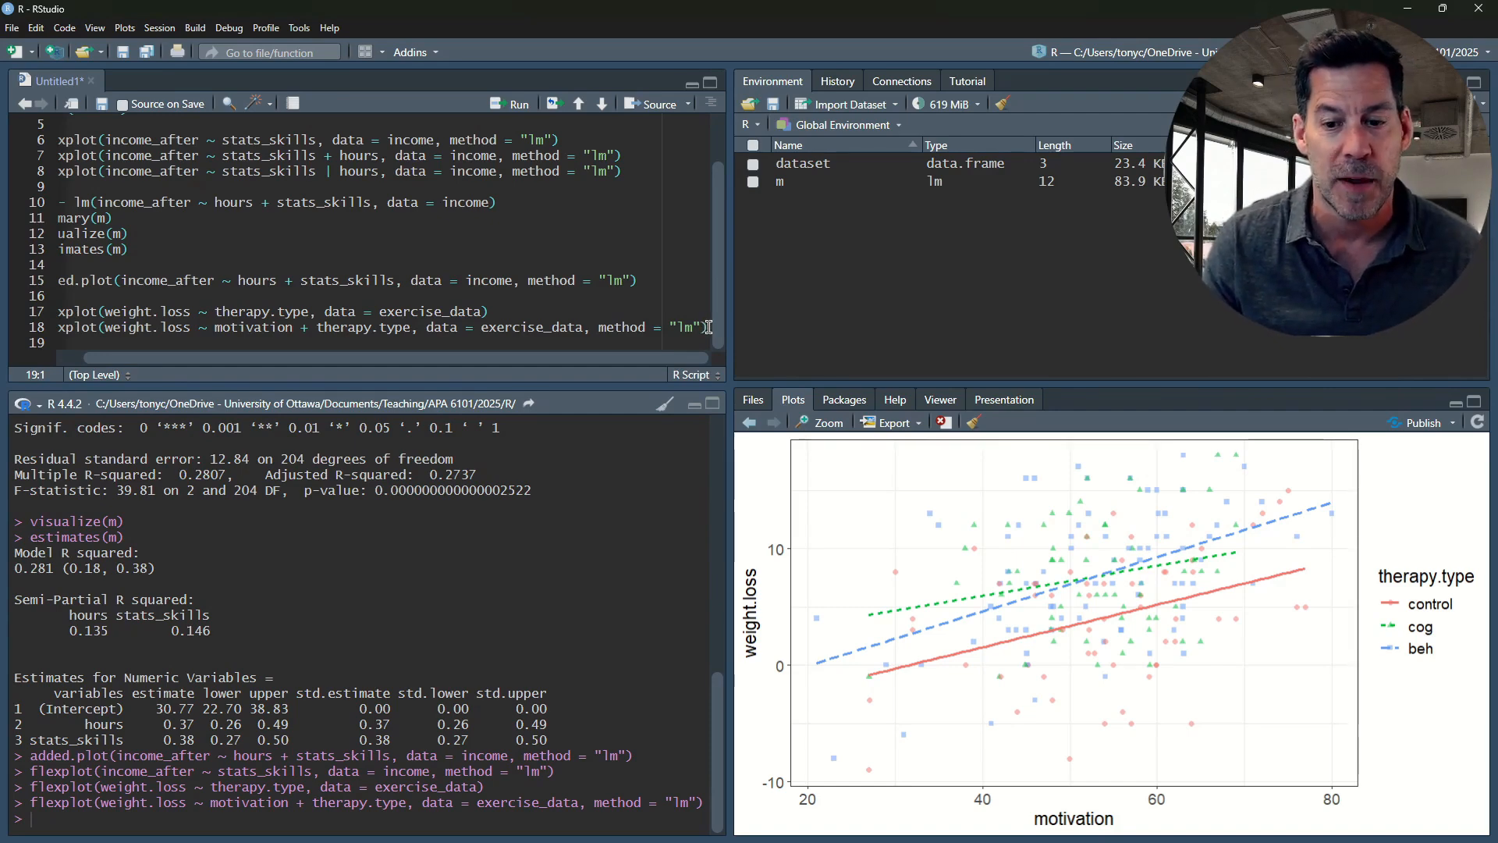
{"action": "left_click", "coordinate": [708, 327]}
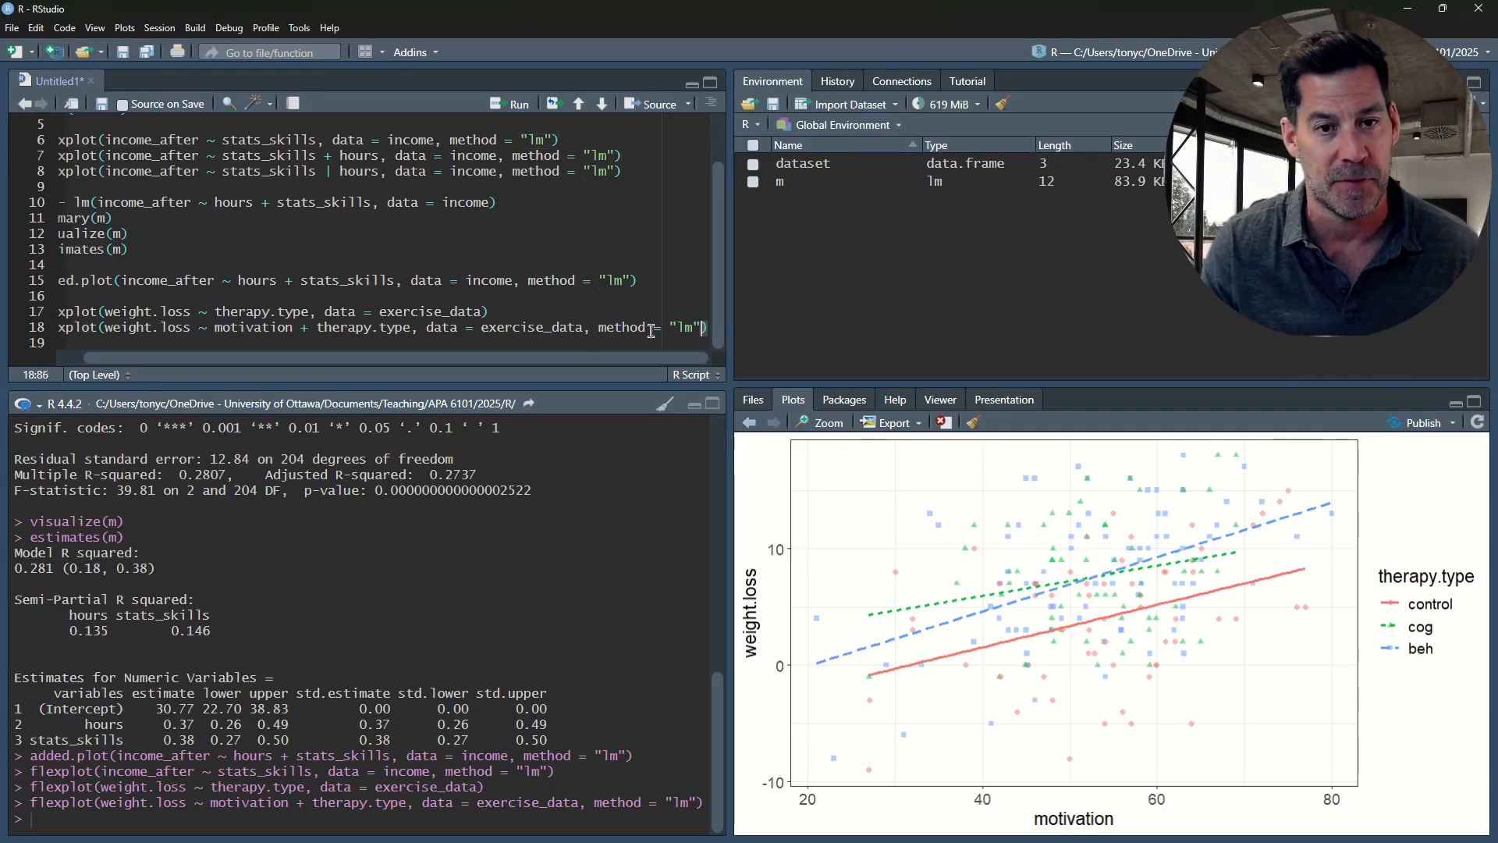
{"action": "left_click_drag", "start_coordinate": [651, 331], "coordinate": [259, 309]}
{"action": "left_click", "coordinate": [226, 341]}
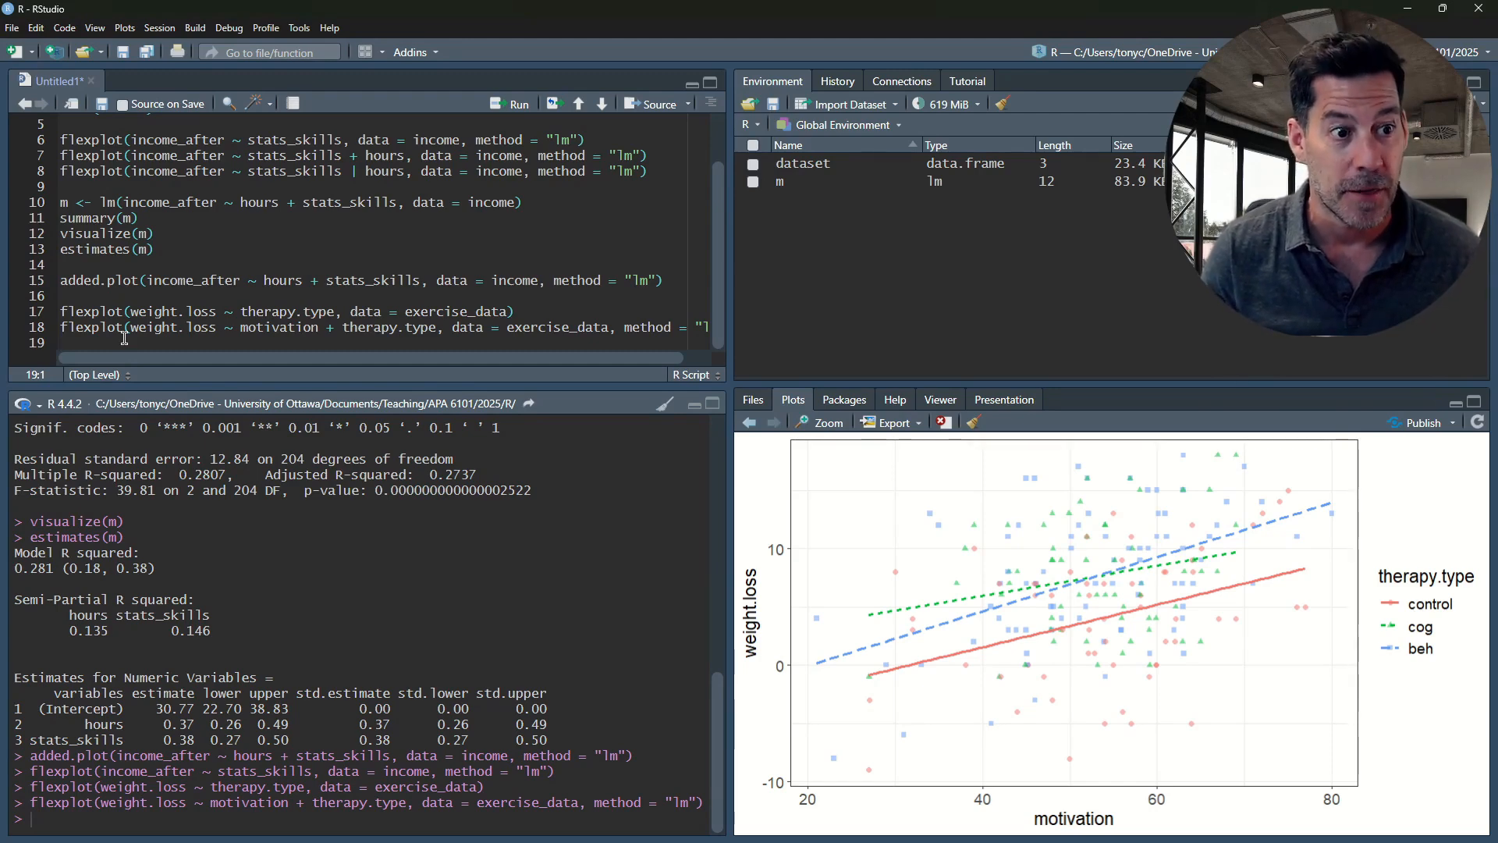
Start an empty lm() call assigned to m on line 20, leaving a blank line after the flexplot calls
{"action": "key", "text": "Return"}
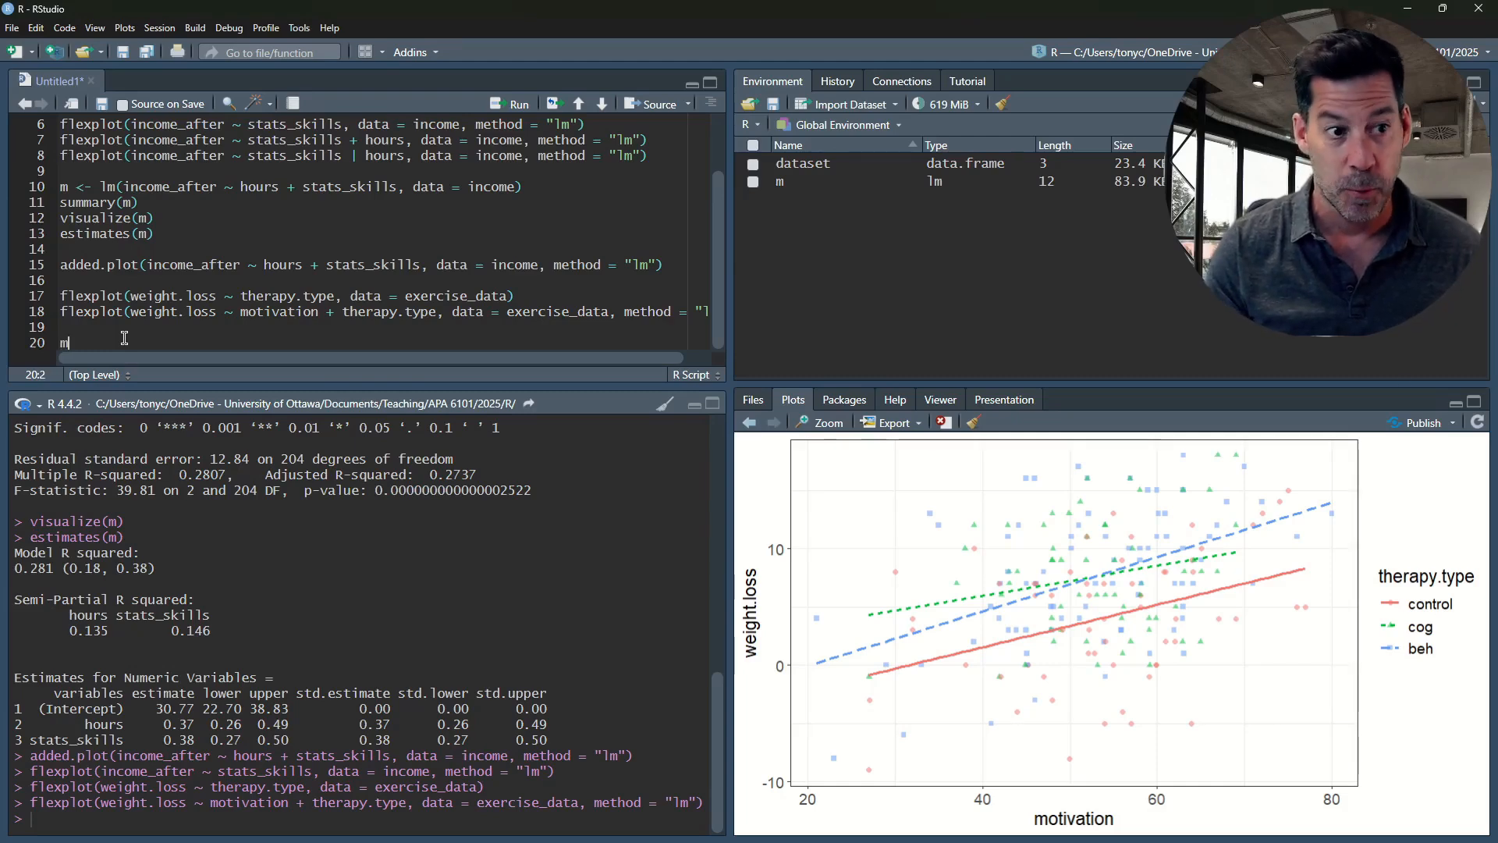
{"action": "type", "text": "m <- "}
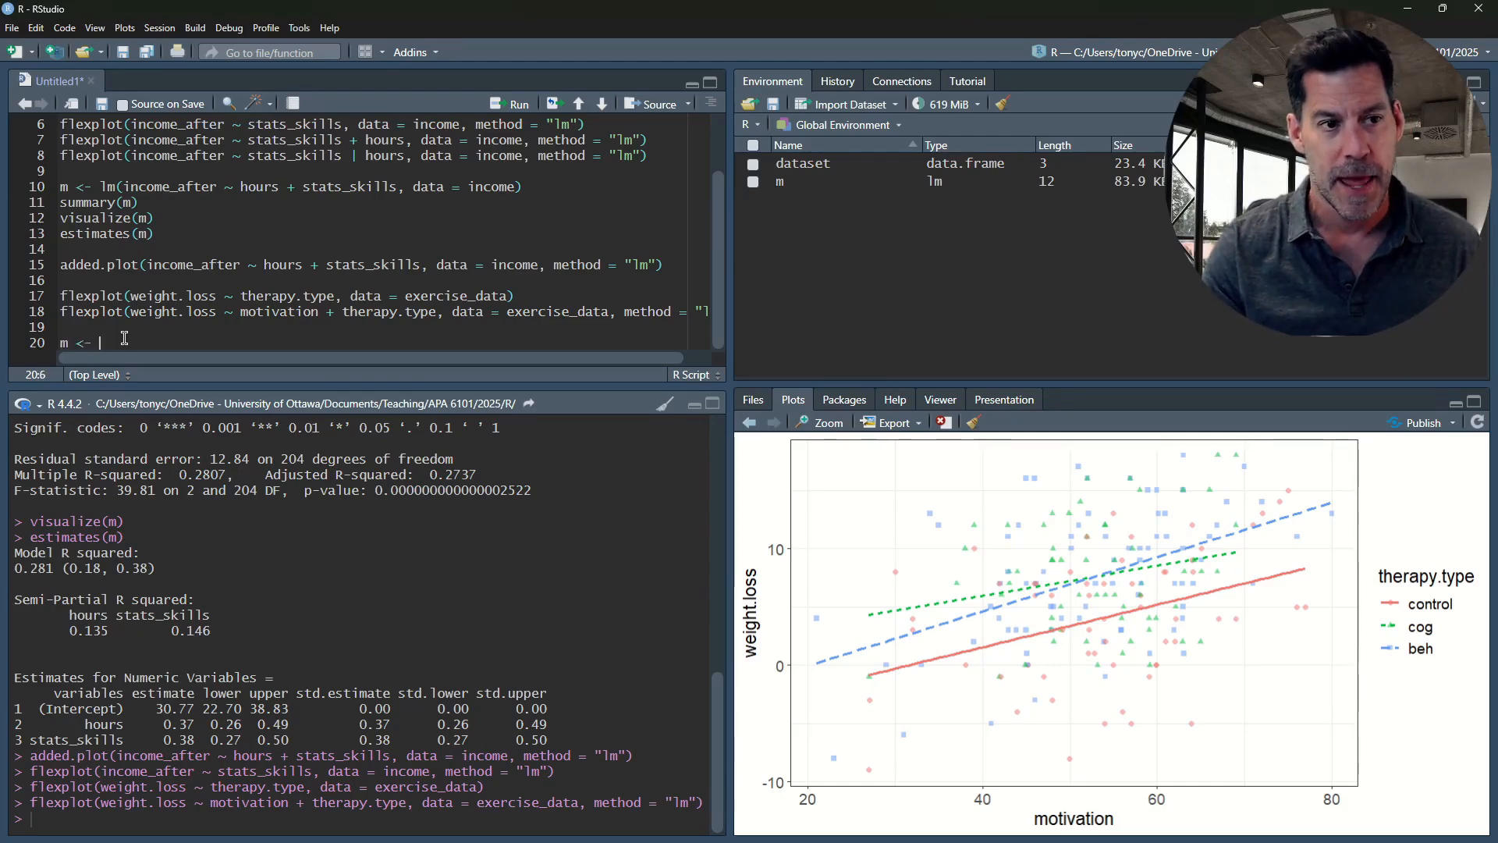
{"action": "type", "text": "l"}
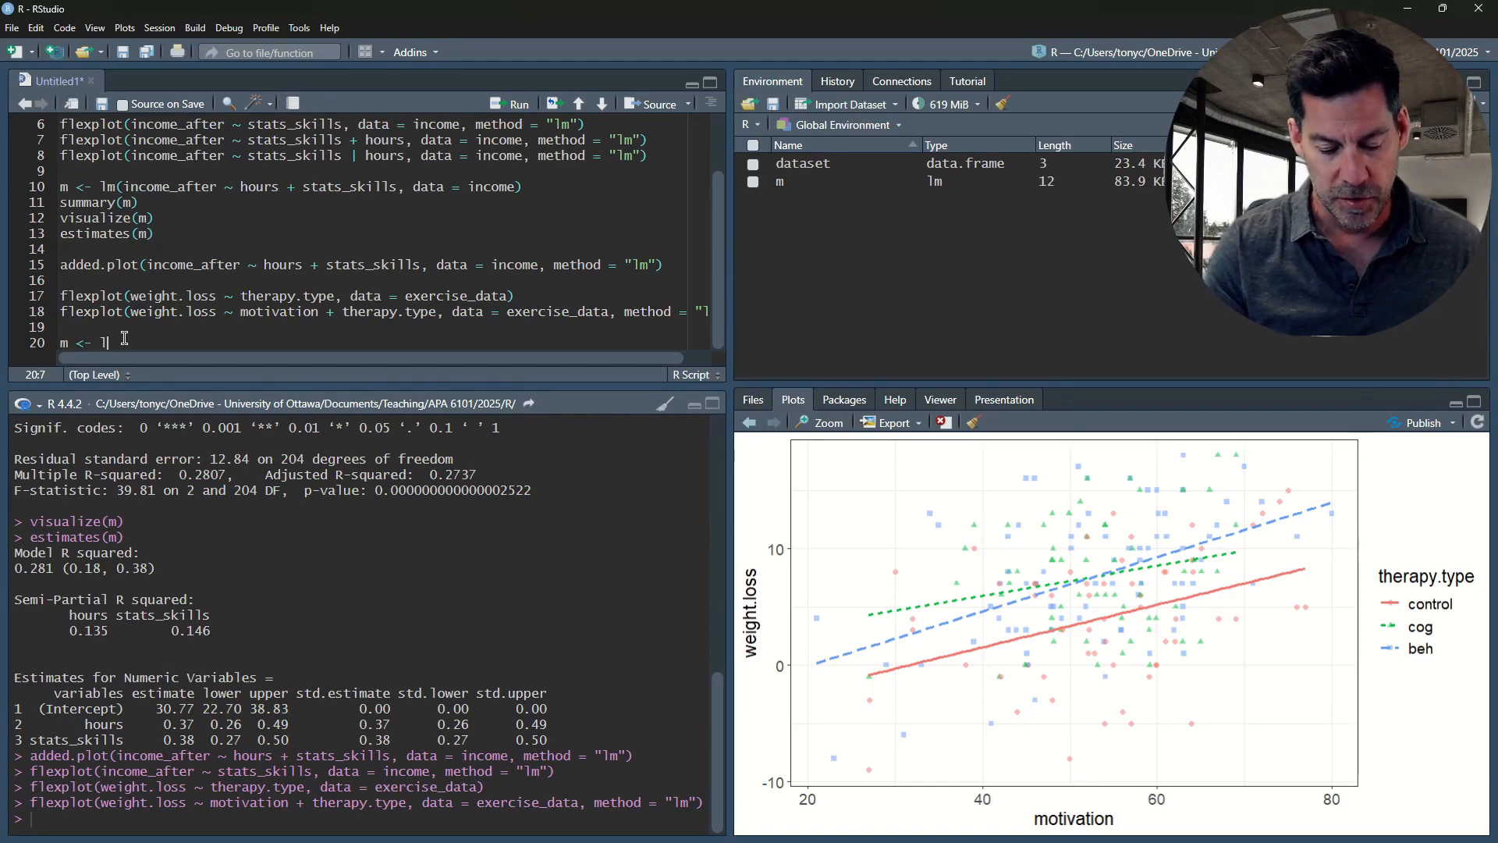
{"action": "type", "text": "m("}
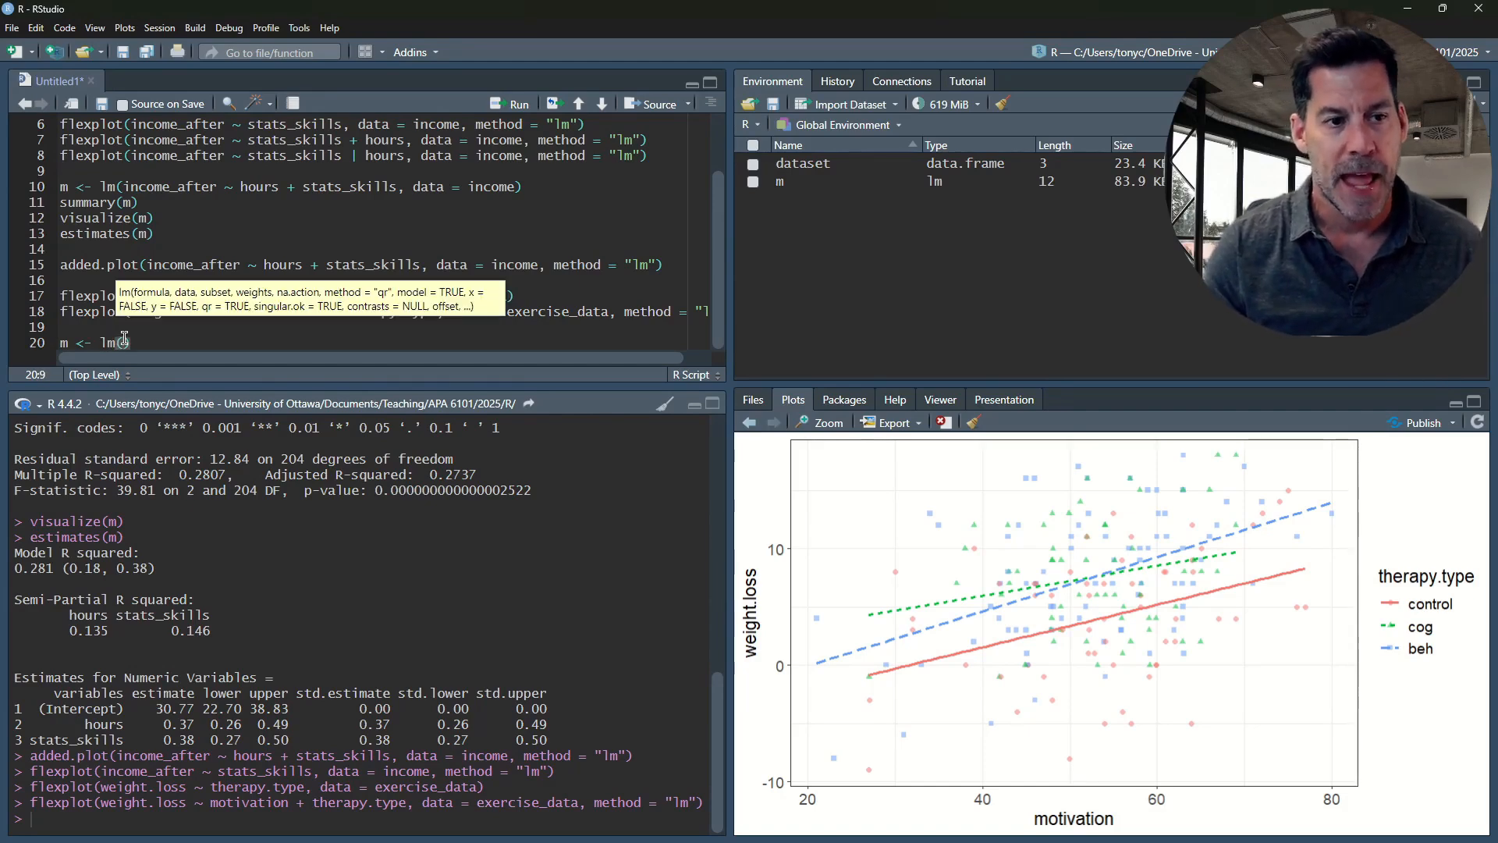
{"action": "type", "text": ")"}
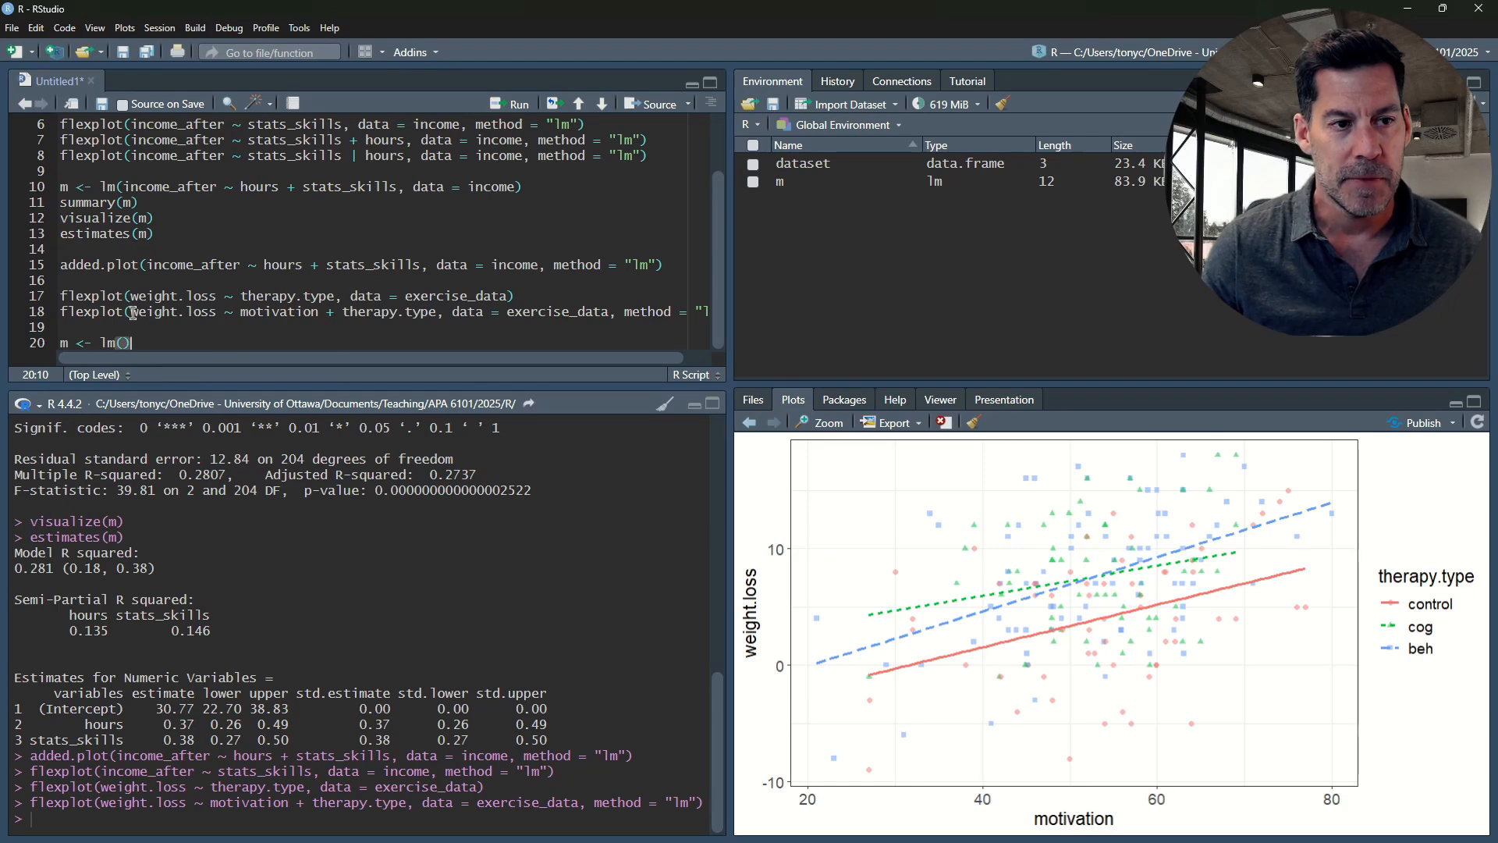
Fill the lm call with weight.loss ~ motivation + therapy.type, data = exercise_data, copied from line 18, and run it
{"action": "left_click_drag", "start_coordinate": [131, 312], "coordinate": [616, 320]}
{"action": "left_click", "coordinate": [391, 315]}
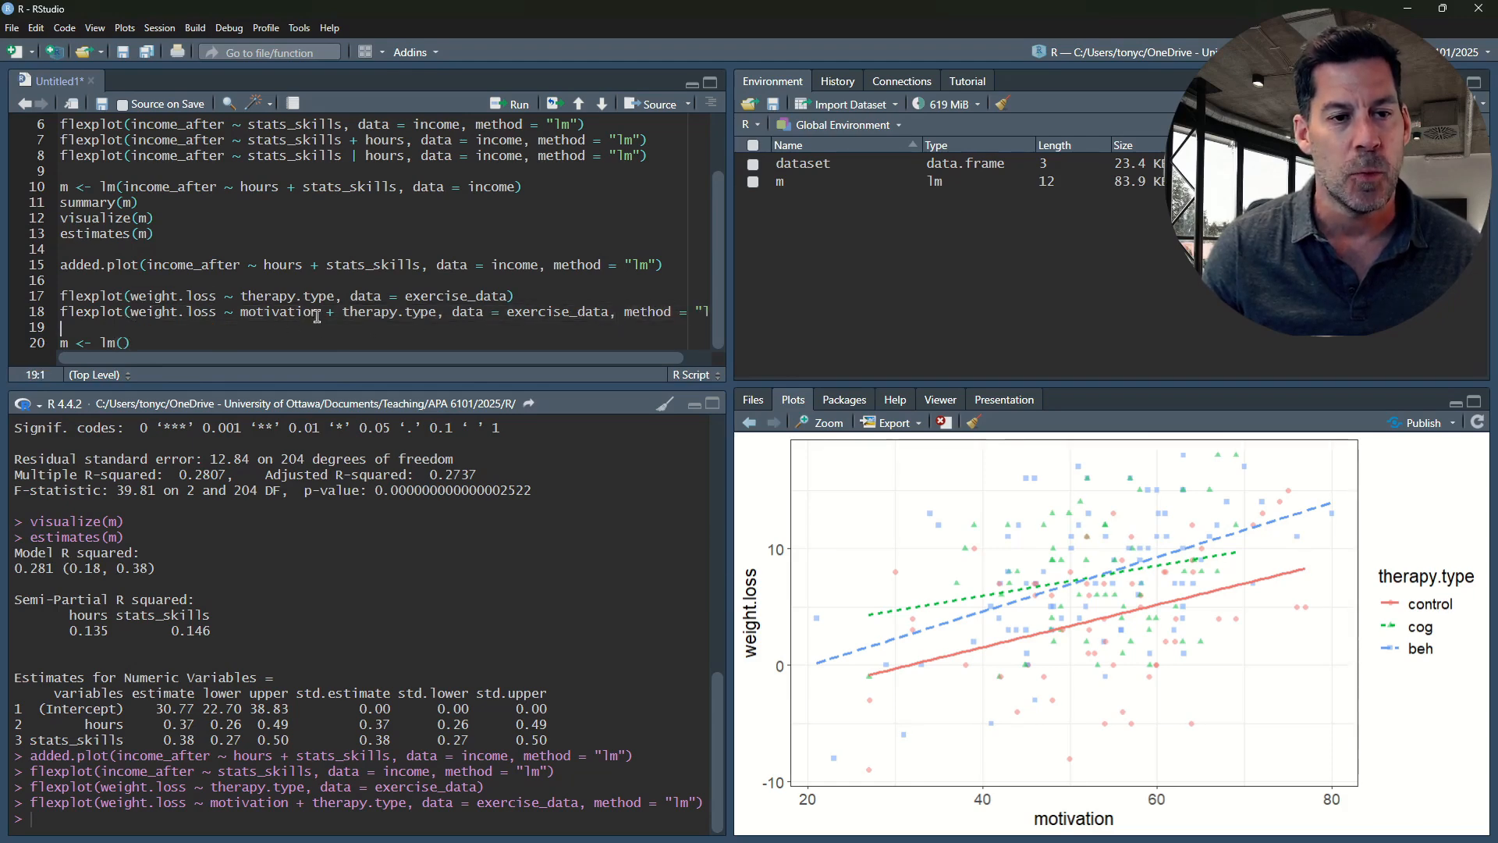
{"action": "left_click", "coordinate": [434, 314]}
{"action": "left_click_drag", "start_coordinate": [424, 316], "coordinate": [344, 313]}
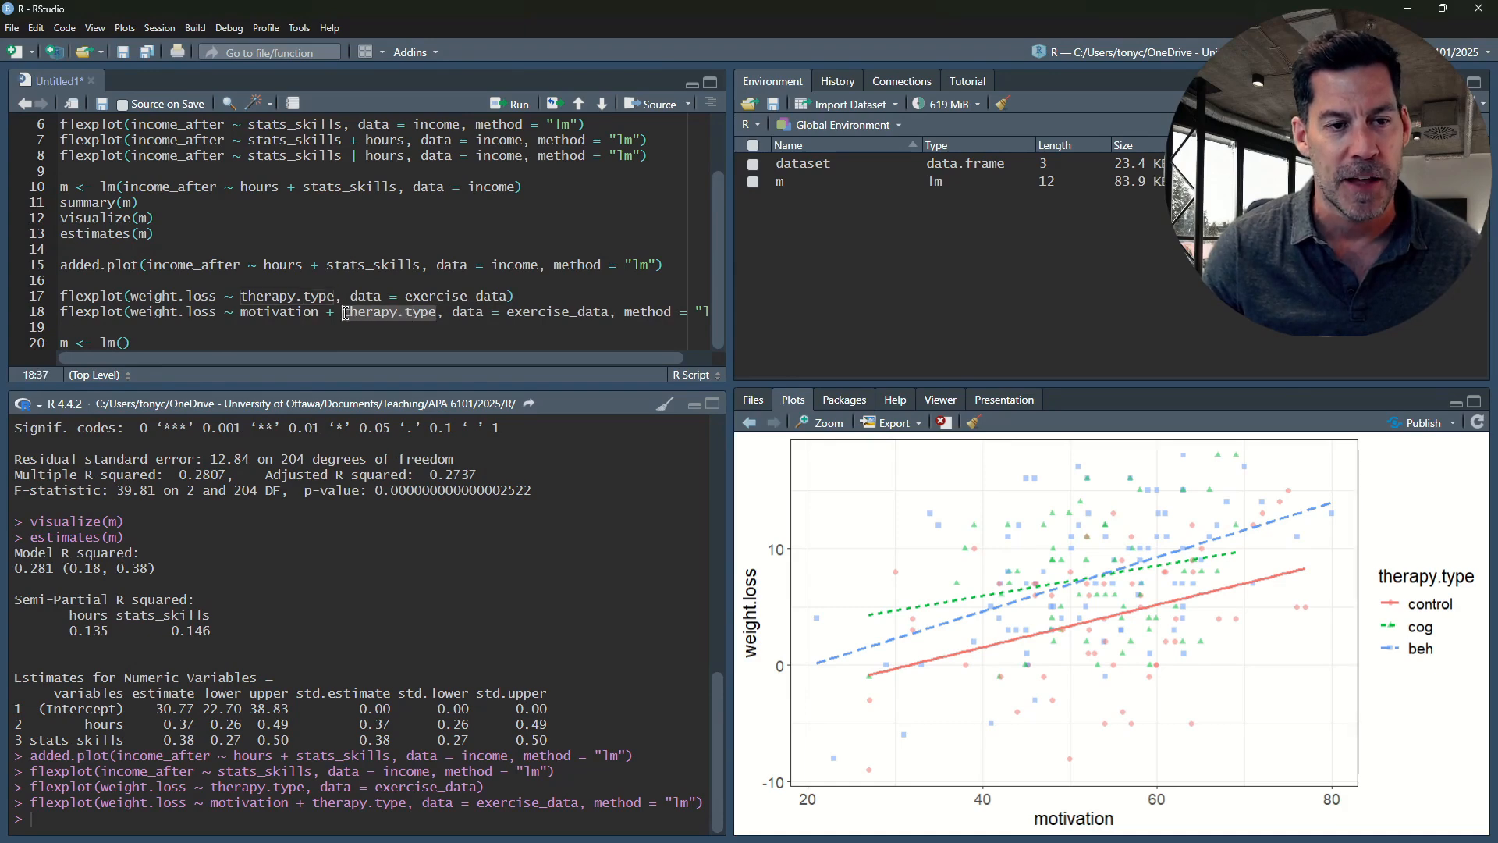
{"action": "left_click", "coordinate": [302, 313]}
{"action": "left_click_drag", "start_coordinate": [240, 313], "coordinate": [317, 312]}
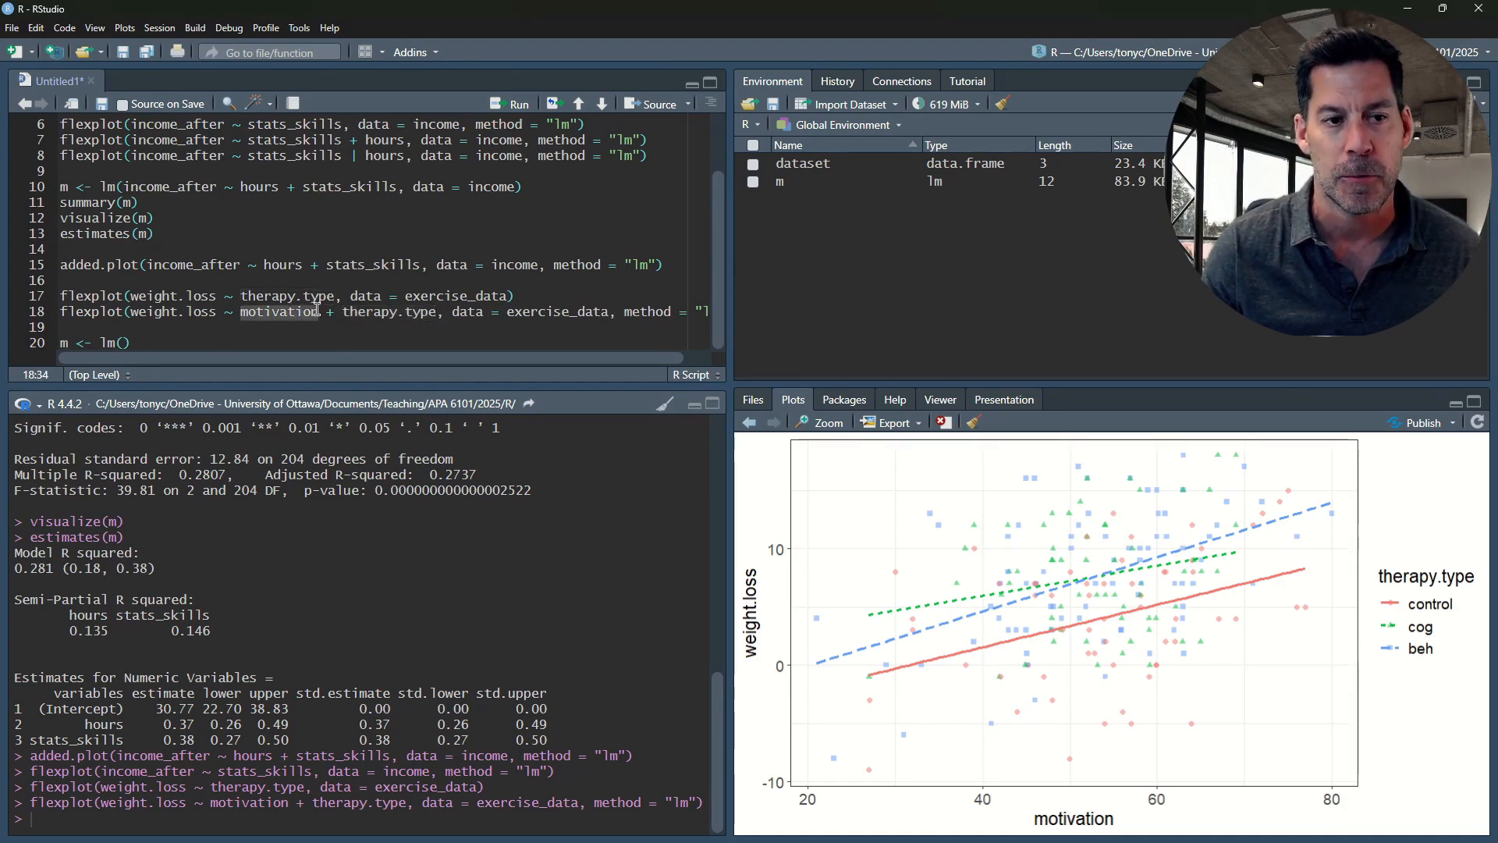
{"action": "left_click", "coordinate": [281, 314]}
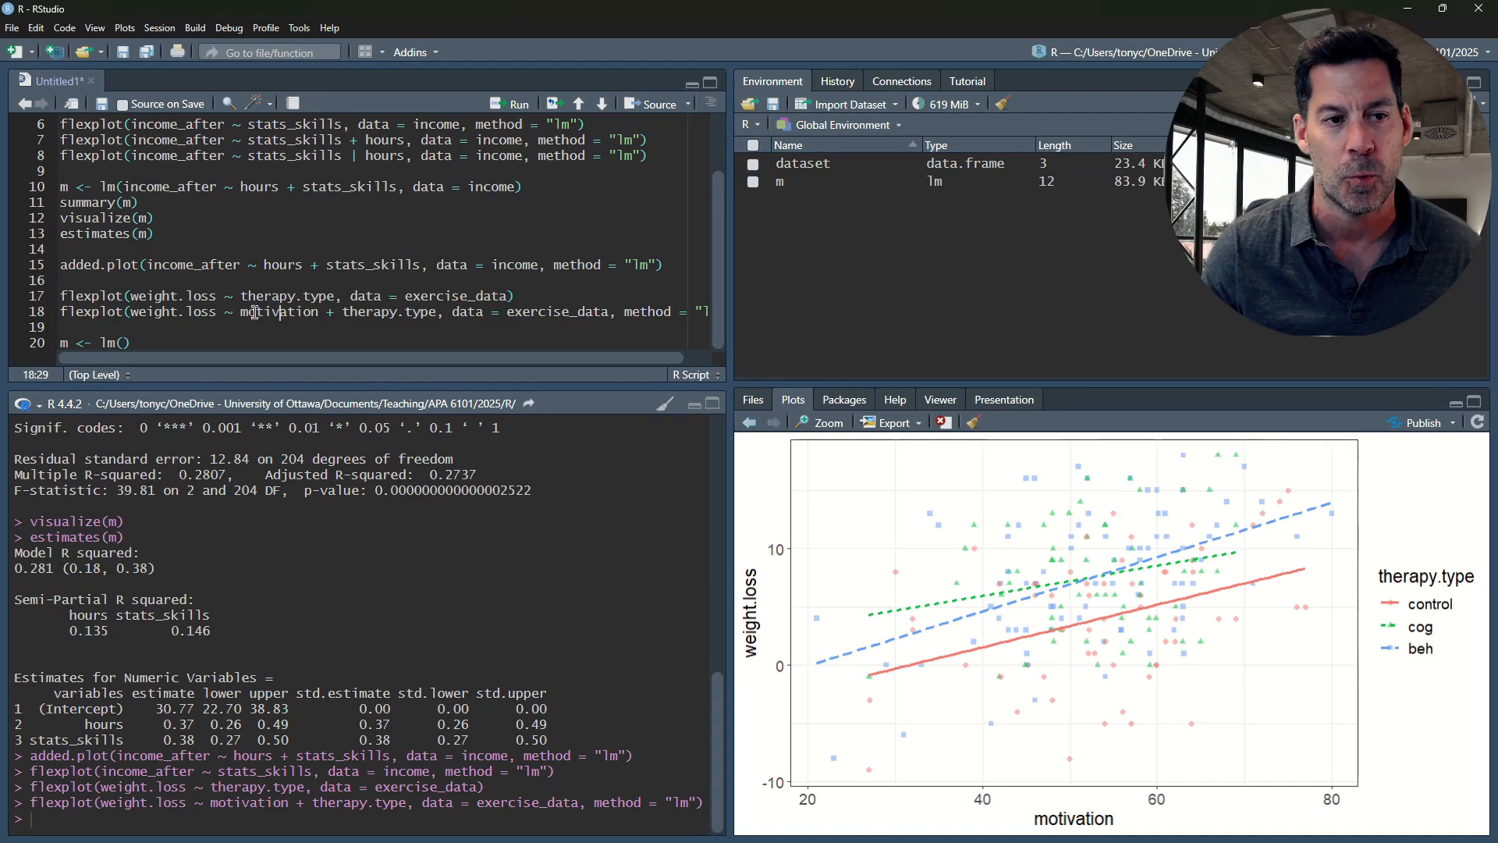
{"action": "left_click_drag", "start_coordinate": [130, 313], "coordinate": [611, 314]}
{"action": "key", "text": "ctrl+c"}
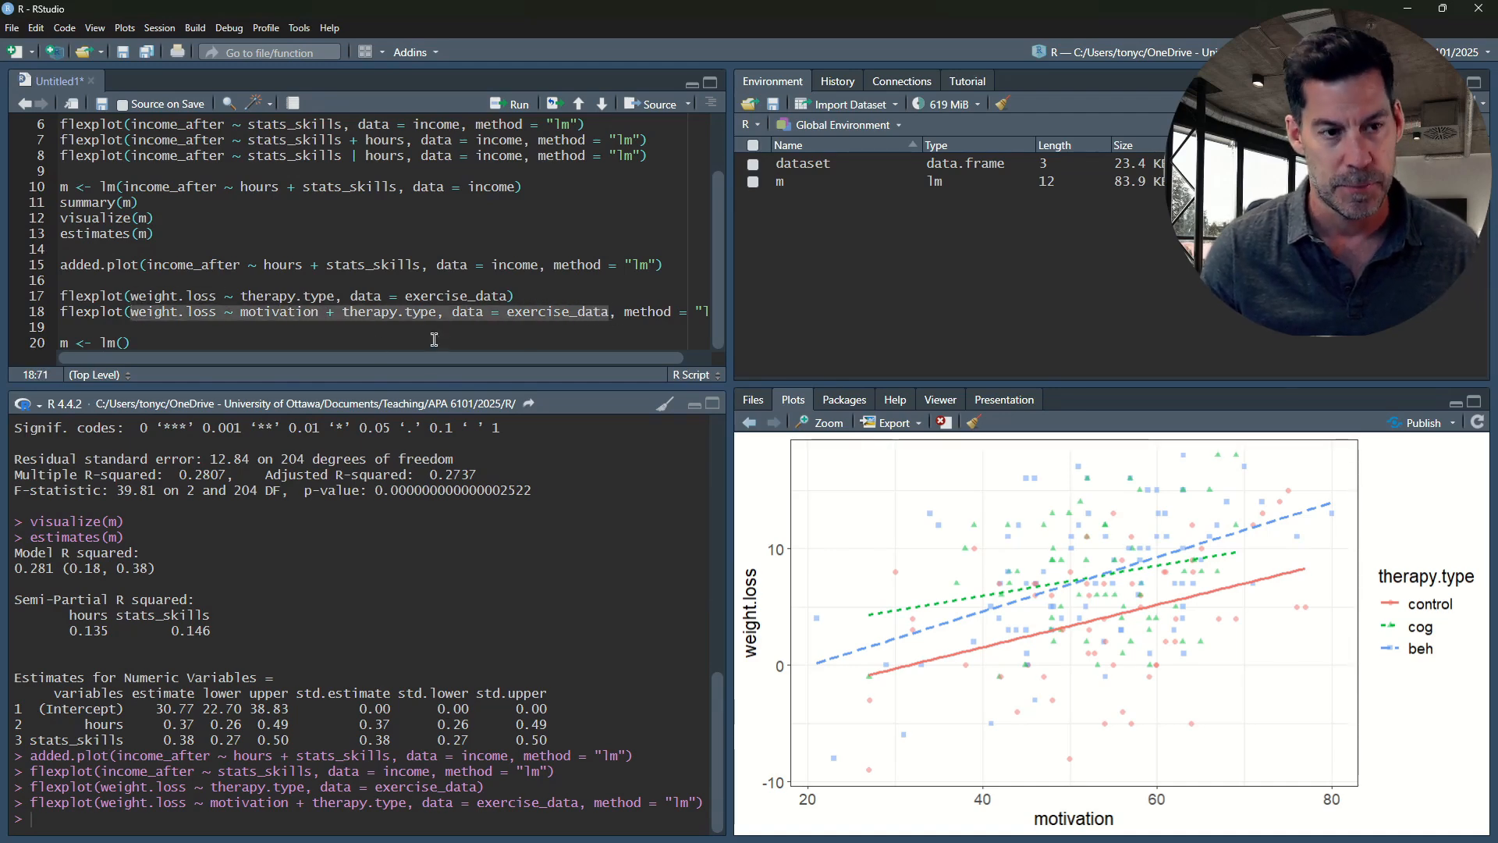
{"action": "left_click", "coordinate": [124, 343]}
{"action": "key", "text": "ctrl+v"}
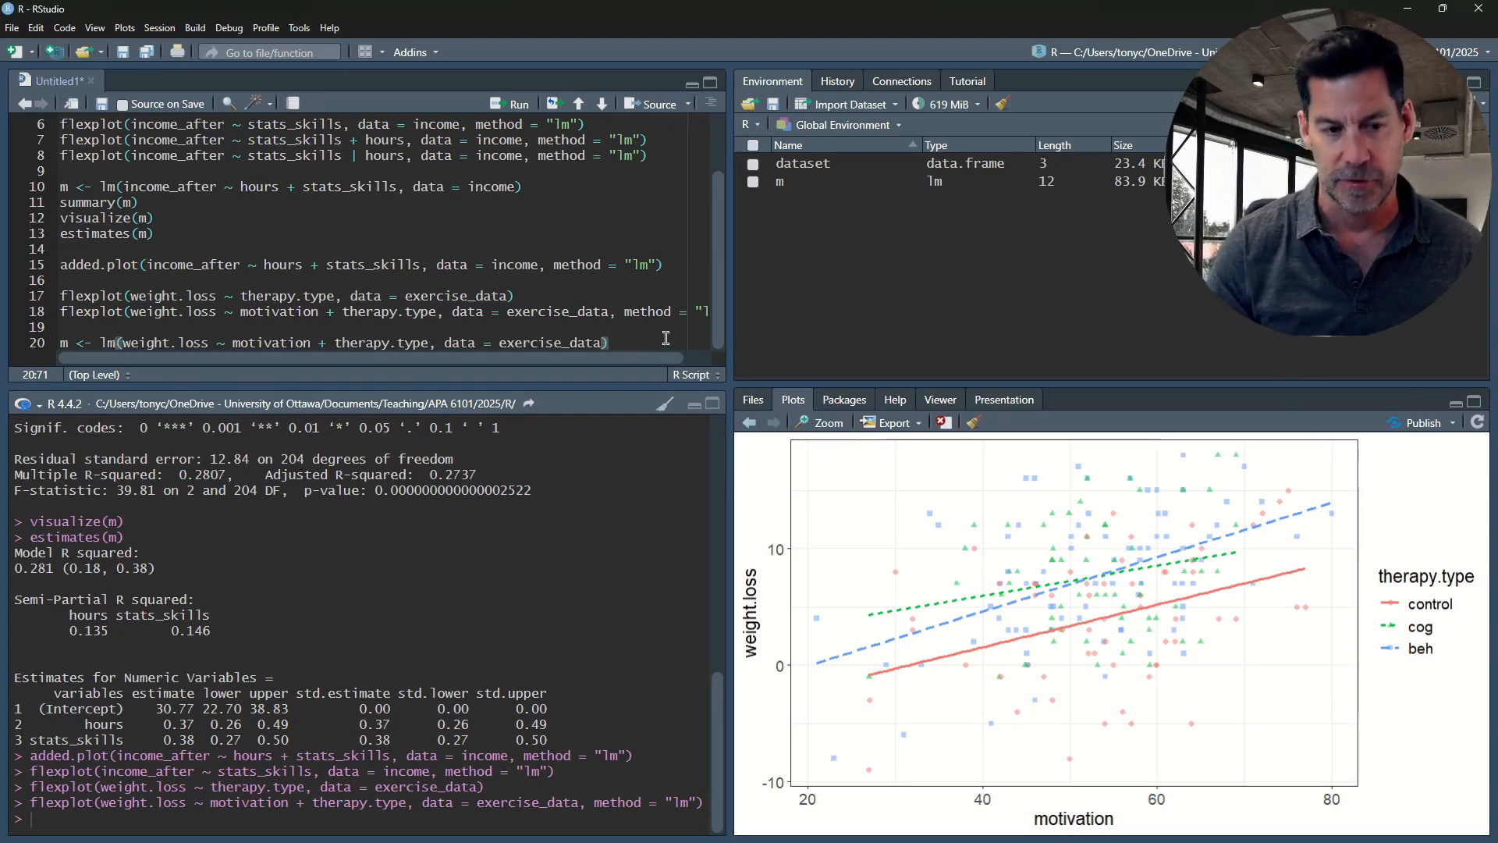
{"action": "key", "text": "ctrl+Return"}
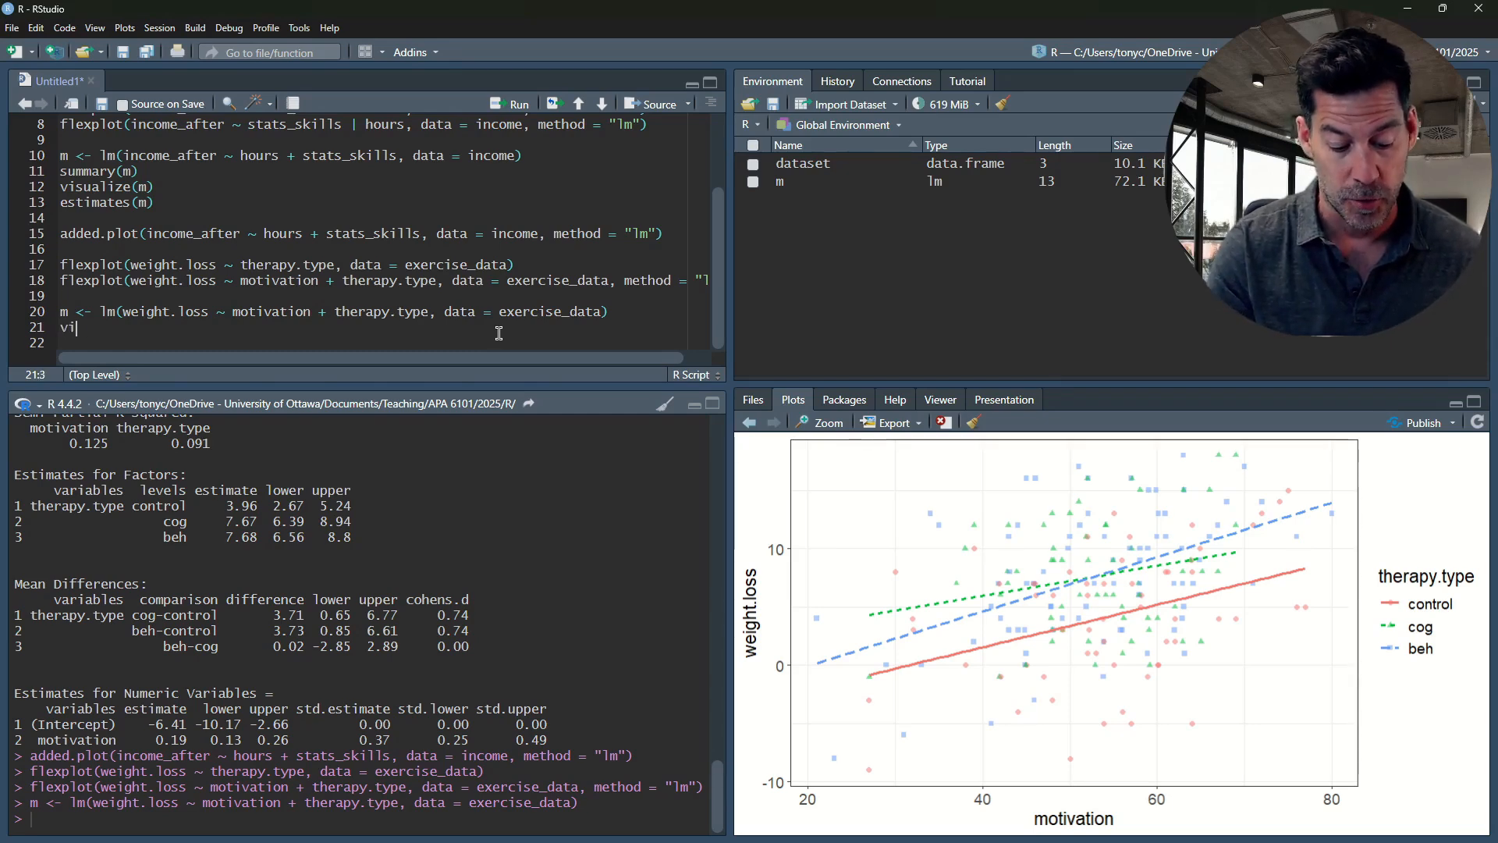
Add visualize(m) on line 21 and run it to plot the weight.loss model
{"action": "key", "text": "Tab"}
{"action": "key", "text": "Tab"}
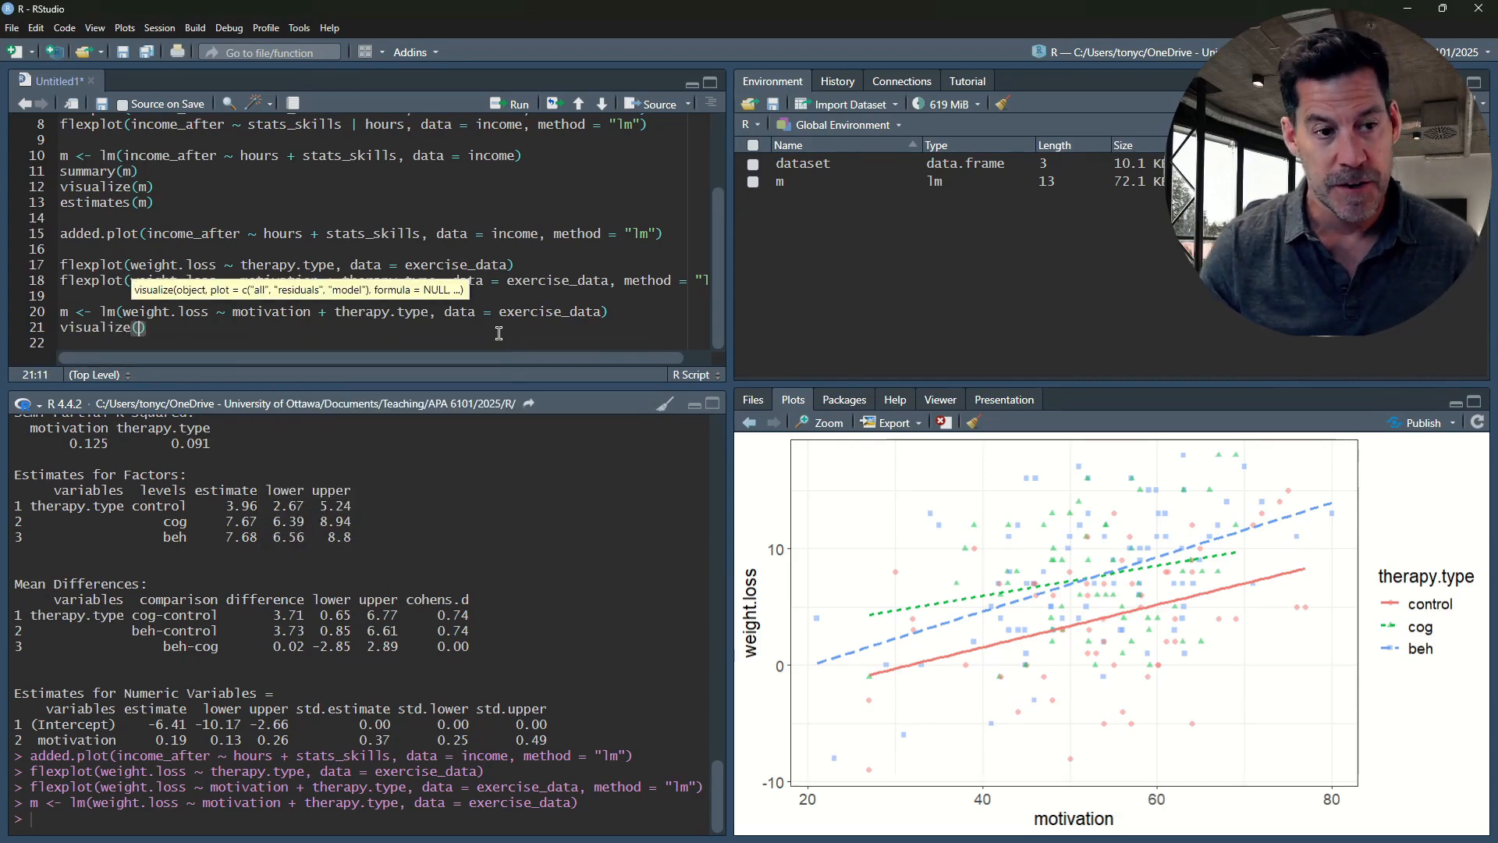
{"action": "type", "text": "m"}
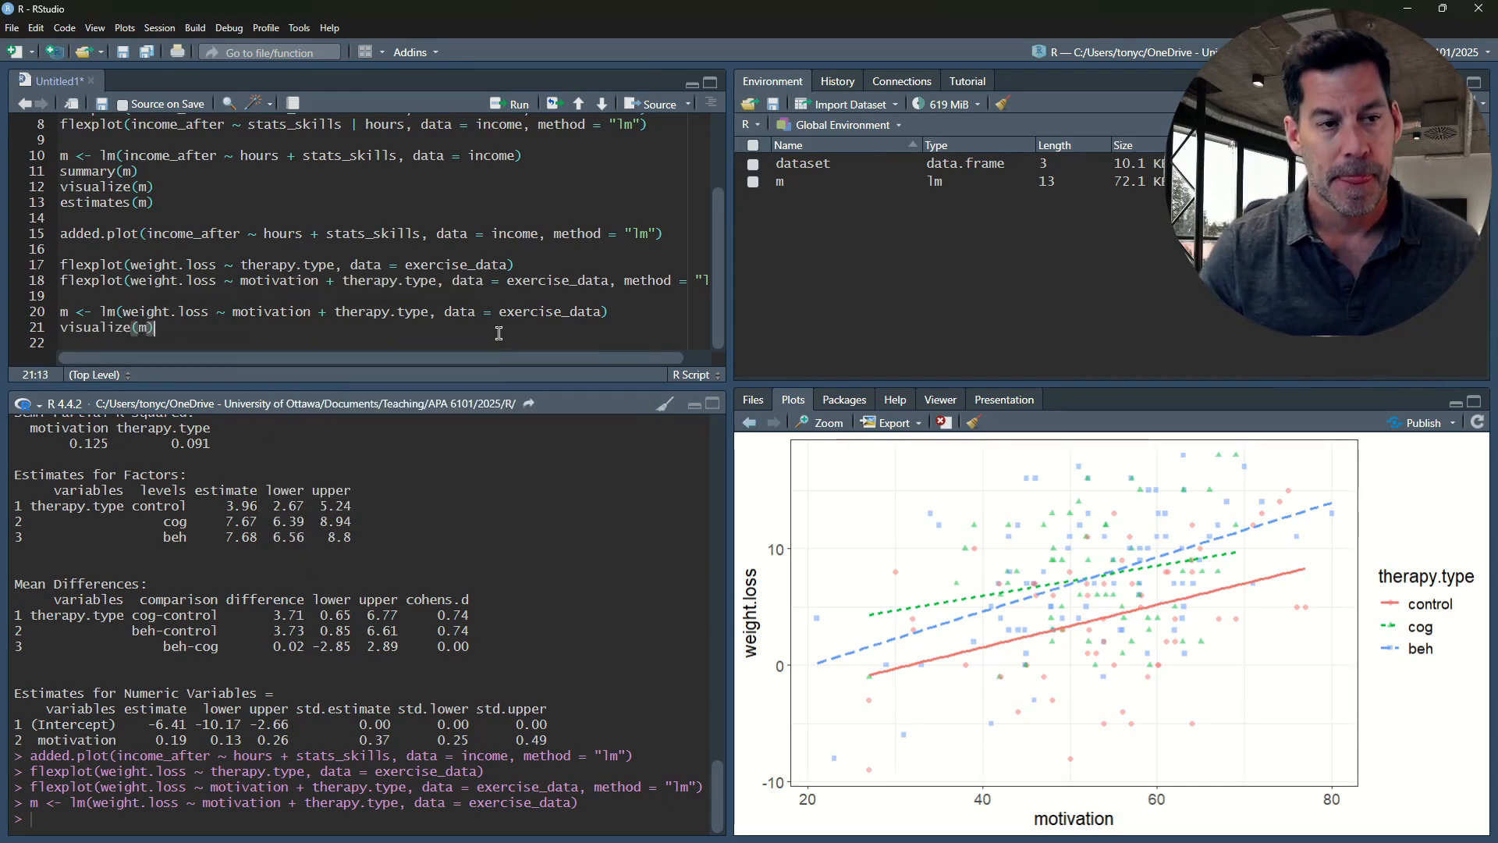
{"action": "key", "text": "ctrl+Return"}
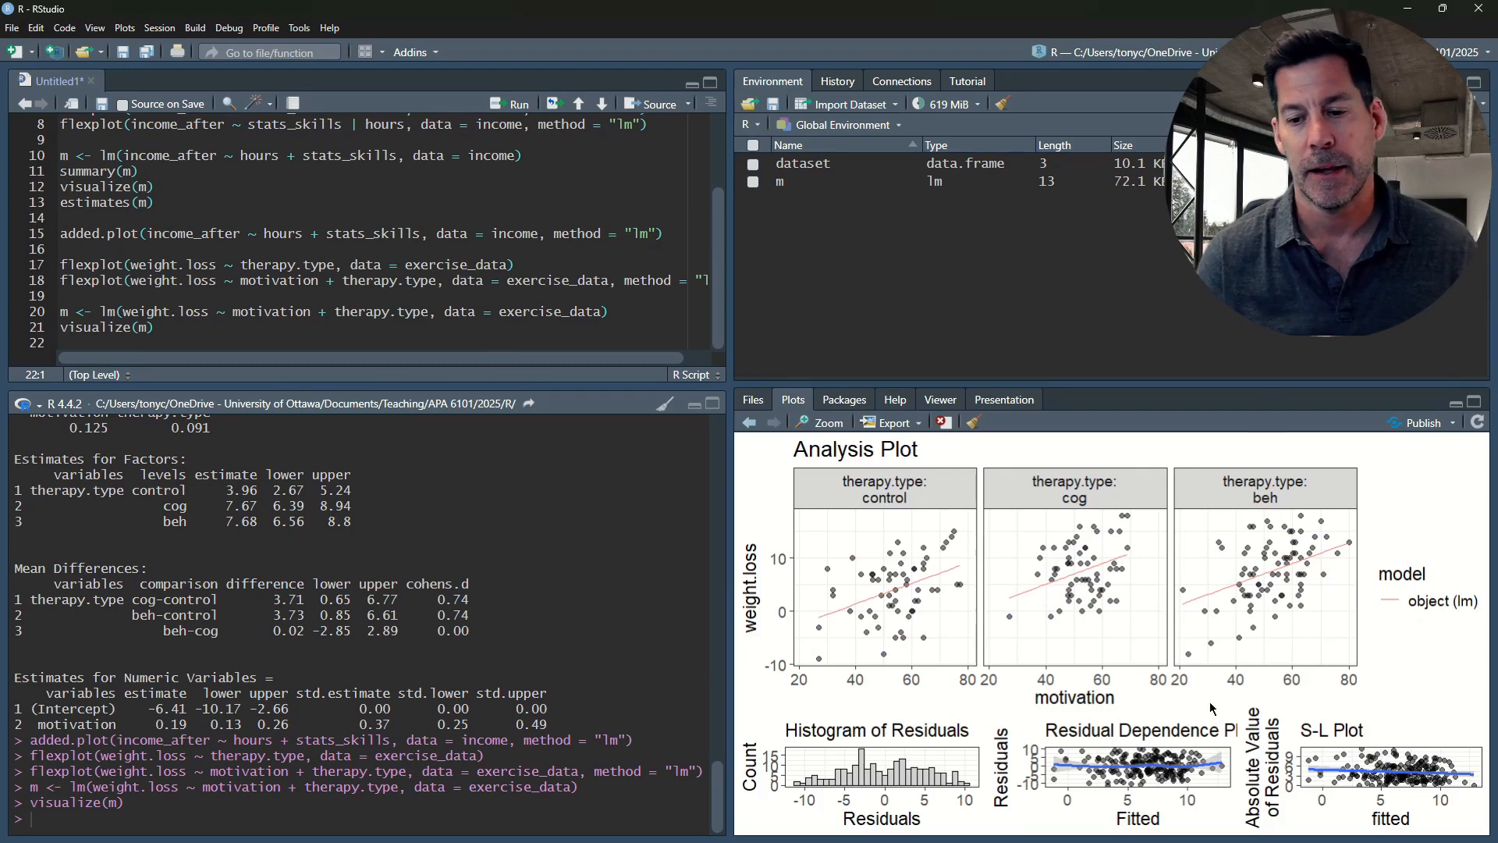
Examine the weight.loss model's analysis and residual plots in a separate, taller zoom window and close it
{"action": "left_click", "coordinate": [816, 424]}
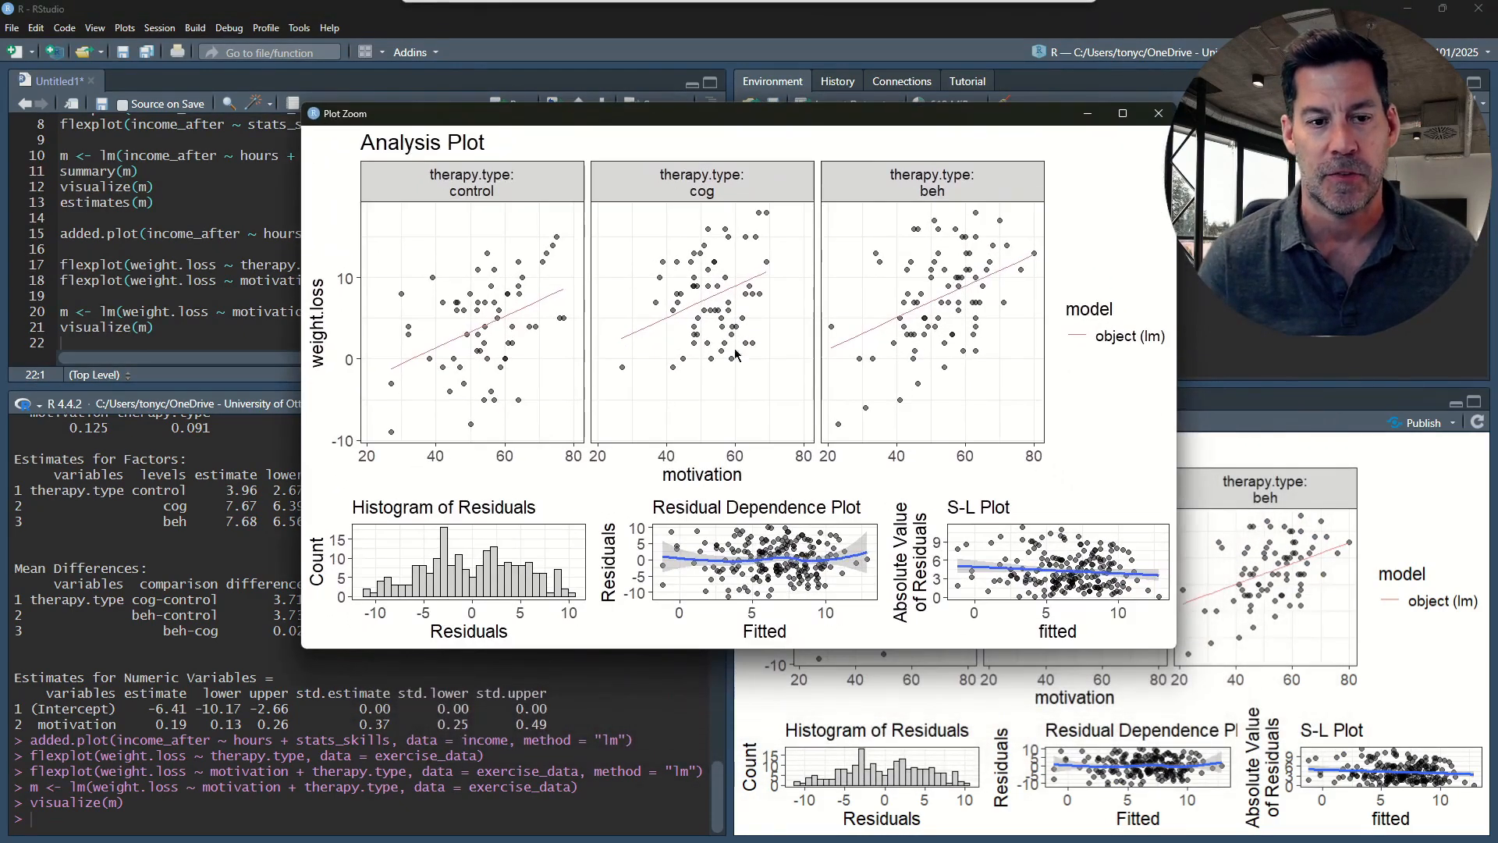
{"action": "left_click_drag", "start_coordinate": [1135, 646], "coordinate": [1108, 763]}
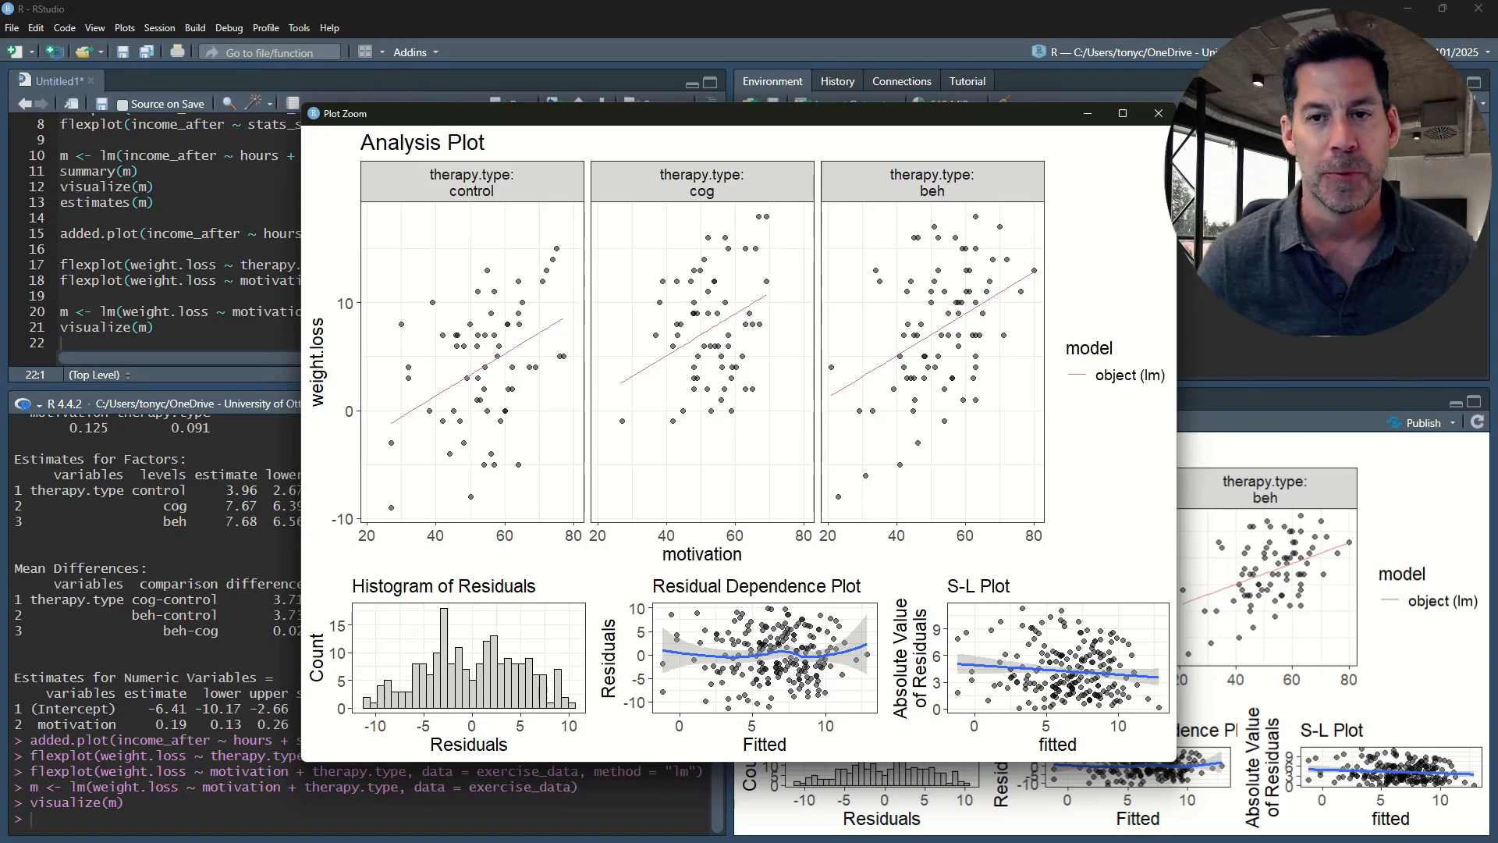
{"action": "left_click", "coordinate": [1158, 113]}
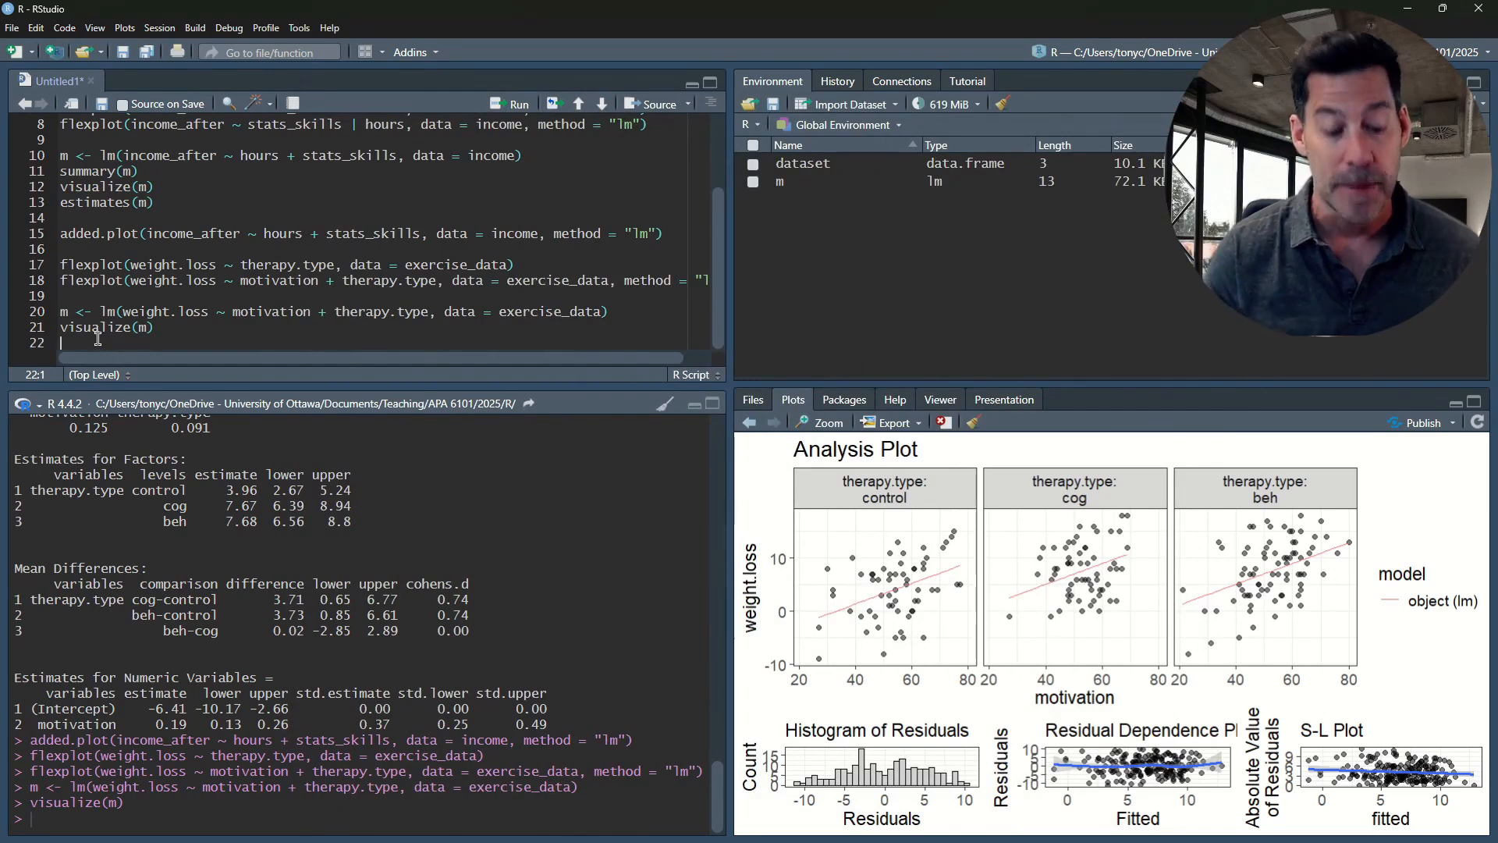
Add summary(m) on line 22 and run it to print the weight.loss model's coefficients
{"action": "type", "text": "summary(m"}
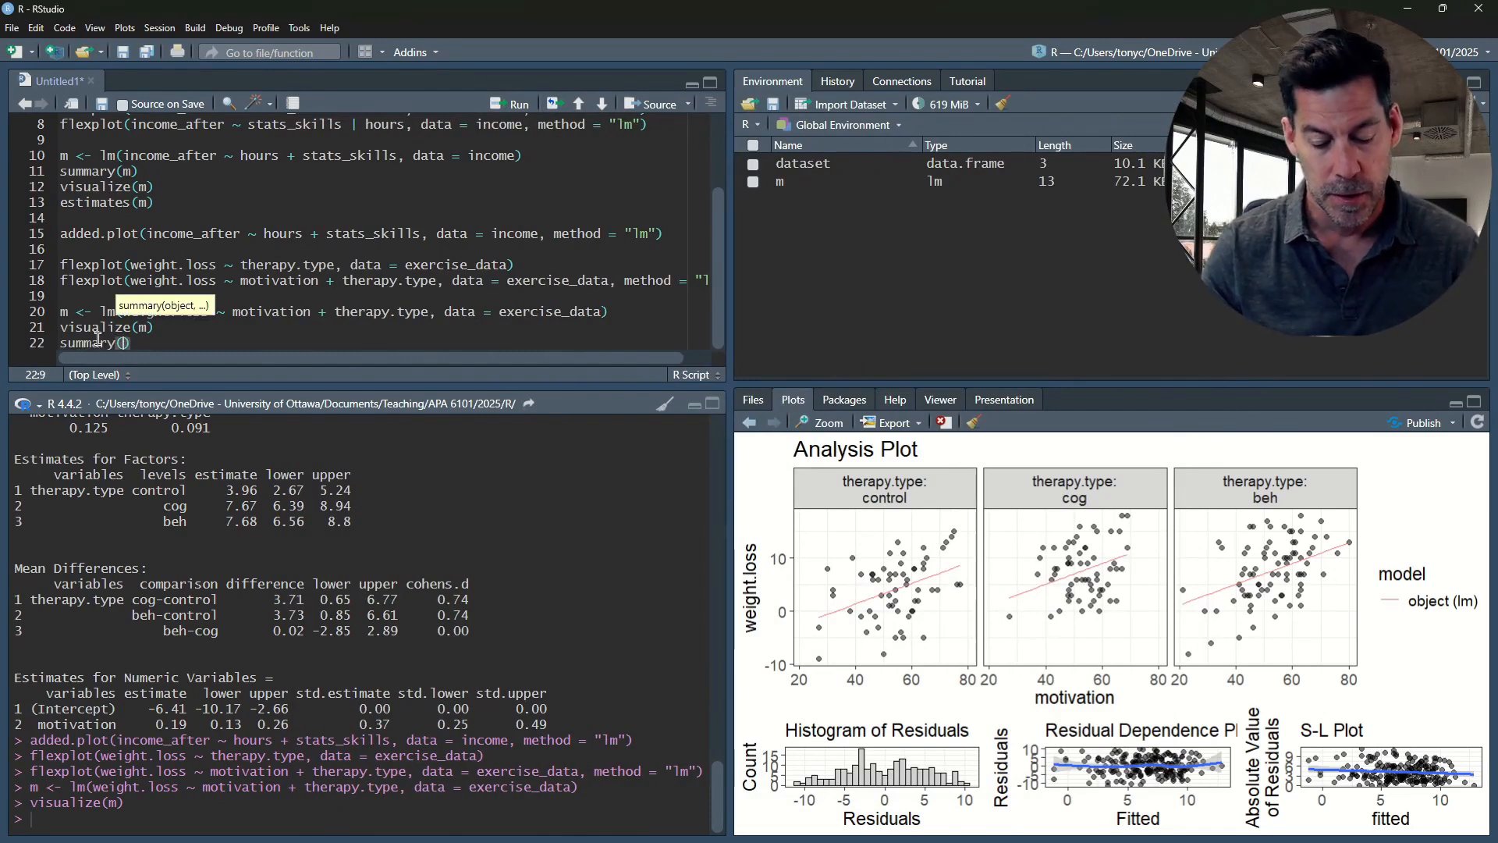
{"action": "type", "text": ")"}
{"action": "key", "text": "ctrl+Return"}
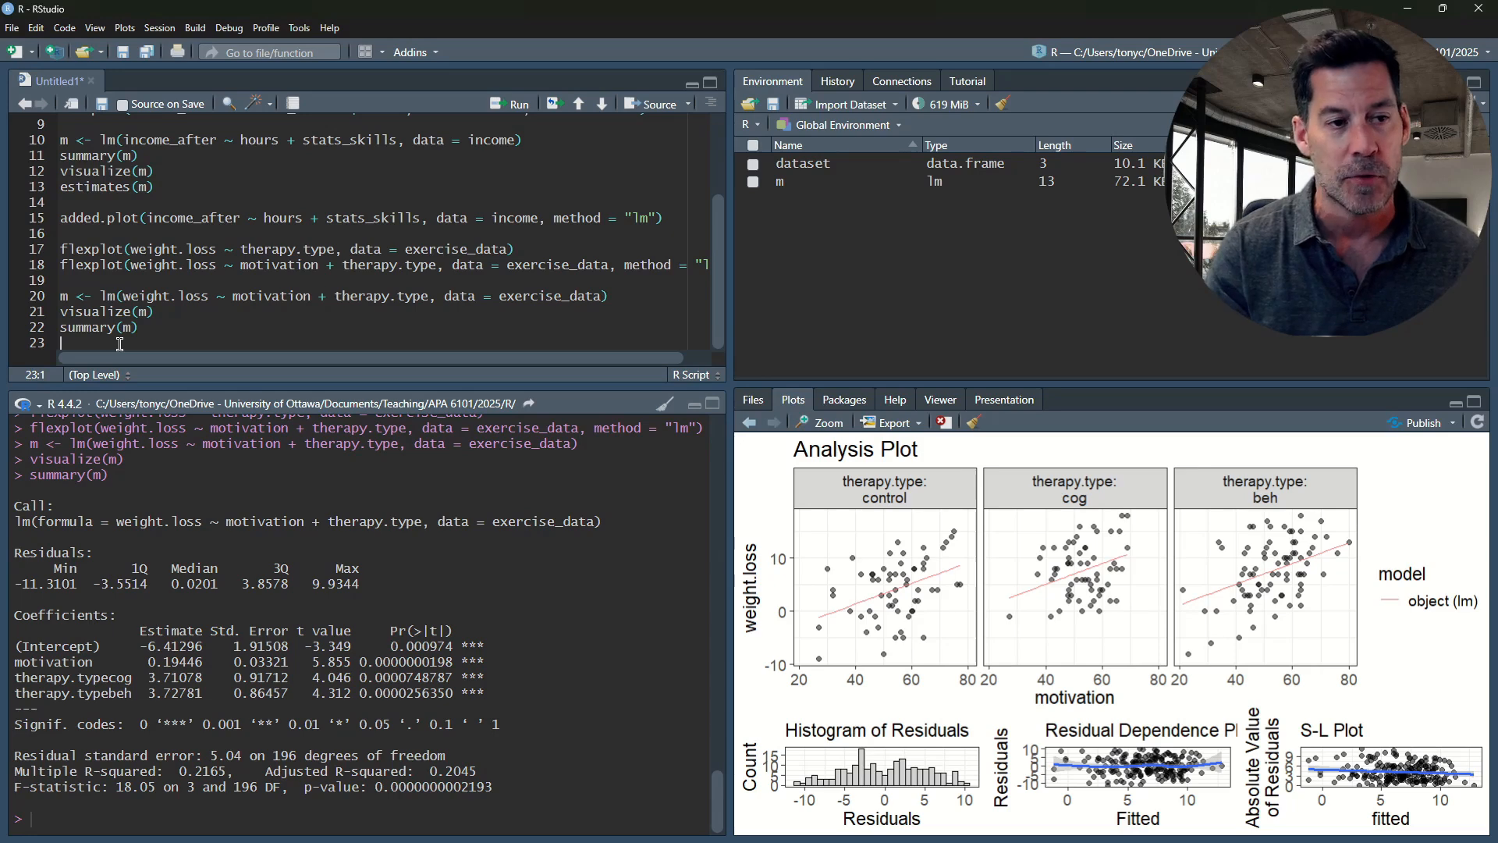
Add anova(m) on line 23 and run it to print the analysis of variance table
{"action": "type", "text": "anov"}
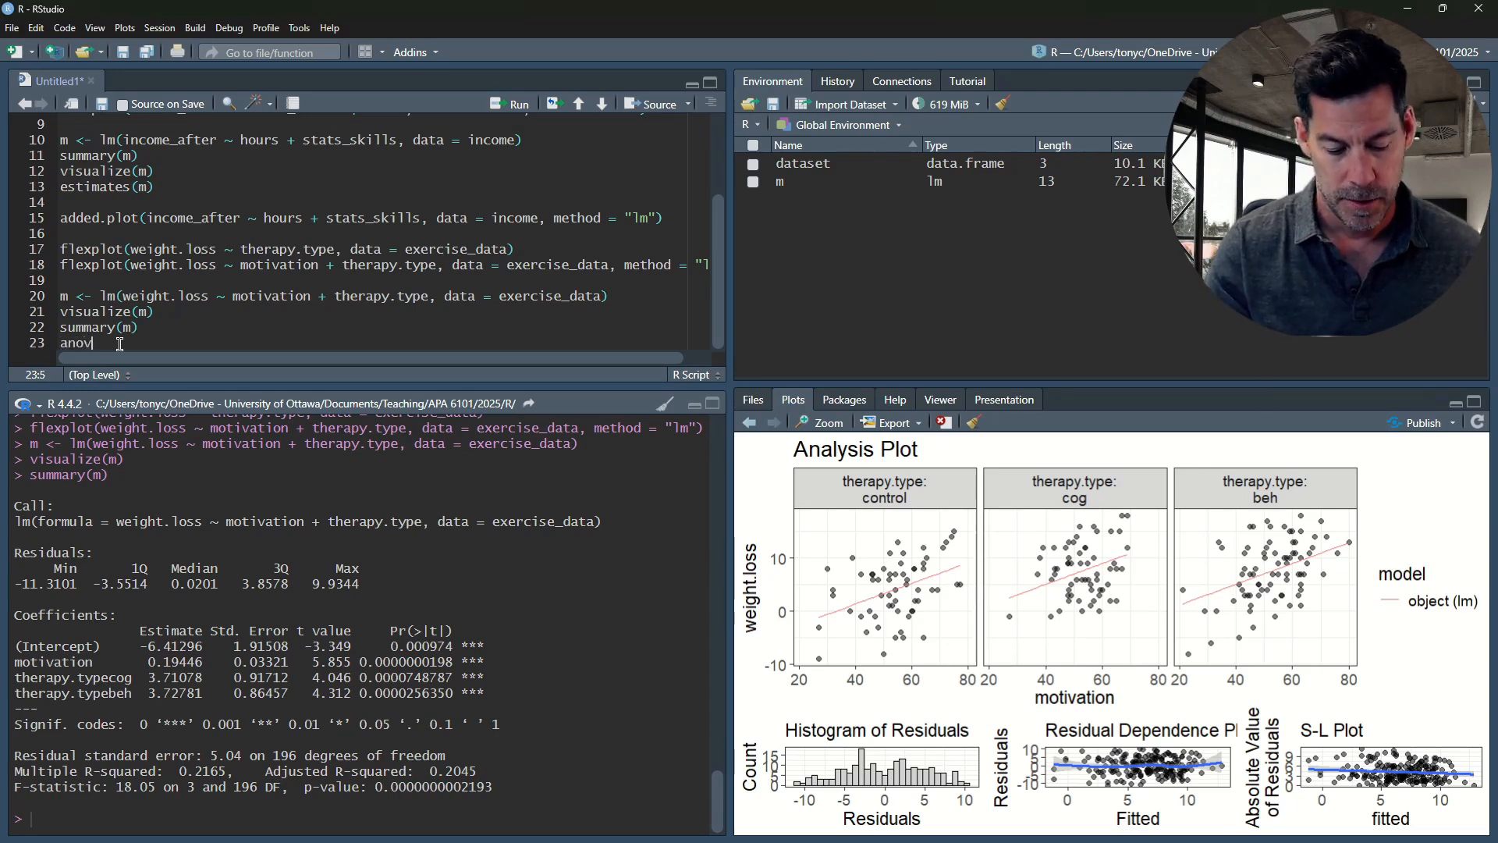
{"action": "type", "text": "a(m)"}
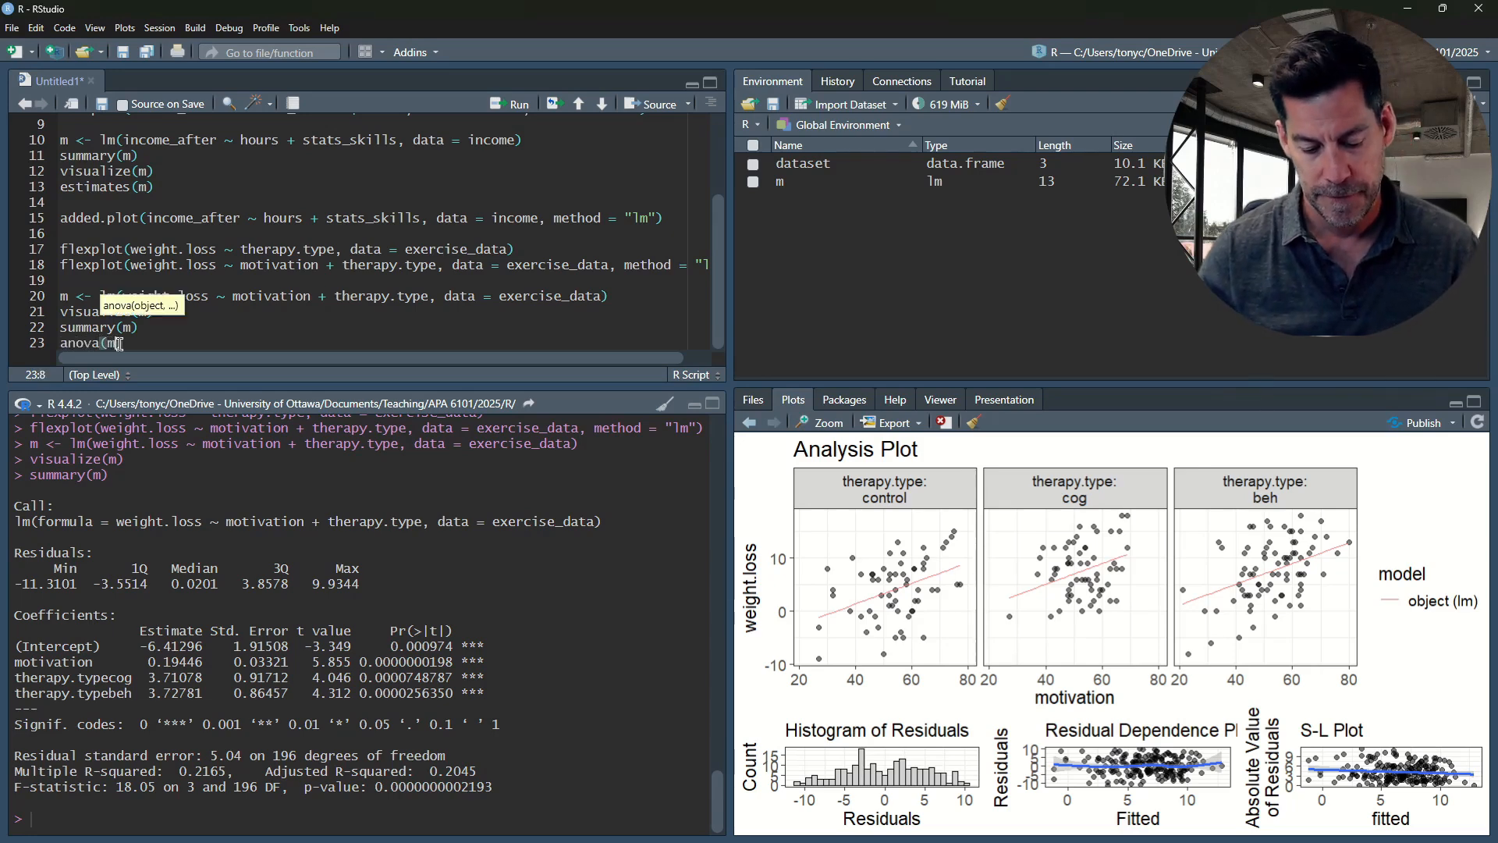
{"action": "key", "text": "ctrl+Return"}
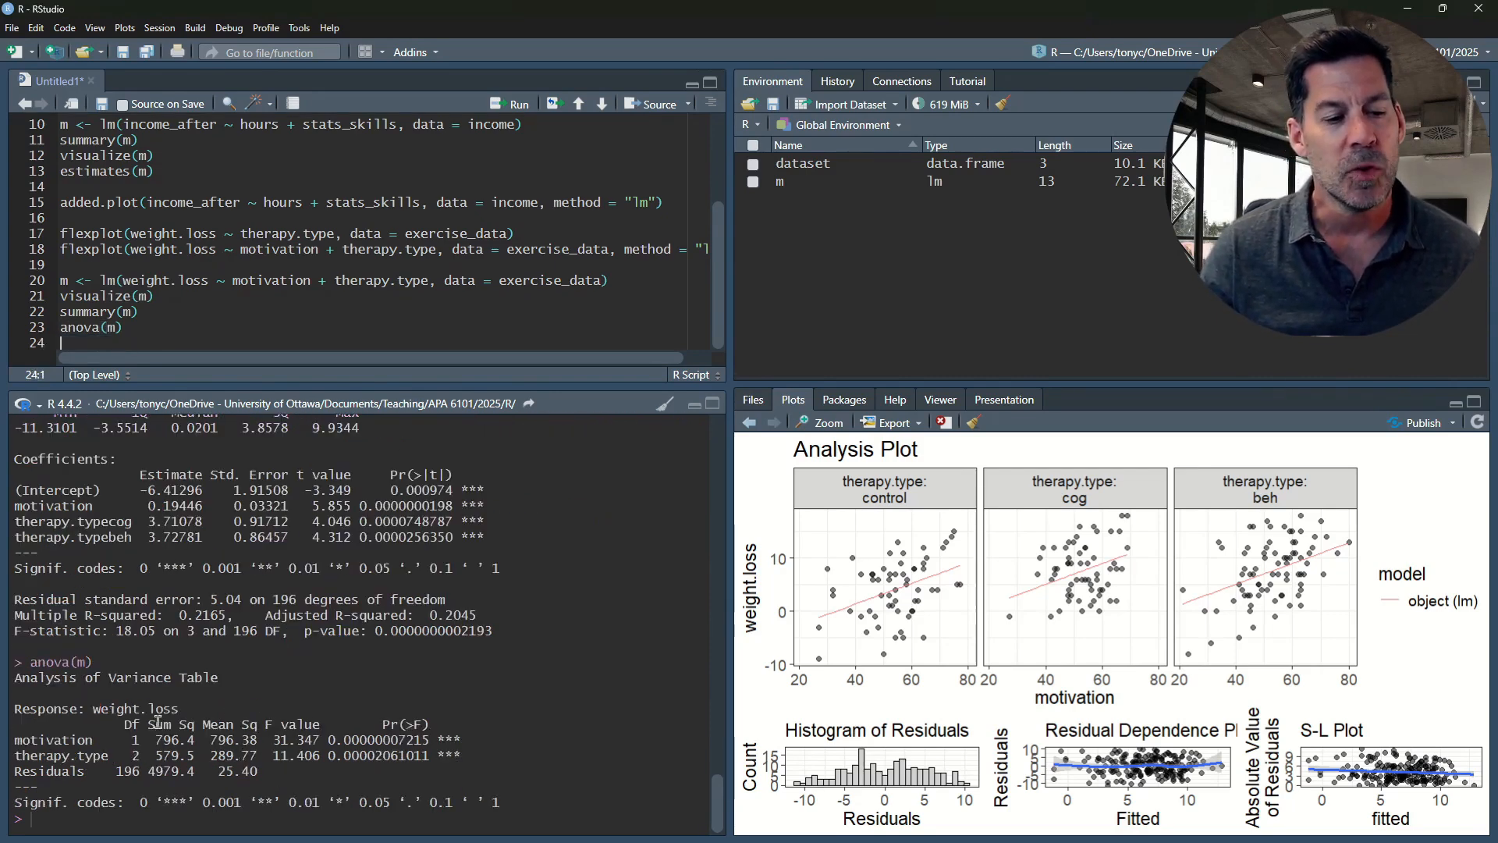
Examine the F value, degrees of freedom and p-value for therapy.type and the motivation row in the analysis of variance table
{"action": "left_click_drag", "start_coordinate": [16, 751], "coordinate": [469, 760]}
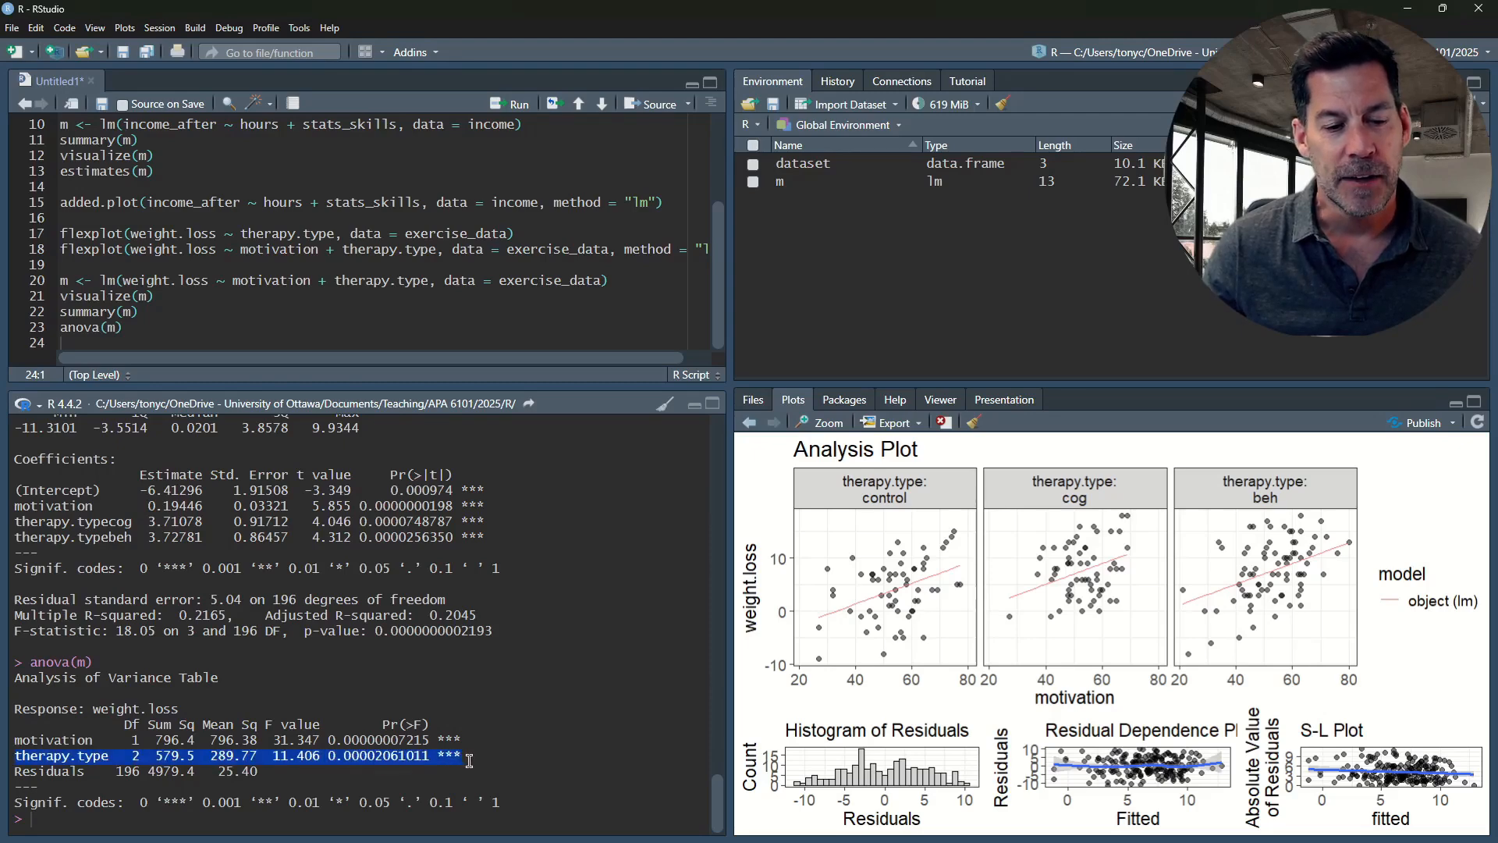
{"action": "left_click", "coordinate": [60, 757]}
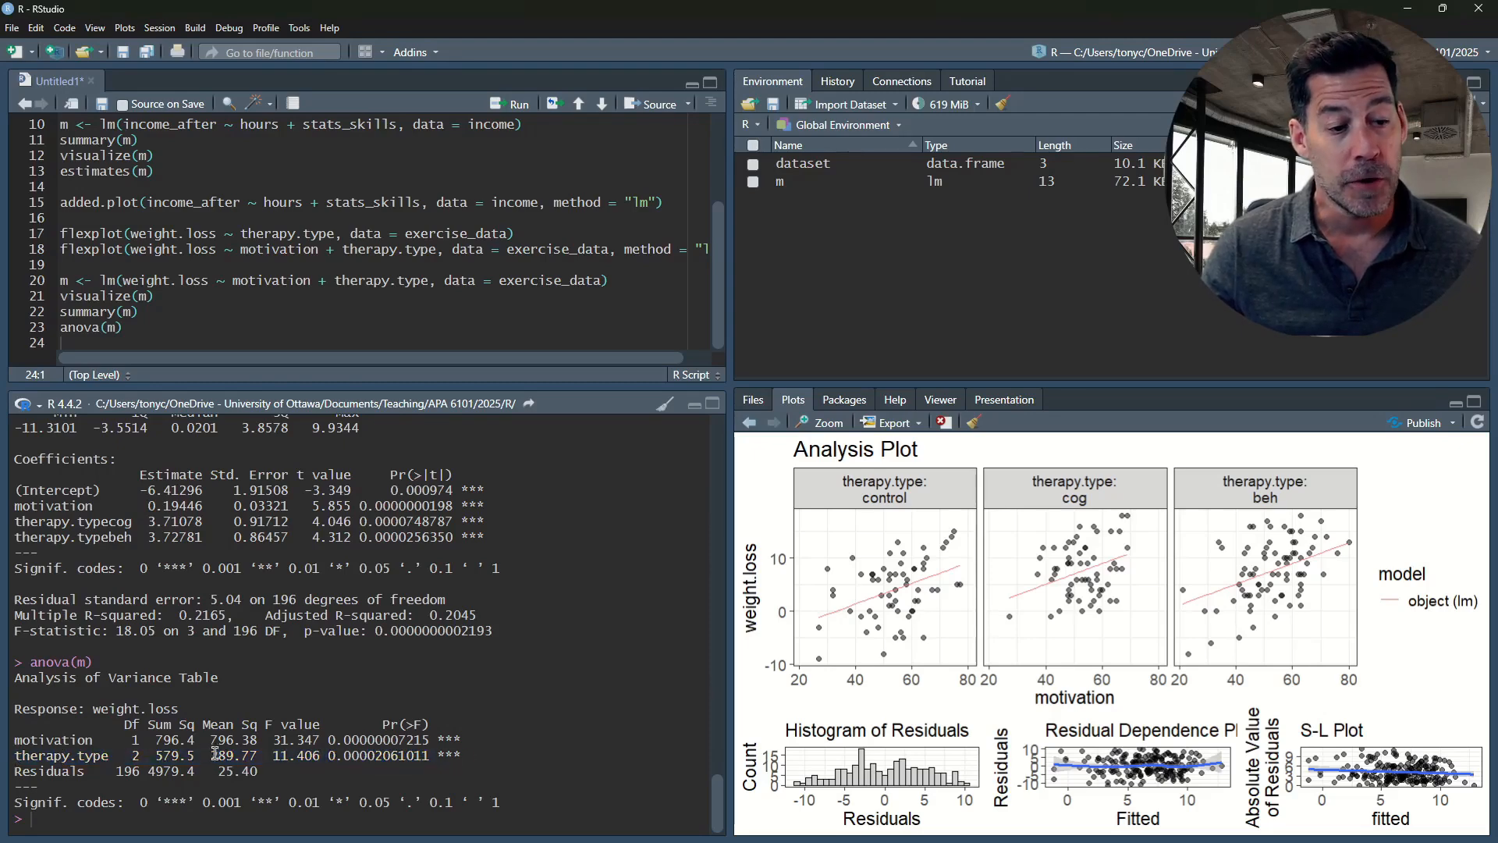
{"action": "left_click_drag", "start_coordinate": [445, 756], "coordinate": [319, 759]}
{"action": "left_click", "coordinate": [318, 757]}
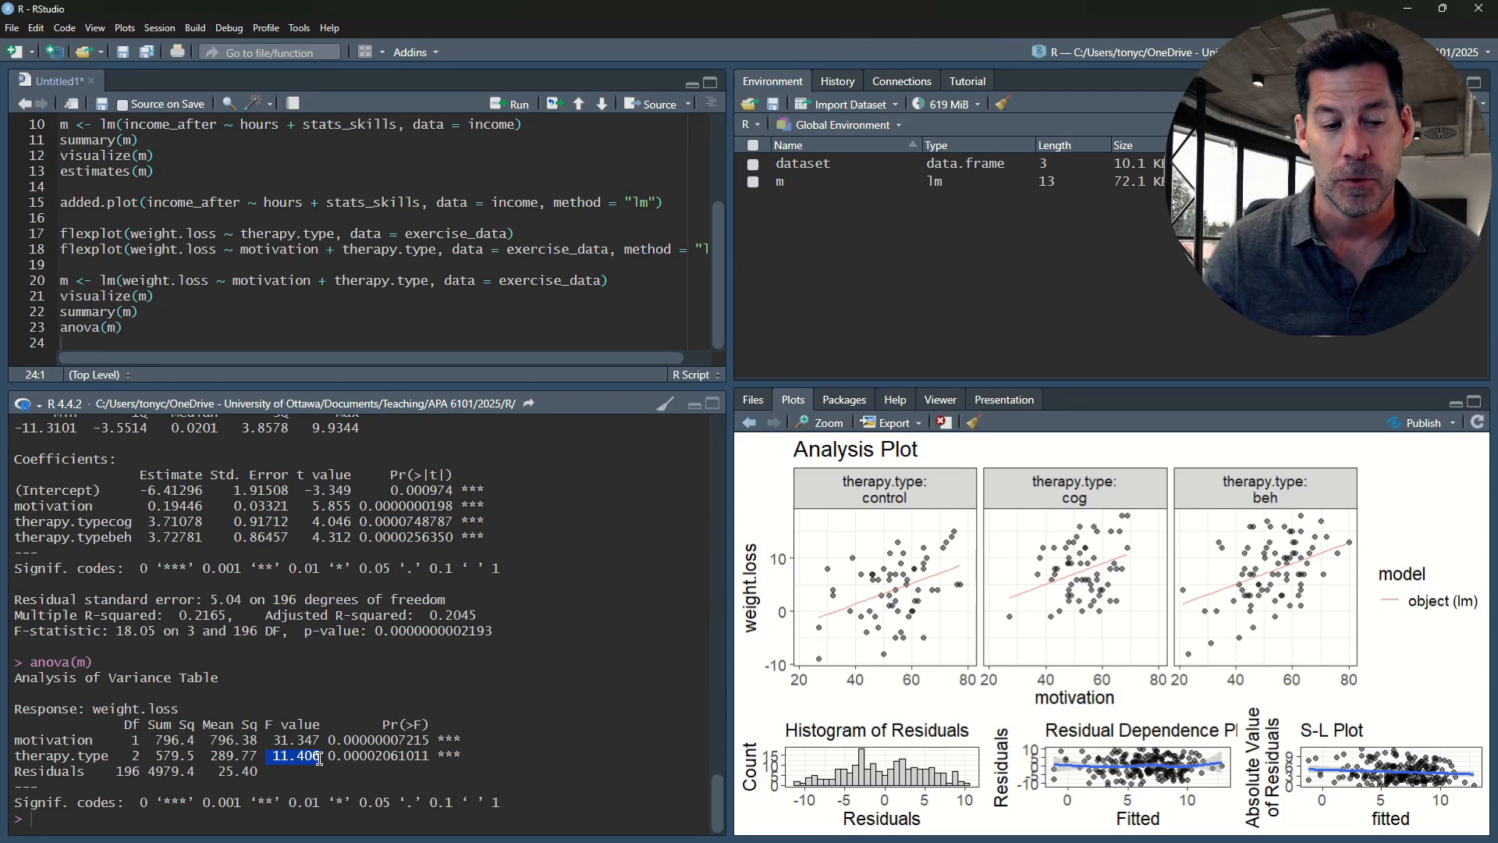
{"action": "left_click_drag", "start_coordinate": [132, 756], "coordinate": [139, 771]}
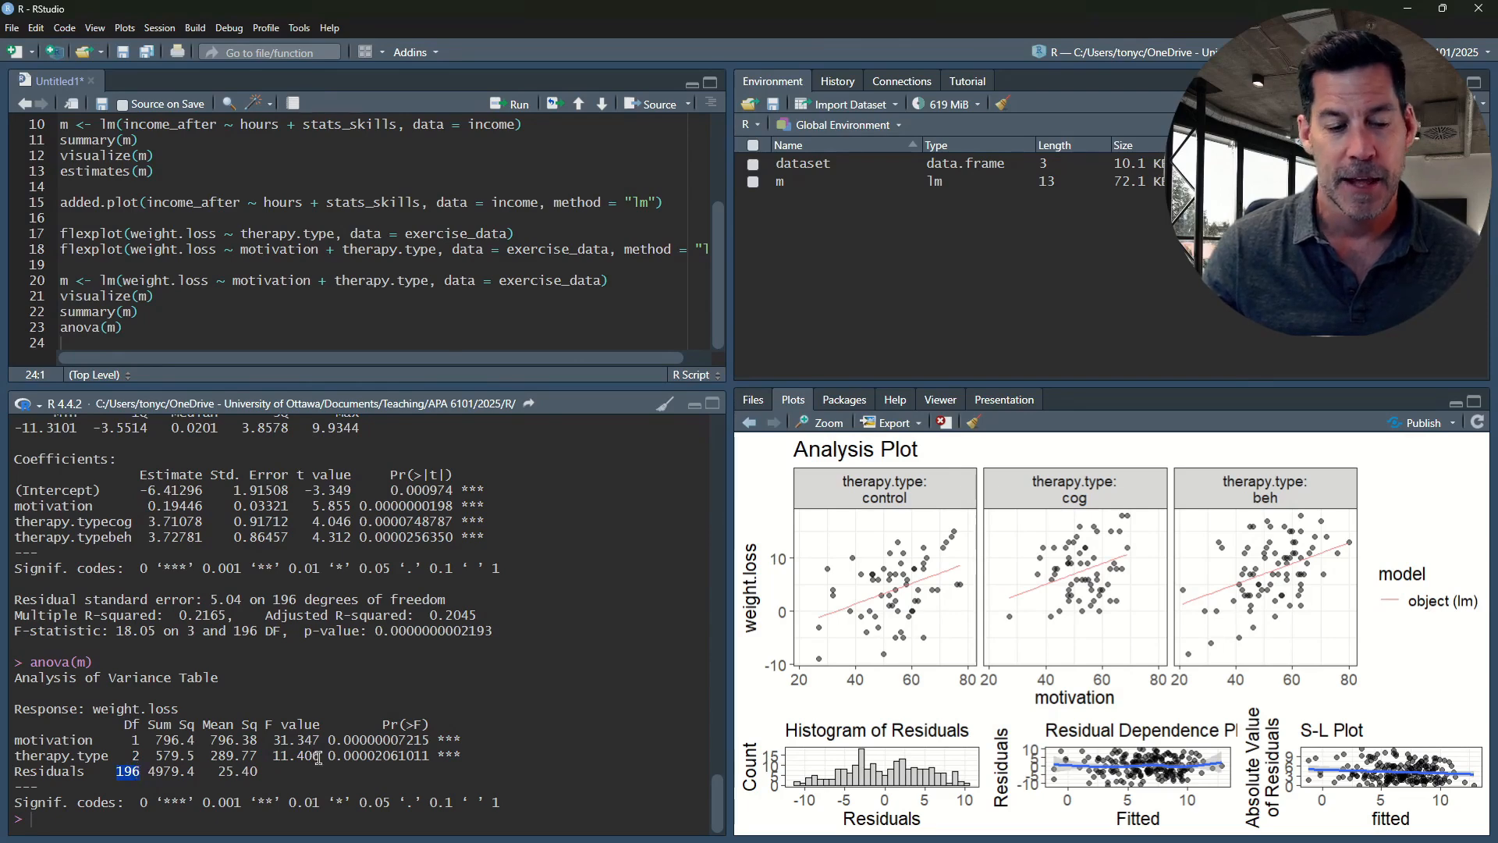
{"action": "left_click_drag", "start_coordinate": [331, 757], "coordinate": [341, 757]}
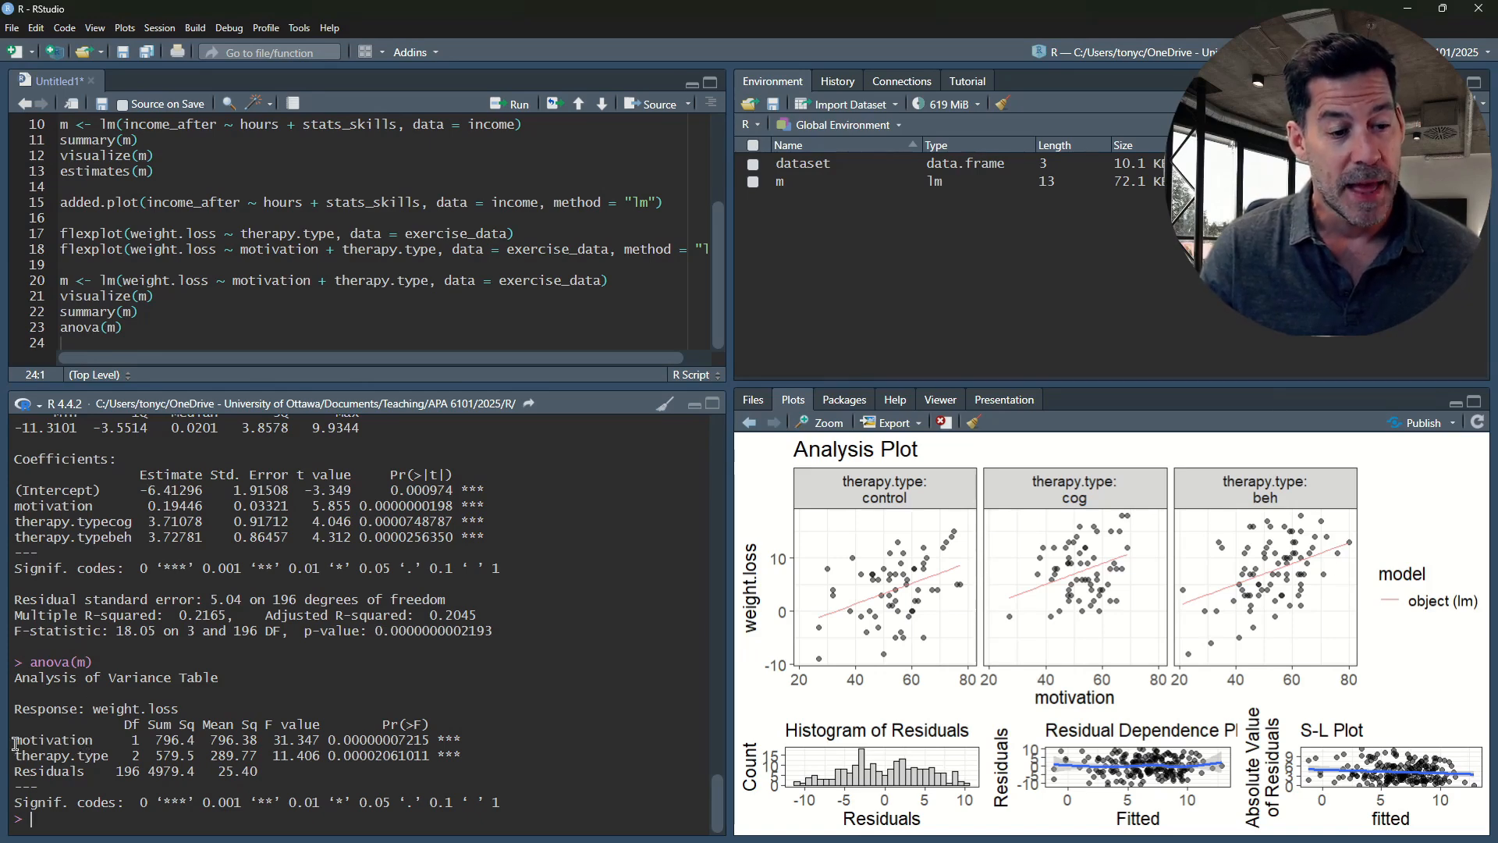
{"action": "left_click_drag", "start_coordinate": [15, 743], "coordinate": [477, 736]}
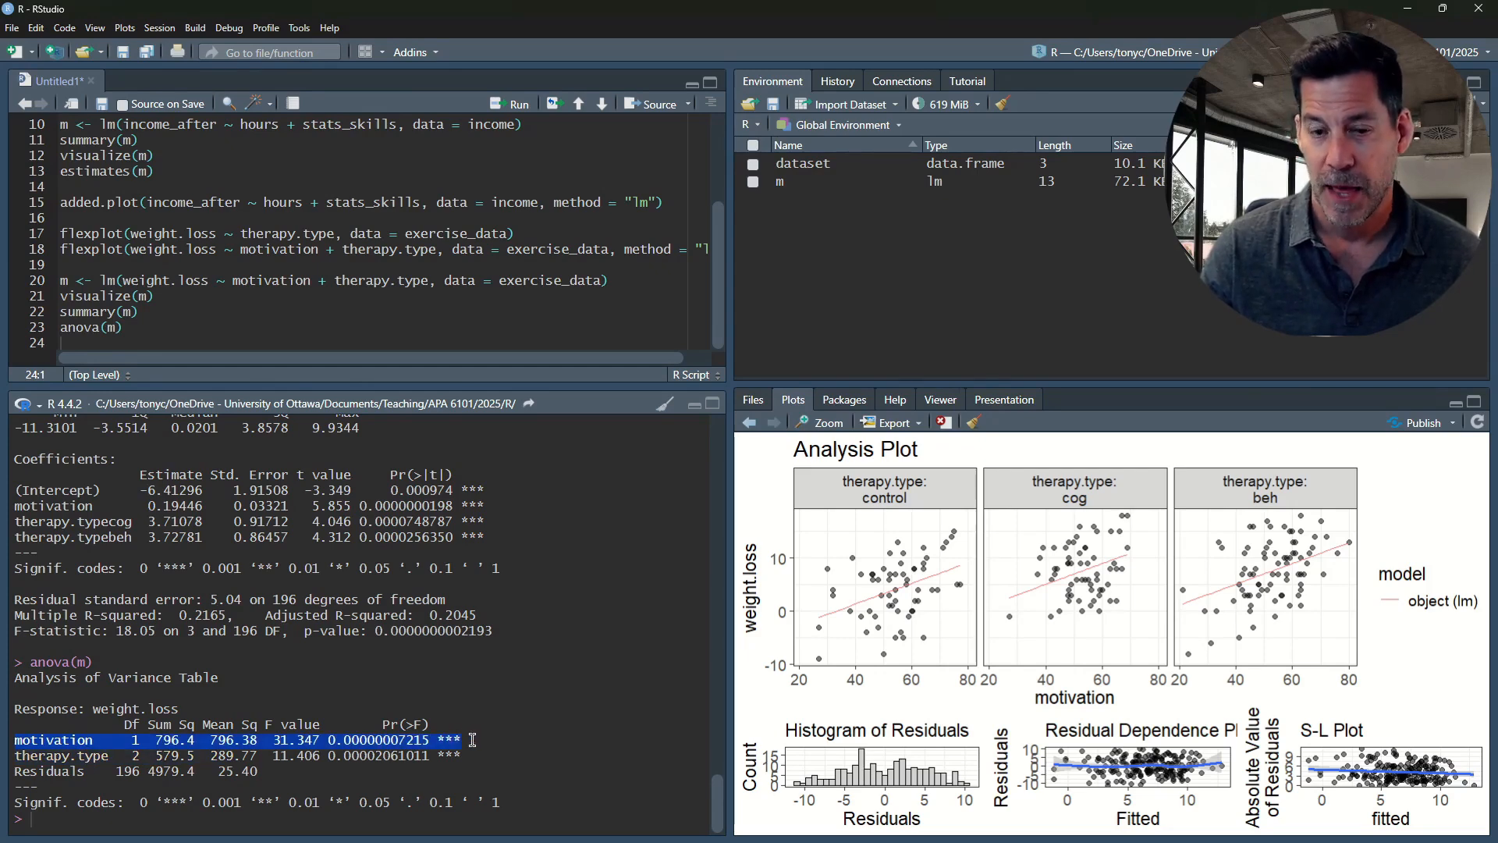
{"action": "left_click", "coordinate": [478, 742]}
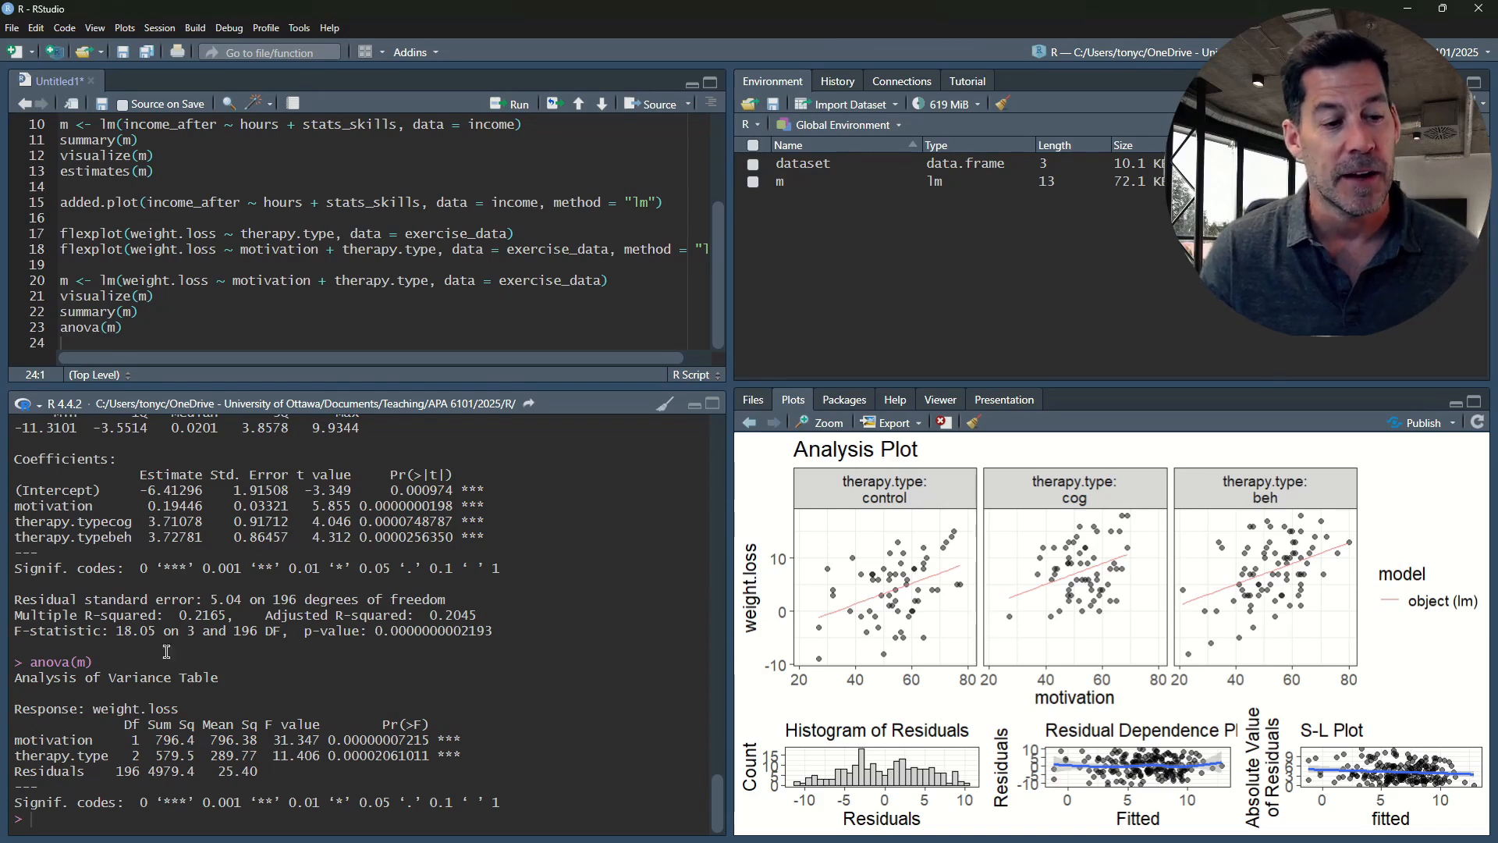
{"action": "left_click_drag", "start_coordinate": [95, 663], "coordinate": [33, 663]}
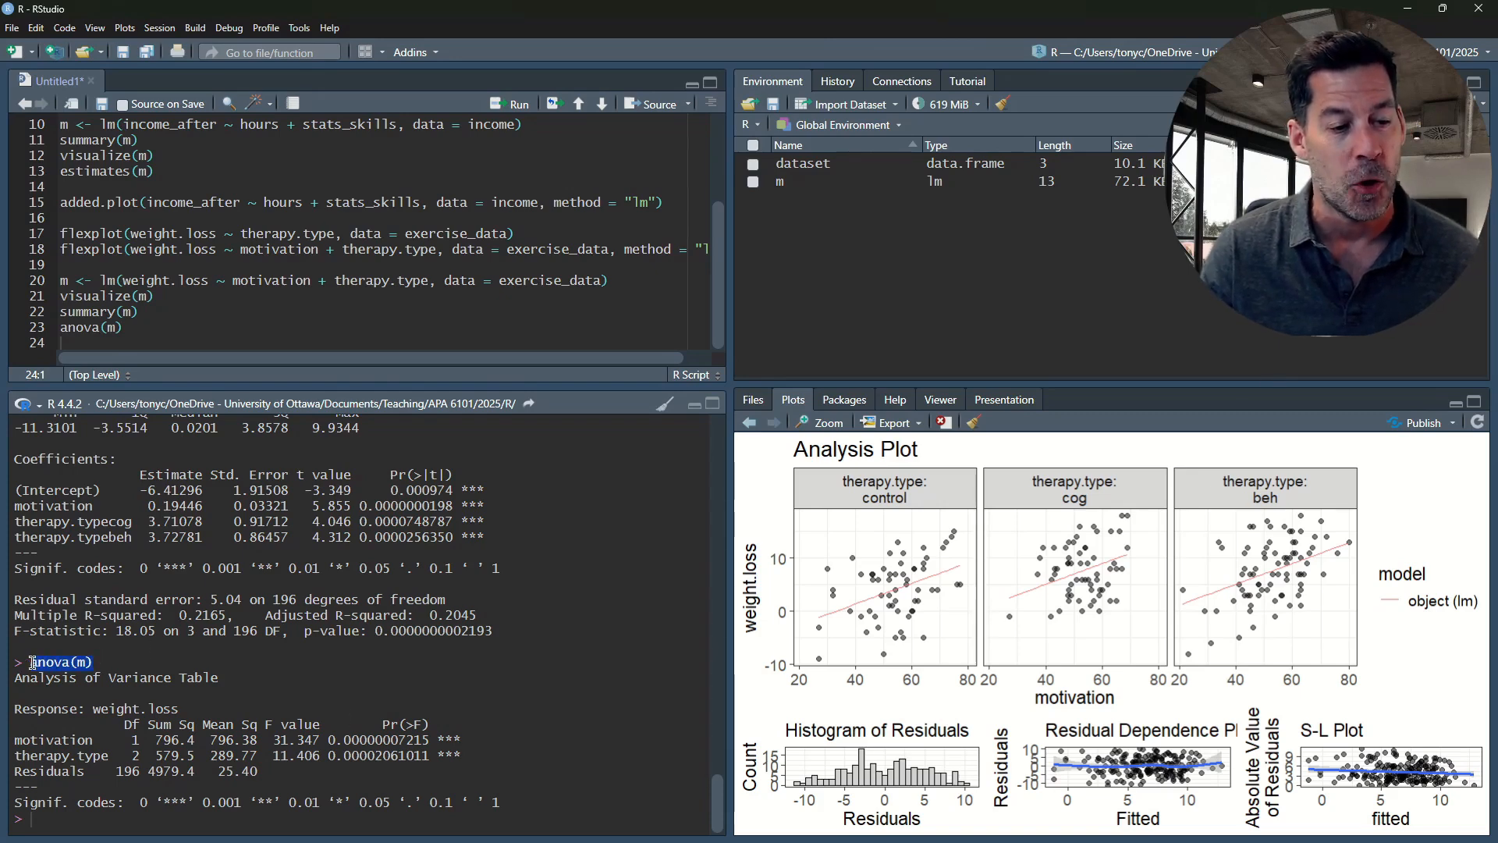
{"action": "left_click", "coordinate": [79, 681]}
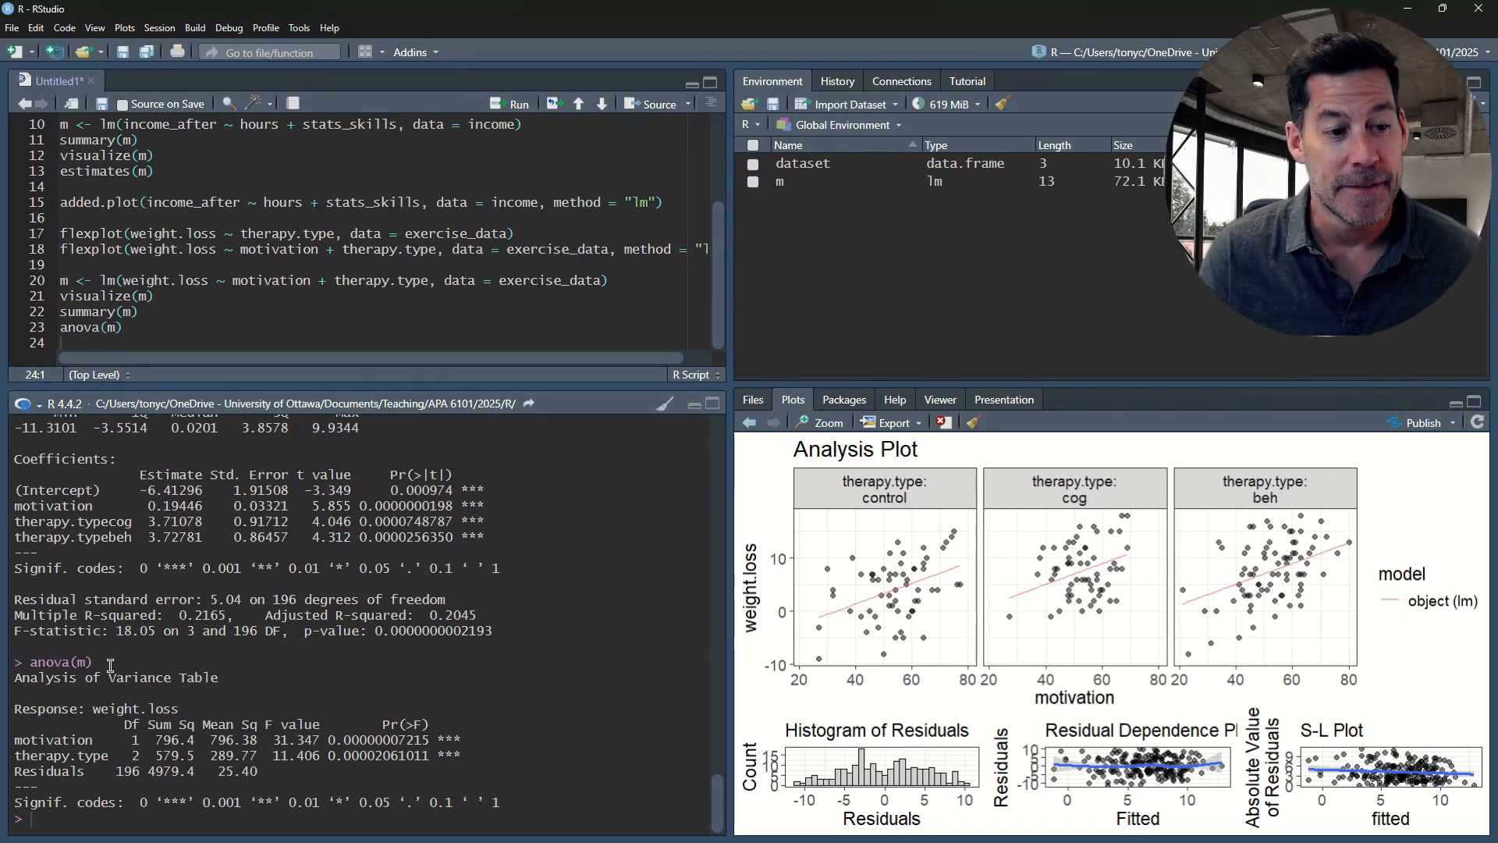
Add added.plot(weight.loss ~ motivation + therapy.type, data = exercise_data) on line 24, reusing the function name and model arguments from the script
{"action": "left_click", "coordinate": [218, 328]}
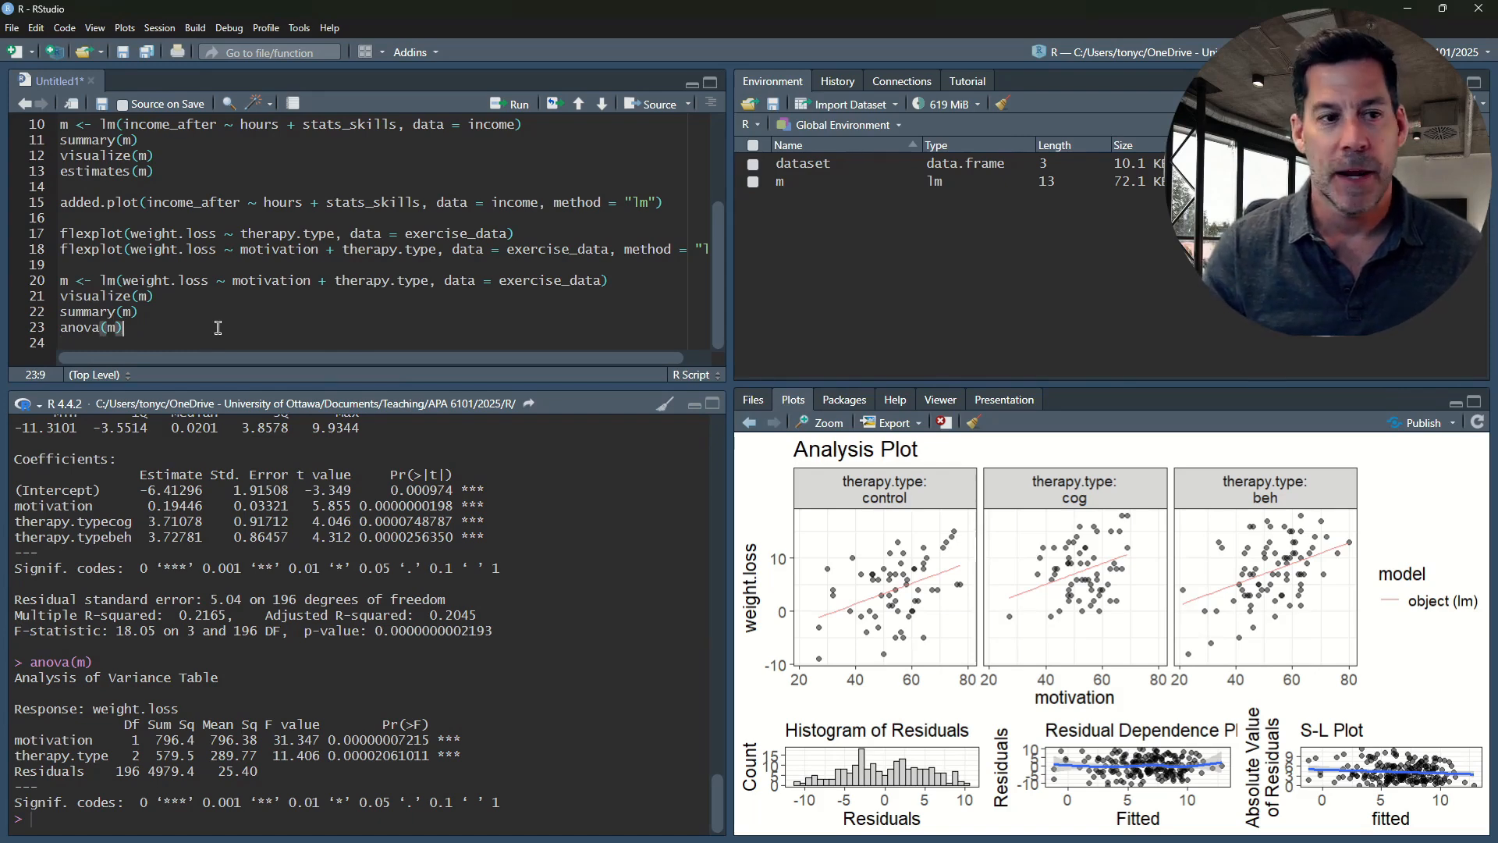
{"action": "key", "text": "Return"}
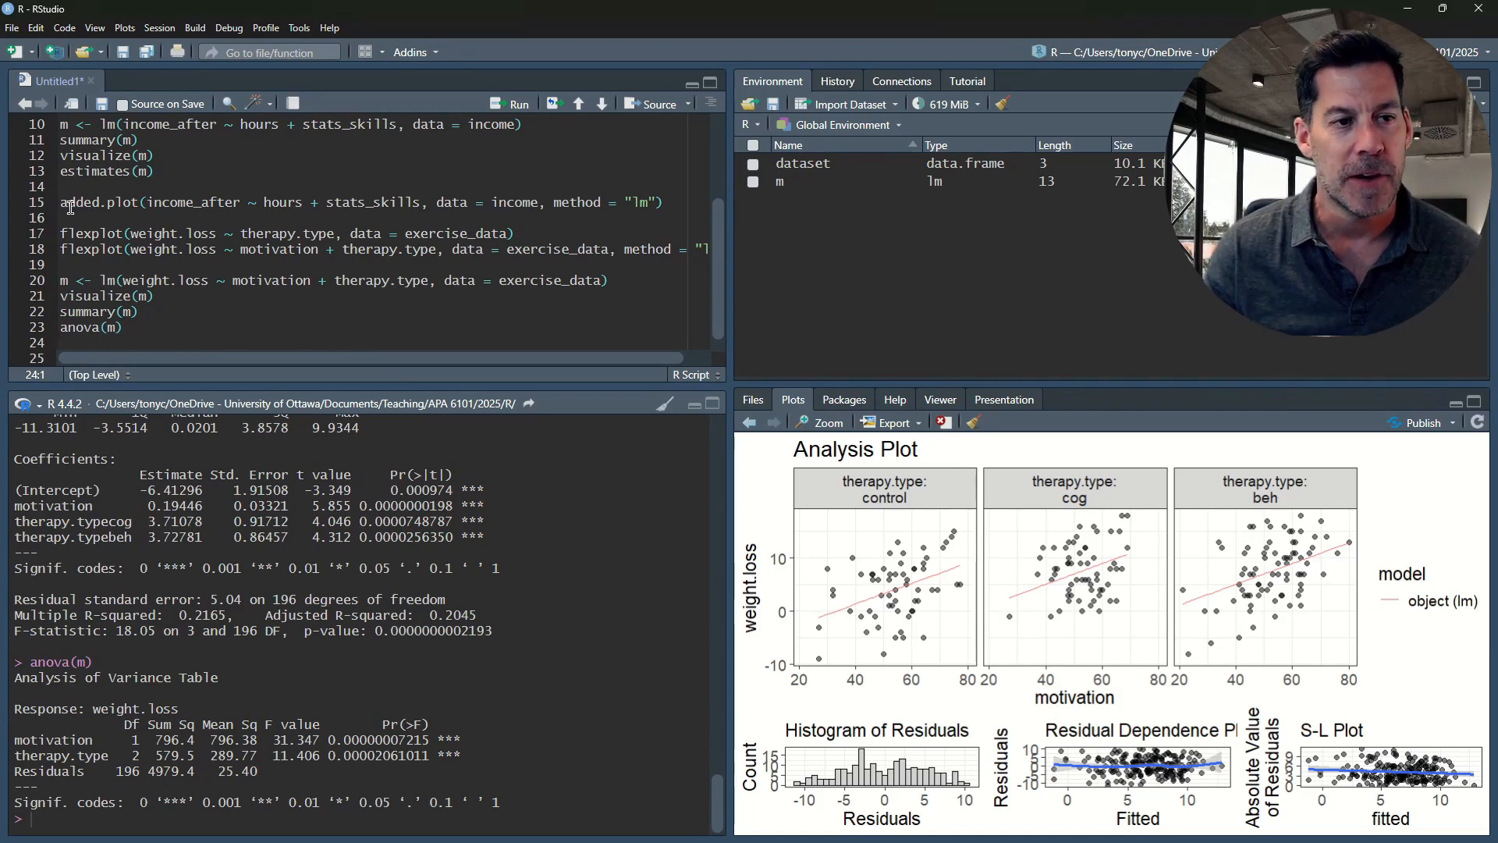
{"action": "left_click_drag", "start_coordinate": [61, 204], "coordinate": [147, 205]}
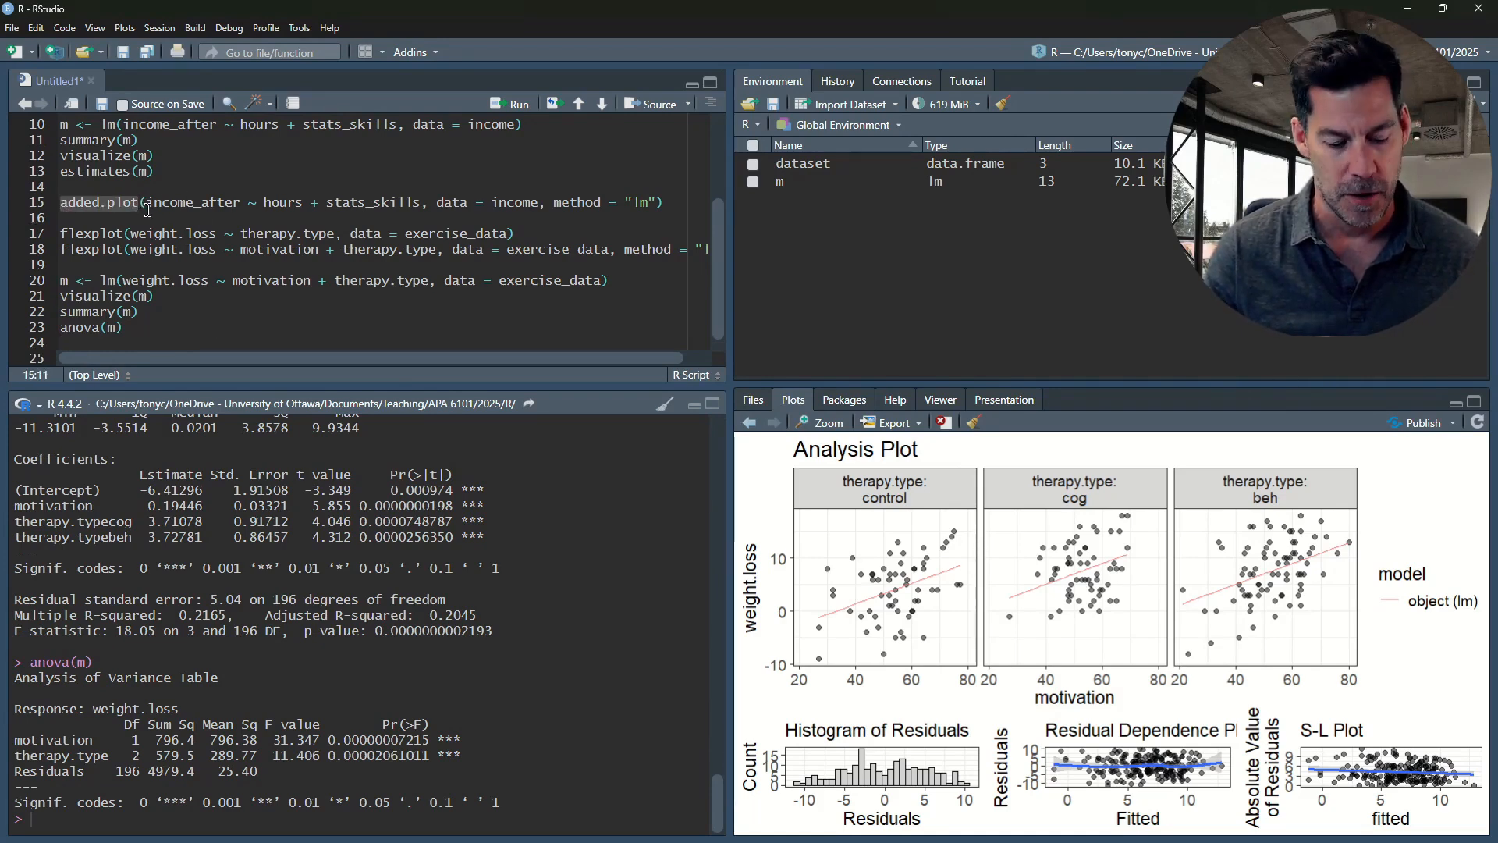
{"action": "left_click", "coordinate": [93, 338]}
{"action": "key", "text": "ctrl+v"}
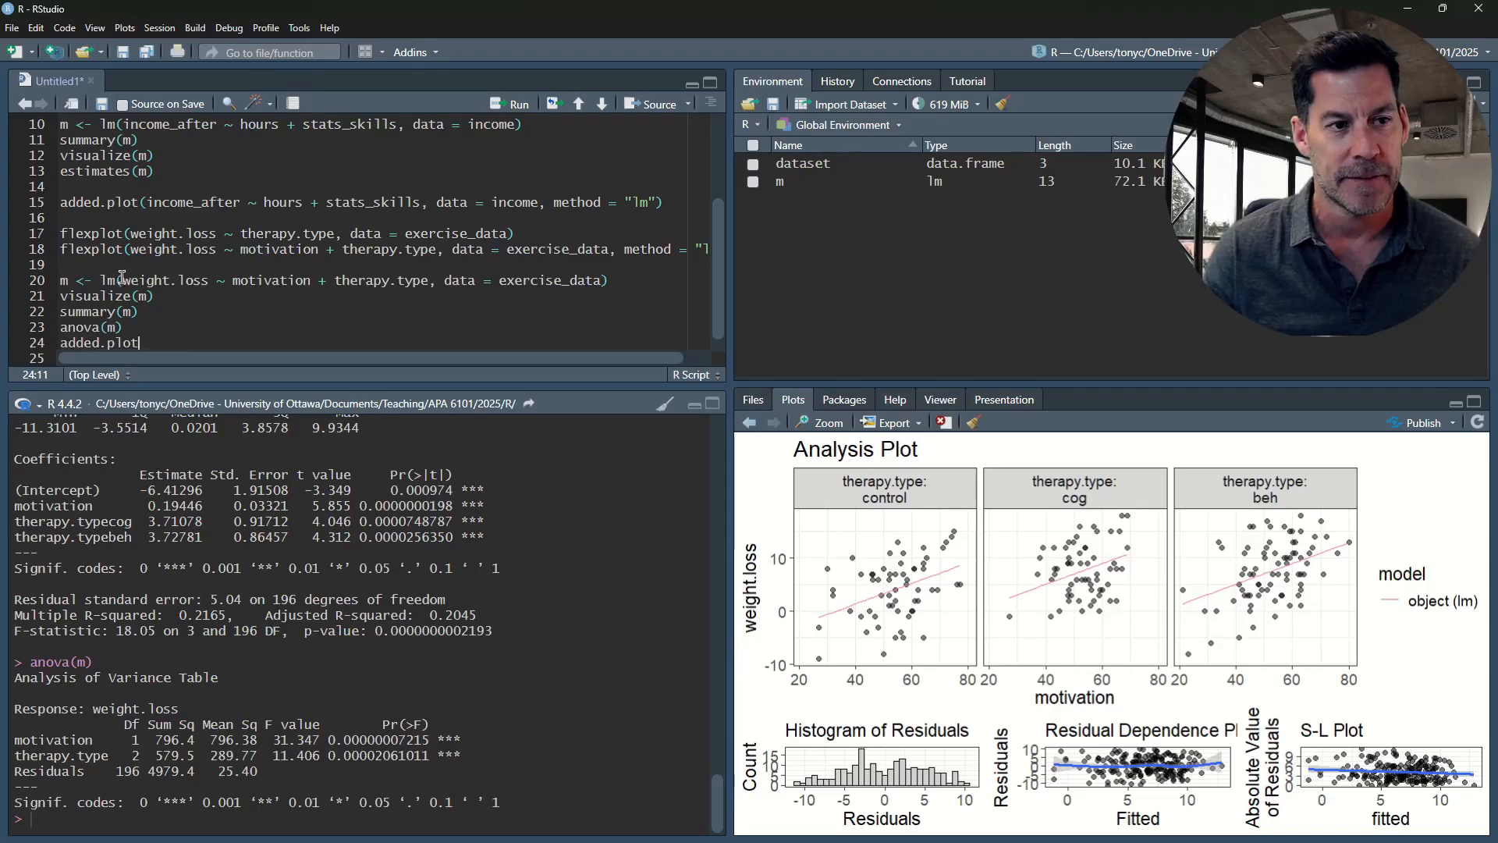
{"action": "left_click_drag", "start_coordinate": [122, 282], "coordinate": [601, 279]}
{"action": "key", "text": "ctrl+c"}
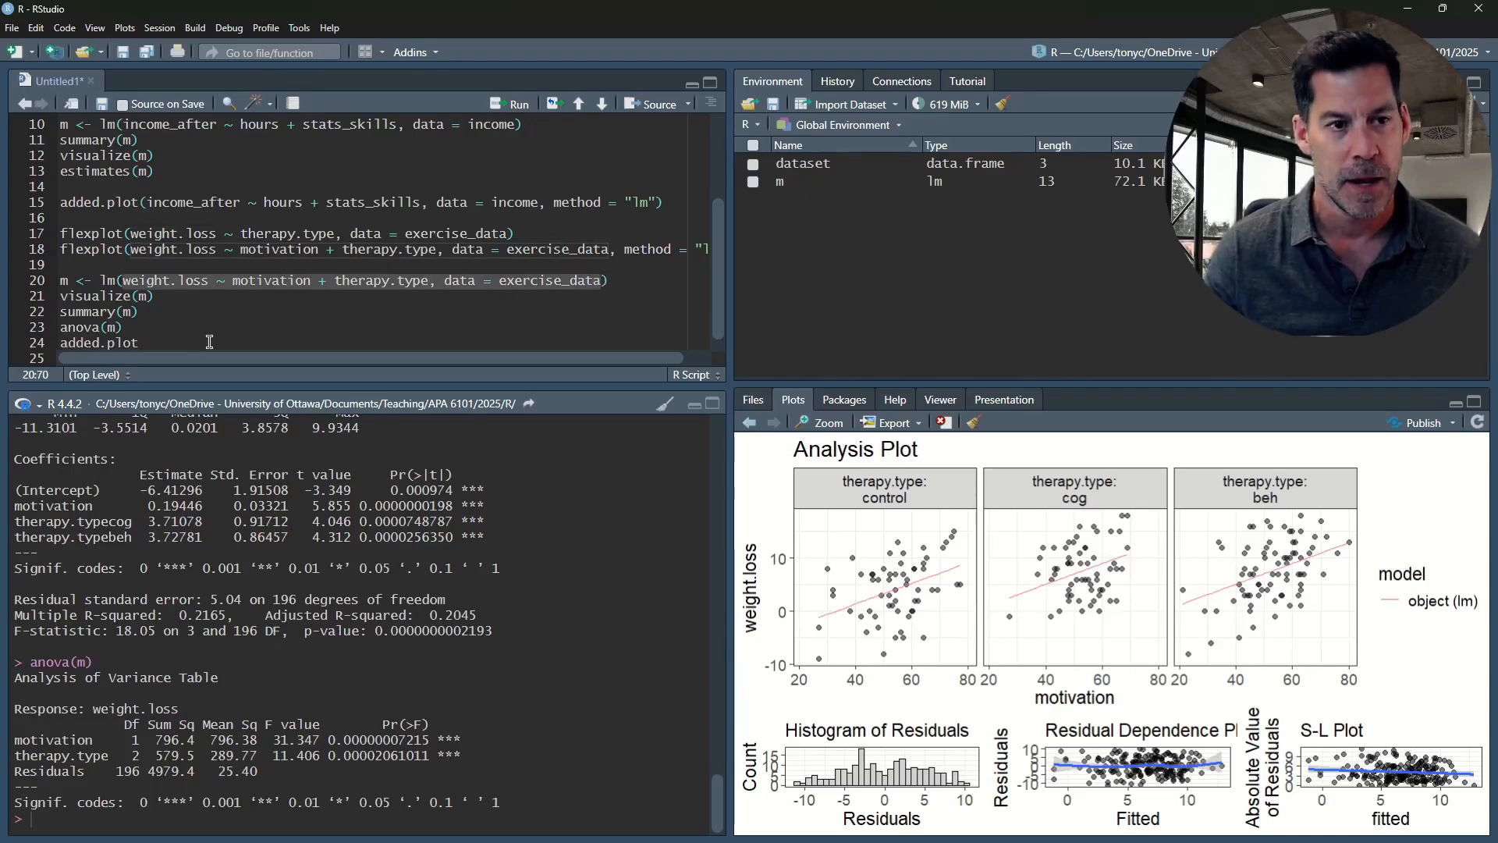
{"action": "left_click", "coordinate": [258, 338]}
{"action": "type", "text": "("}
{"action": "key", "text": "ctrl+v"}
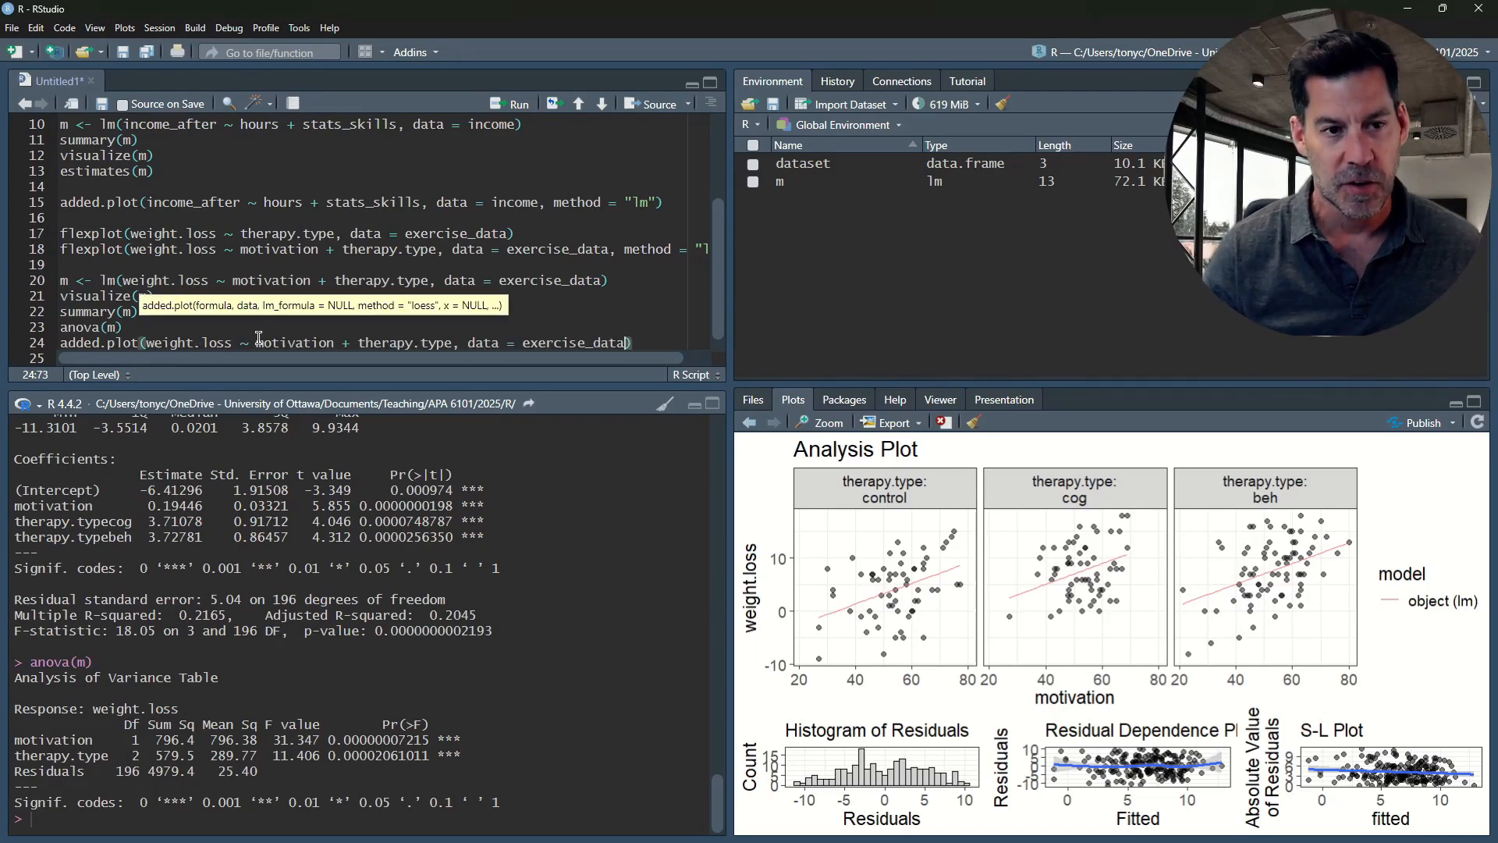
{"action": "type", "text": ","}
{"action": "type", "text": " method"}
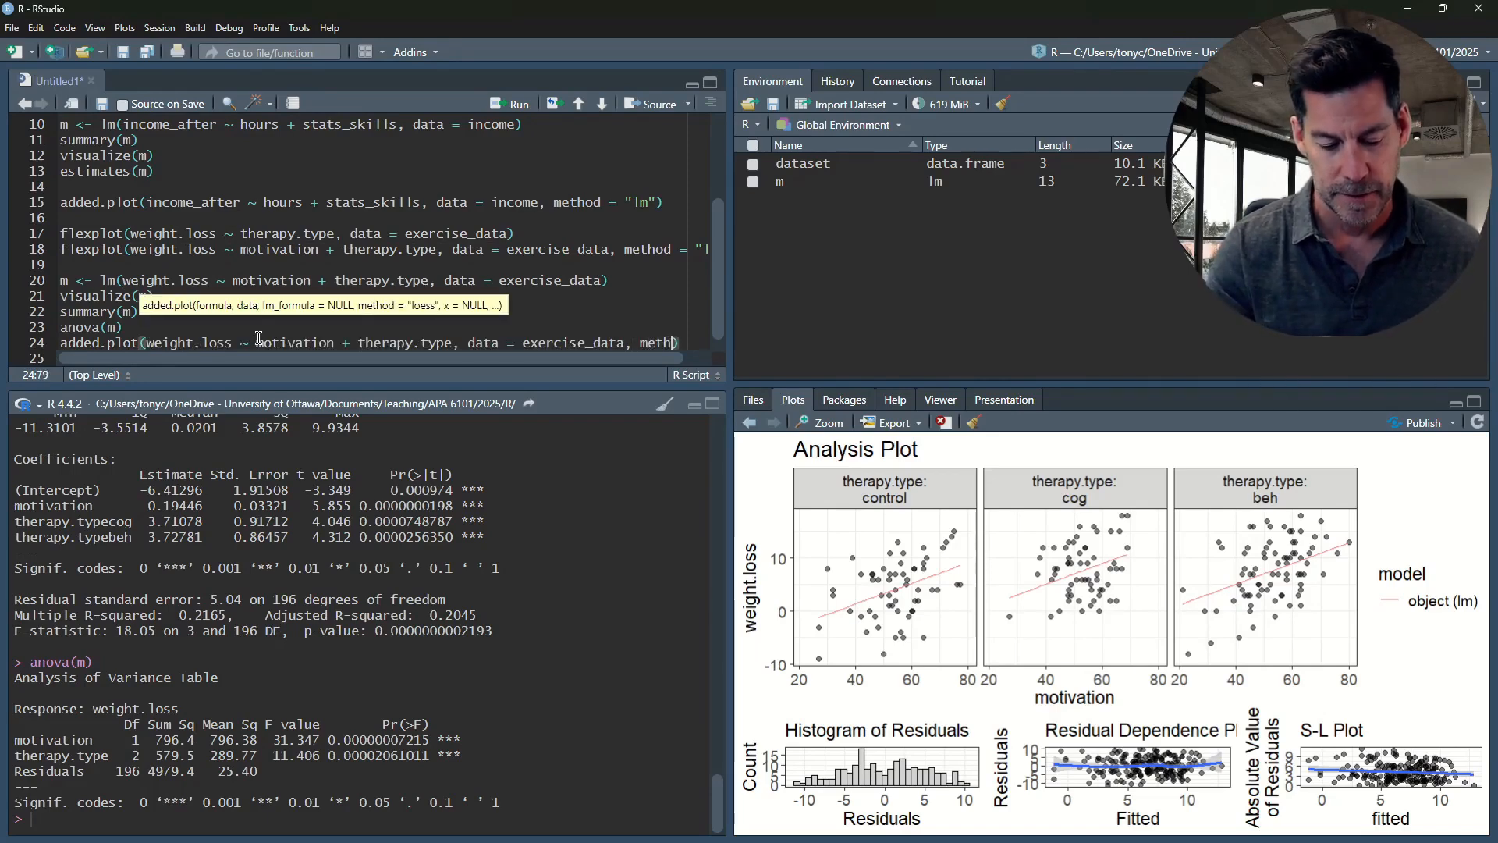
{"action": "key", "text": "BackSpace"}
{"action": "key", "text": "BackSpace"}
{"action": "key", "text": "BackSpace"}
{"action": "key", "text": "BackSpace"}
{"action": "key", "text": "BackSpace"}
{"action": "key", "text": "BackSpace"}
{"action": "key", "text": "BackSpace"}
{"action": "key", "text": "BackSpace"}
{"action": "key", "text": "BackSpace"}
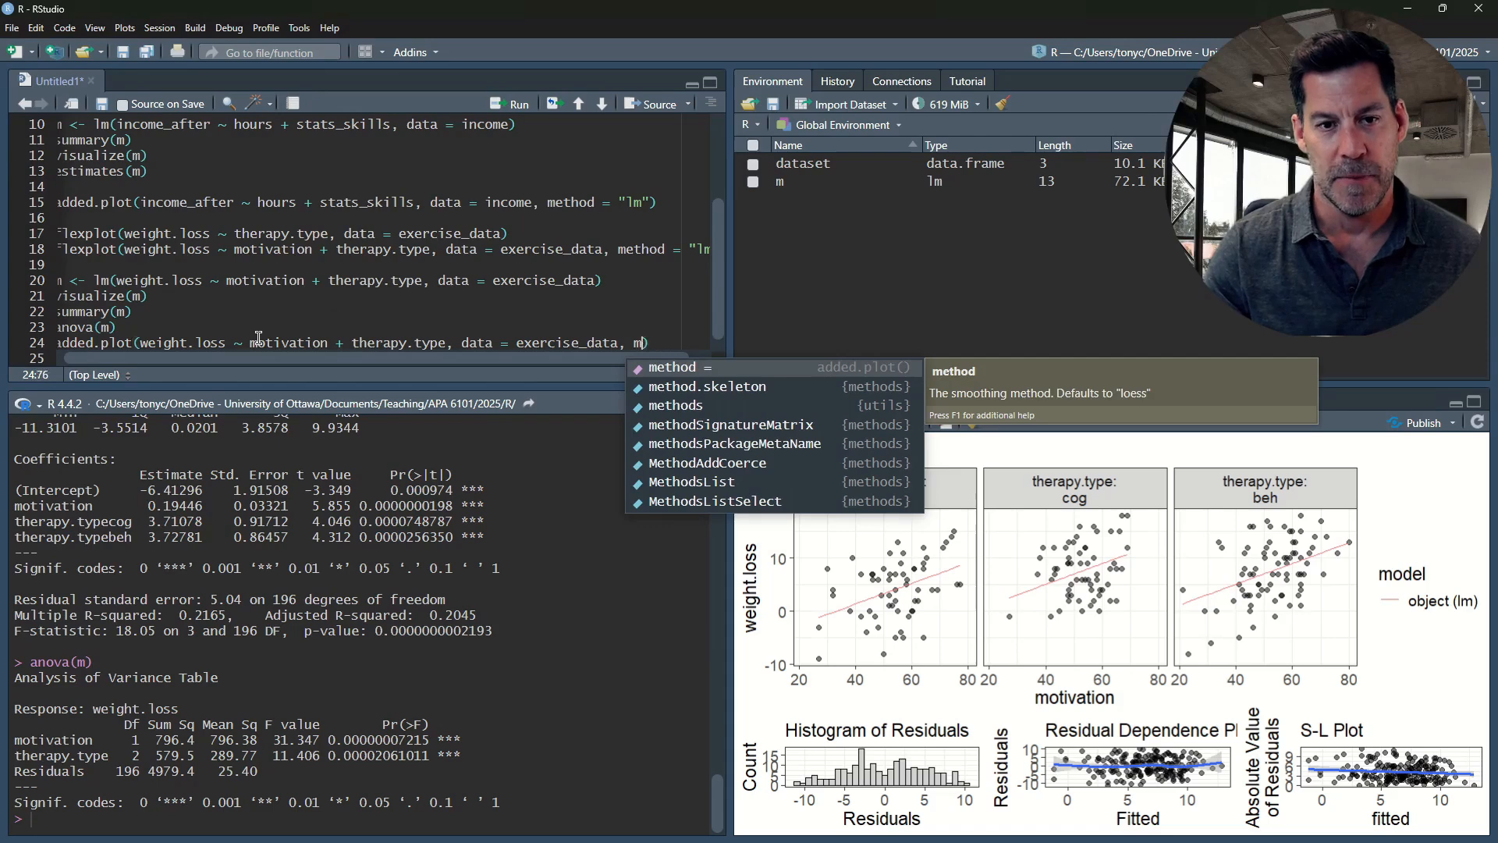
Run the added.plot call on line 24 to plot weight.loss by therapy.type, controlling for motivation
{"action": "key", "text": "End"}
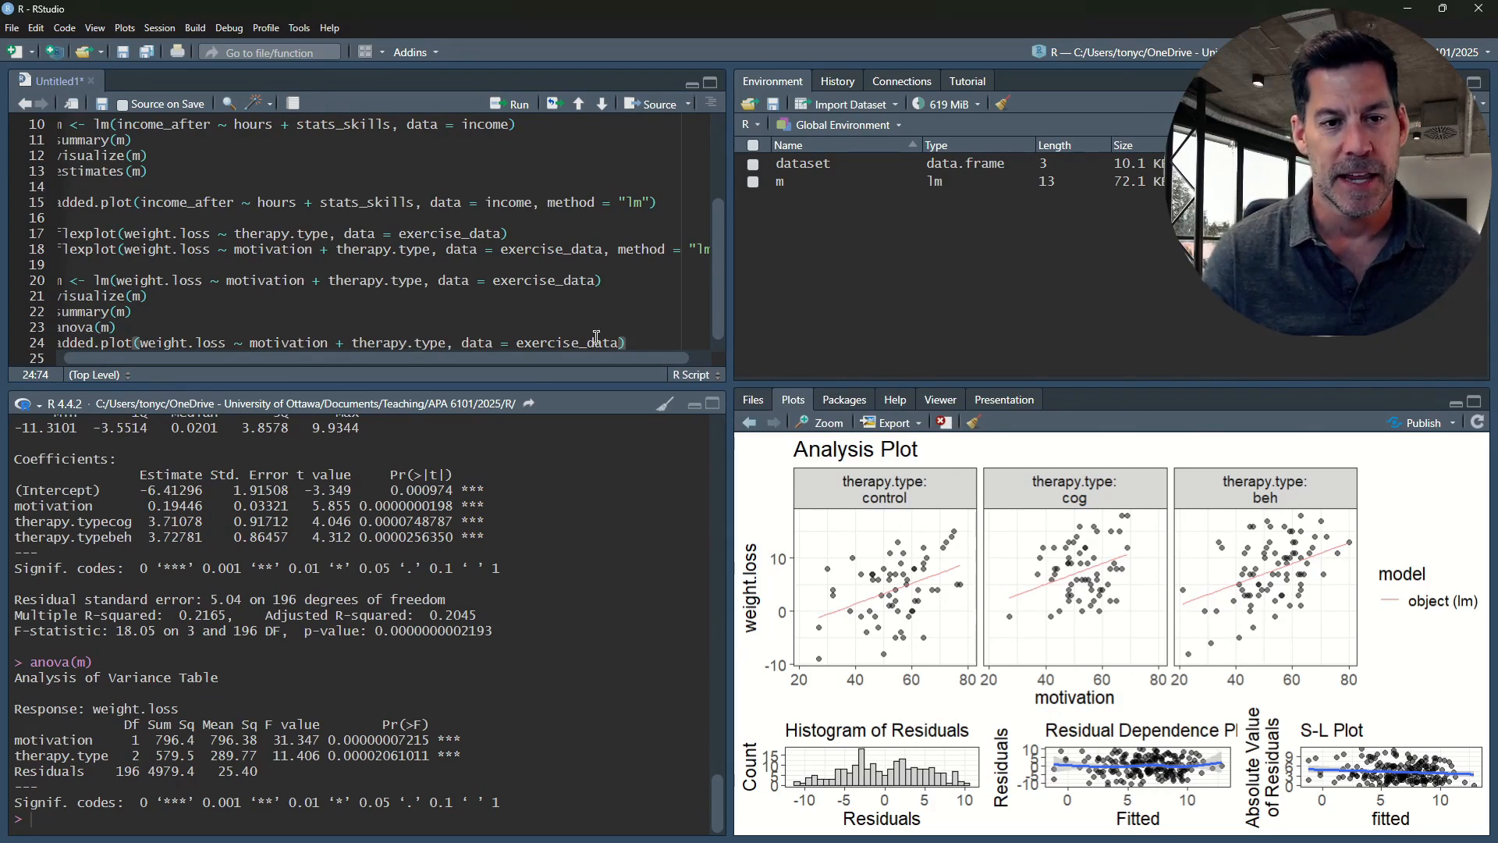
{"action": "key", "text": "ctrl+Return"}
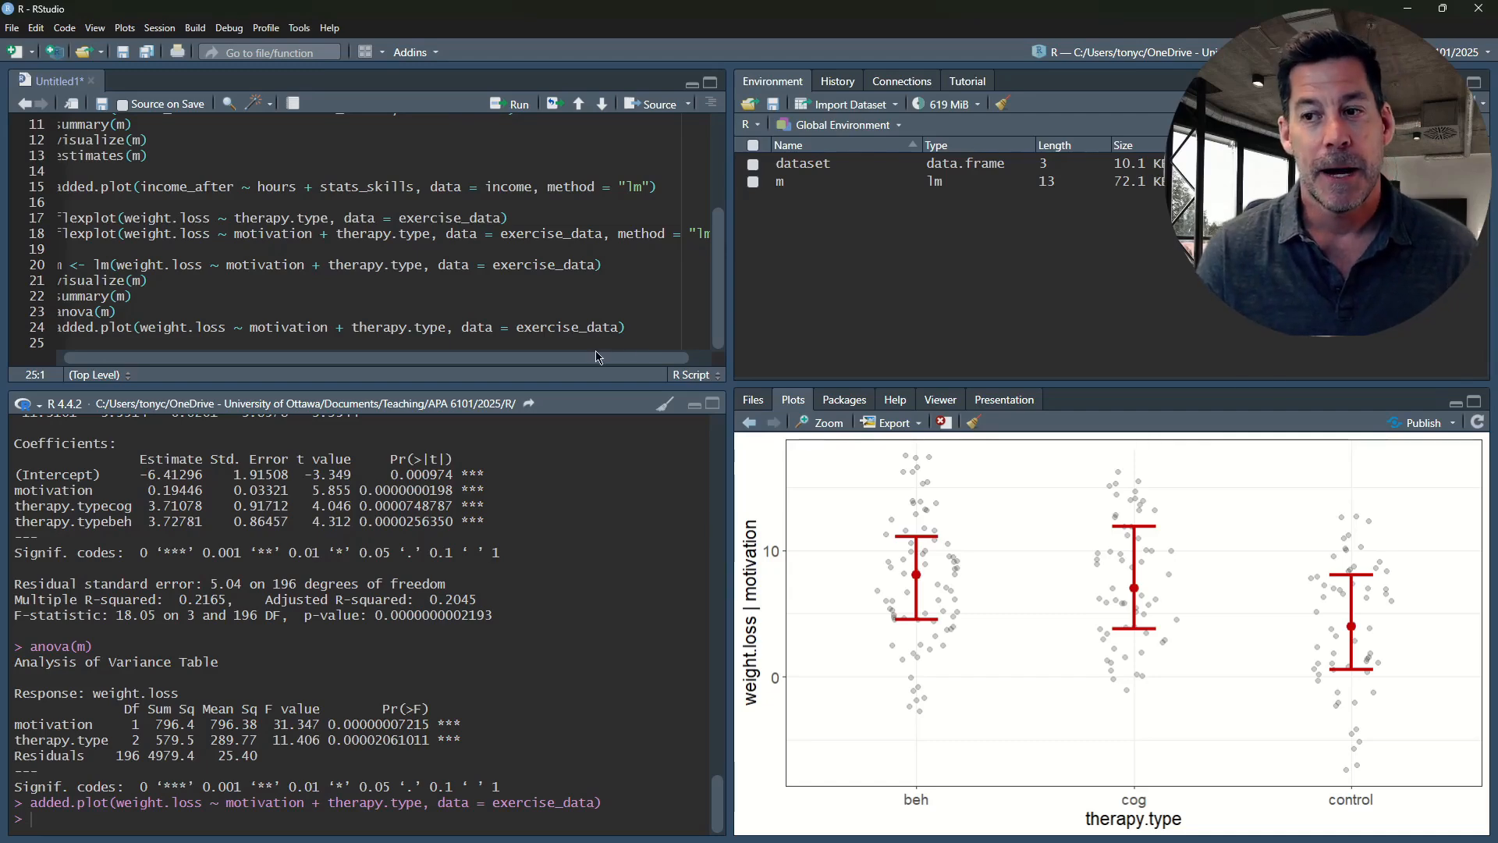
{"action": "left_click", "coordinate": [628, 327]}
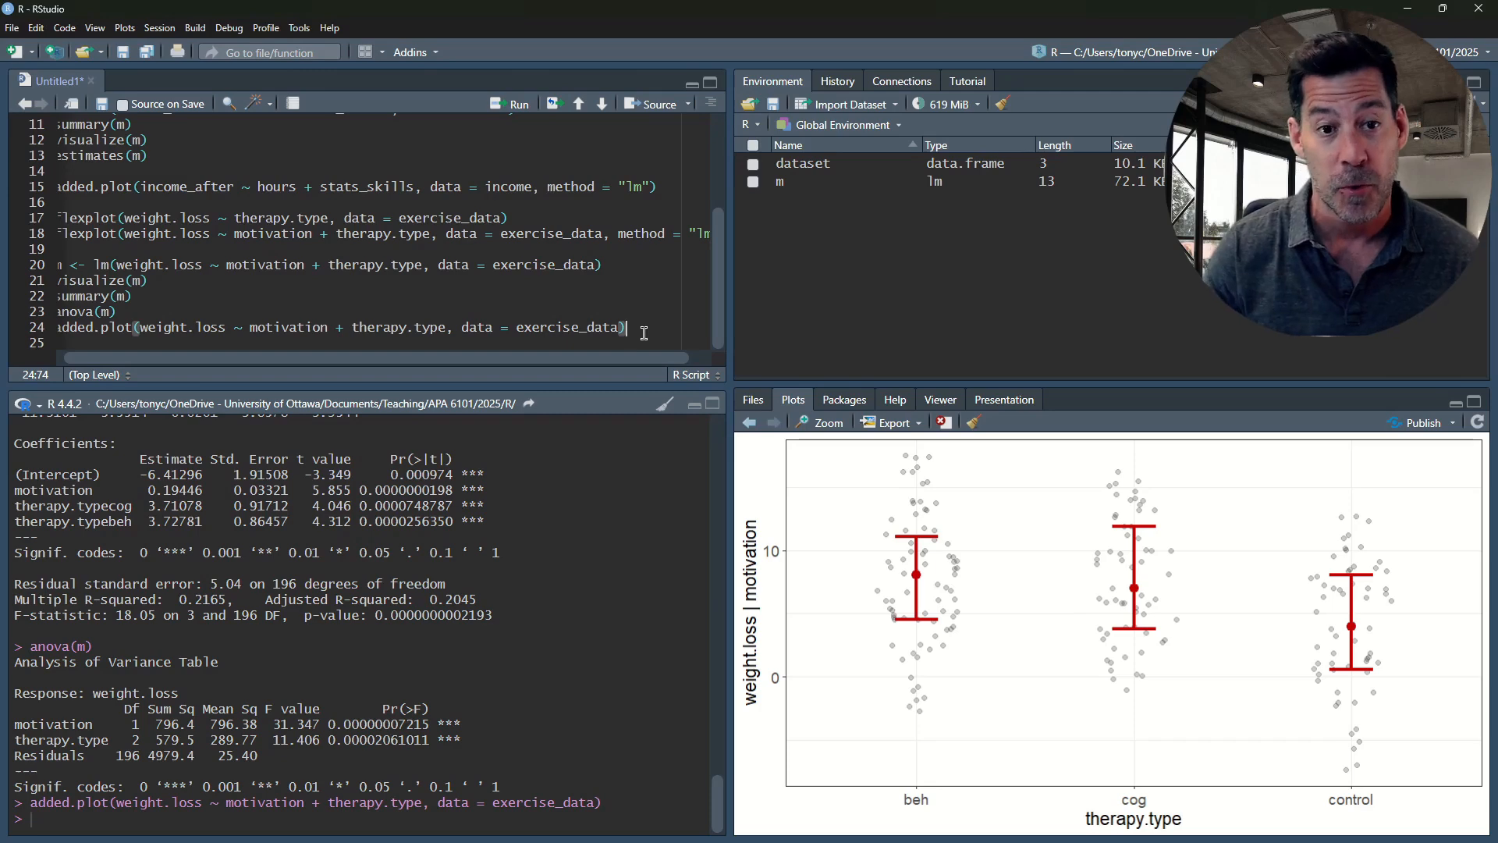
{"action": "key", "text": "Return"}
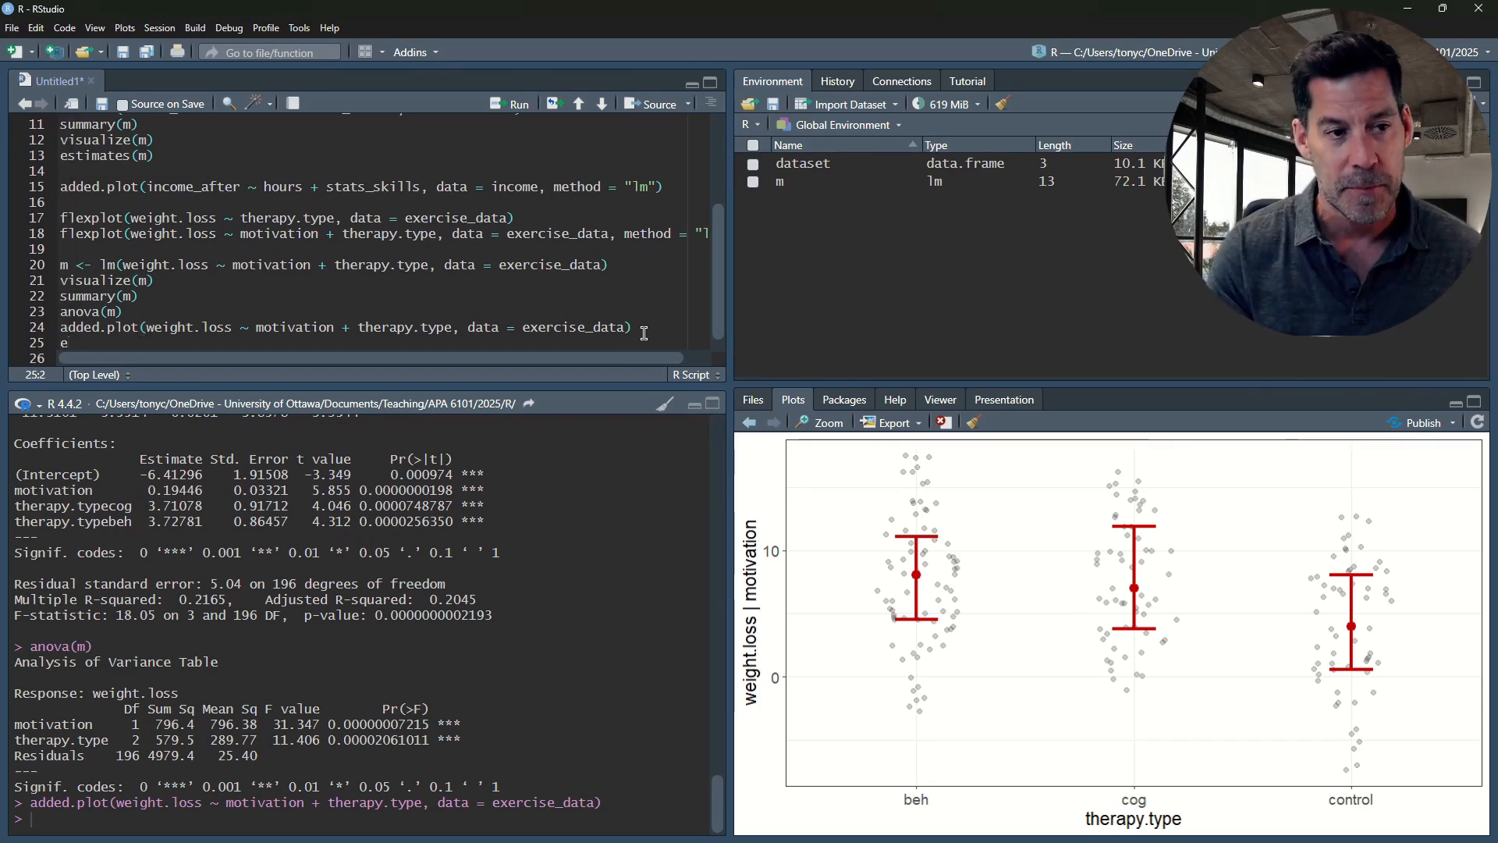
{"action": "type", "text": "emmea"}
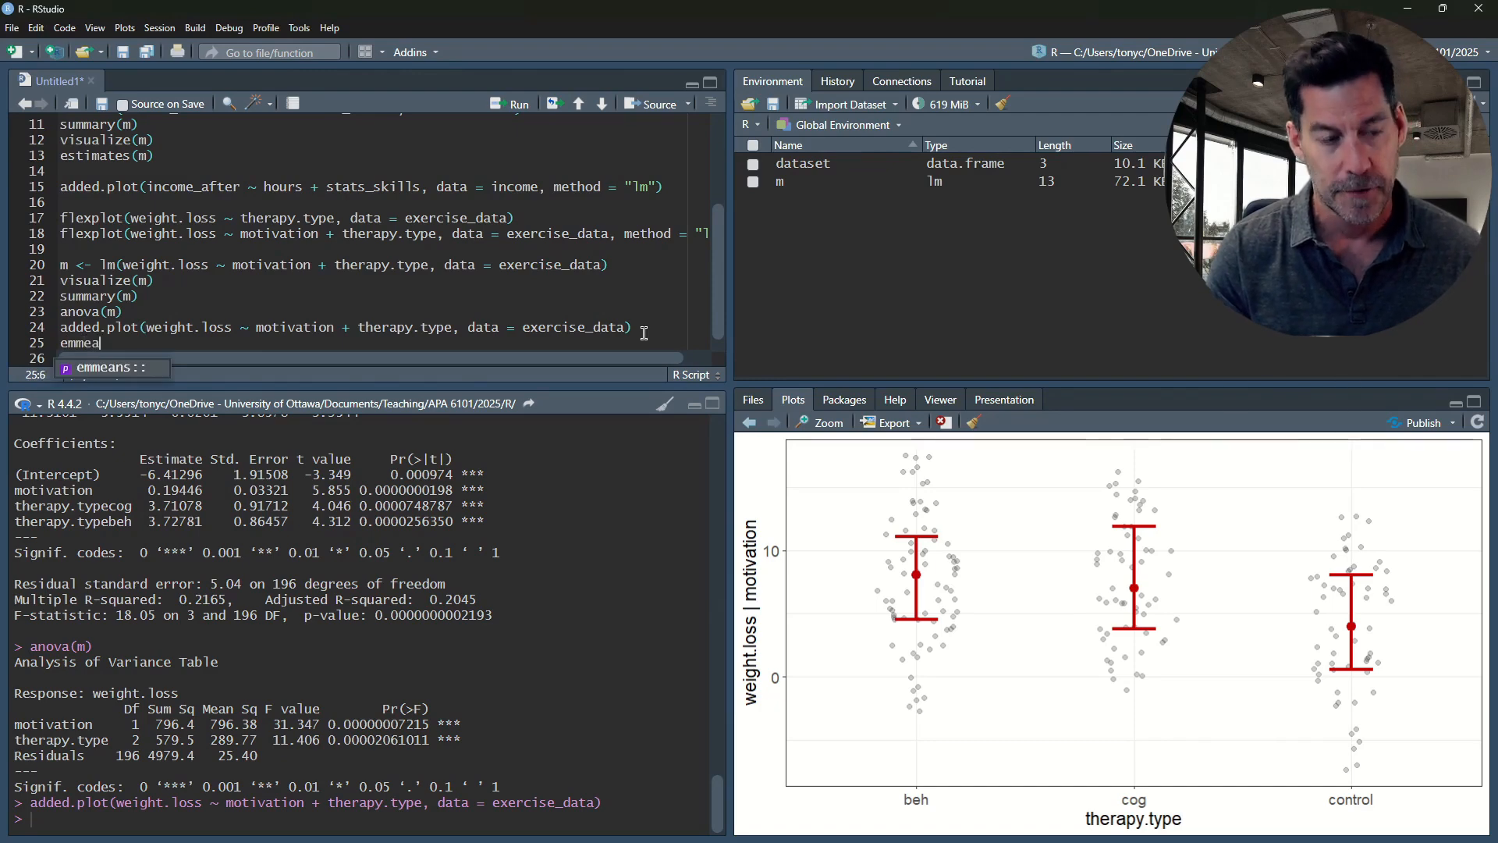
{"action": "key", "text": "Escape"}
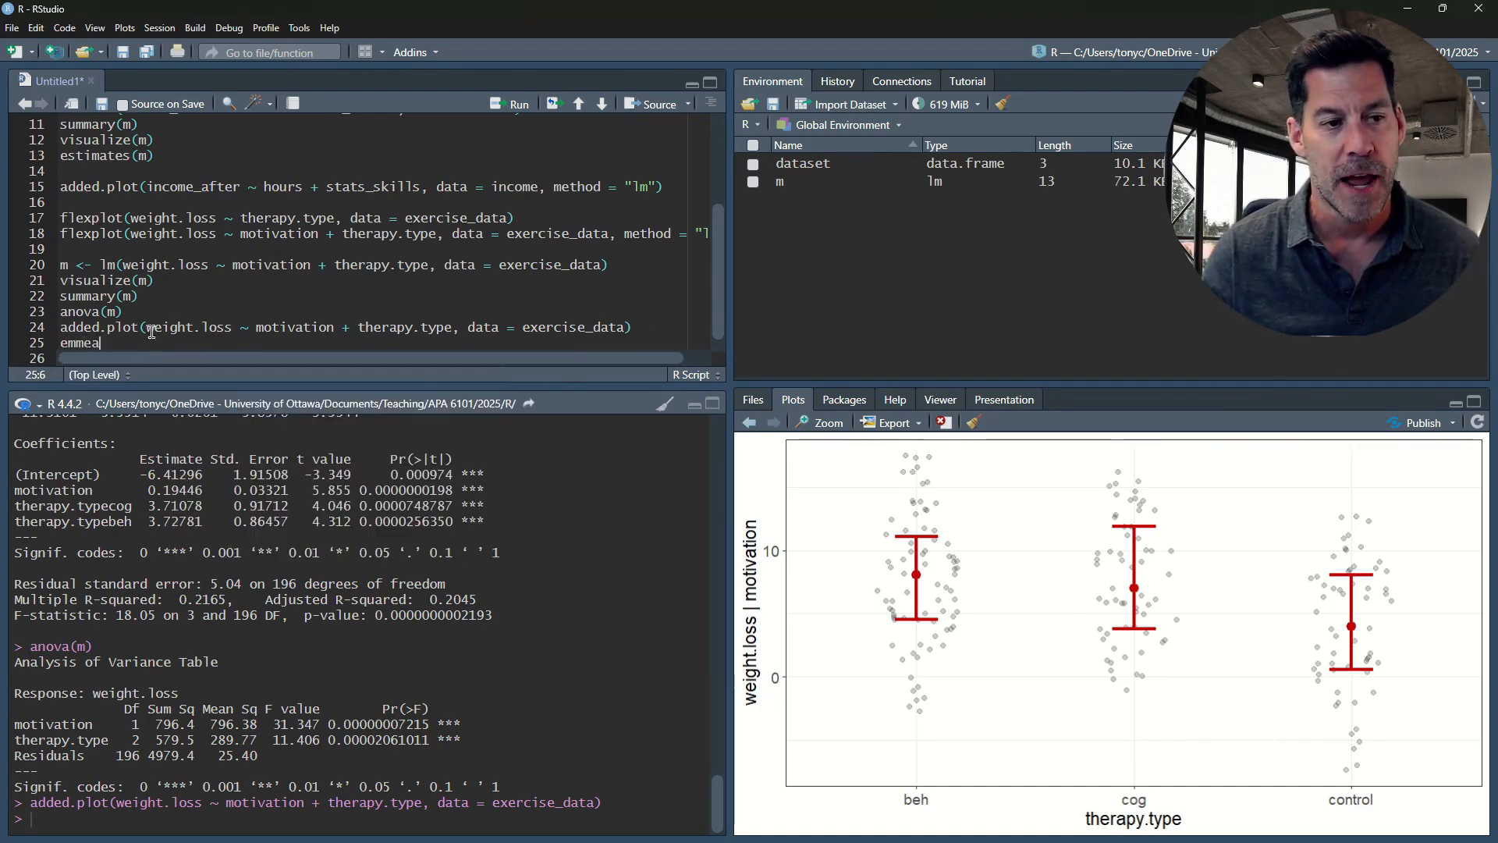
{"action": "key", "text": "BackSpace"}
{"action": "key", "text": "BackSpace"}
{"action": "key", "text": "BackSpace"}
{"action": "key", "text": "BackSpace"}
{"action": "key", "text": "BackSpace"}
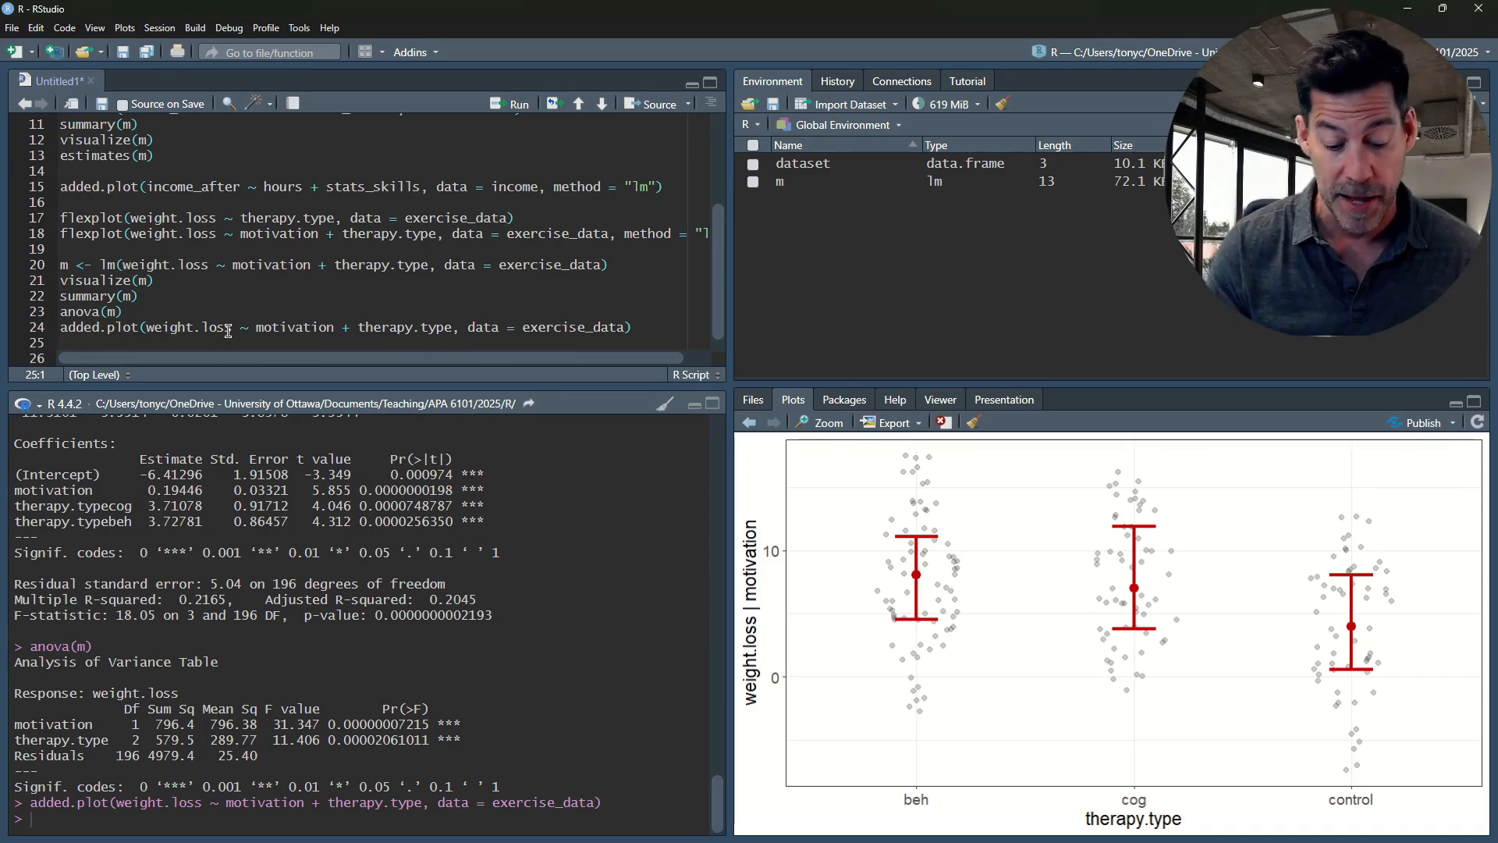
Add library(emmeans) on line 25 and run it to load the package
{"action": "type", "text": "libra"}
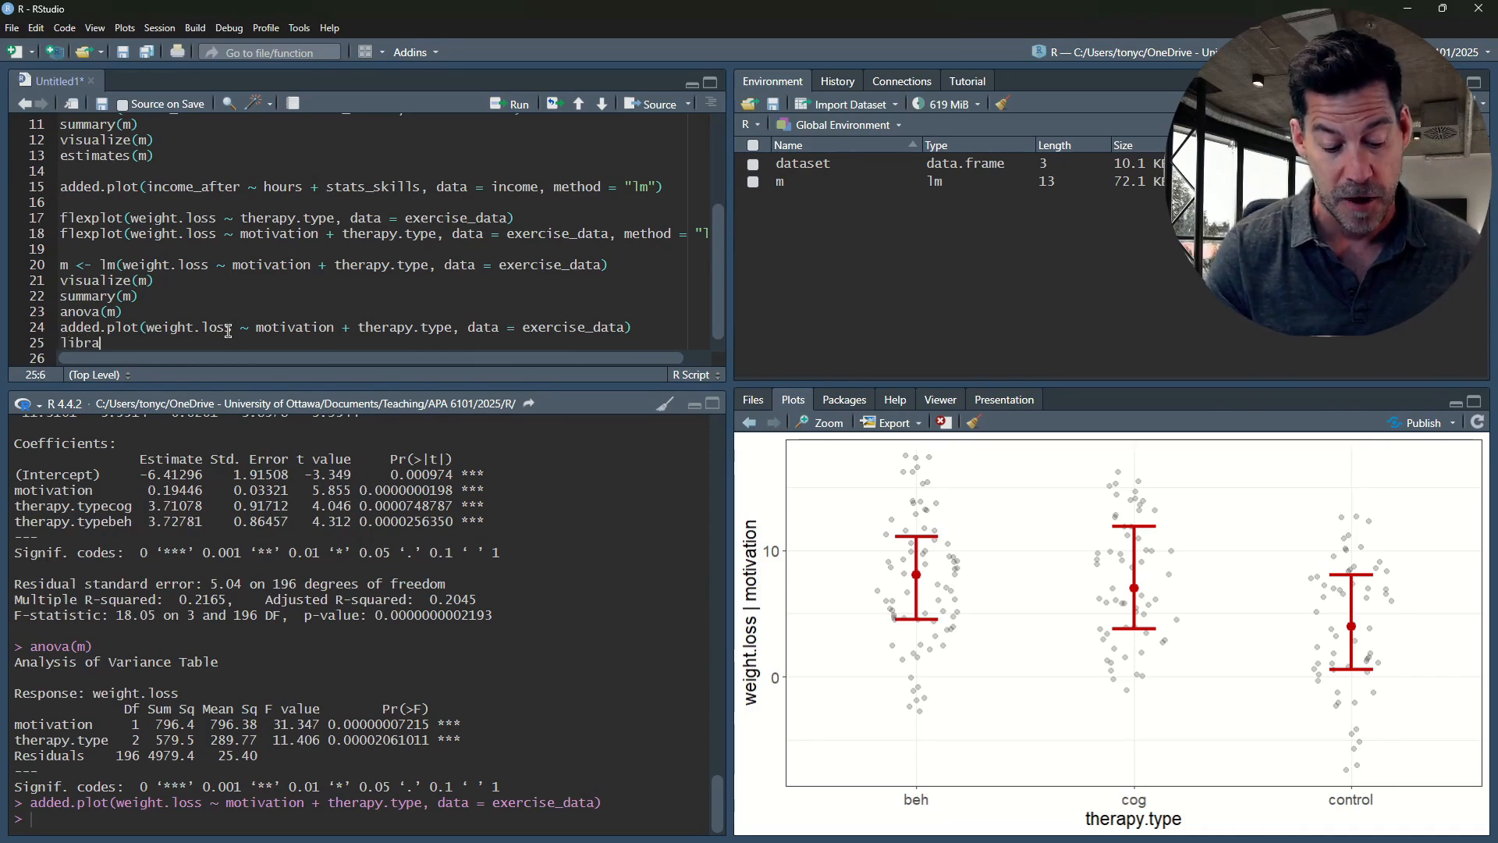
{"action": "type", "text": "ry(emmeans)"}
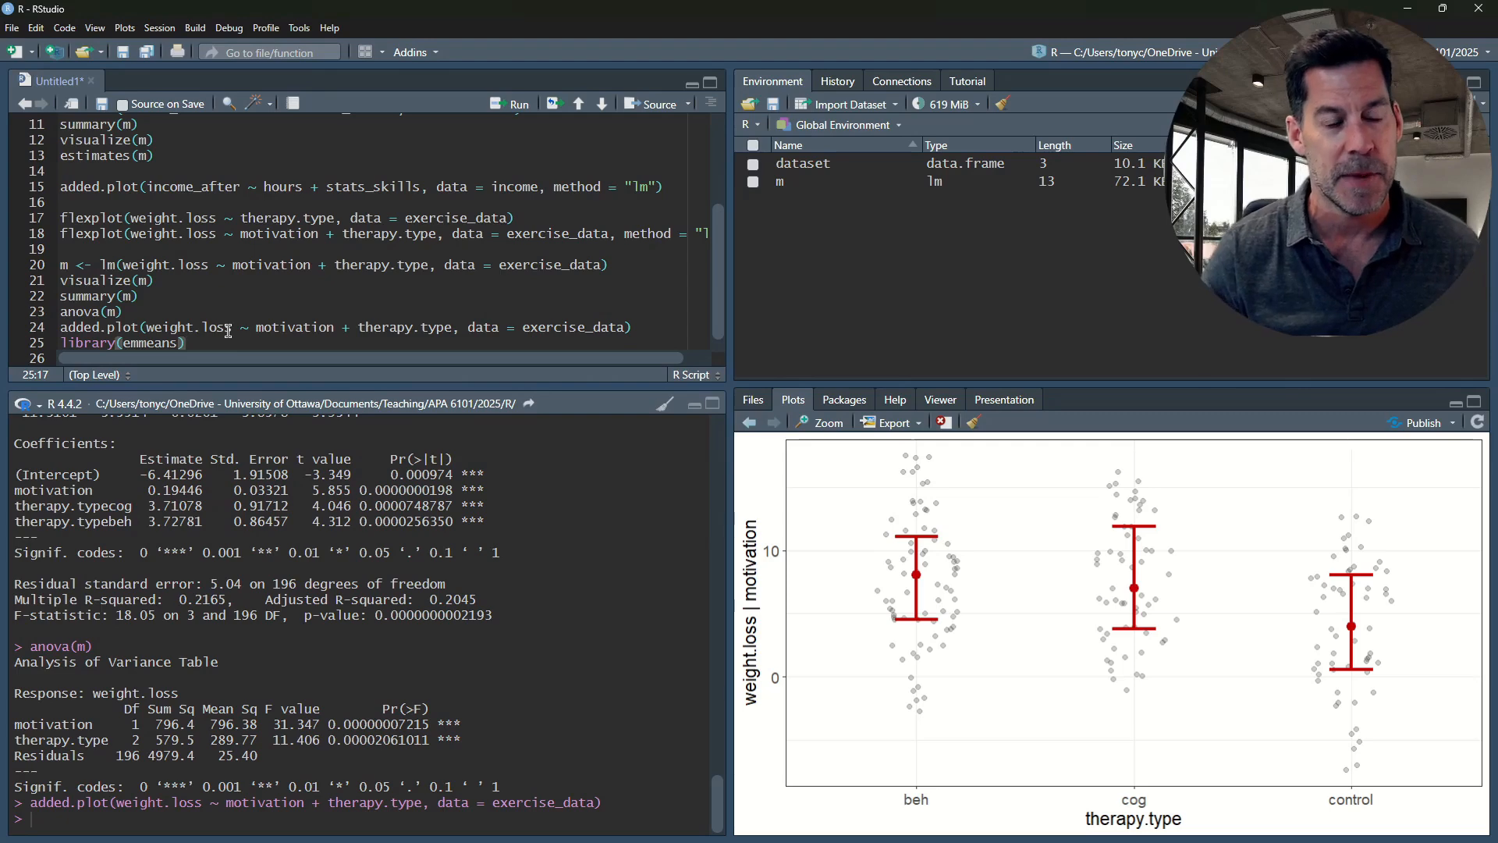
{"action": "key", "text": "ctrl+Return"}
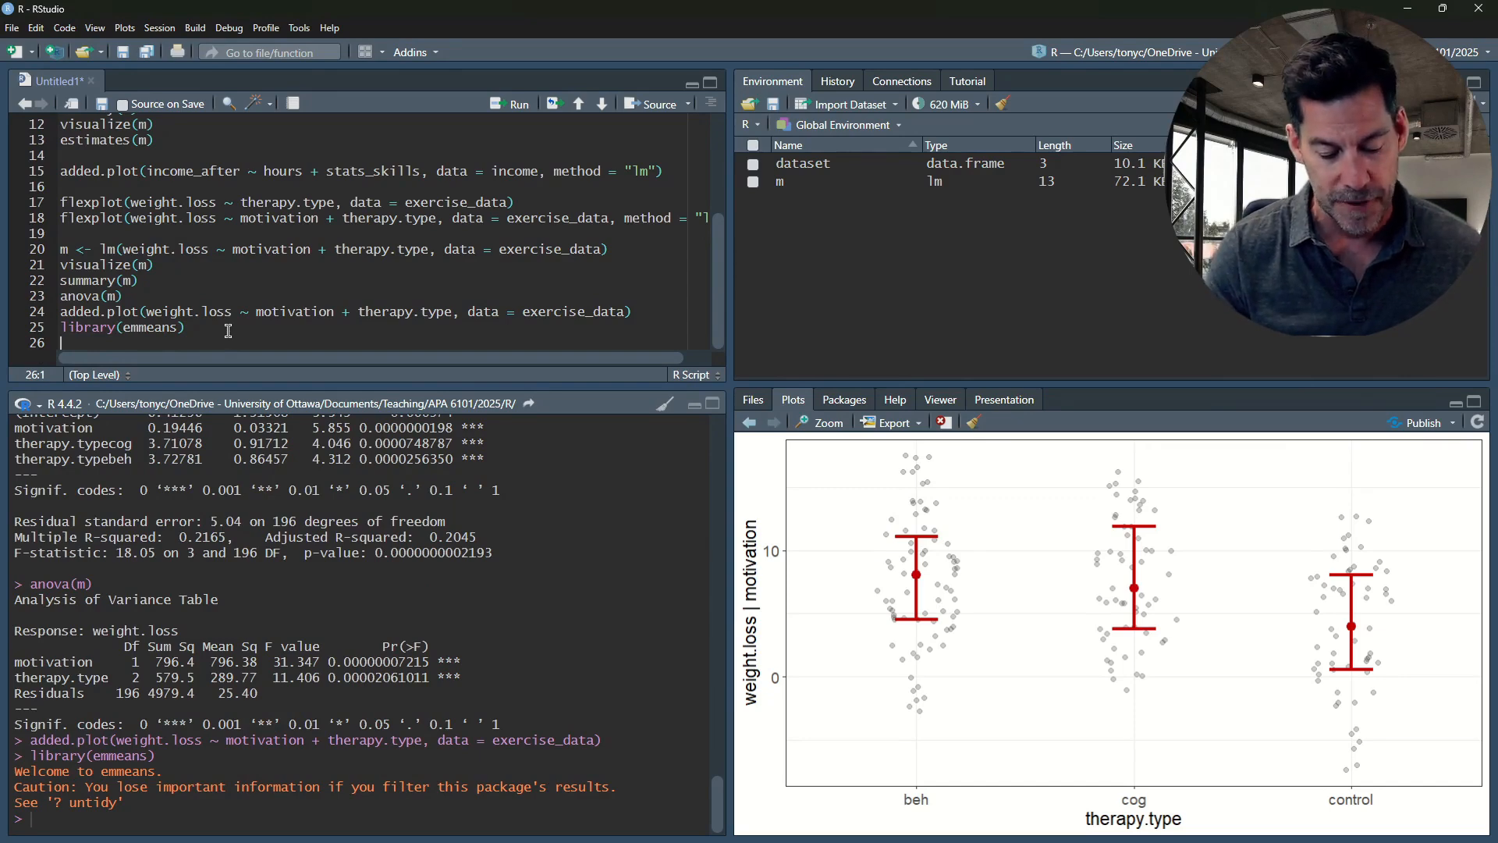
Add emmeans(m, pairwise ~ therapy.type) on line 26 and run it to print the marginal means and pairwise contrasts
{"action": "type", "text": "emmeans"}
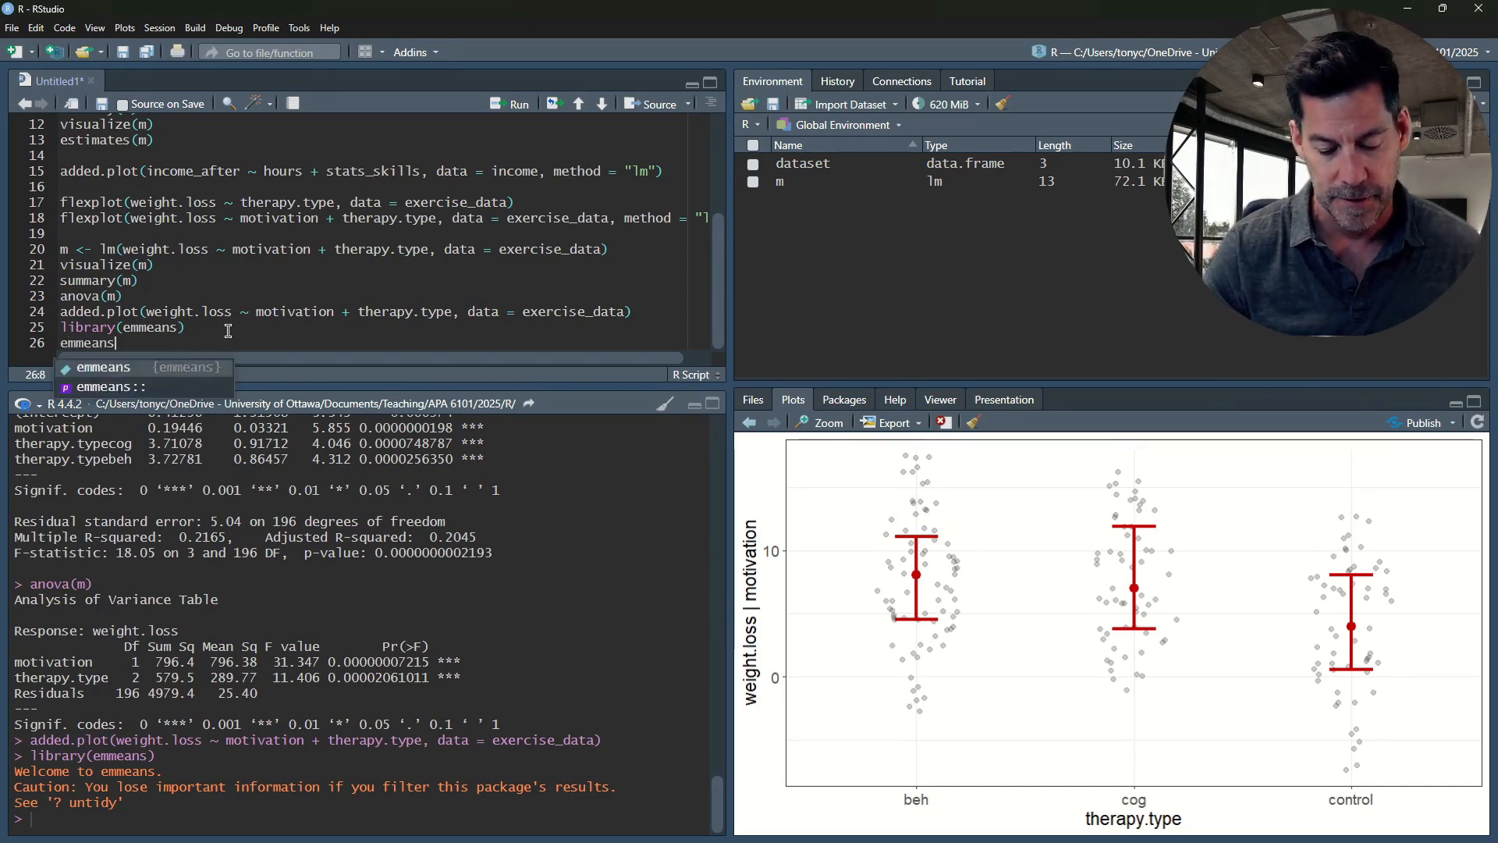
{"action": "type", "text": "(m"}
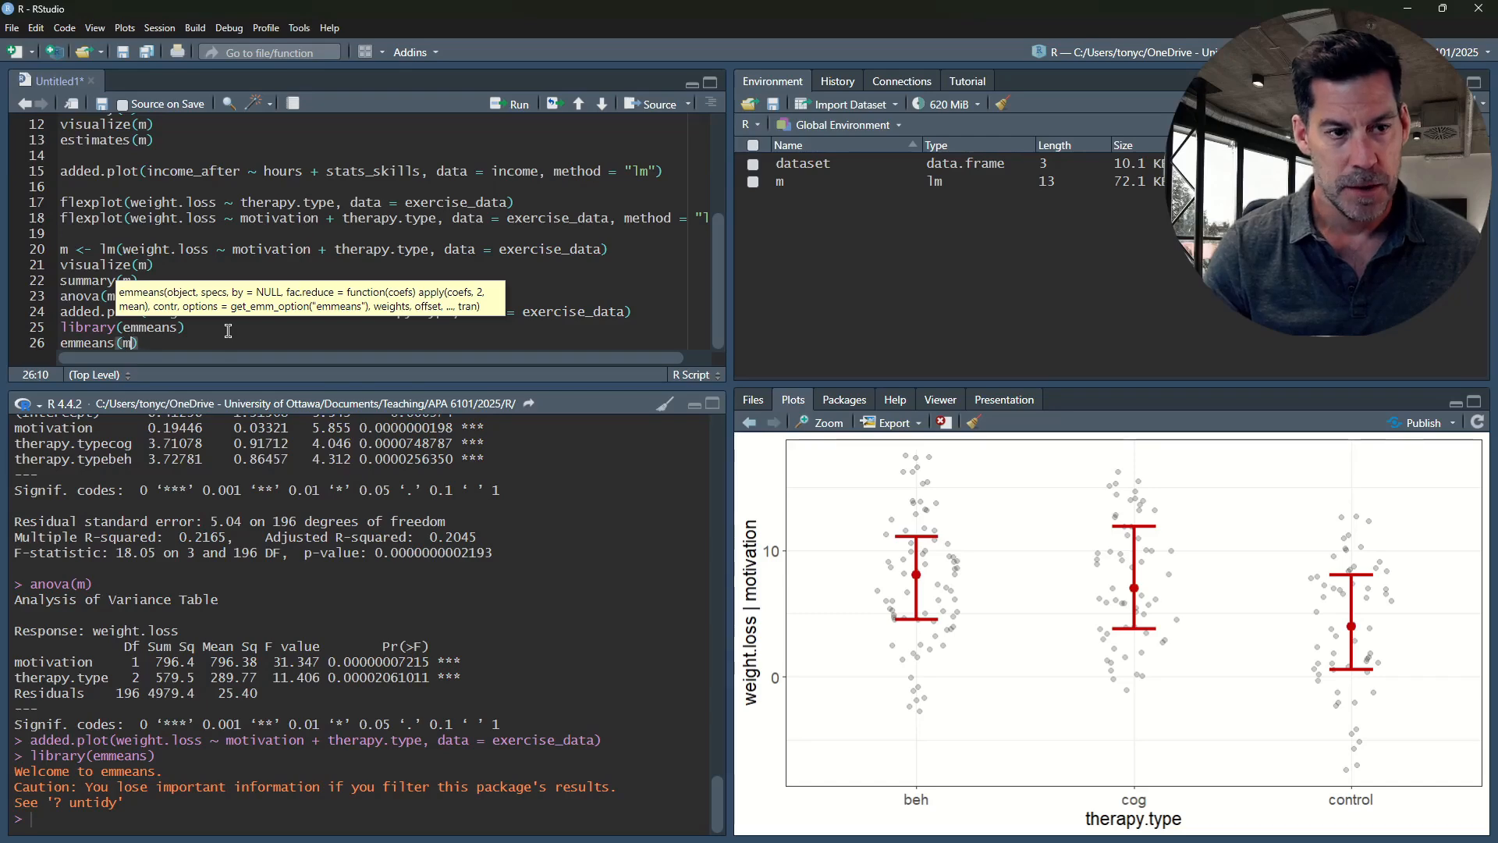
{"action": "type", "text": ", "}
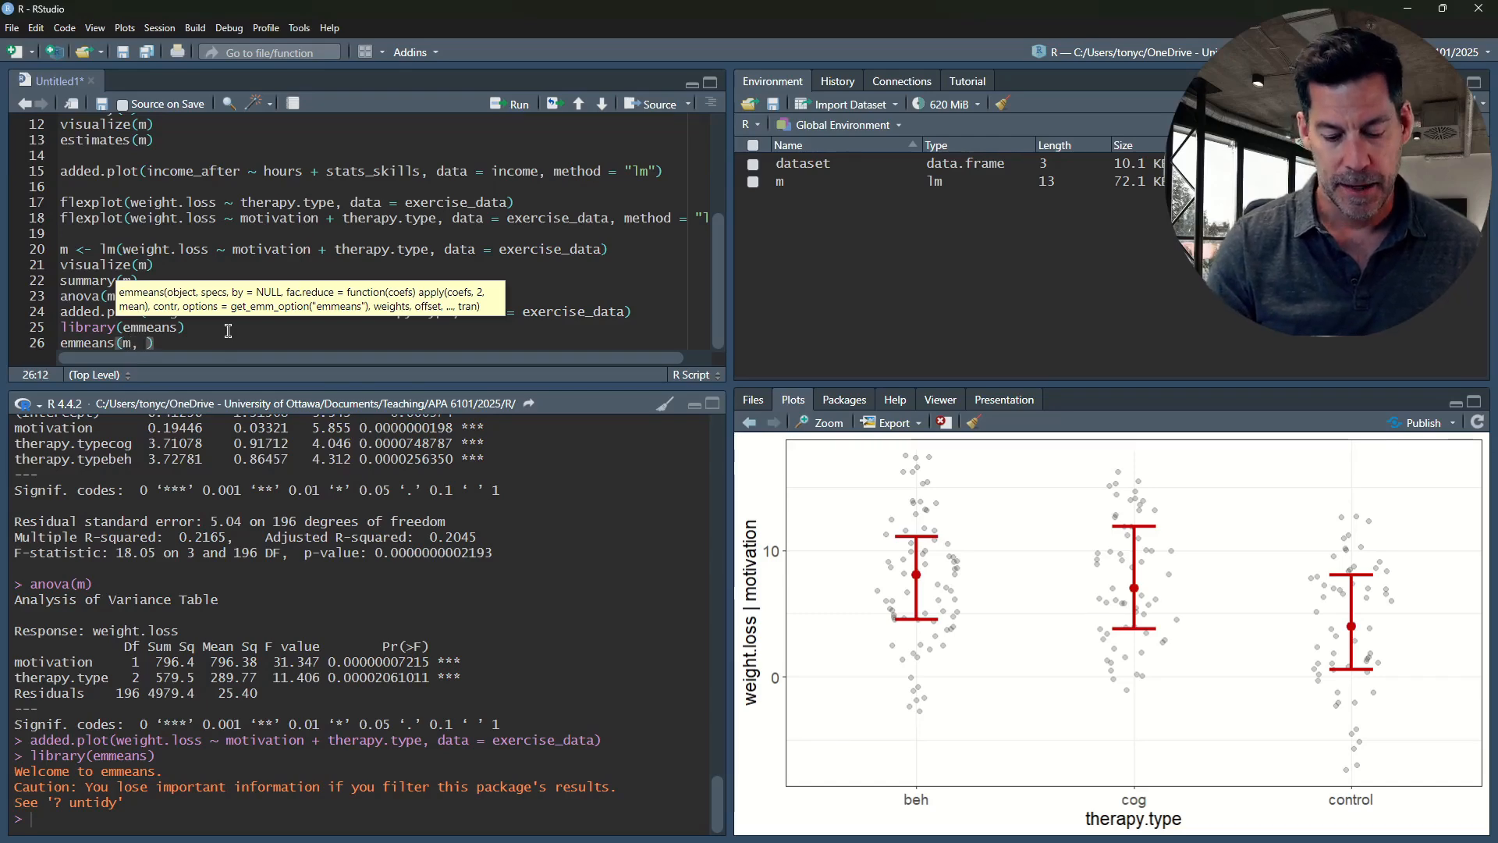
{"action": "type", "text": "pairwise"}
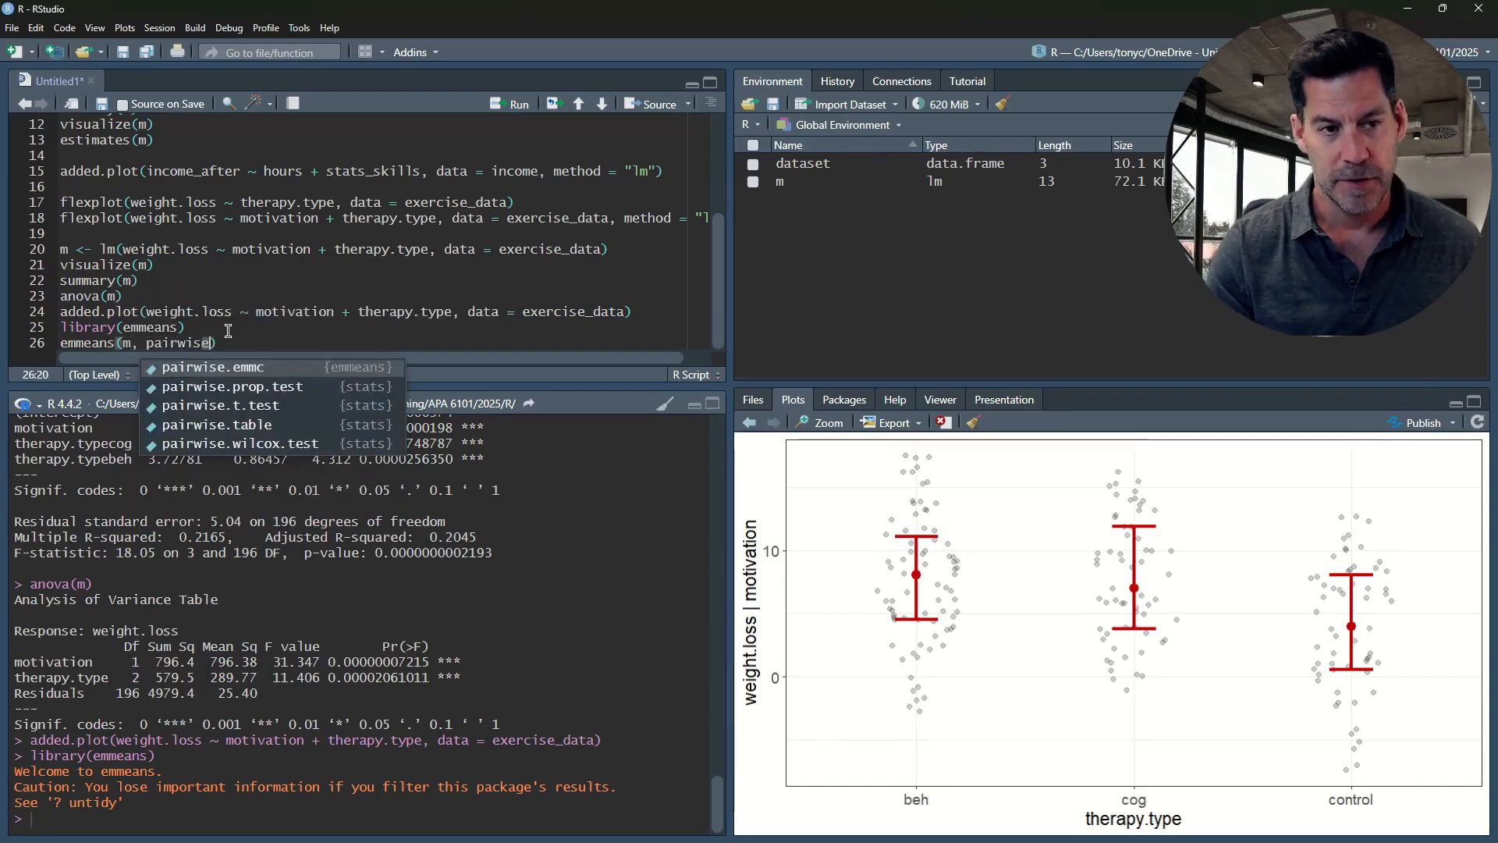
{"action": "type", "text": " ~ "}
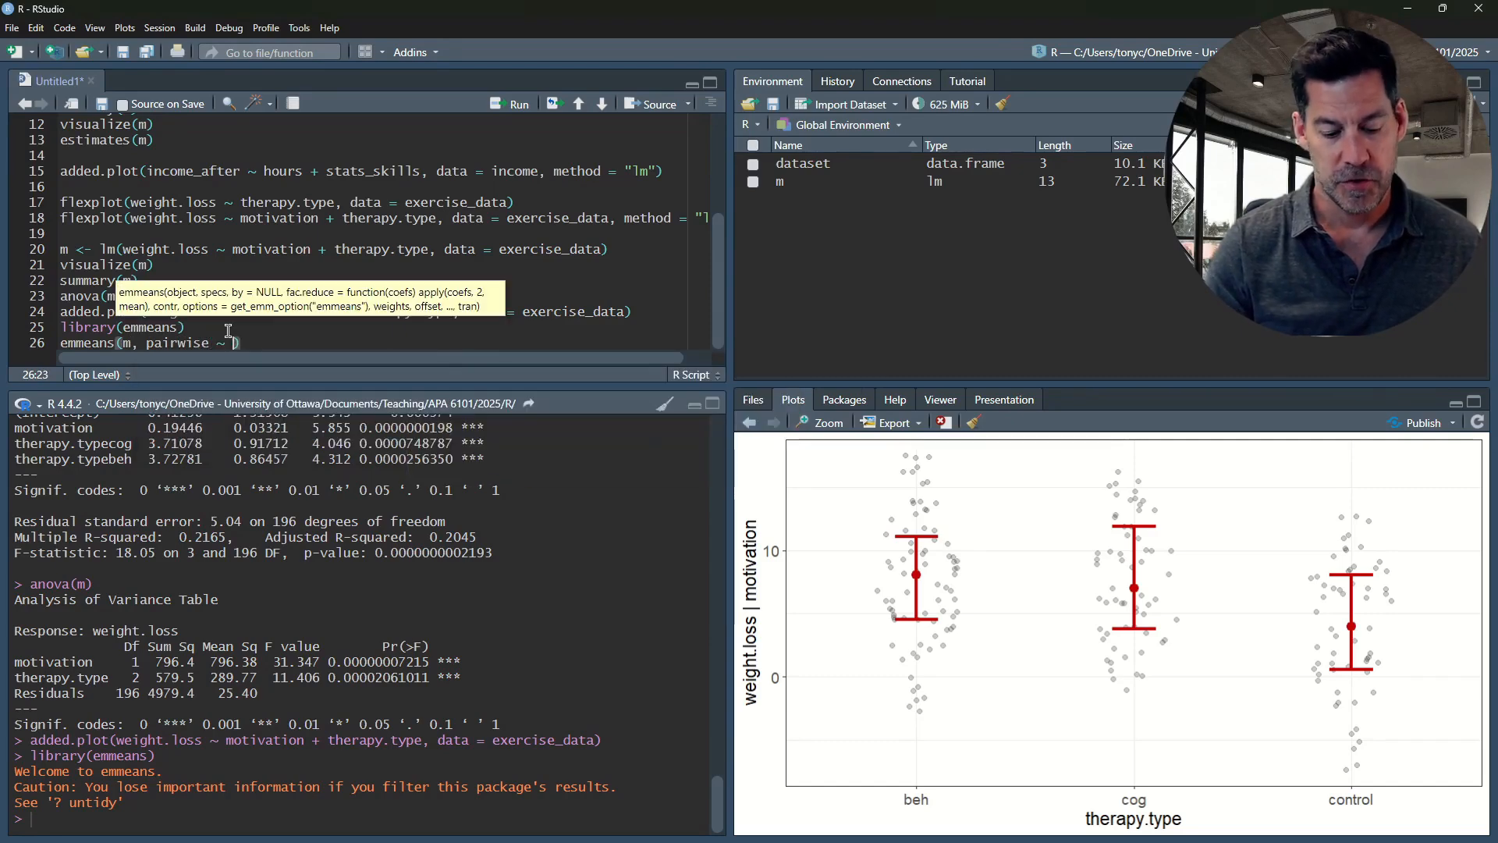
{"action": "type", "text": "therapy"}
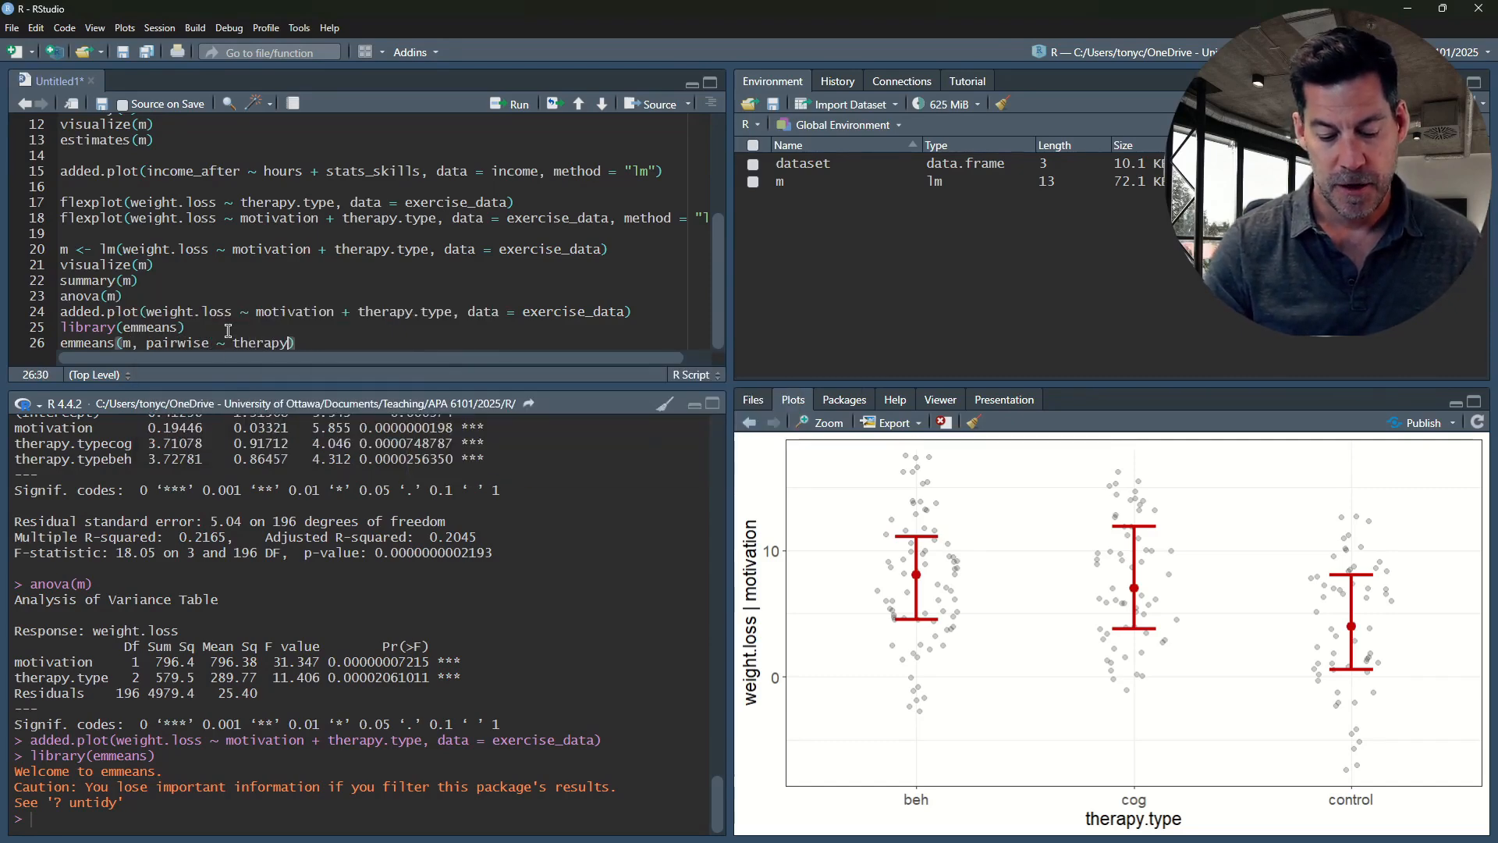
{"action": "type", "text": ".type"}
{"action": "key", "text": "ctrl+Return"}
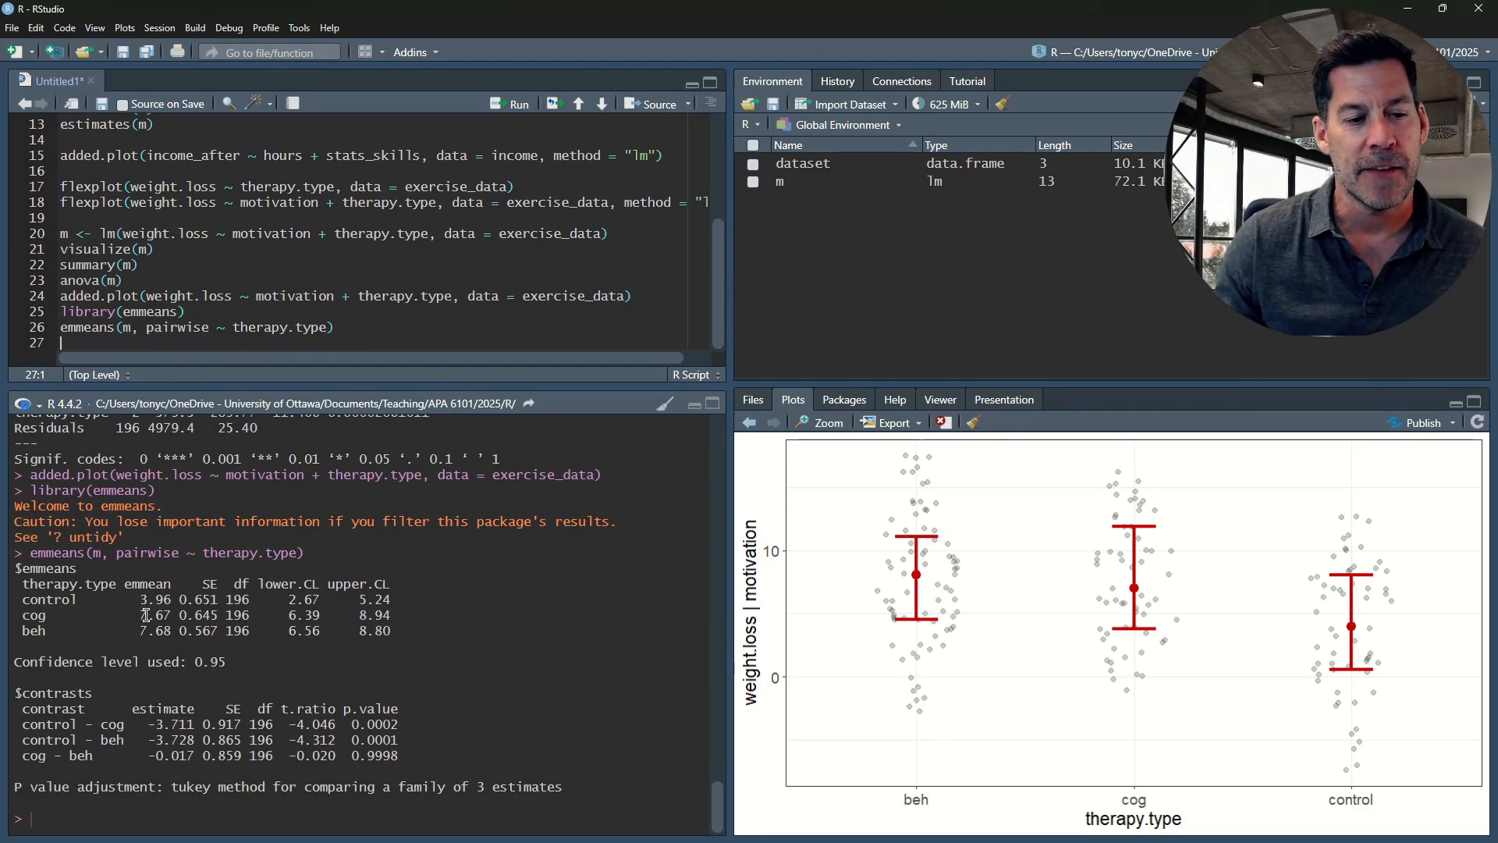
Examine the estimated marginal means for the control, cog and beh therapy types in the emmeans output
{"action": "left_click_drag", "start_coordinate": [141, 602], "coordinate": [164, 601]}
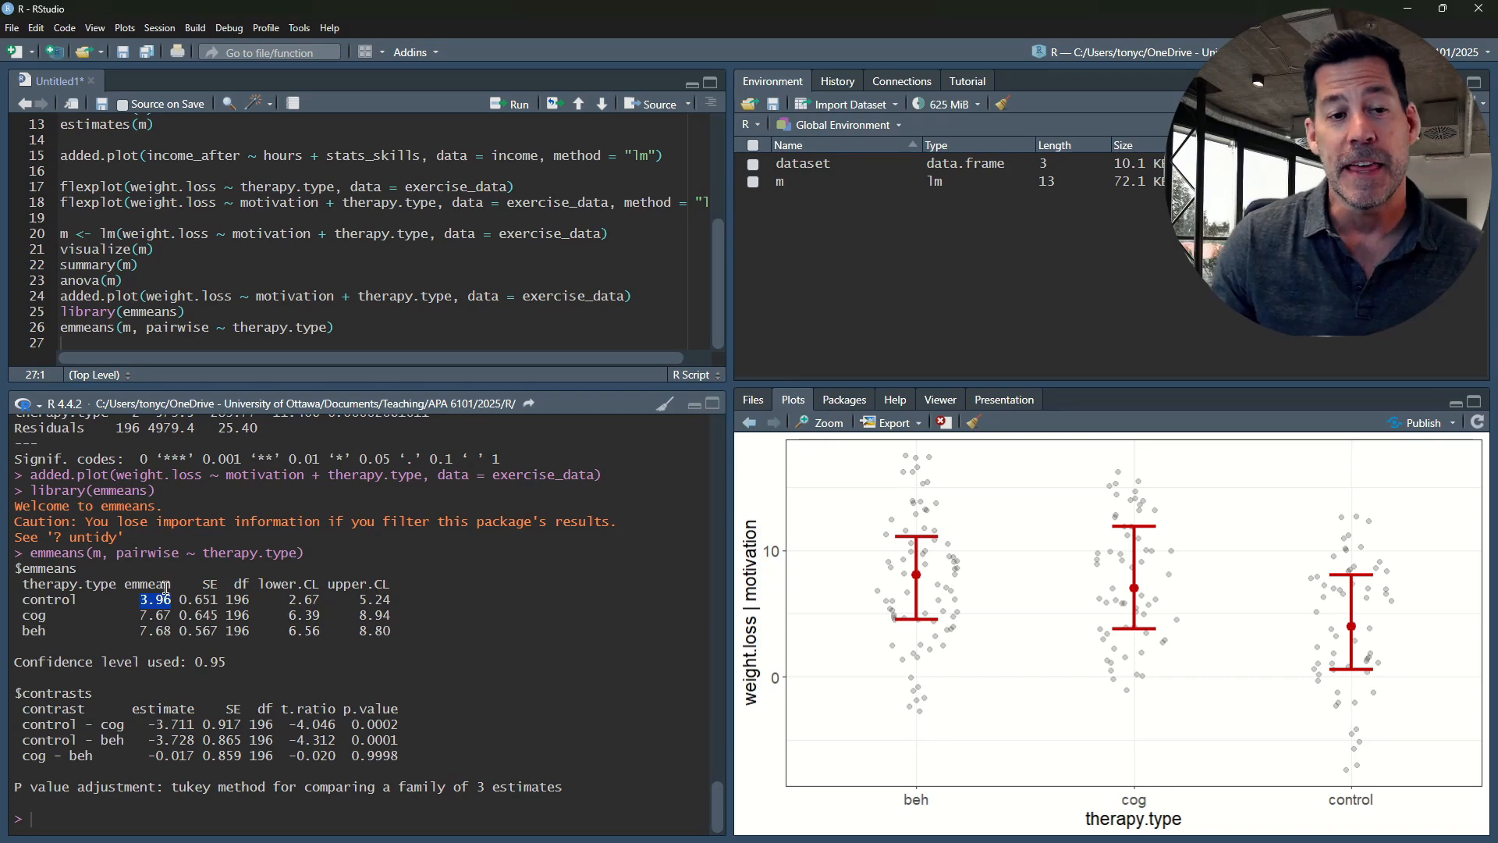
{"action": "left_click", "coordinate": [182, 608]}
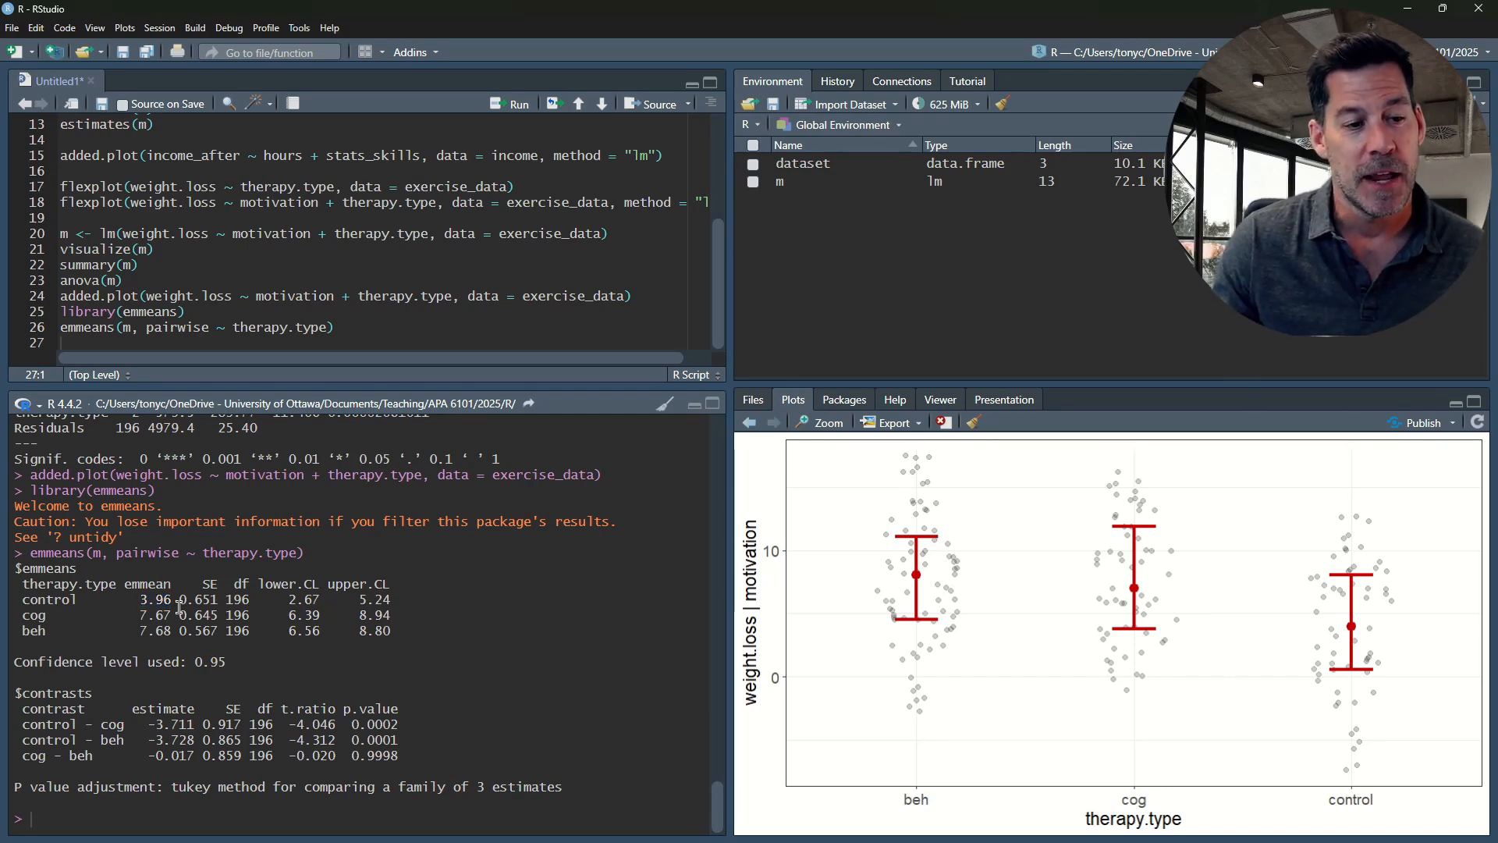
{"action": "left_click_drag", "start_coordinate": [141, 601], "coordinate": [172, 601]}
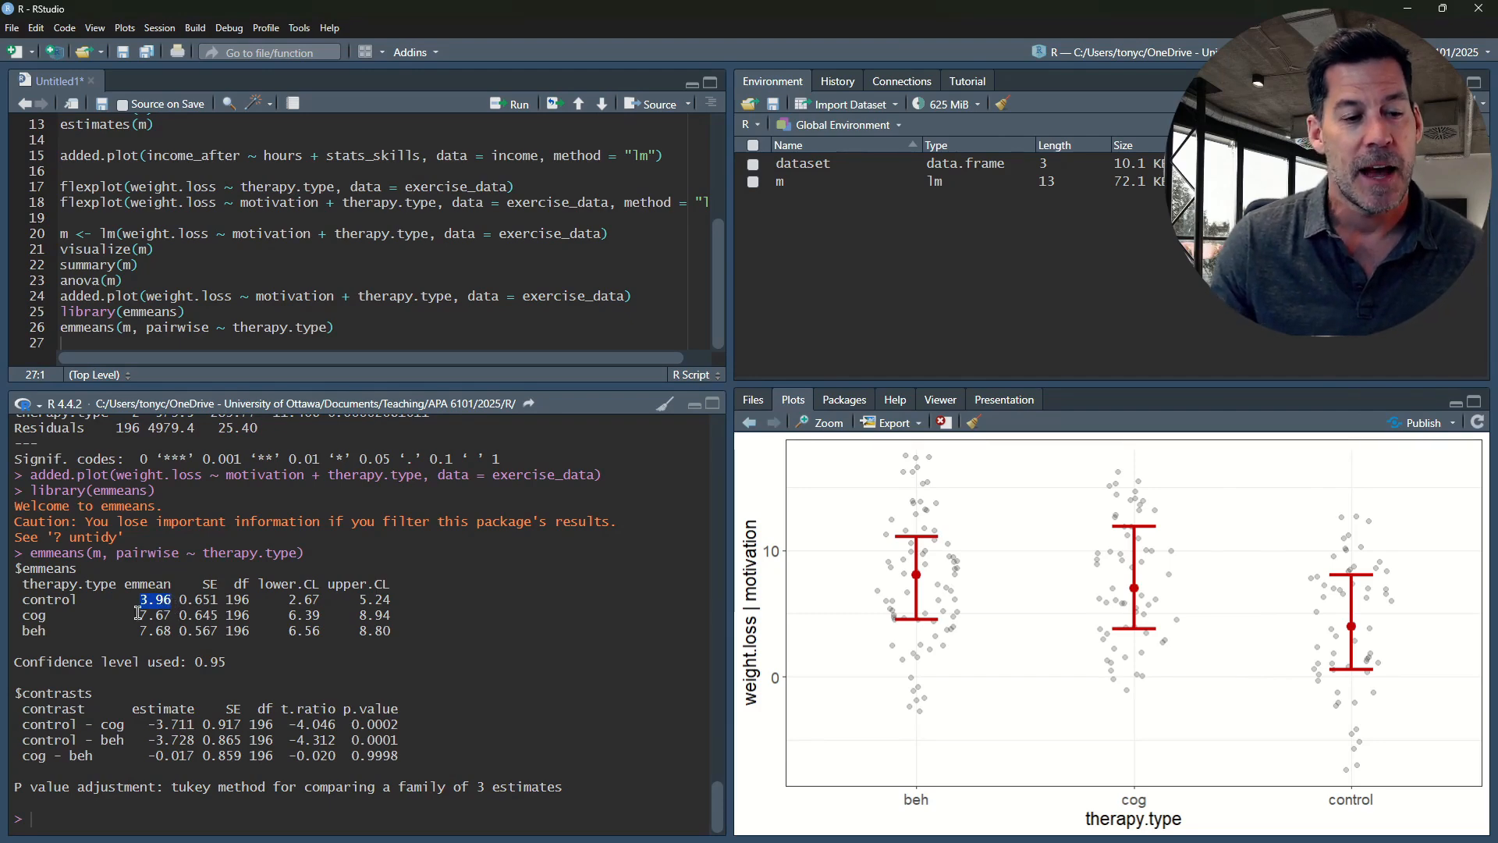
{"action": "left_click_drag", "start_coordinate": [139, 615], "coordinate": [168, 615]}
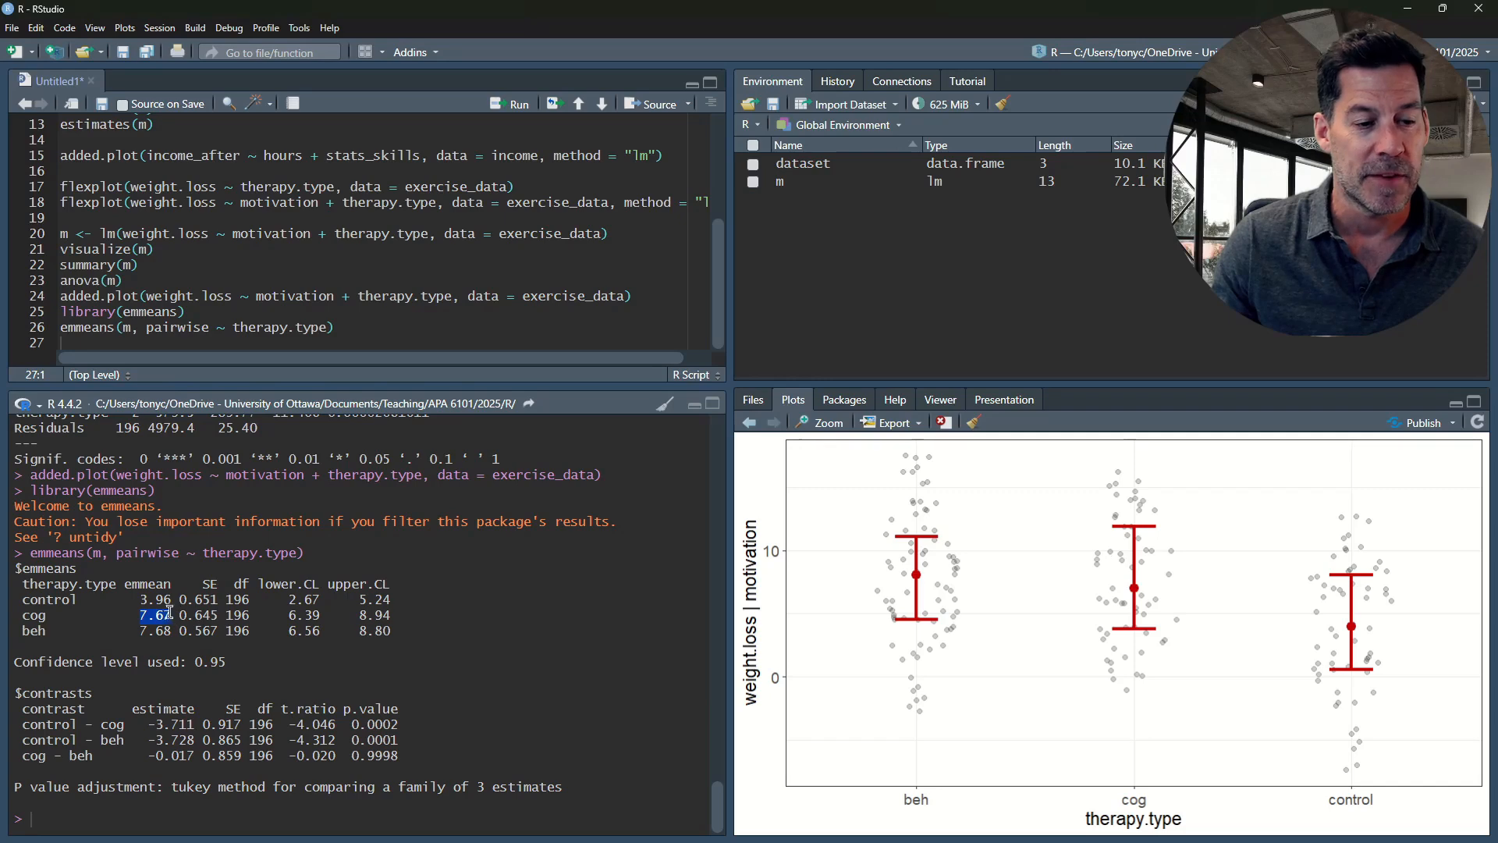
{"action": "left_click_drag", "start_coordinate": [140, 631], "coordinate": [171, 631]}
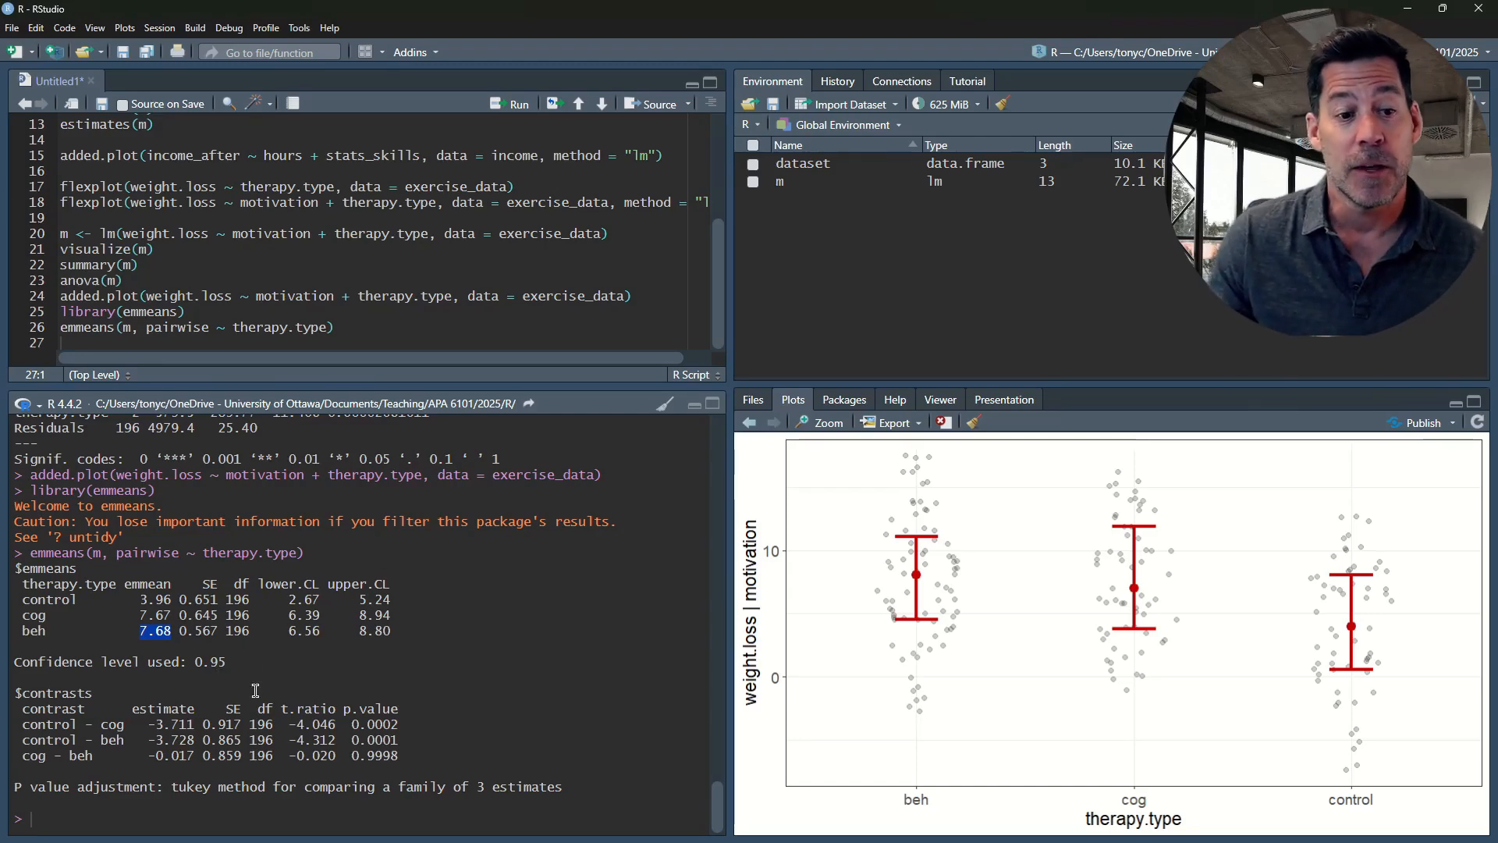
{"action": "left_click_drag", "start_coordinate": [139, 601], "coordinate": [173, 628]}
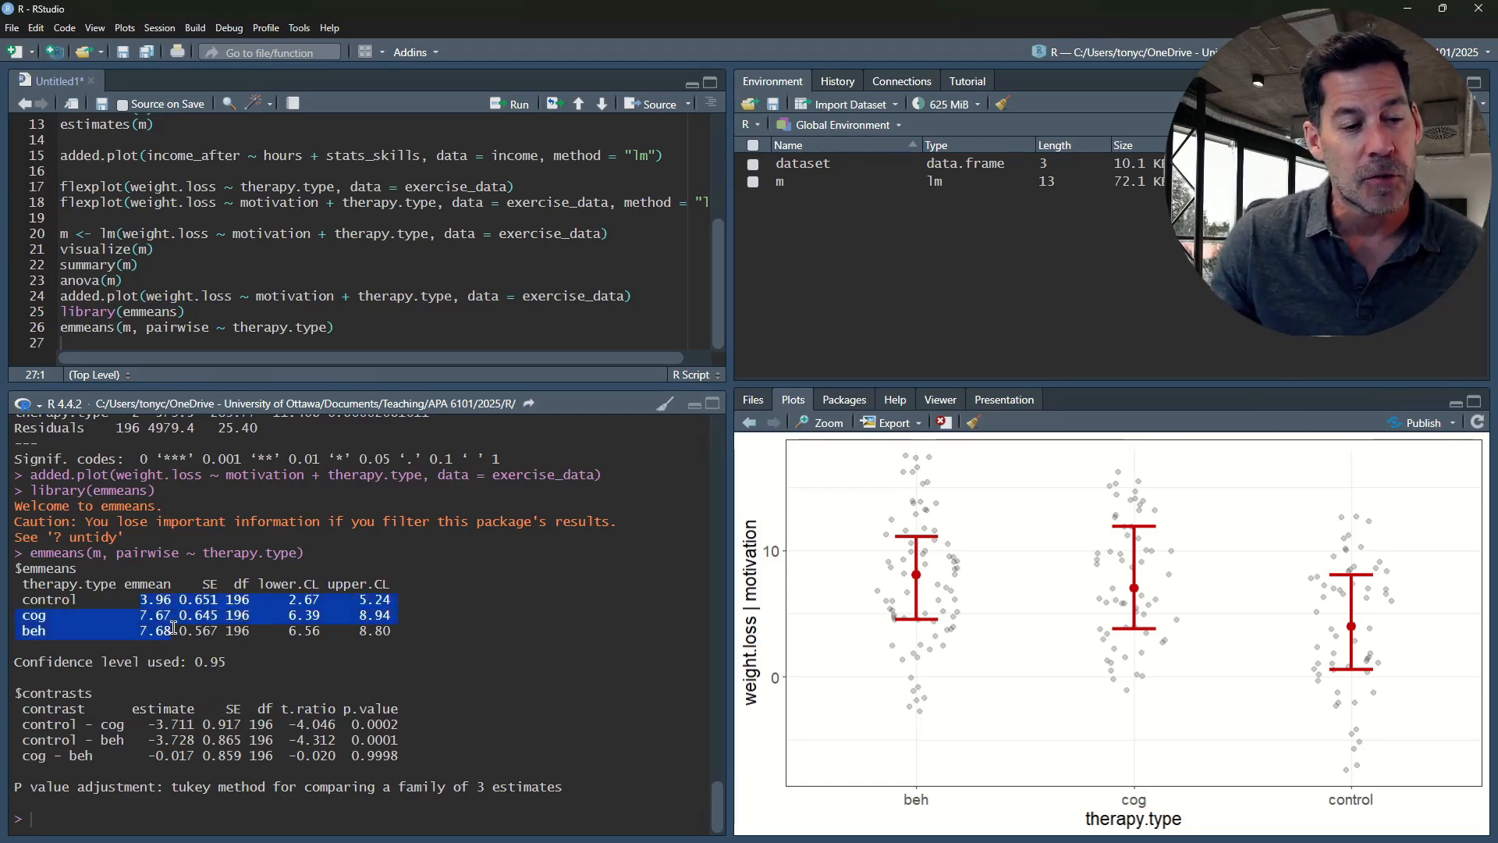
{"action": "left_click", "coordinate": [173, 628]}
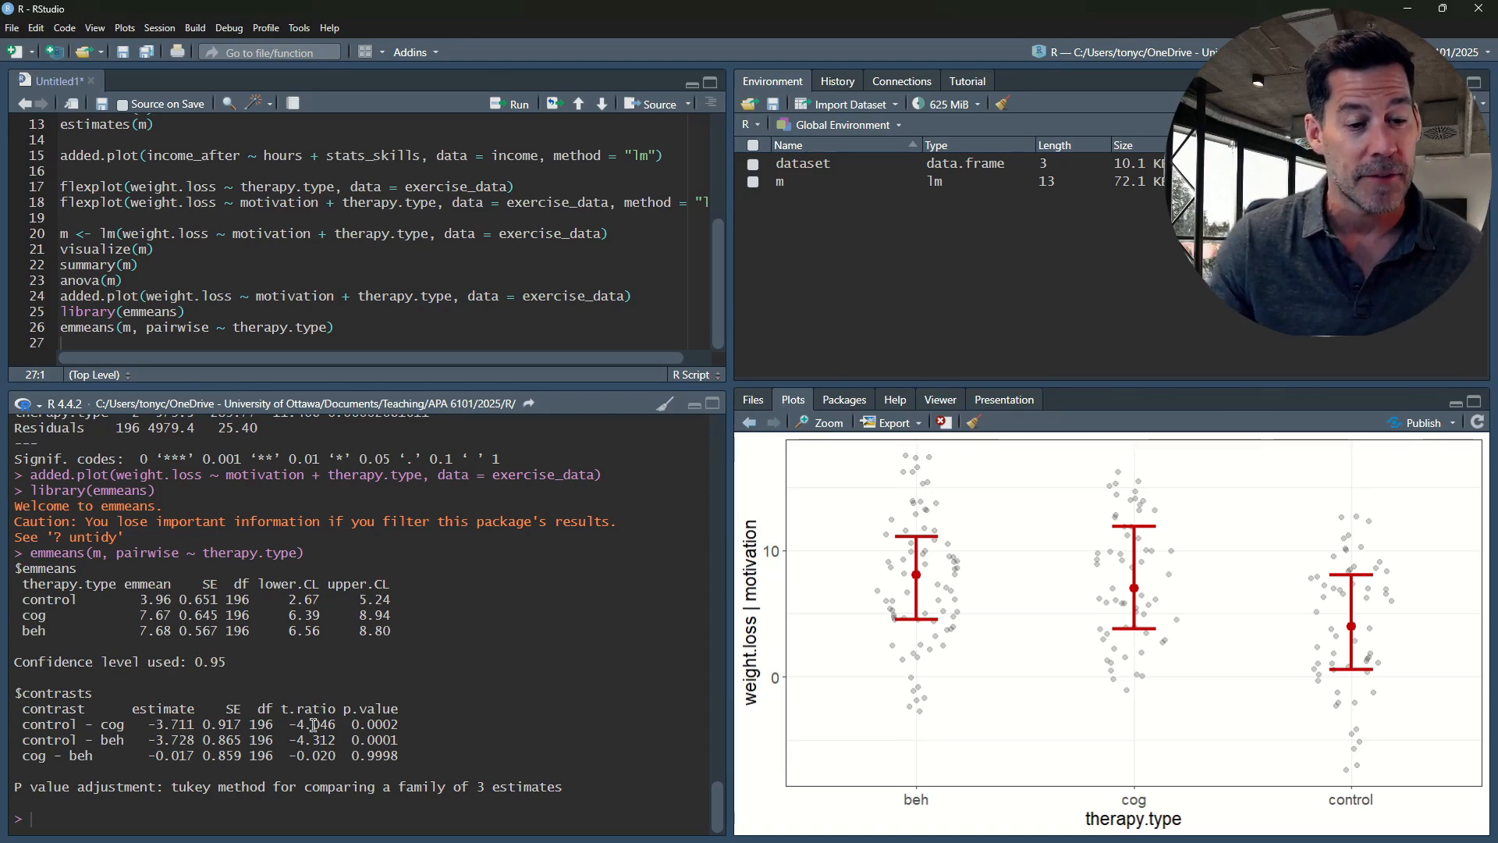
Examine the pairwise contrasts of control with cog and beh, including the p-values and the Tukey adjustment method
{"action": "left_click_drag", "start_coordinate": [402, 724], "coordinate": [22, 726]}
{"action": "left_click_drag", "start_coordinate": [172, 786], "coordinate": [265, 788]}
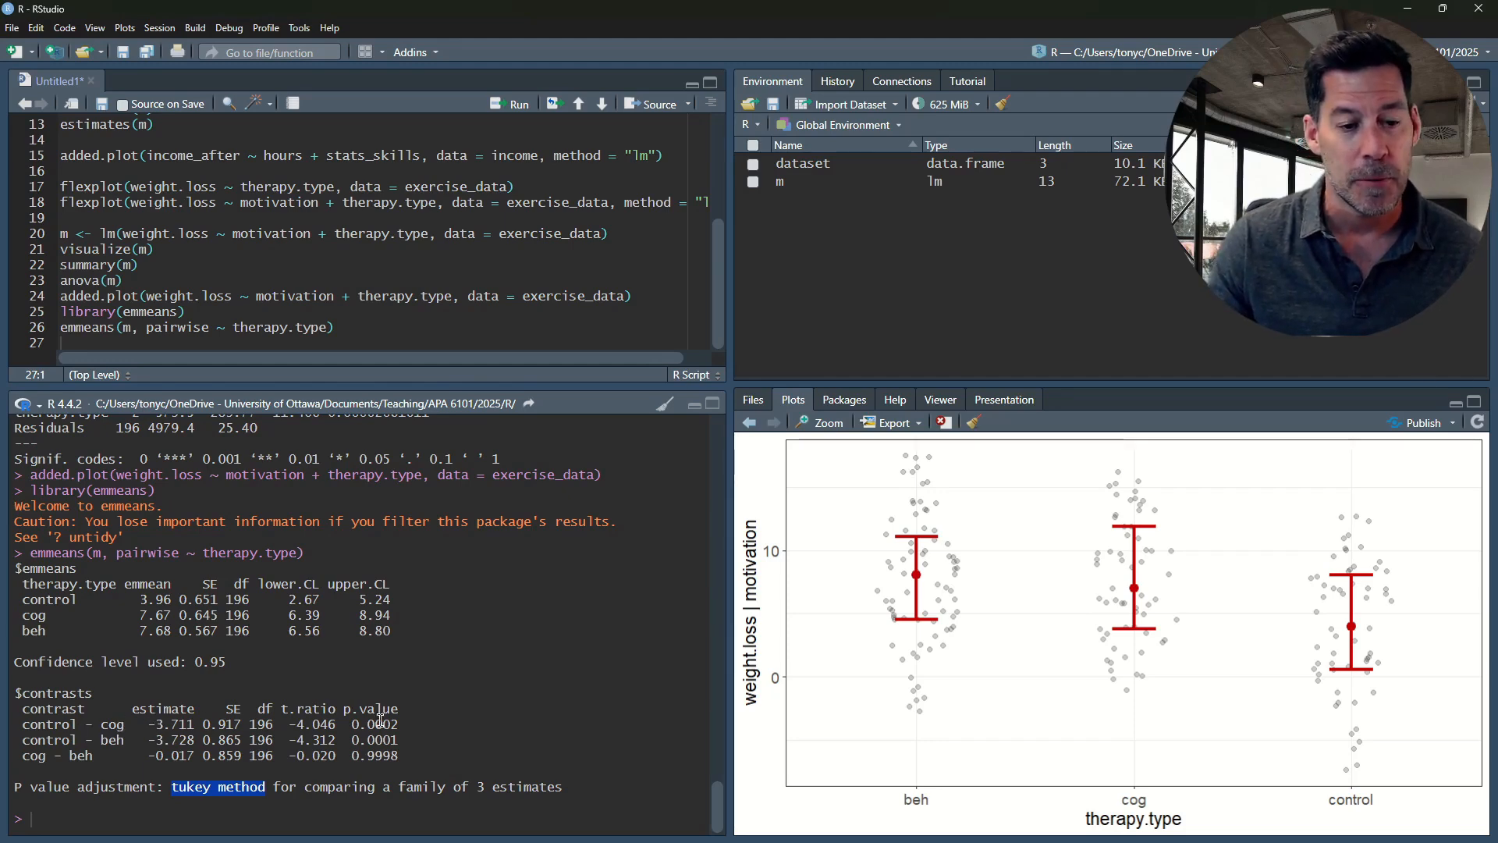
{"action": "left_click_drag", "start_coordinate": [396, 724], "coordinate": [152, 726]}
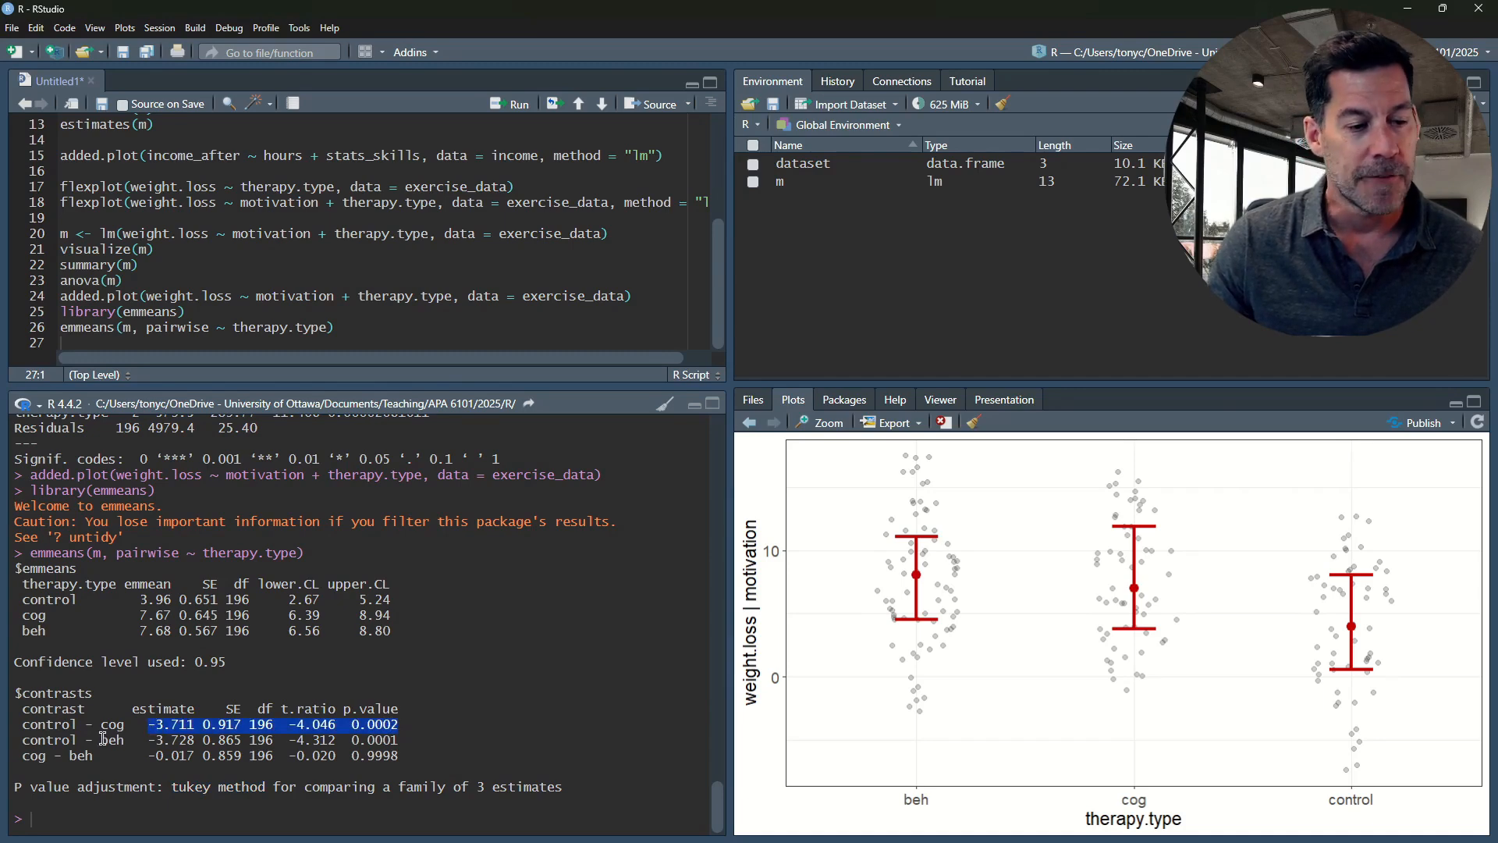
{"action": "left_click", "coordinate": [56, 738]}
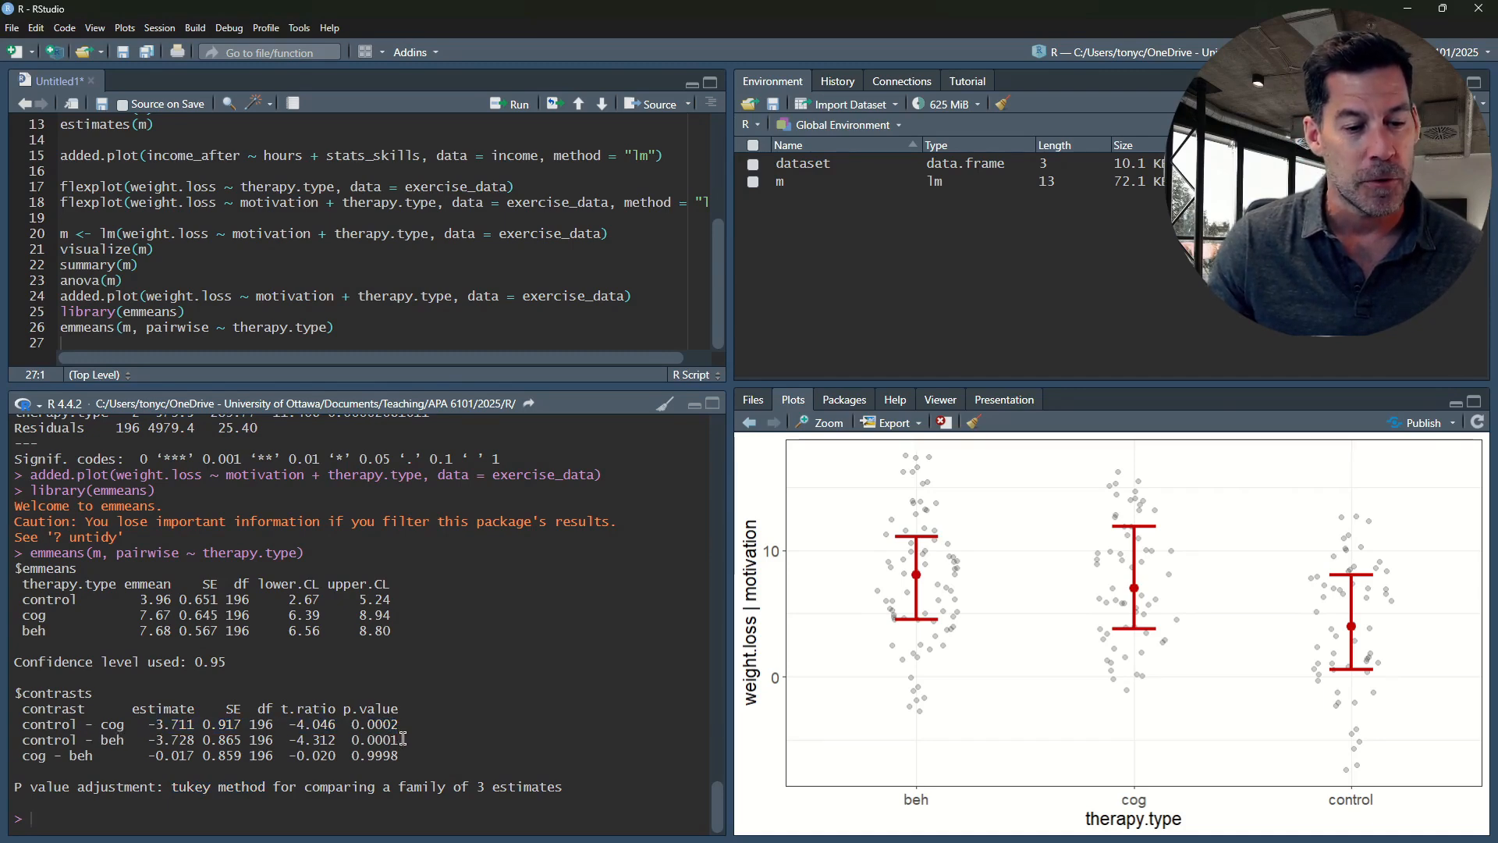
Examine the control - beh and cog - beh rows of the pairwise contrasts, including their estimates and p-values
{"action": "left_click_drag", "start_coordinate": [402, 738], "coordinate": [148, 739]}
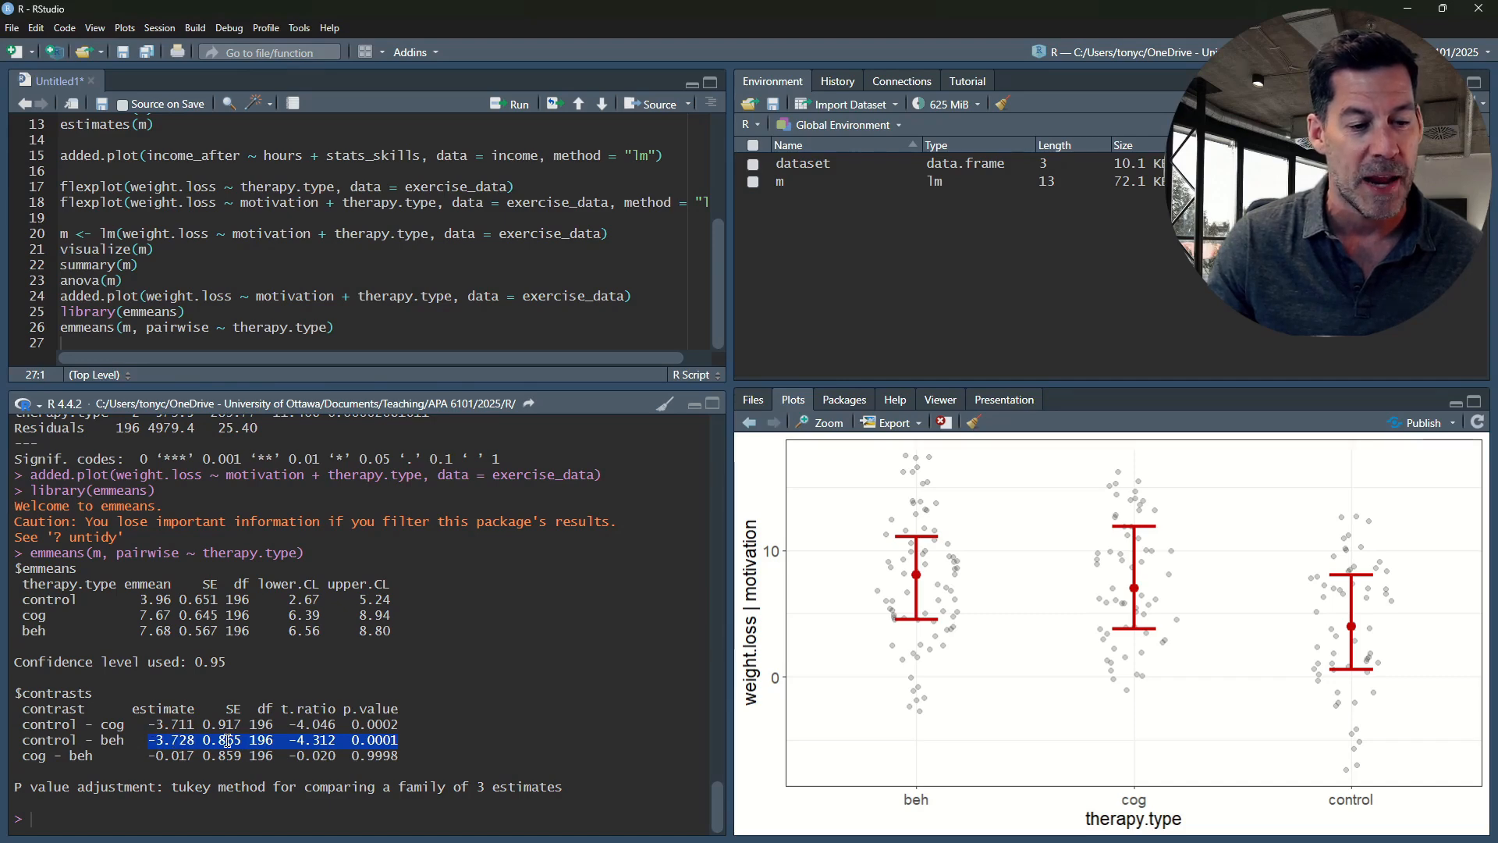
{"action": "left_click", "coordinate": [24, 756]}
{"action": "left_click_drag", "start_coordinate": [24, 756], "coordinate": [403, 753]}
{"action": "left_click", "coordinate": [149, 755]}
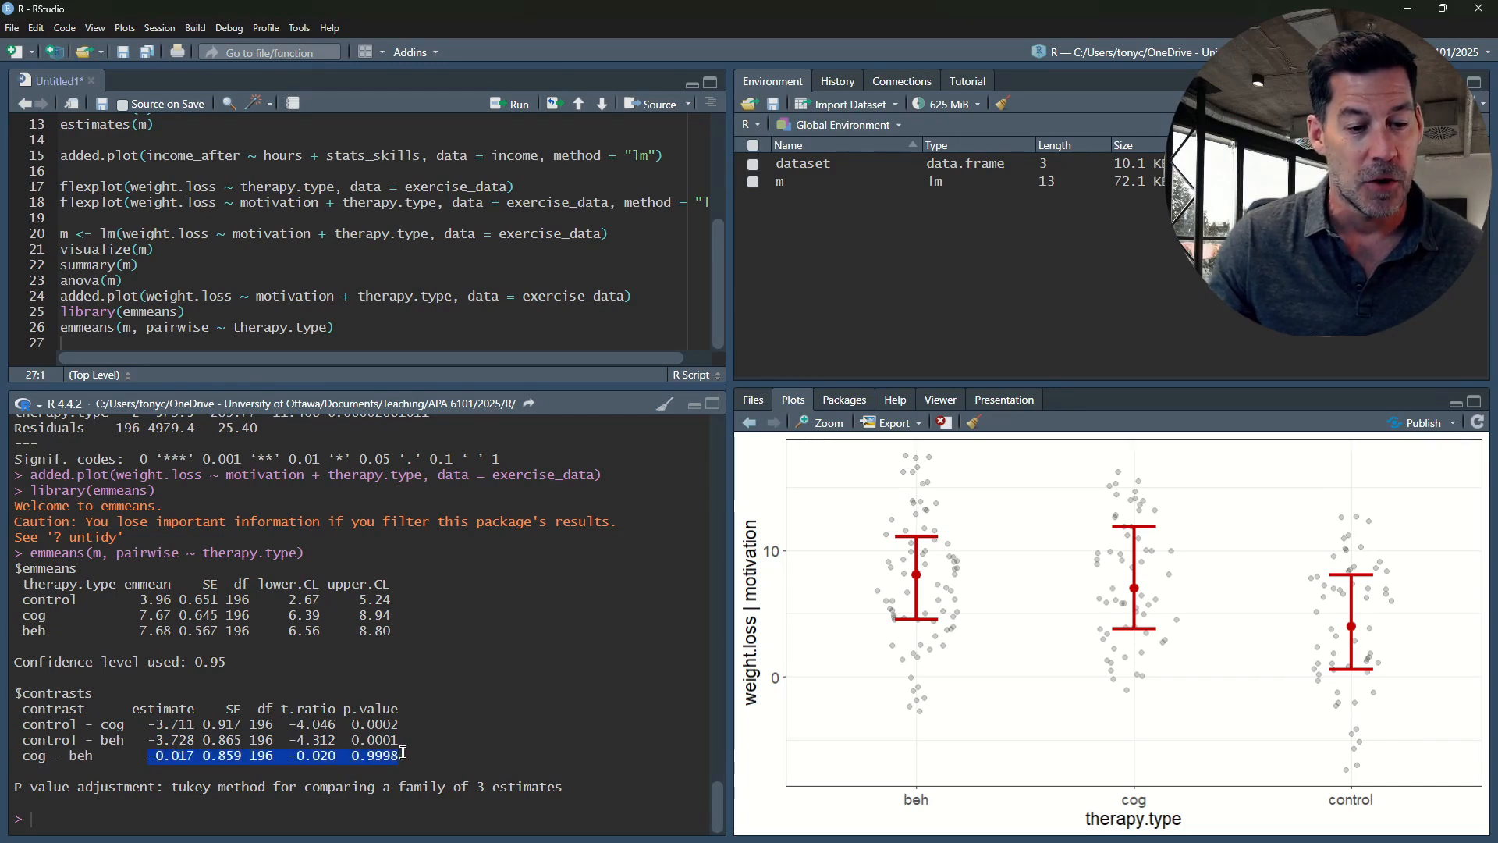
{"action": "left_click", "coordinate": [356, 755]}
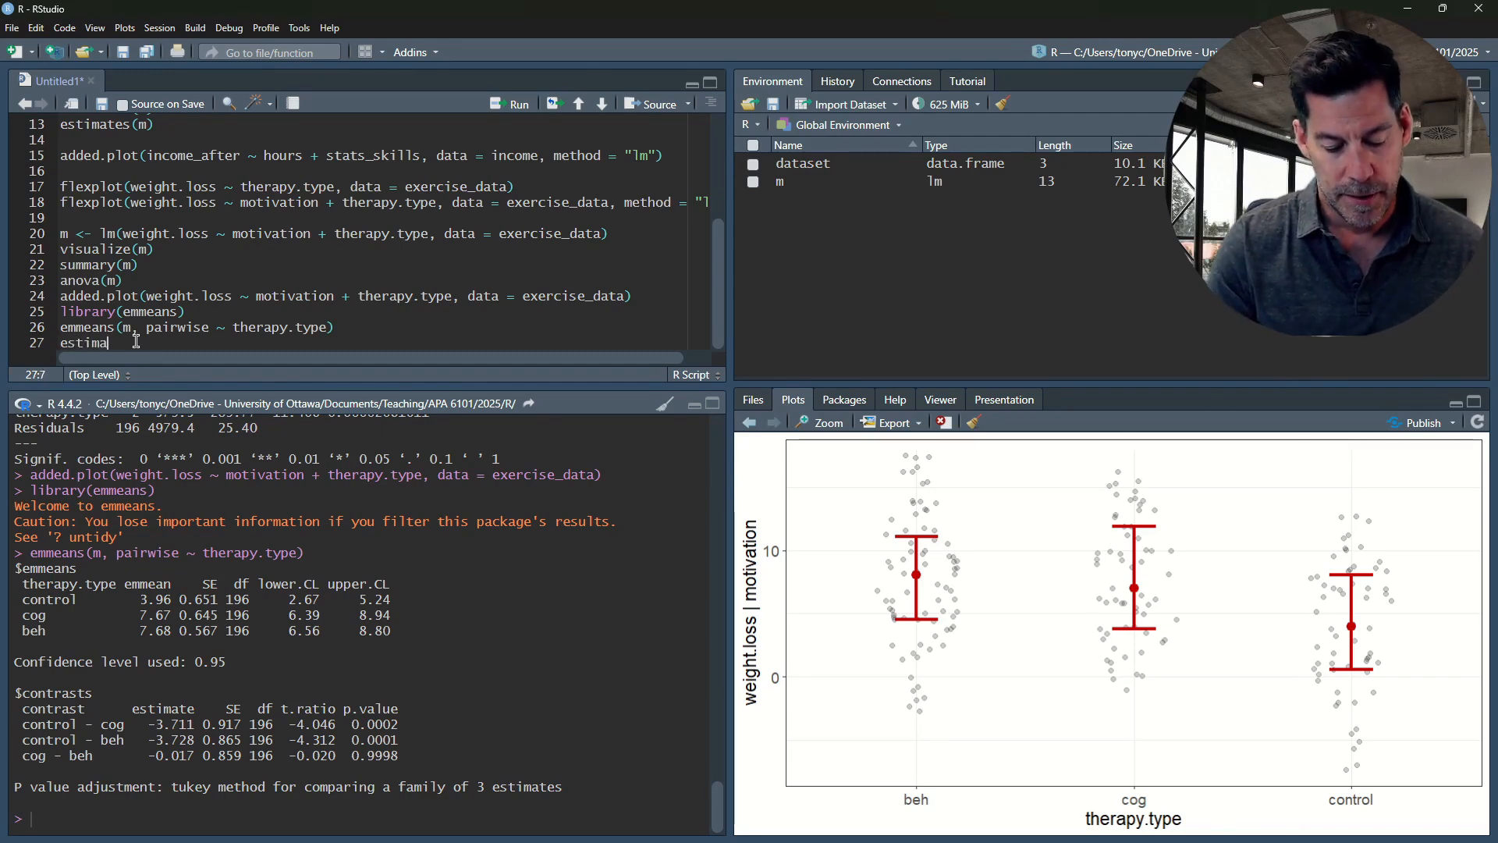
Complete estimates(m) on line 27 and run it to print the model's effect sizes and estimates
{"action": "type", "text": "tes("}
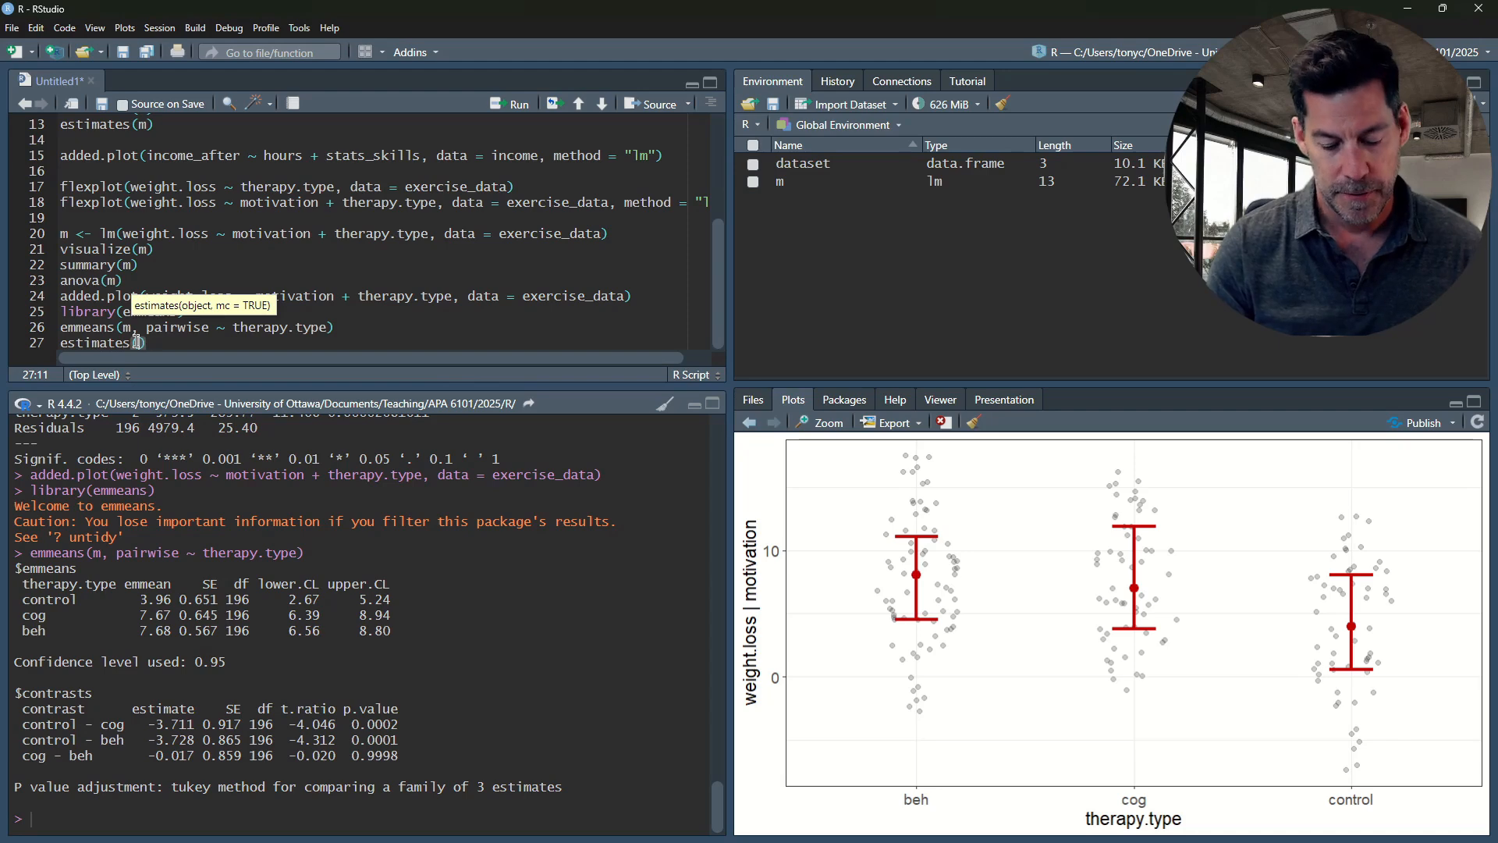
{"action": "type", "text": "m"}
{"action": "key", "text": "ctrl+Return"}
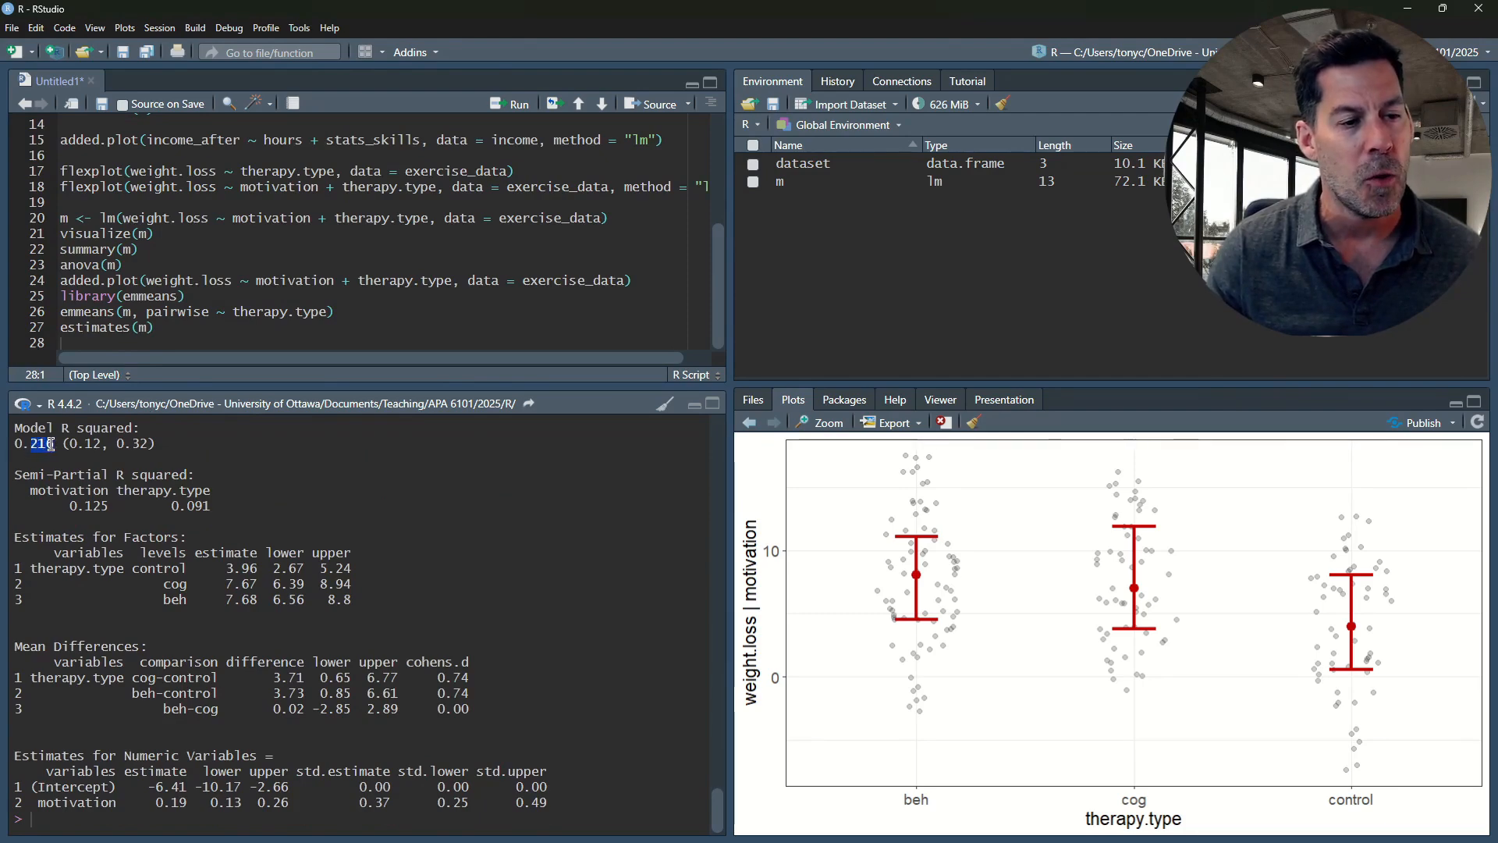
Examine the model R squared, the semi-partial R squared of motivation and therapy.type, and the factor estimates in the estimates output
{"action": "left_click_drag", "start_coordinate": [50, 444], "coordinate": [54, 444]}
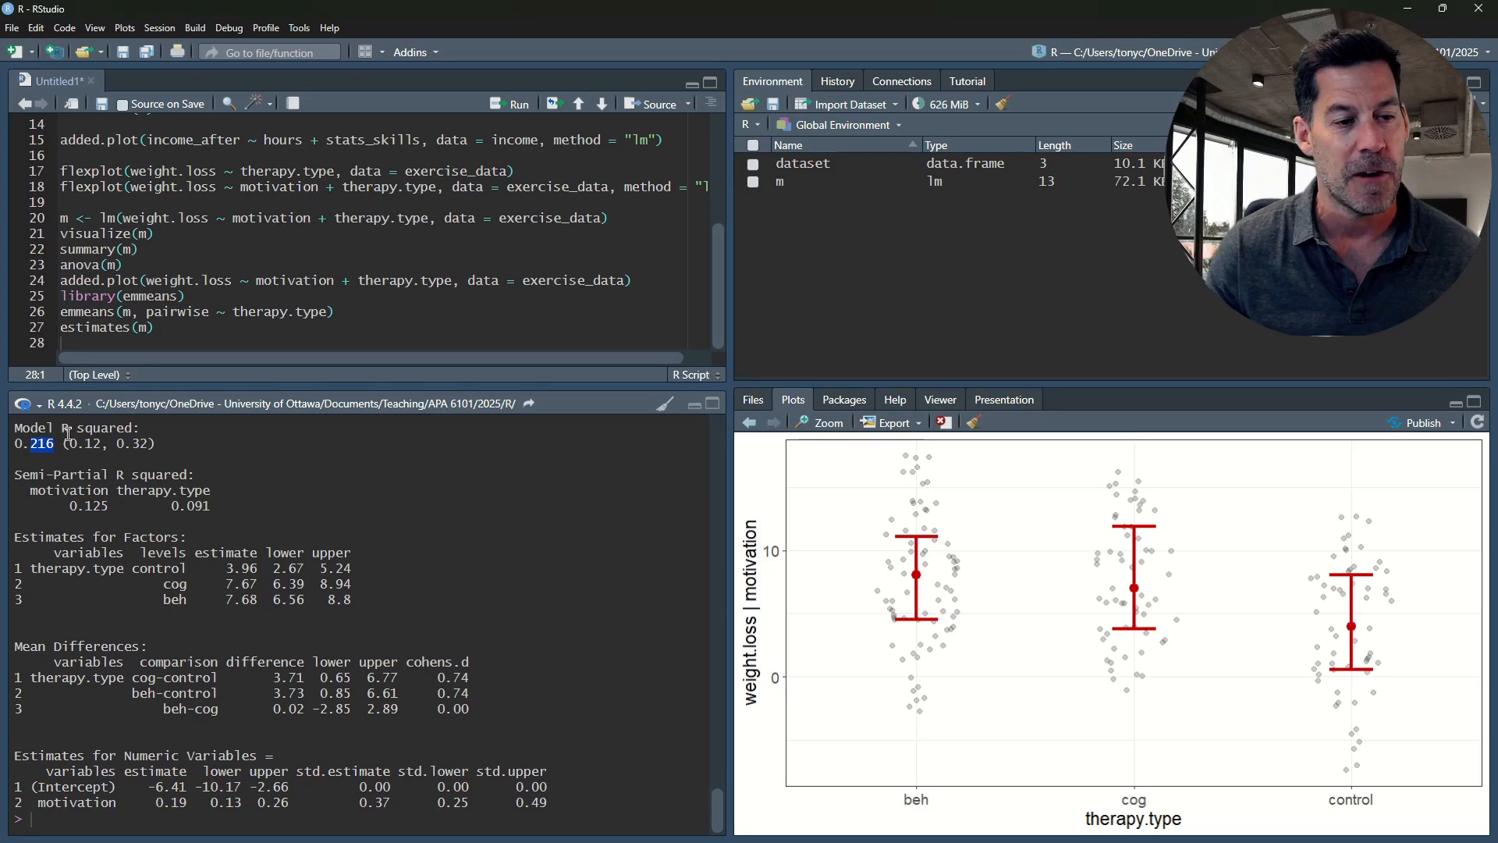
{"action": "left_click_drag", "start_coordinate": [13, 473], "coordinate": [206, 473]}
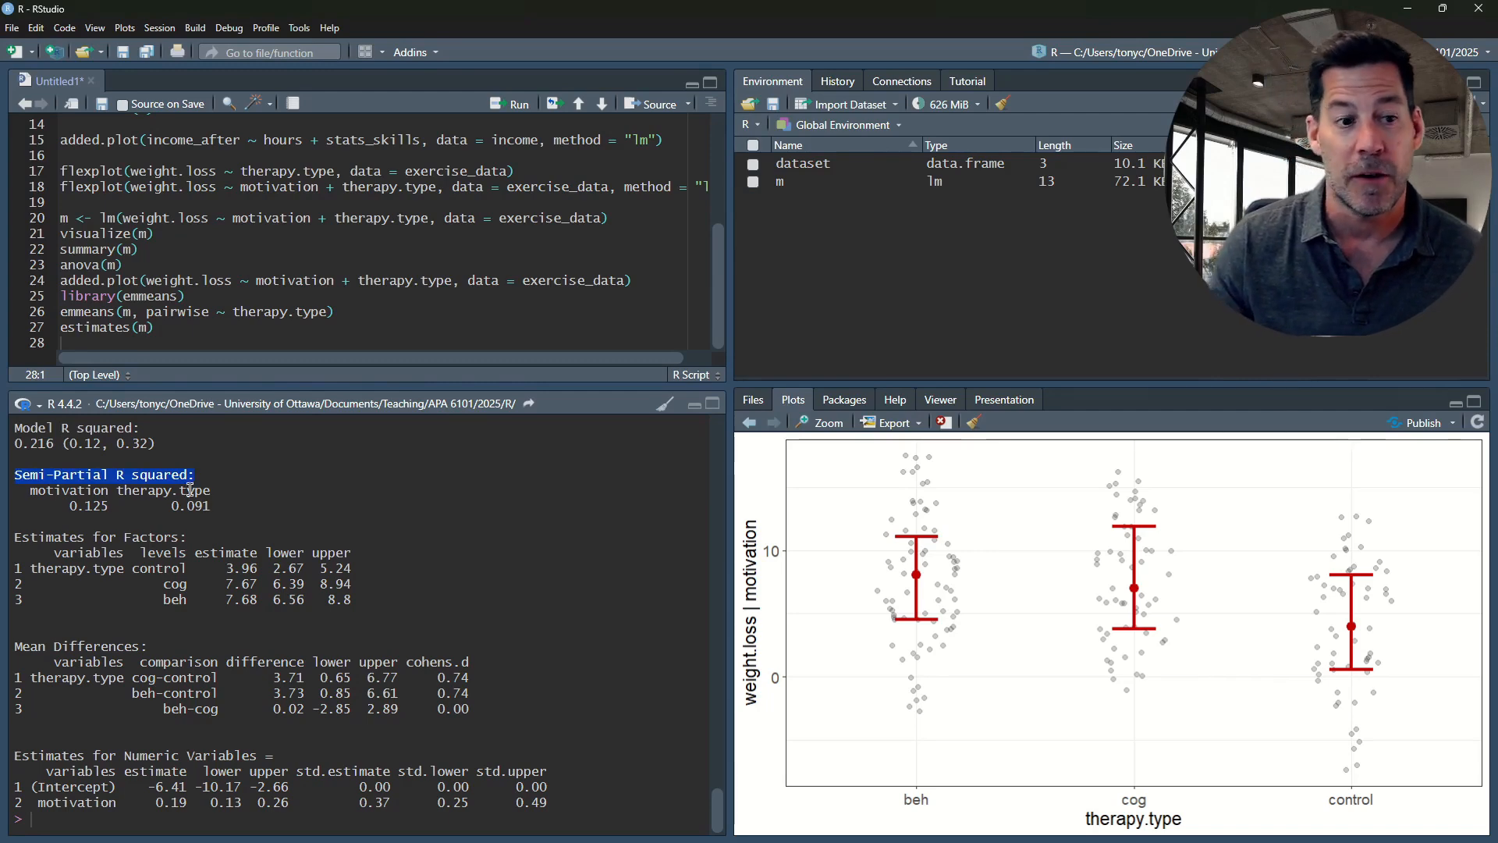
{"action": "left_click", "coordinate": [109, 505]}
{"action": "left_click_drag", "start_coordinate": [68, 505], "coordinate": [214, 503]}
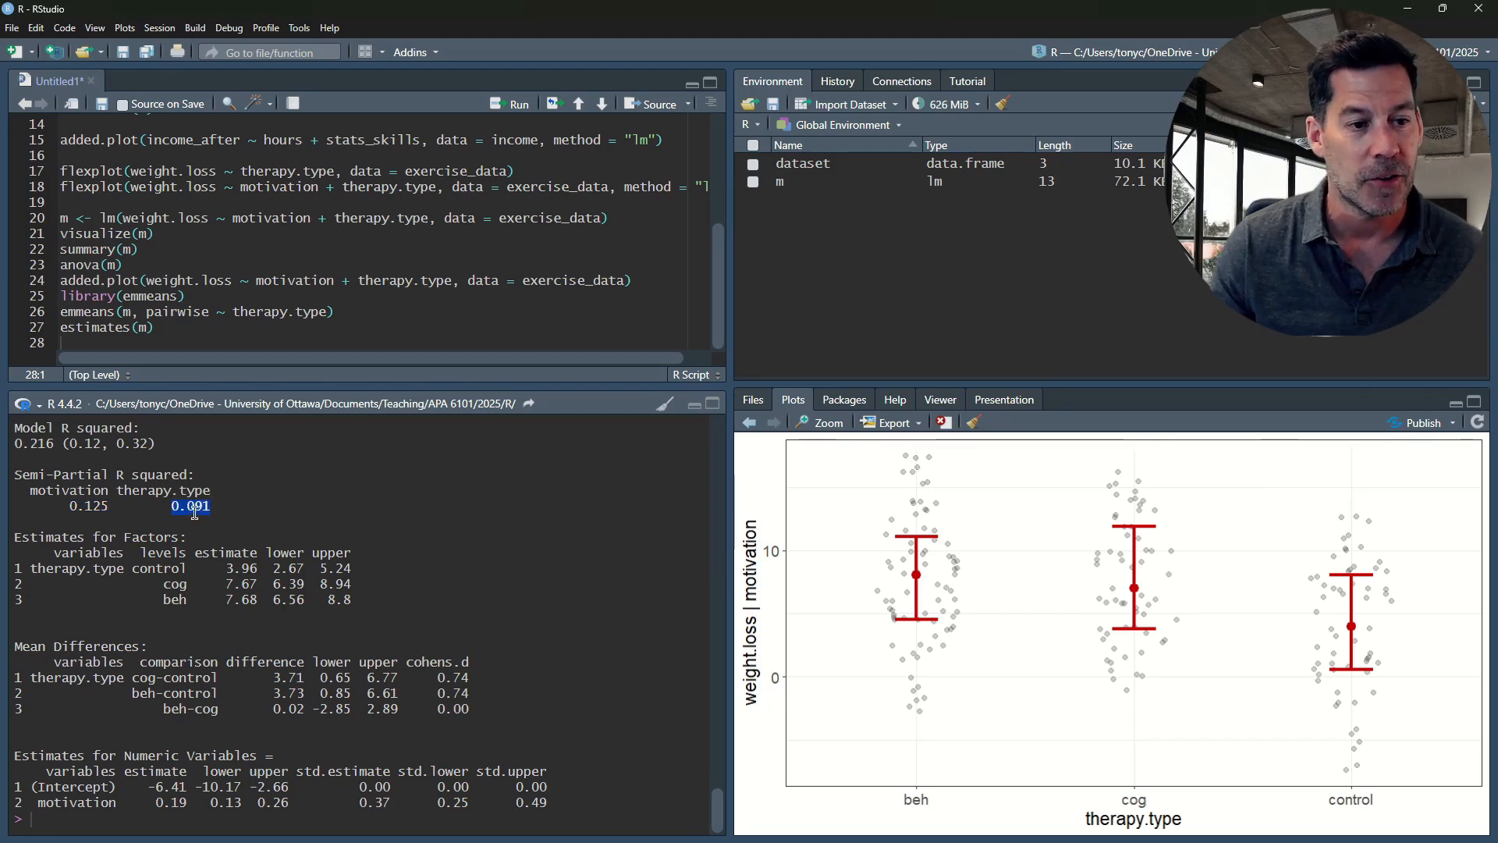
{"action": "left_click", "coordinate": [179, 509]}
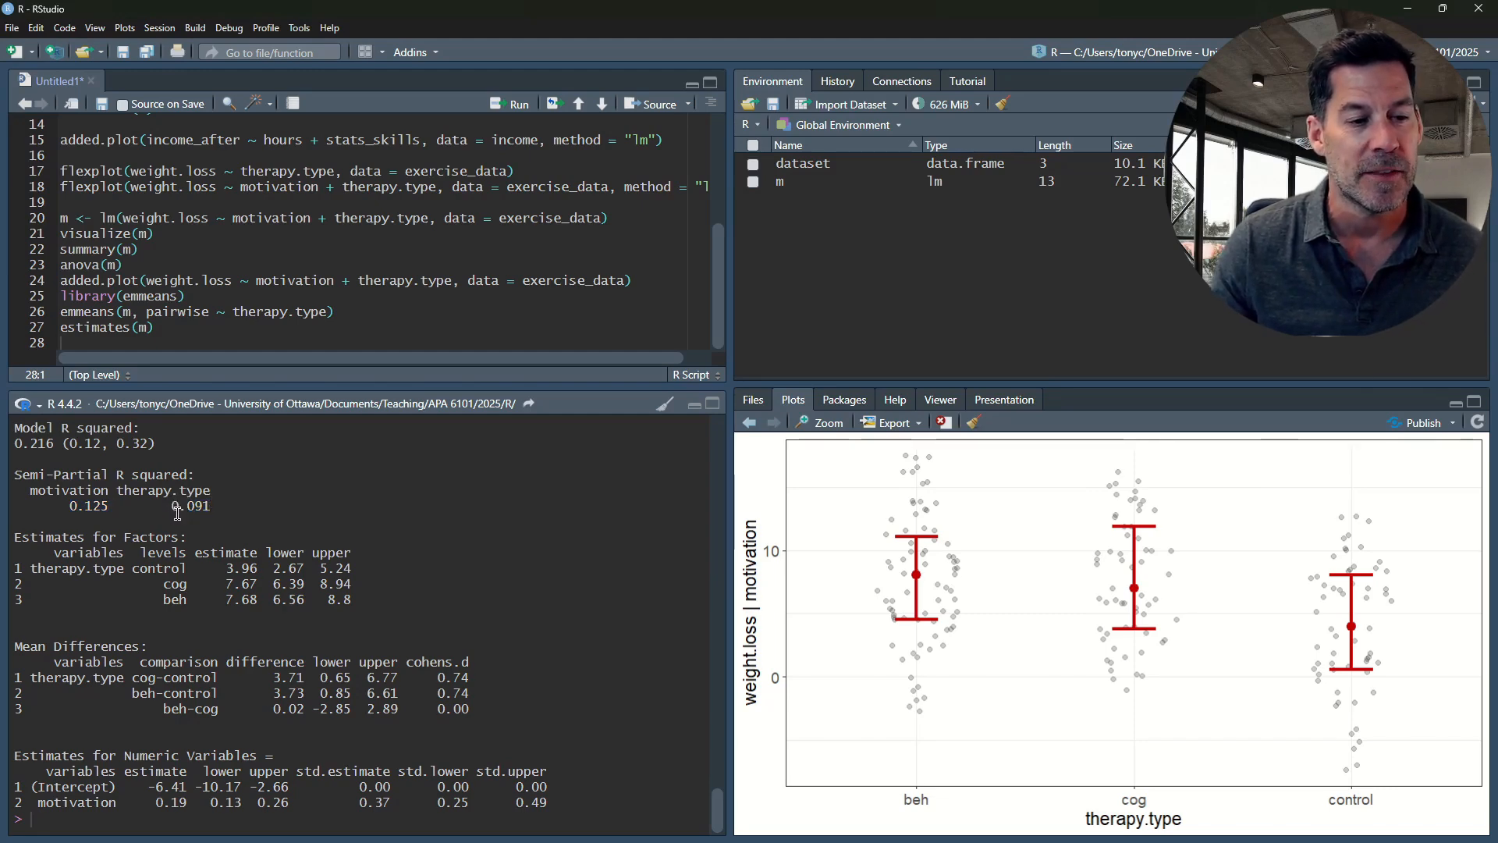
{"action": "left_click_drag", "start_coordinate": [194, 508], "coordinate": [220, 516]}
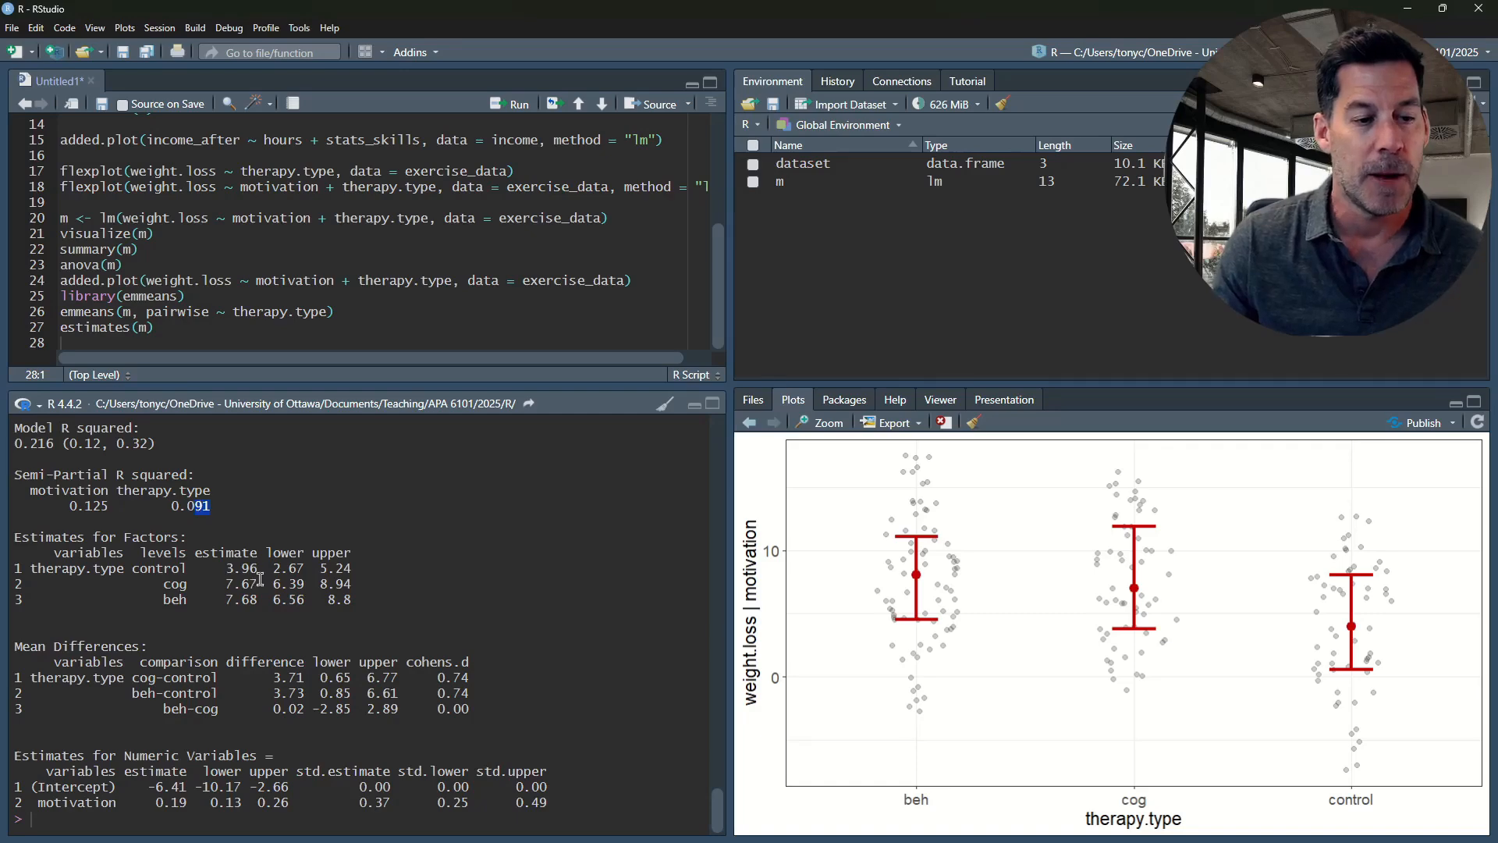
{"action": "left_click_drag", "start_coordinate": [219, 568], "coordinate": [256, 601]}
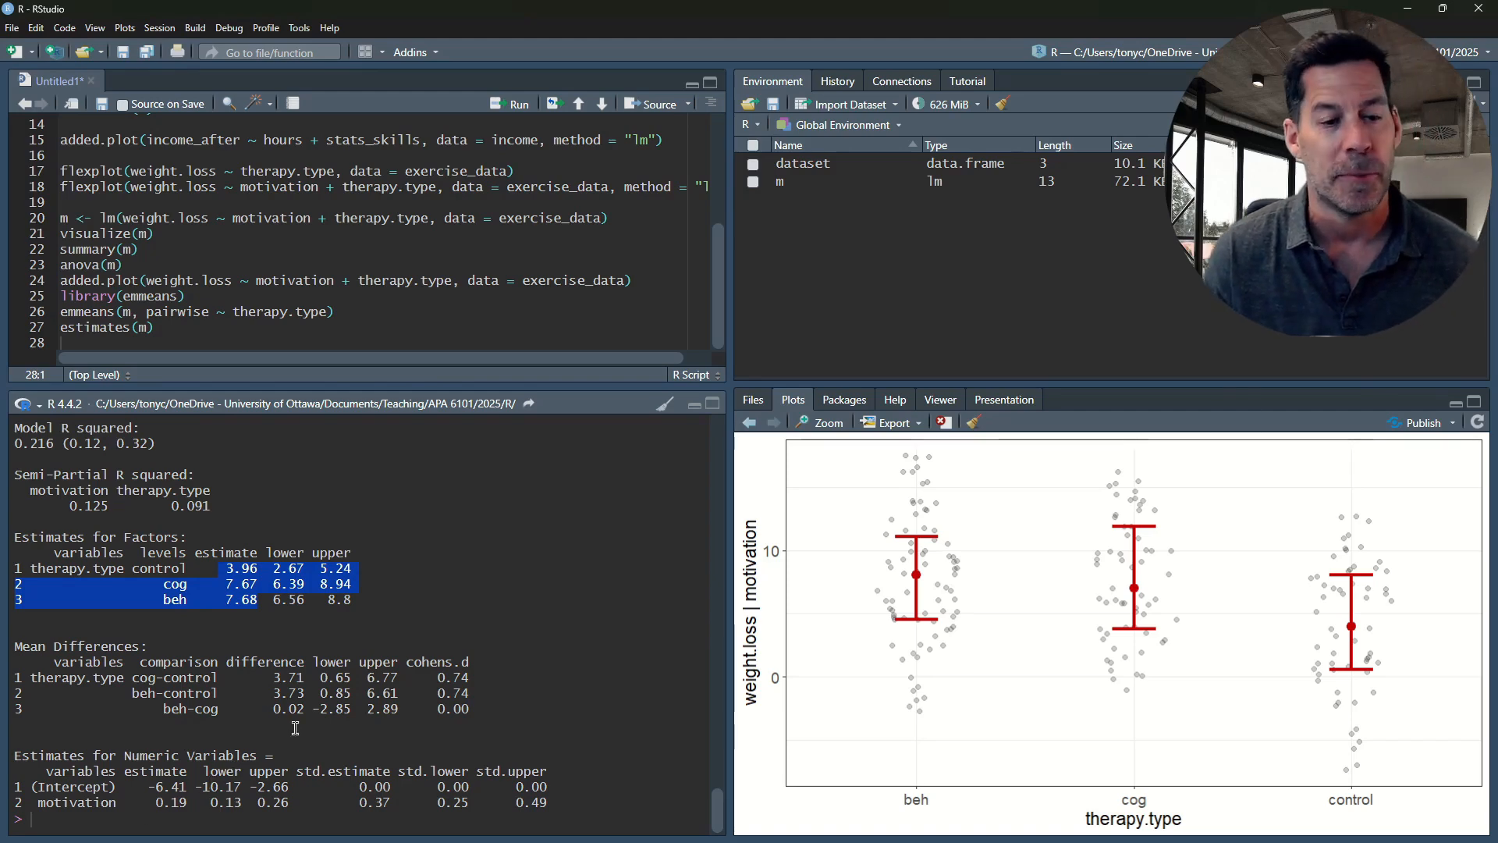
{"action": "left_click", "coordinate": [213, 781]}
{"action": "left_click", "coordinate": [196, 330]}
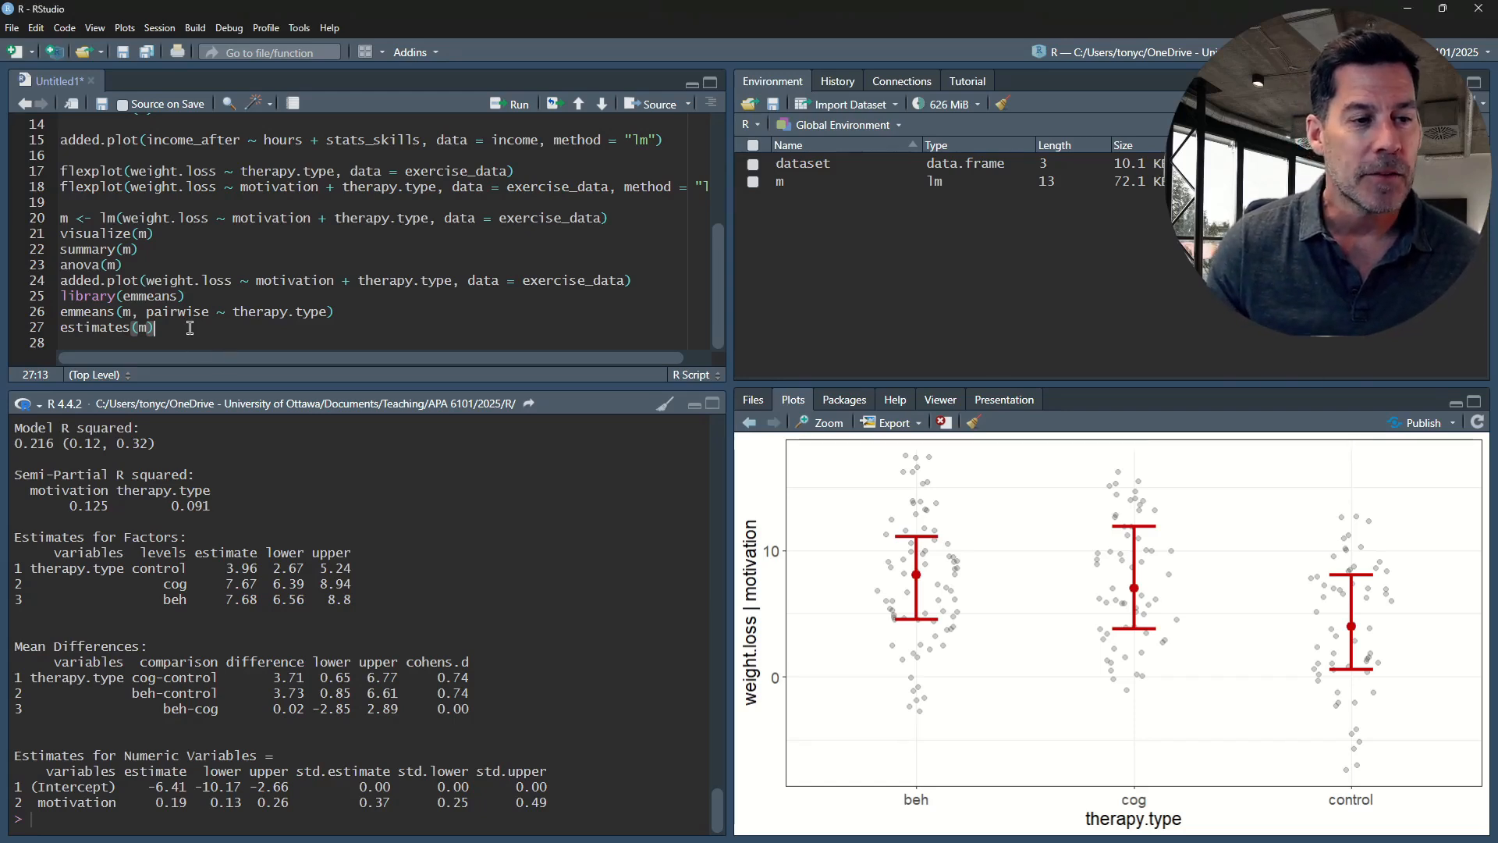
{"action": "left_click_drag", "start_coordinate": [133, 261], "coordinate": [63, 268]}
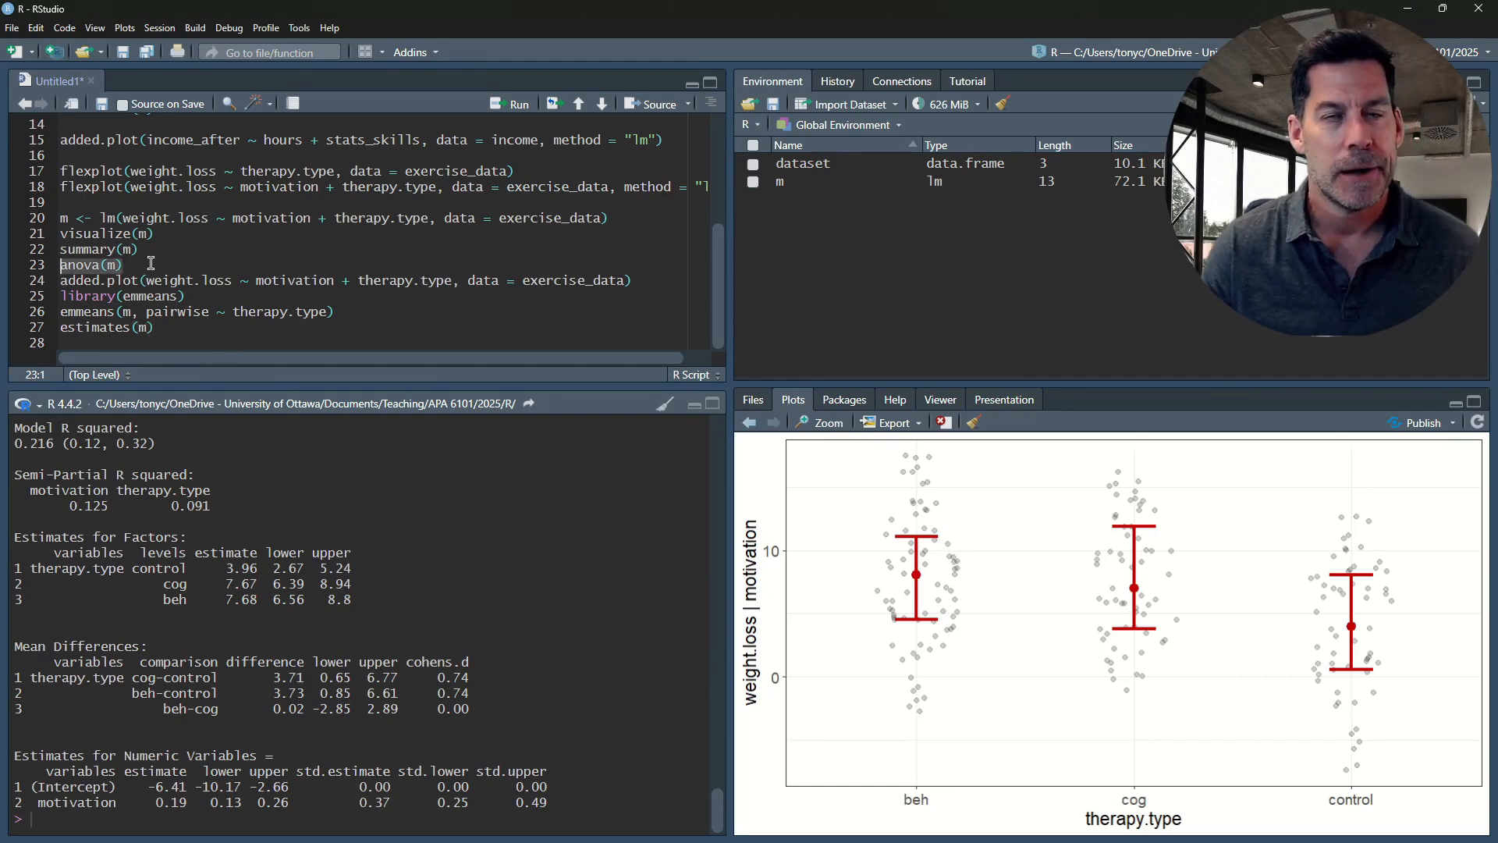
{"action": "left_click", "coordinate": [189, 327]}
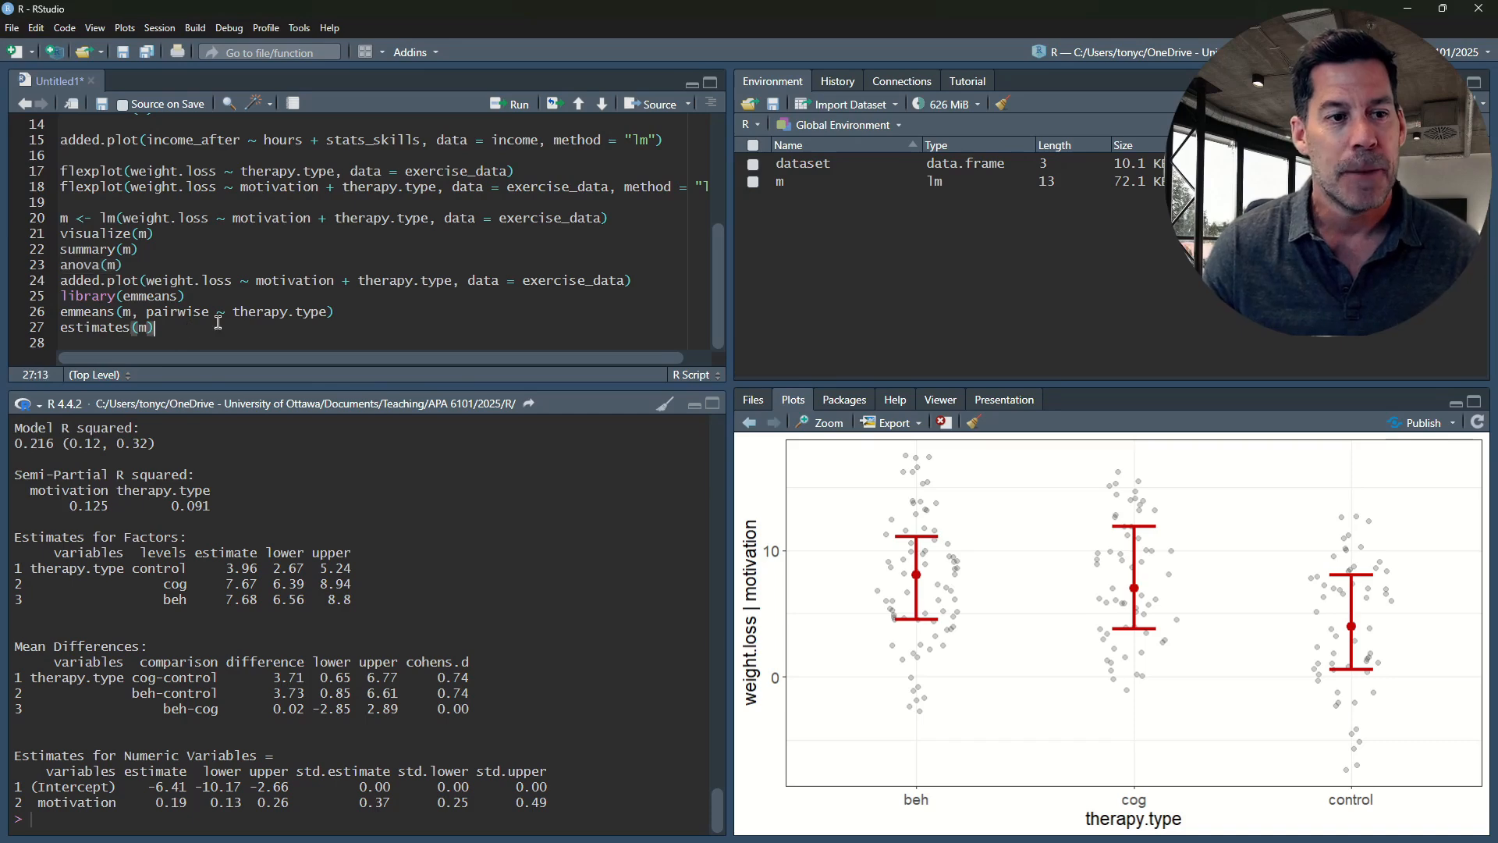
{"action": "key", "text": "Return"}
{"action": "key", "text": "Return"}
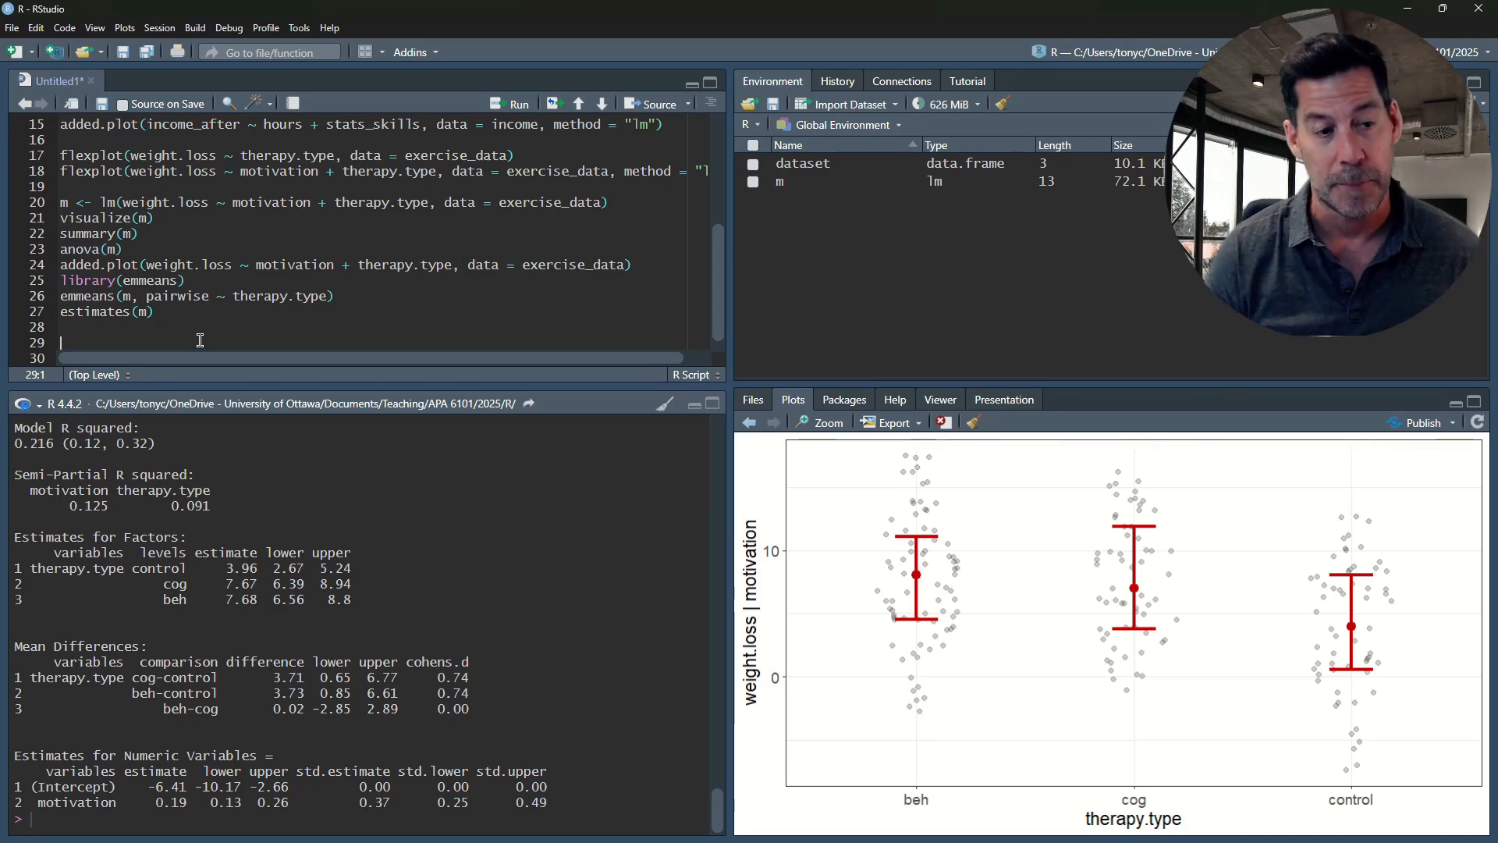
{"action": "type", "text": "https://mcfromnz.wordpress.com/2011/03/02/anova-type-iiiiii-ss-explained/"}
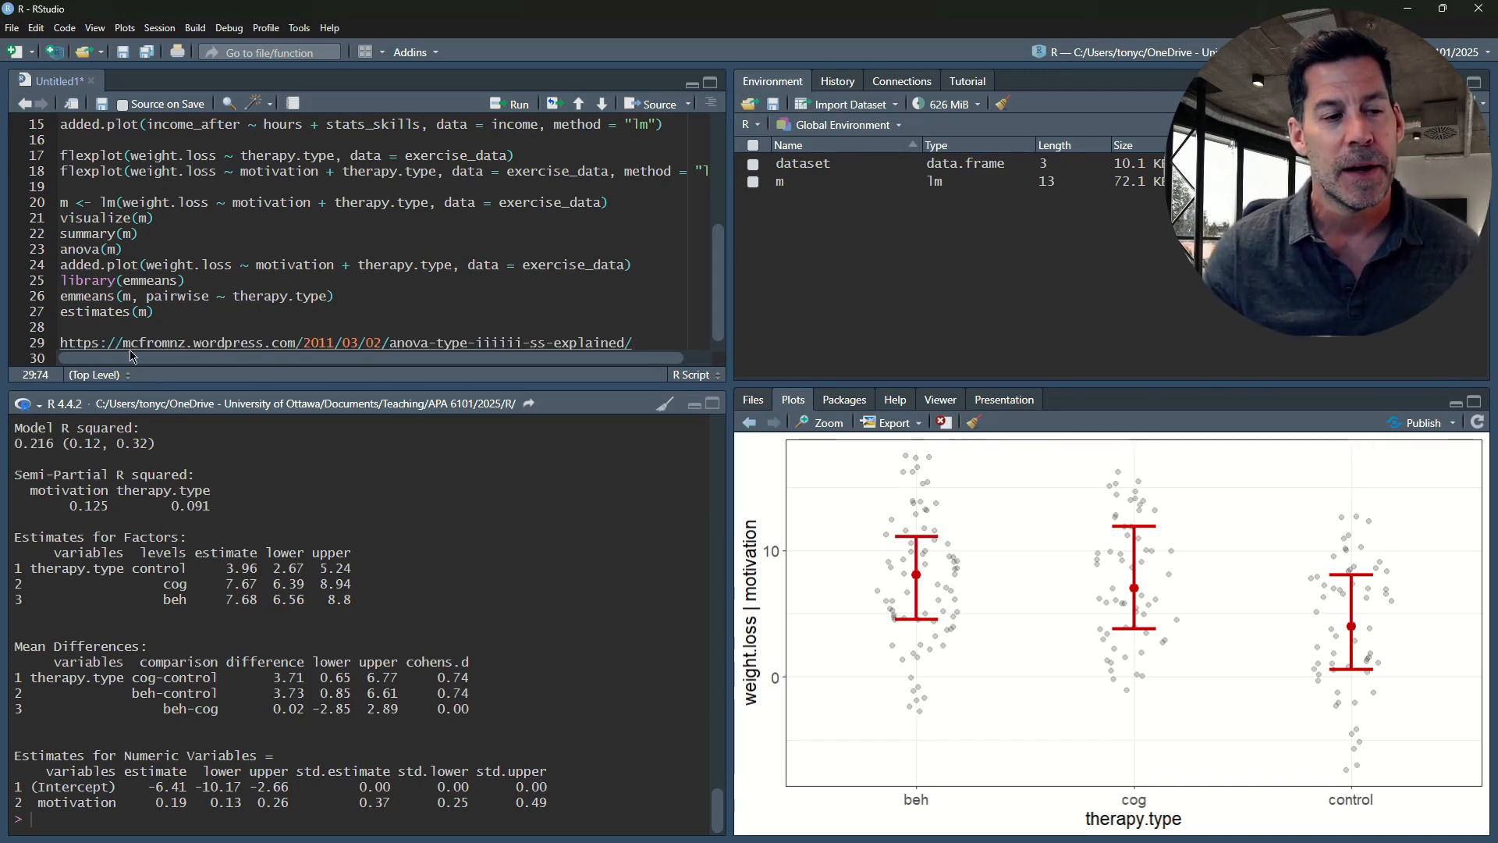
{"action": "key", "text": "Home"}
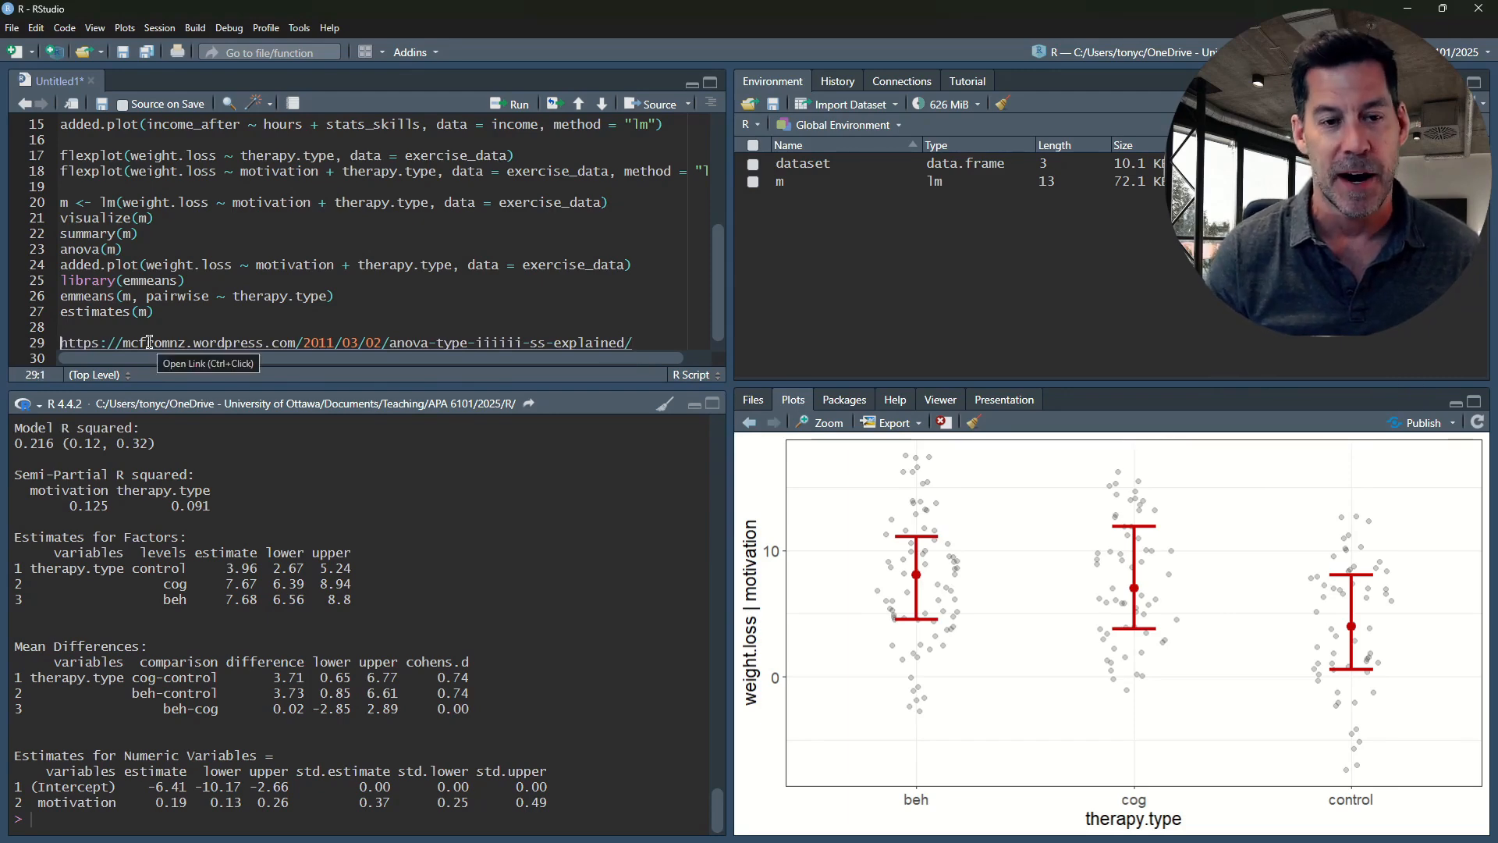
{"action": "type", "text": "#"}
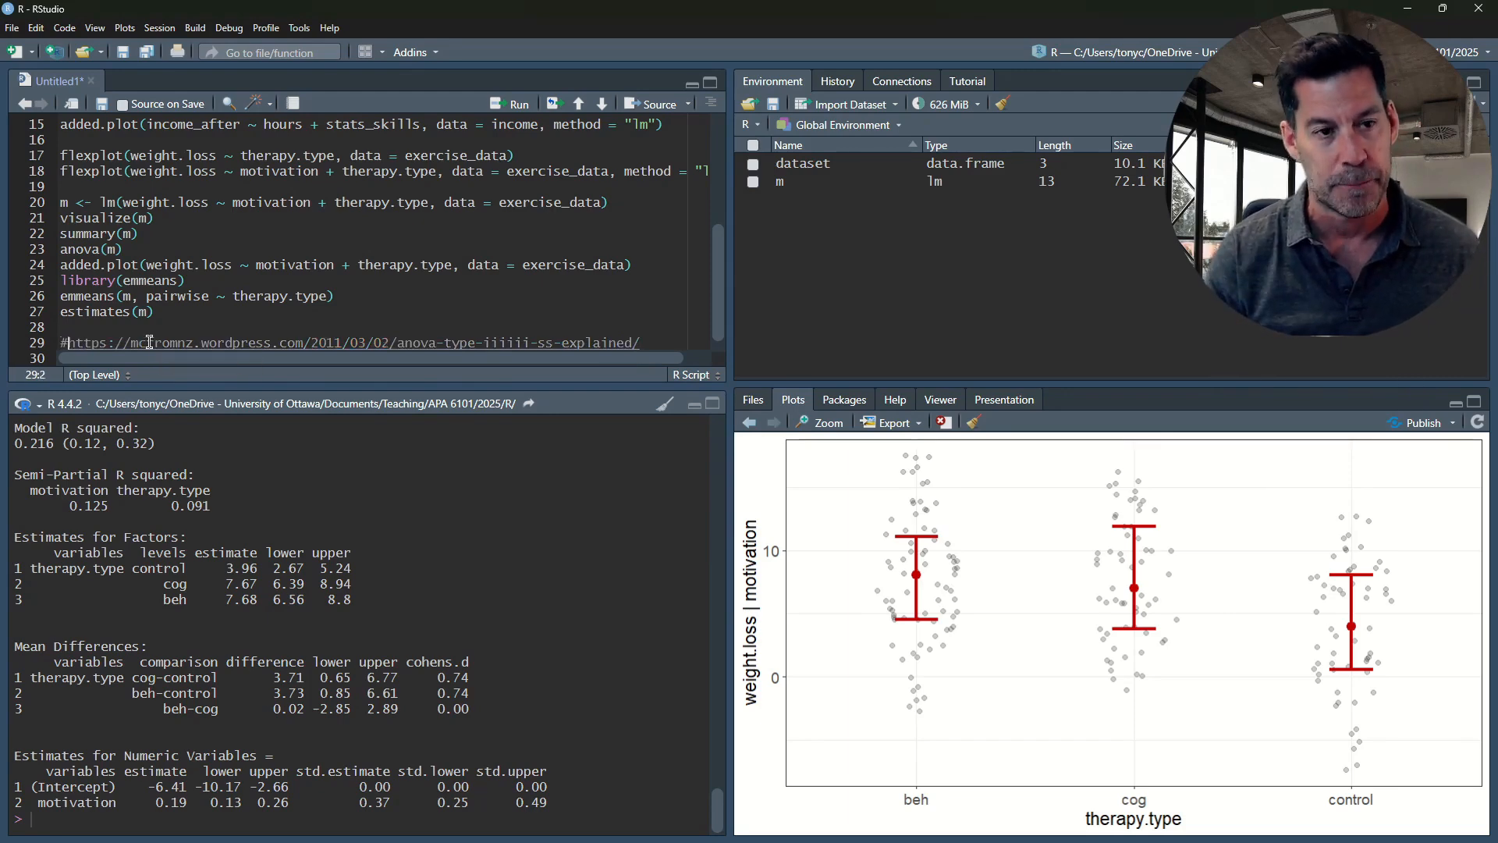
Add library(car) on line 31 below the commented link and run it to load the package
{"action": "left_click", "coordinate": [645, 341]}
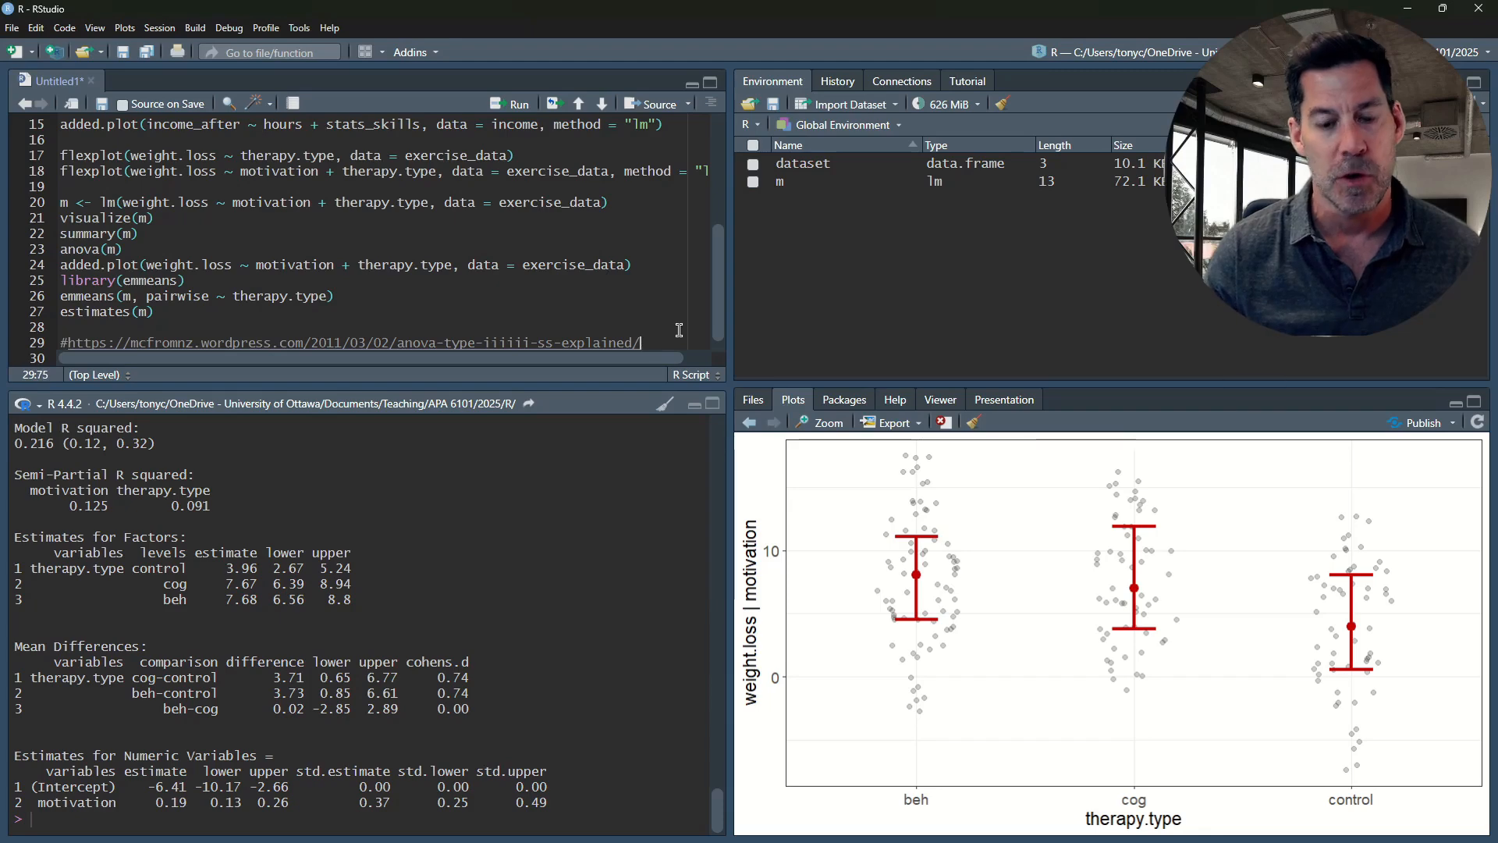
{"action": "key", "text": "Return"}
{"action": "key", "text": "Return"}
{"action": "key", "text": "Return"}
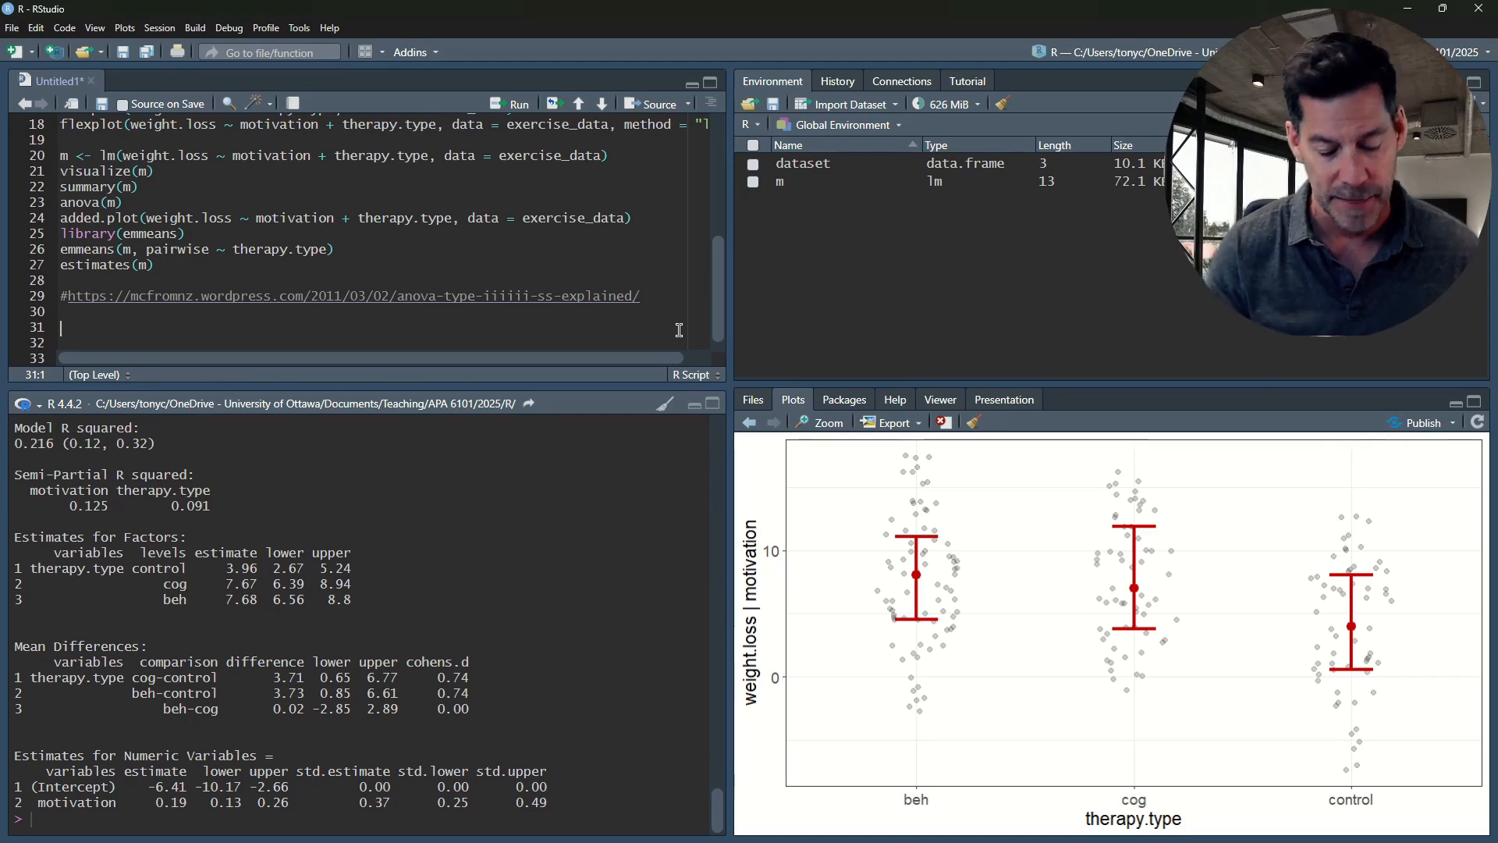
{"action": "type", "text": "liba"}
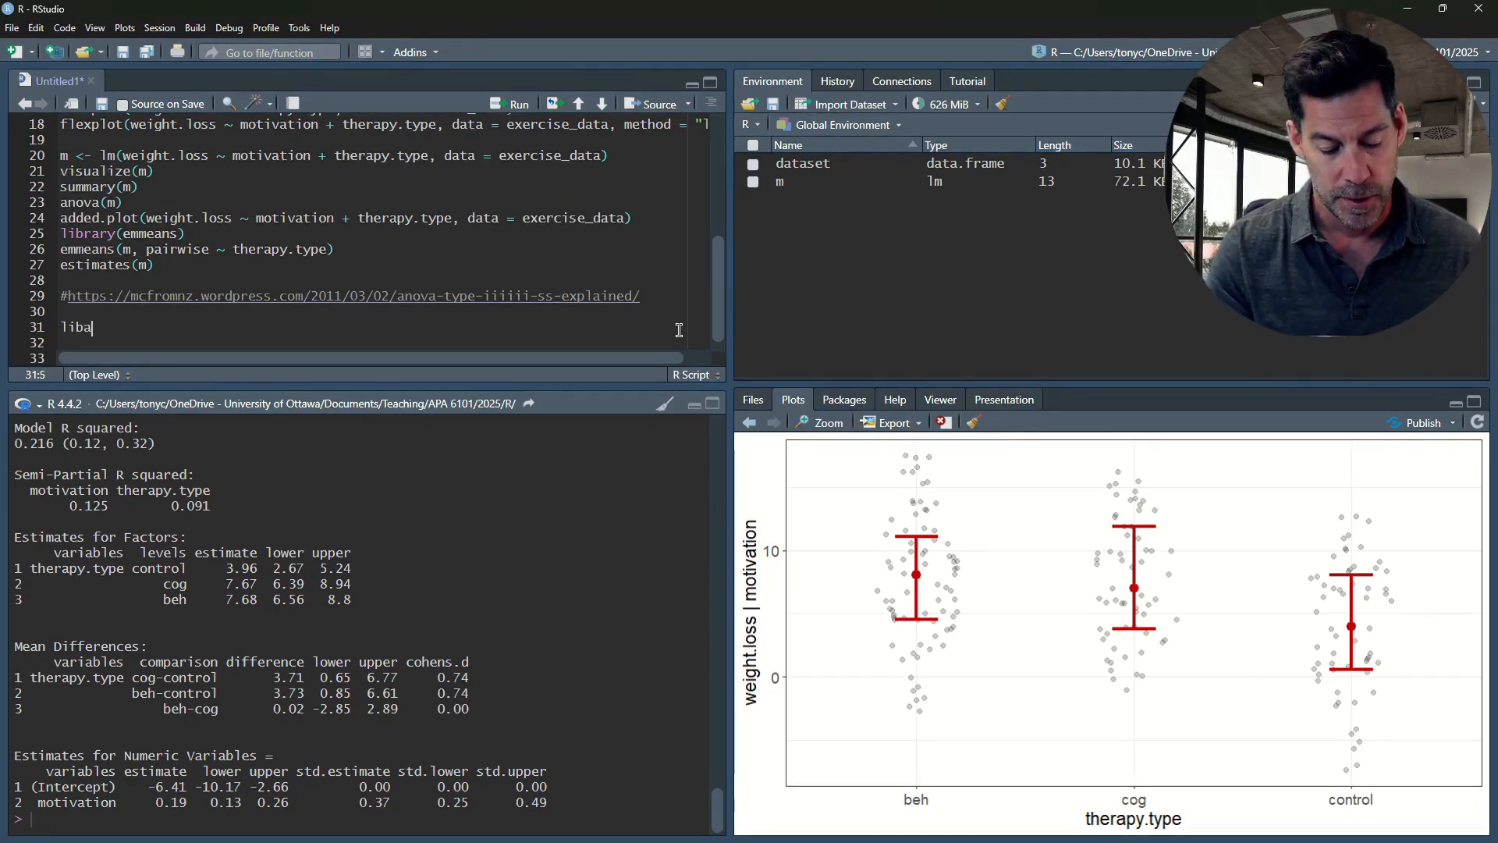
{"action": "type", "text": "rary"}
{"action": "type", "text": "(car"}
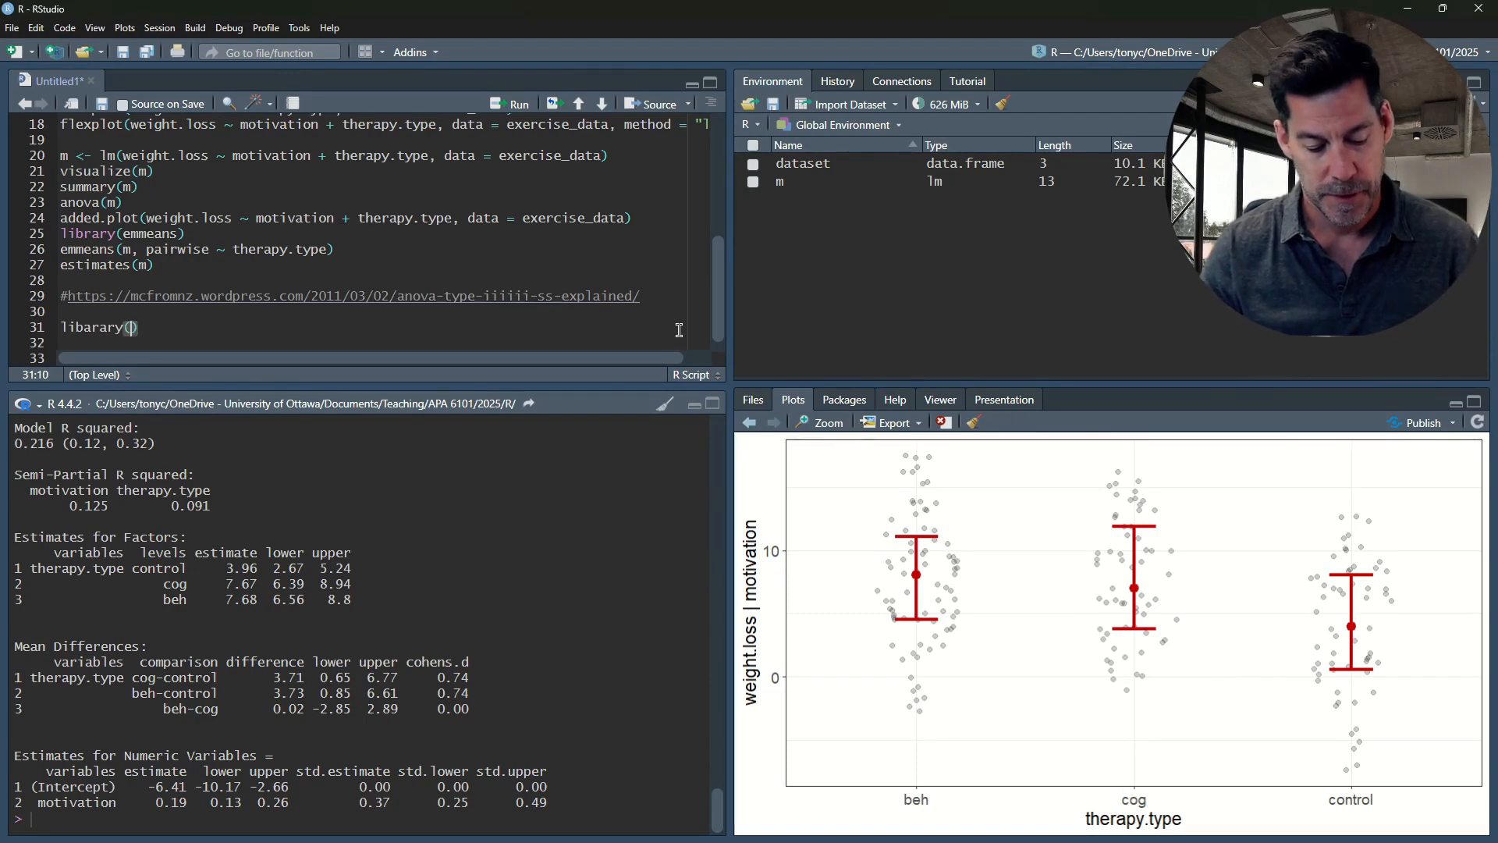
{"action": "key", "text": "Left"}
{"action": "key", "text": "Left"}
{"action": "key", "text": "Left"}
{"action": "key", "text": "Left"}
{"action": "key", "text": "Left"}
{"action": "key", "text": "Left"}
{"action": "key", "text": "Left"}
{"action": "key", "text": "Left"}
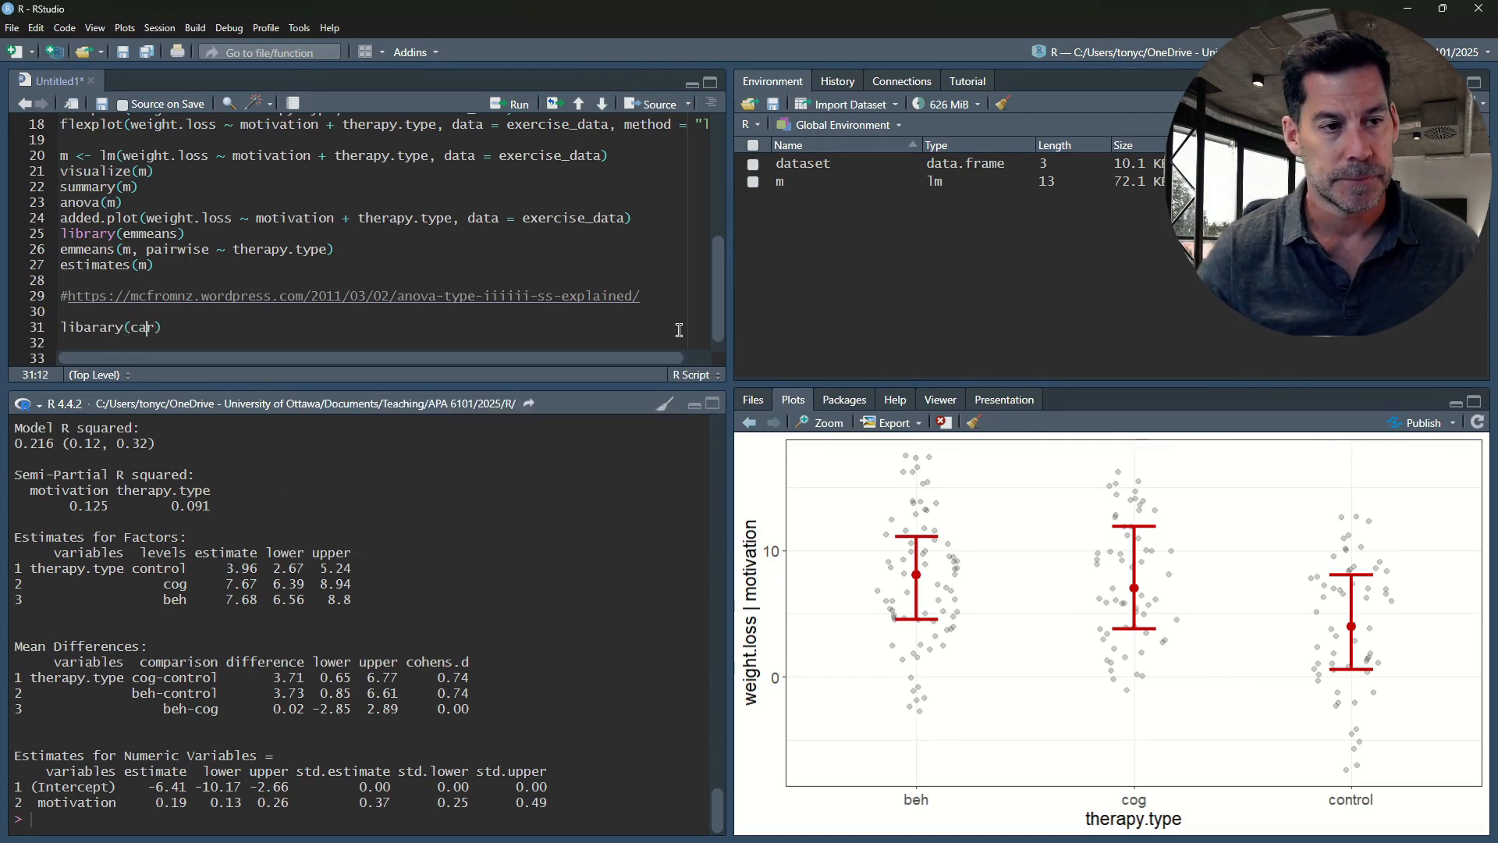
{"action": "key", "text": "BackSpace"}
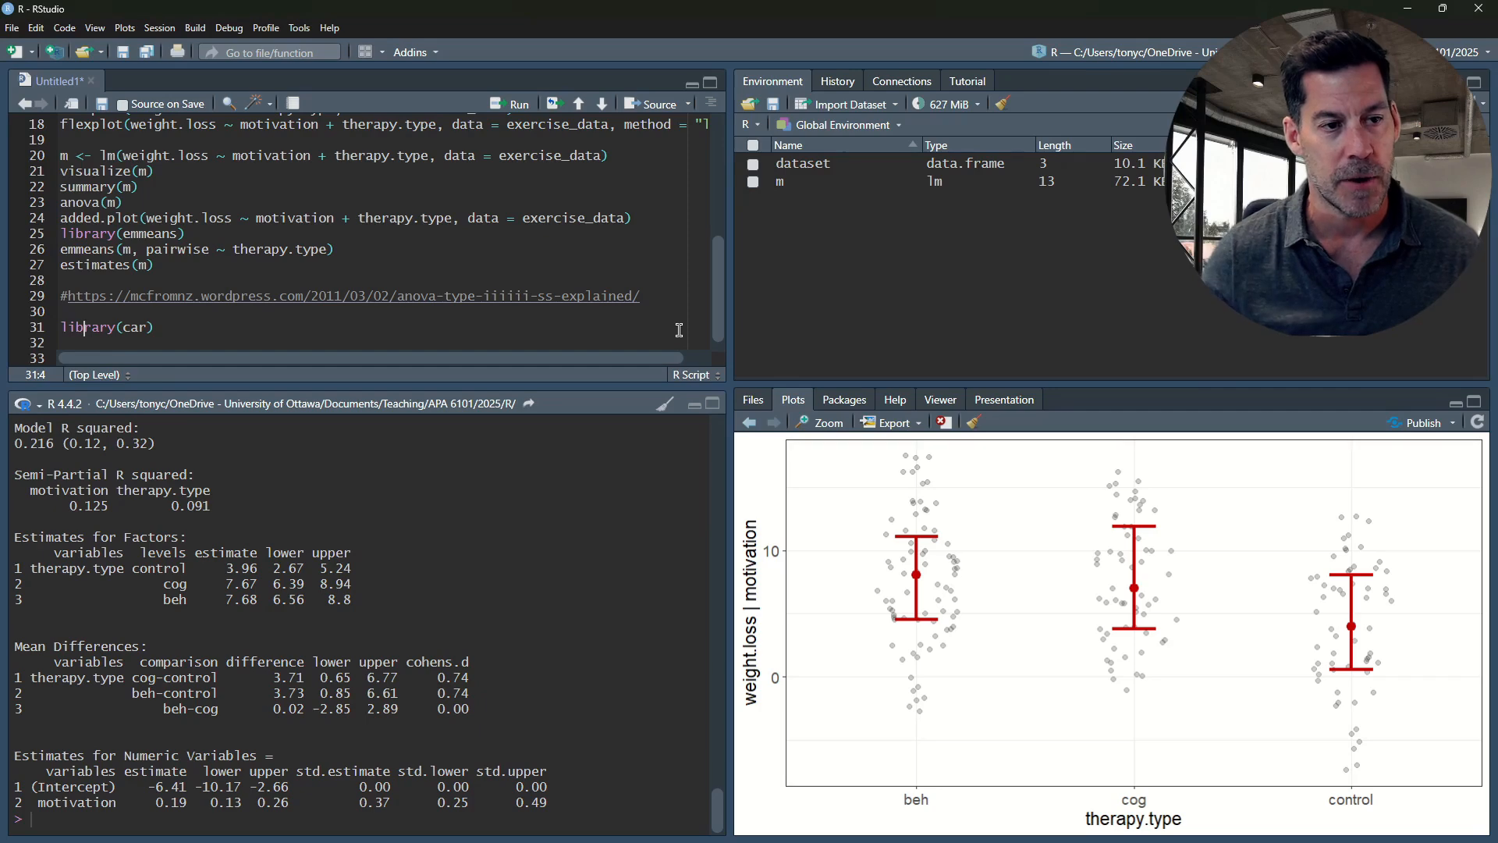
{"action": "left_click", "coordinate": [211, 321]}
{"action": "key", "text": "ctrl+Return"}
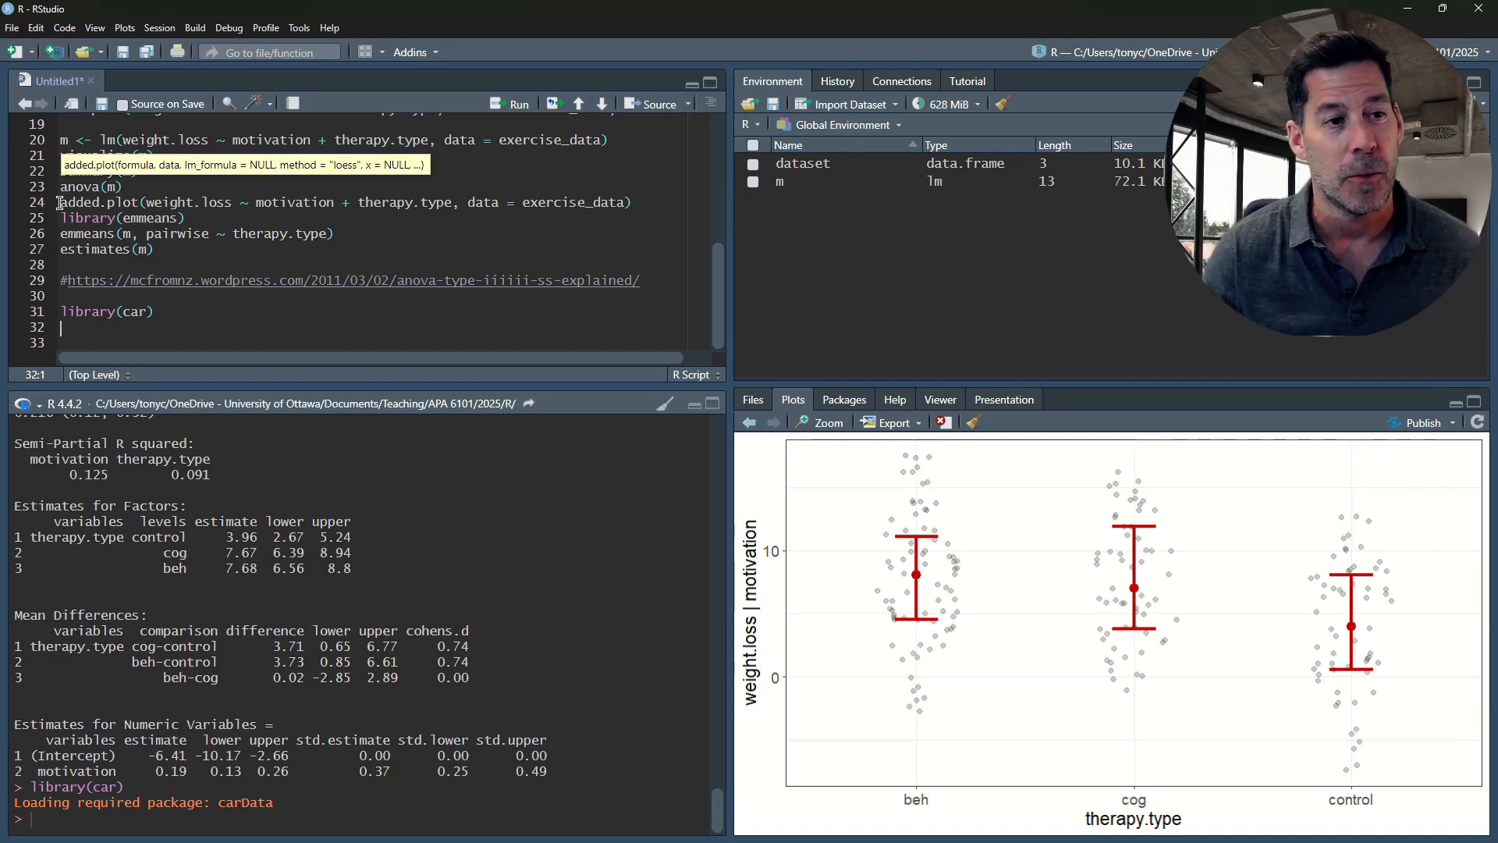
Copy the lm model line from line 20 to lines 32 and 33, naming the model on line 33 m2
{"action": "left_click_drag", "start_coordinate": [62, 140], "coordinate": [610, 140]}
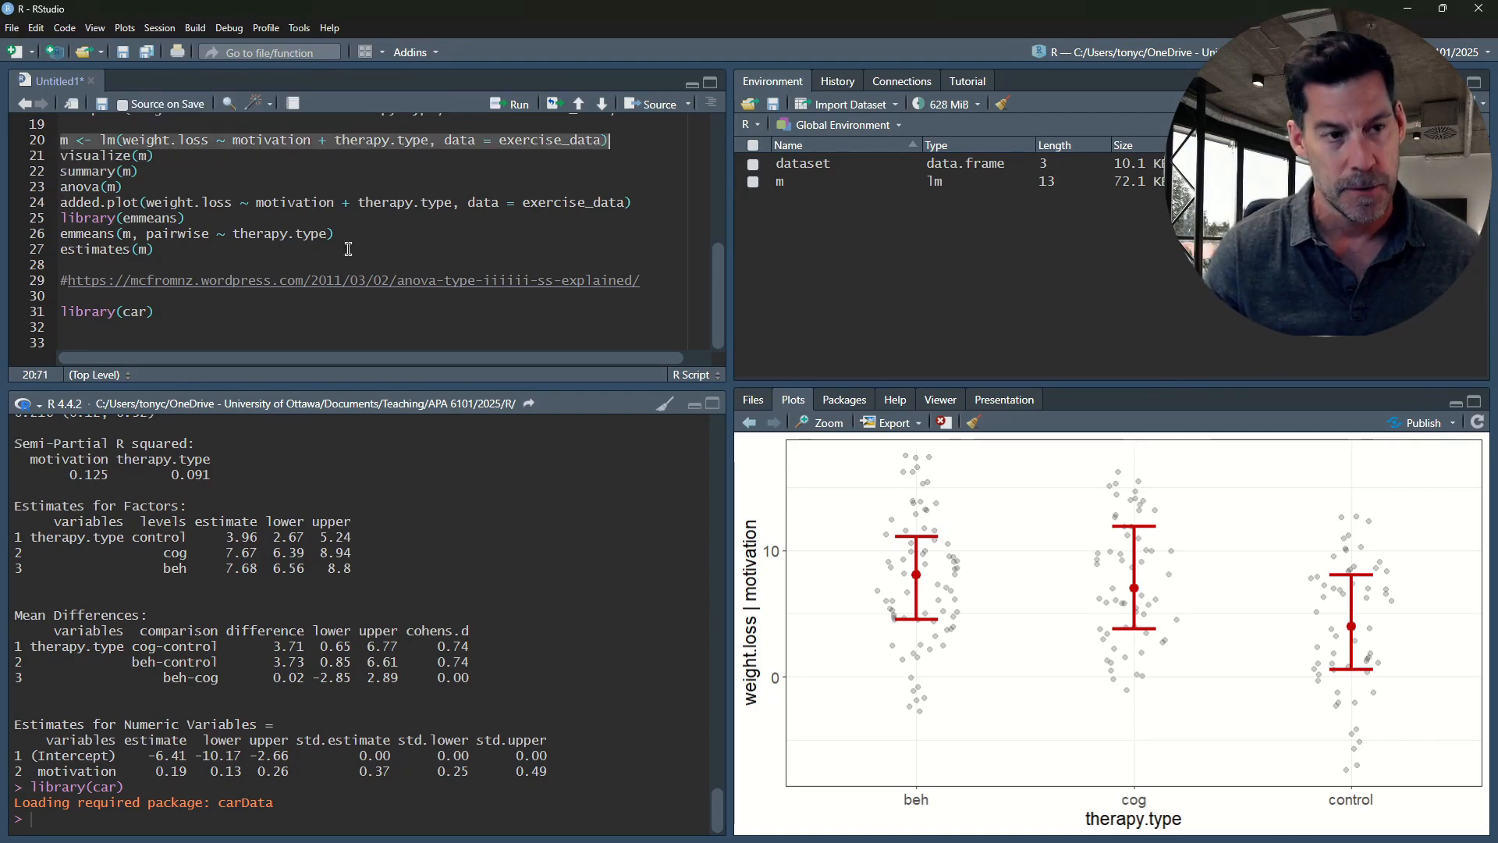
{"action": "left_click", "coordinate": [112, 329]}
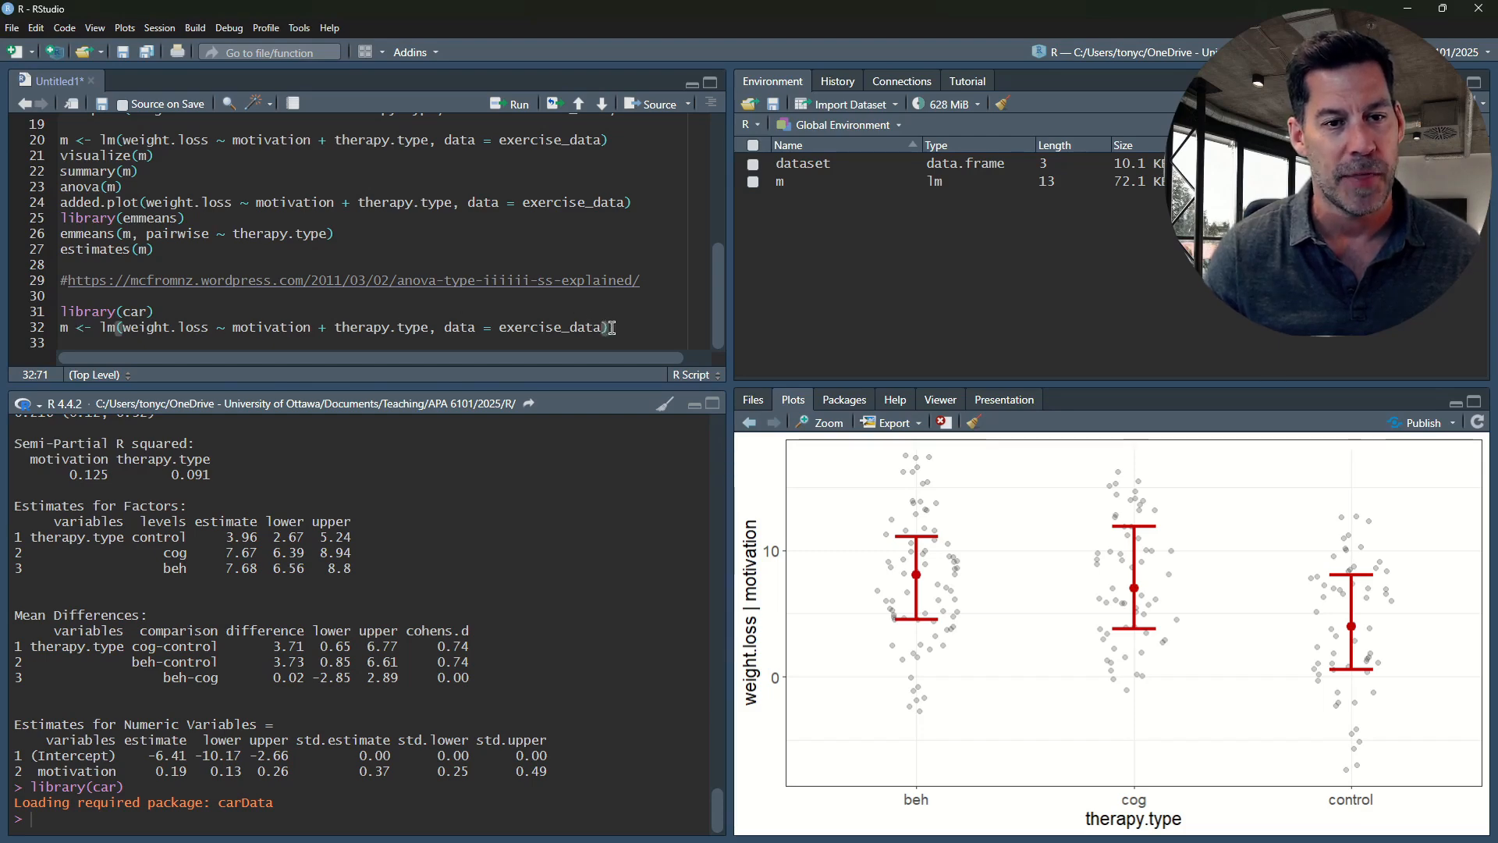
{"action": "left_click_drag", "start_coordinate": [607, 327], "coordinate": [51, 336]}
{"action": "key", "text": "ctrl+c"}
{"action": "left_click", "coordinate": [78, 340]}
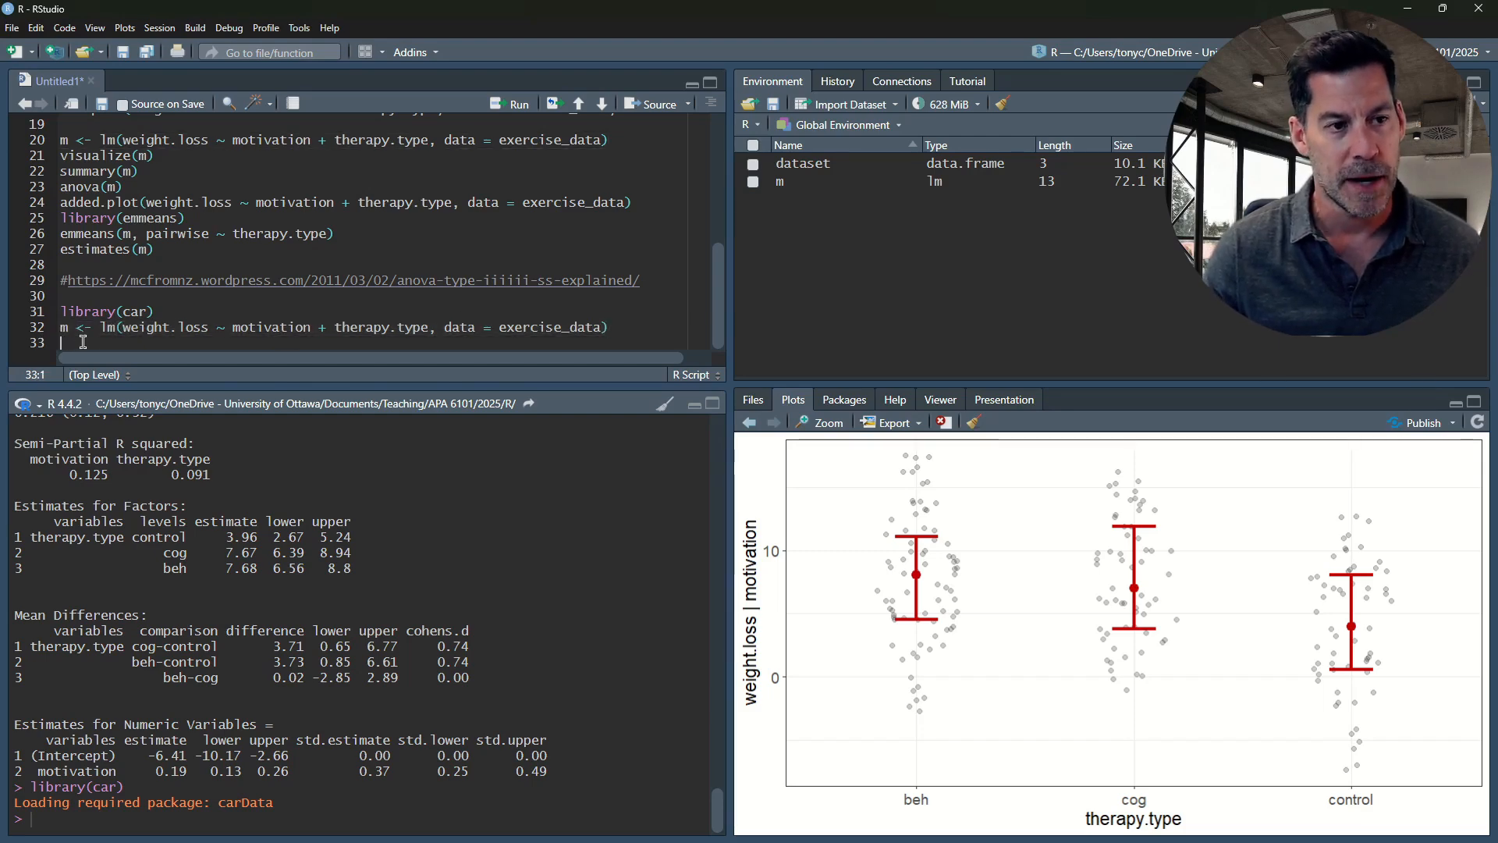
{"action": "key", "text": "ctrl+v"}
{"action": "left_click", "coordinate": [137, 345]}
{"action": "type", "text": "2"}
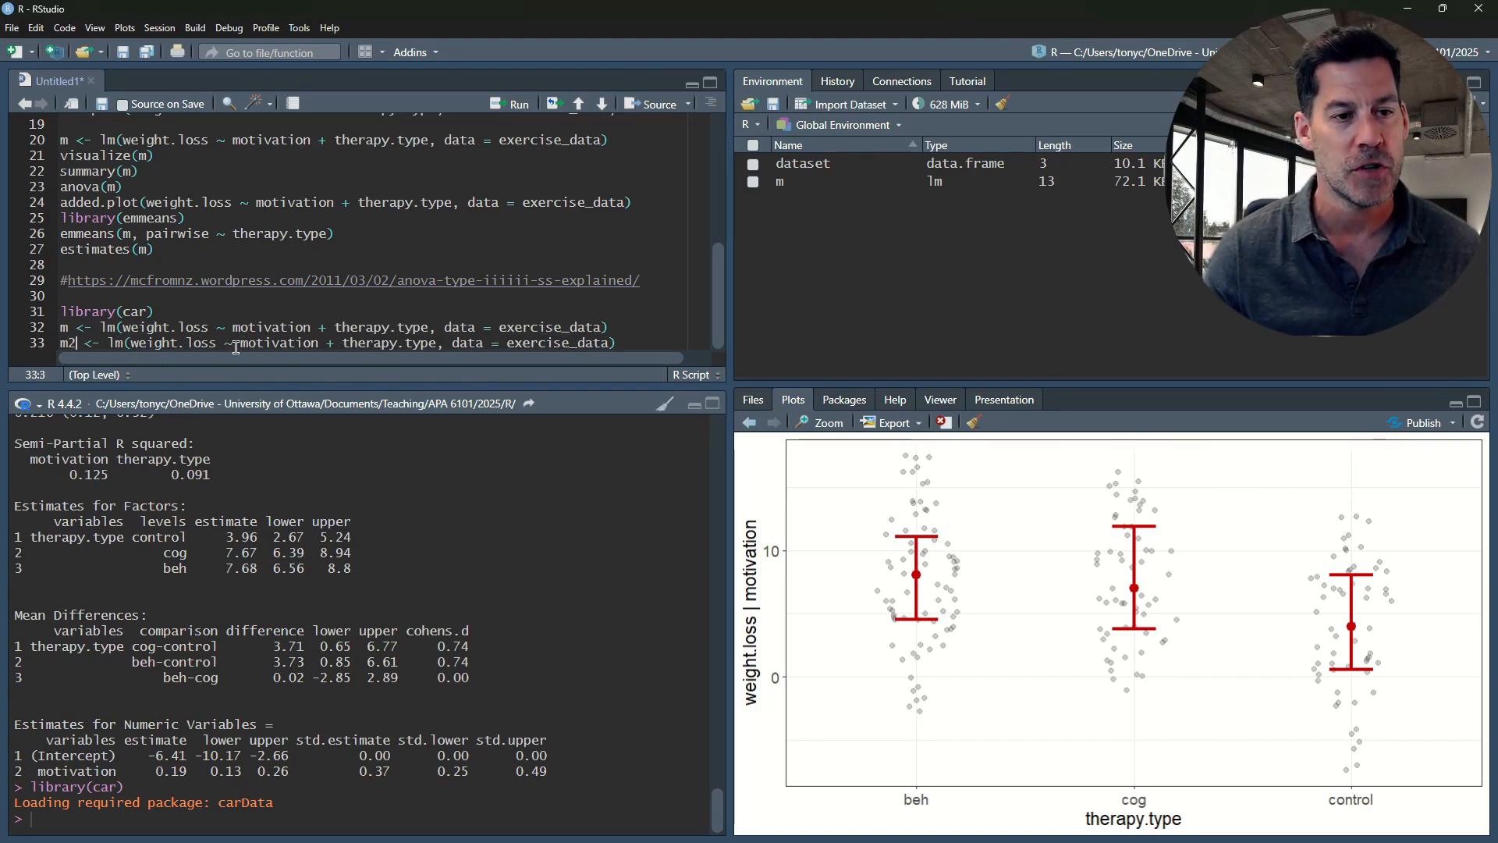
Reorder the predictors in the m2 formula on line 33 to weight.loss ~ therapy.type + motivation
{"action": "left_click_drag", "start_coordinate": [238, 344], "coordinate": [341, 341]}
{"action": "key", "text": "BackSpace"}
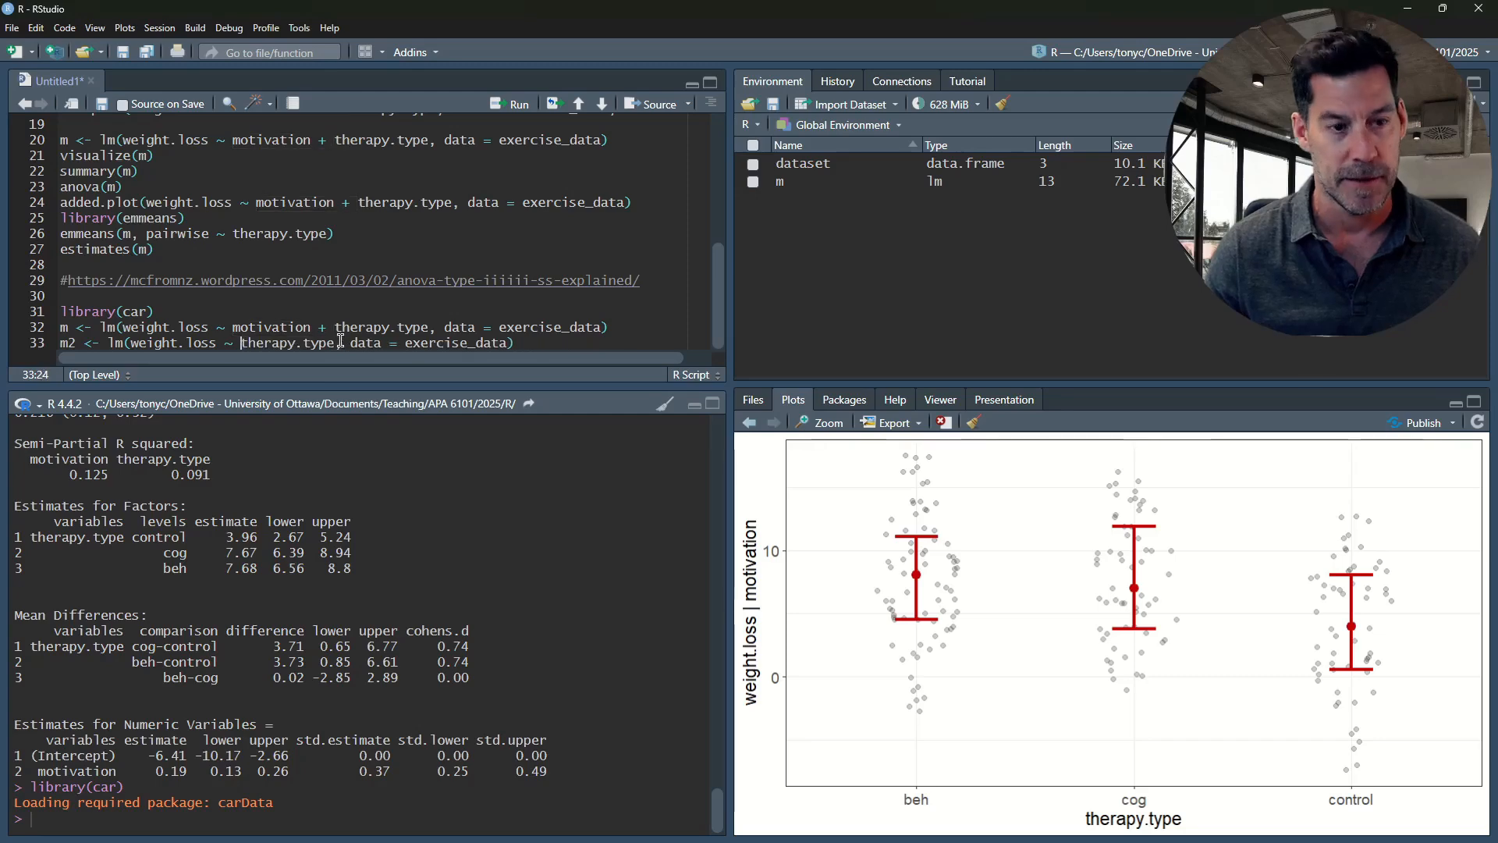
{"action": "left_click", "coordinate": [340, 344]}
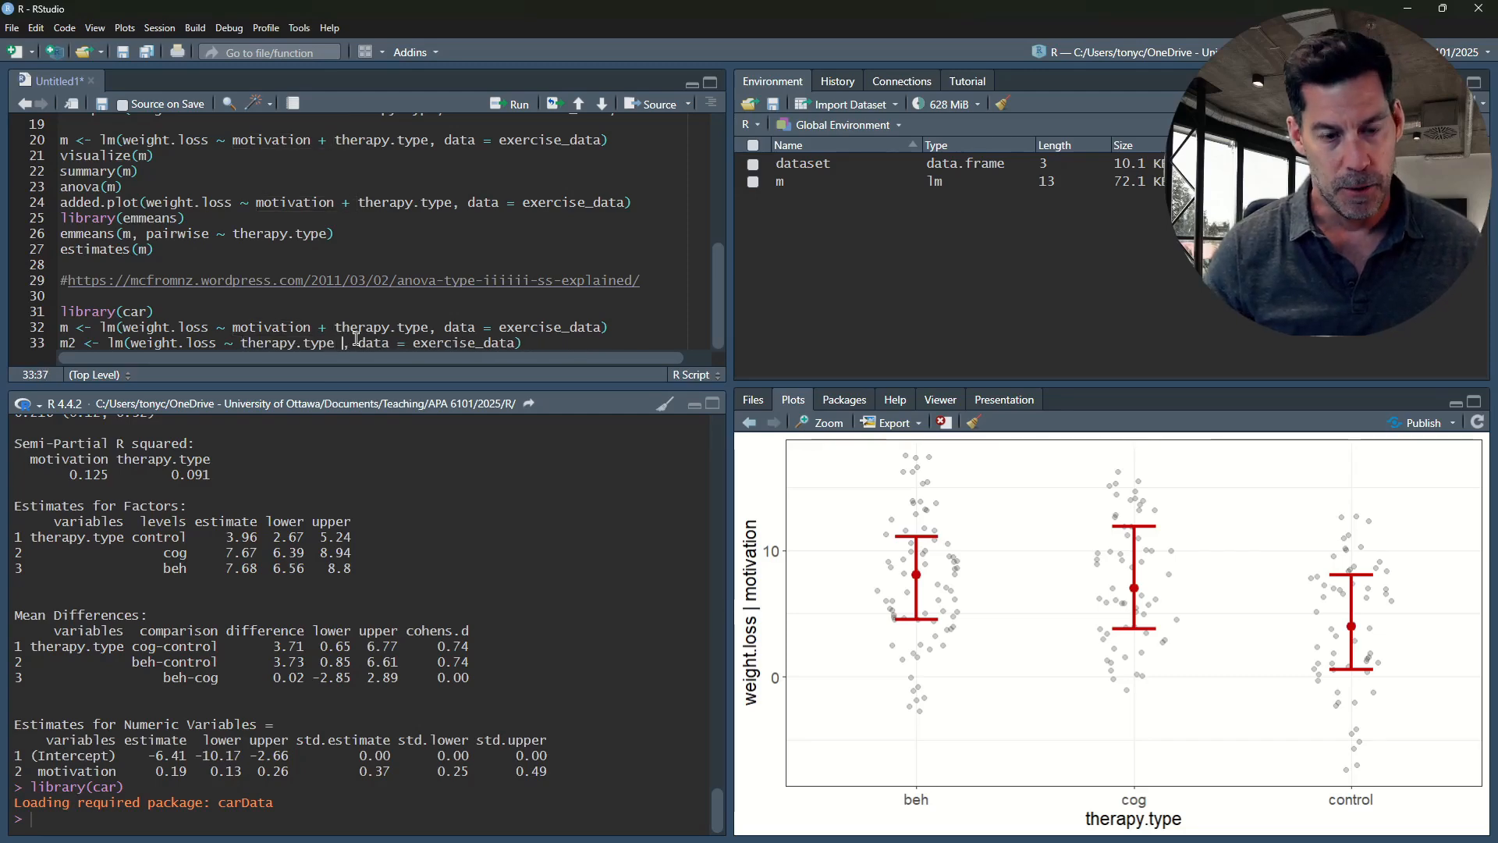
{"action": "type", "text": "+"}
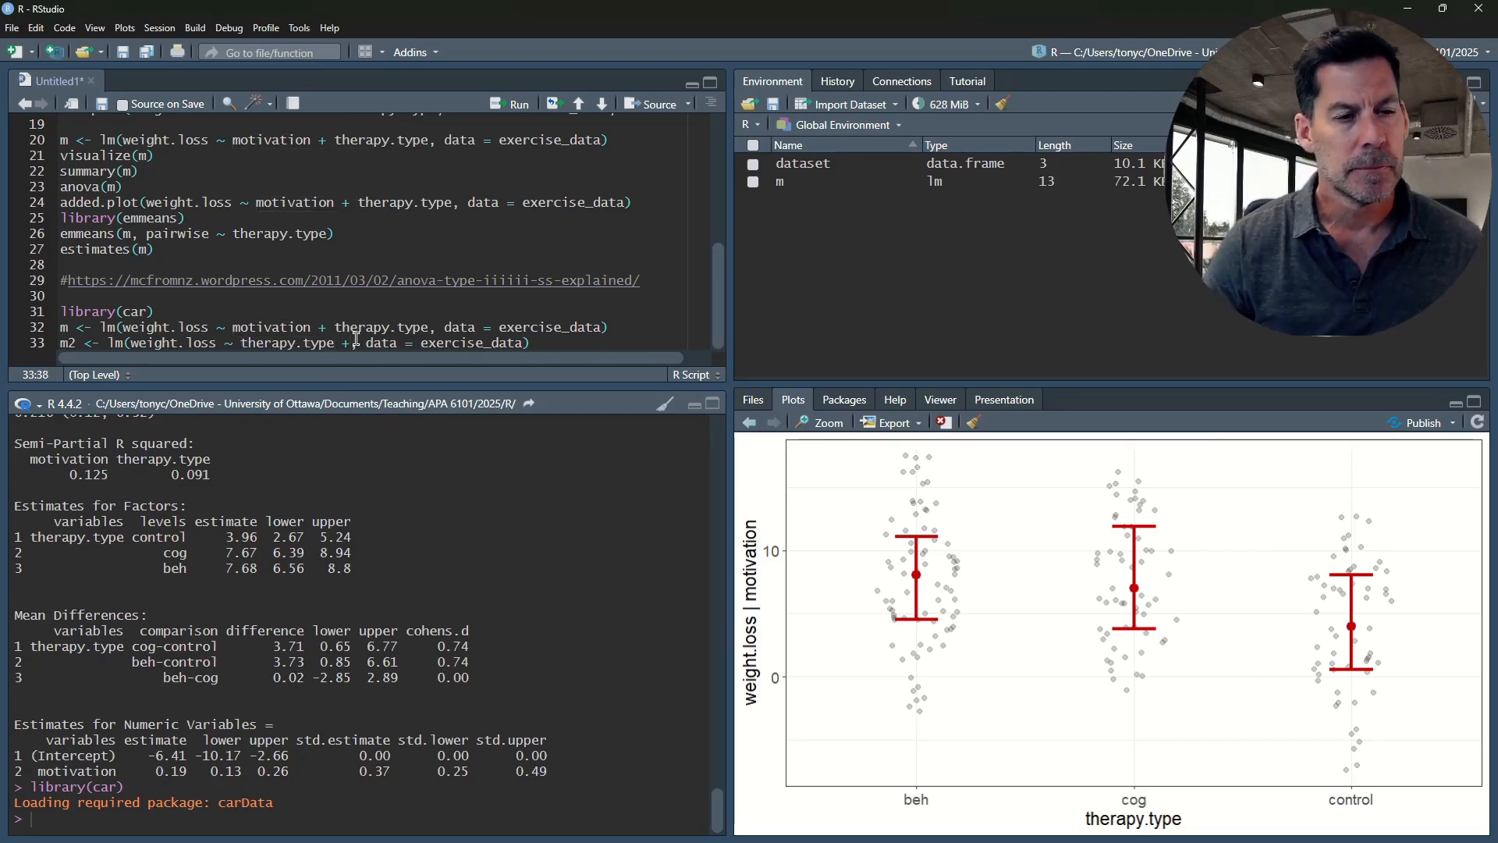
{"action": "type", "text": " motivation +"}
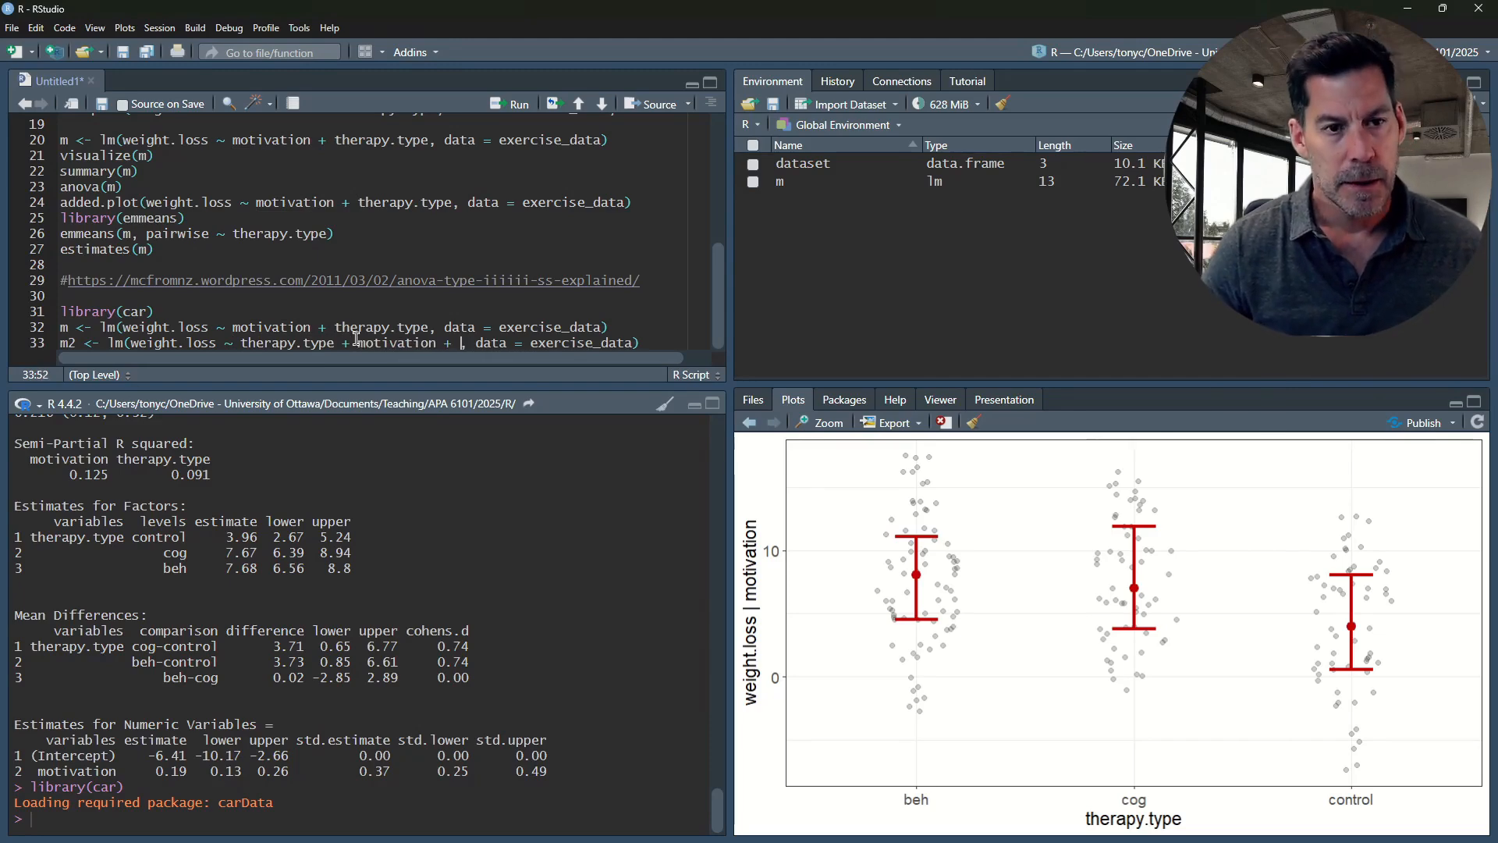
{"action": "key", "text": "BackSpace"}
{"action": "key", "text": "BackSpace"}
{"action": "key", "text": "BackSpace"}
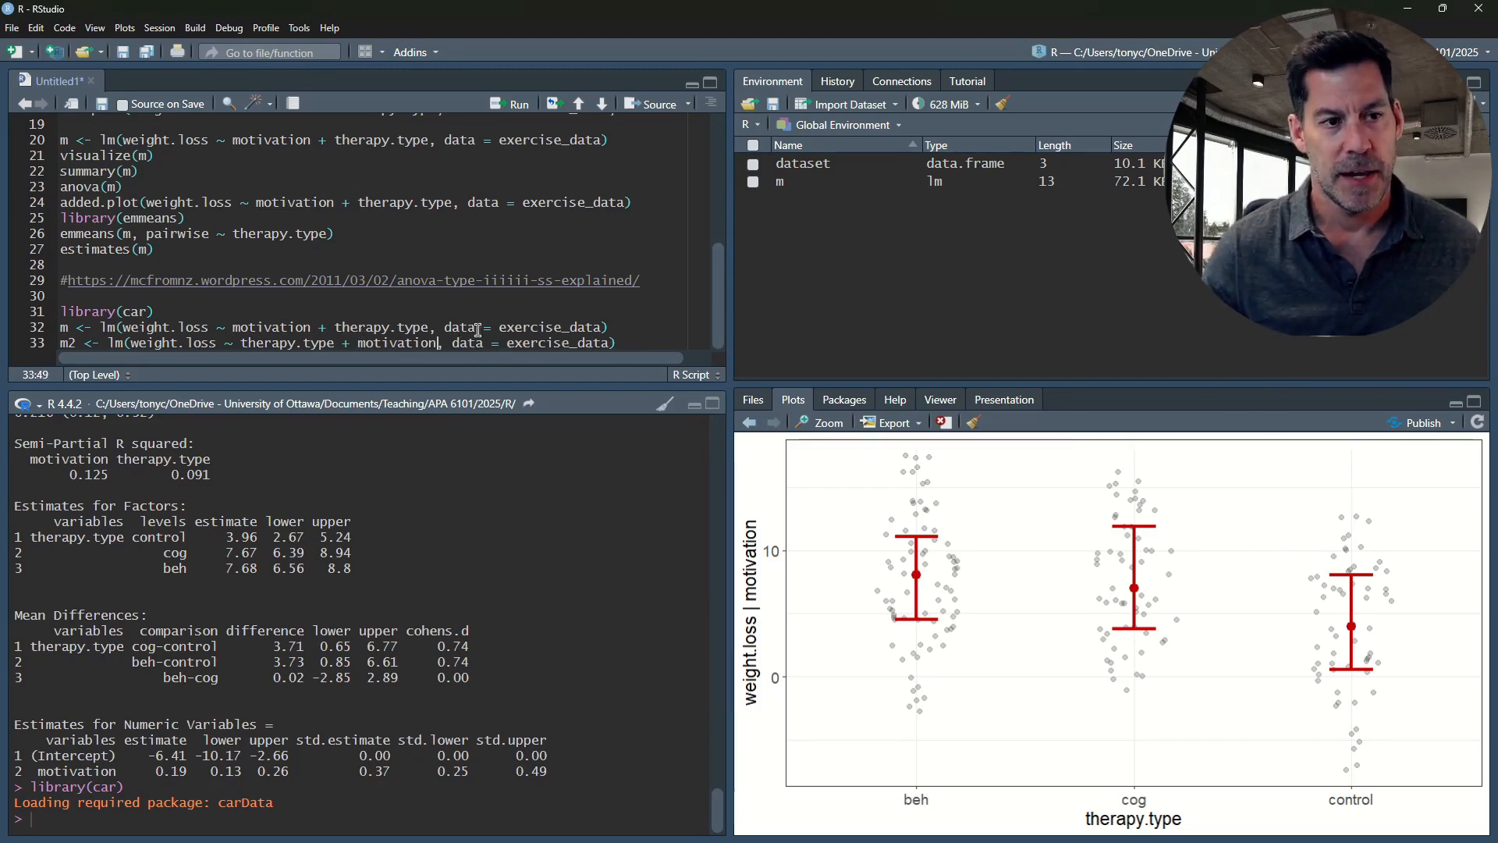
{"action": "left_click", "coordinate": [636, 345]}
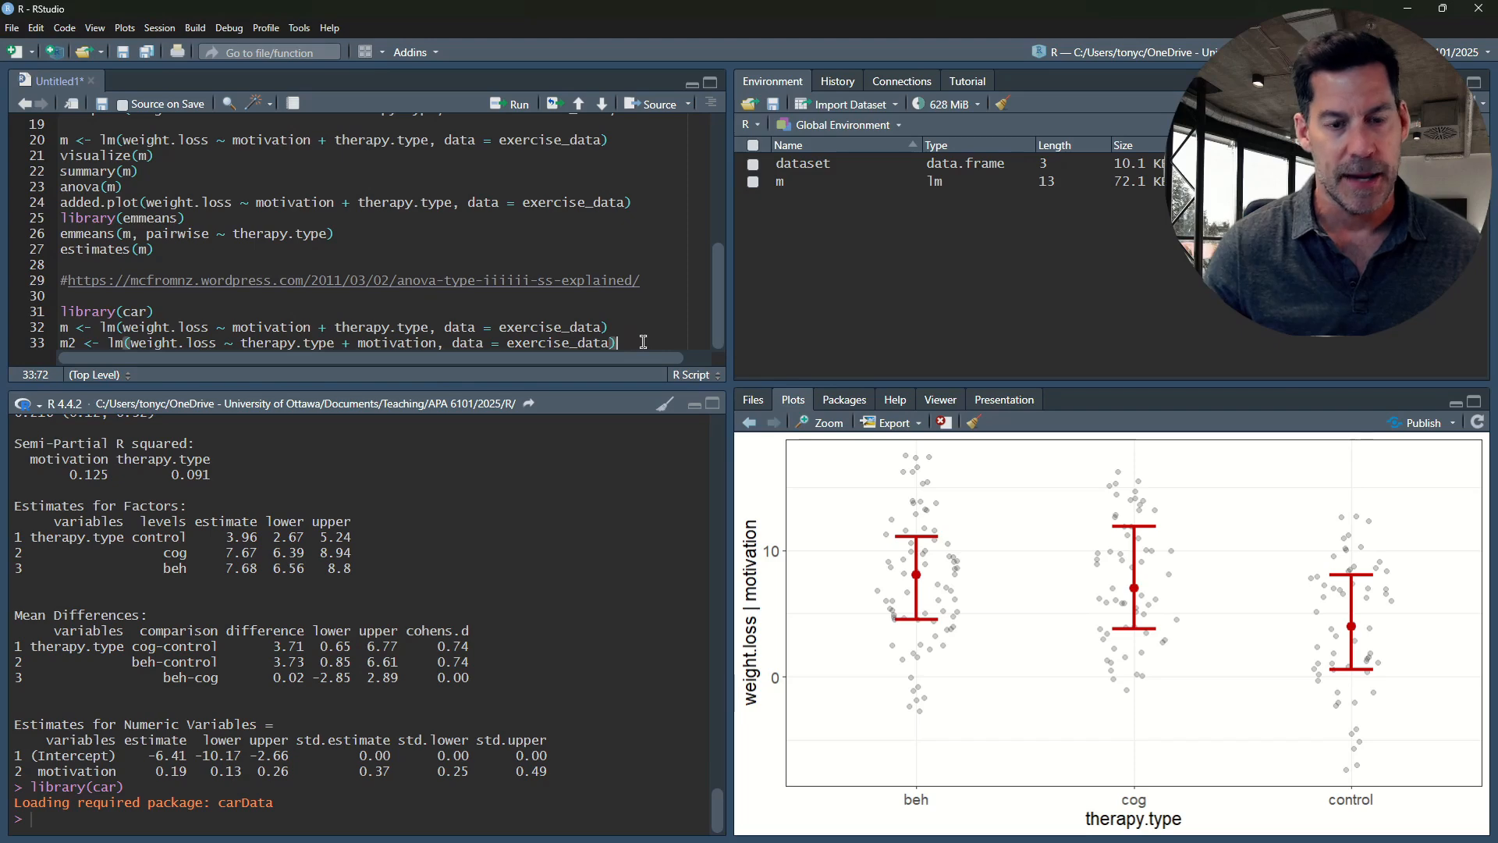
Run the m2 model on line 33, and add and run anova(m) on line 34
{"action": "key", "text": "ctrl+Return"}
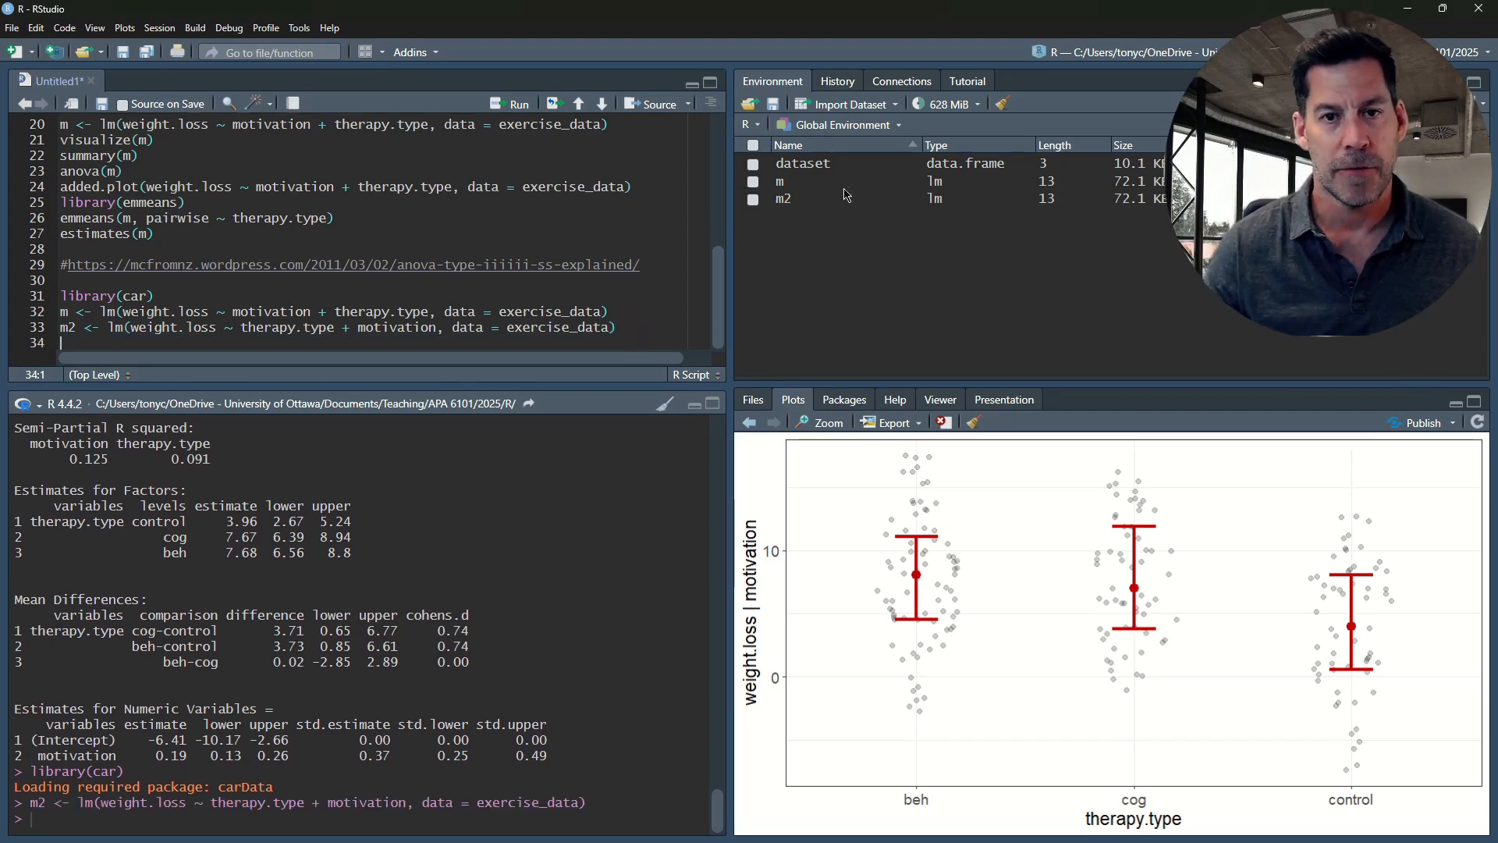
{"action": "type", "text": "a"}
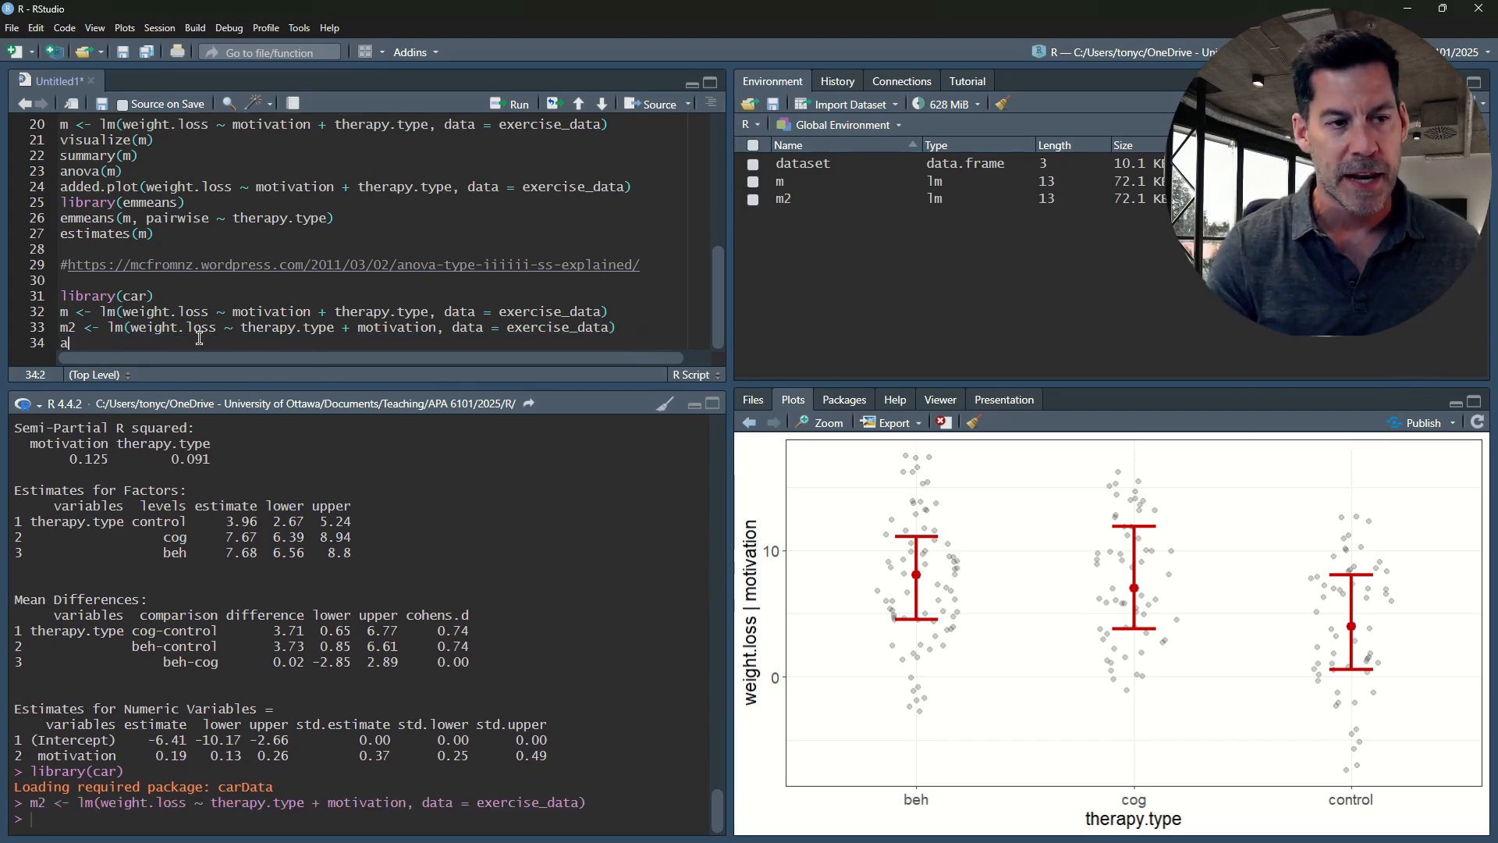
{"action": "type", "text": "nova"}
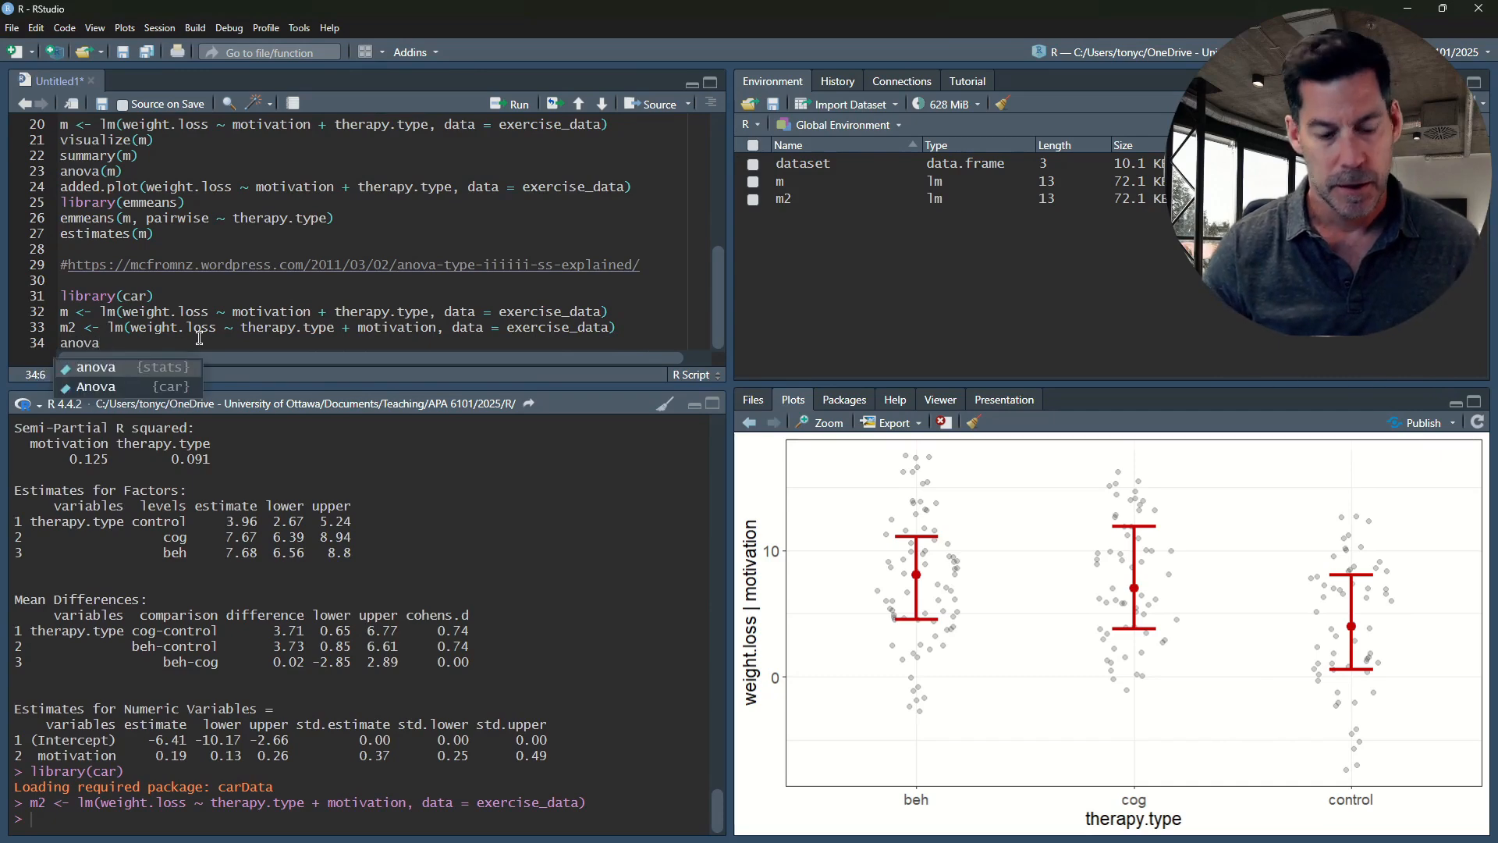
{"action": "type", "text": "(m)"}
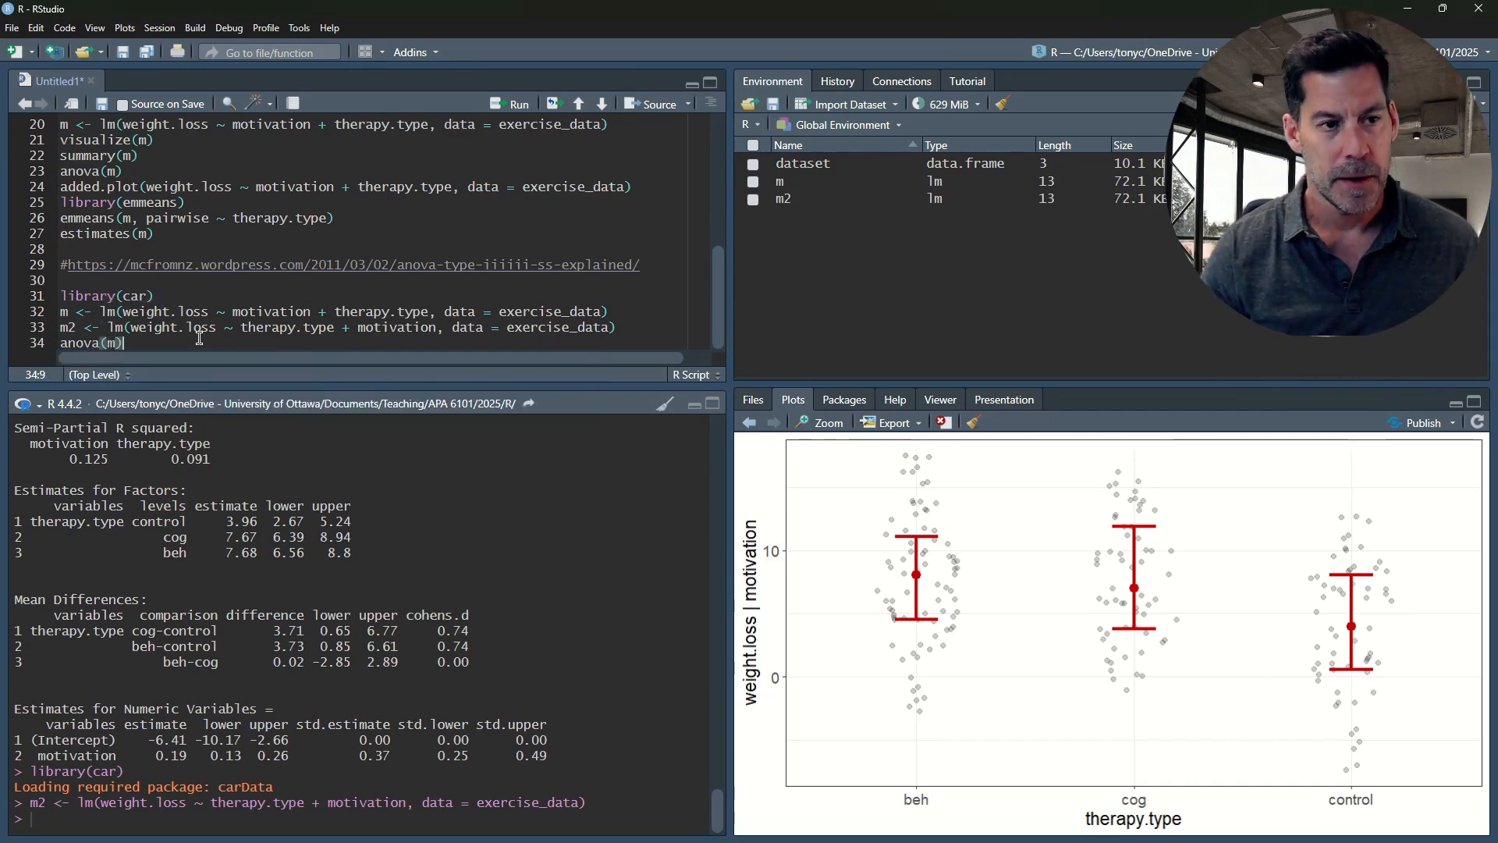
{"action": "key", "text": "ctrl+Return"}
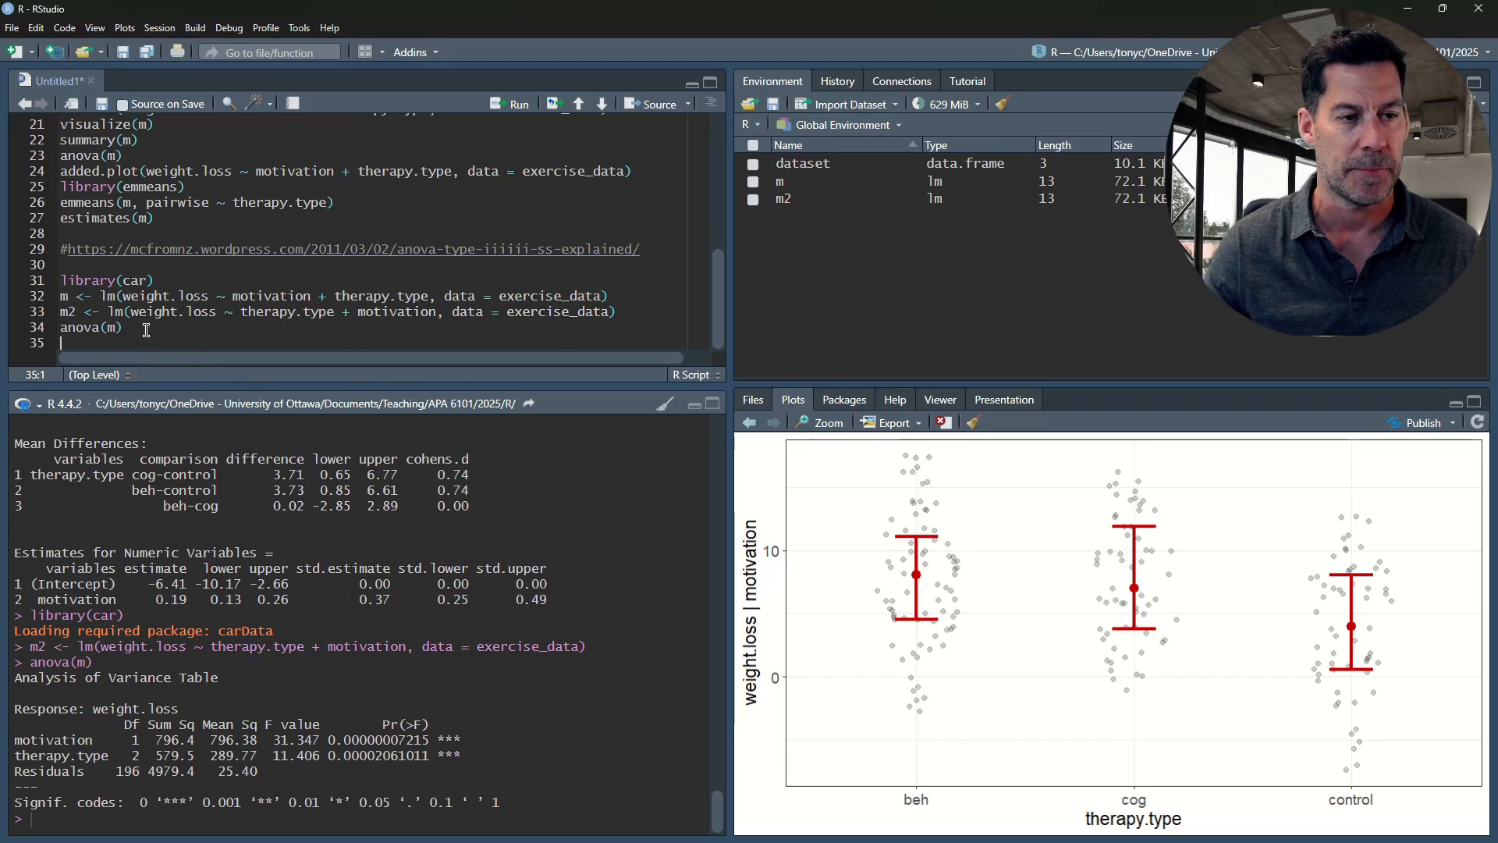
Copy anova(m) to line 35, change its argument to m2, and run anova(m2)
{"action": "left_click_drag", "start_coordinate": [146, 330], "coordinate": [58, 331]}
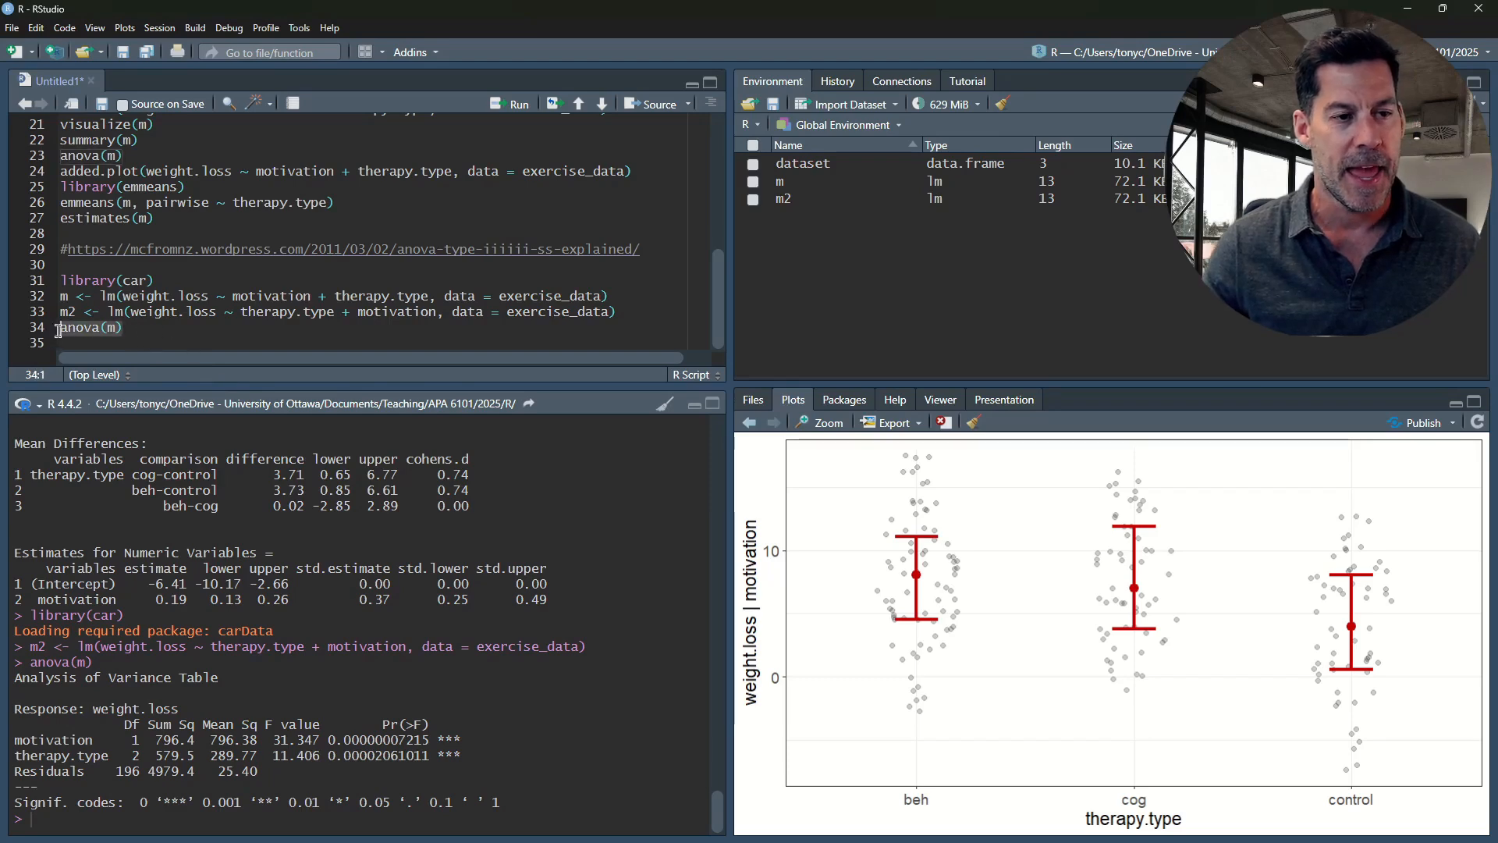
{"action": "left_click", "coordinate": [110, 344]}
{"action": "key", "text": "ctrl+v"}
{"action": "left_click", "coordinate": [116, 342]}
{"action": "type", "text": "2"}
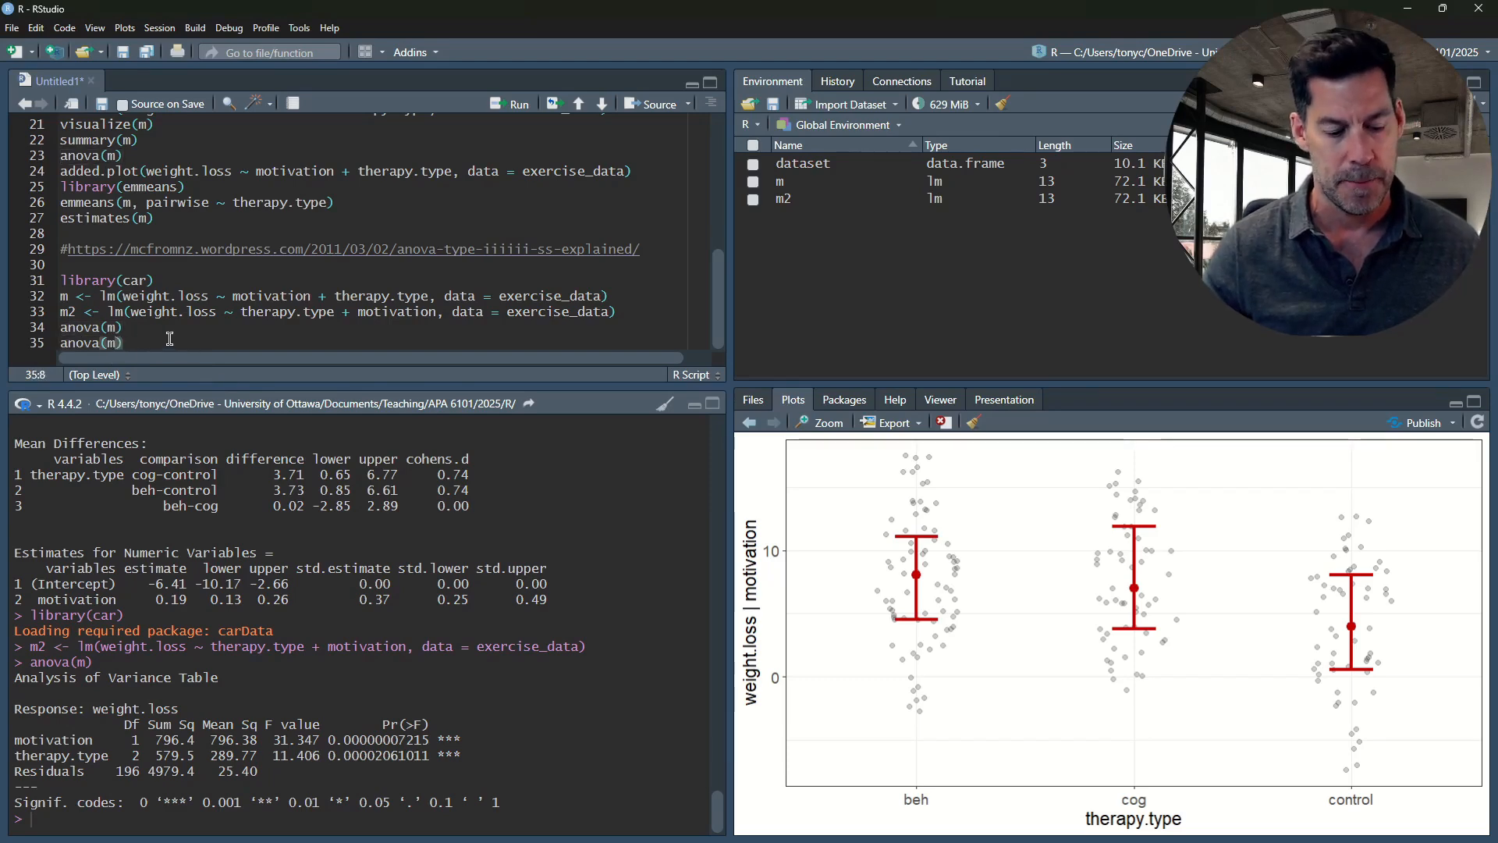
{"action": "key", "text": "ctrl+Return"}
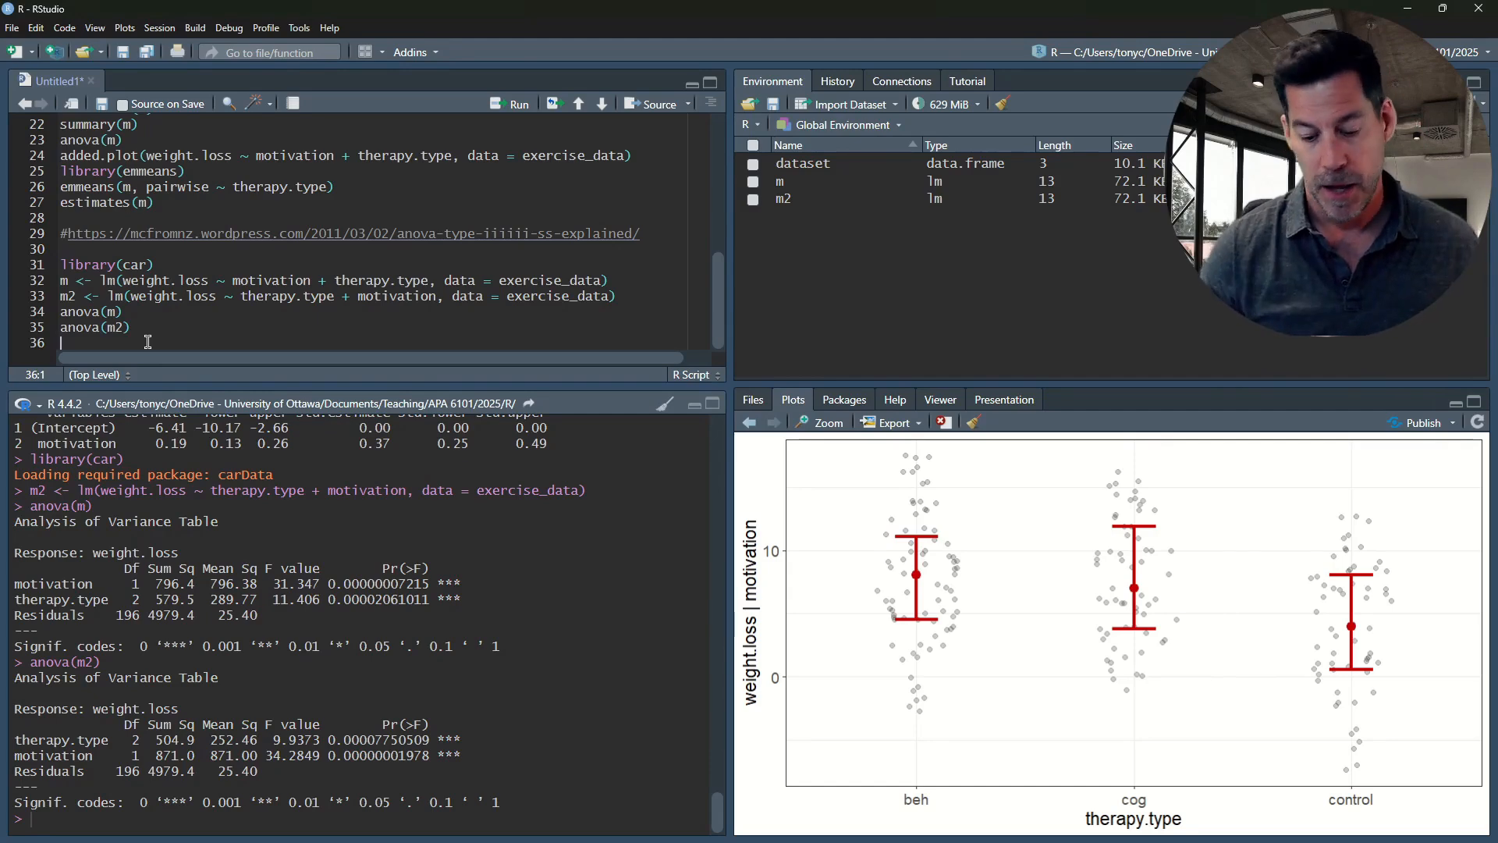
Add Anova(m, type = 2) on line 37, after a blank line below anova(m2), and run it
{"action": "key", "text": "Return"}
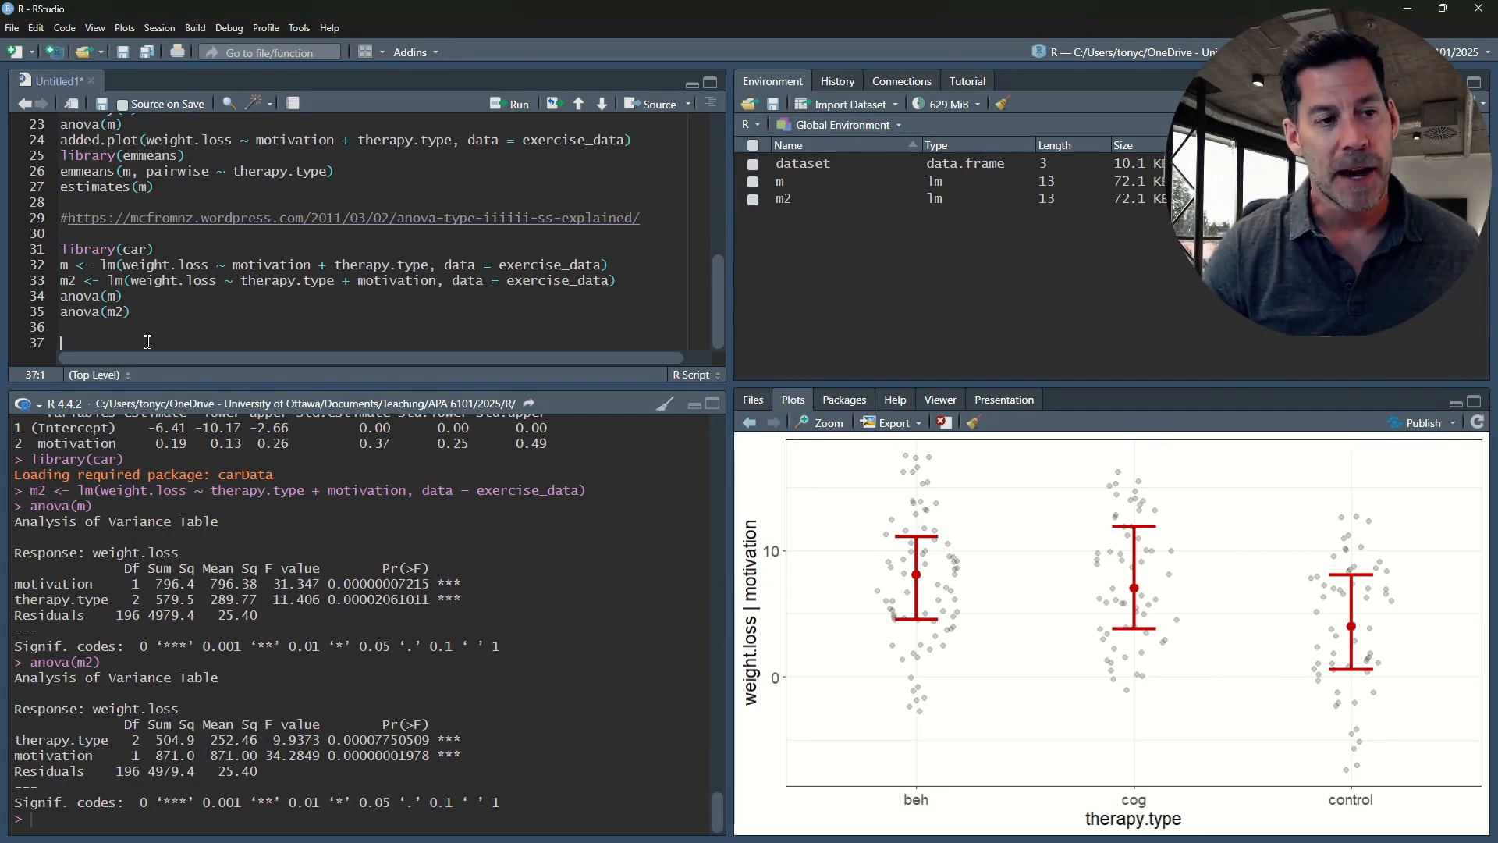
{"action": "type", "text": "A"}
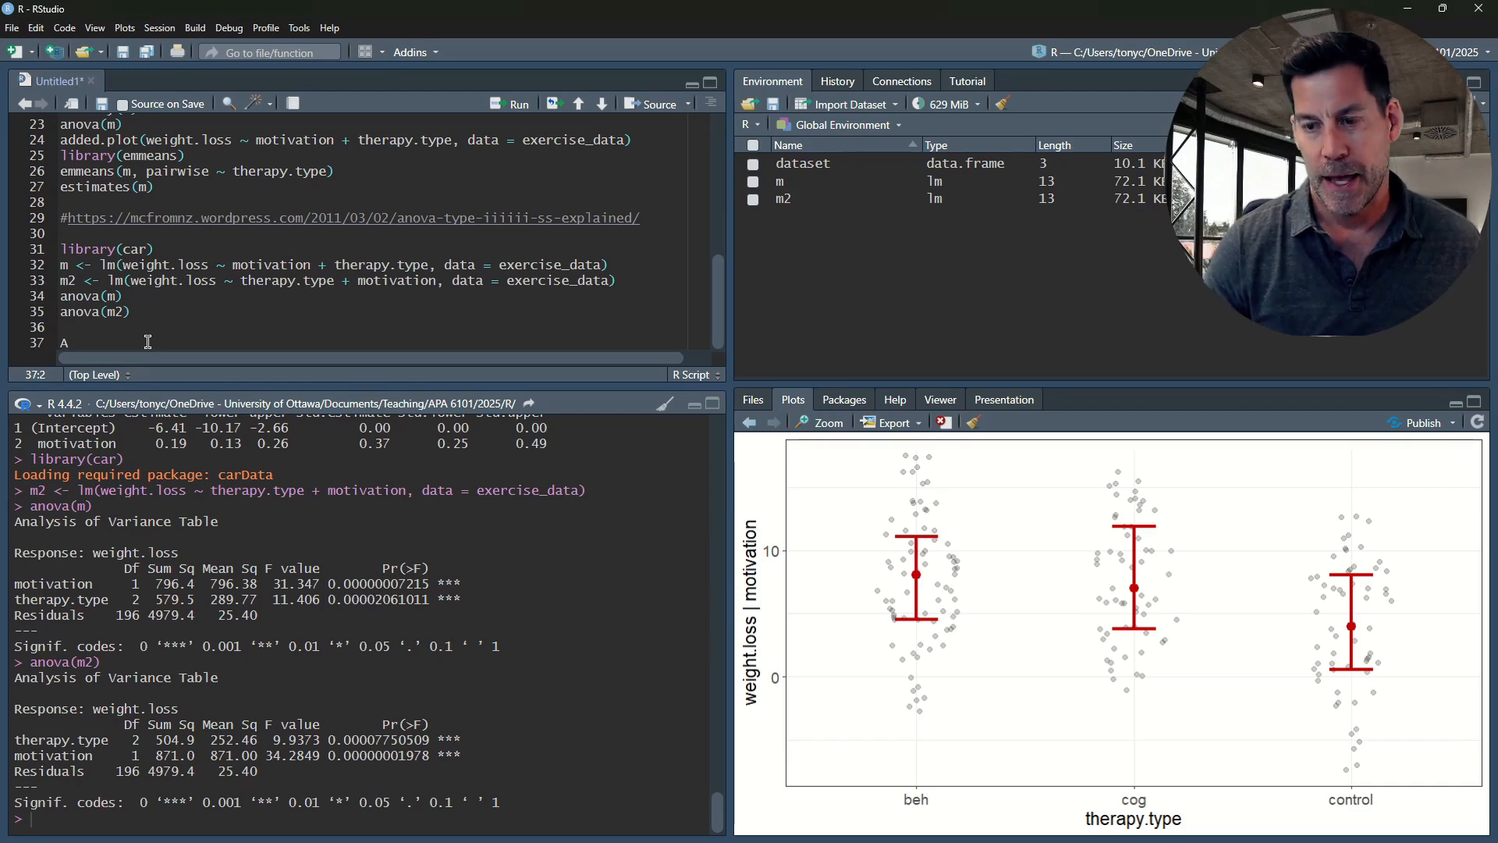
{"action": "type", "text": "nova"}
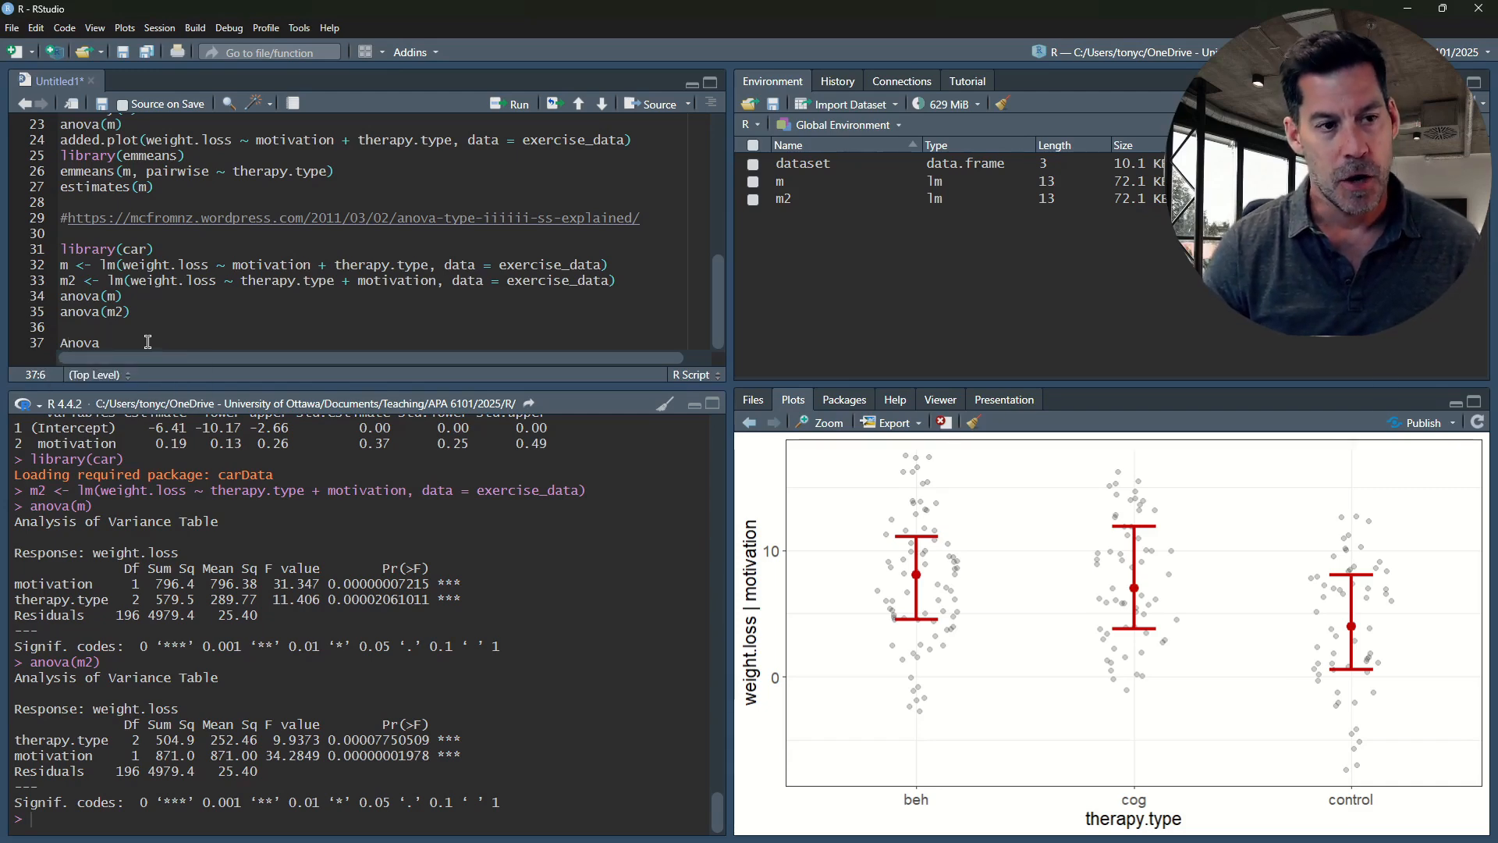
{"action": "type", "text": "("}
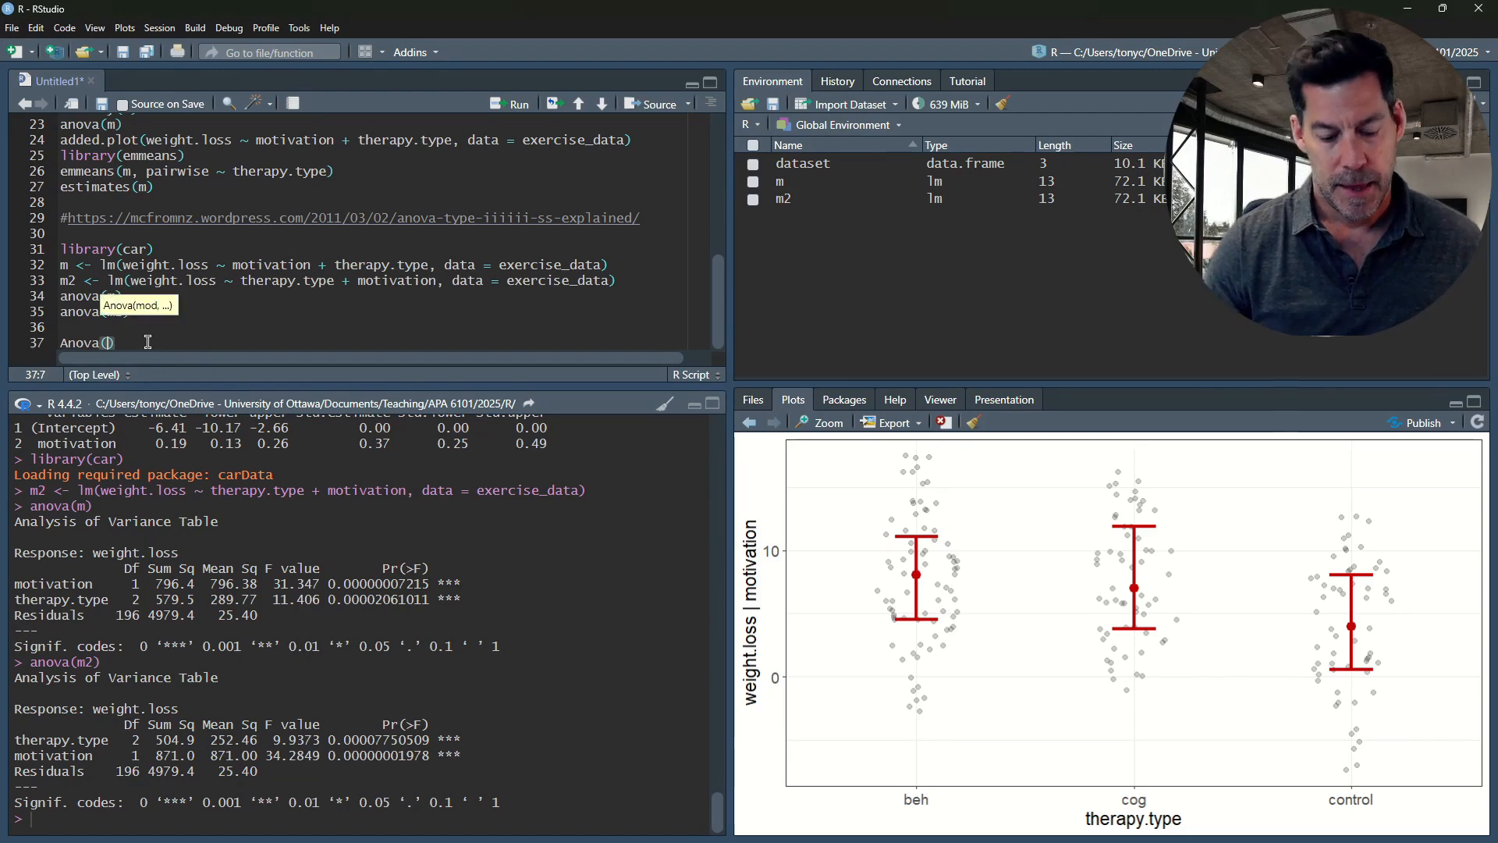
{"action": "type", "text": "m, "}
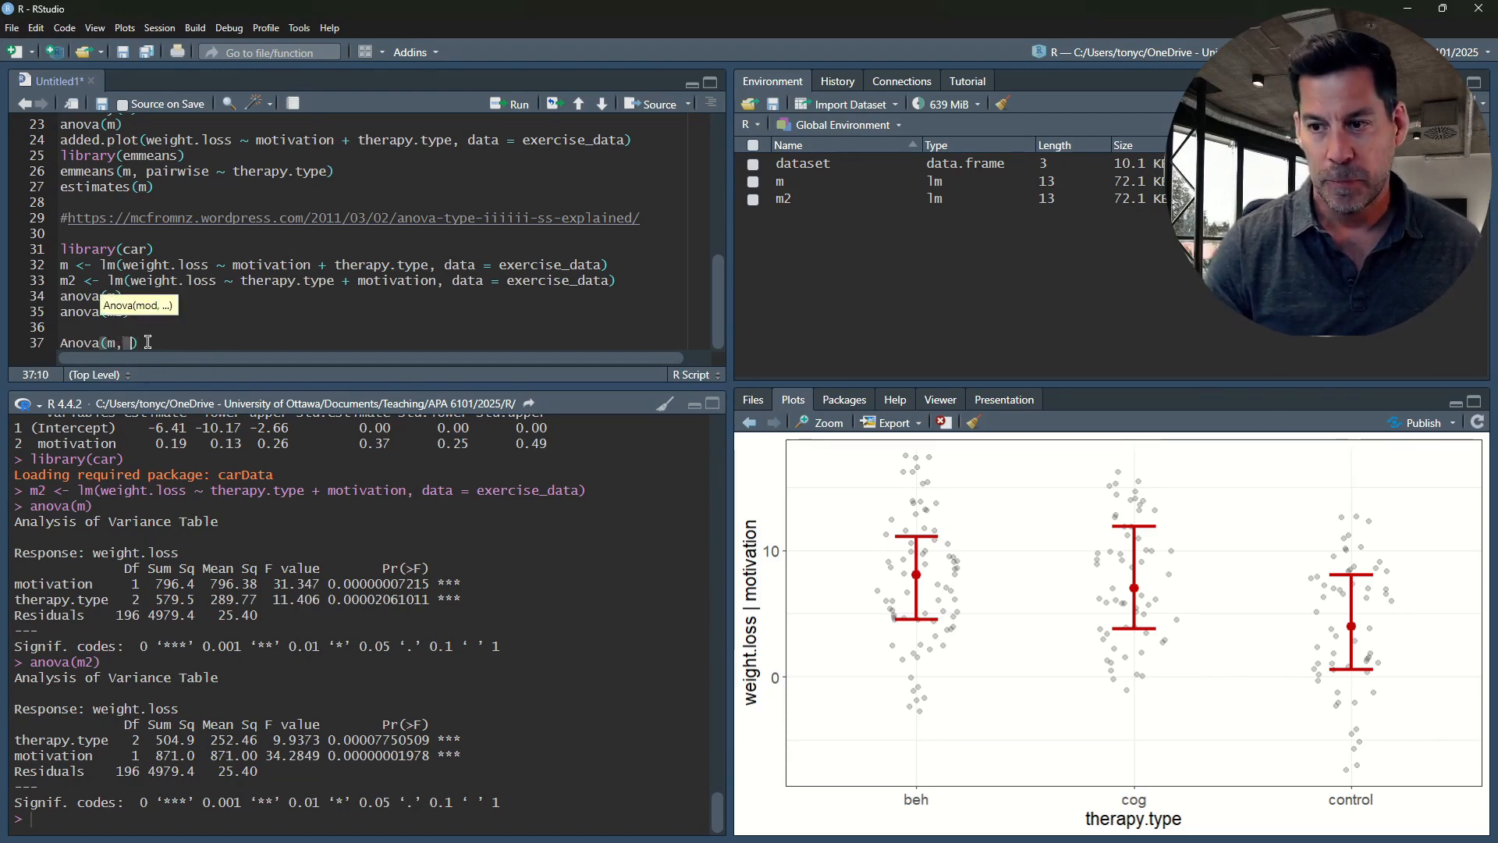
{"action": "type", "text": "type = 2"}
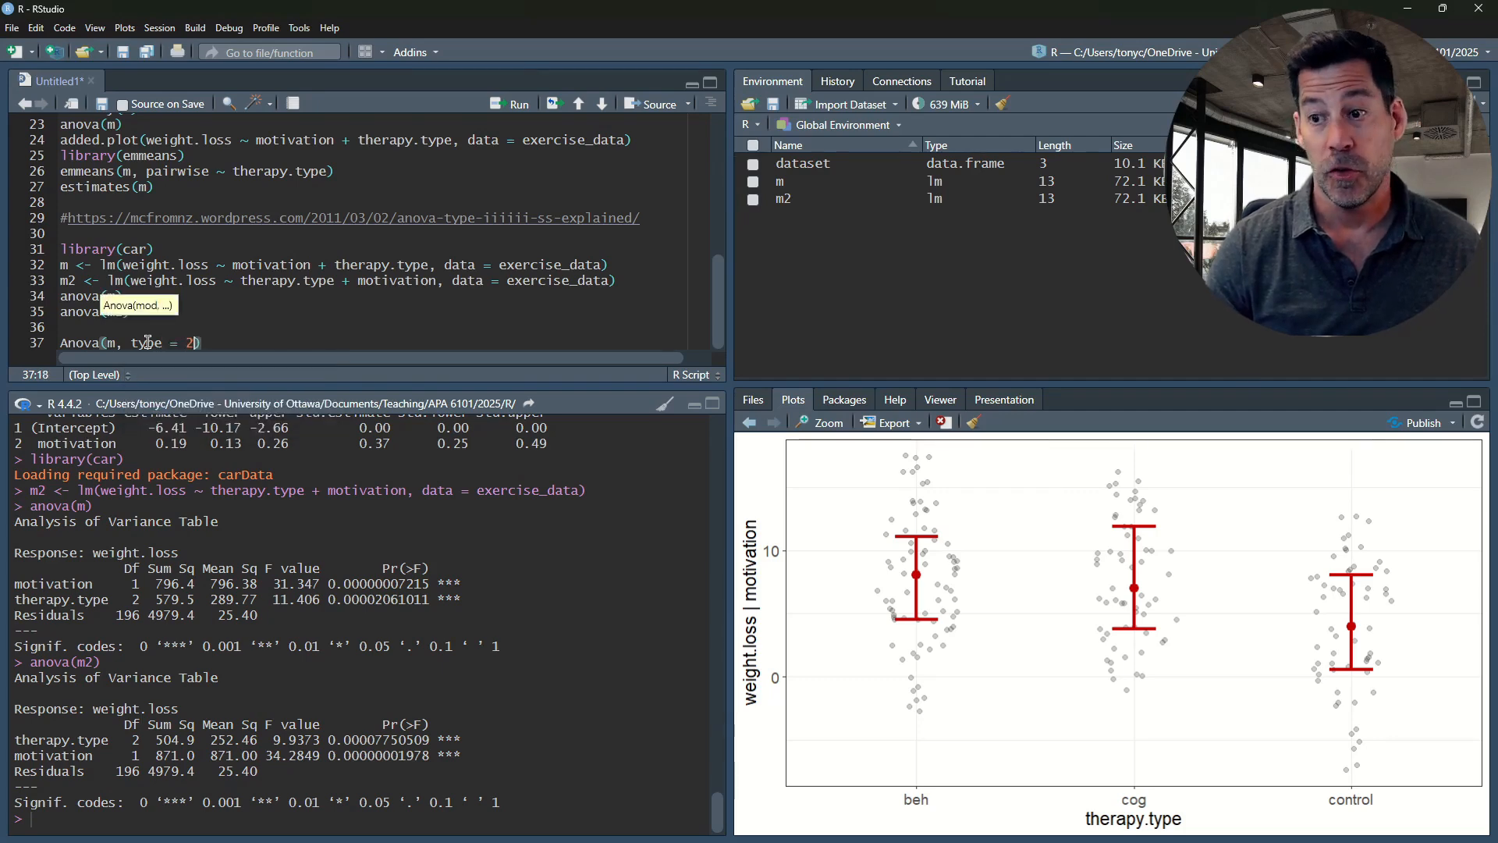
{"action": "key", "text": "ctrl+Return"}
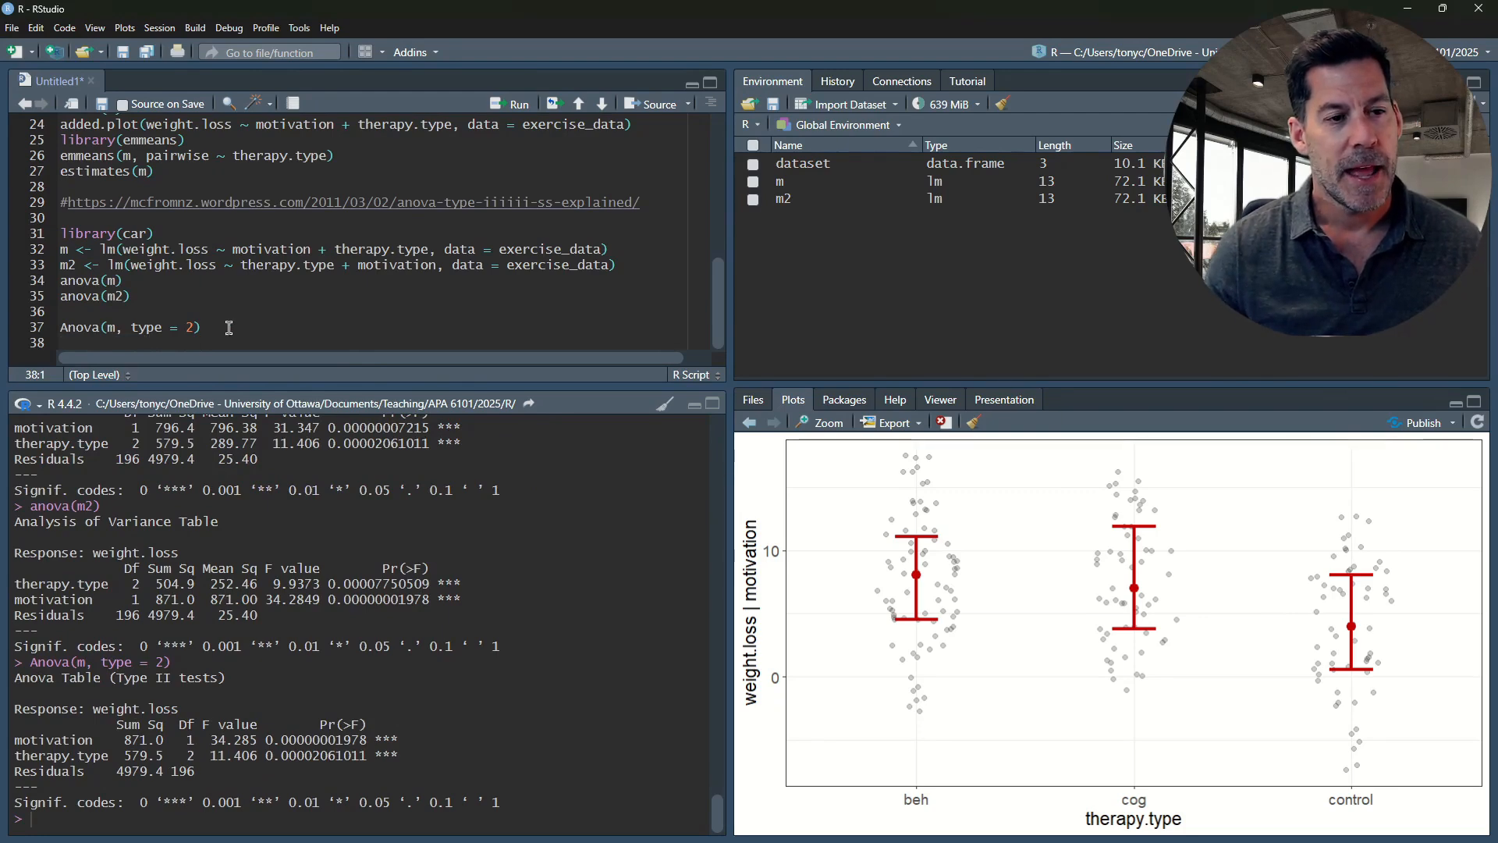
Copy the Anova(m, type = 2) line to line 38, change its model to m2, and run it
{"action": "left_click_drag", "start_coordinate": [228, 327], "coordinate": [65, 334]}
{"action": "key", "text": "ctrl+c"}
{"action": "left_click", "coordinate": [69, 342]}
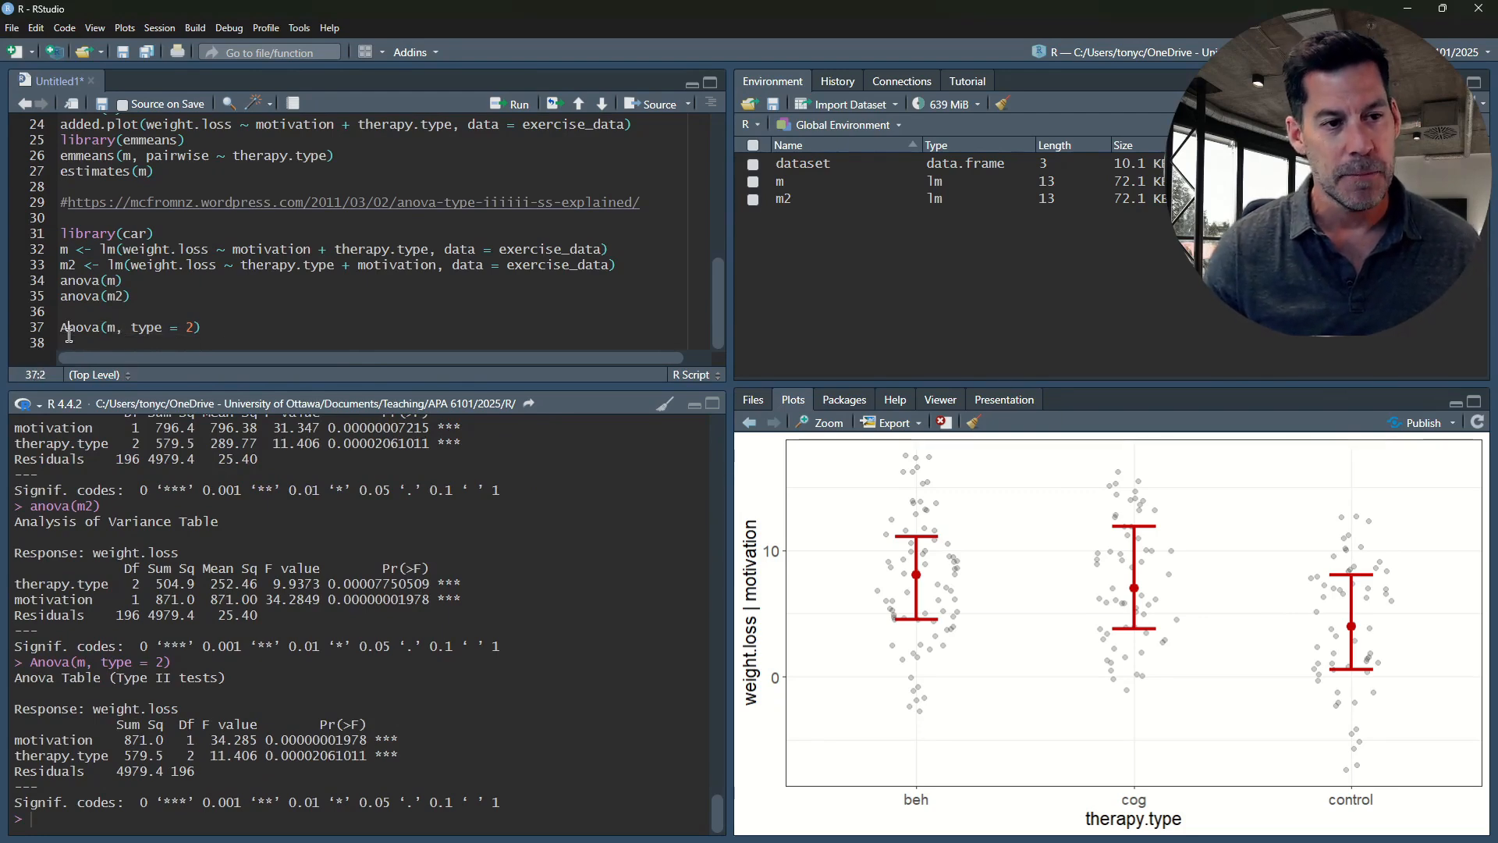
{"action": "key", "text": "ctrl+v"}
{"action": "left_click", "coordinate": [115, 343]}
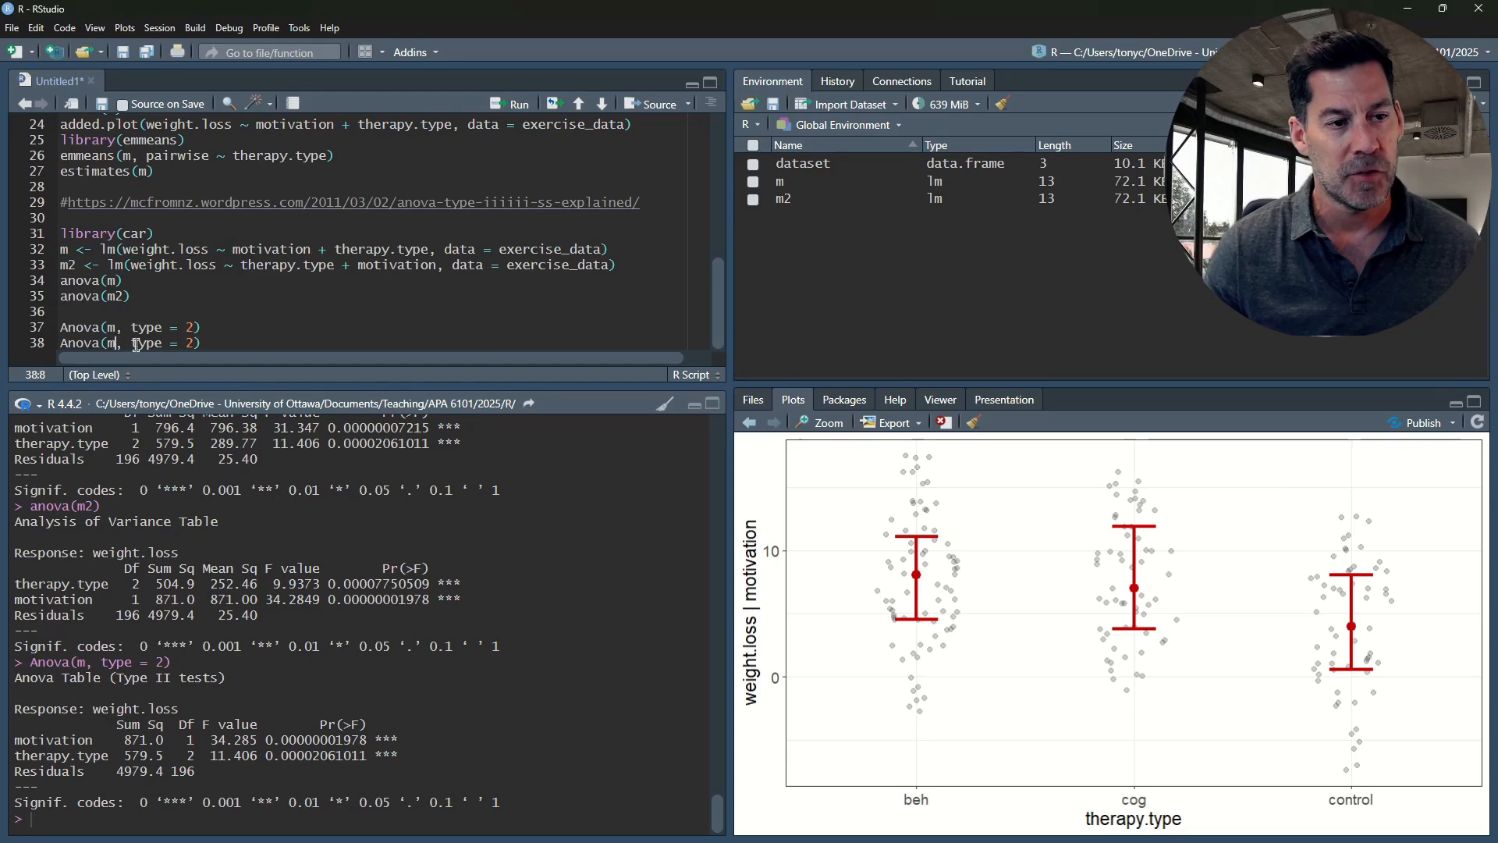
{"action": "type", "text": "2"}
{"action": "key", "text": "ctrl+Return"}
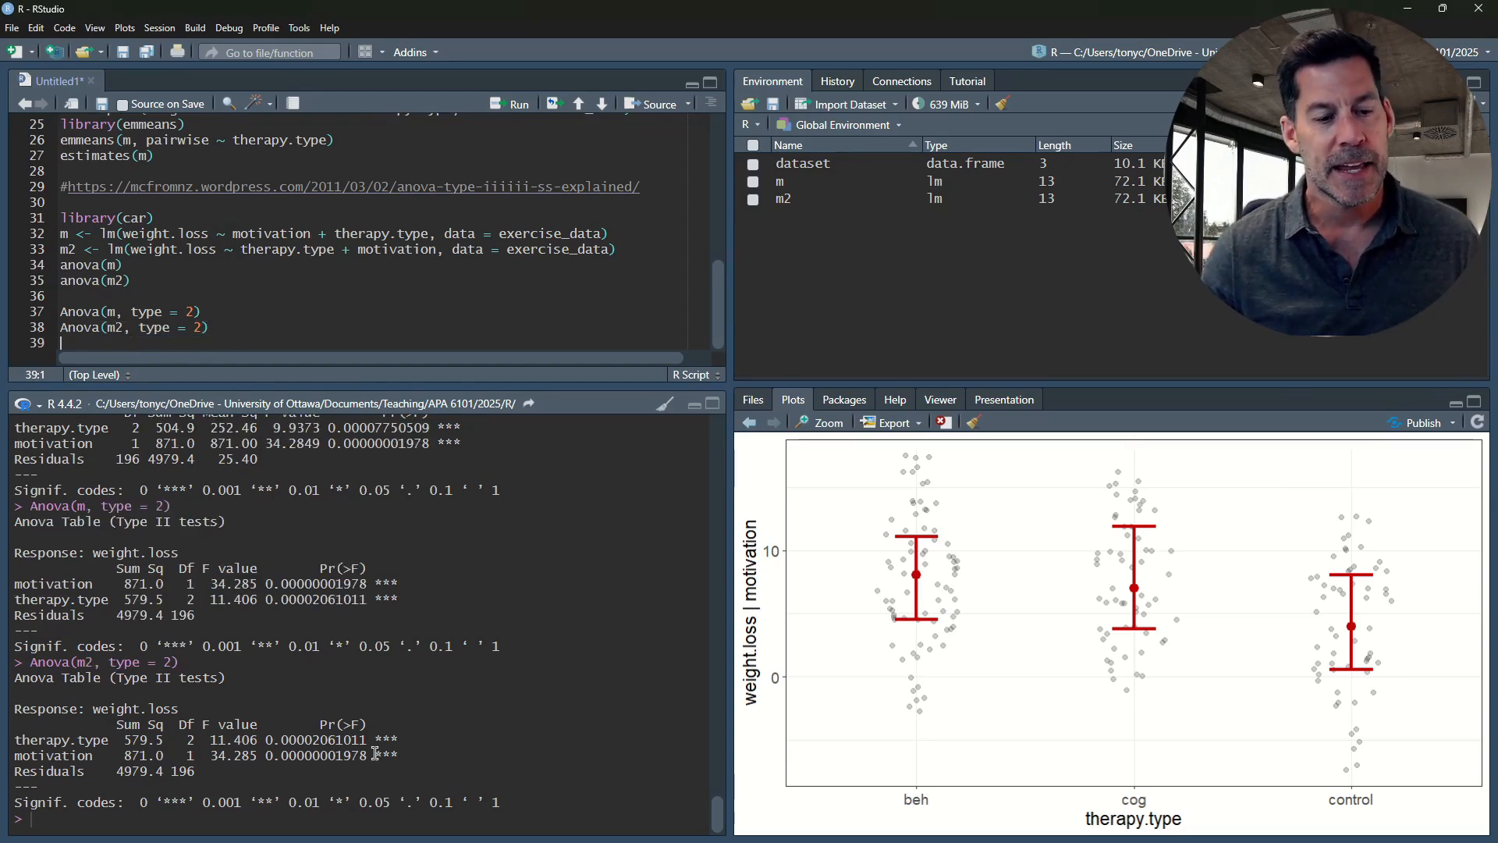
Compare the therapy.type and motivation p-values between the two Type II tables, and check the type argument in both Anova calls
{"action": "left_click_drag", "start_coordinate": [312, 598], "coordinate": [377, 598]}
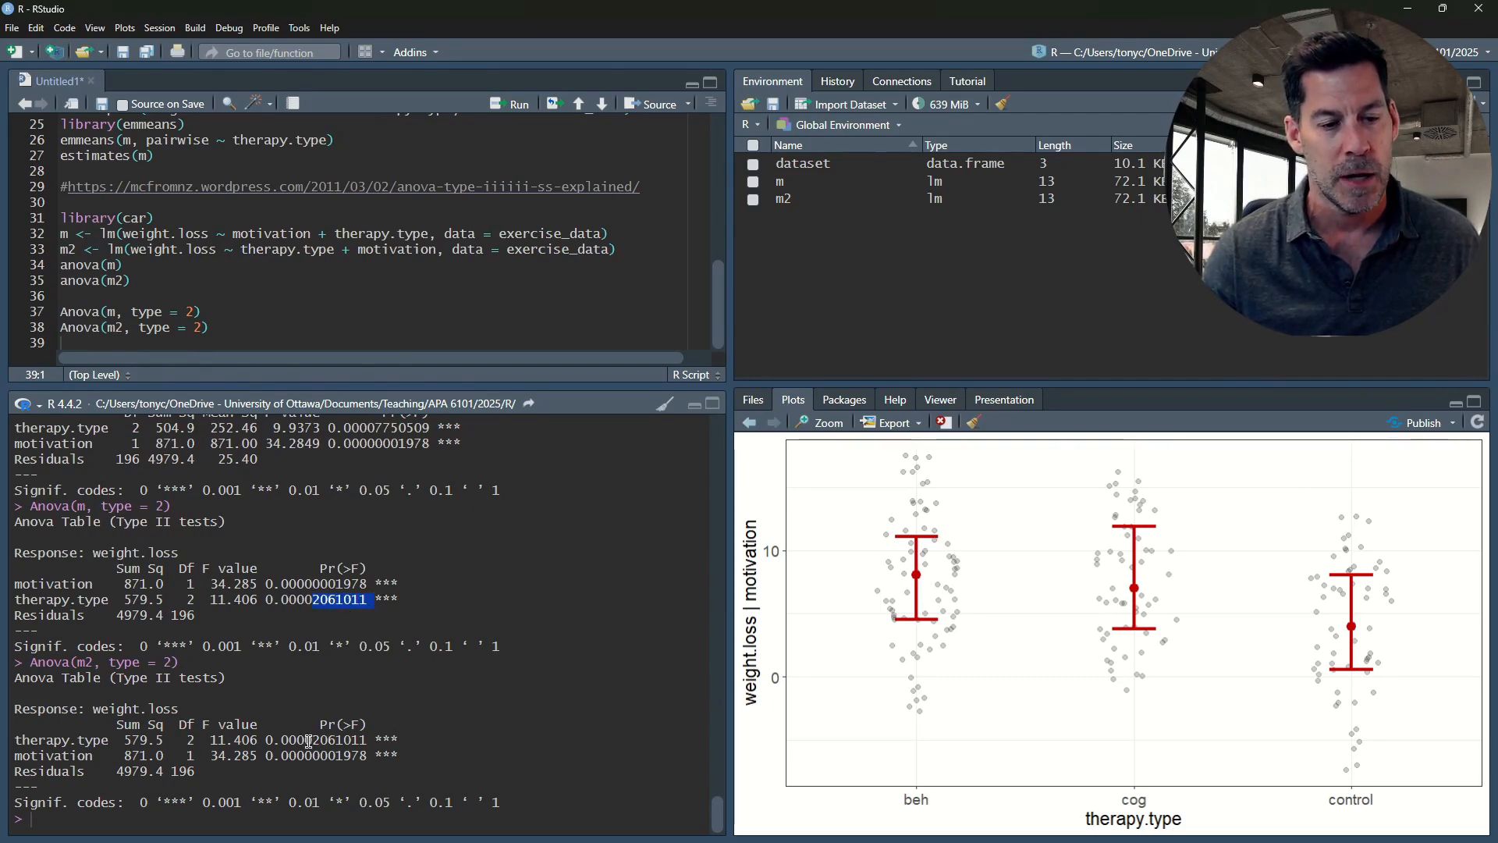
{"action": "left_click_drag", "start_coordinate": [305, 739], "coordinate": [369, 739]}
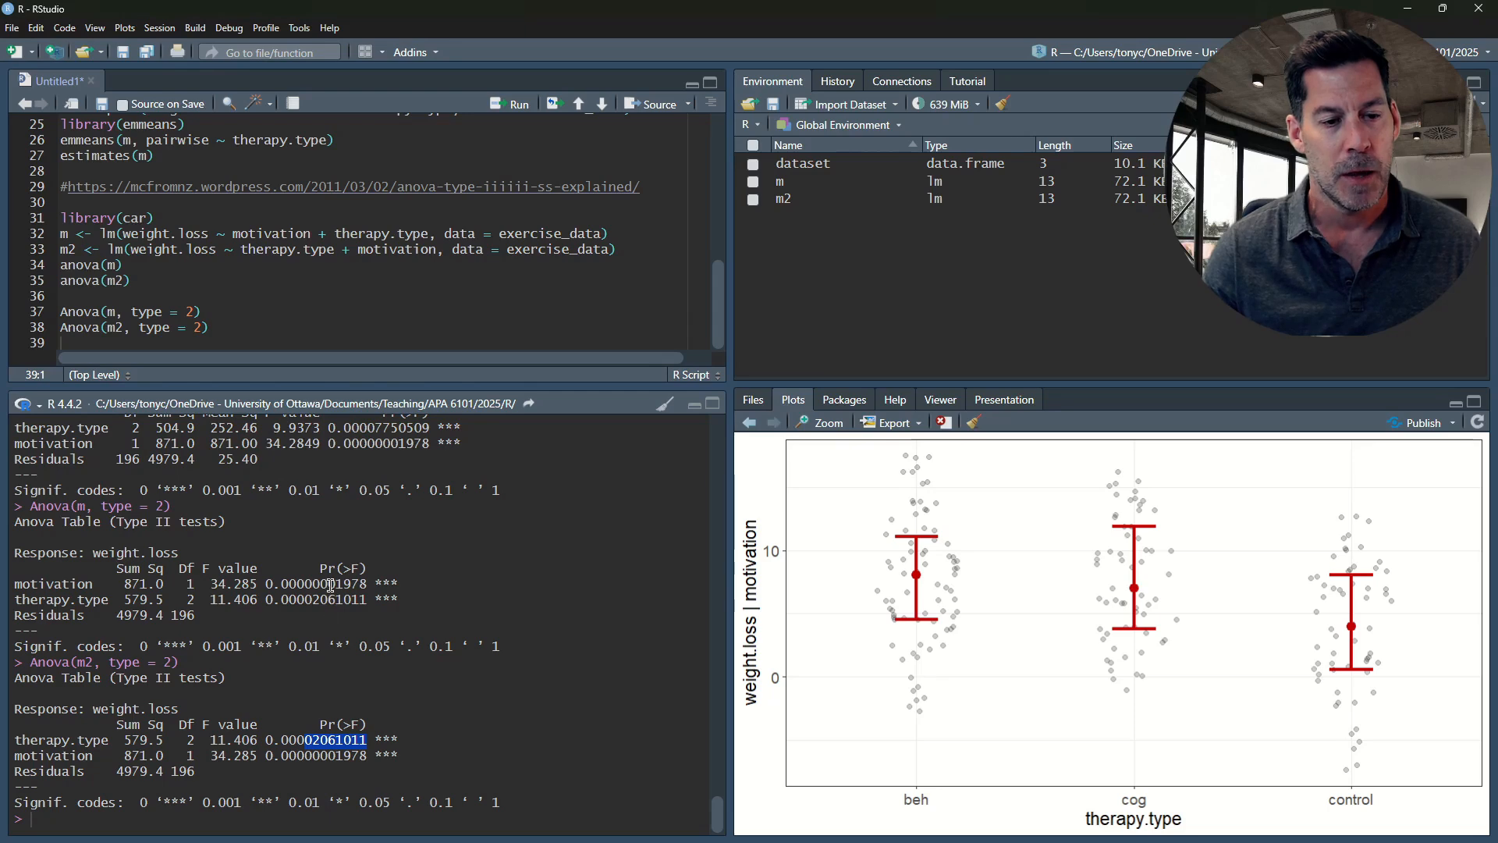
{"action": "left_click_drag", "start_coordinate": [327, 584], "coordinate": [387, 584]}
{"action": "left_click_drag", "start_coordinate": [328, 755], "coordinate": [359, 755]}
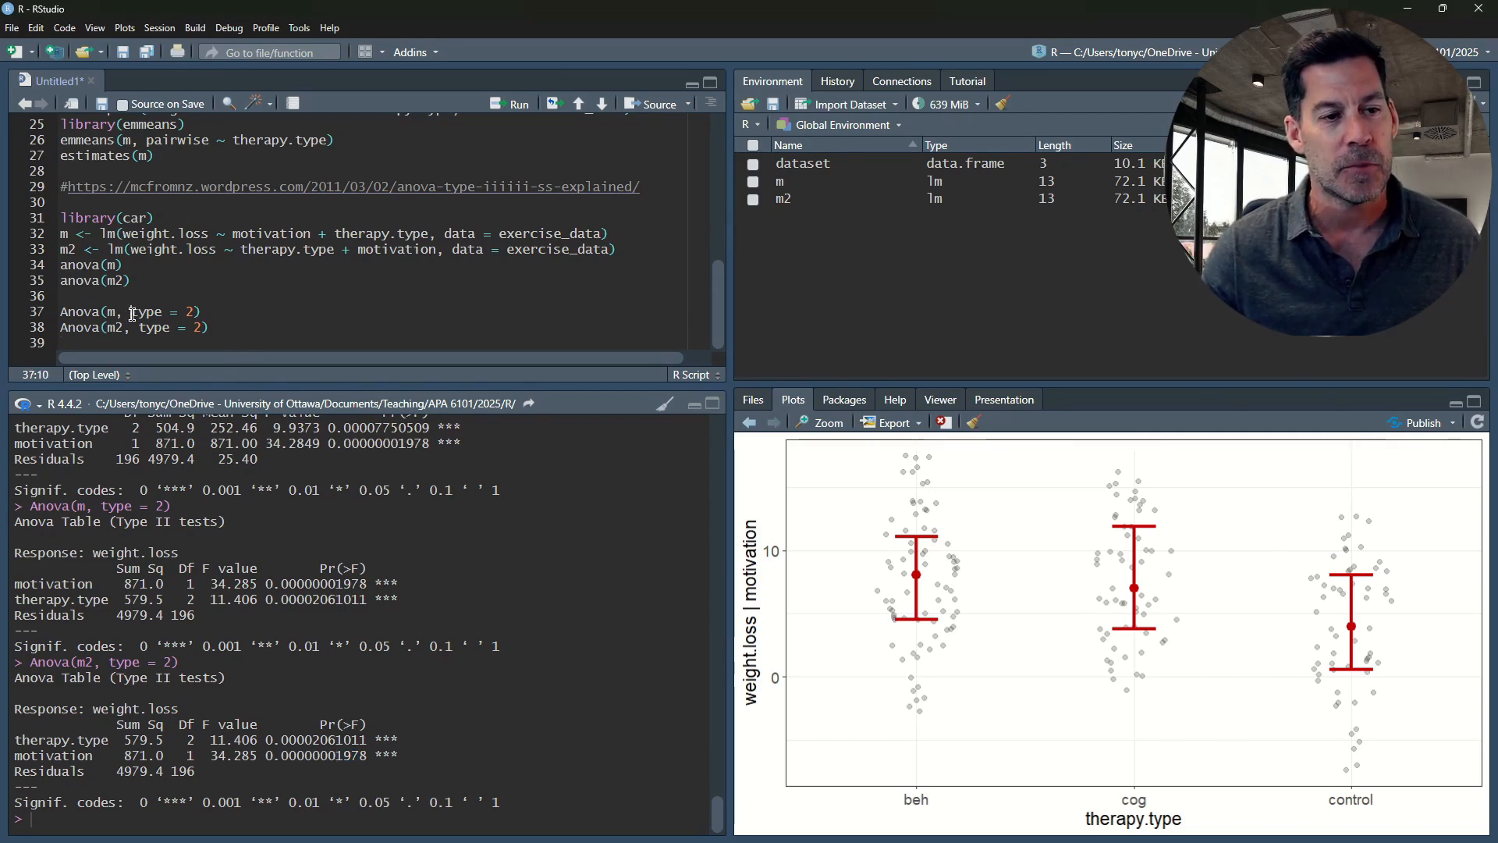
{"action": "left_click_drag", "start_coordinate": [131, 311], "coordinate": [201, 327]}
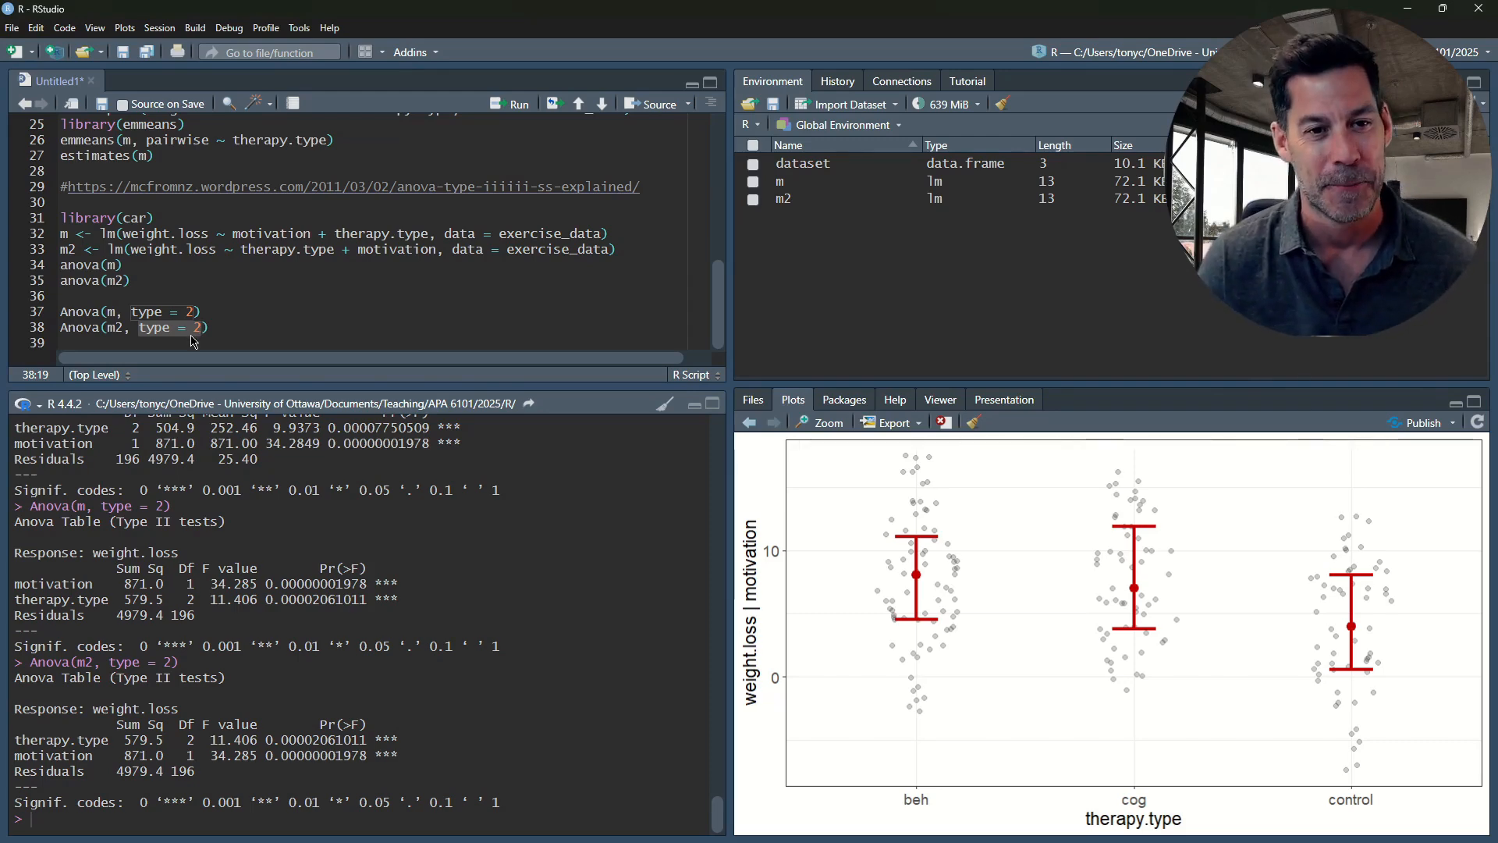
Open a new line 40 below Anova(m2, type = 2), leaving line 39 blank
{"action": "left_click", "coordinate": [240, 333]}
{"action": "key", "text": "Return"}
{"action": "key", "text": "Return"}
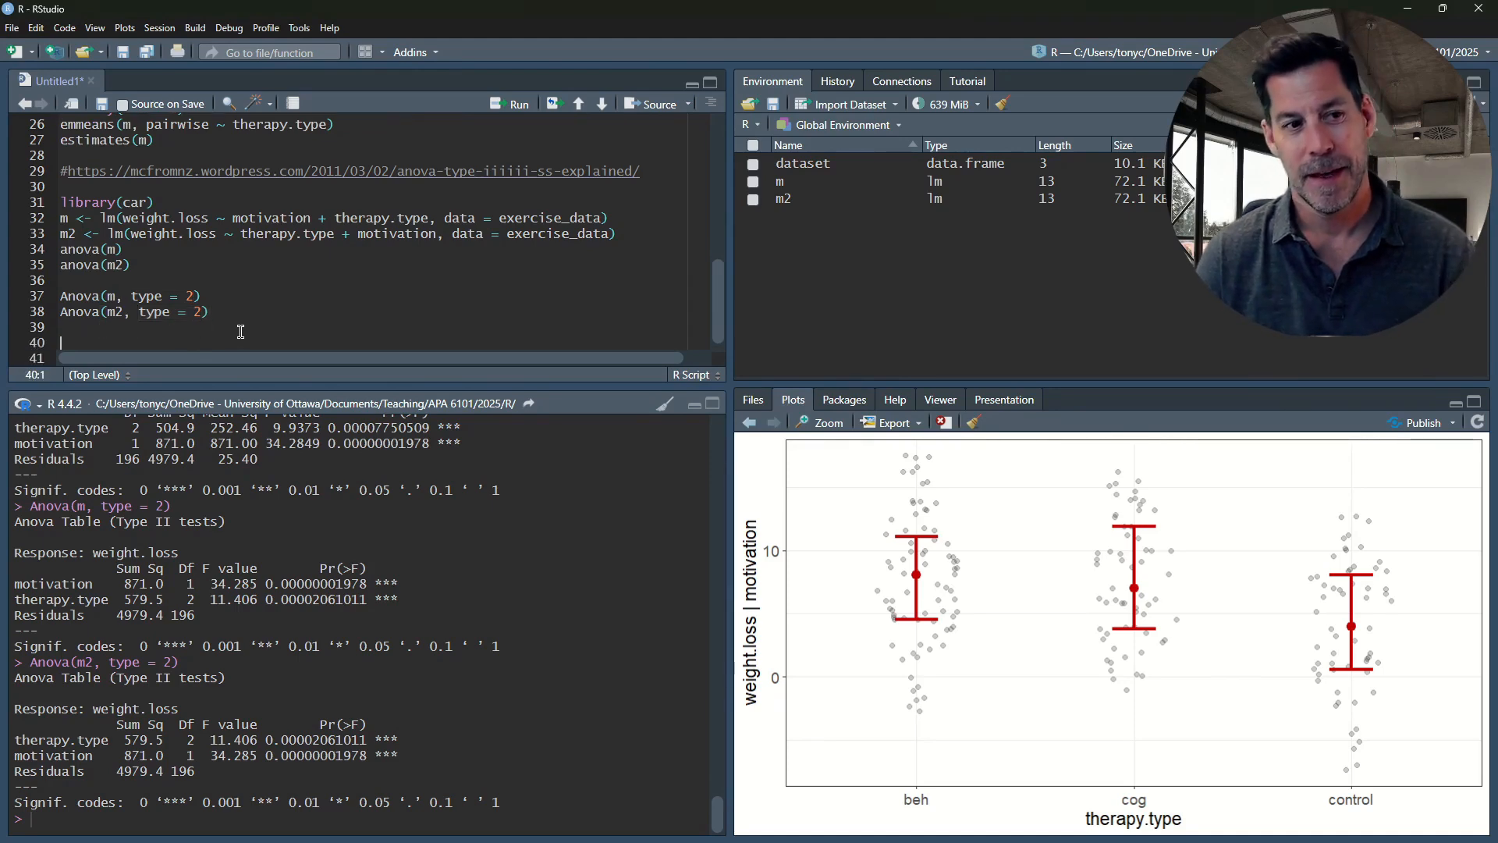
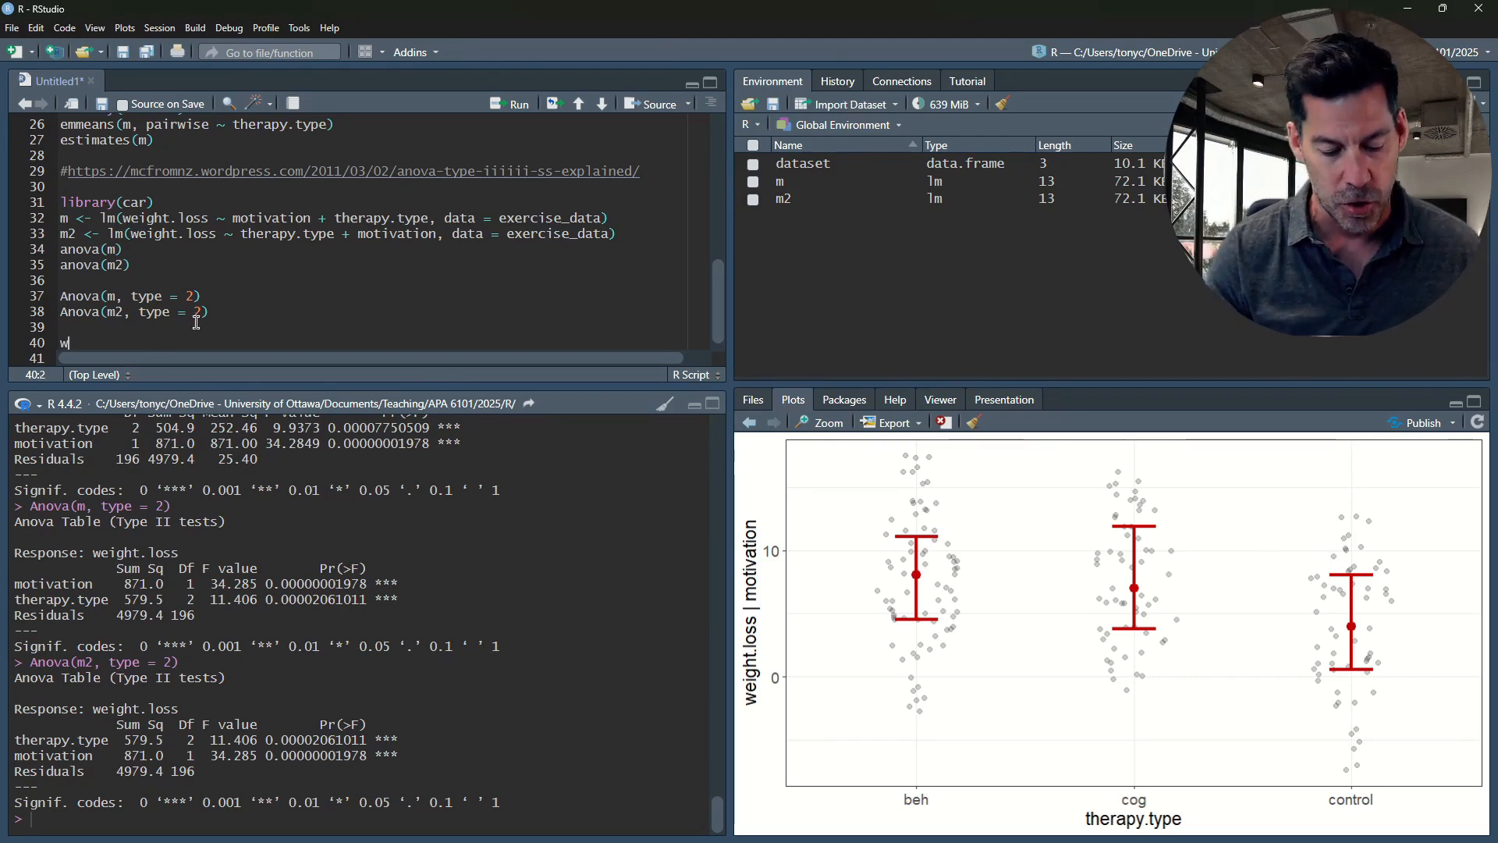
Add weight <- read.csv("data/weightChange.csv", stringsAsFactors = T) on line 40 and run it
{"action": "type", "text": "eight"}
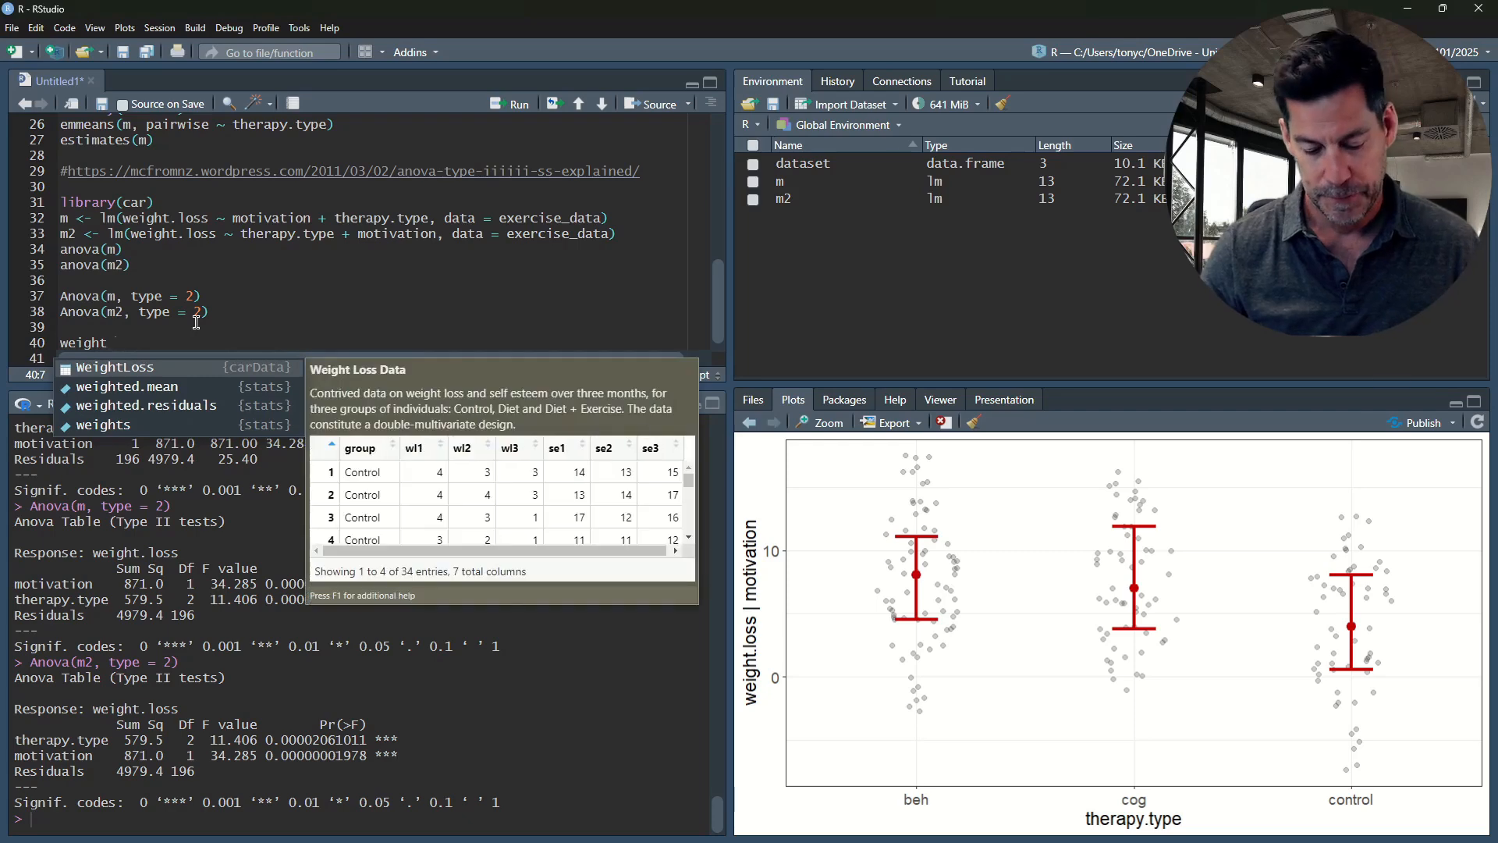
{"action": "type", "text": " <- rea"}
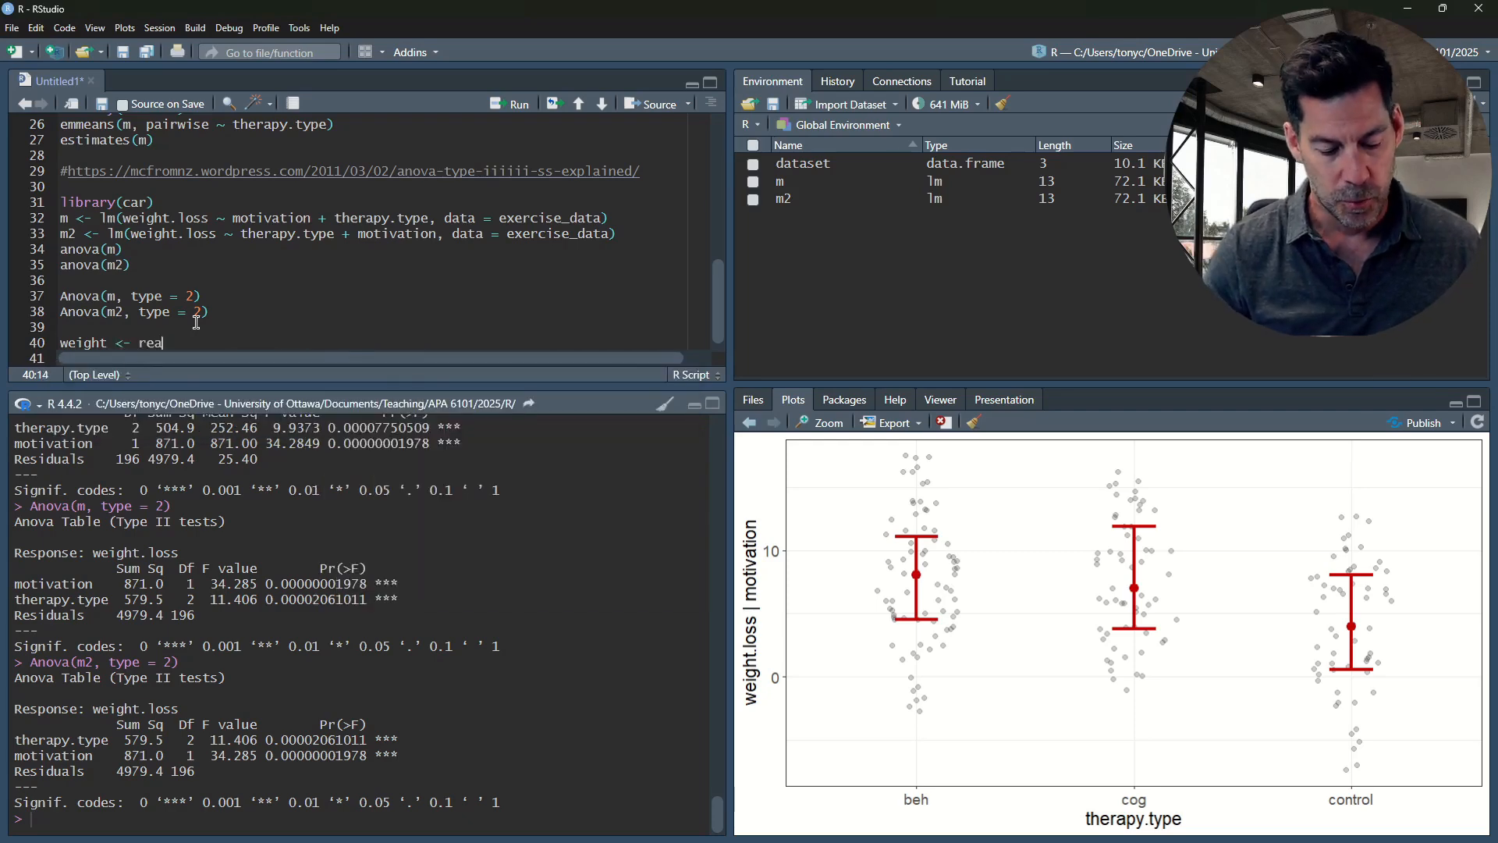
{"action": "type", "text": "d.csv"}
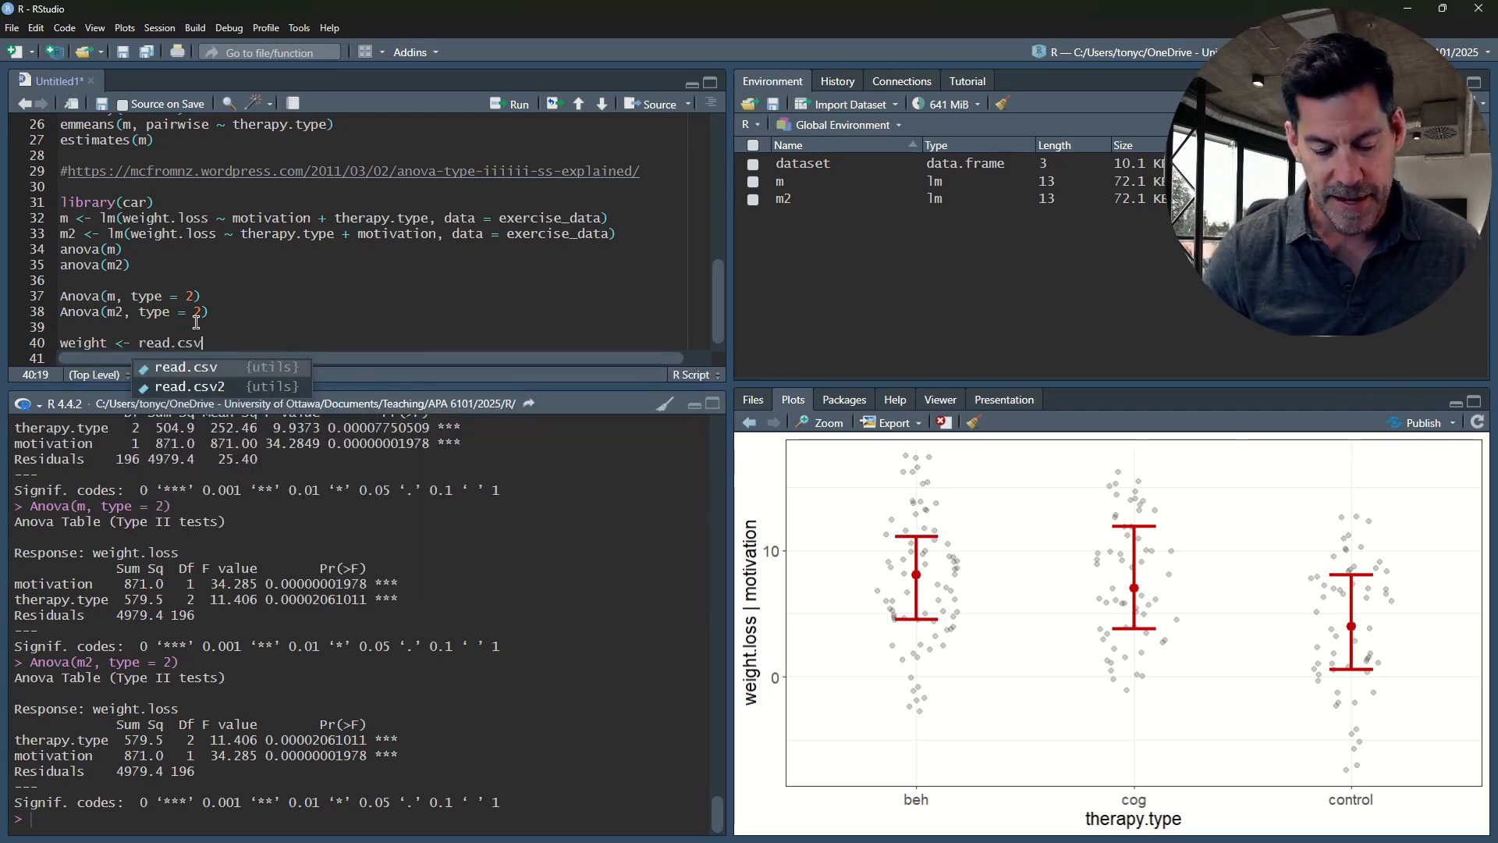
{"action": "type", "text": "(\"data"}
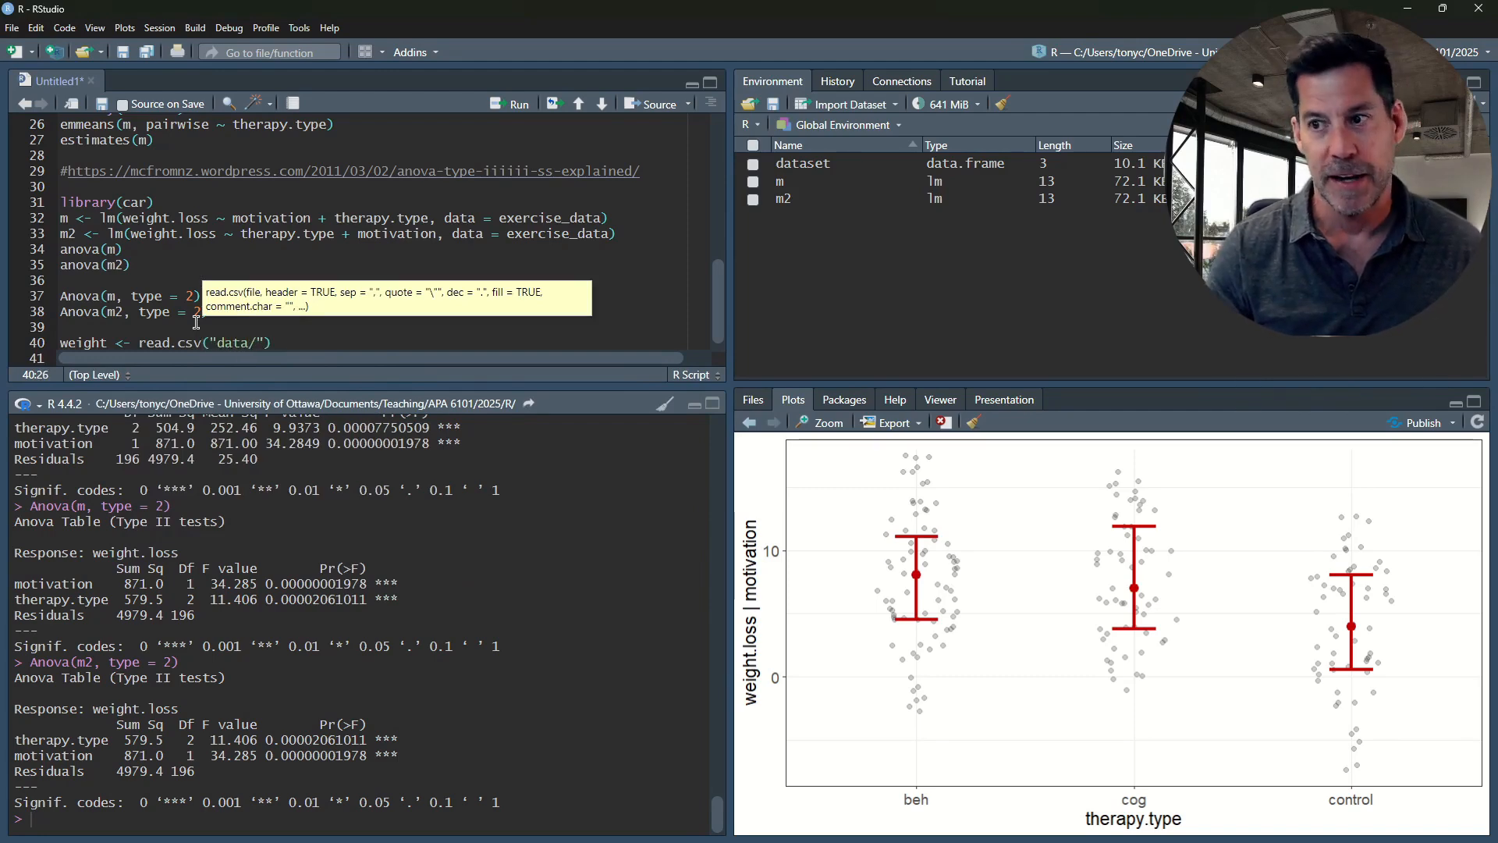
{"action": "type", "text": "/"}
{"action": "type", "text": "wigh"}
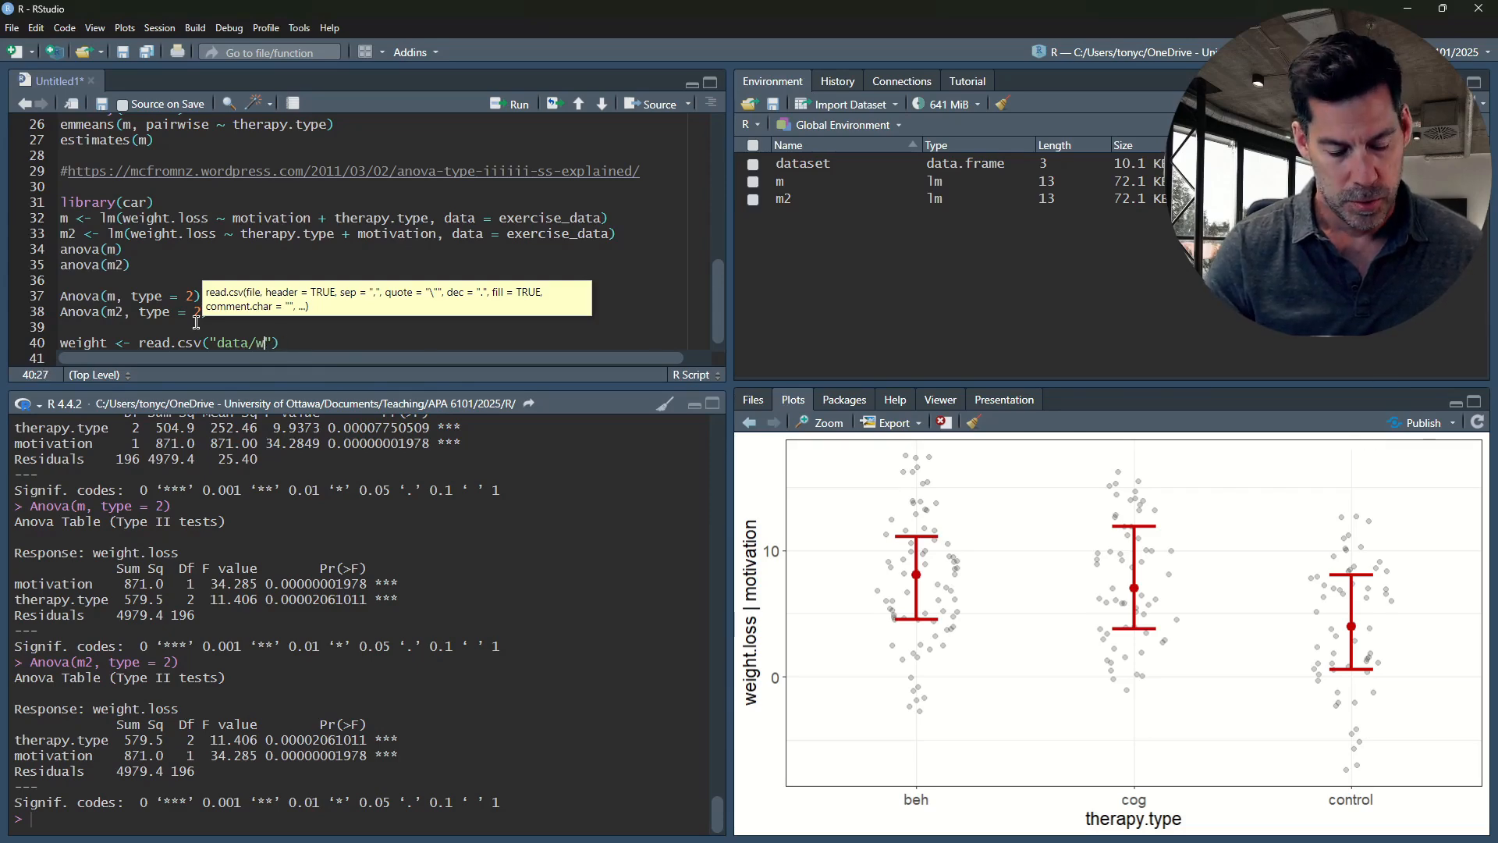
{"action": "type", "text": "eight"}
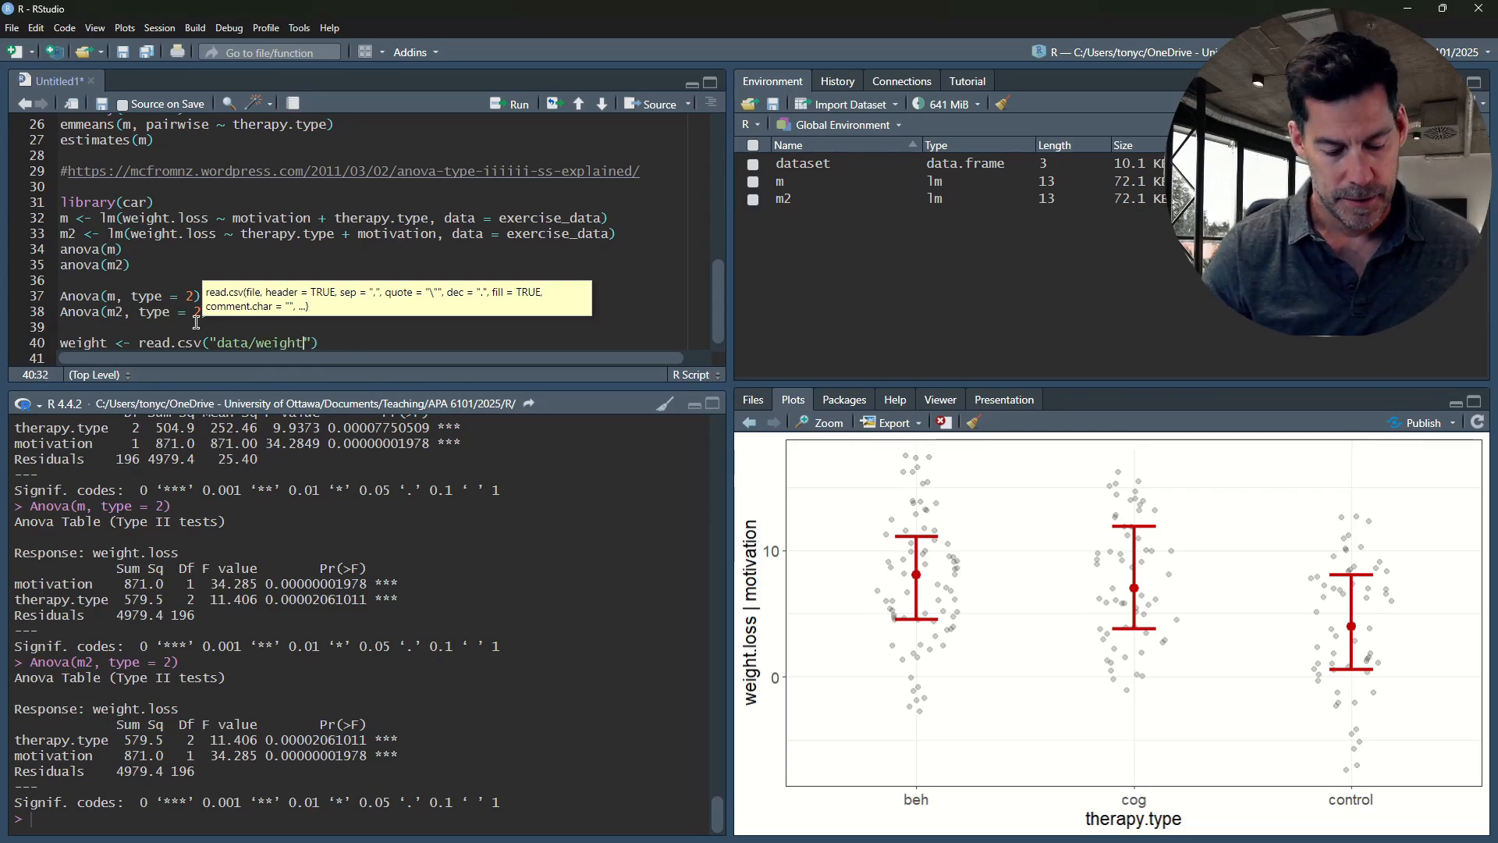
{"action": "type", "text": "Chan"}
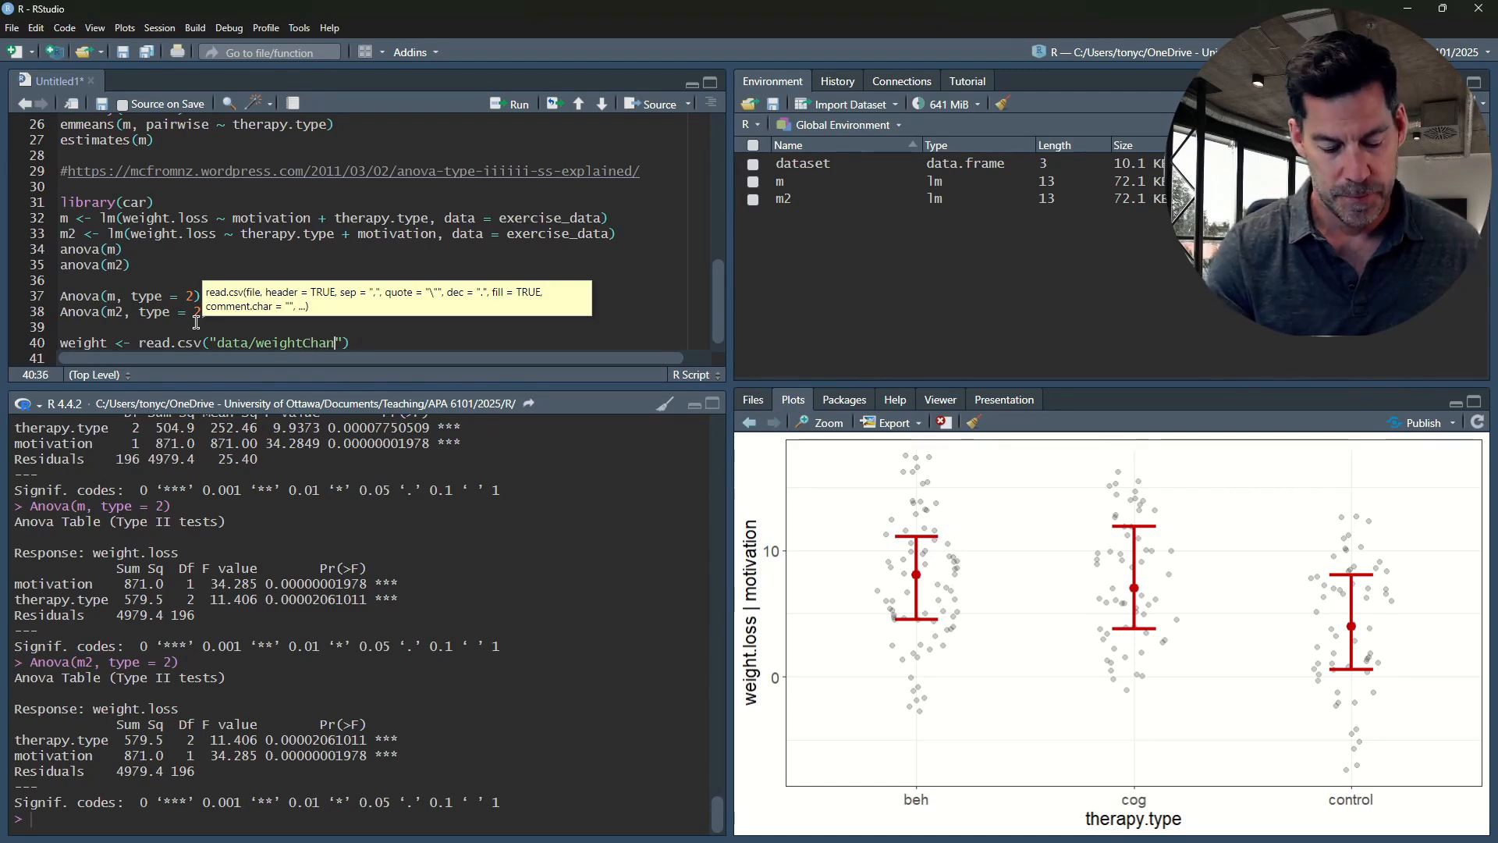
{"action": "type", "text": "ge."}
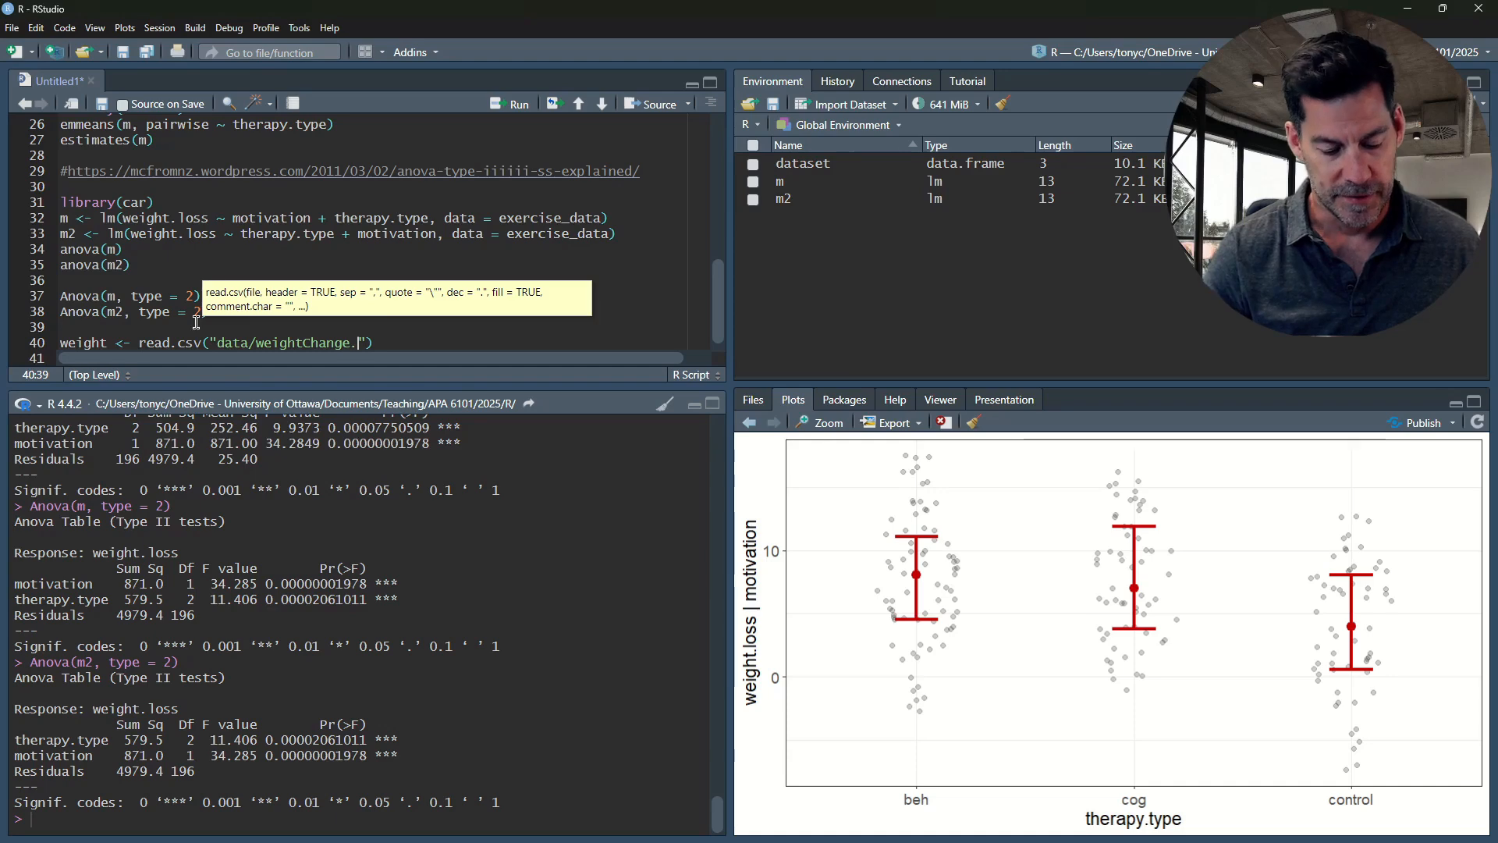
{"action": "type", "text": "sv\""}
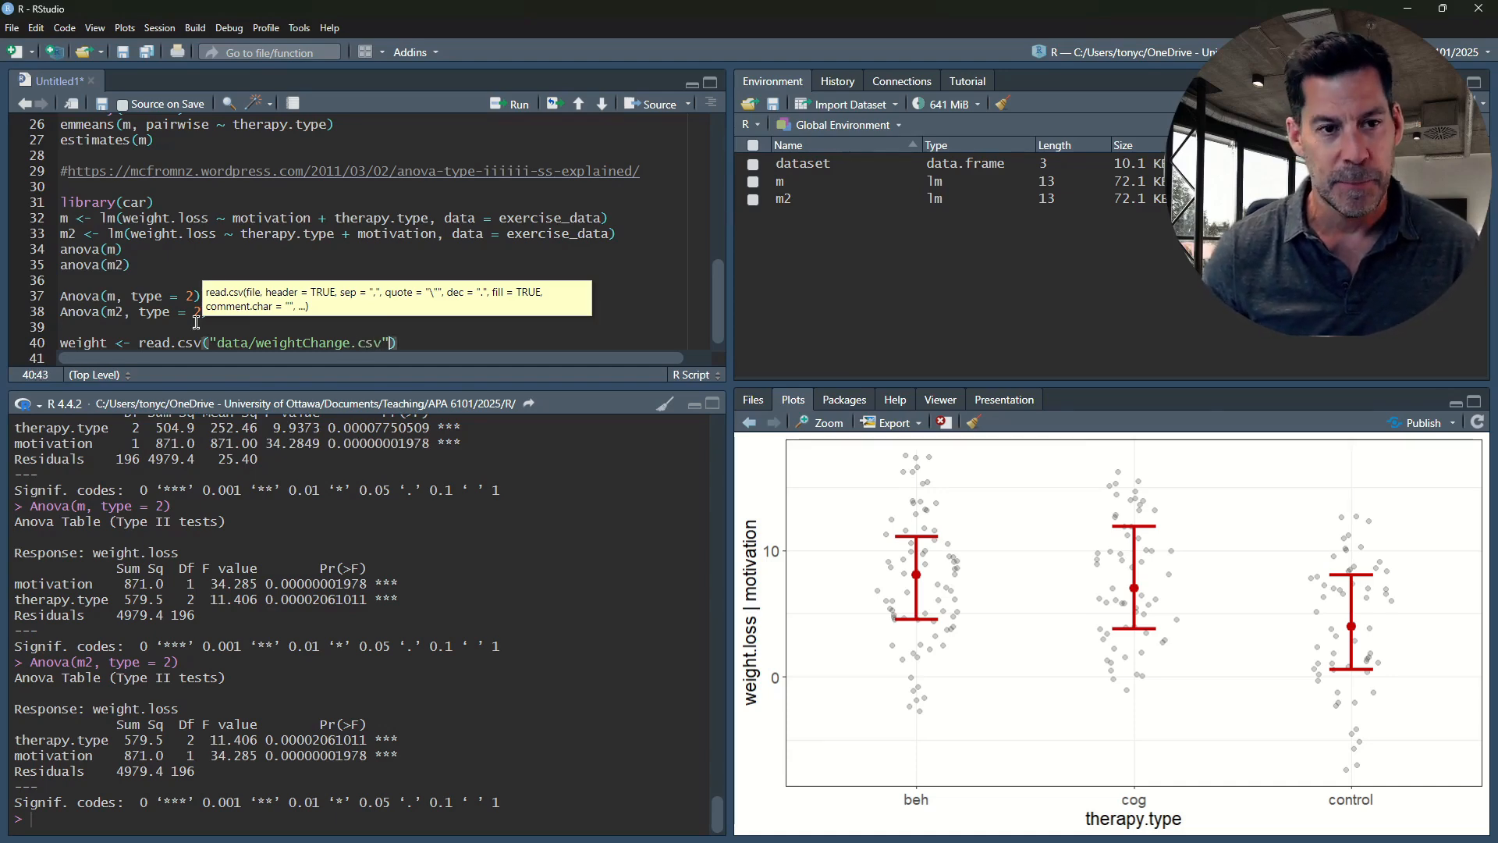
{"action": "type", "text": ", string"}
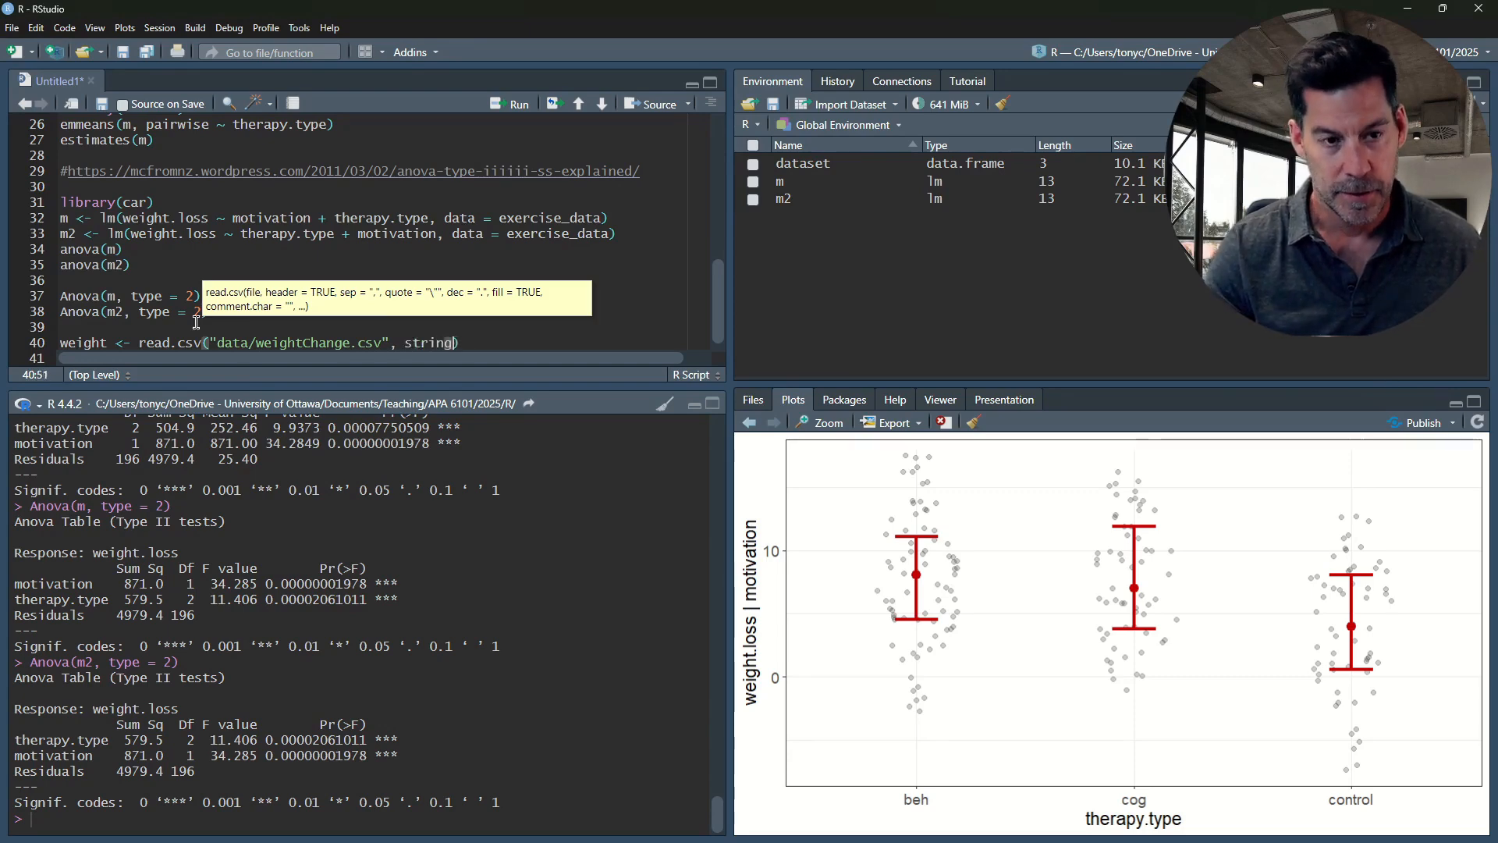
{"action": "type", "text": "s"}
{"action": "key", "text": "Tab"}
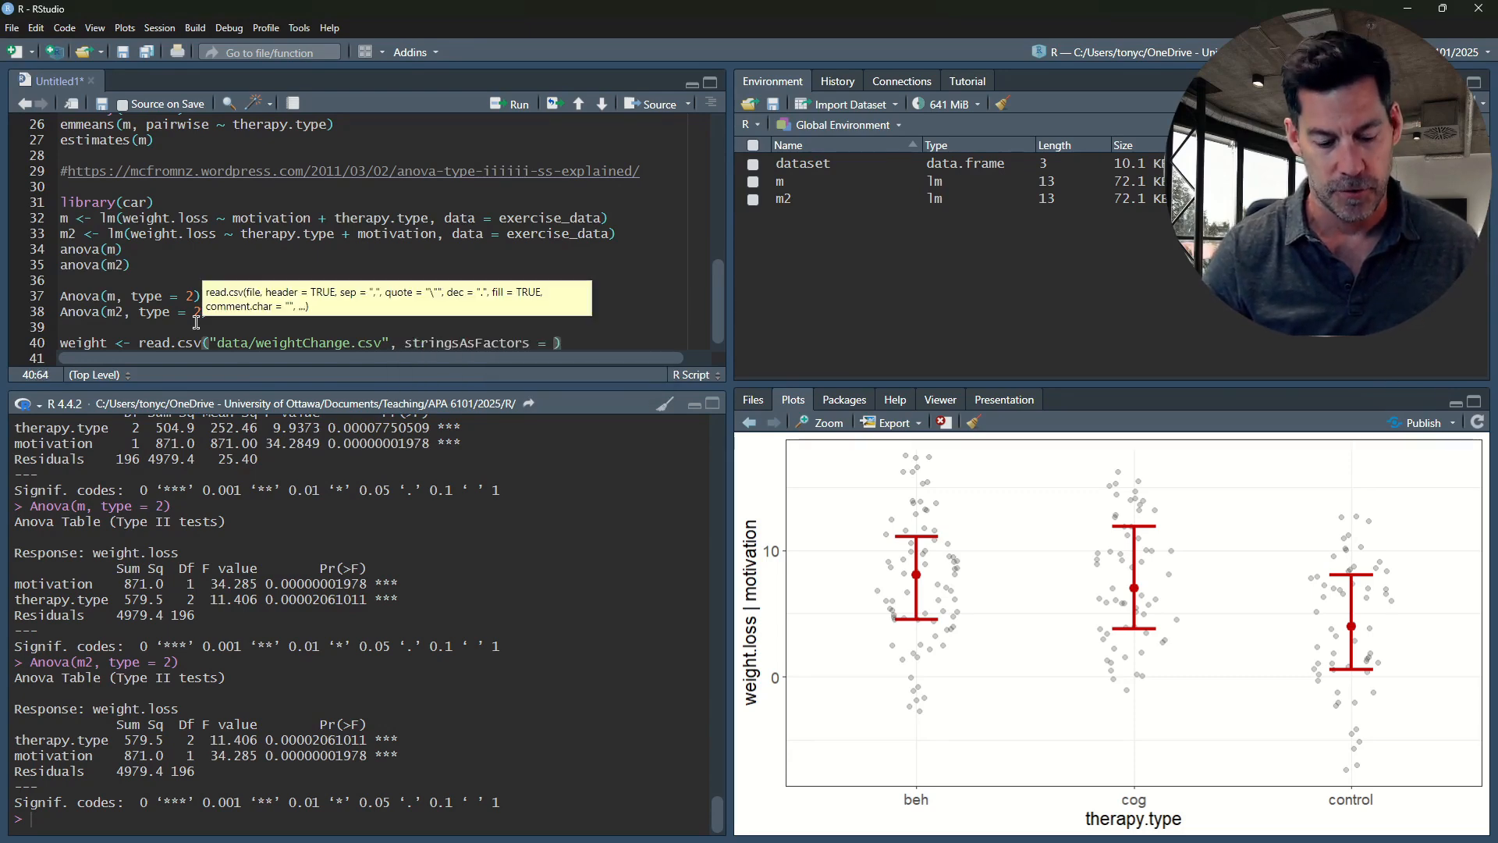
{"action": "key", "text": "ctrl+Return"}
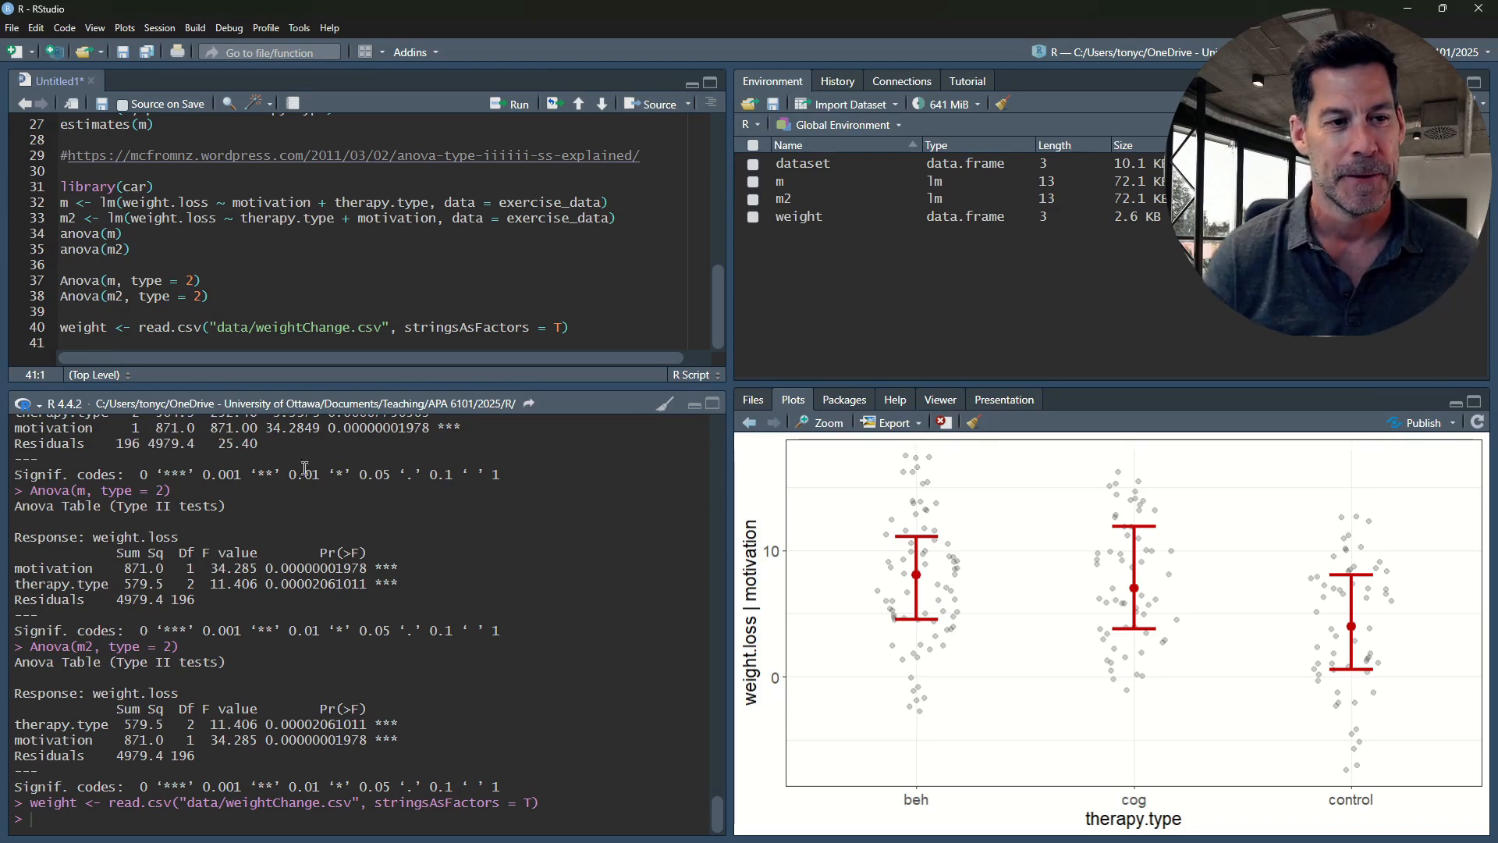
Add View(weight) on line 41 and run it to open the weight data frame
{"action": "type", "text": "V"}
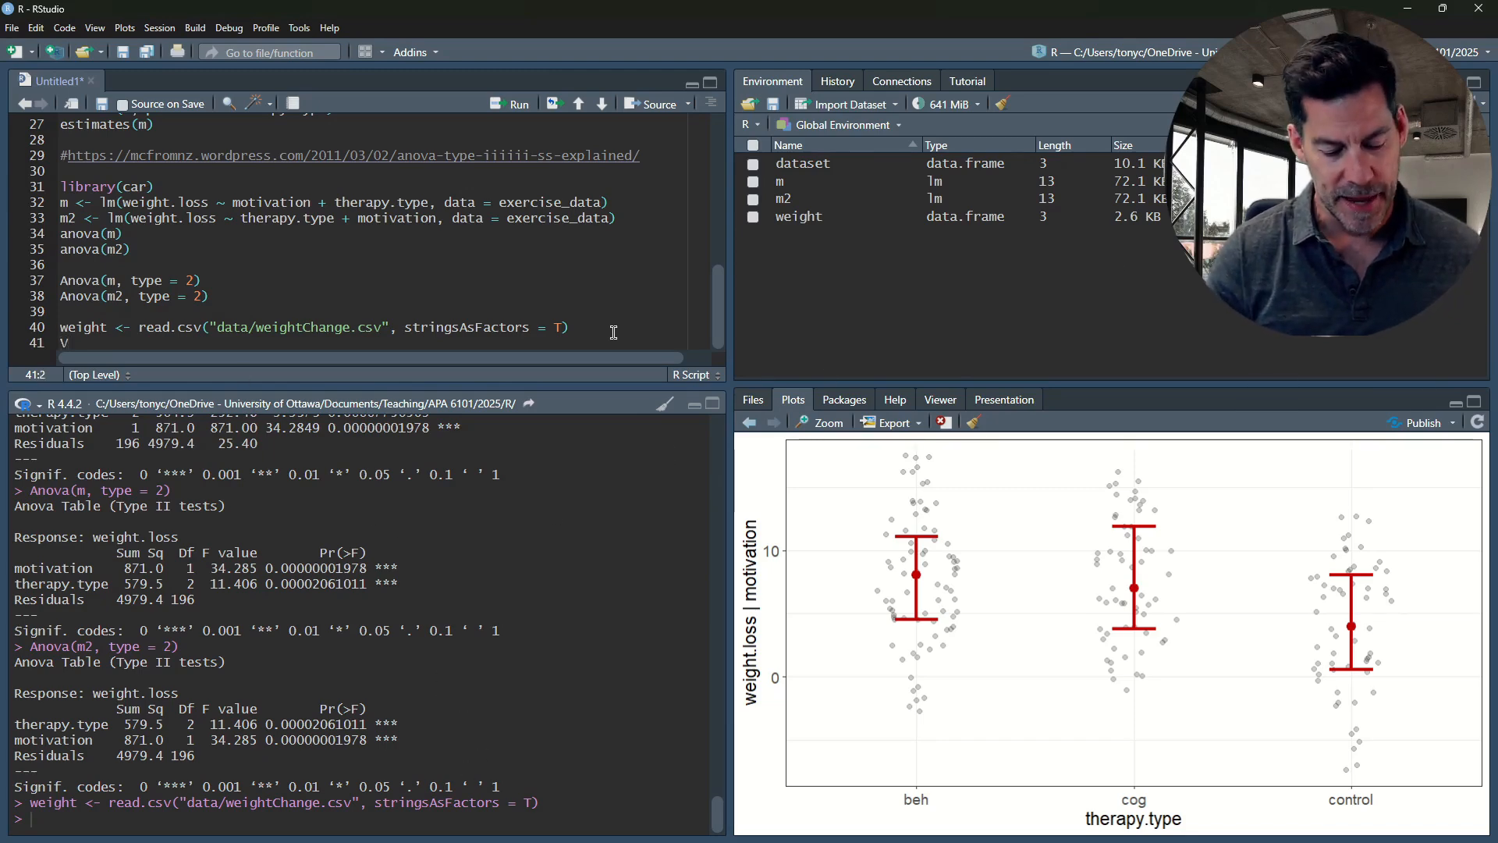
{"action": "type", "text": "eiw"}
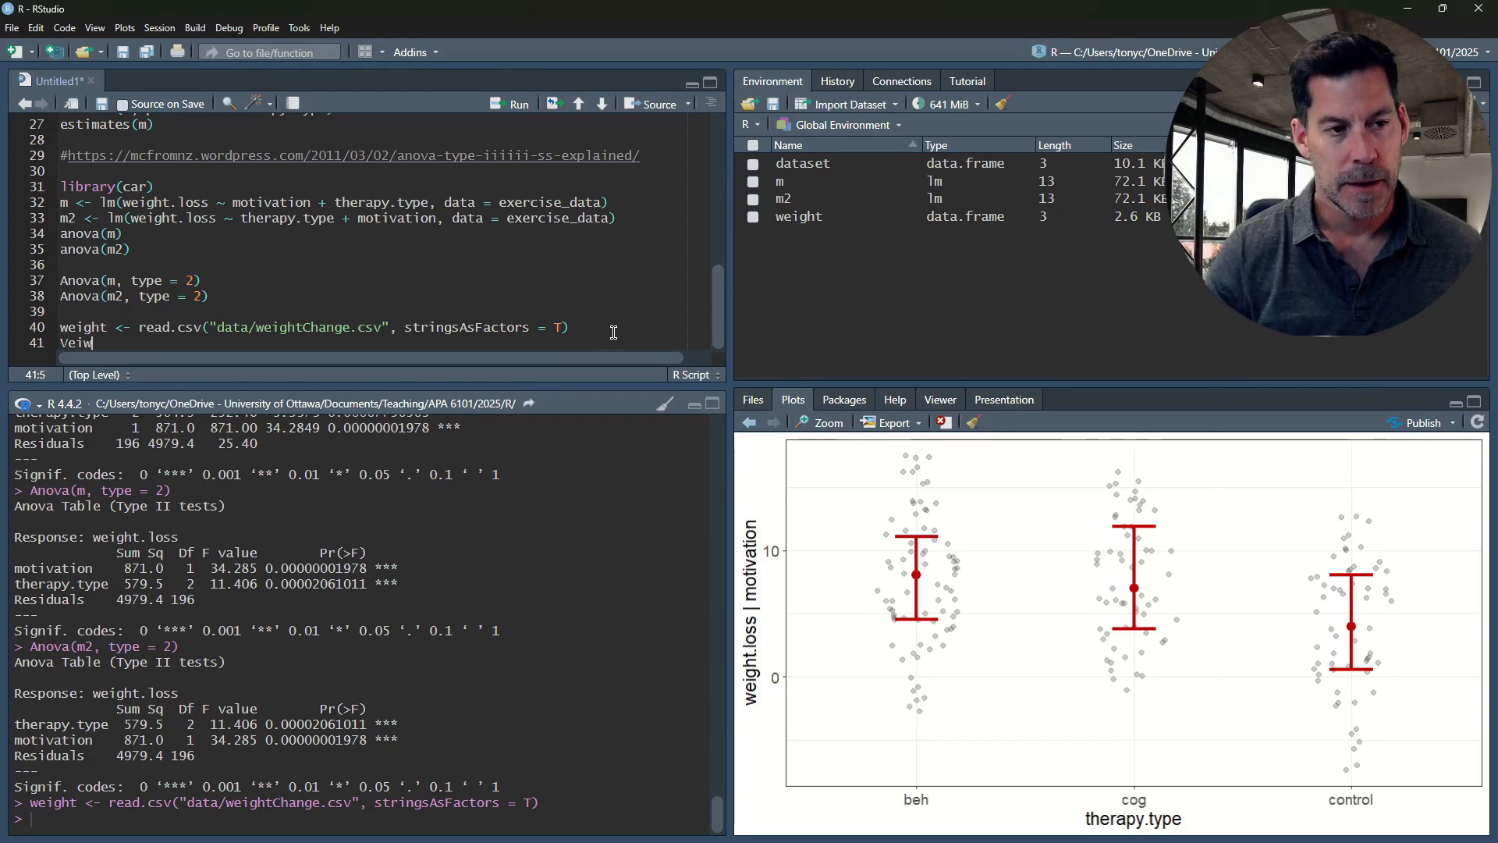
{"action": "key", "text": "BackSpace"}
{"action": "key", "text": "BackSpace"}
{"action": "type", "text": "iew"}
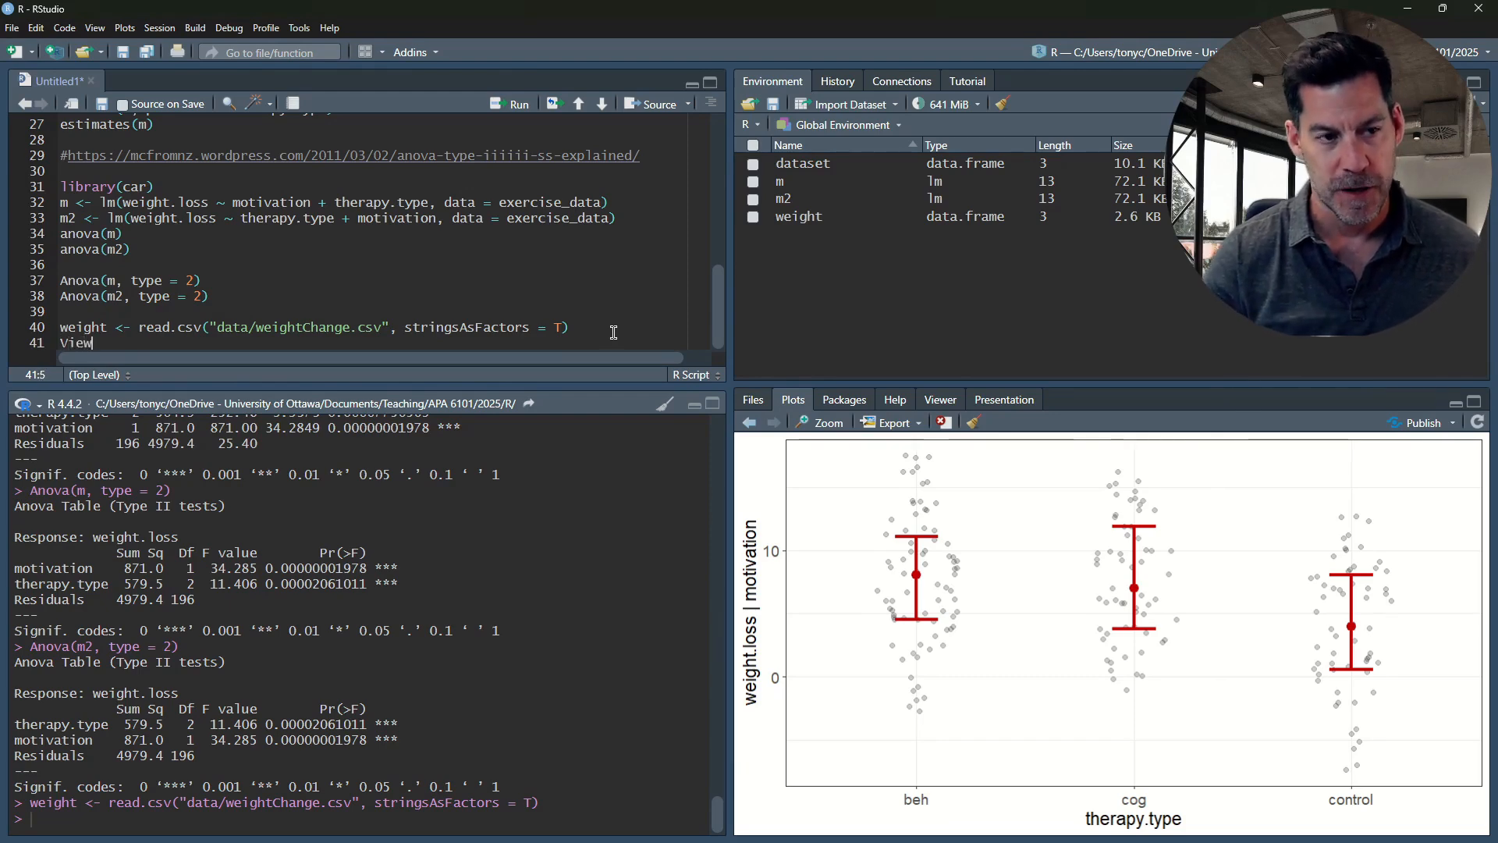
{"action": "type", "text": "(wei"}
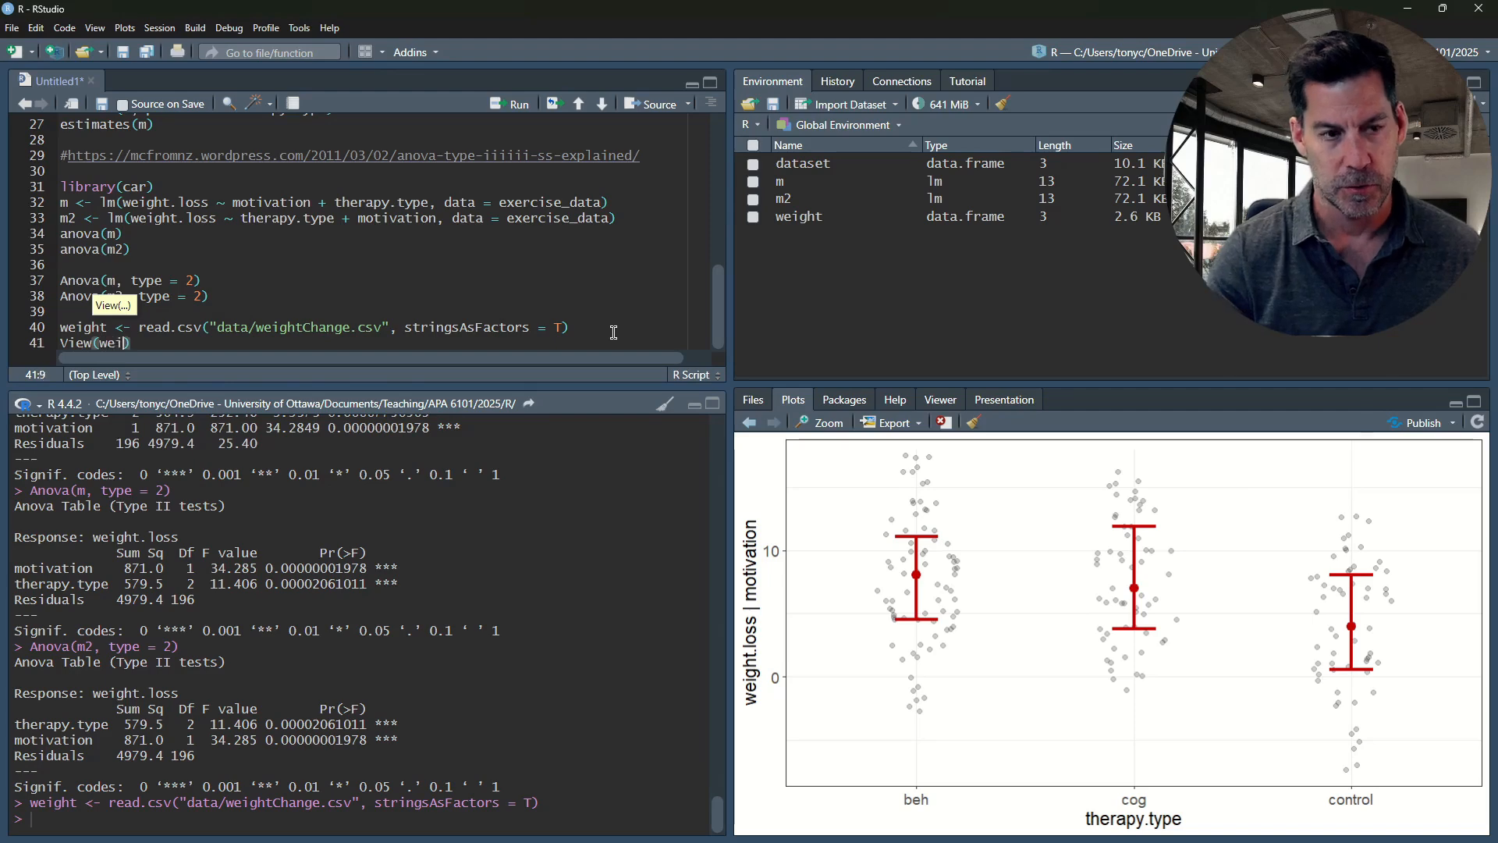
{"action": "key", "text": "Tab"}
{"action": "key", "text": "ctrl+Return"}
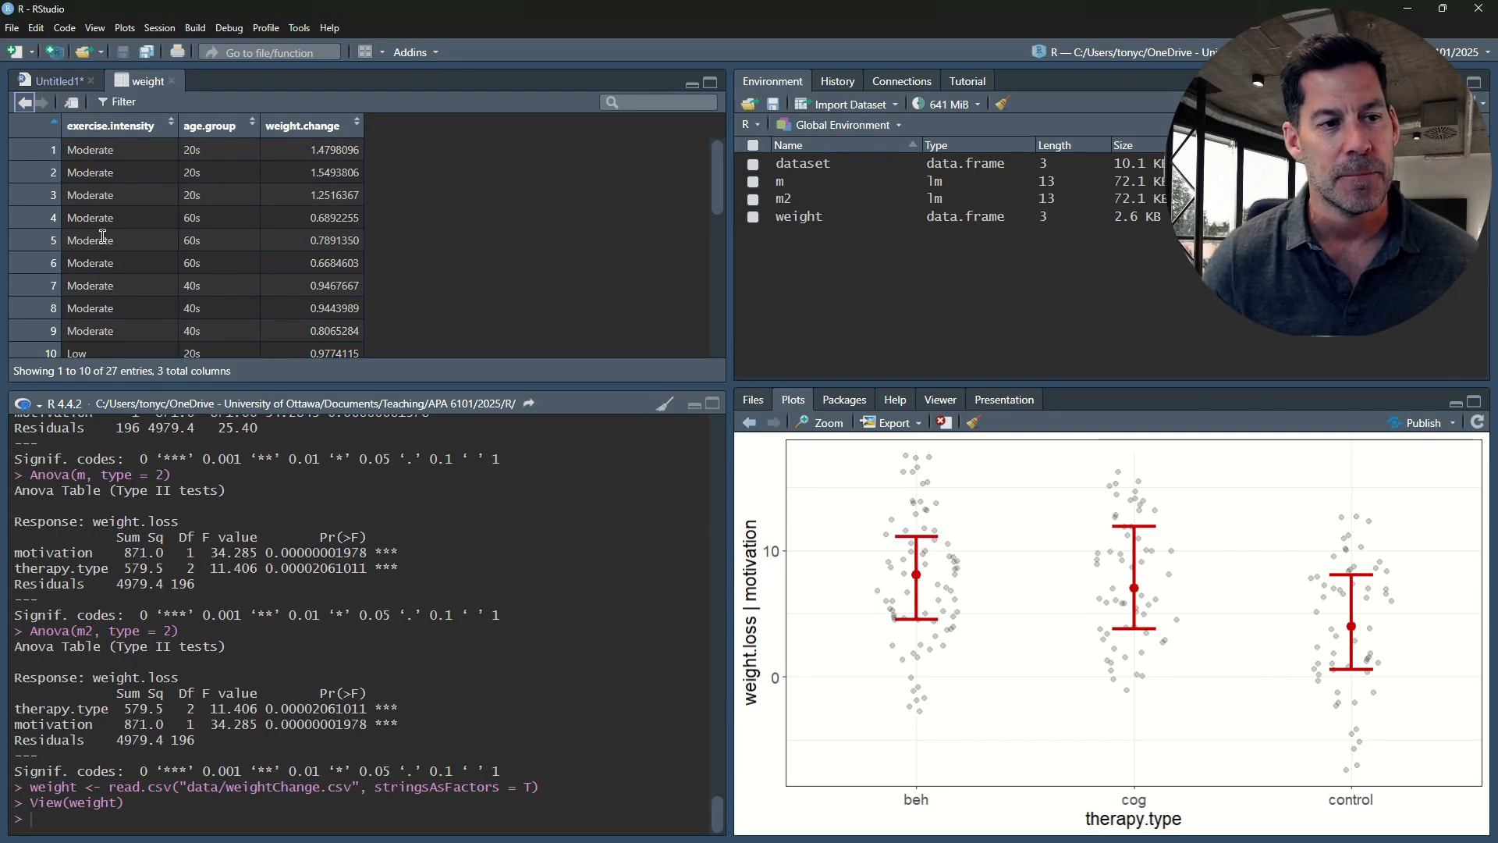
Look through the exercise.intensity, age.group and weight.change columns of the weight data, and close the data view
{"action": "scroll", "coordinate": [110, 254], "scroll_direction": "down", "scroll_amount": 6}
{"action": "scroll", "coordinate": [110, 253], "scroll_direction": "up", "scroll_amount": 5}
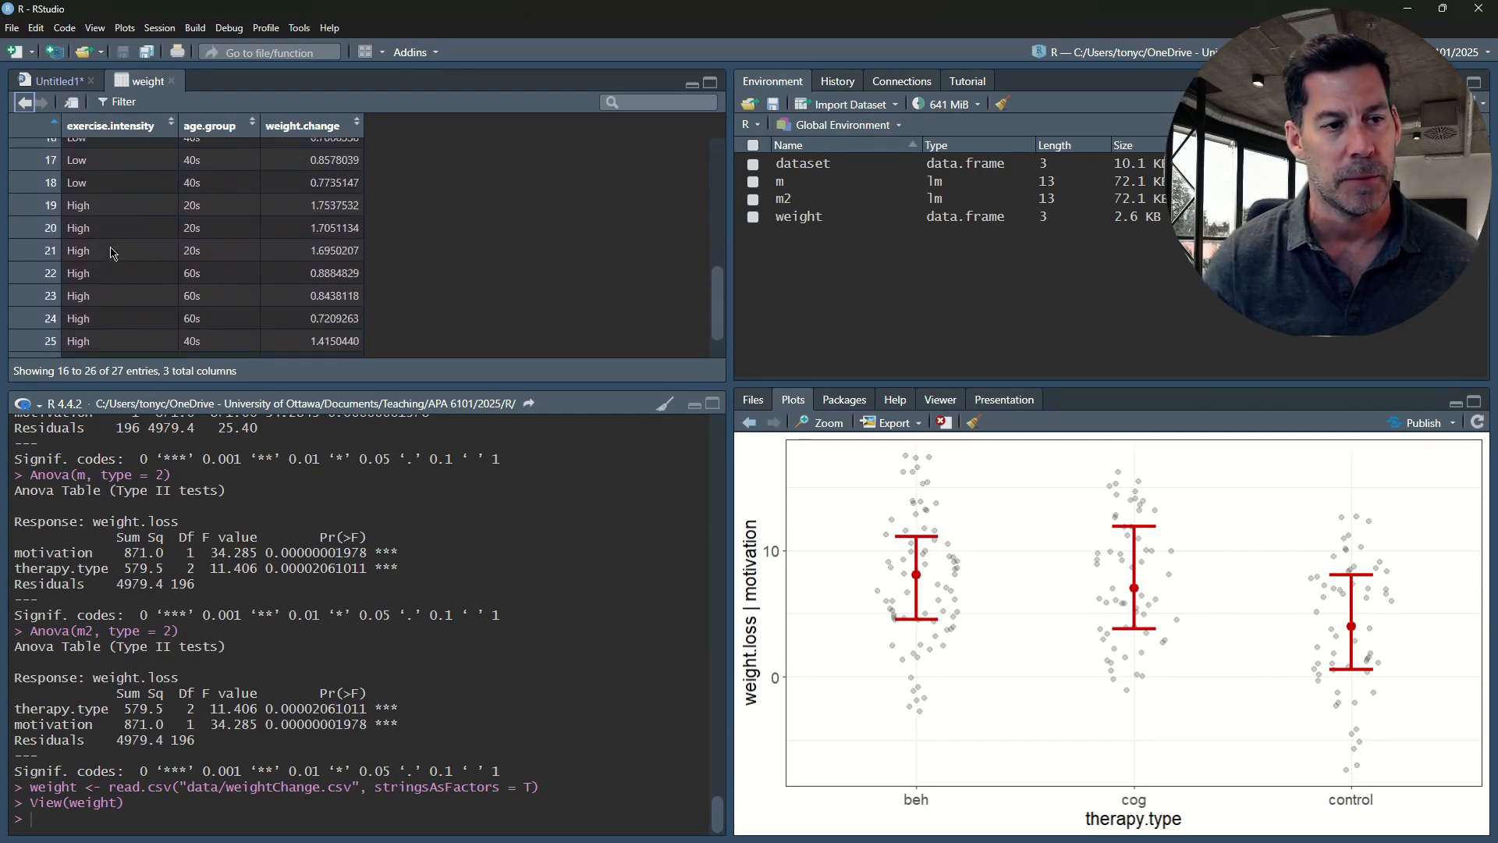
{"action": "scroll", "coordinate": [110, 254], "scroll_direction": "down", "scroll_amount": 5}
{"action": "scroll", "coordinate": [111, 254], "scroll_direction": "up", "scroll_amount": 6}
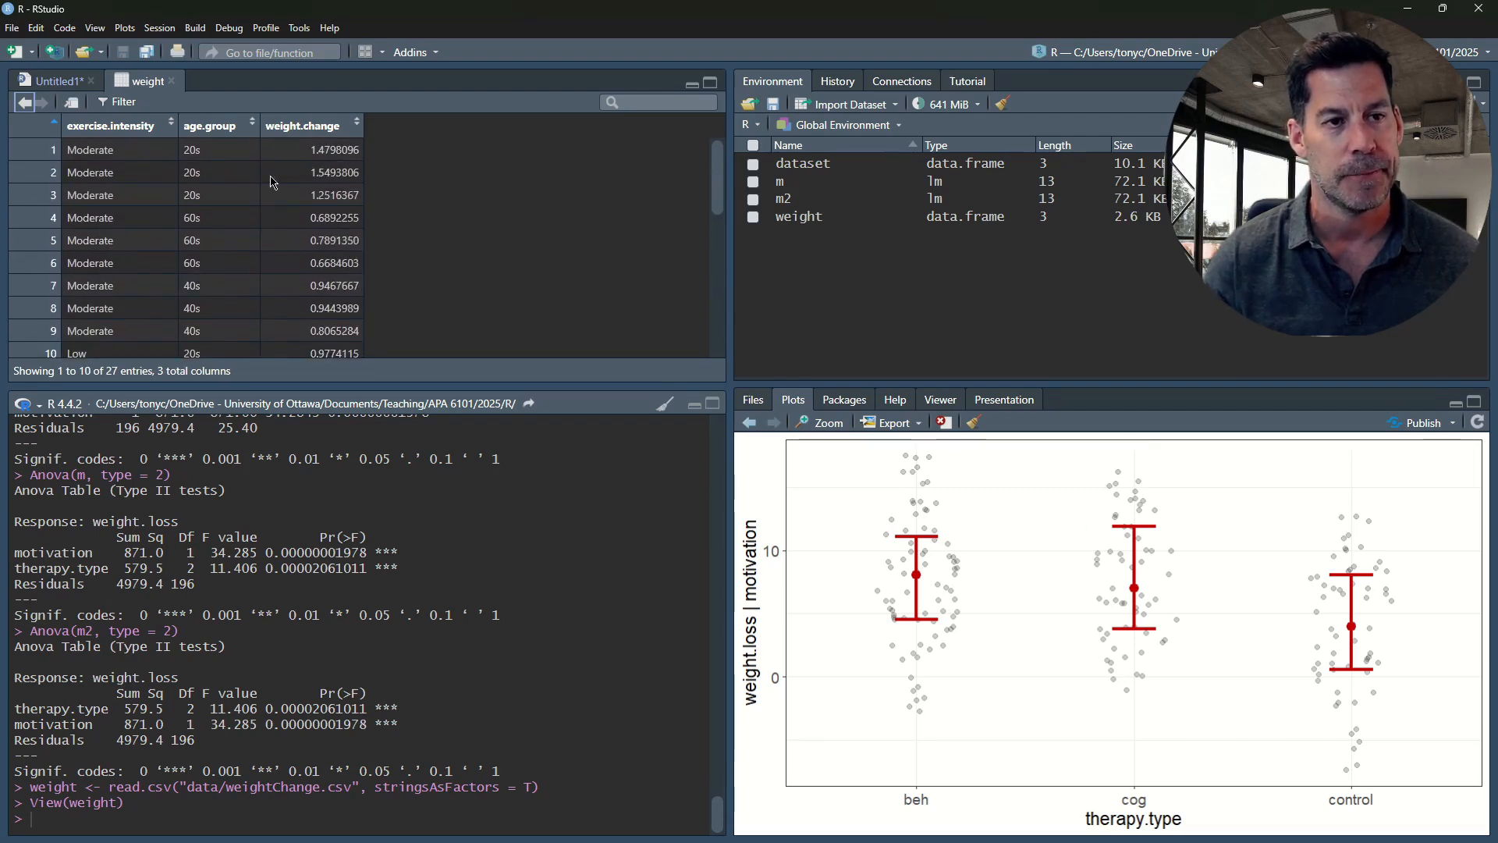
{"action": "scroll", "coordinate": [320, 206], "scroll_direction": "down", "scroll_amount": 3}
{"action": "scroll", "coordinate": [330, 213], "scroll_direction": "up", "scroll_amount": 3}
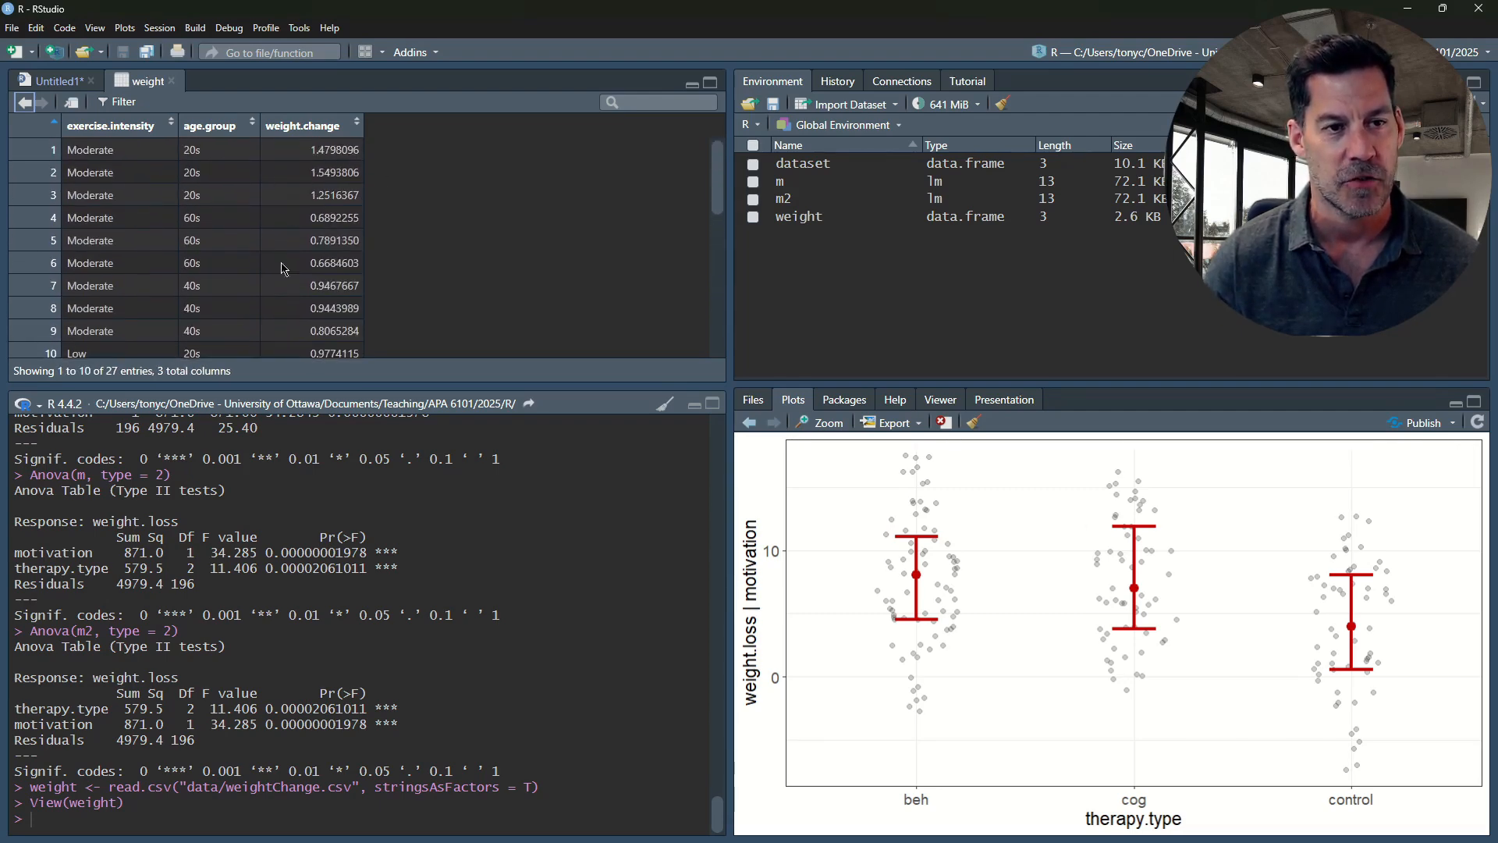
{"action": "left_click", "coordinate": [171, 81]}
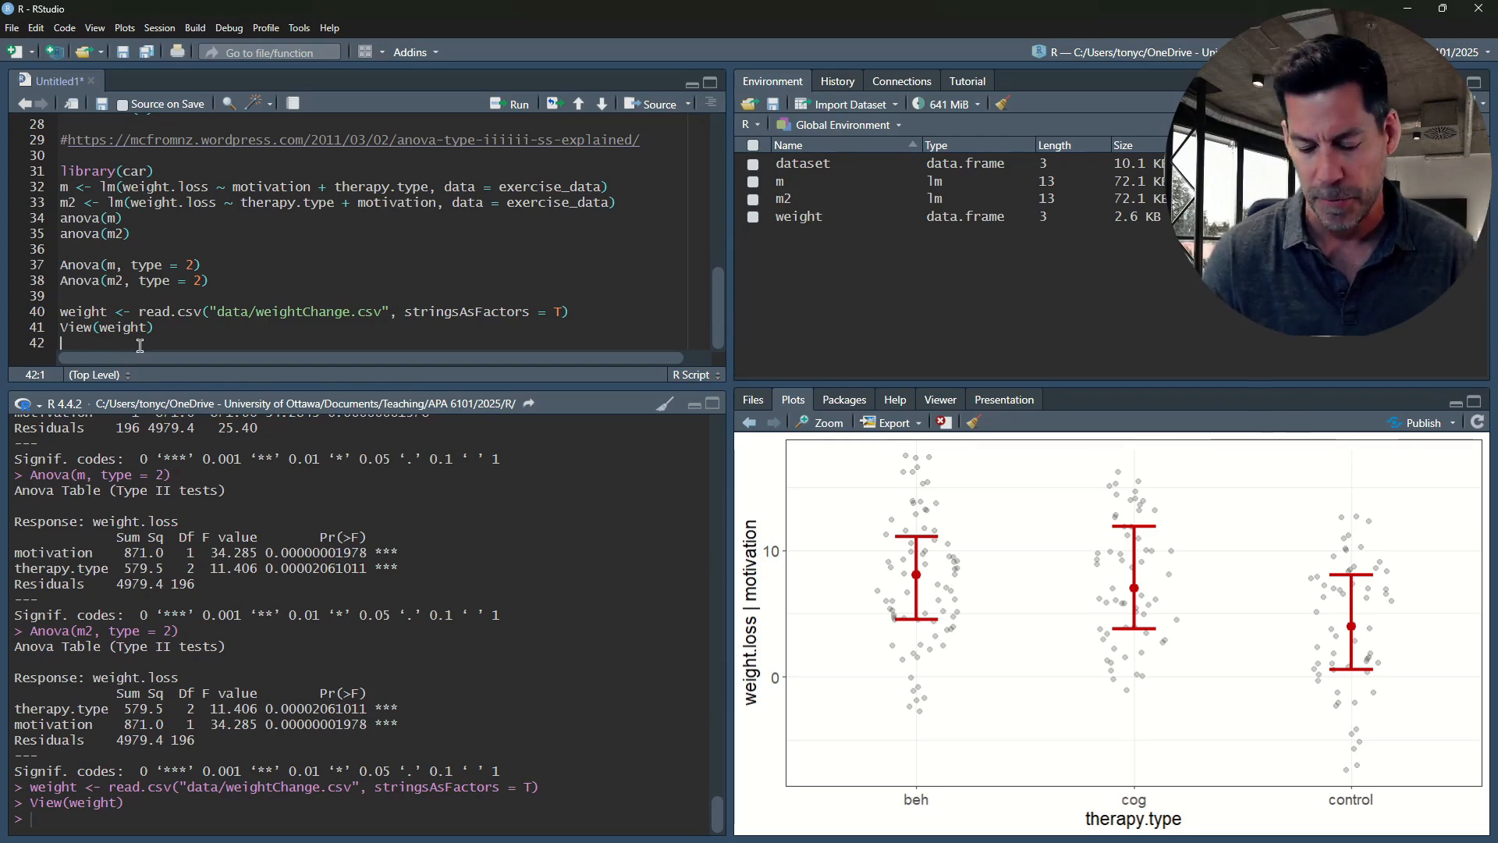
Add flexplot(weight.change ~ exercise.intensity, data = weight) on line 43, leaving line 42 blank, and run it
{"action": "key", "text": "Return"}
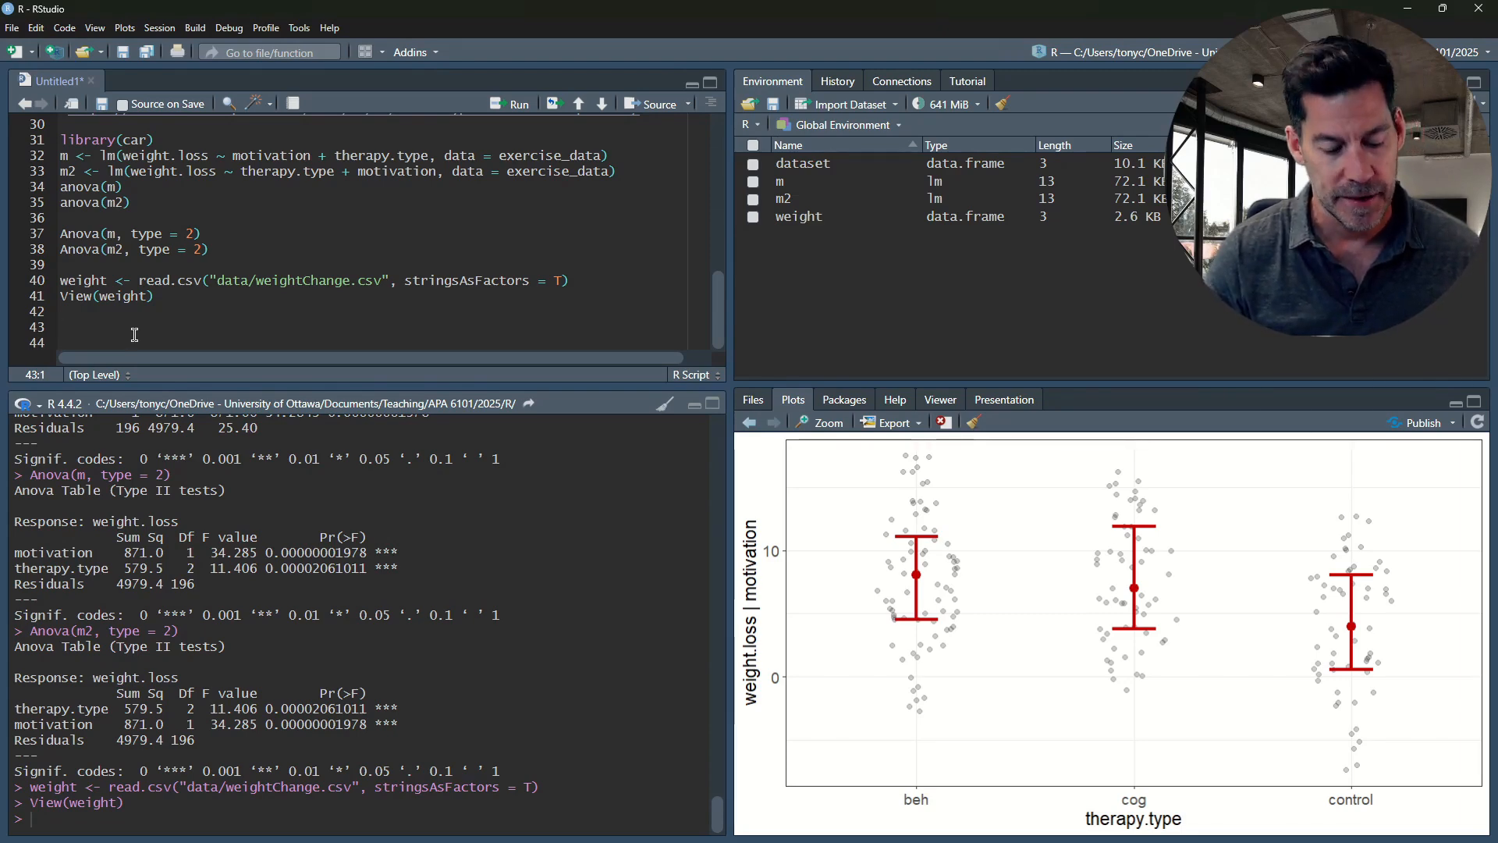
{"action": "type", "text": "flw"}
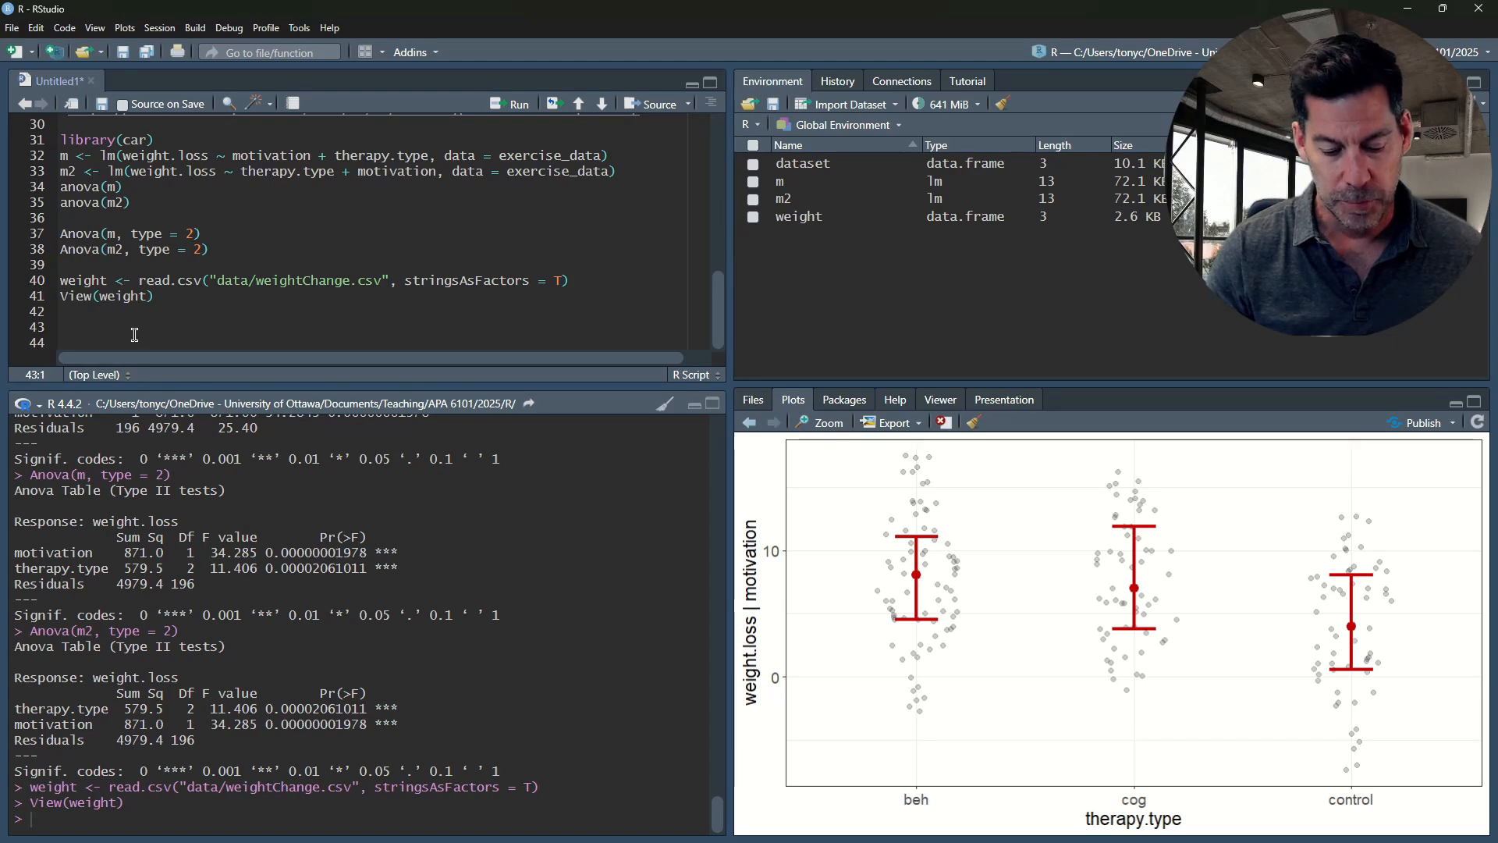
{"action": "type", "text": "xplo"}
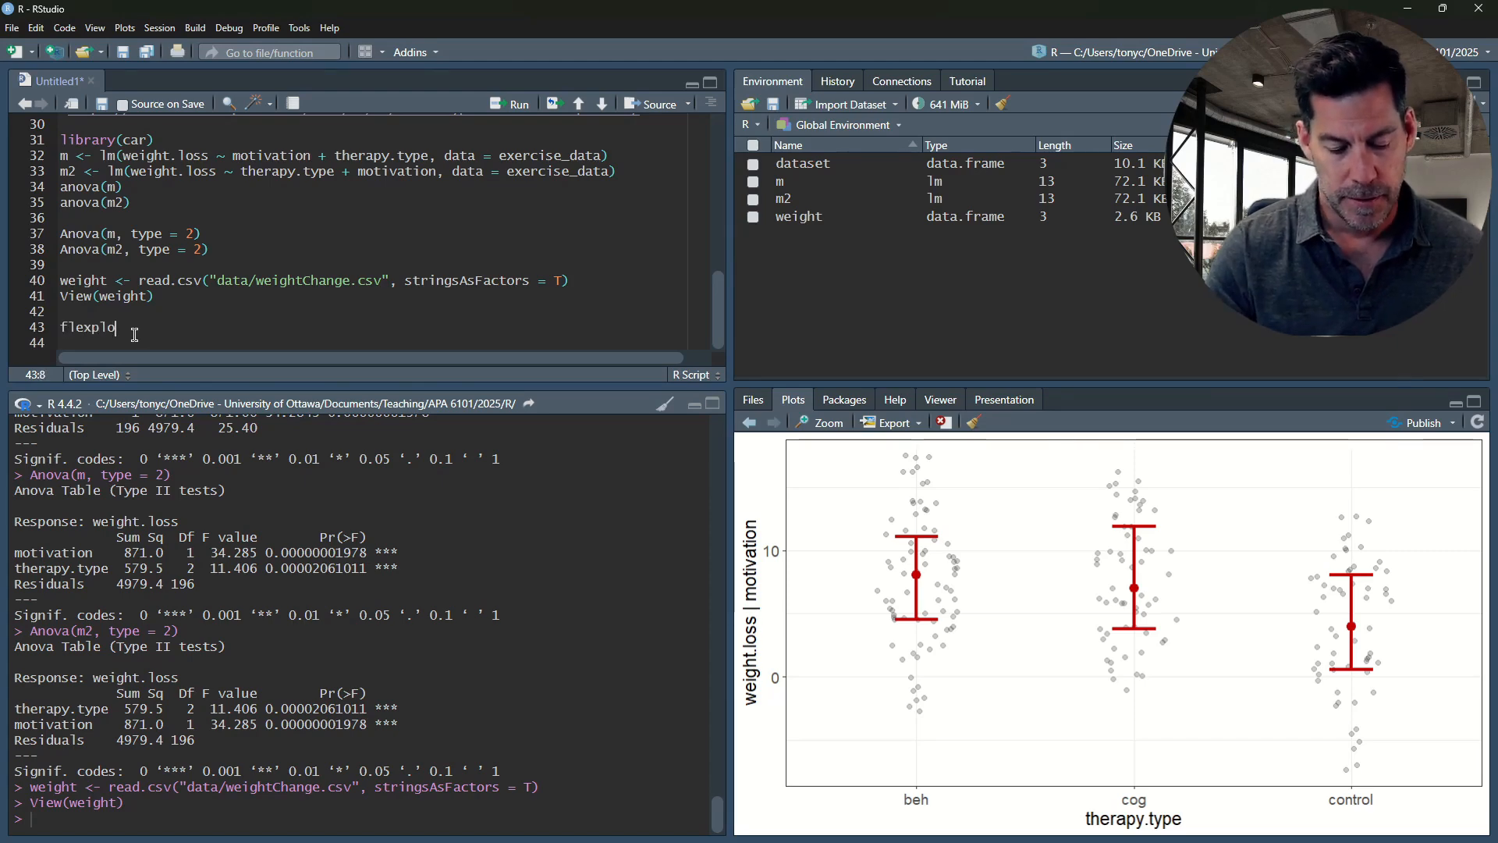
{"action": "type", "text": "t(weight.change"}
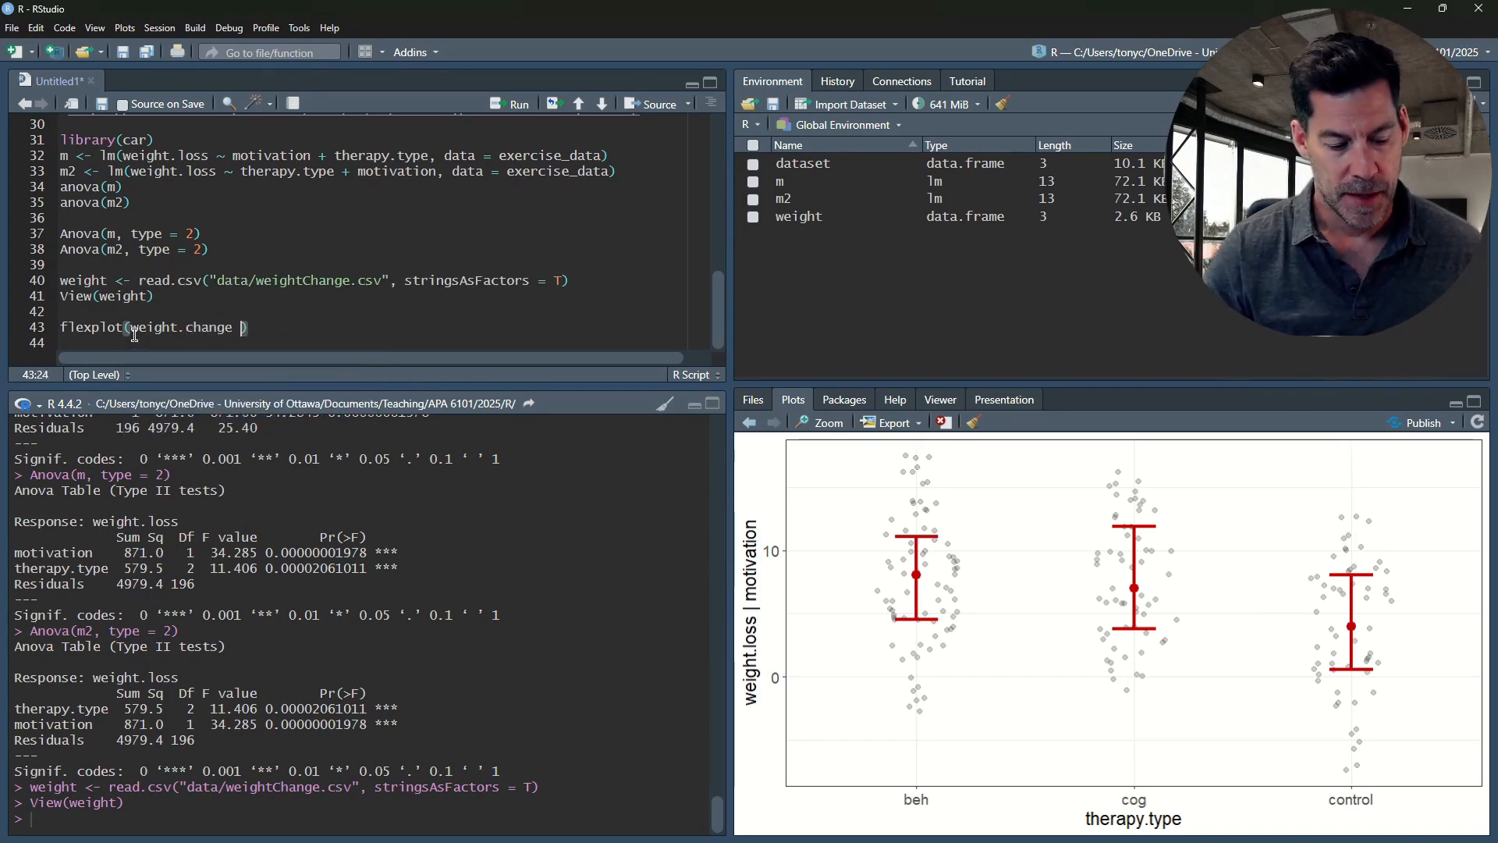
{"action": "type", "text": " ~ exercise"}
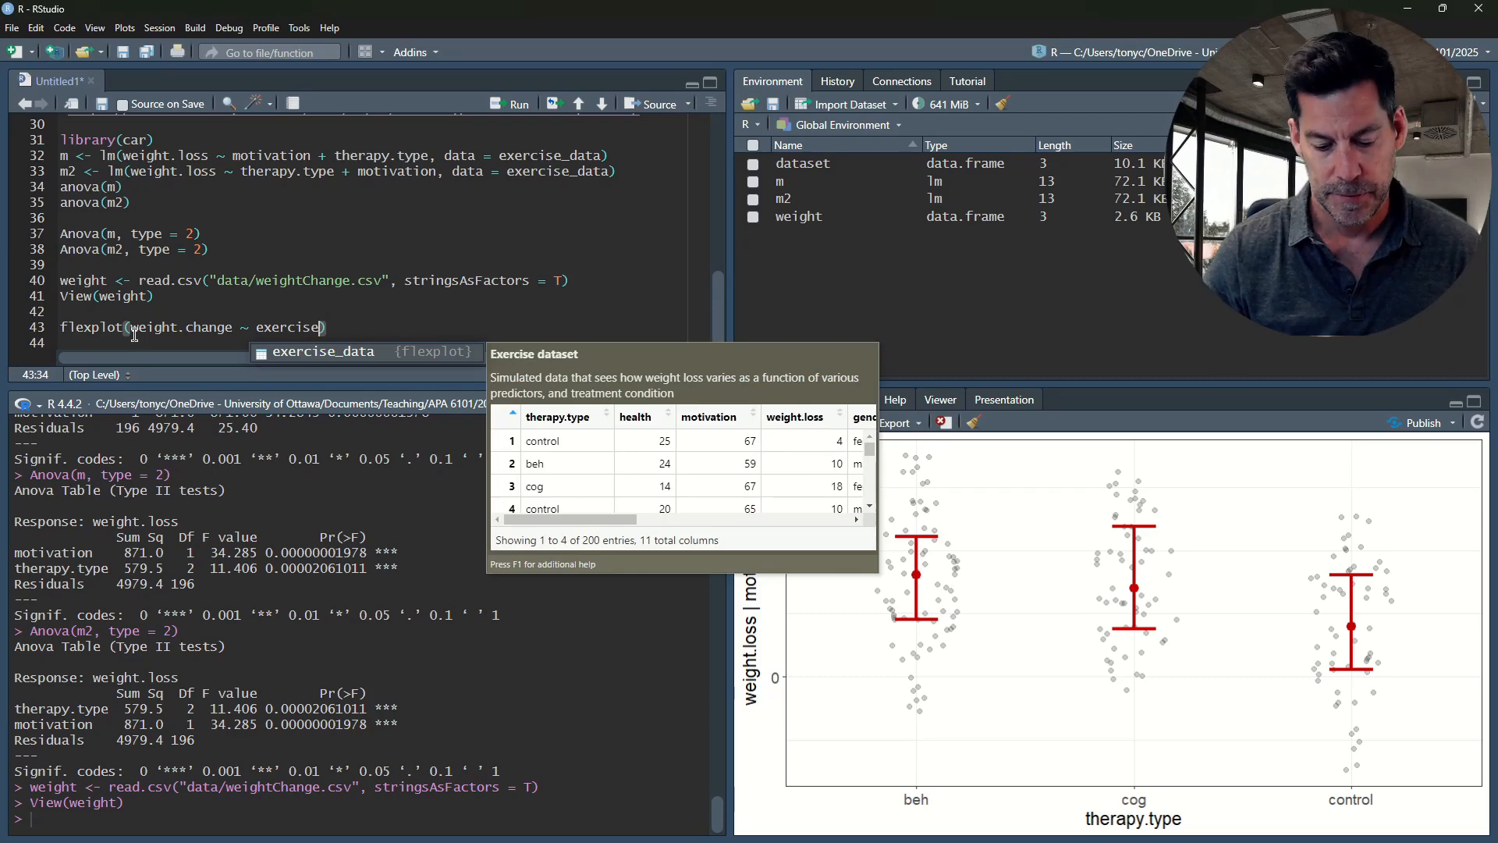
{"action": "type", "text": "_"}
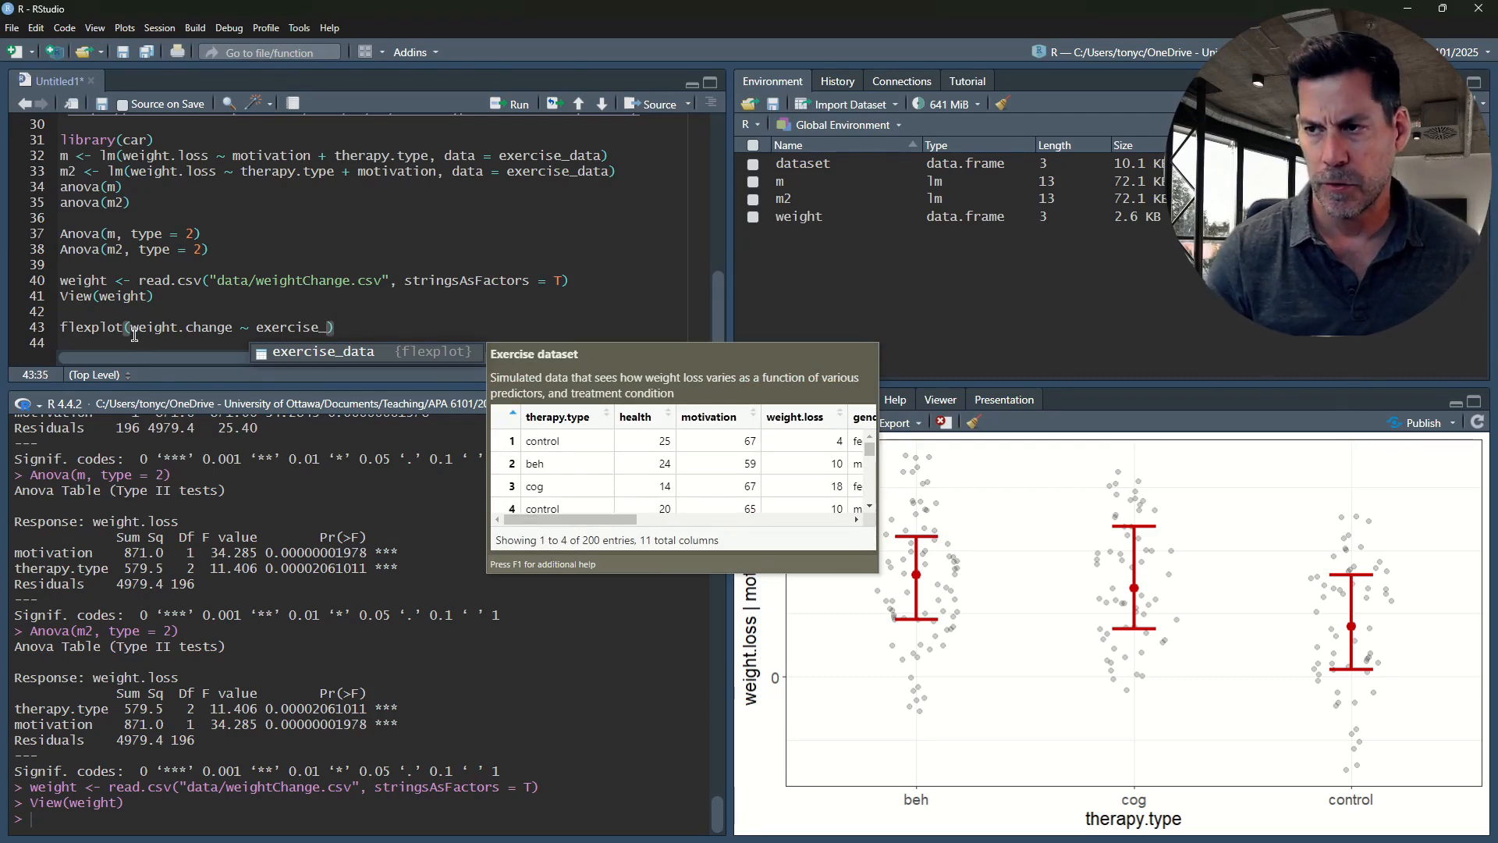
{"action": "key", "text": "BackSpace"}
{"action": "type", "text": ".inten"}
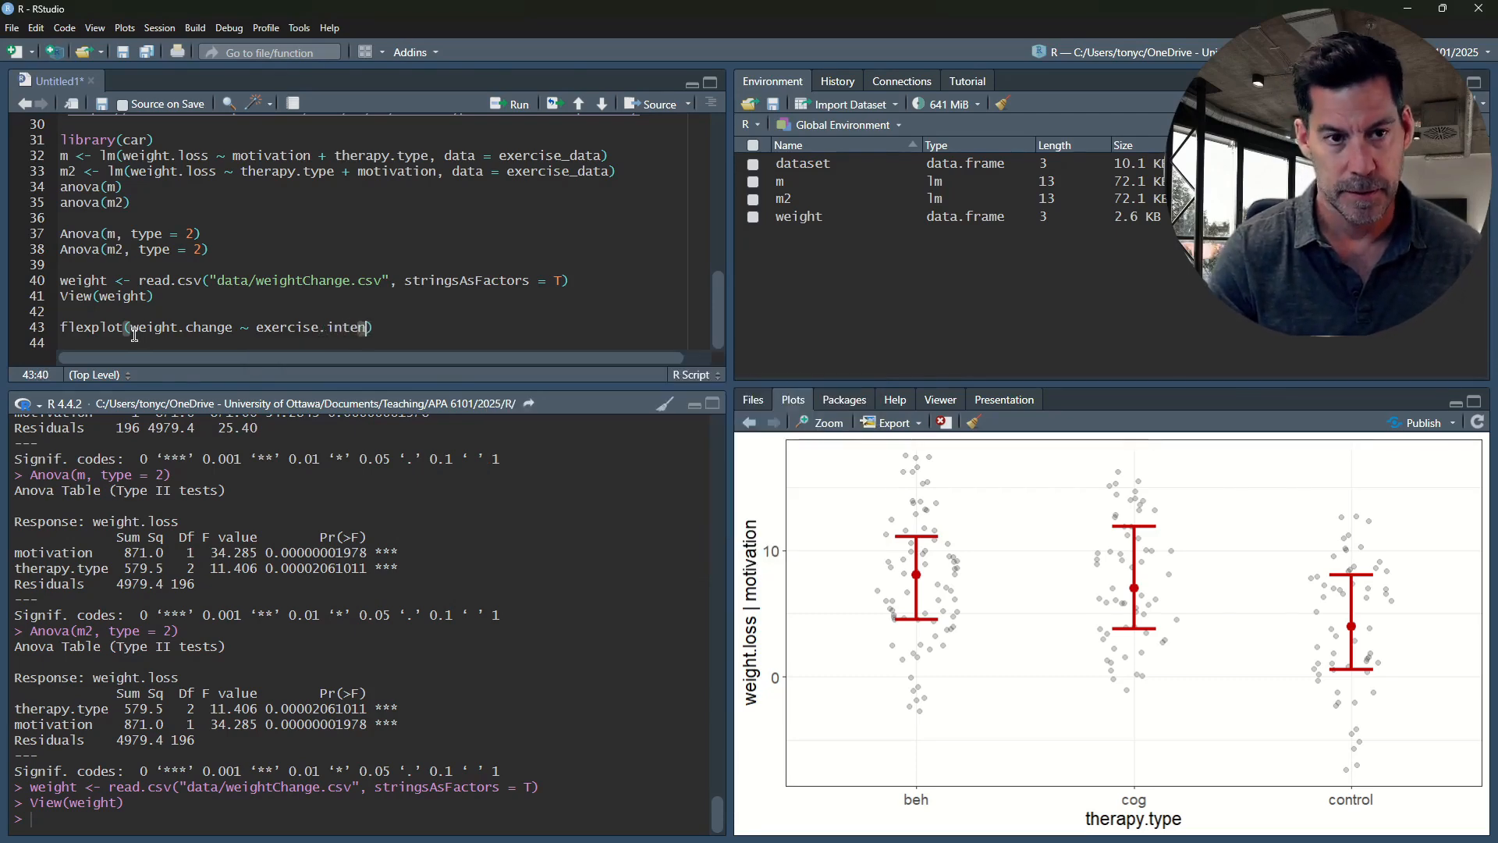
{"action": "type", "text": "sity, data = "}
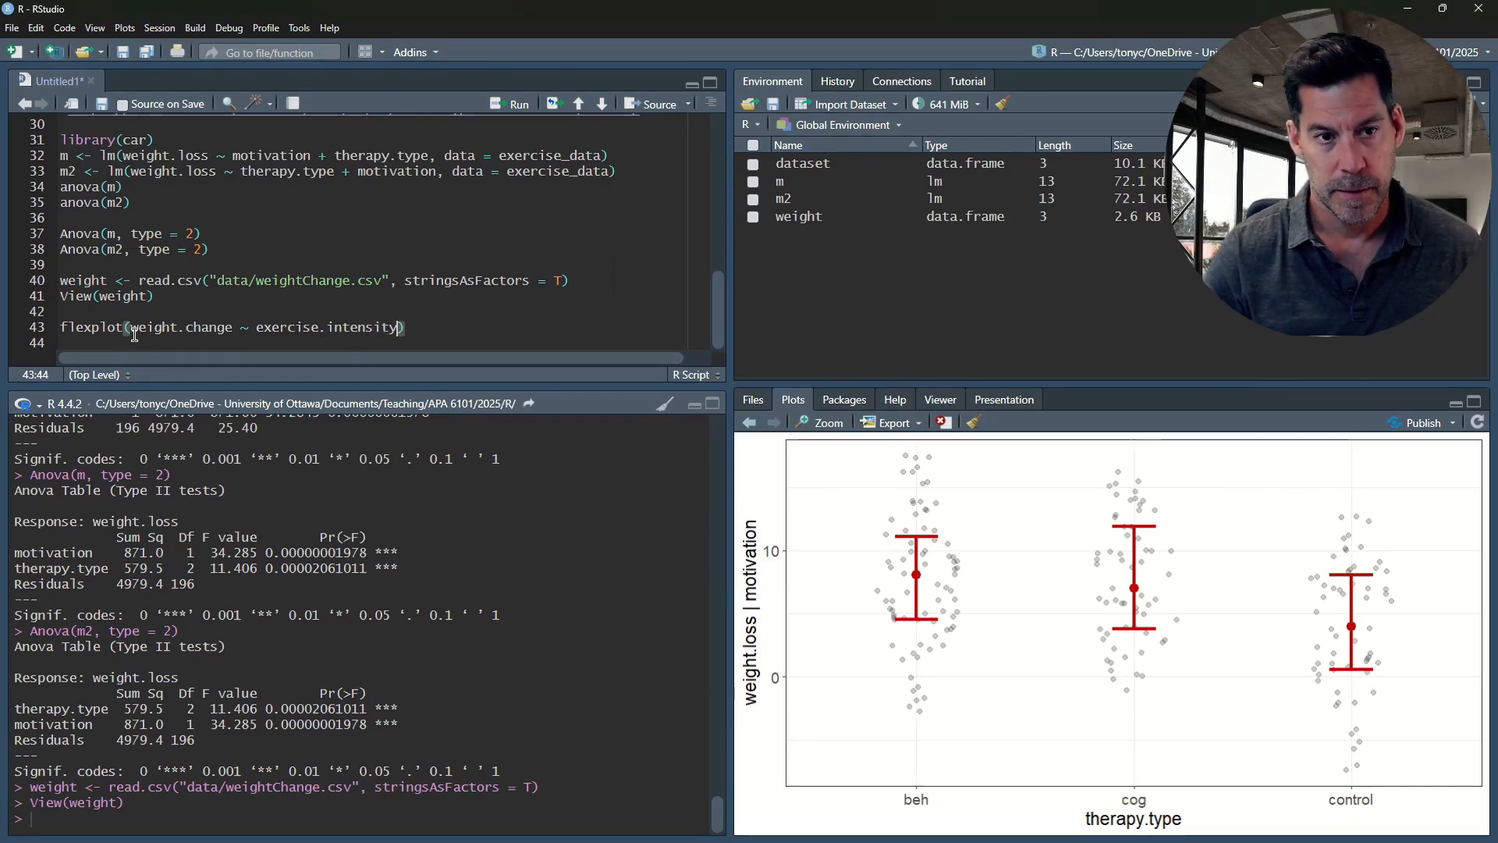
{"action": "type", "text": "wieg"}
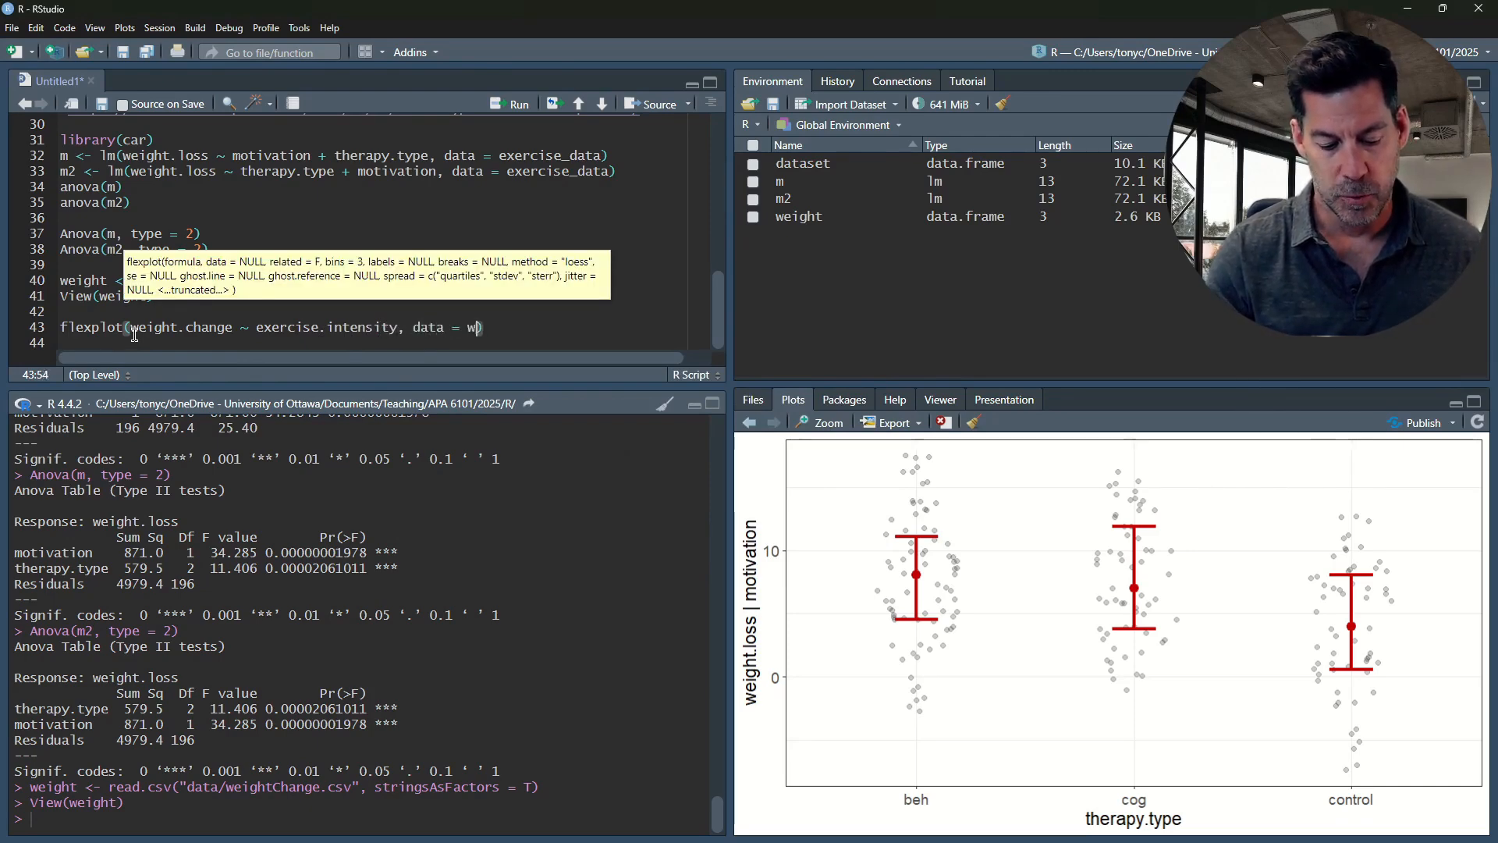
{"action": "key", "text": "BackSpace"}
{"action": "key", "text": "BackSpace"}
{"action": "key", "text": "BackSpace"}
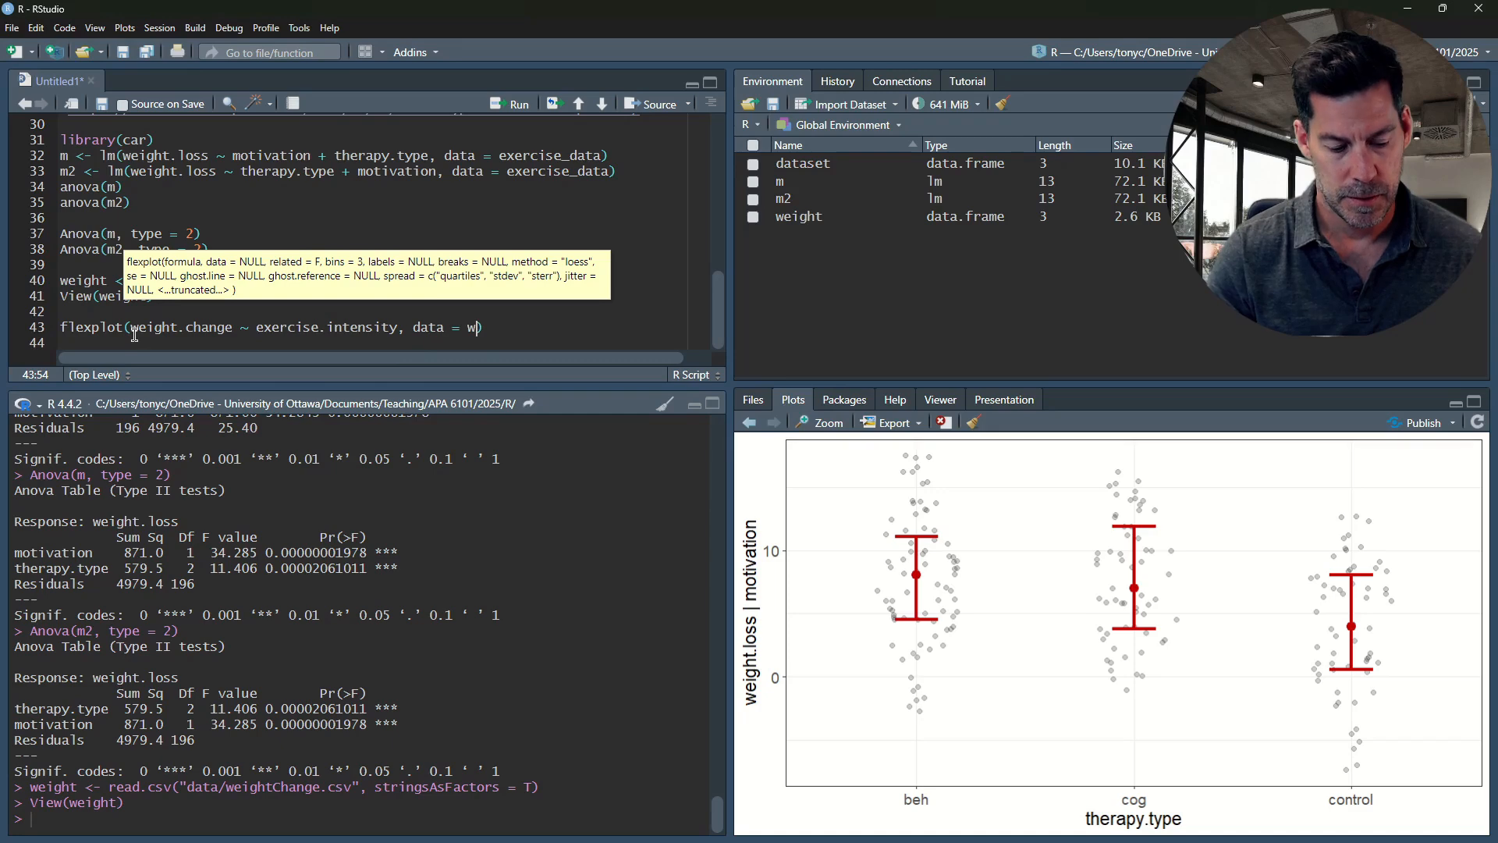
{"action": "type", "text": "eight"}
{"action": "key", "text": "ctrl+Return"}
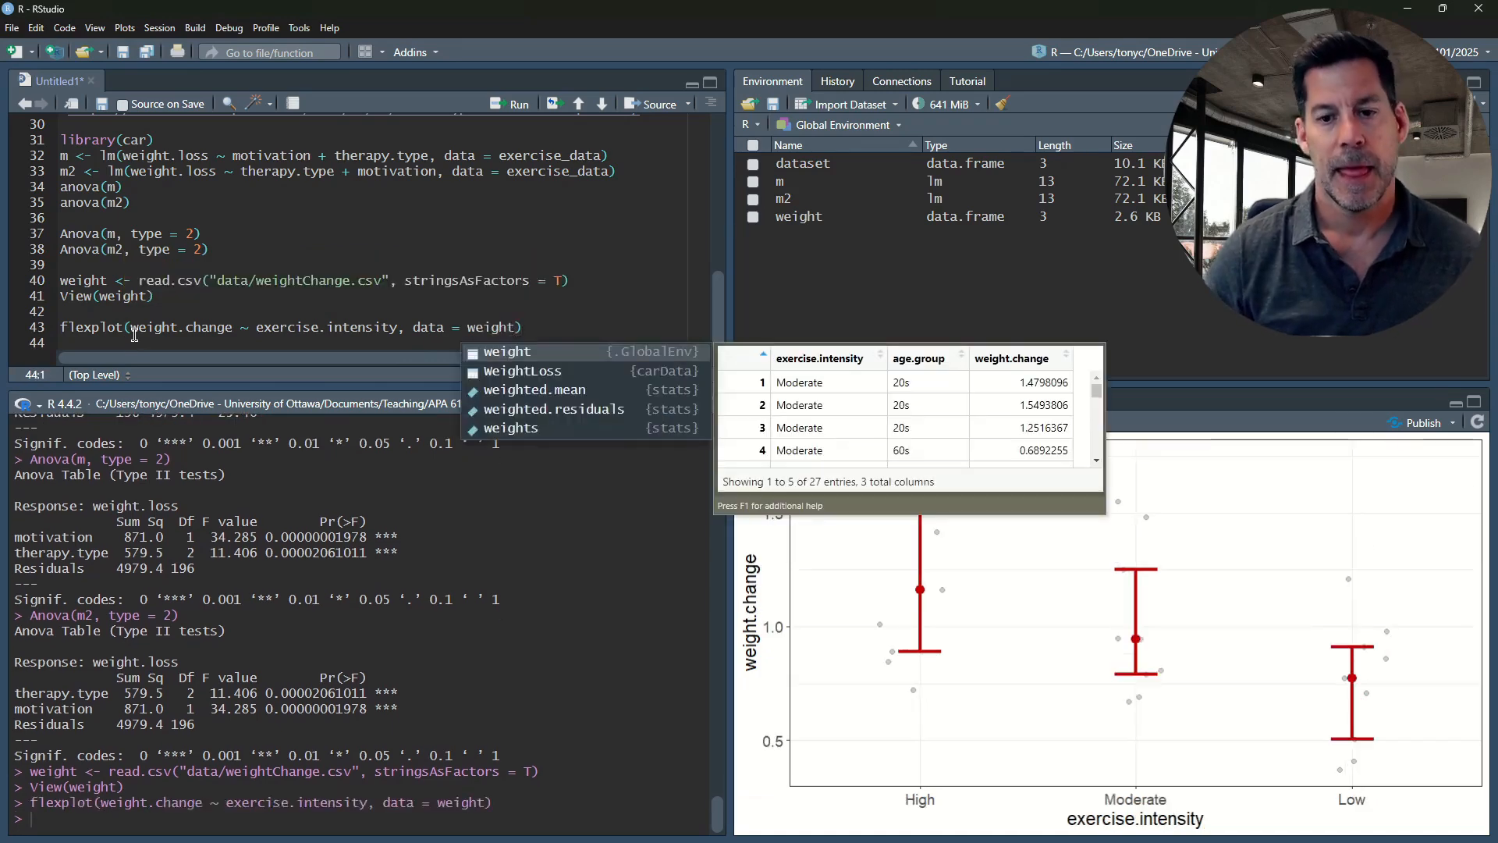
{"action": "left_click", "coordinate": [1039, 602]}
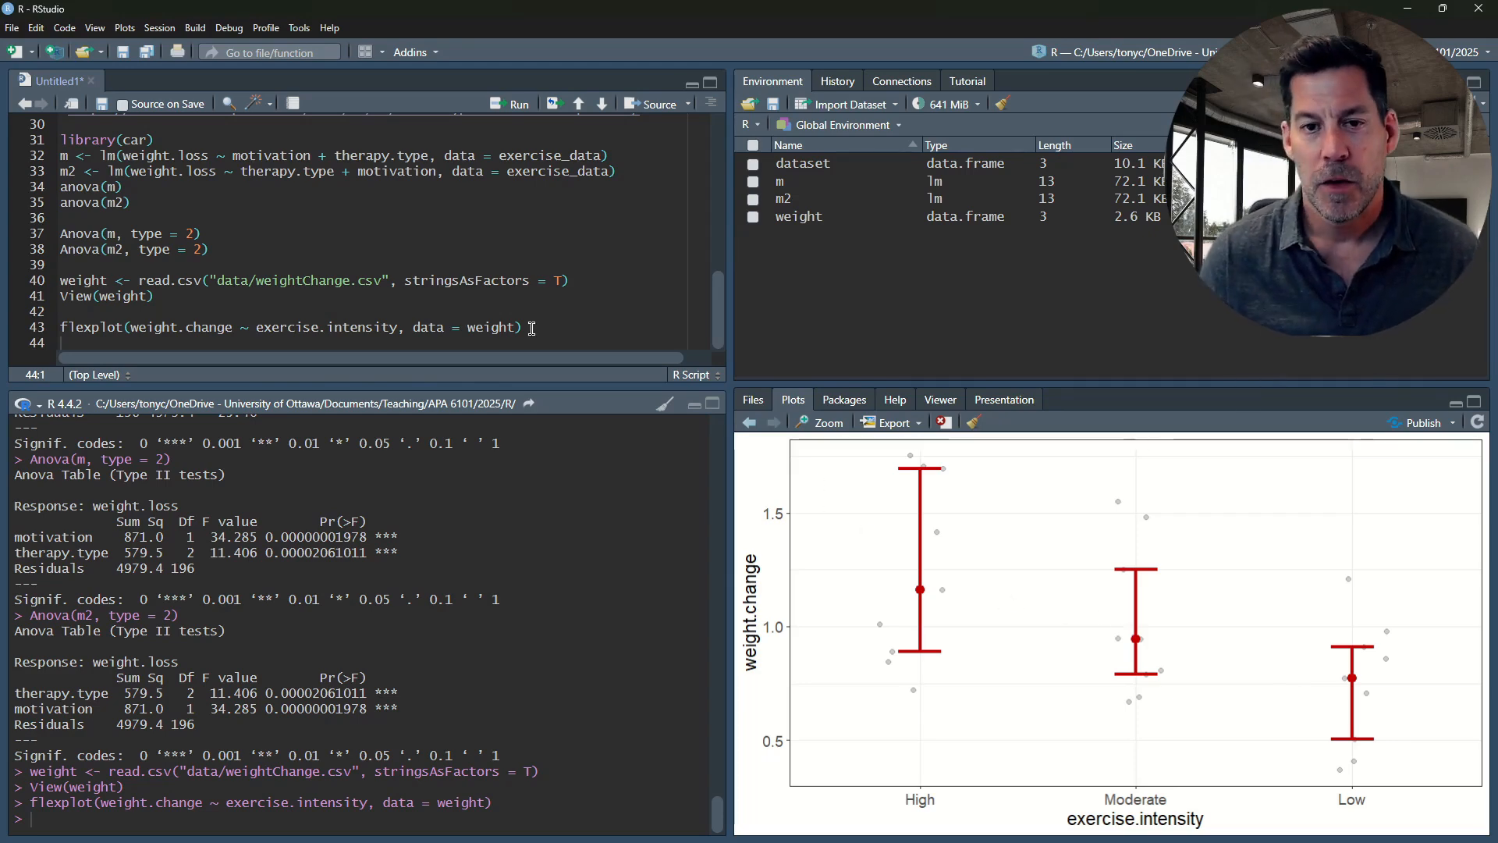
Duplicate the flexplot call from line 43 onto line 44
{"action": "left_click_drag", "start_coordinate": [532, 329], "coordinate": [63, 324]}
{"action": "key", "text": "ctrl+c"}
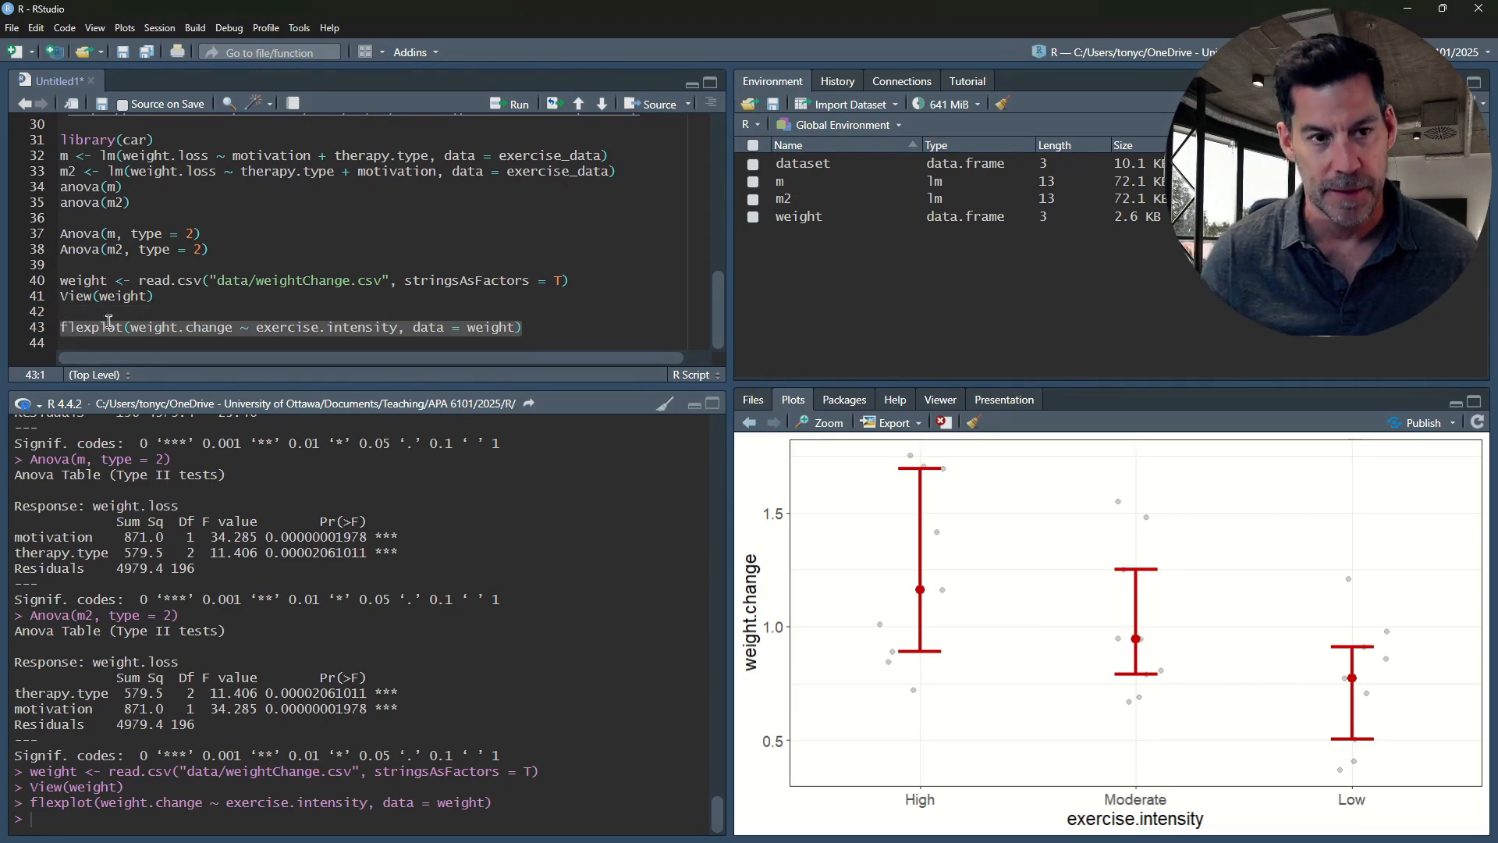
{"action": "left_click", "coordinate": [544, 327]}
{"action": "key", "text": "Return"}
{"action": "key", "text": "ctrl+v"}
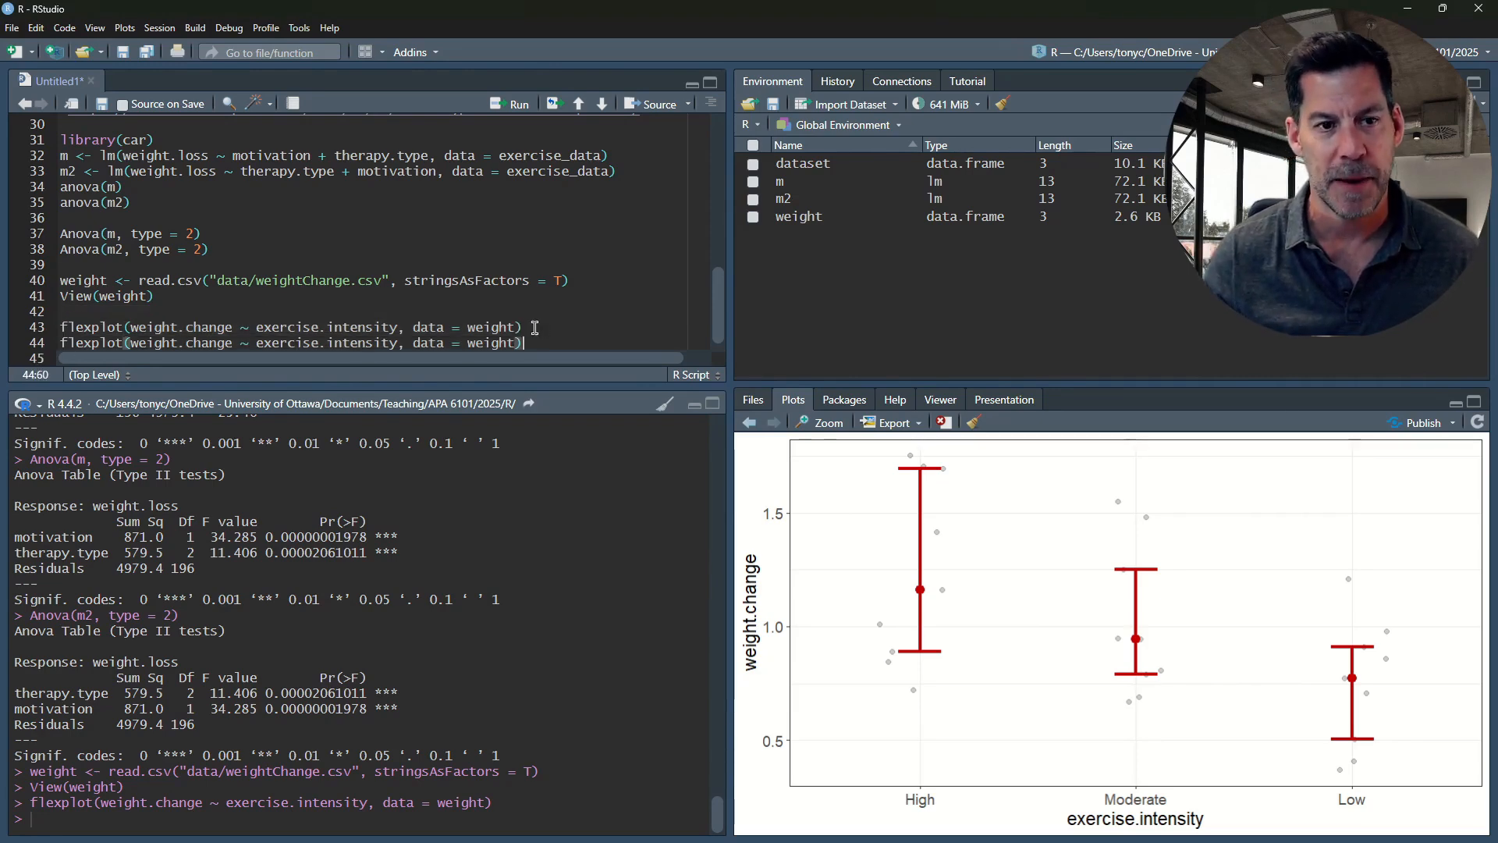
Add | age.group after exercise.intensity in the flexplot formula on line 44 and run the line
{"action": "left_click", "coordinate": [398, 343]}
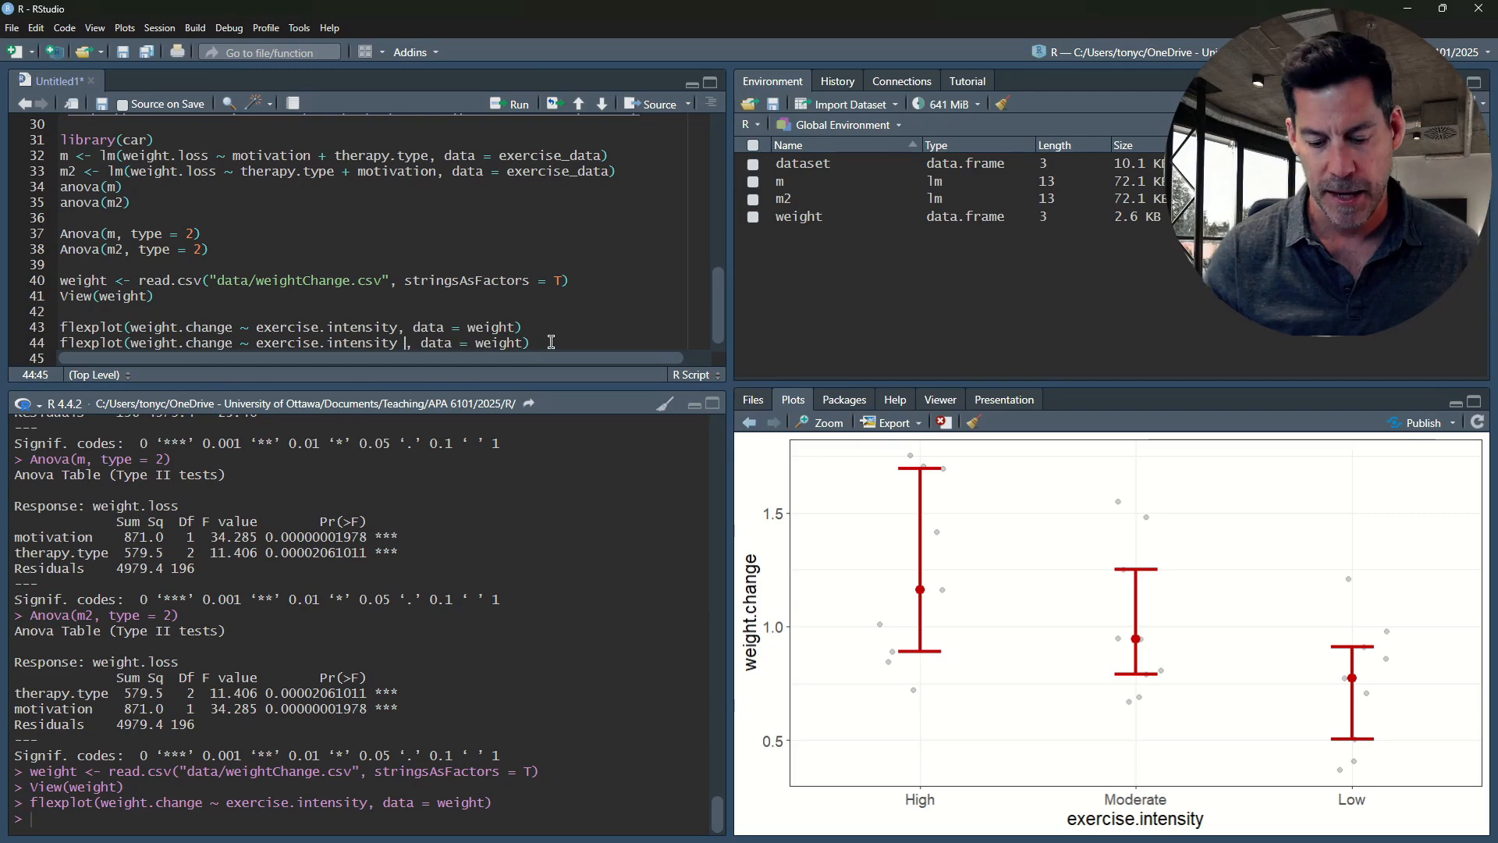
{"action": "type", "text": "| age"}
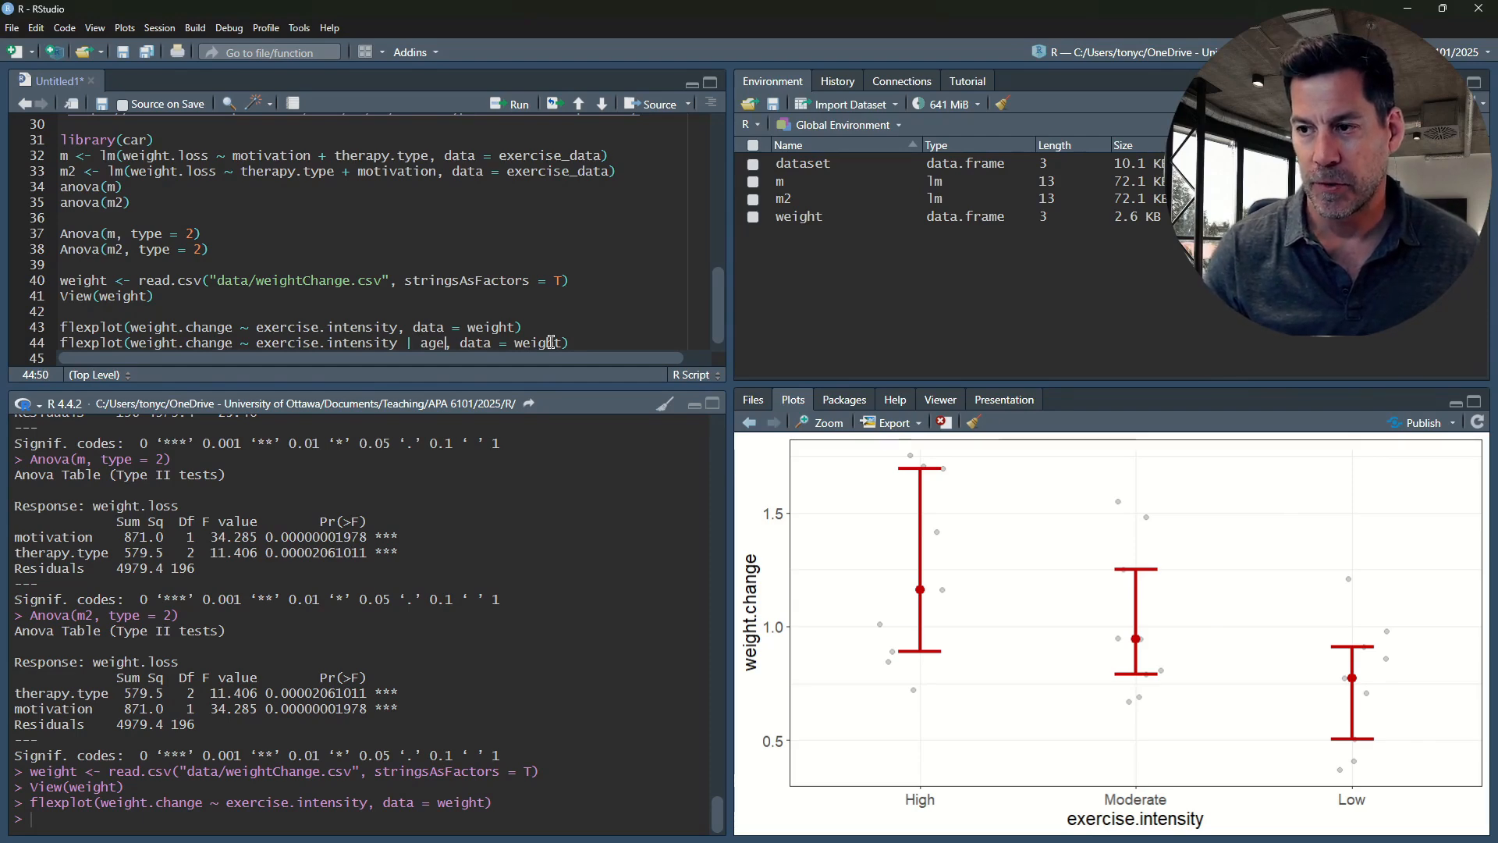
{"action": "type", "text": ".grou"}
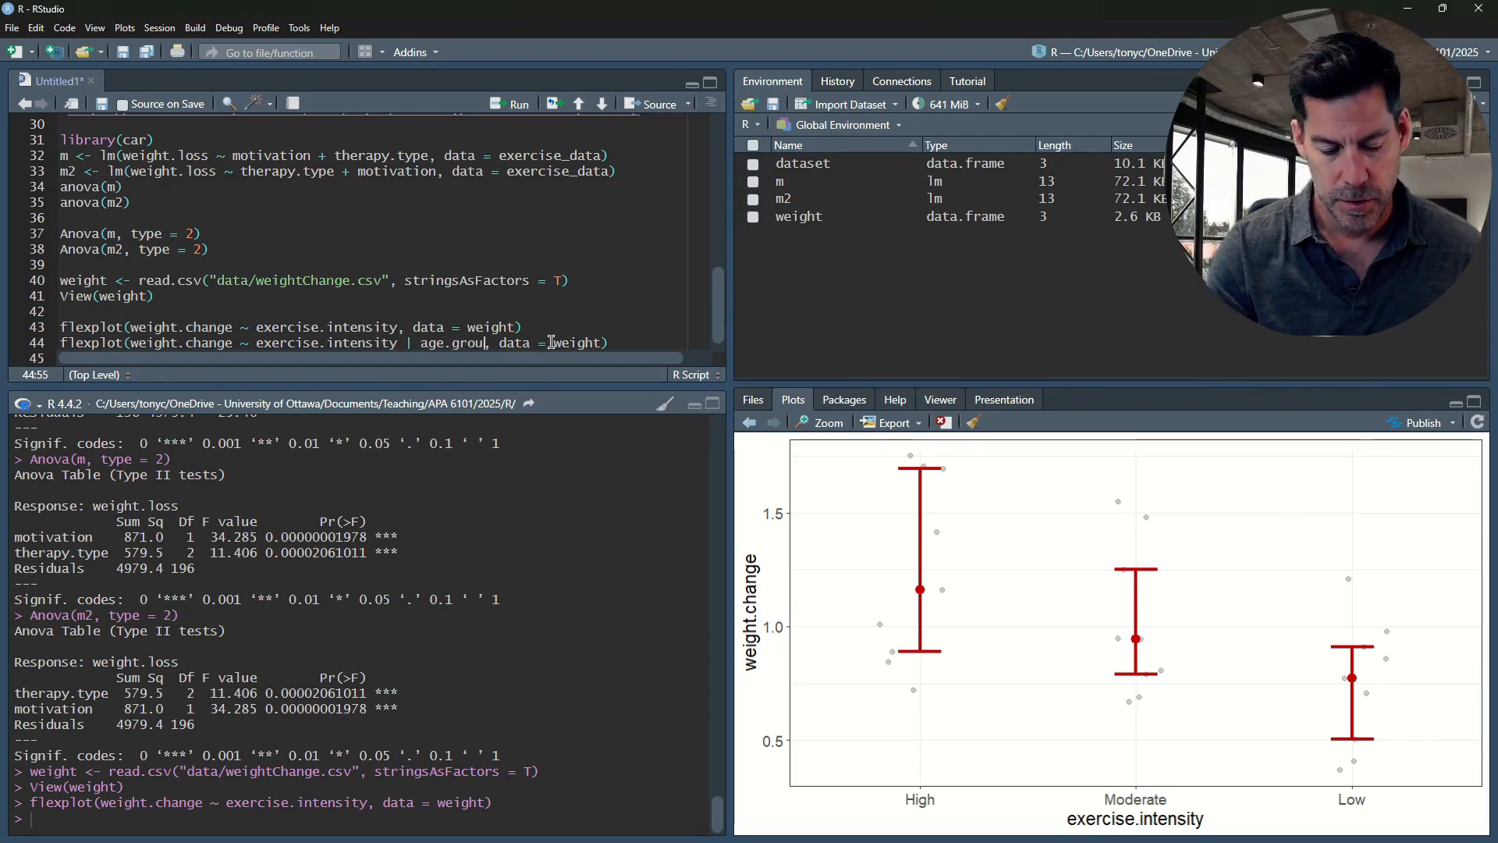
{"action": "type", "text": "p"}
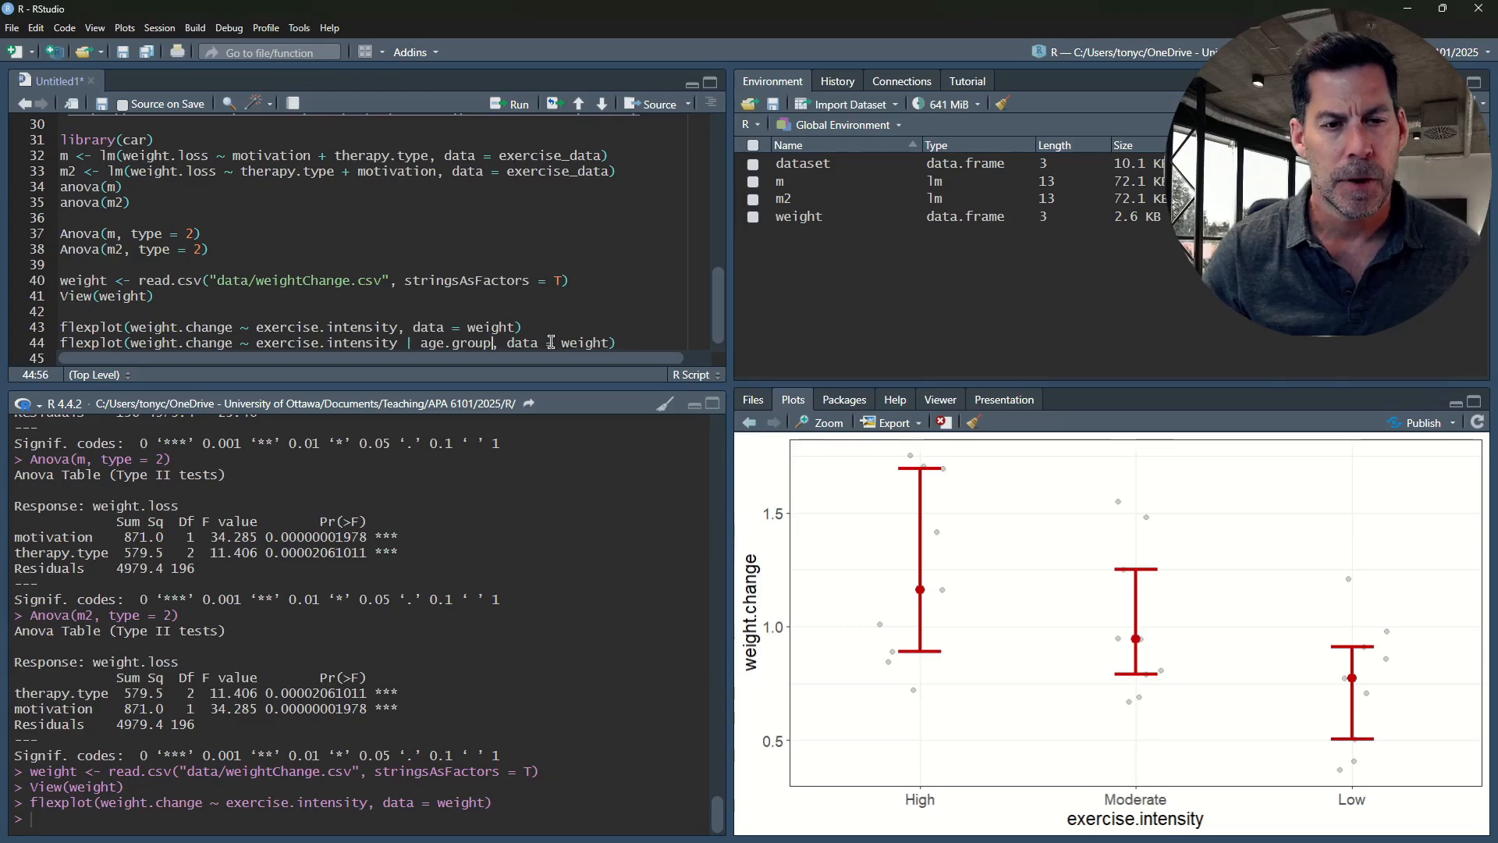
{"action": "key", "text": "ctrl+Return"}
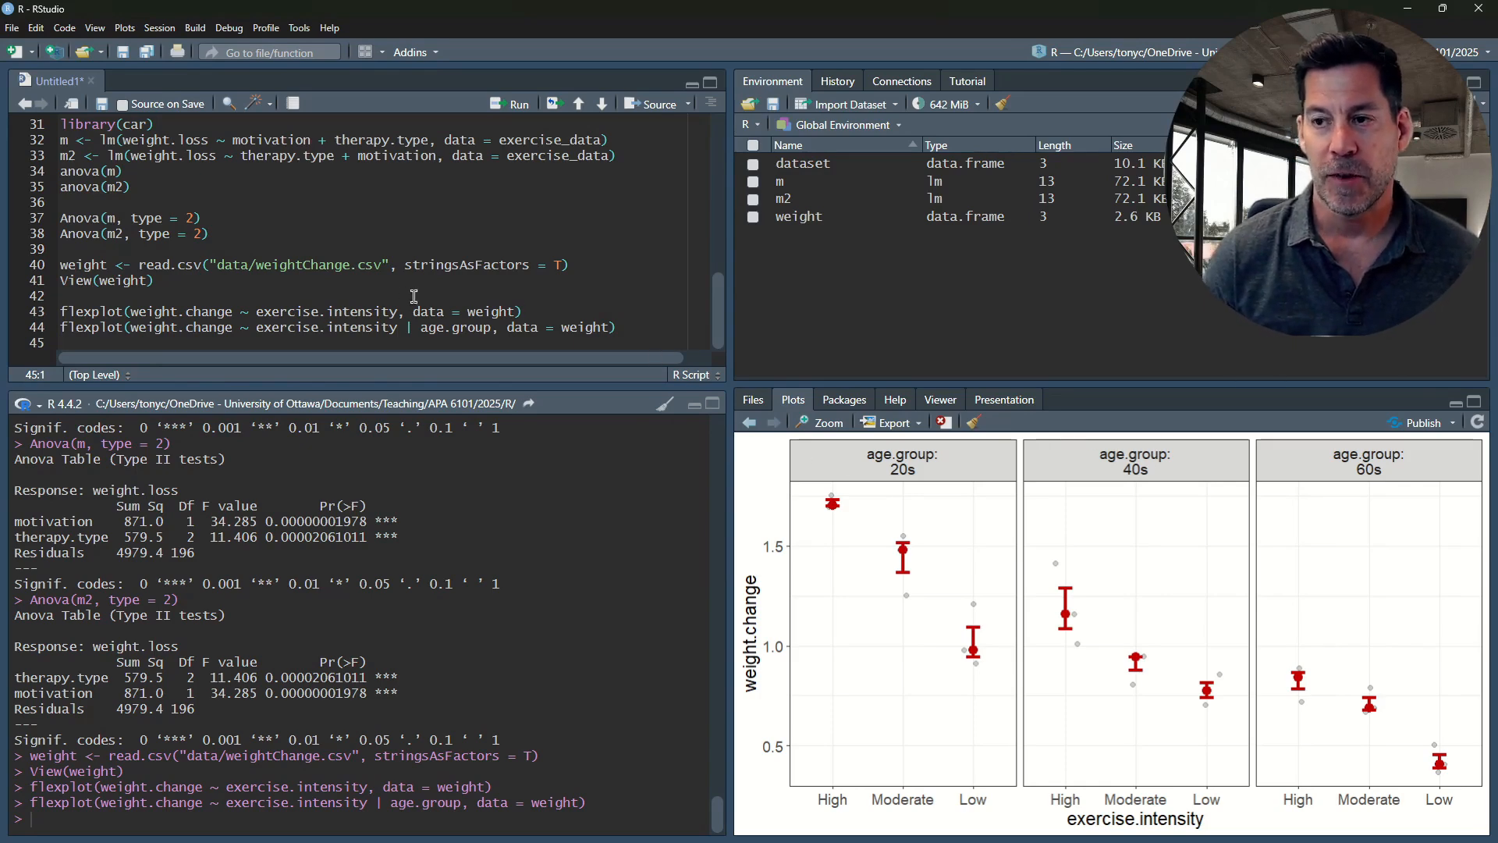
Start the model m <- lm(weight.change ~ age.group + ex) on line 46, leaving line 45 blank
{"action": "key", "text": "Return"}
{"action": "key", "text": "Return"}
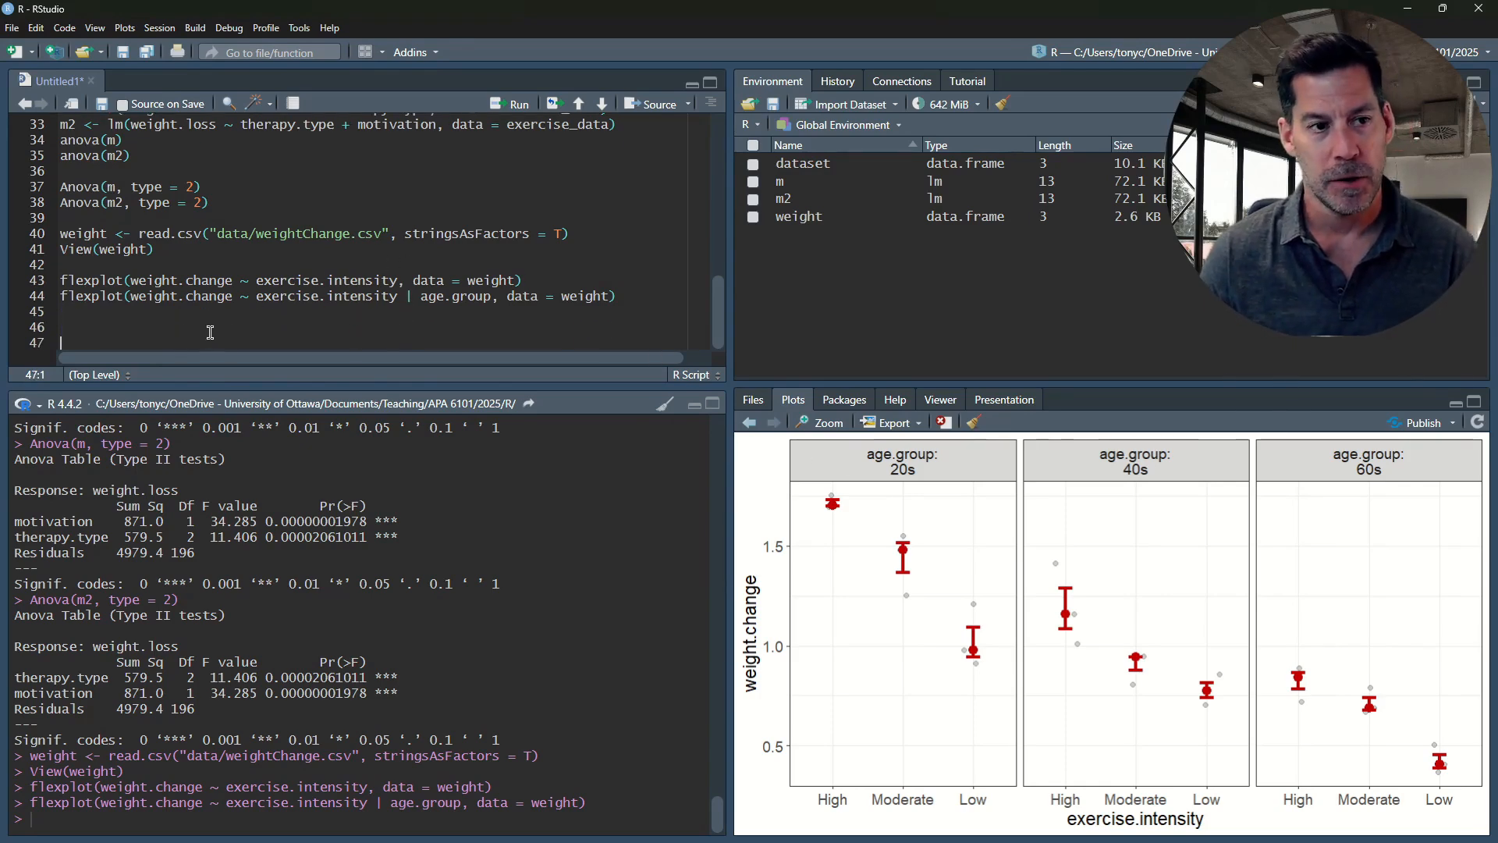
{"action": "left_click", "coordinate": [161, 334]}
{"action": "type", "text": "m "}
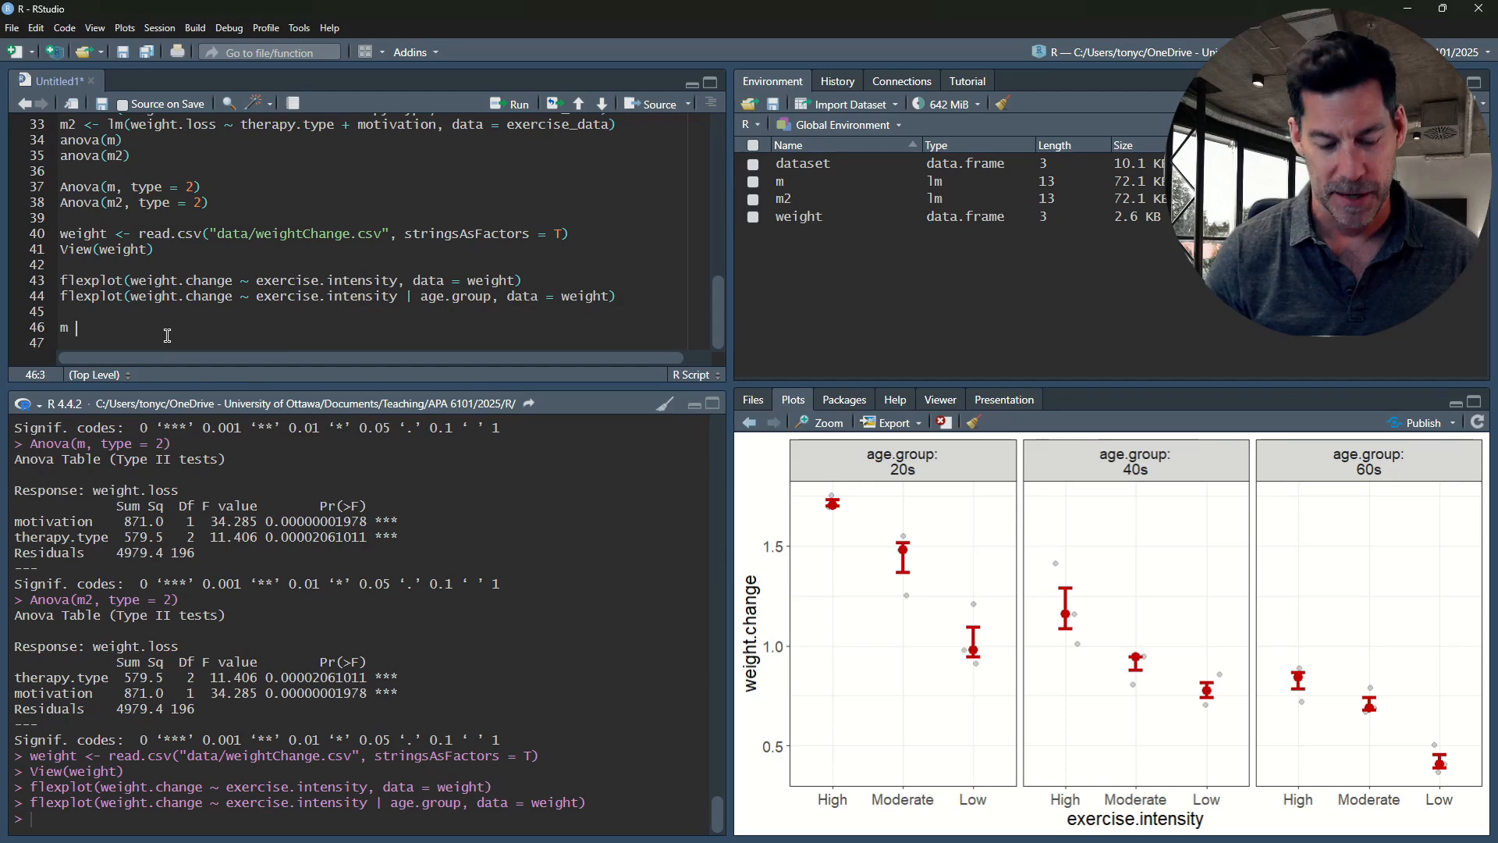
{"action": "type", "text": "<-"}
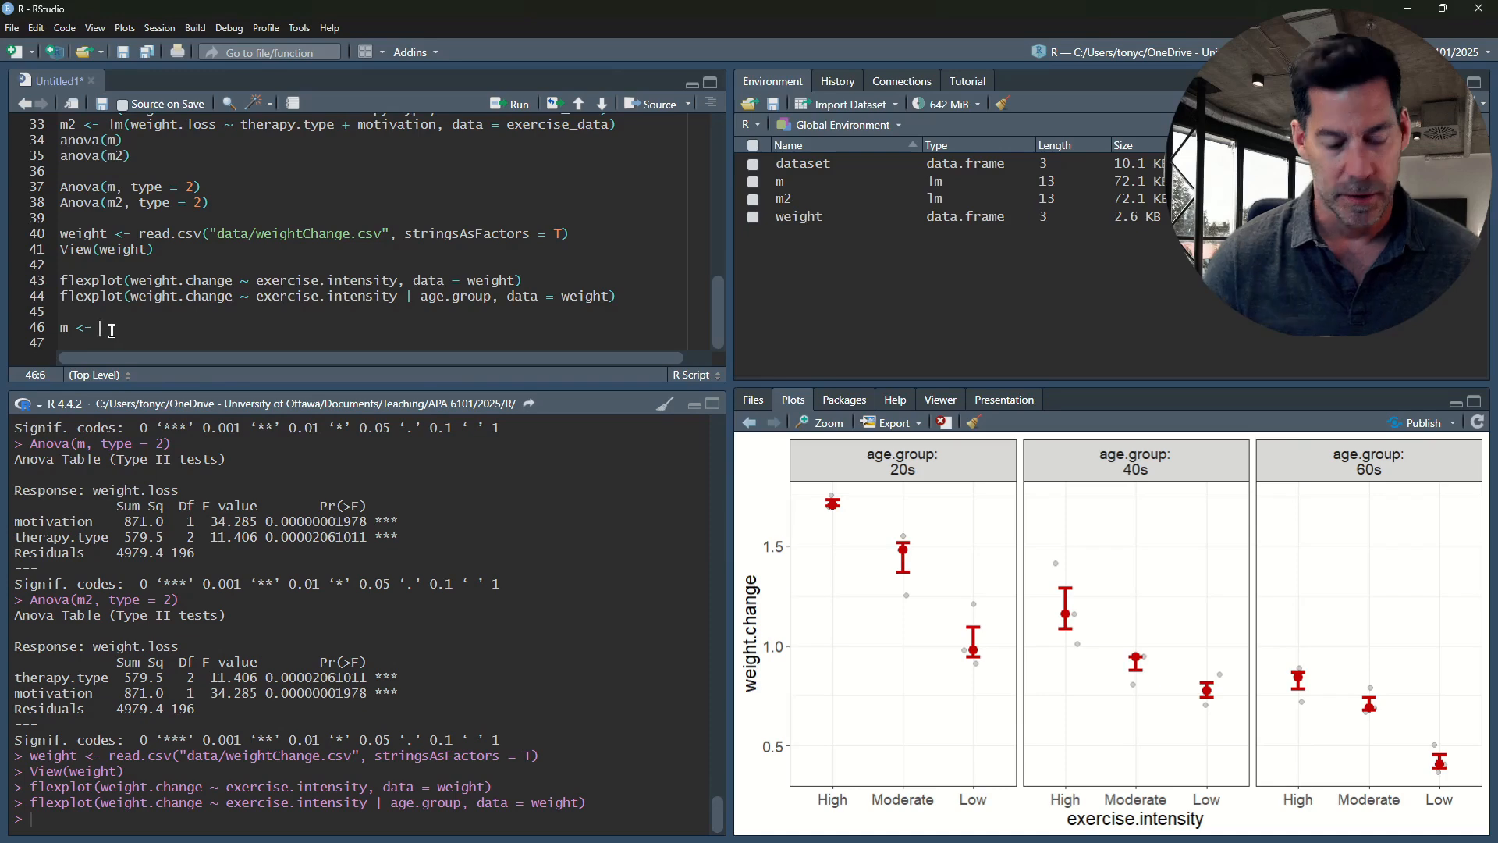
{"action": "type", "text": "lm(w"}
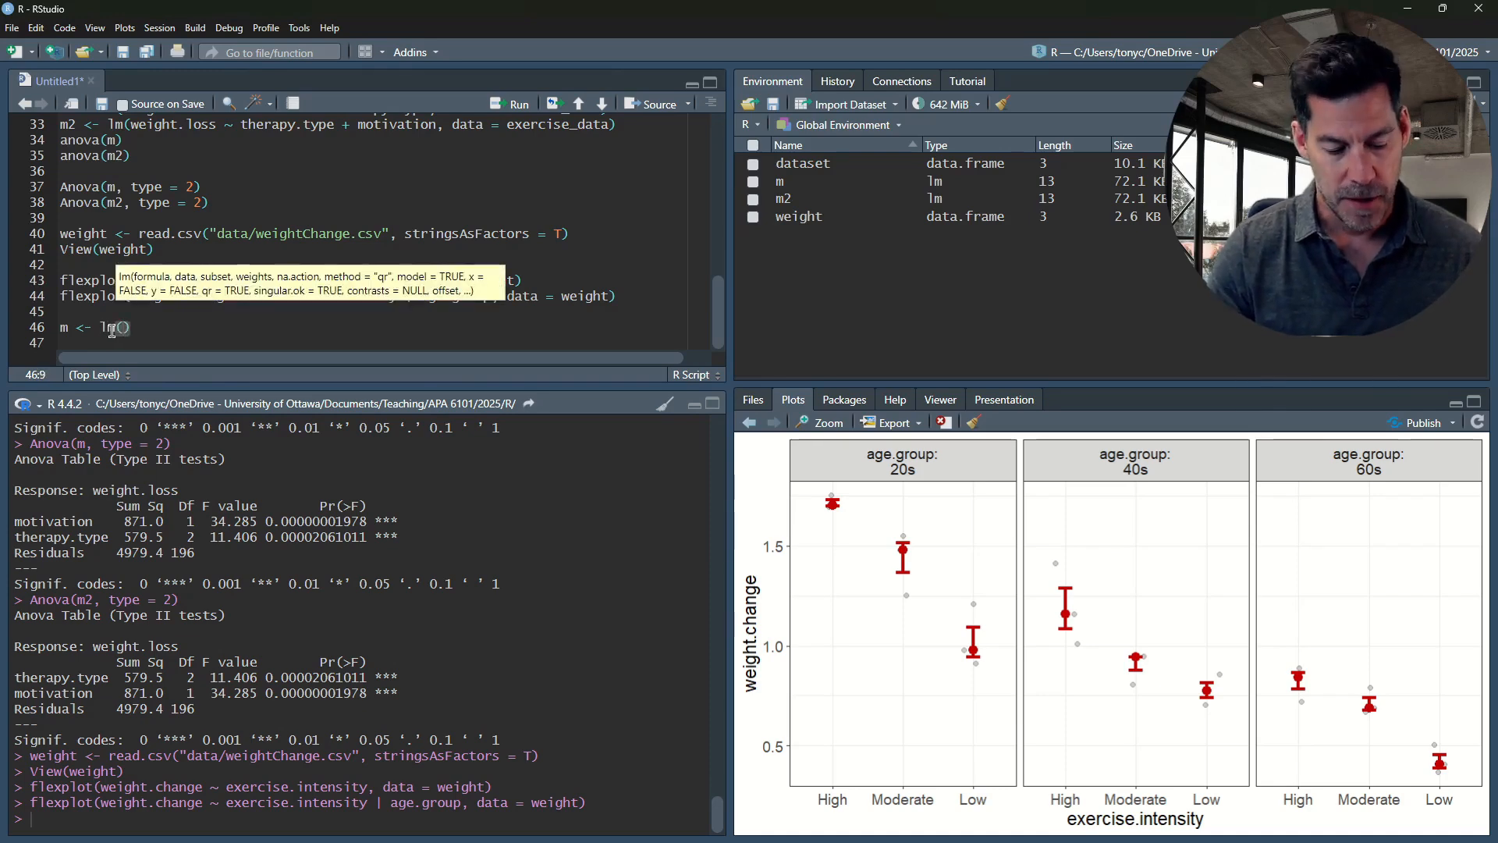
{"action": "type", "text": "eight"}
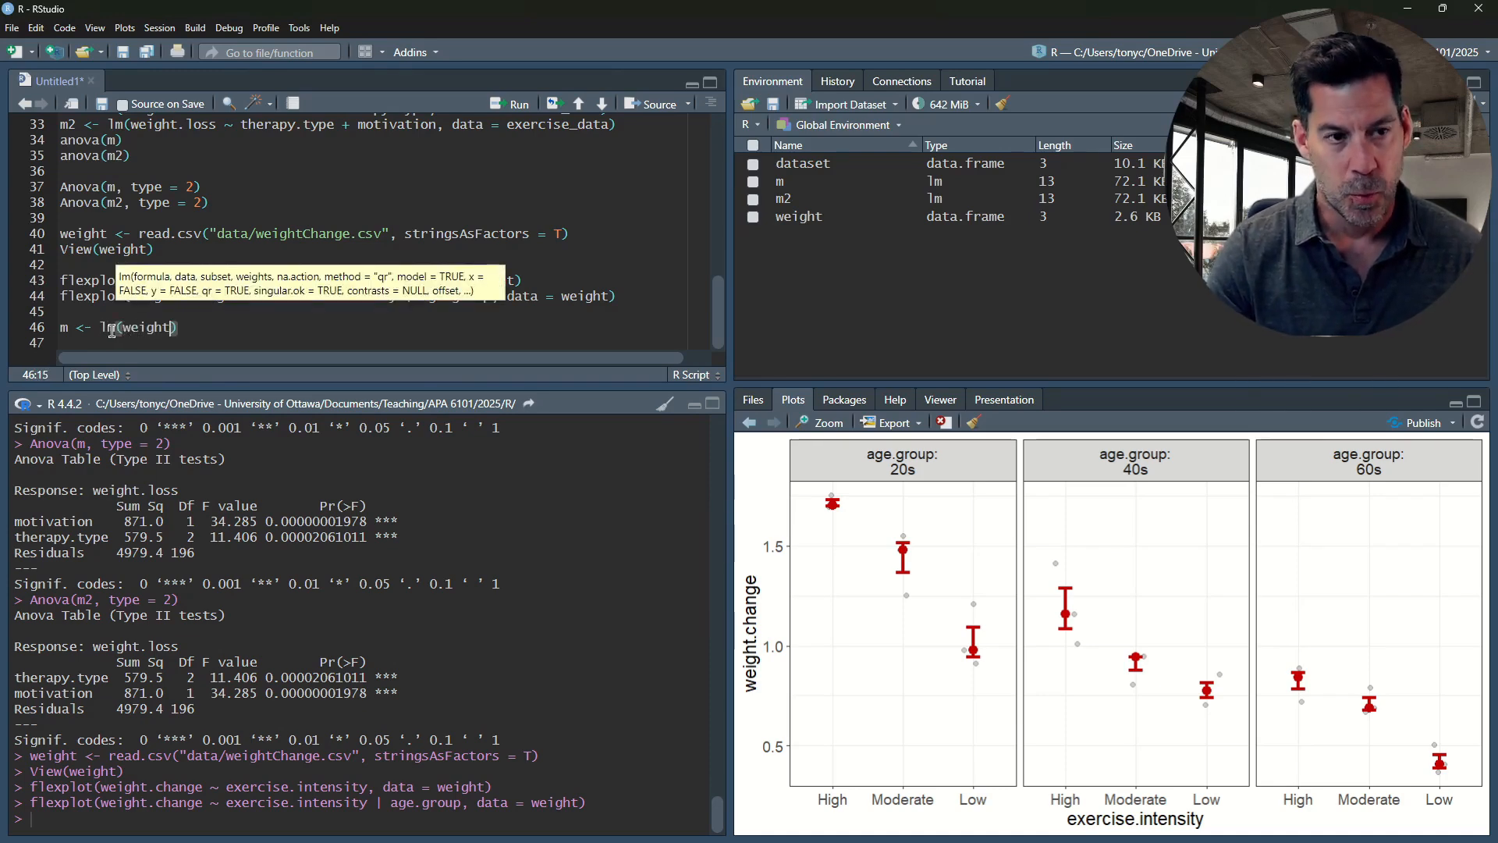
{"action": "type", "text": ".change ~"}
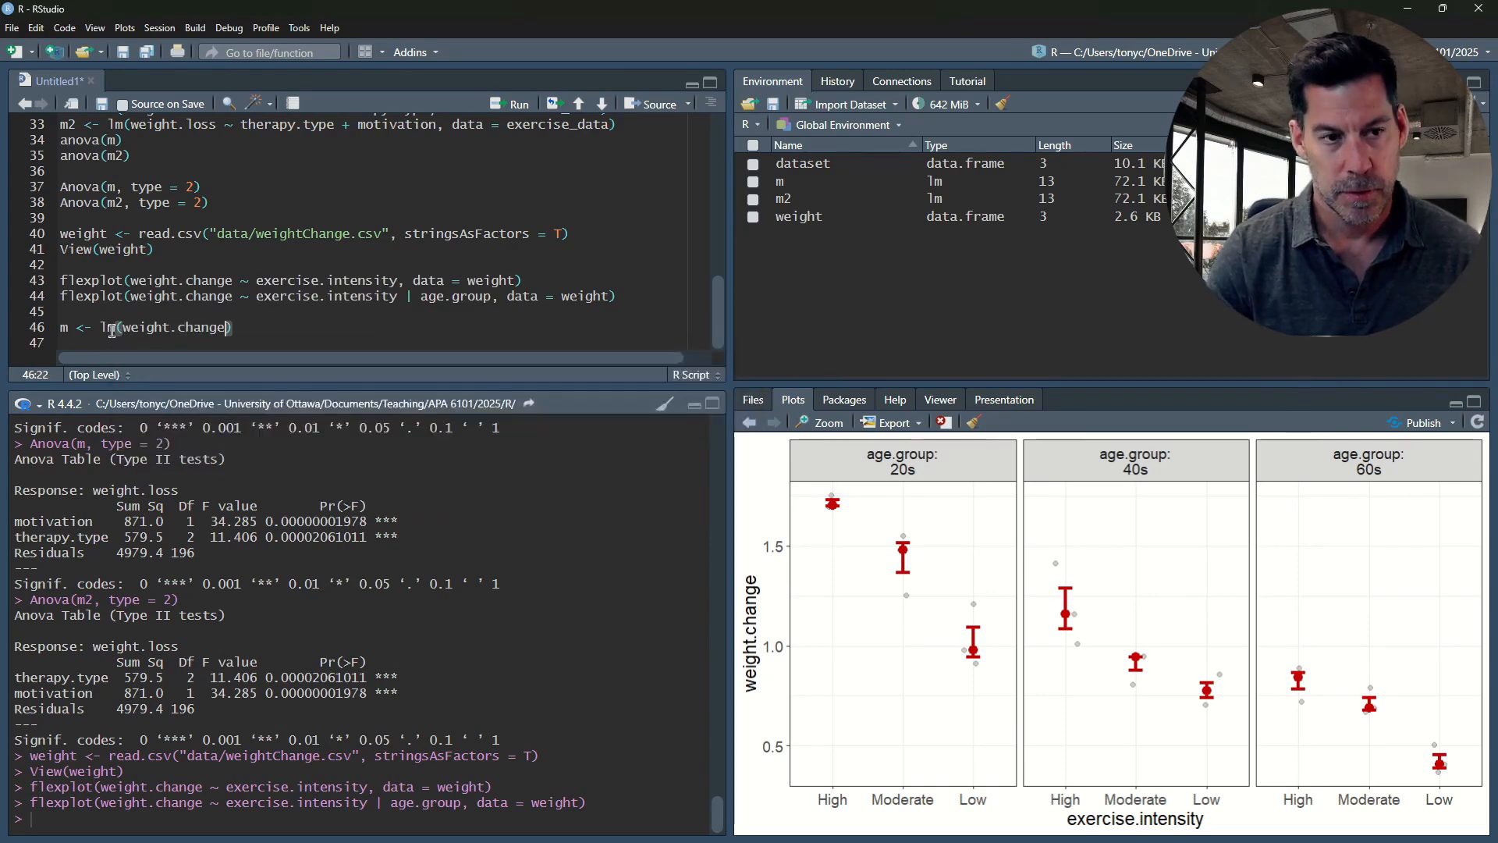
{"action": "type", "text": " age"}
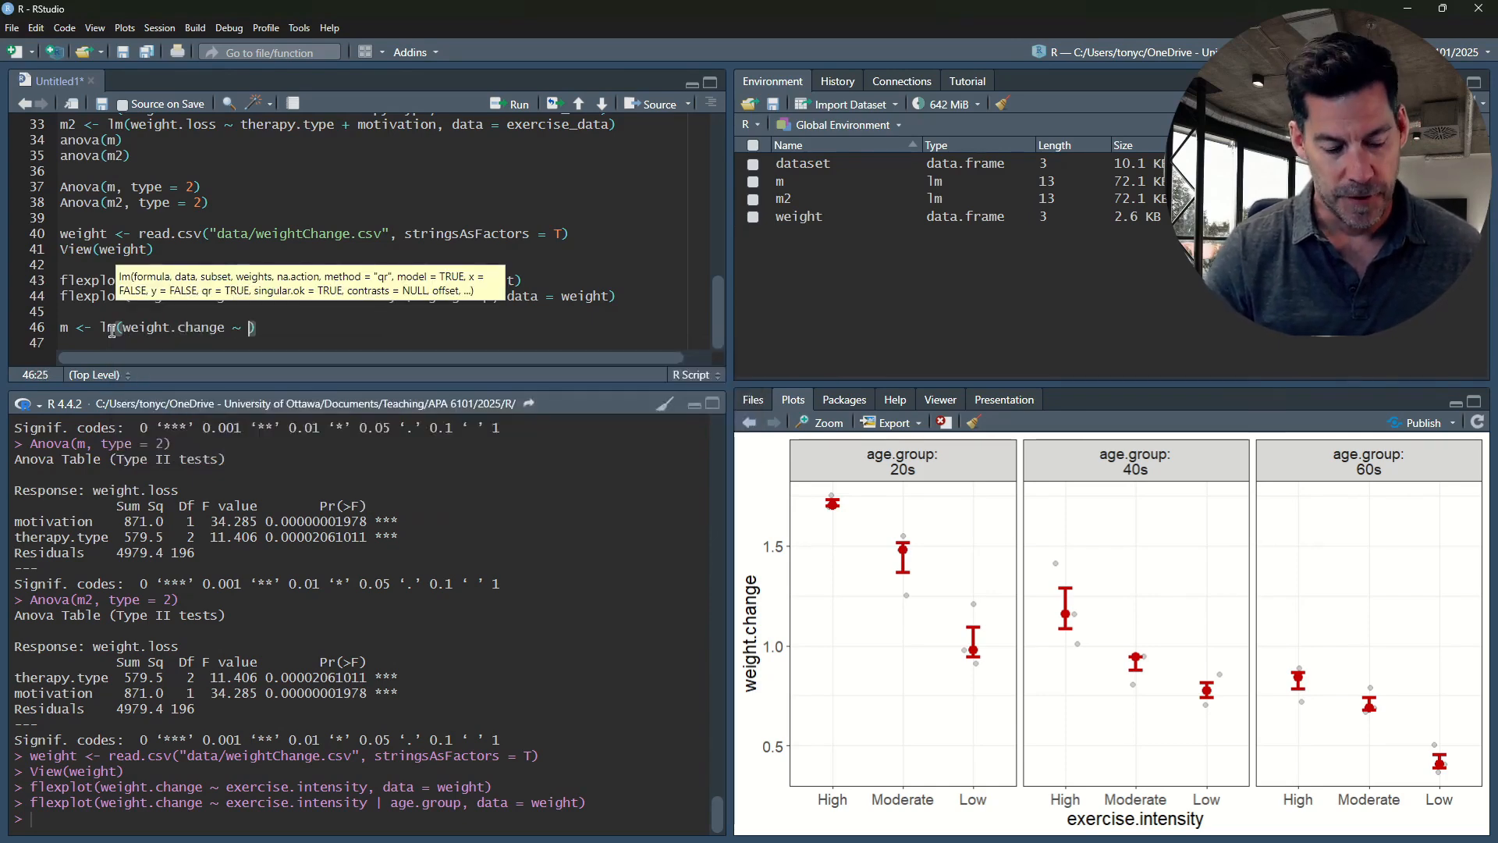
{"action": "type", "text": "group "}
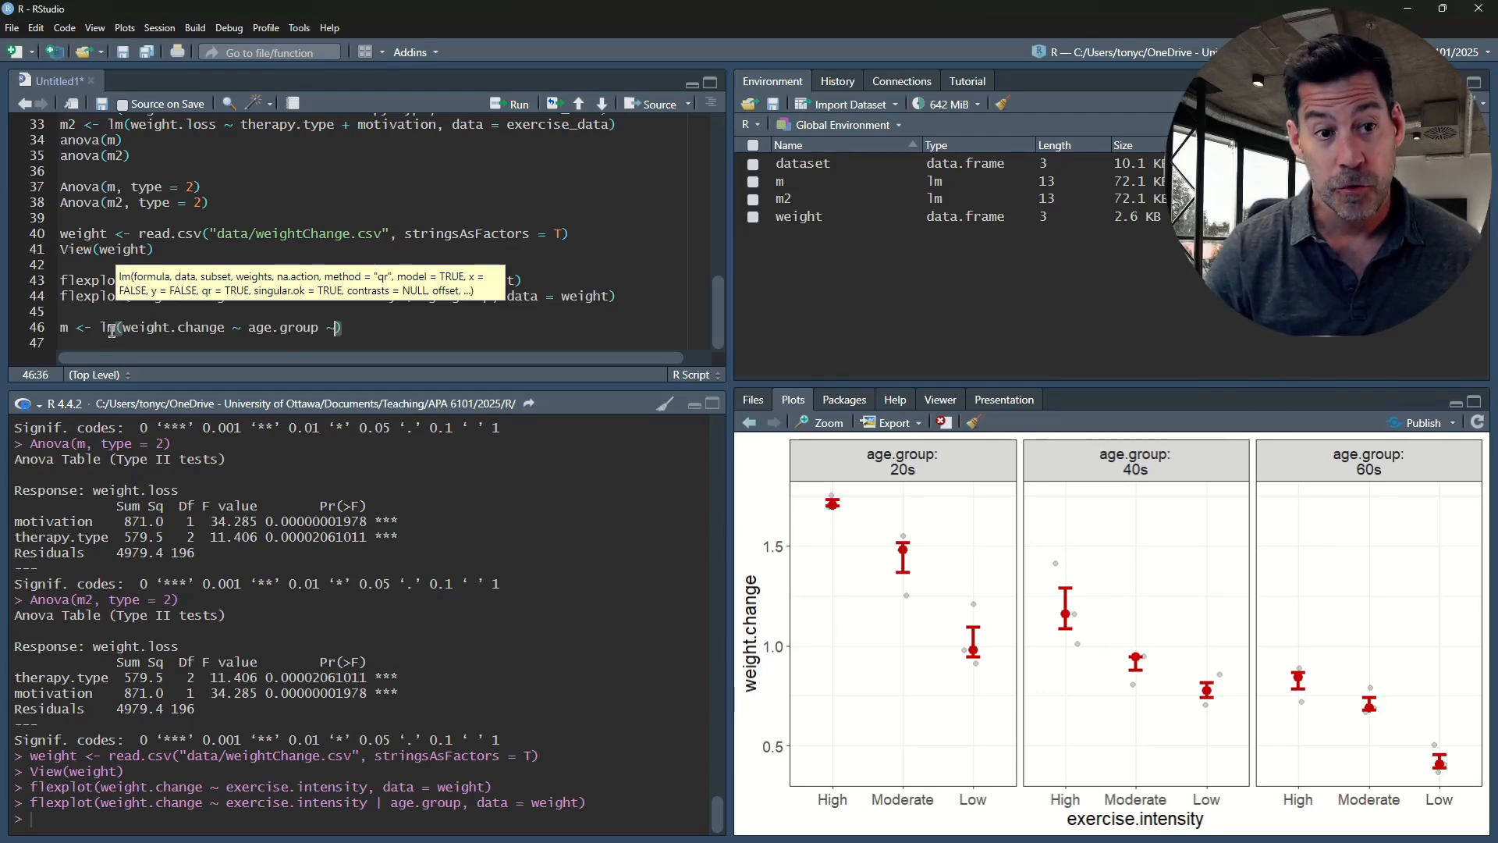
{"action": "type", "text": "+ "}
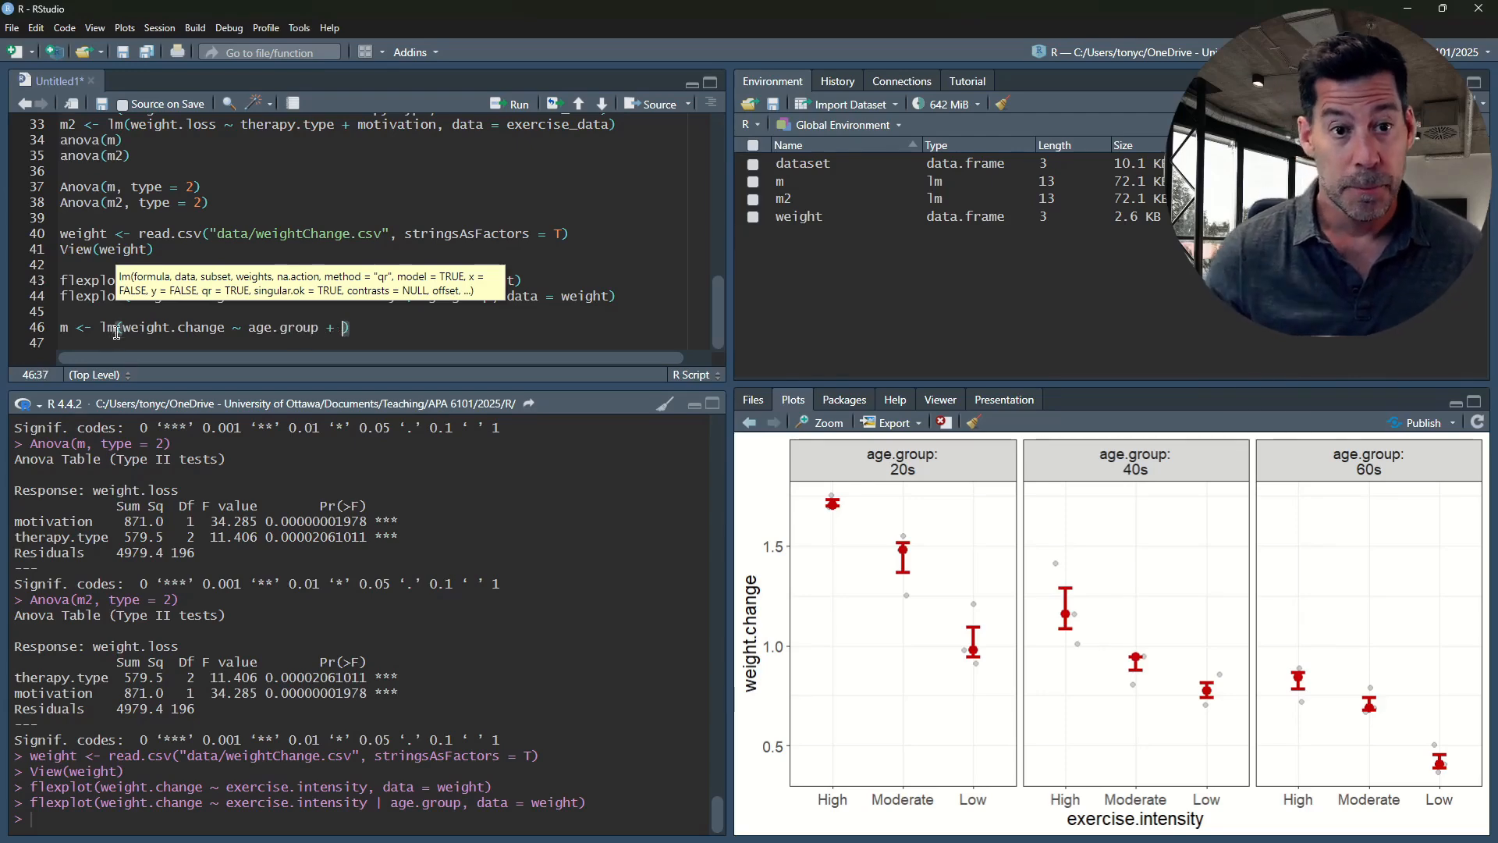
{"action": "type", "text": "ex"}
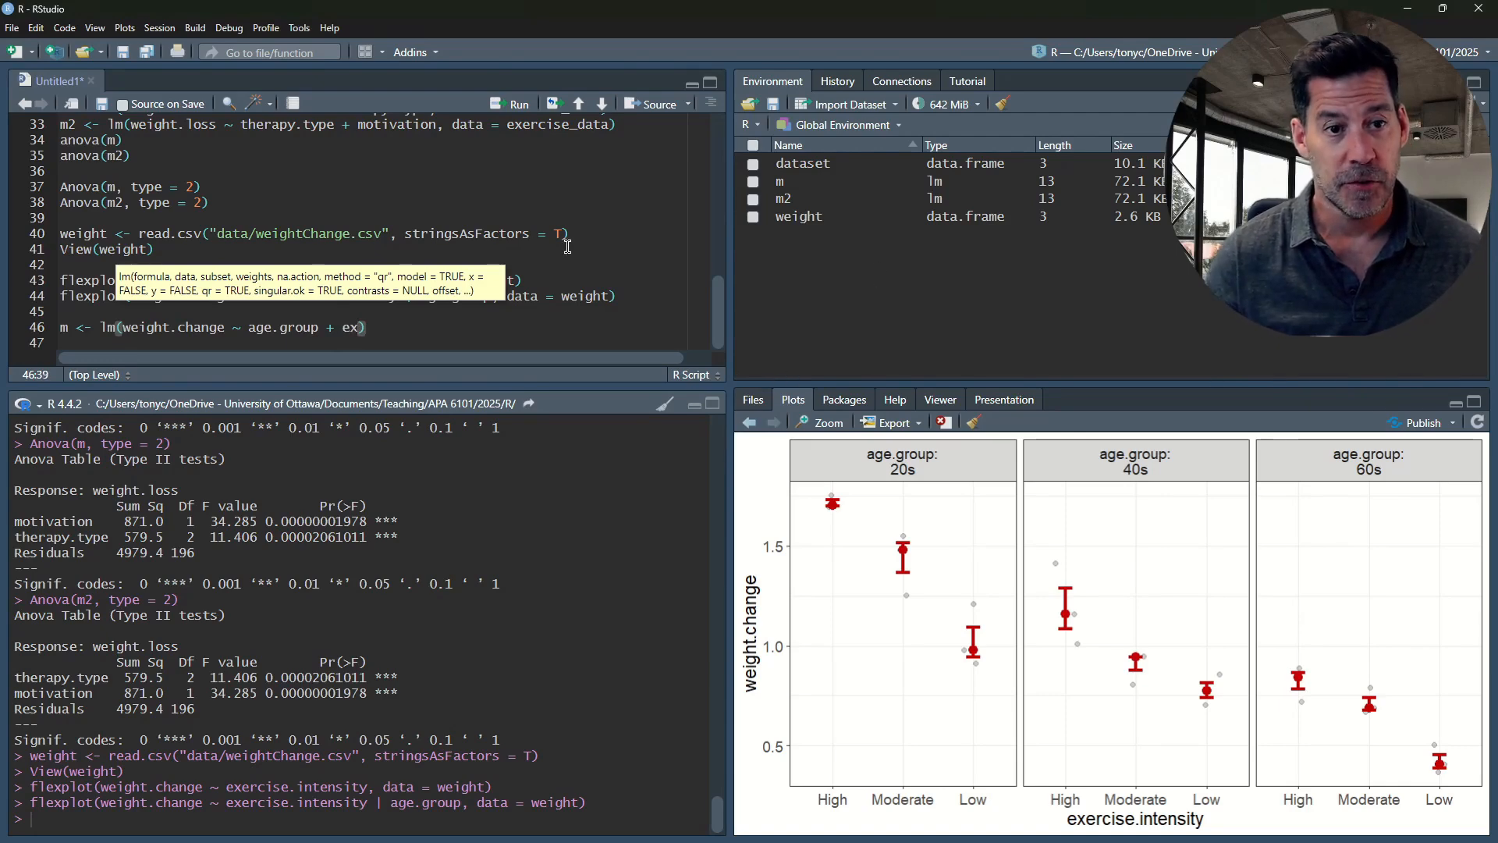
{"action": "left_click", "coordinate": [536, 249]}
{"action": "type", "text": "er"}
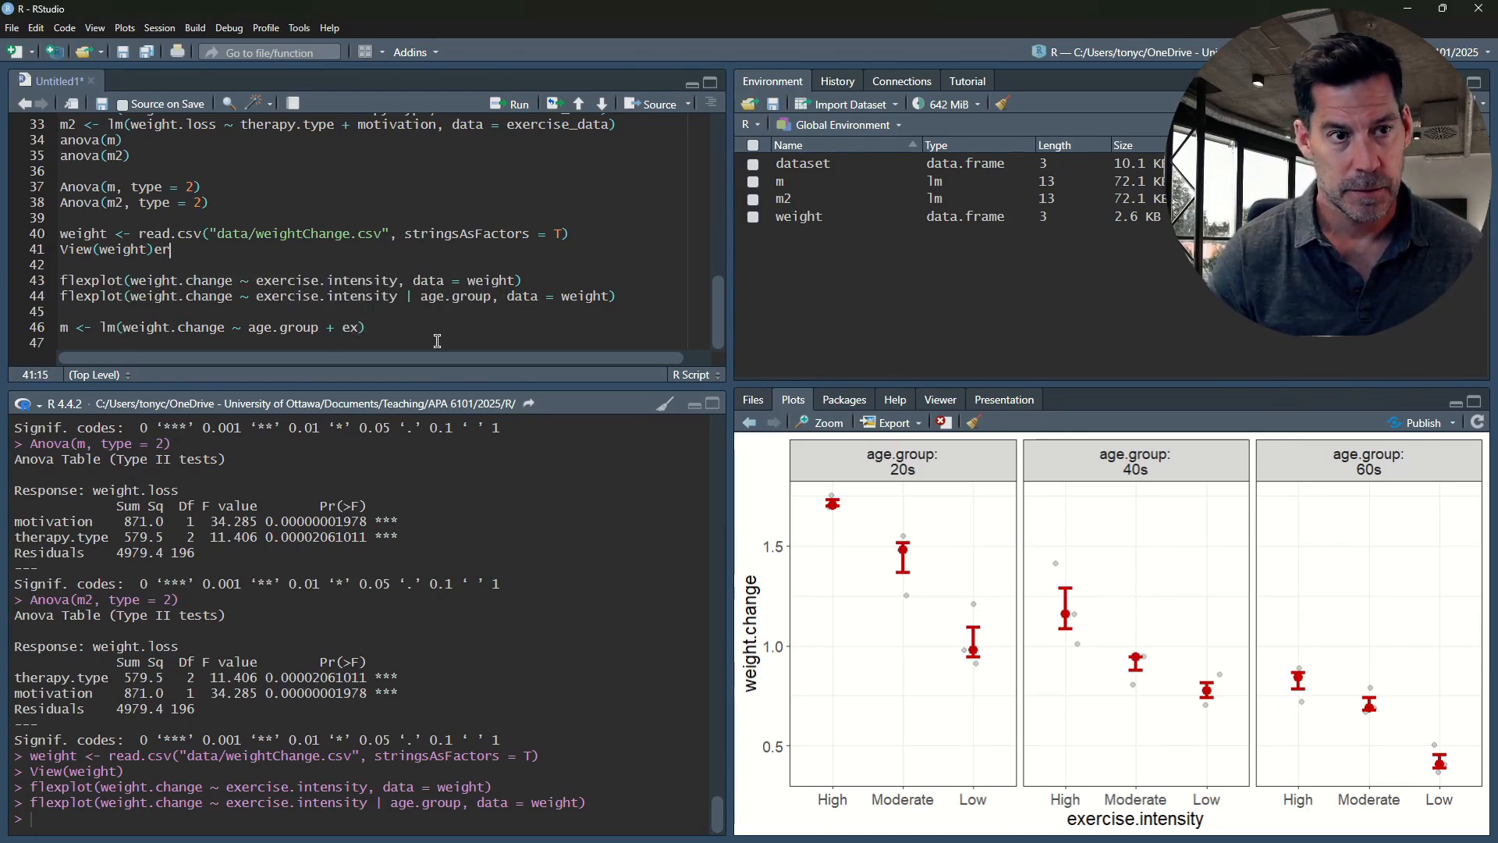
{"action": "key", "text": "BackSpace"}
{"action": "key", "text": "BackSpace"}
Complete the second predictor on line 46 as exercise.intensity, add the argument datt = weight, and run the line
{"action": "left_click", "coordinate": [367, 321]}
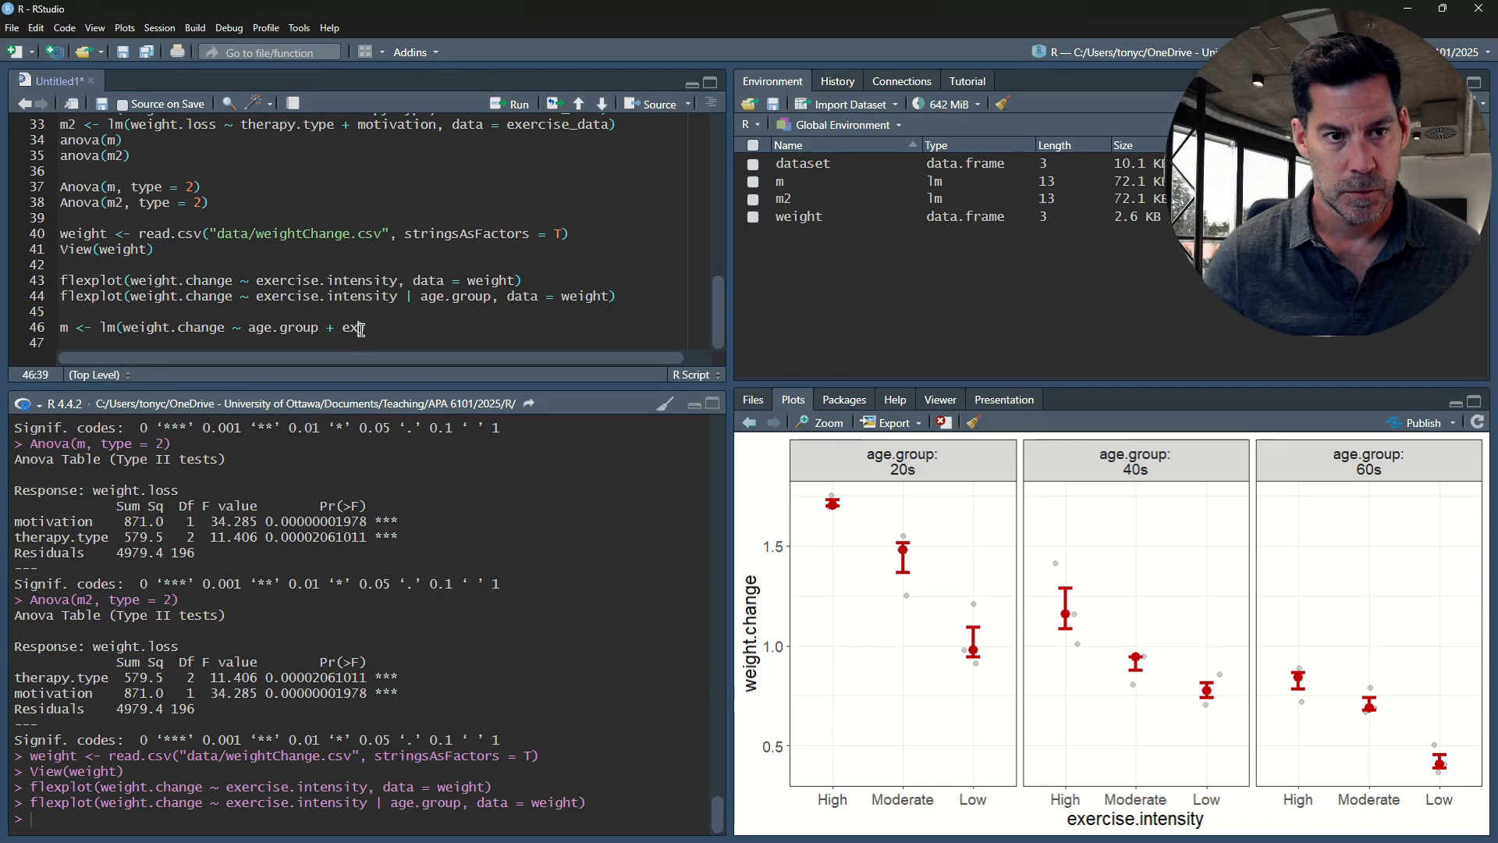
{"action": "type", "text": "ercise."}
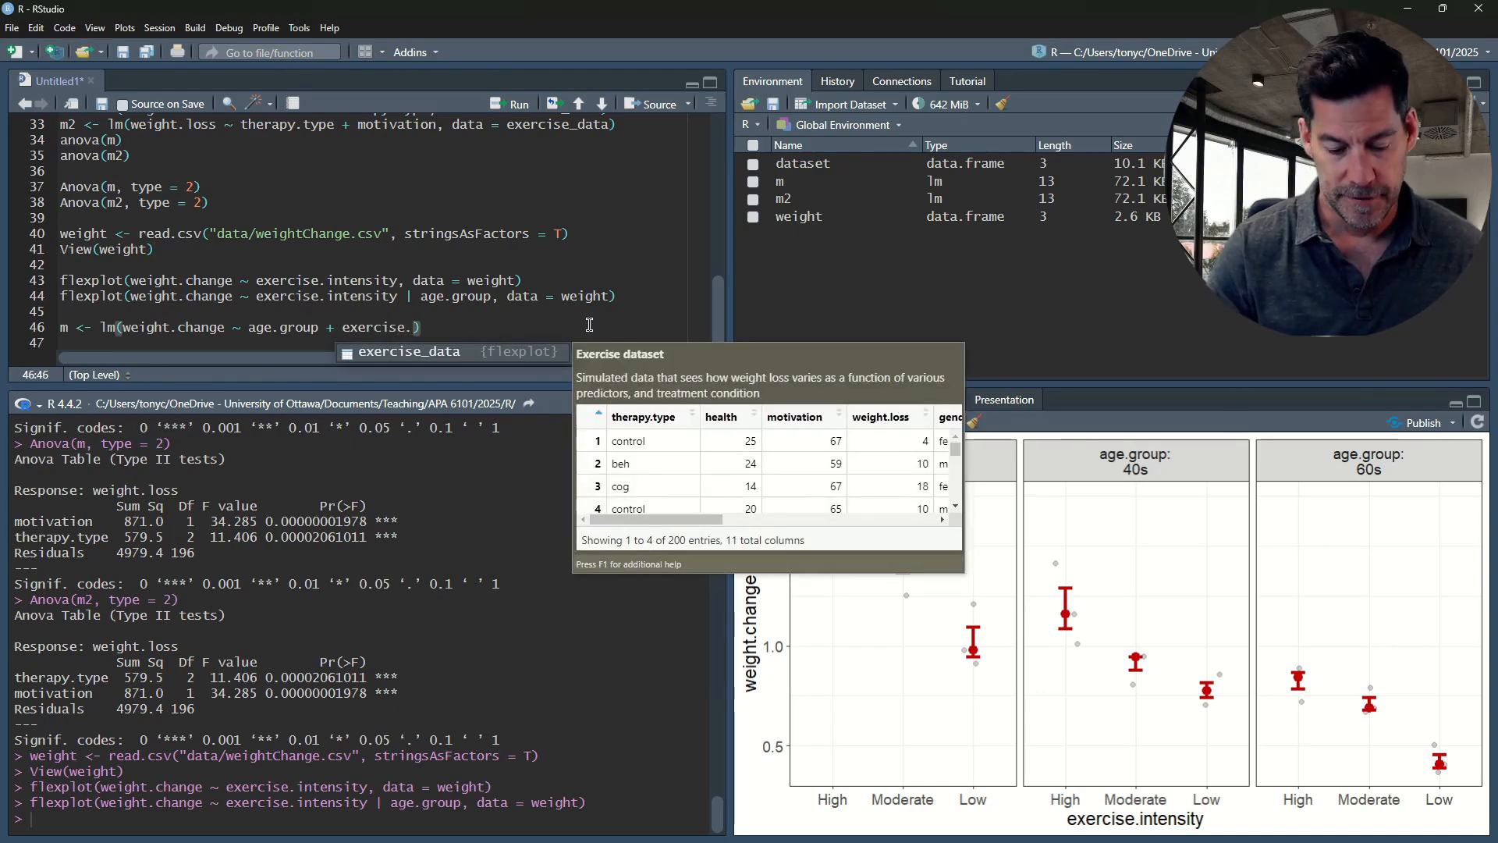
{"action": "type", "text": "inte"}
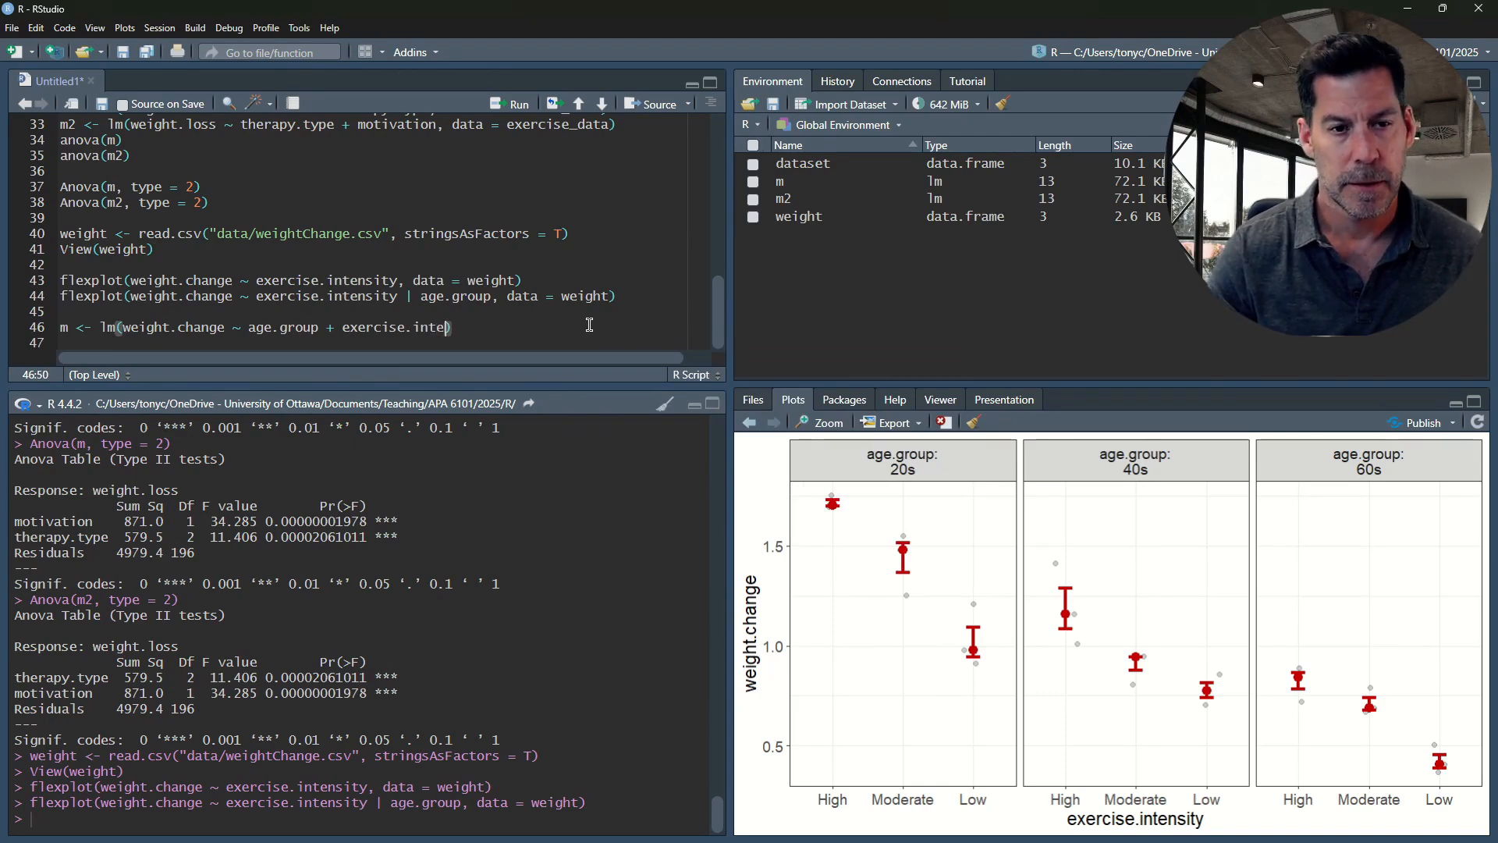
{"action": "type", "text": "n"}
{"action": "type", "text": "sity"}
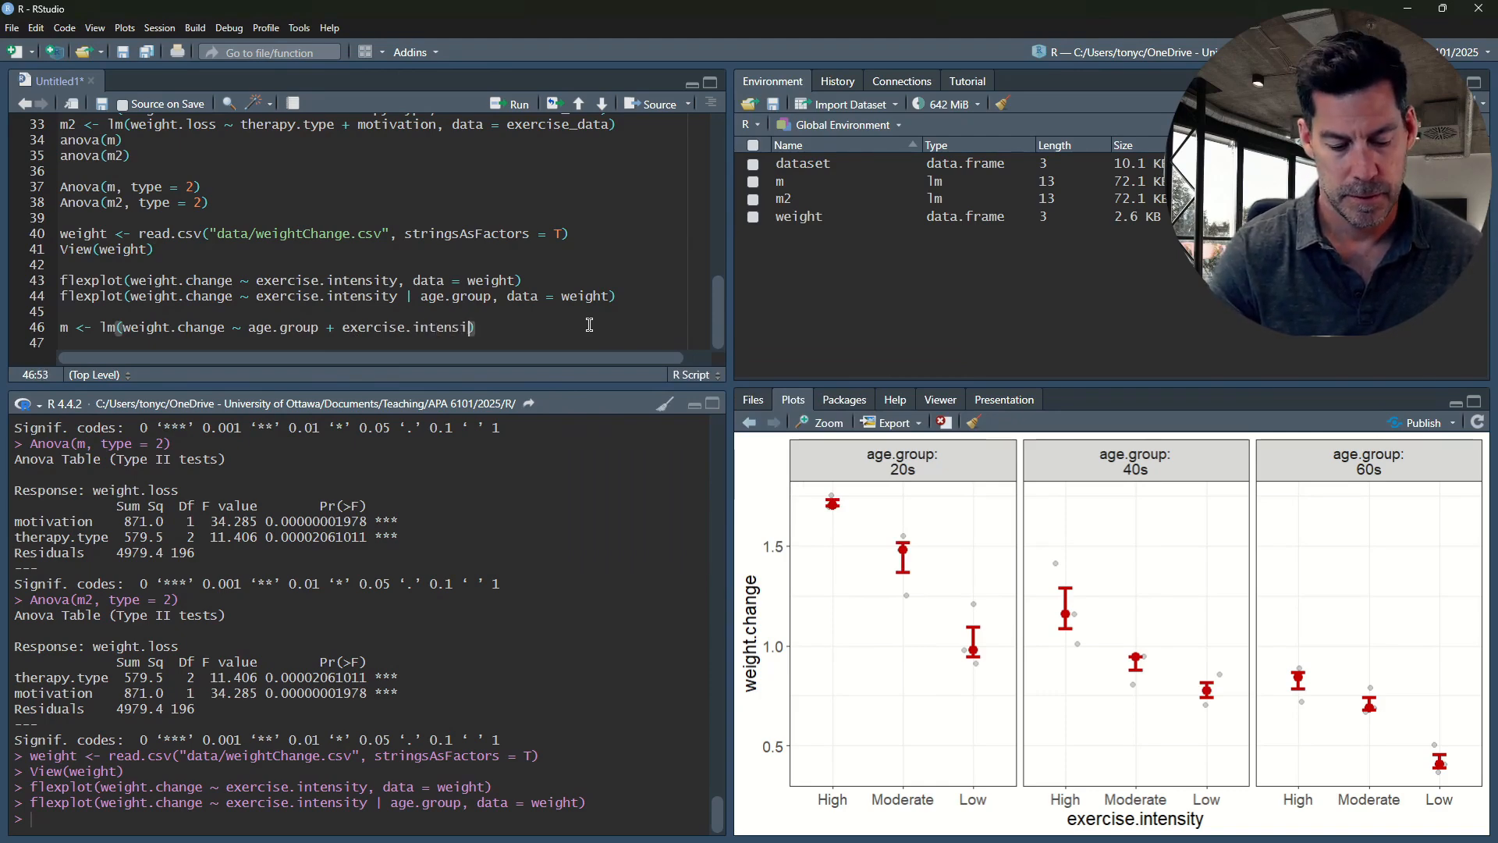
{"action": "type", "text": ", da"}
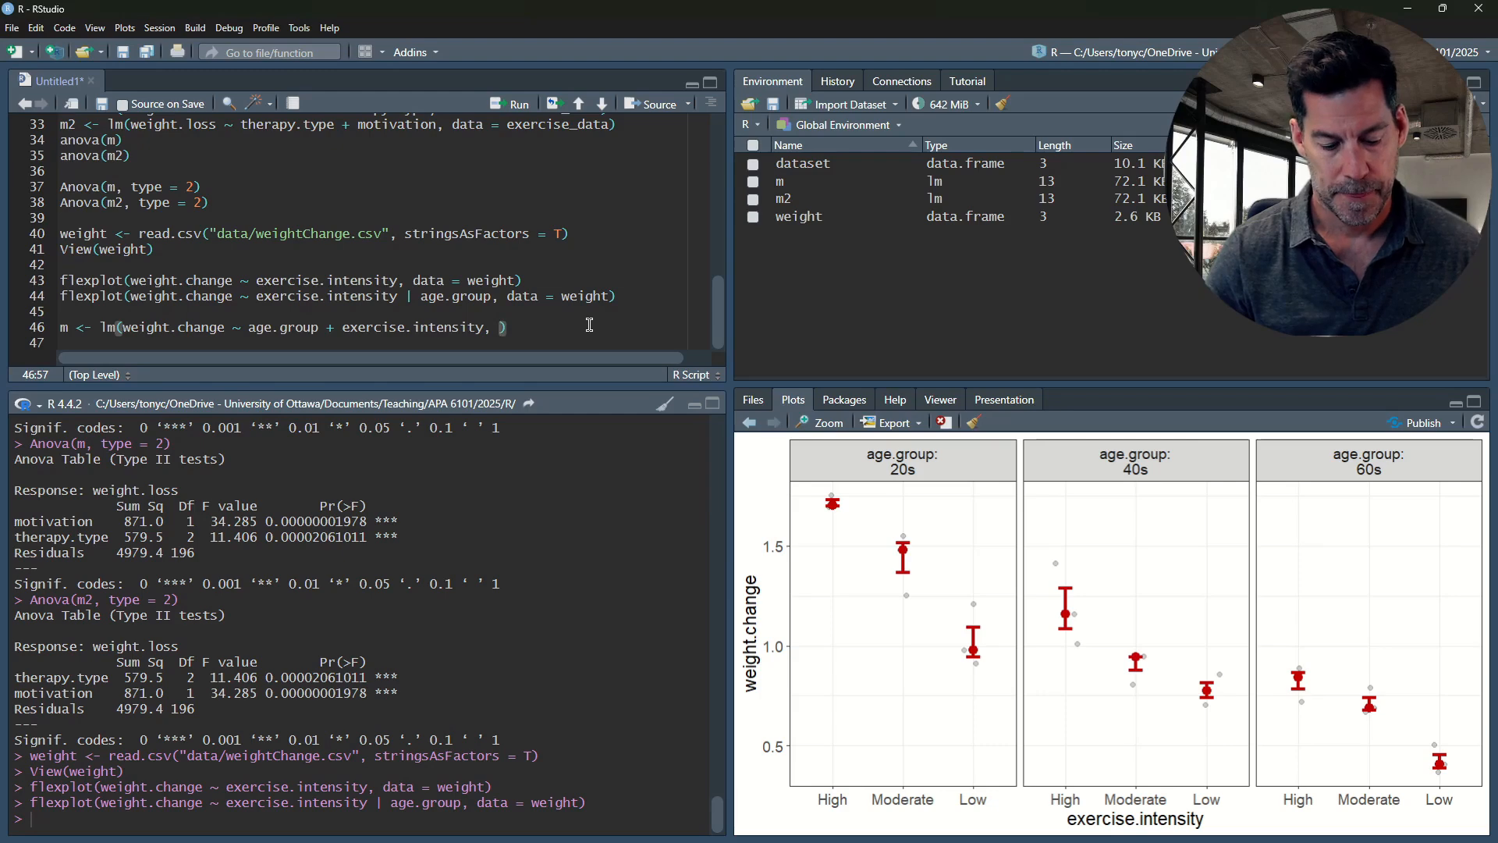
{"action": "type", "text": "t"}
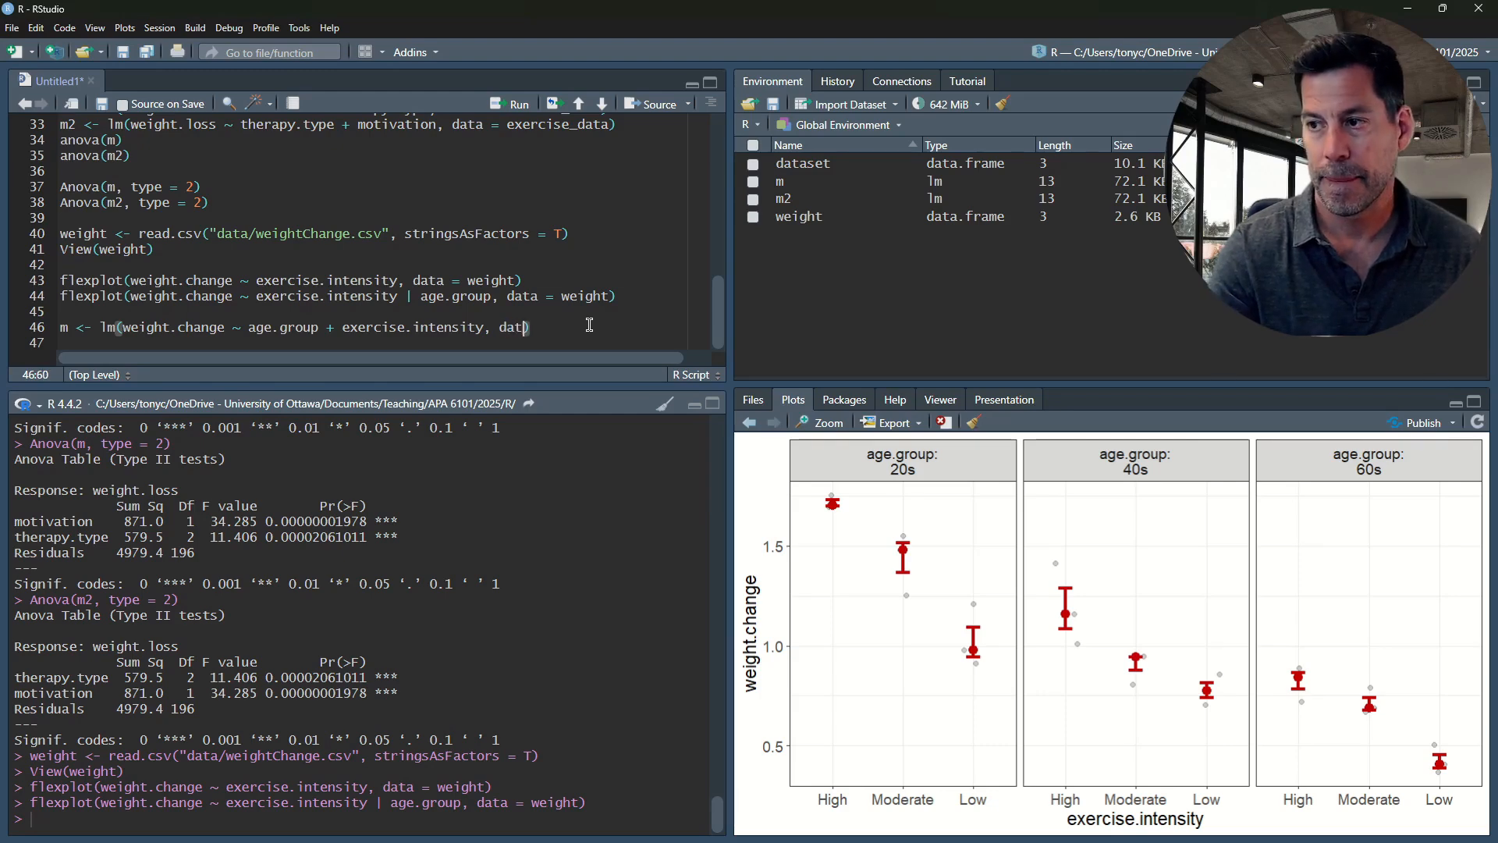
{"action": "type", "text": "t = weight"}
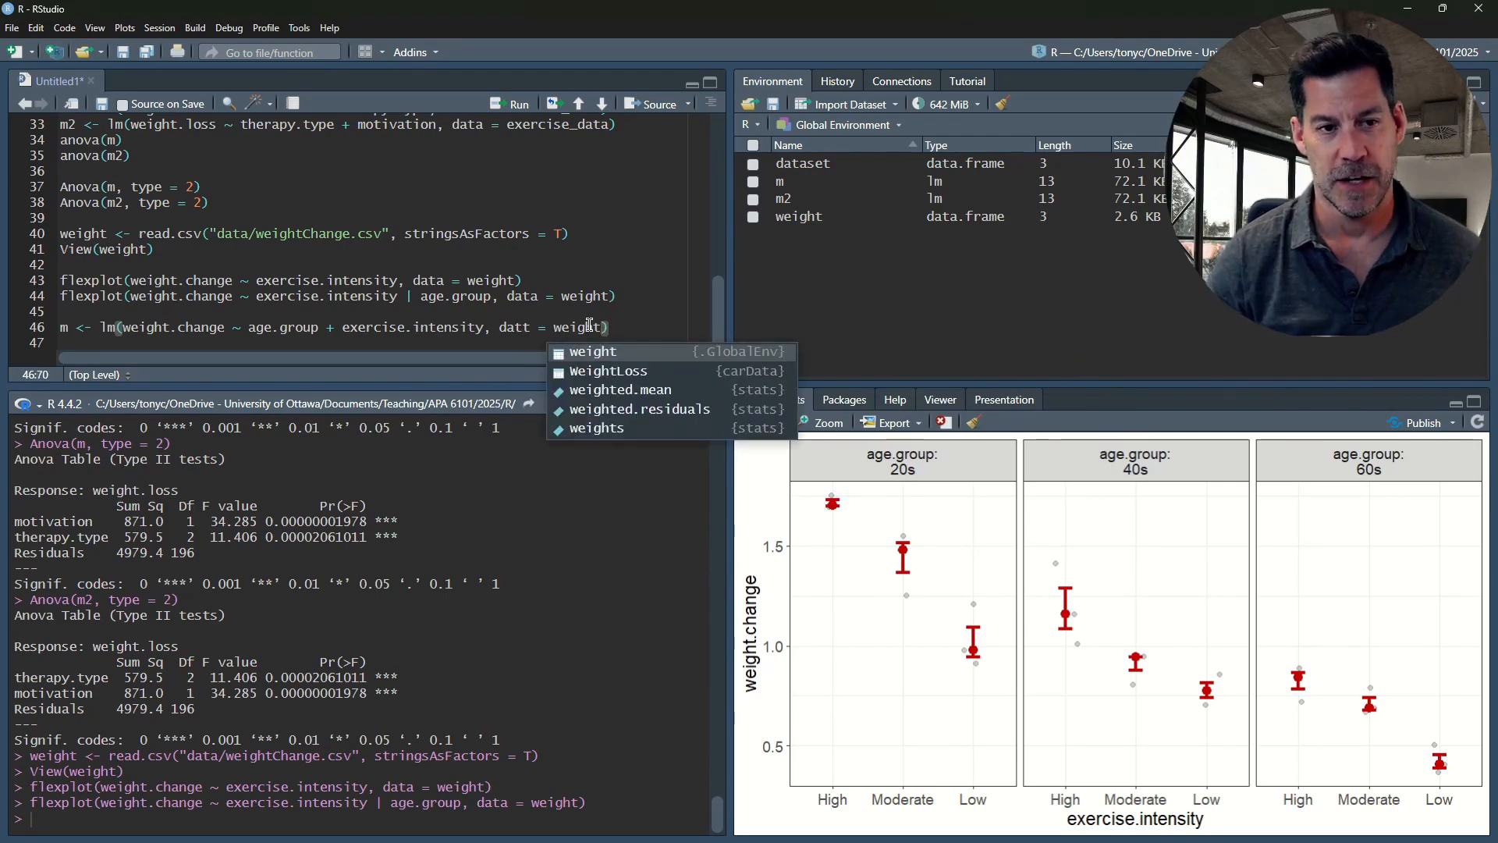
{"action": "type", "text": ")"}
{"action": "key", "text": "ctrl+Return"}
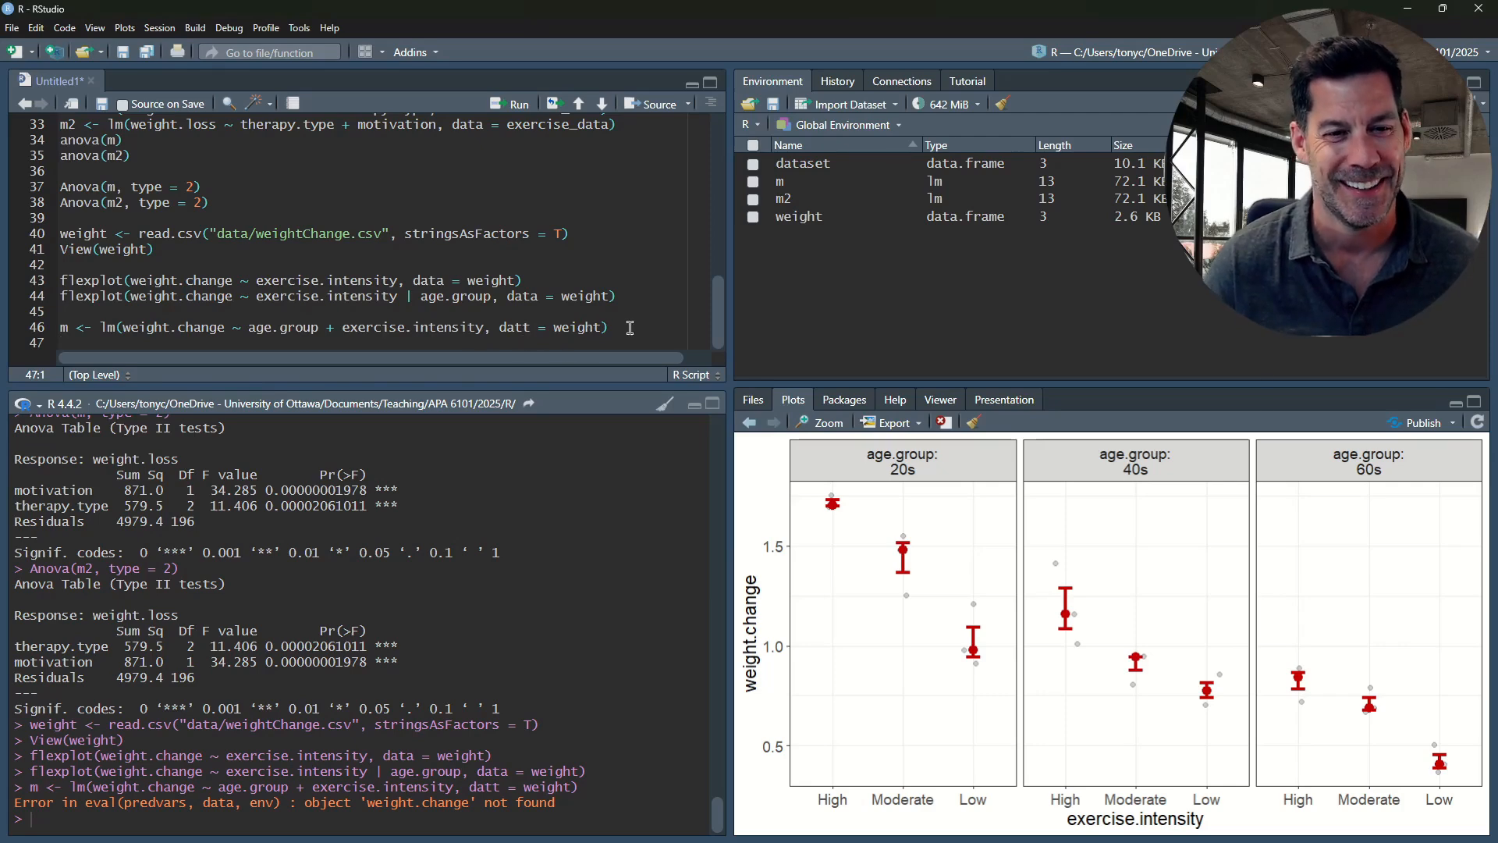
Correct the misspelled argument datt to data in the lm call on line 46 and rerun the line
{"action": "left_click_drag", "start_coordinate": [614, 328], "coordinate": [422, 326]}
{"action": "left_click", "coordinate": [426, 327]}
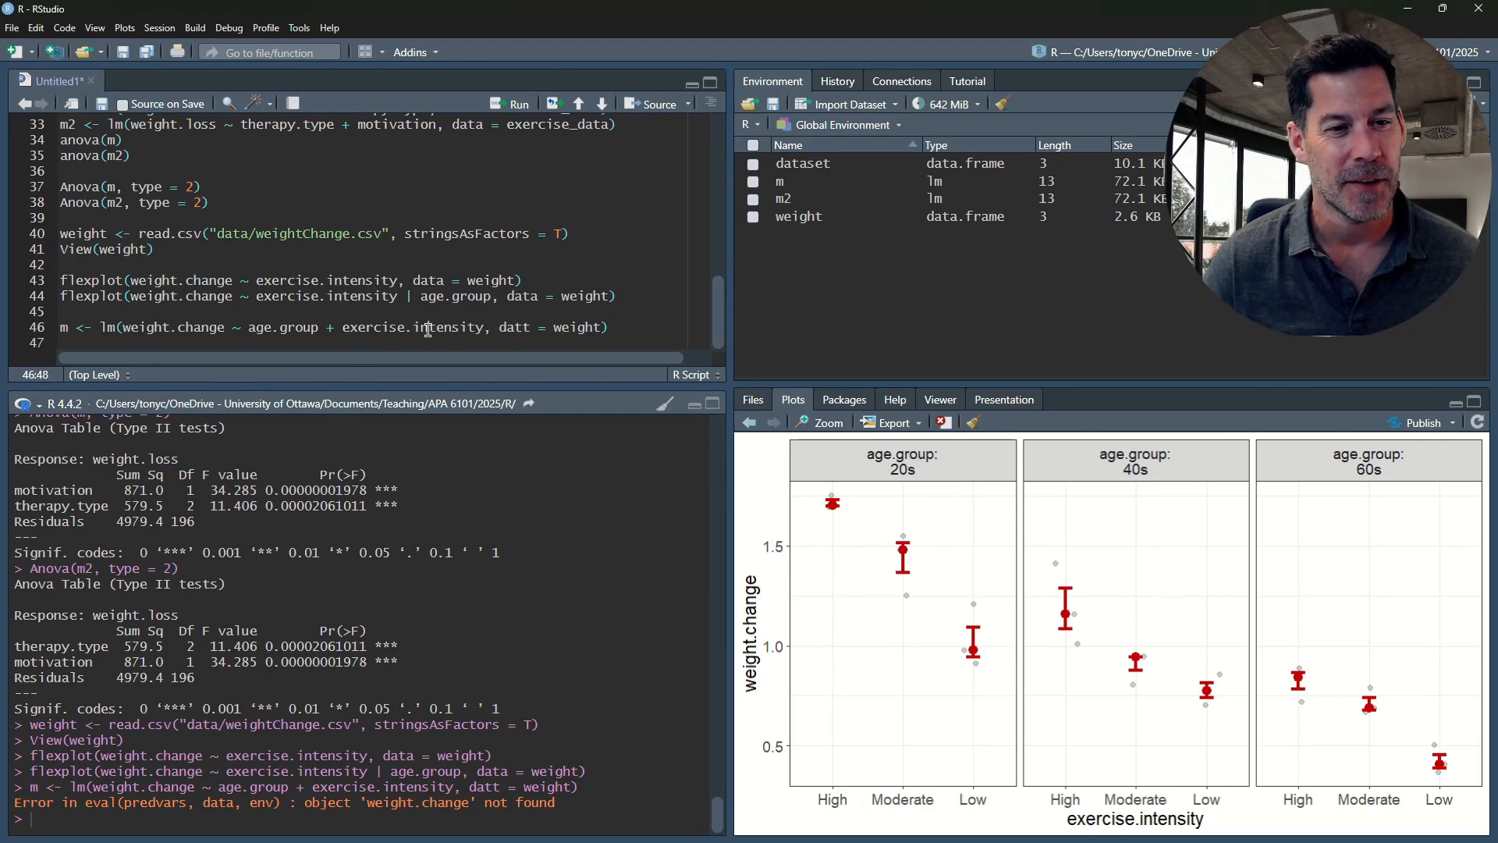
{"action": "left_click", "coordinate": [524, 327]}
{"action": "key", "text": "Delete"}
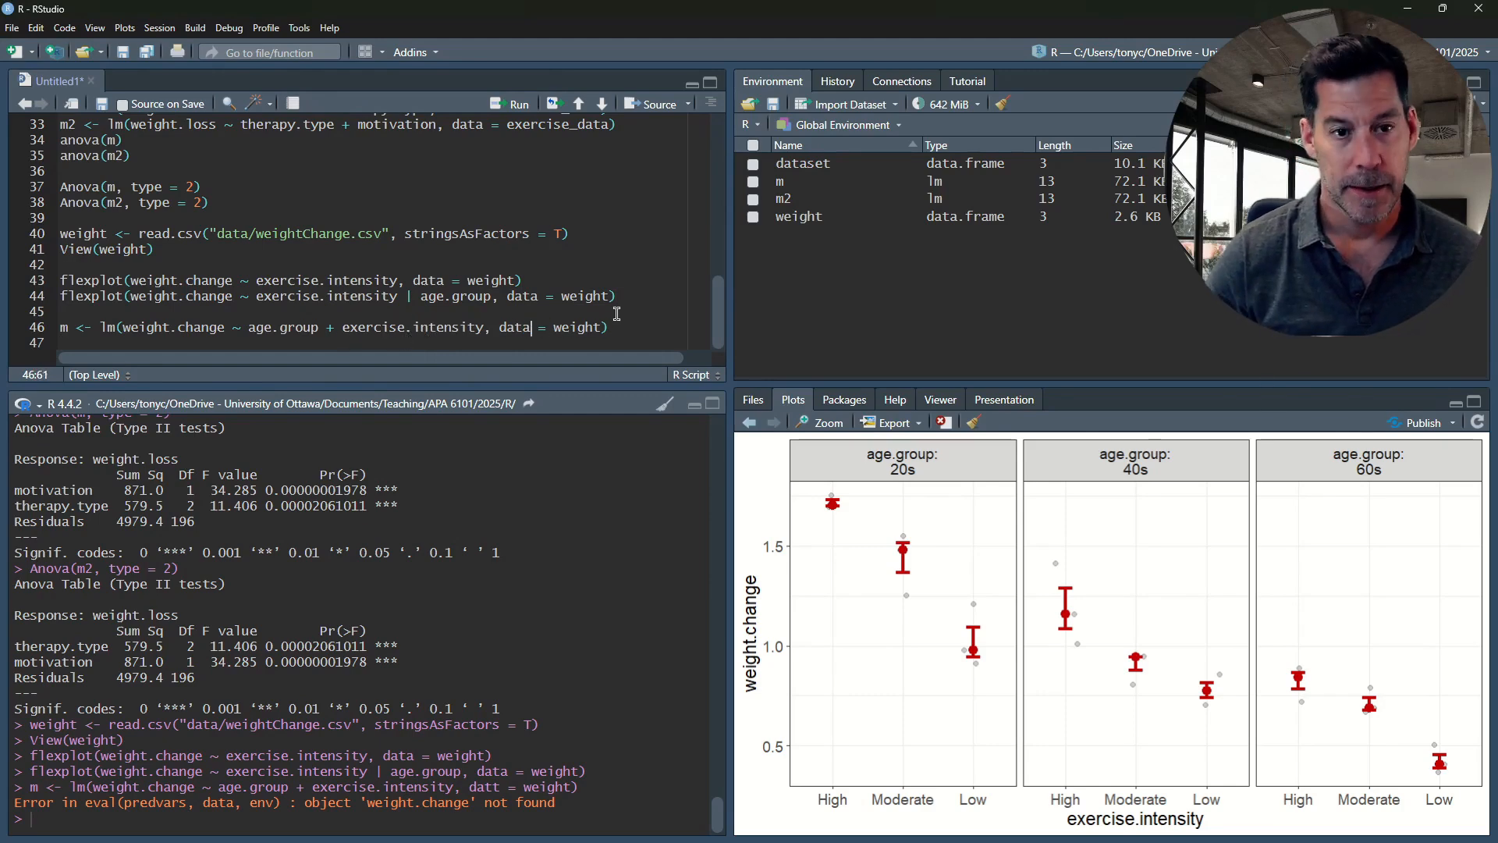
{"action": "type", "text": "a"}
{"action": "key", "text": "ctrl+Return"}
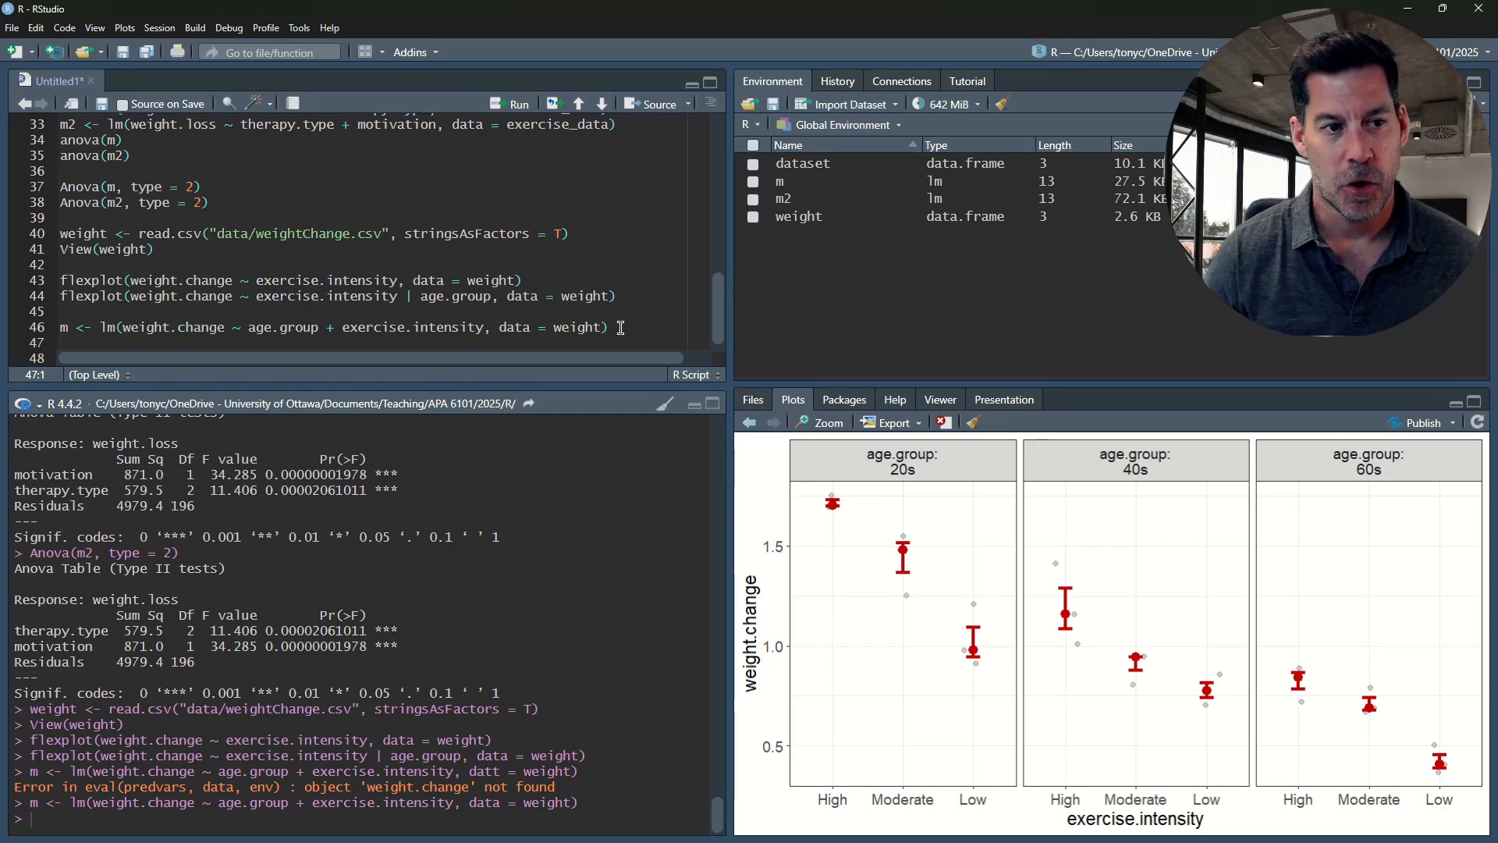
Add visualize(m) on line 47 and run it to plot the fitted model and its residuals
{"action": "type", "text": "visualize("}
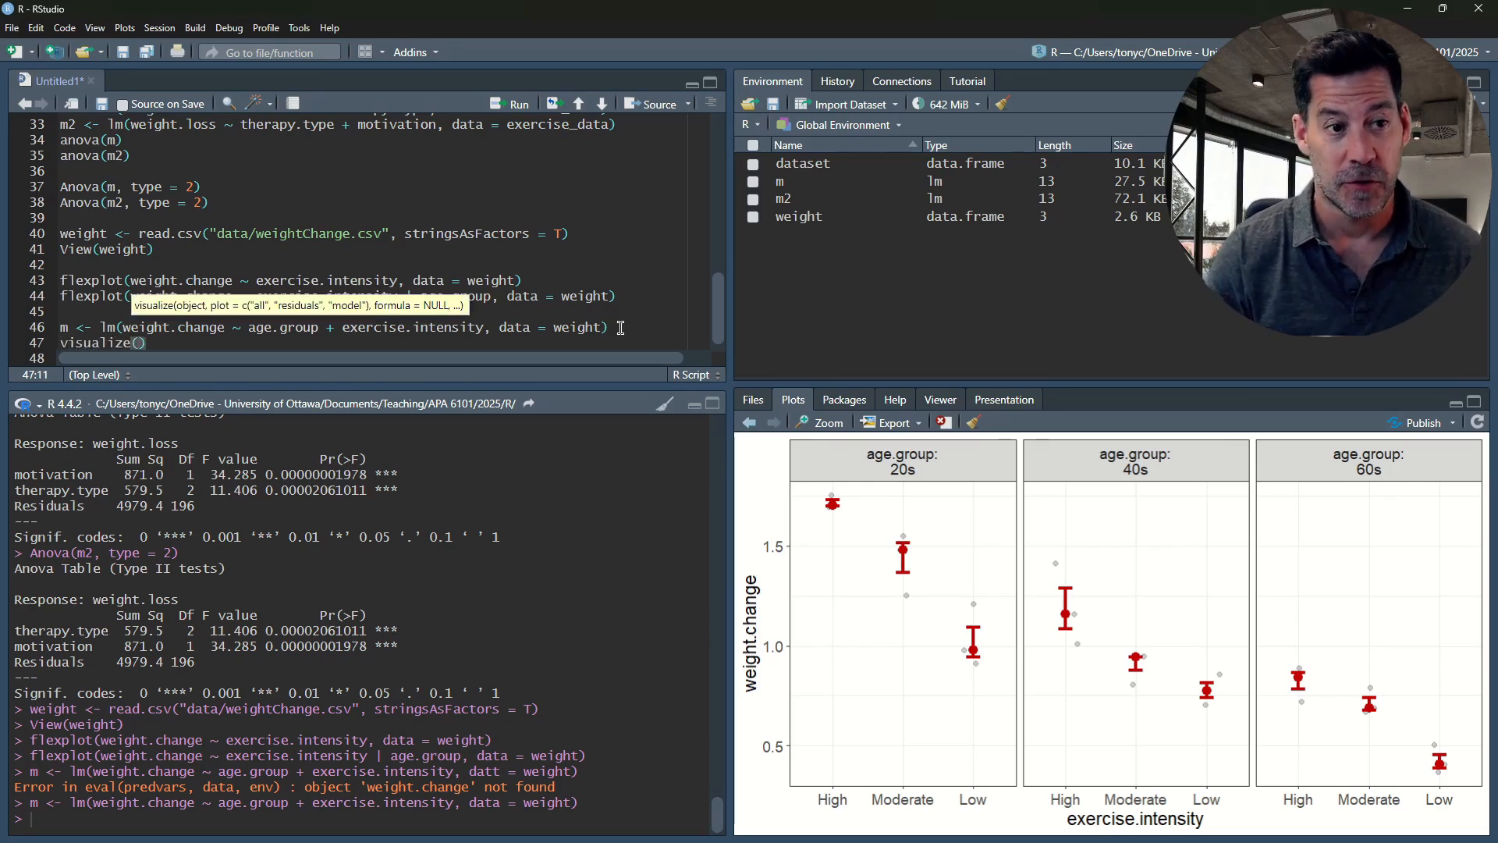
{"action": "type", "text": "m"}
{"action": "key", "text": "ctrl+Return"}
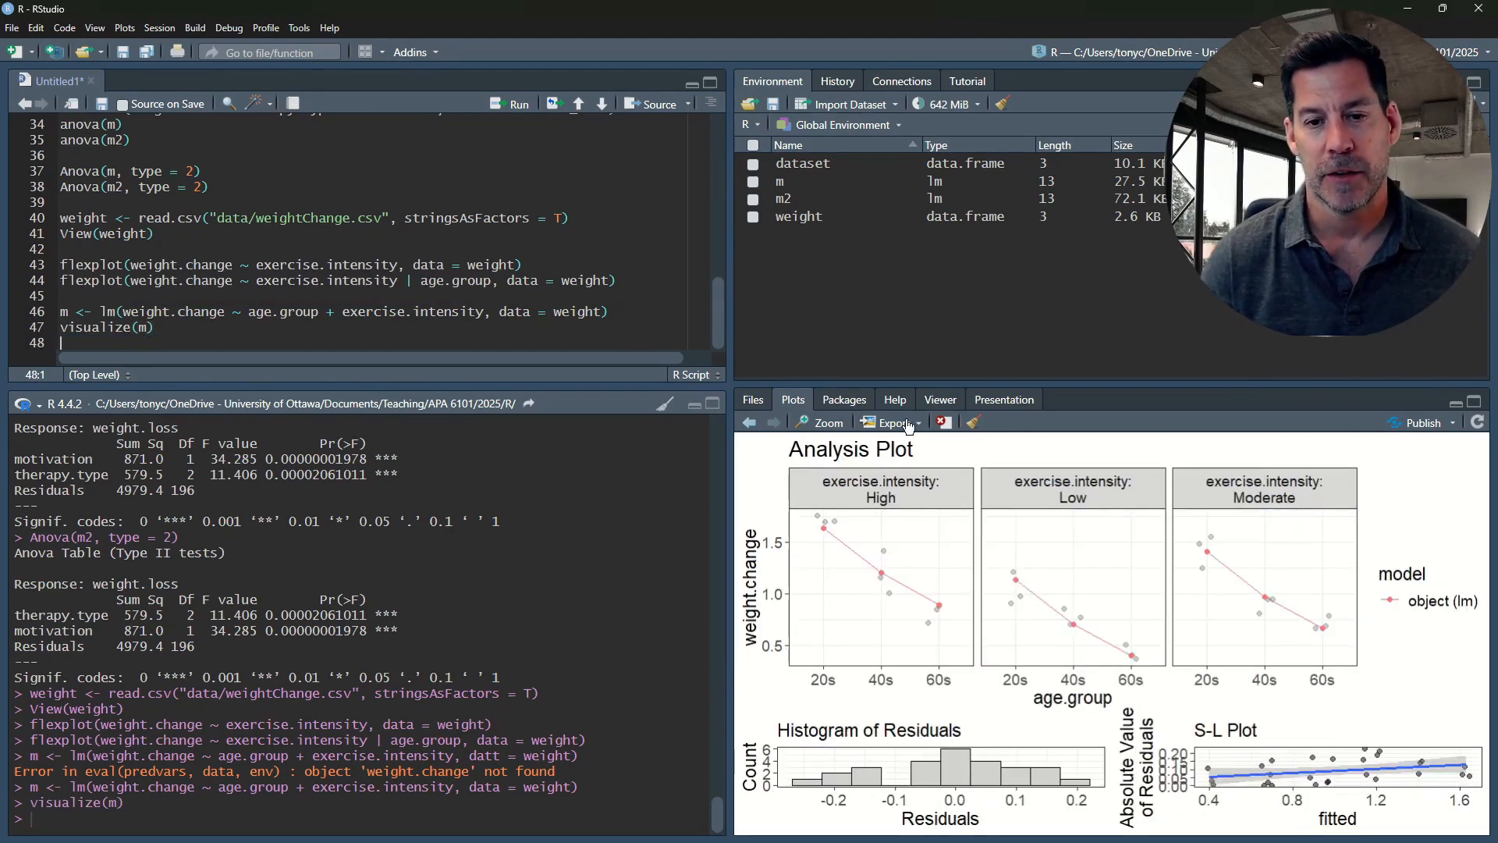
Examine the model's analysis and residual plots in an enlarged separate plot window, and close the window
{"action": "left_click", "coordinate": [827, 422]}
{"action": "left_click_drag", "start_coordinate": [854, 211], "coordinate": [668, 130]}
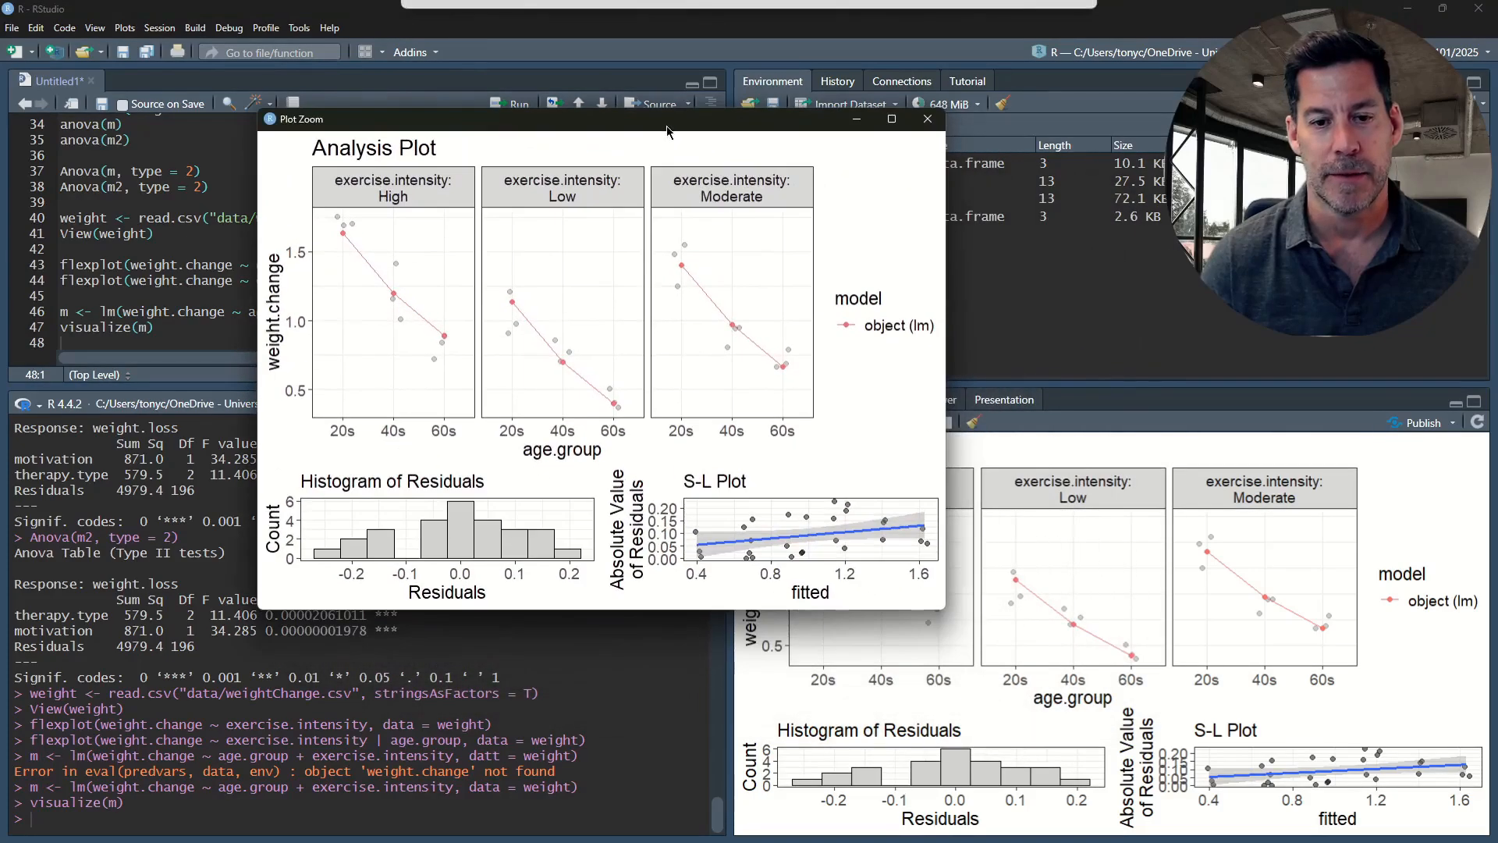
{"action": "left_click_drag", "start_coordinate": [944, 609], "coordinate": [1025, 761]}
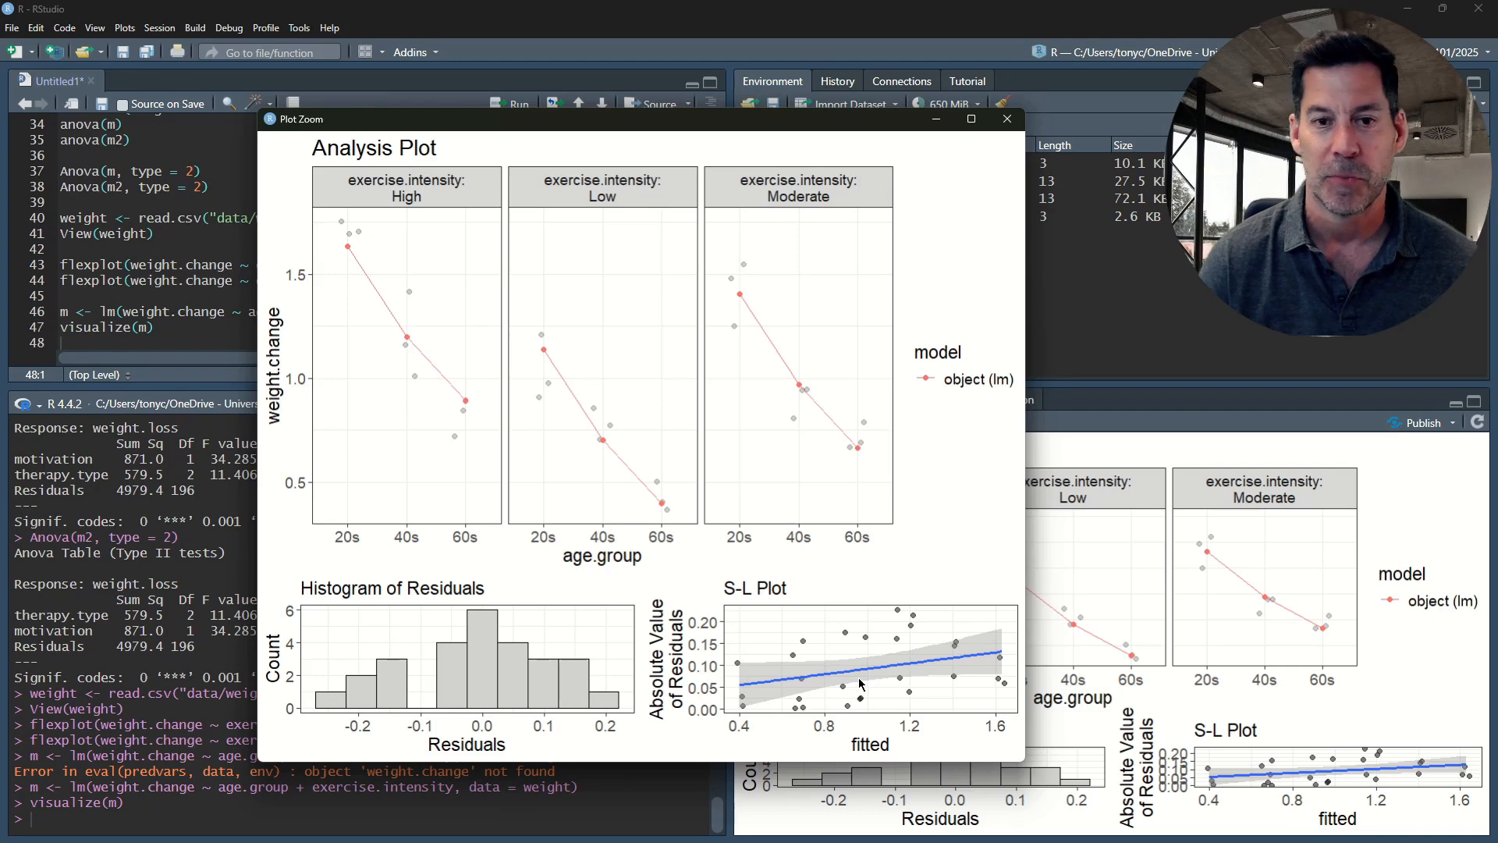
{"action": "left_click", "coordinate": [1006, 119]}
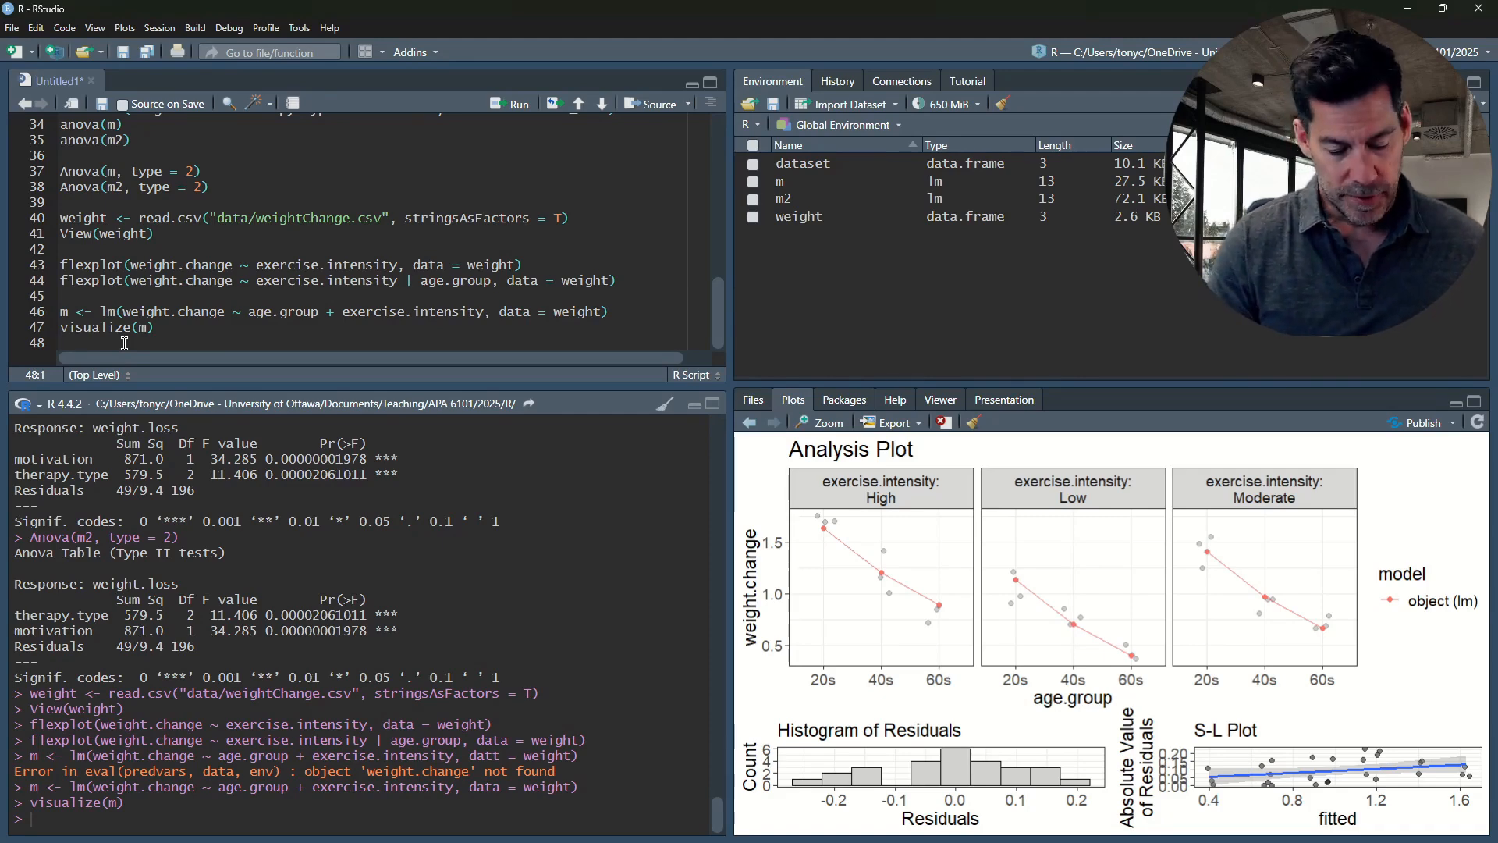
Add anova(m) on line 48 and run it to test the predictors of the weight.change model
{"action": "type", "text": "ova"}
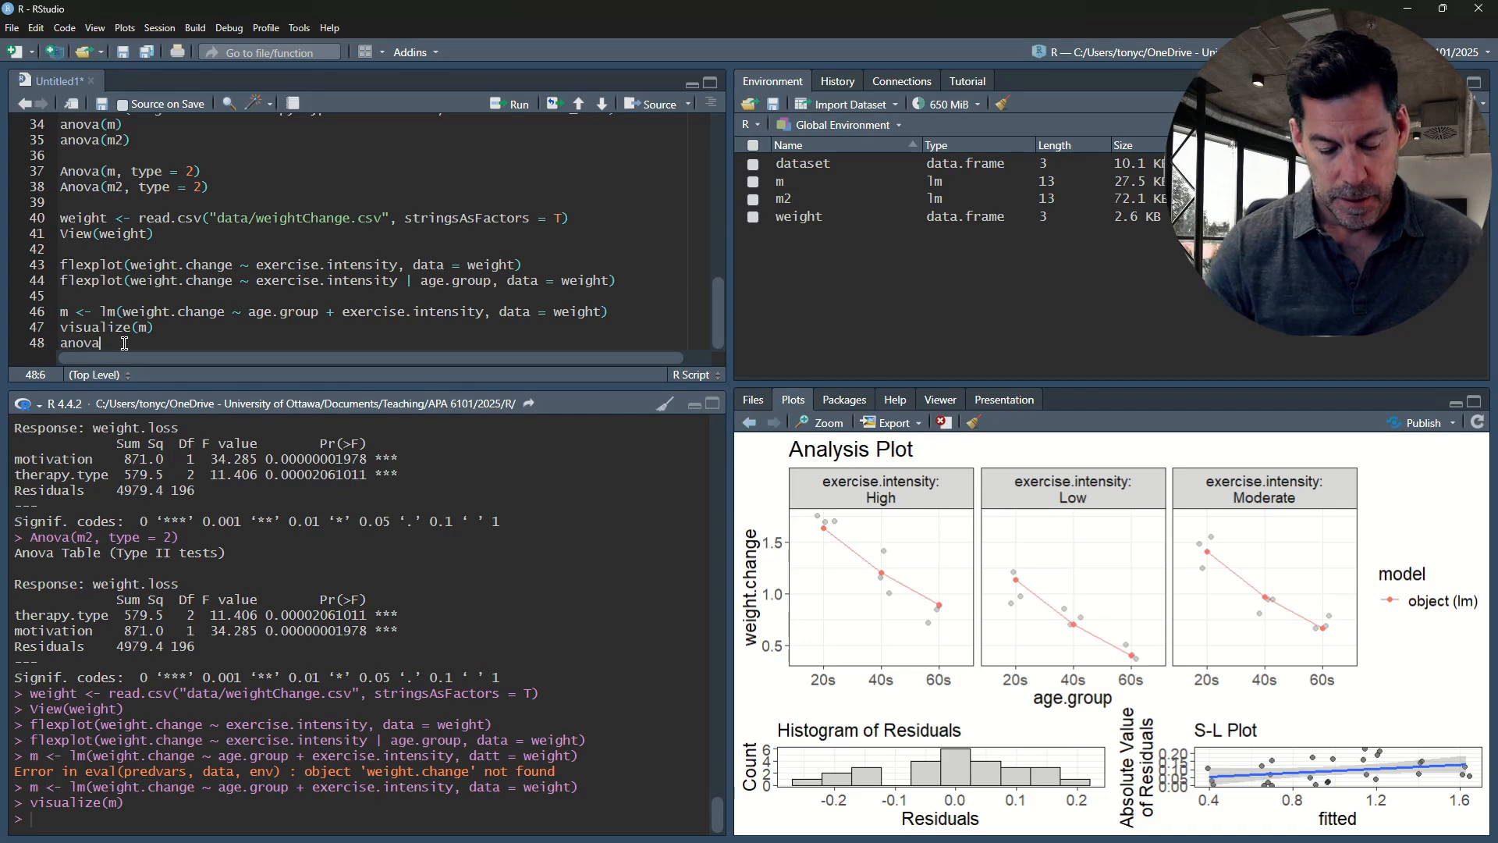
{"action": "type", "text": "(m"}
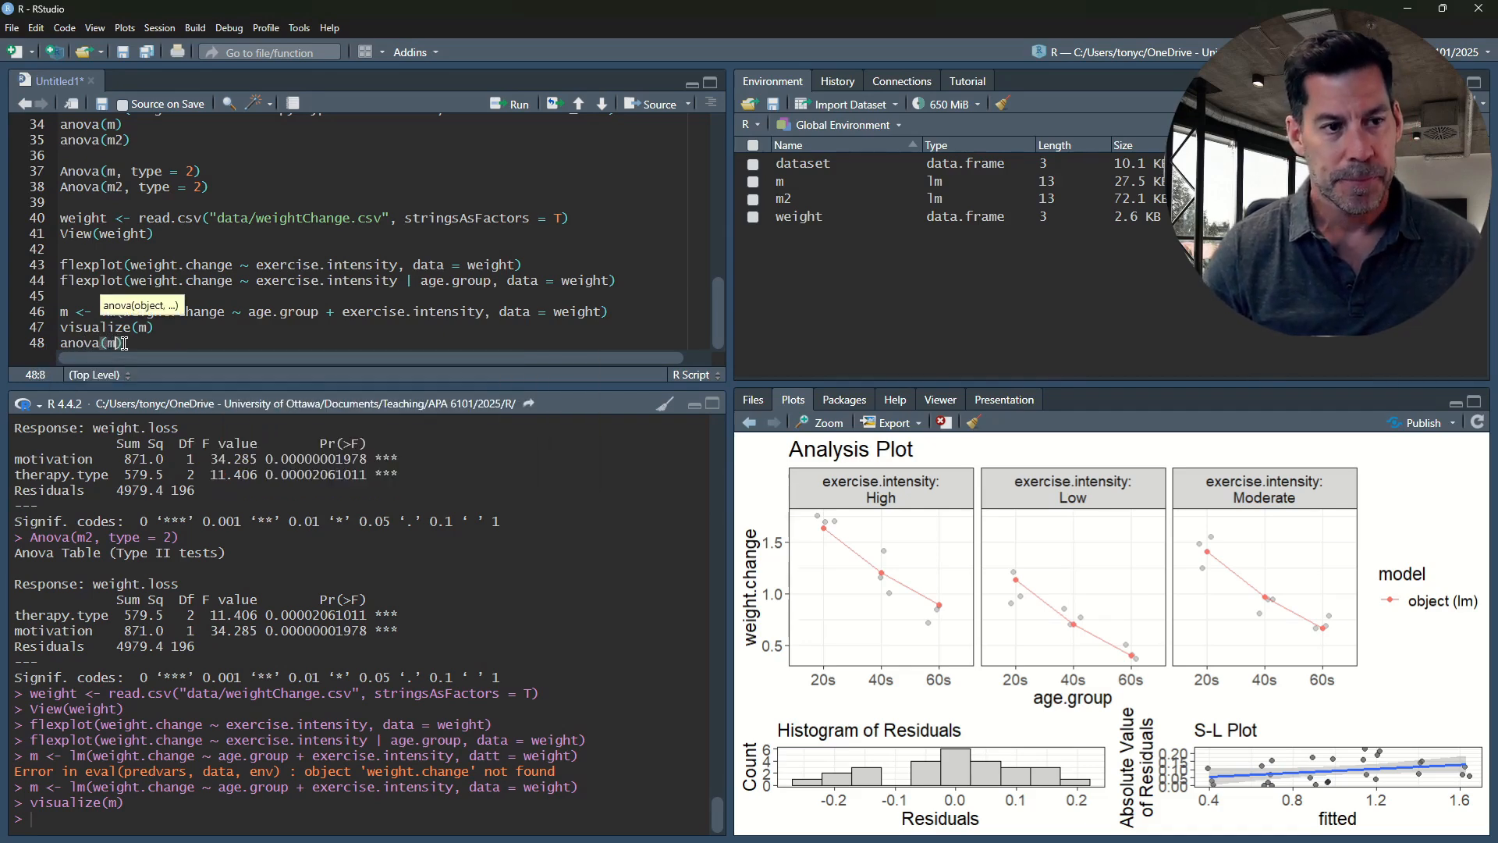
{"action": "key", "text": "ctrl+Return"}
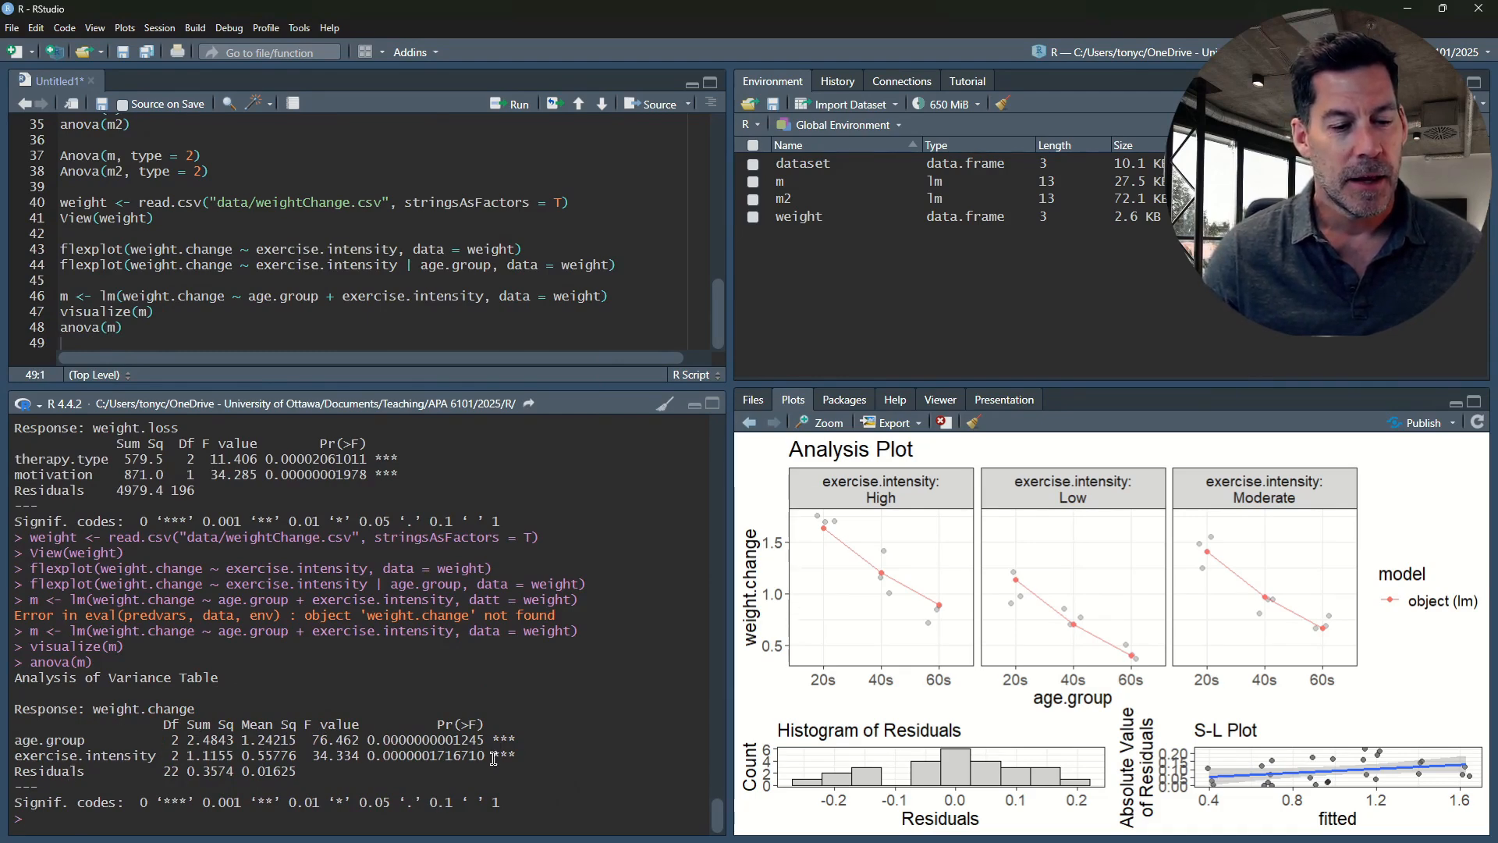
Examine the age.group and exercise.intensity rows of the analysis of variance table in the console
{"action": "left_click_drag", "start_coordinate": [493, 759], "coordinate": [10, 761]}
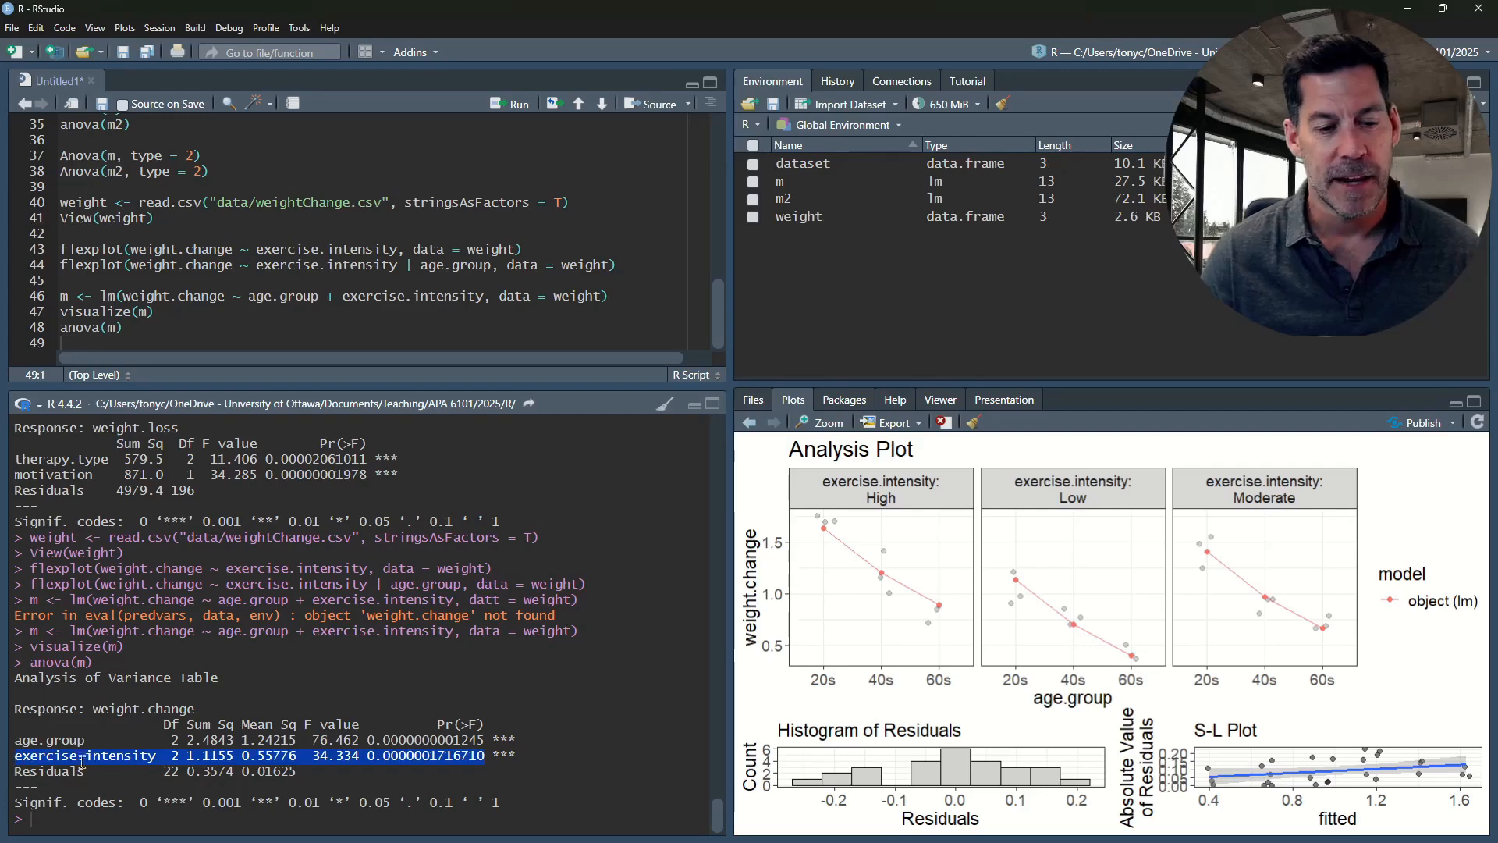
{"action": "mouse_move", "coordinate": [484, 755]}
{"action": "left_mouse_down"}
{"action": "mouse_move", "coordinate": [21, 756]}
{"action": "mouse_move", "coordinate": [485, 741]}
{"action": "left_mouse_up"}
{"action": "left_click", "coordinate": [295, 754]}
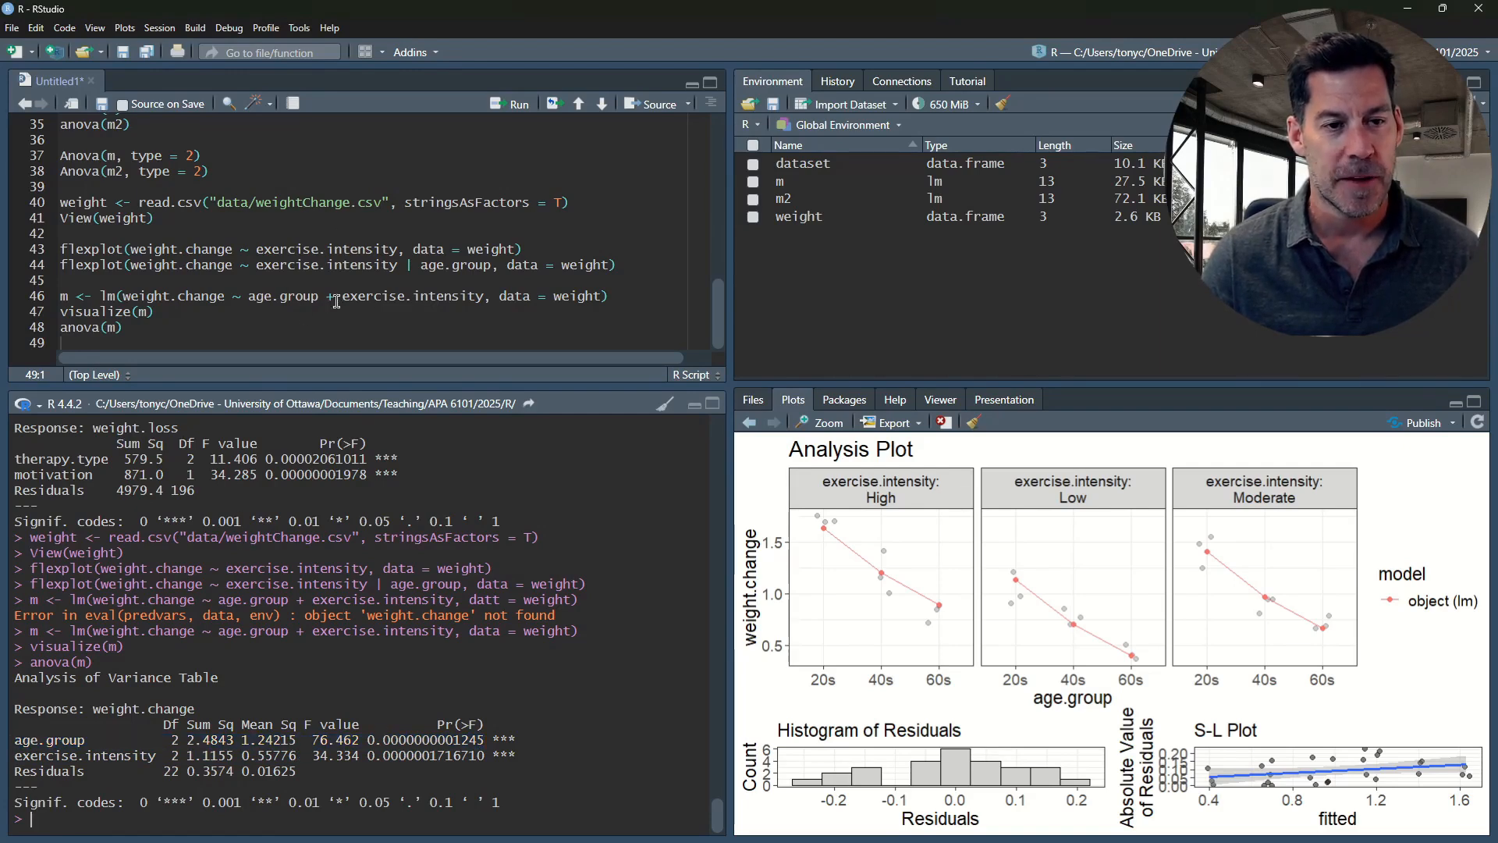
{"action": "left_click_drag", "start_coordinate": [484, 754], "coordinate": [14, 760]}
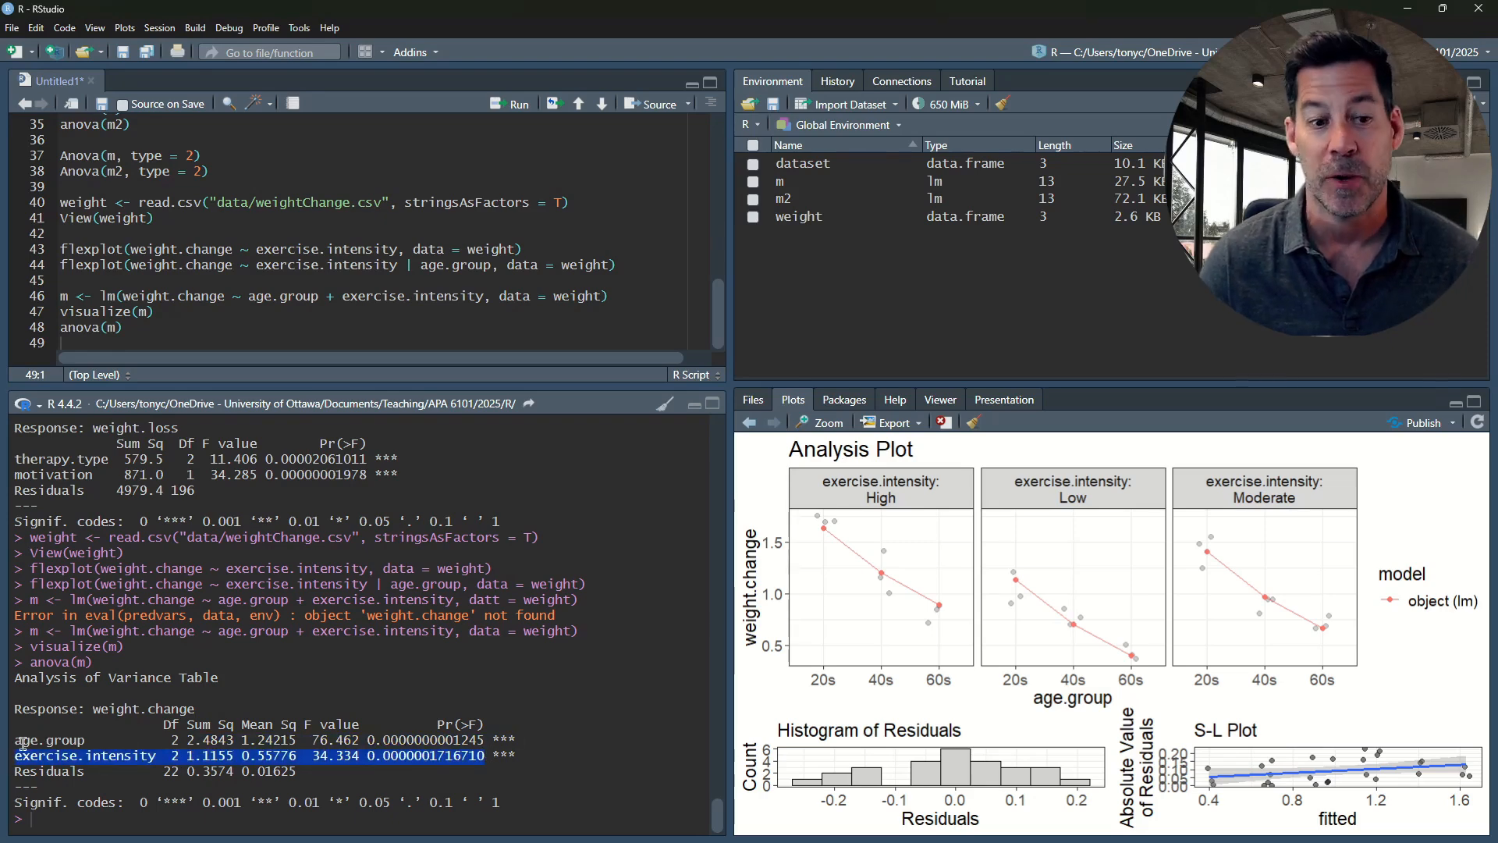
{"action": "left_click_drag", "start_coordinate": [516, 738], "coordinate": [11, 743]}
{"action": "left_click", "coordinate": [178, 759]}
{"action": "left_click_drag", "start_coordinate": [492, 756], "coordinate": [31, 760]}
Add added.plot(weight.change ~ age.group + exercise.intensity, data = weight) on line 49, copying the arguments from the lm call, and run it
{"action": "left_click", "coordinate": [127, 341]}
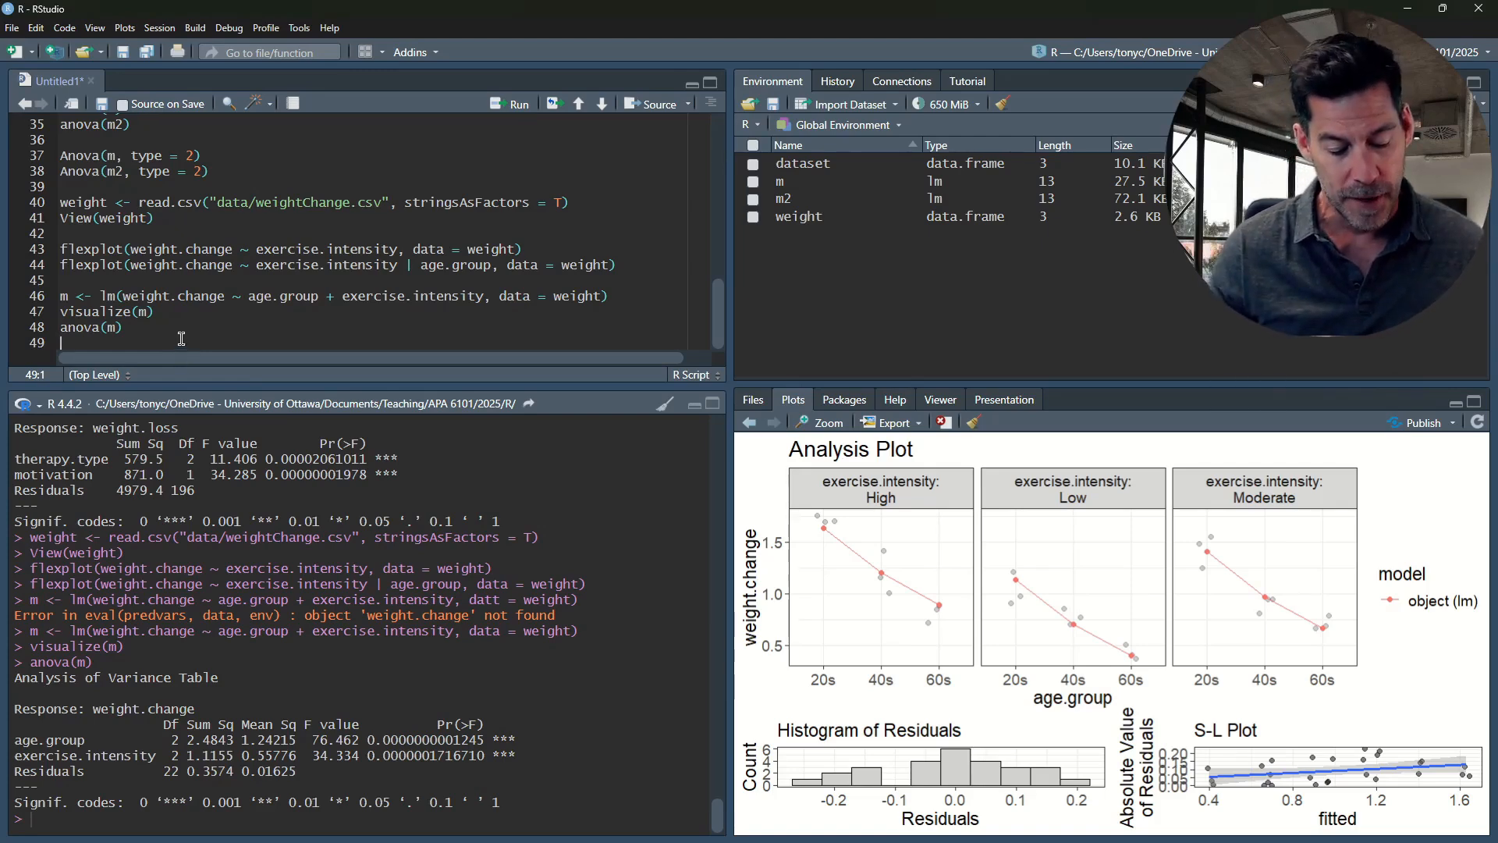
{"action": "type", "text": "added."}
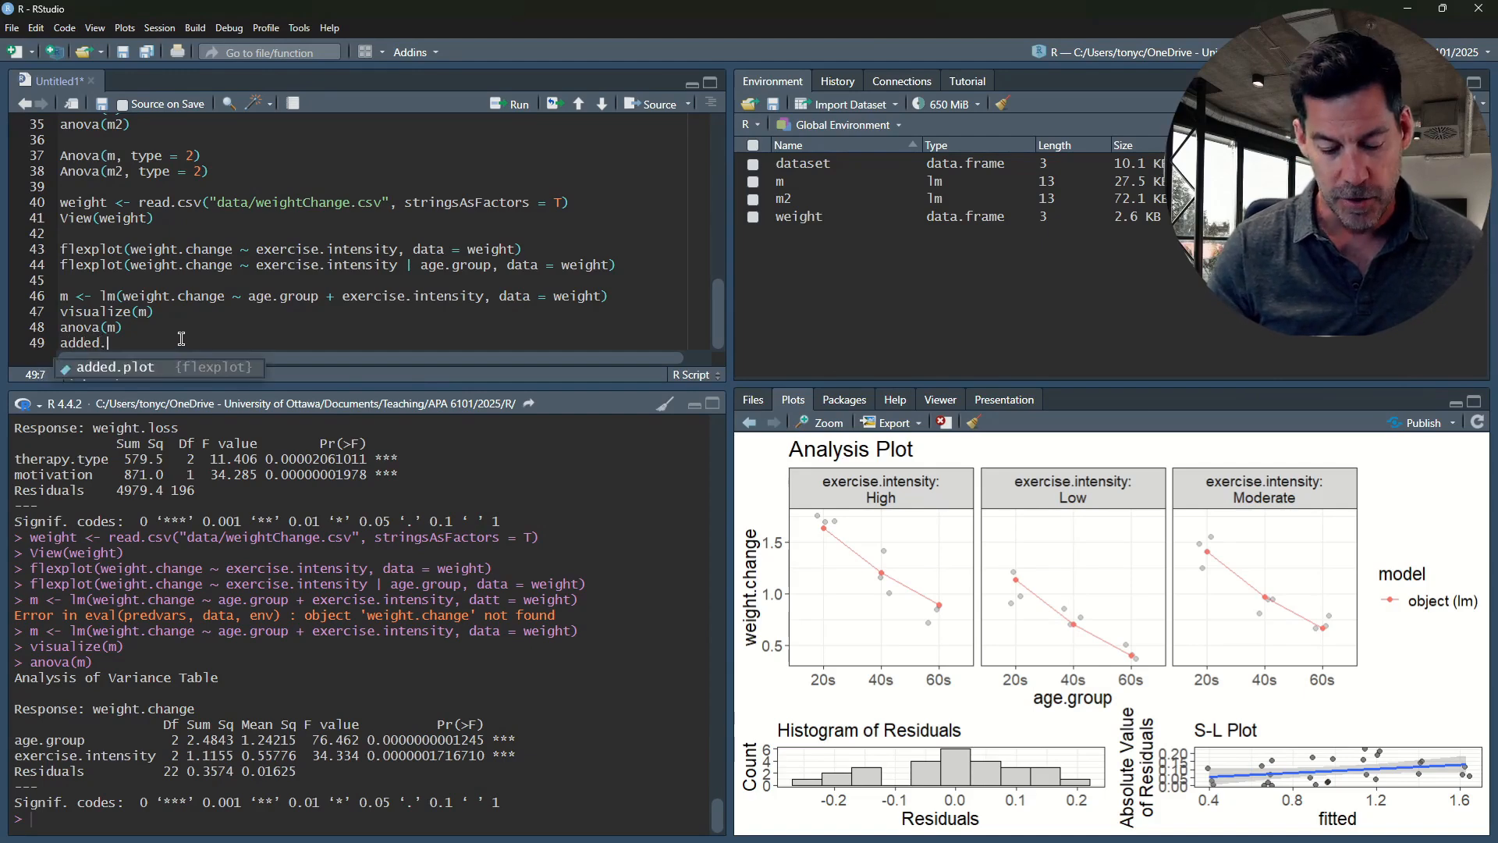
{"action": "type", "text": "plot"}
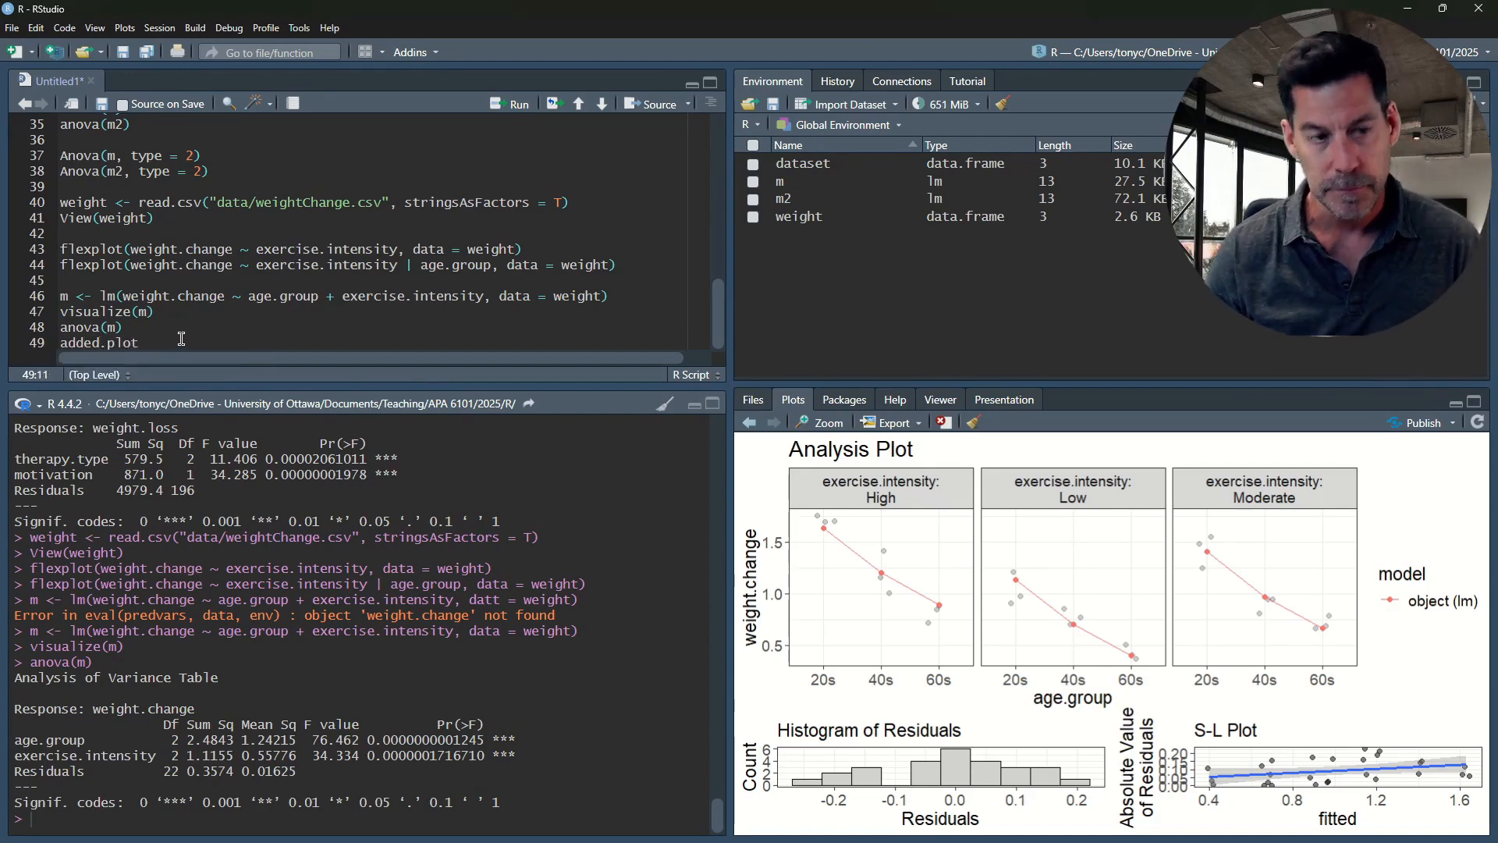
{"action": "type", "text": "("}
{"action": "left_click", "coordinate": [193, 266]}
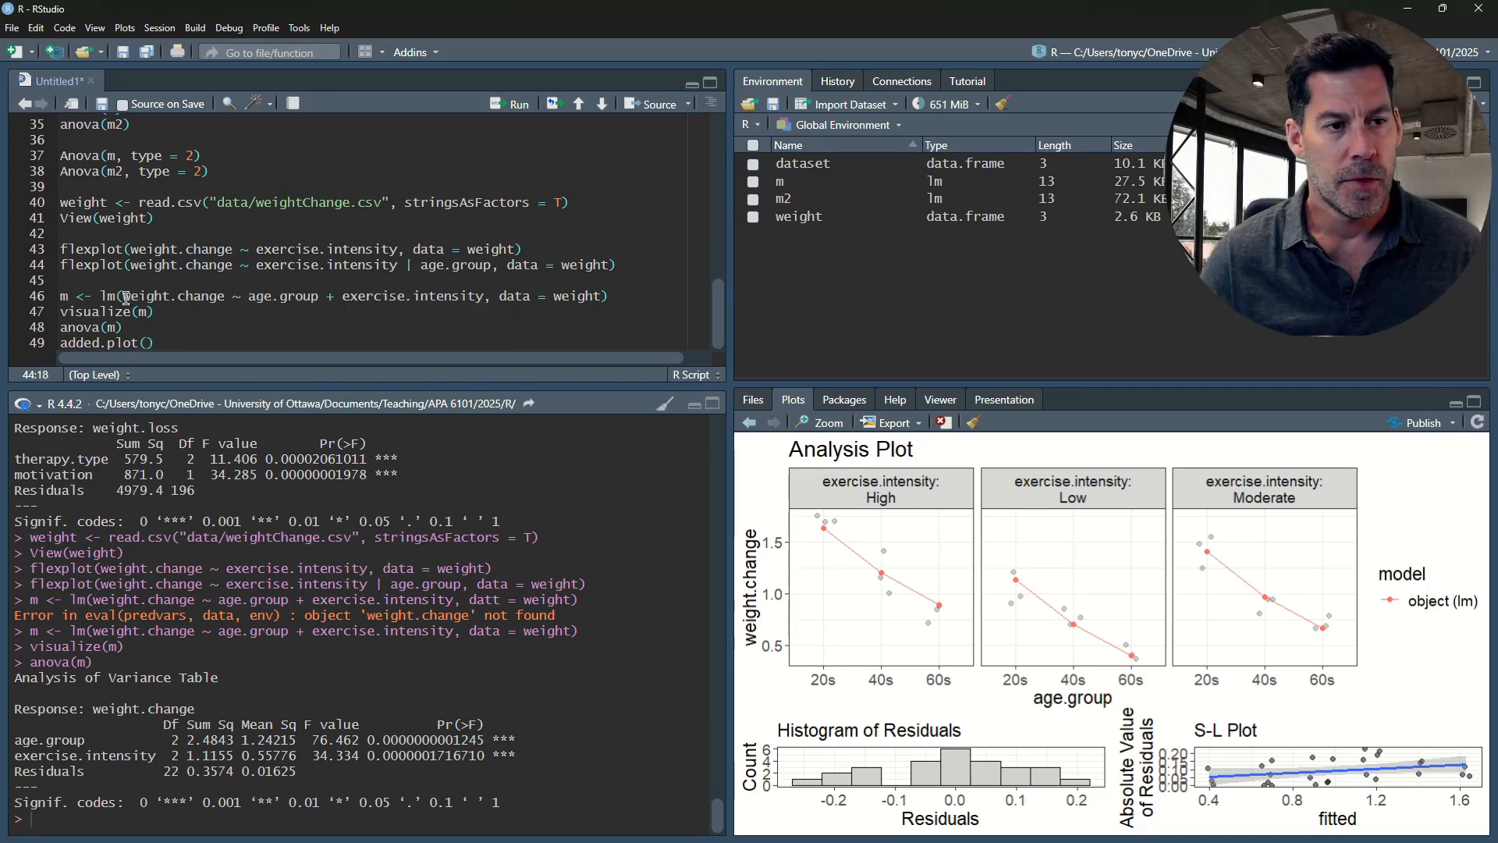
{"action": "left_click_drag", "start_coordinate": [122, 296], "coordinate": [599, 300]}
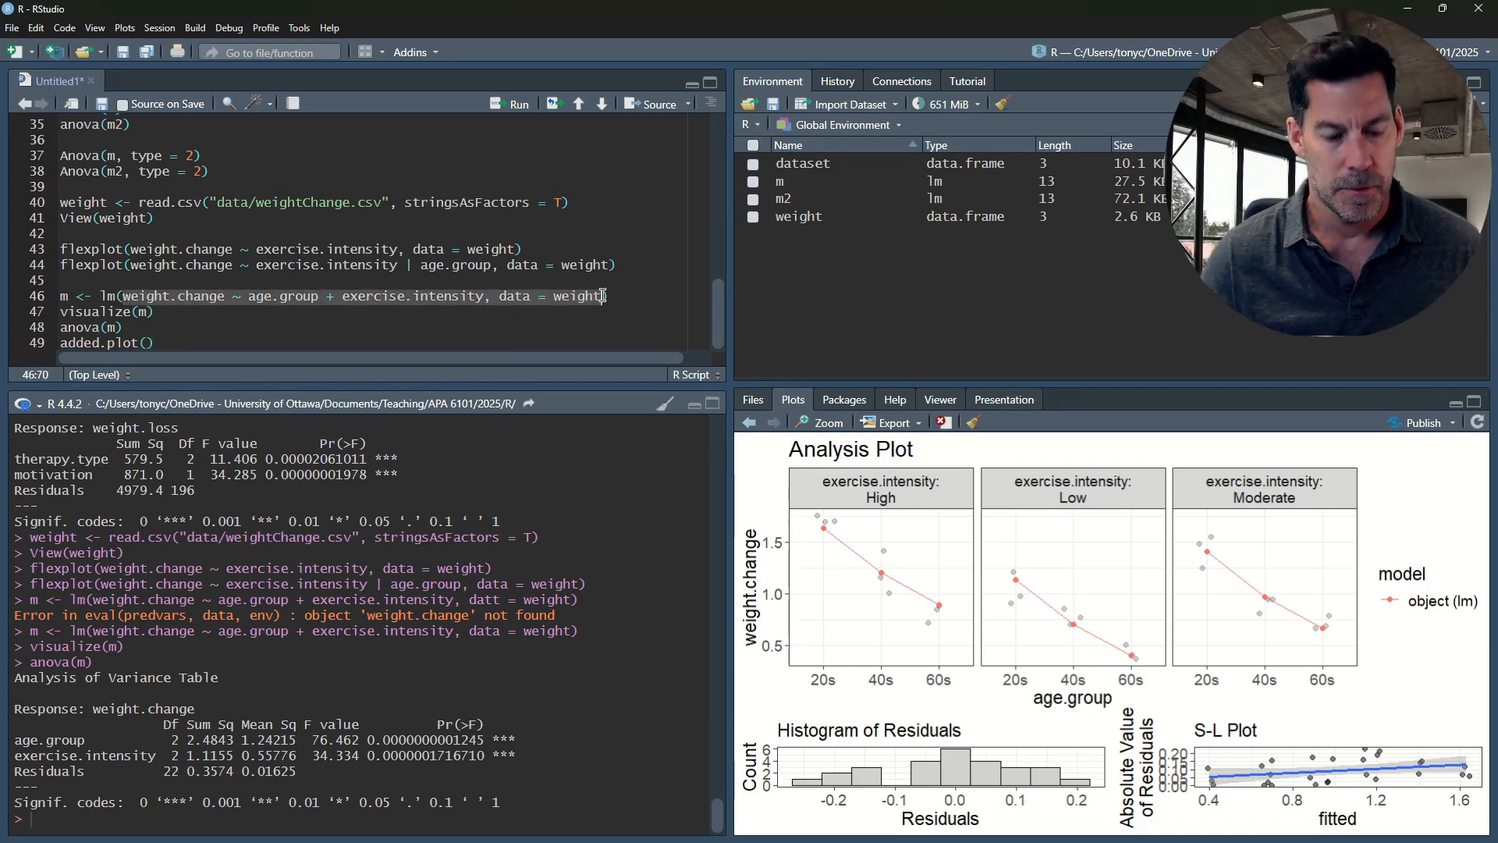
{"action": "key", "text": "ctrl+c"}
{"action": "left_click", "coordinate": [147, 343]}
{"action": "key", "text": "ctrl+v"}
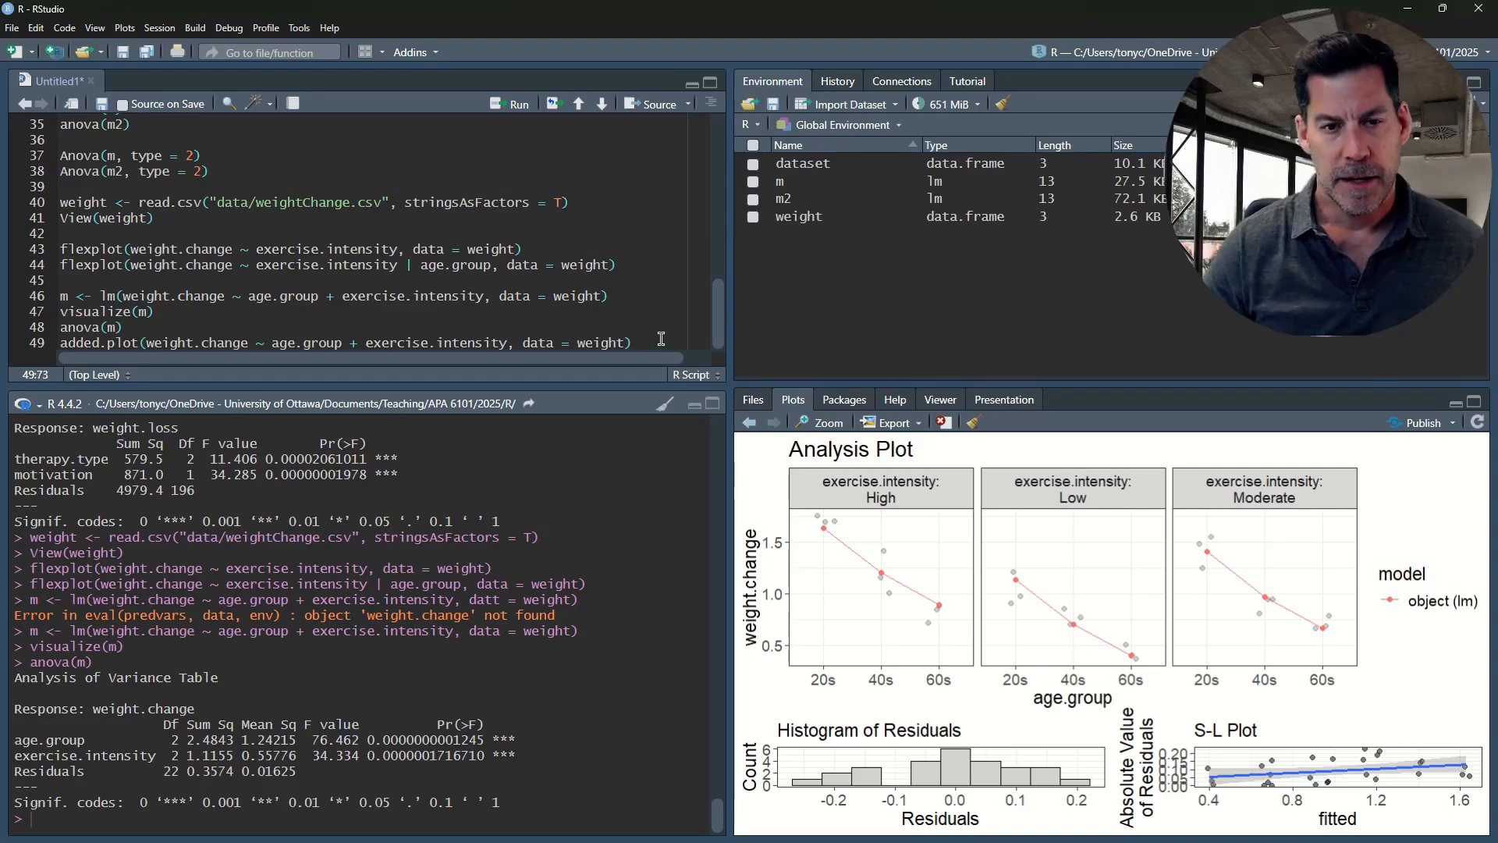
{"action": "type", "text": ","}
{"action": "key", "text": "BackSpace"}
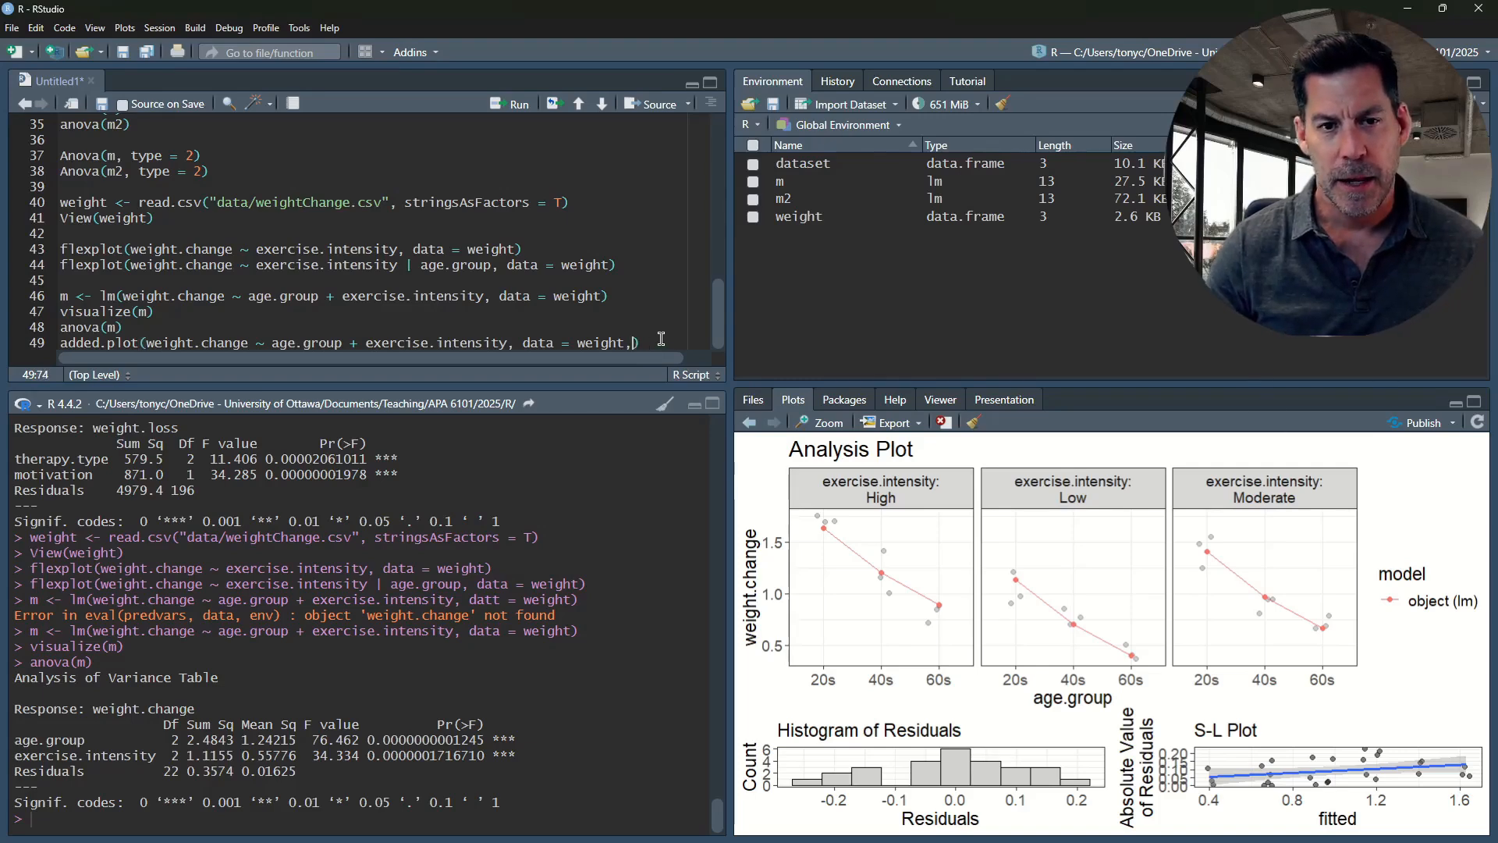
{"action": "key", "text": "ctrl+Return"}
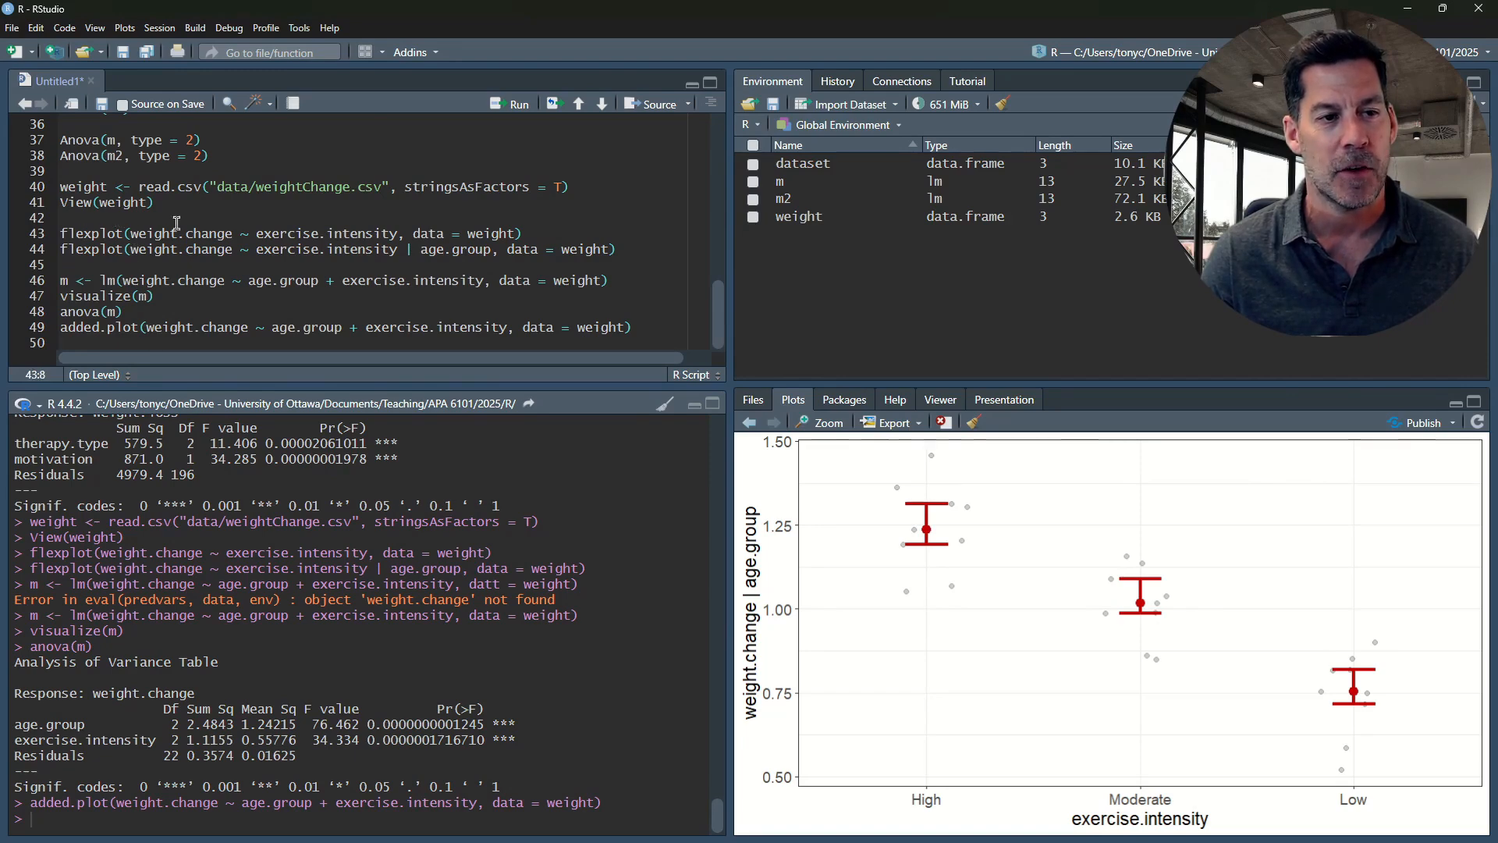
Rerun the flexplot on line 43 and the added.plot on line 49 to compare exercise.intensity without and with controlling for age.group
{"action": "key", "text": "End"}
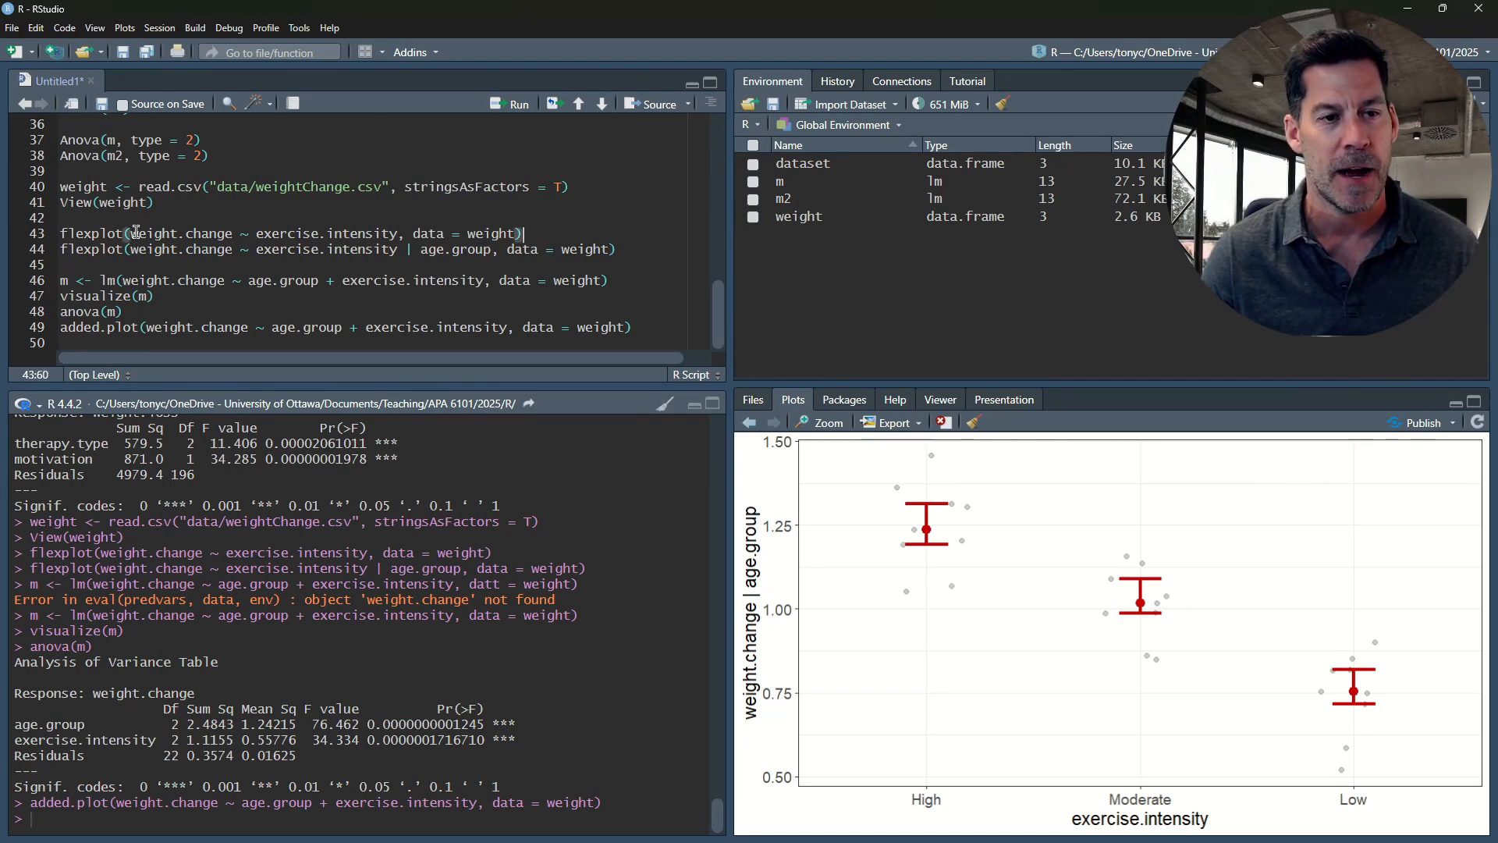
{"action": "left_click_drag", "start_coordinate": [130, 233], "coordinate": [402, 232]}
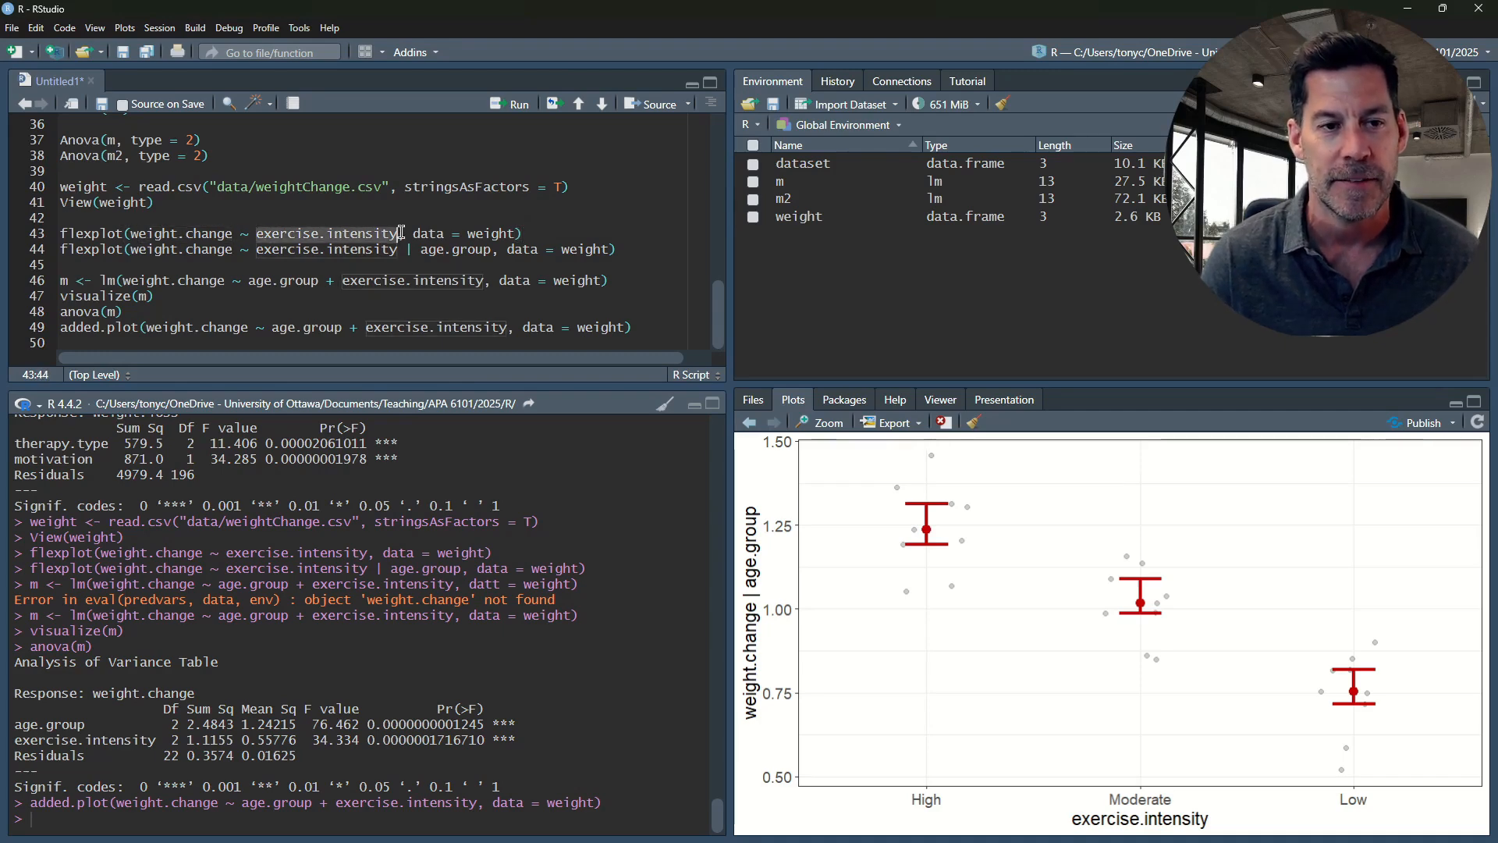
{"action": "left_click_drag", "start_coordinate": [270, 327], "coordinate": [342, 329]}
{"action": "left_click", "coordinate": [551, 234]}
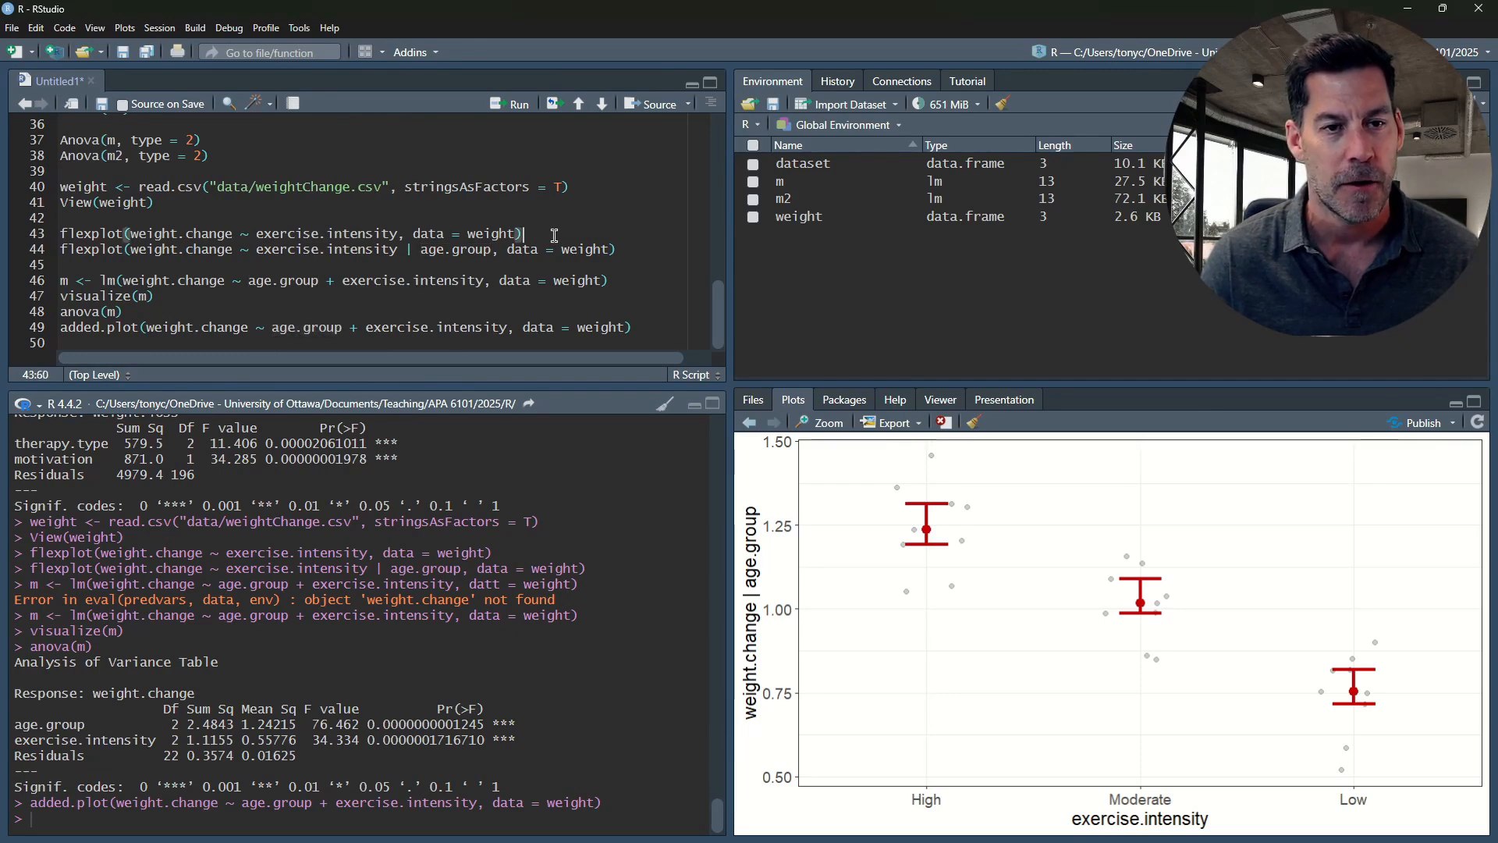
{"action": "key", "text": "ctrl+Return"}
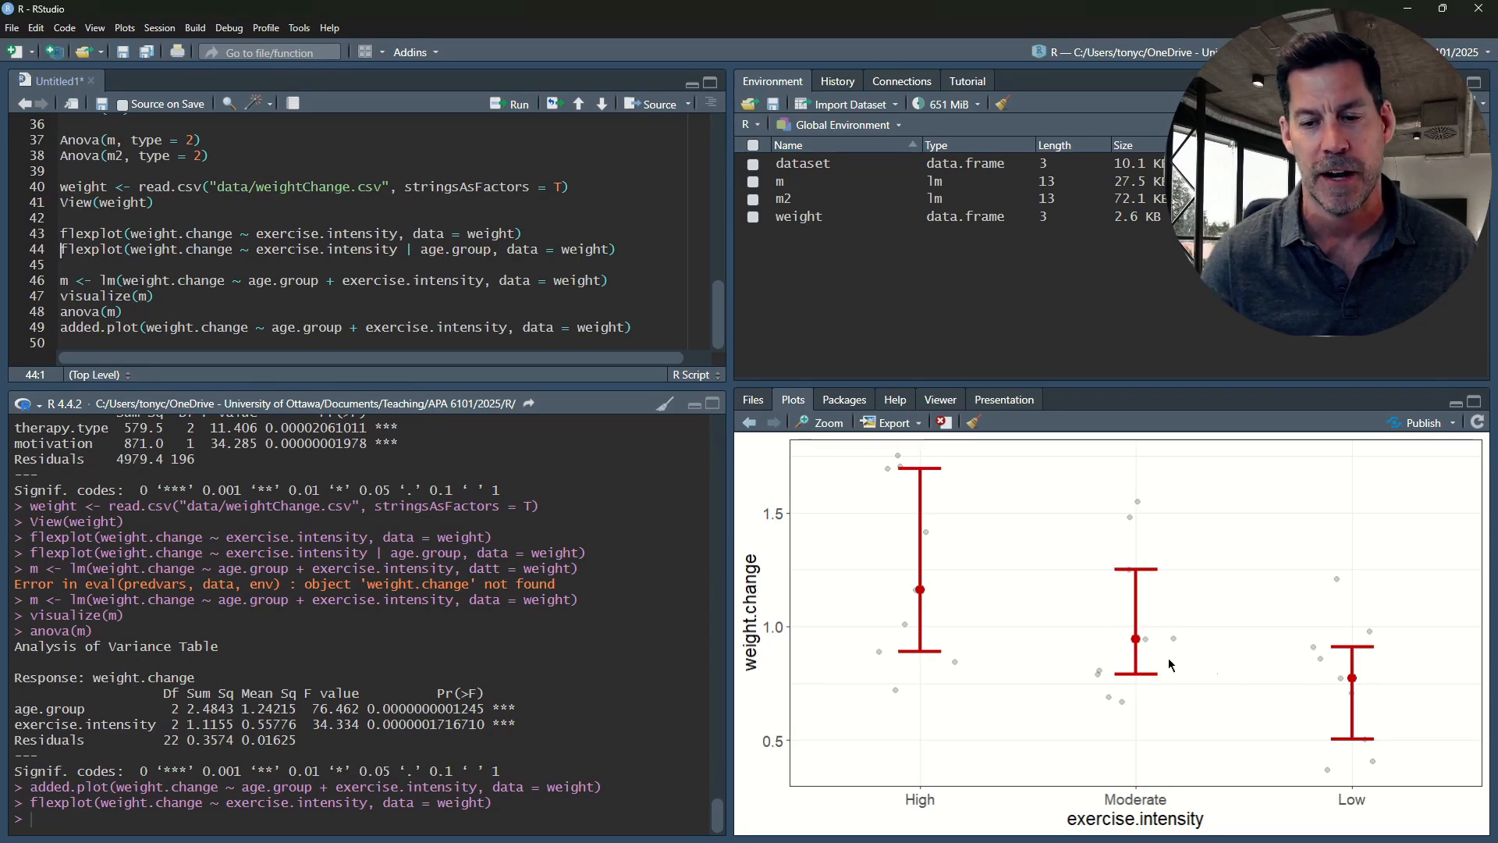
{"action": "left_click", "coordinate": [640, 328]}
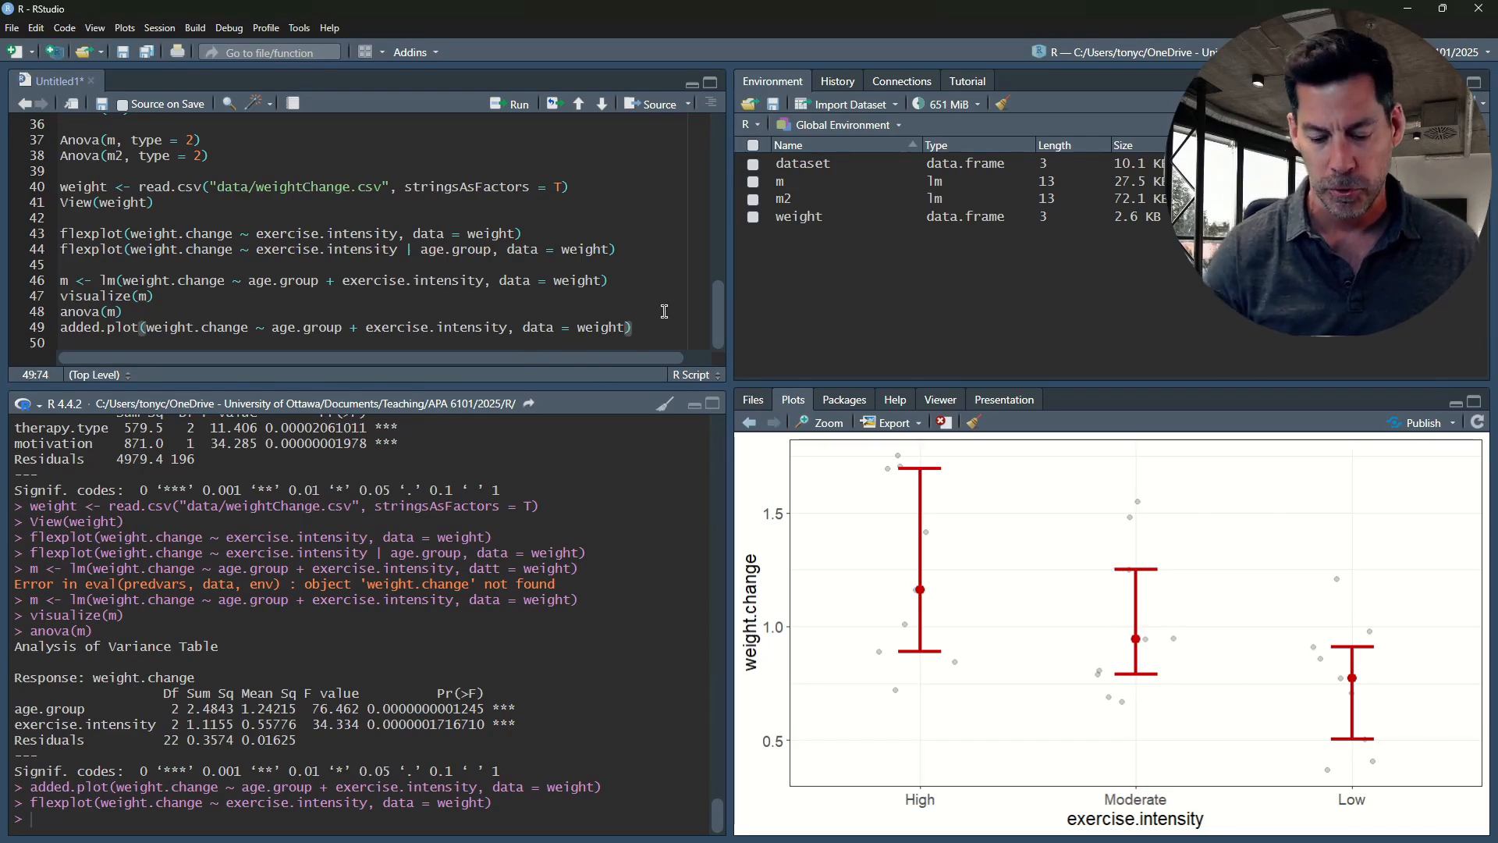
{"action": "key", "text": "ctrl+Return"}
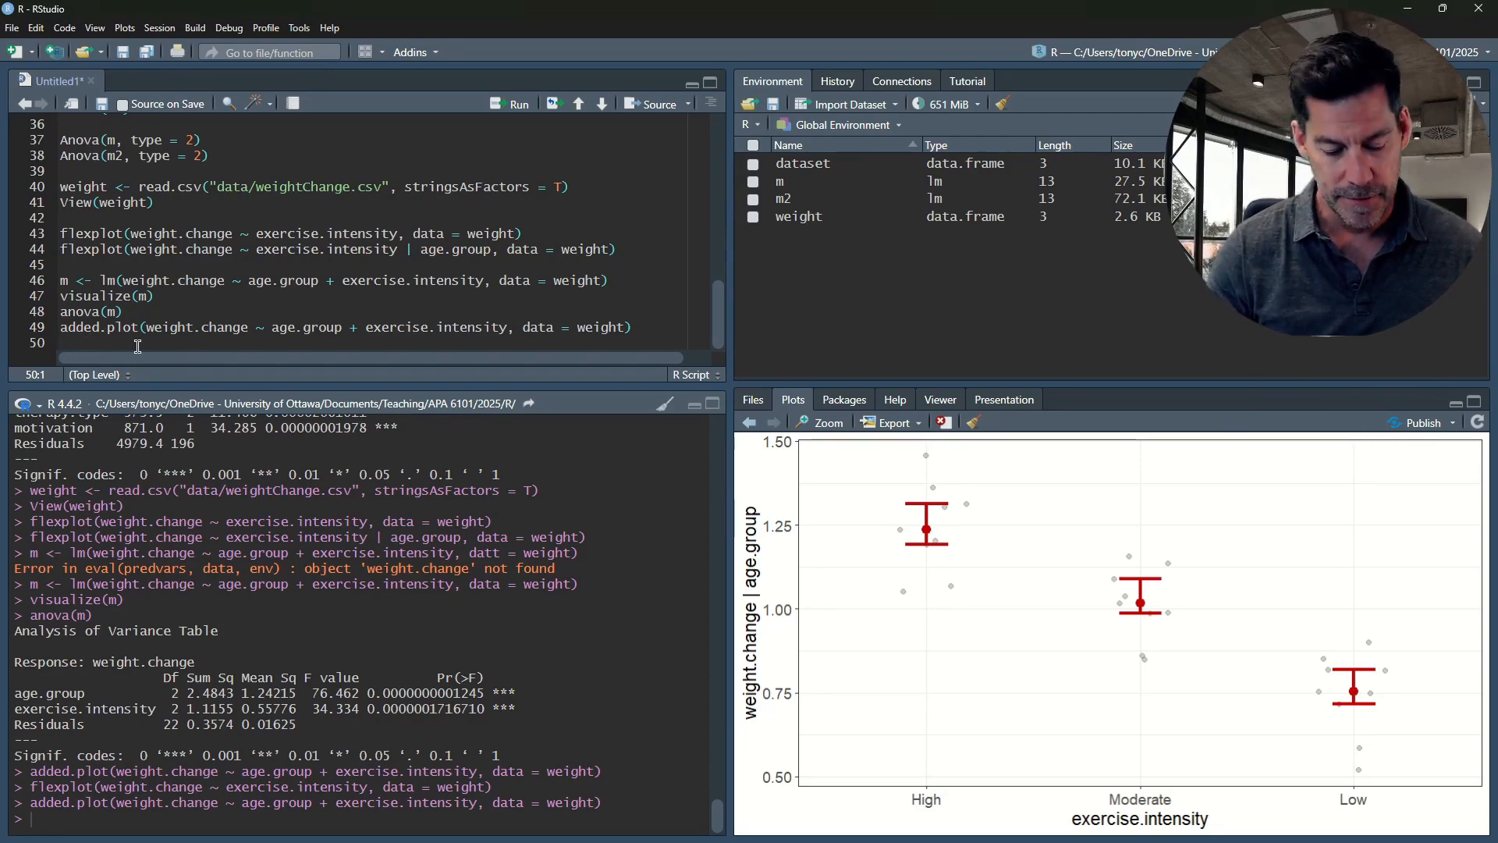
Add emmeans(m, pairwise ~ exercise.intensity) on line 50 and run it to get estimated means and pairwise contrasts
{"action": "type", "text": "mmeans"}
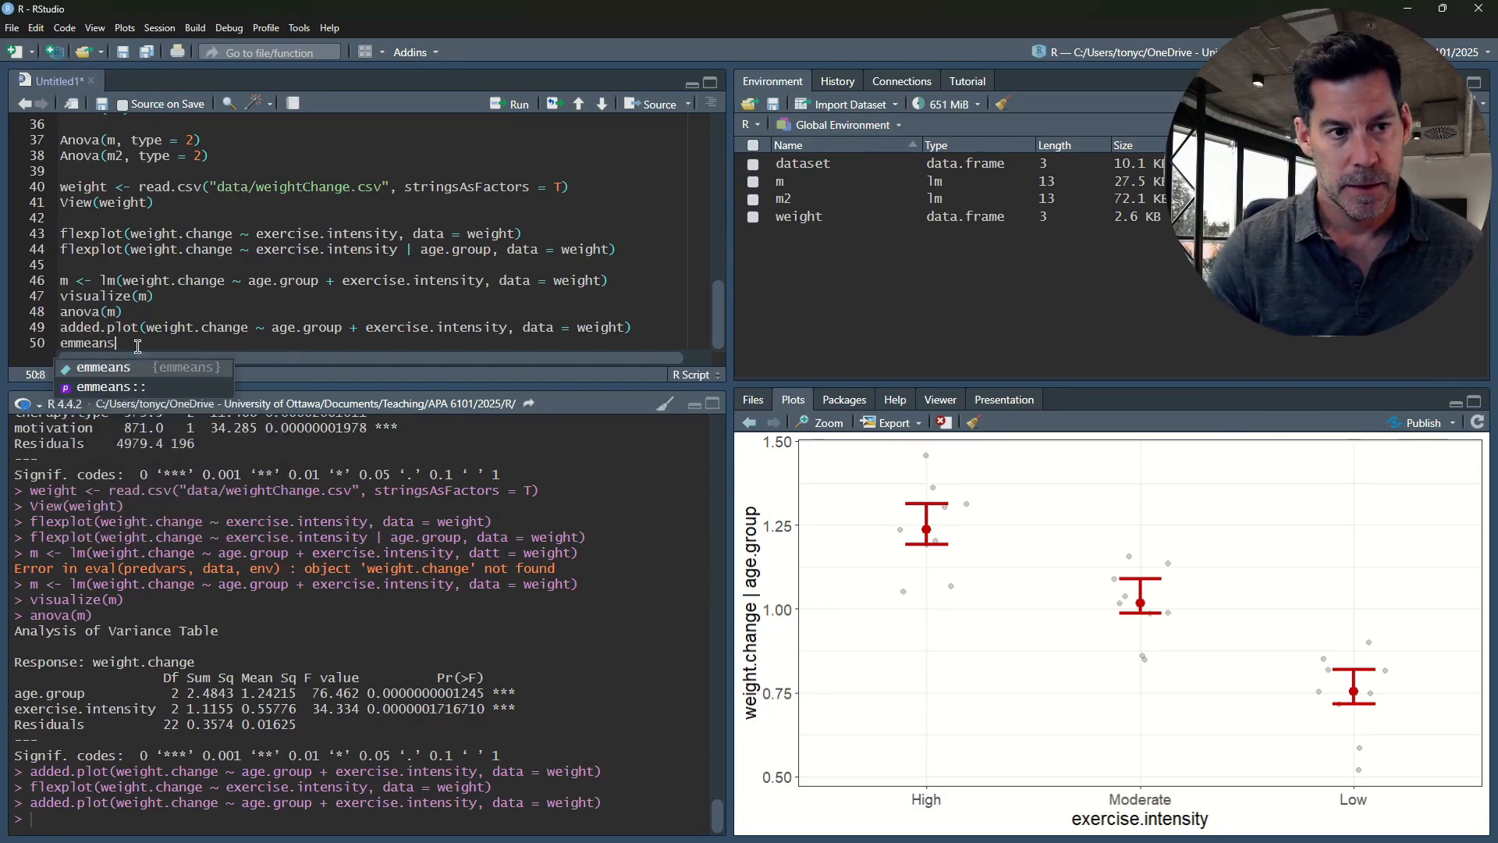
{"action": "type", "text": "("}
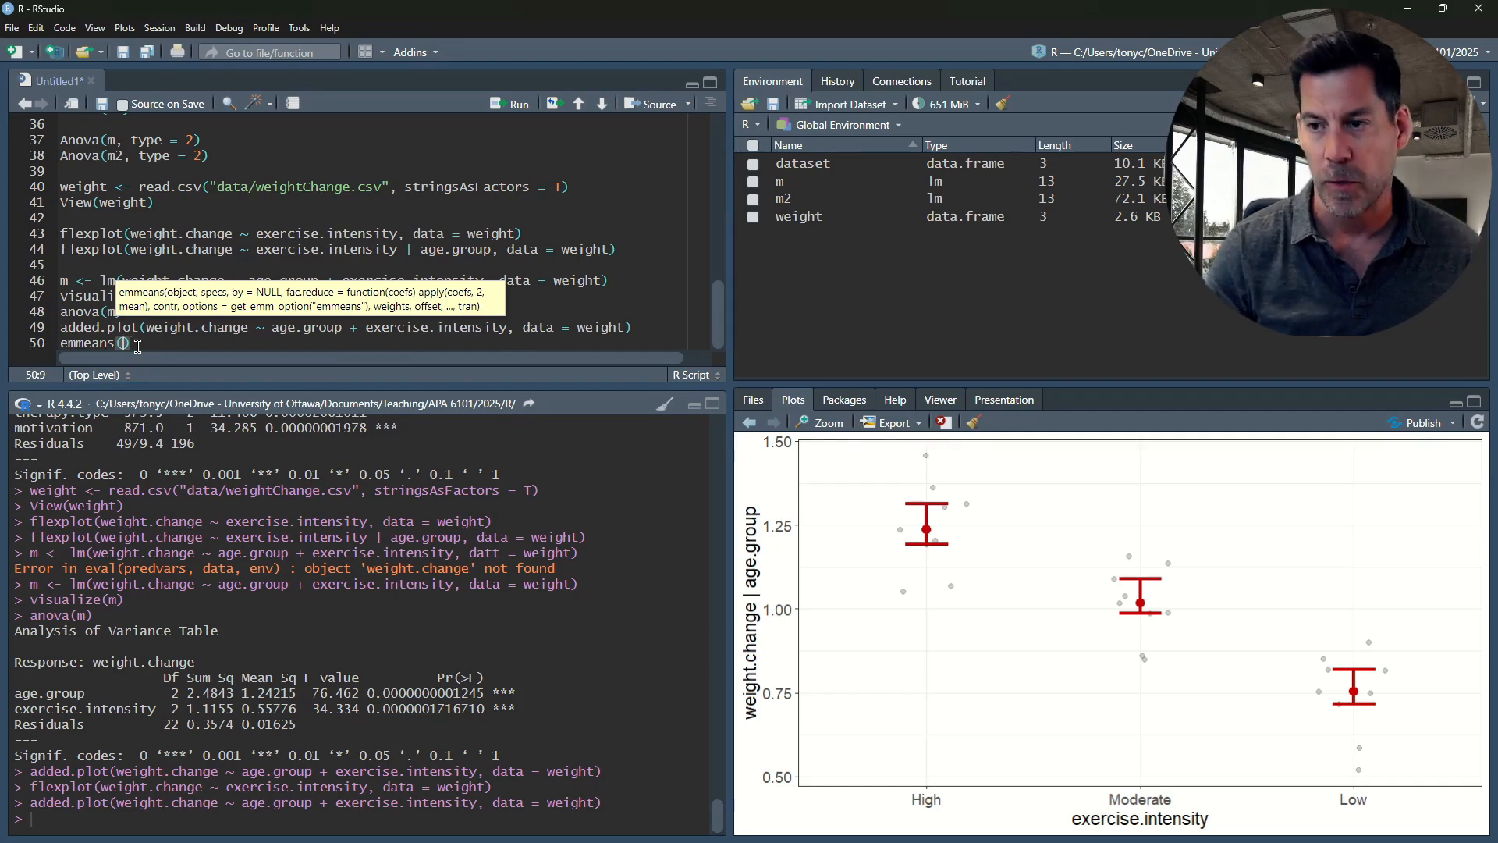
{"action": "type", "text": "m"}
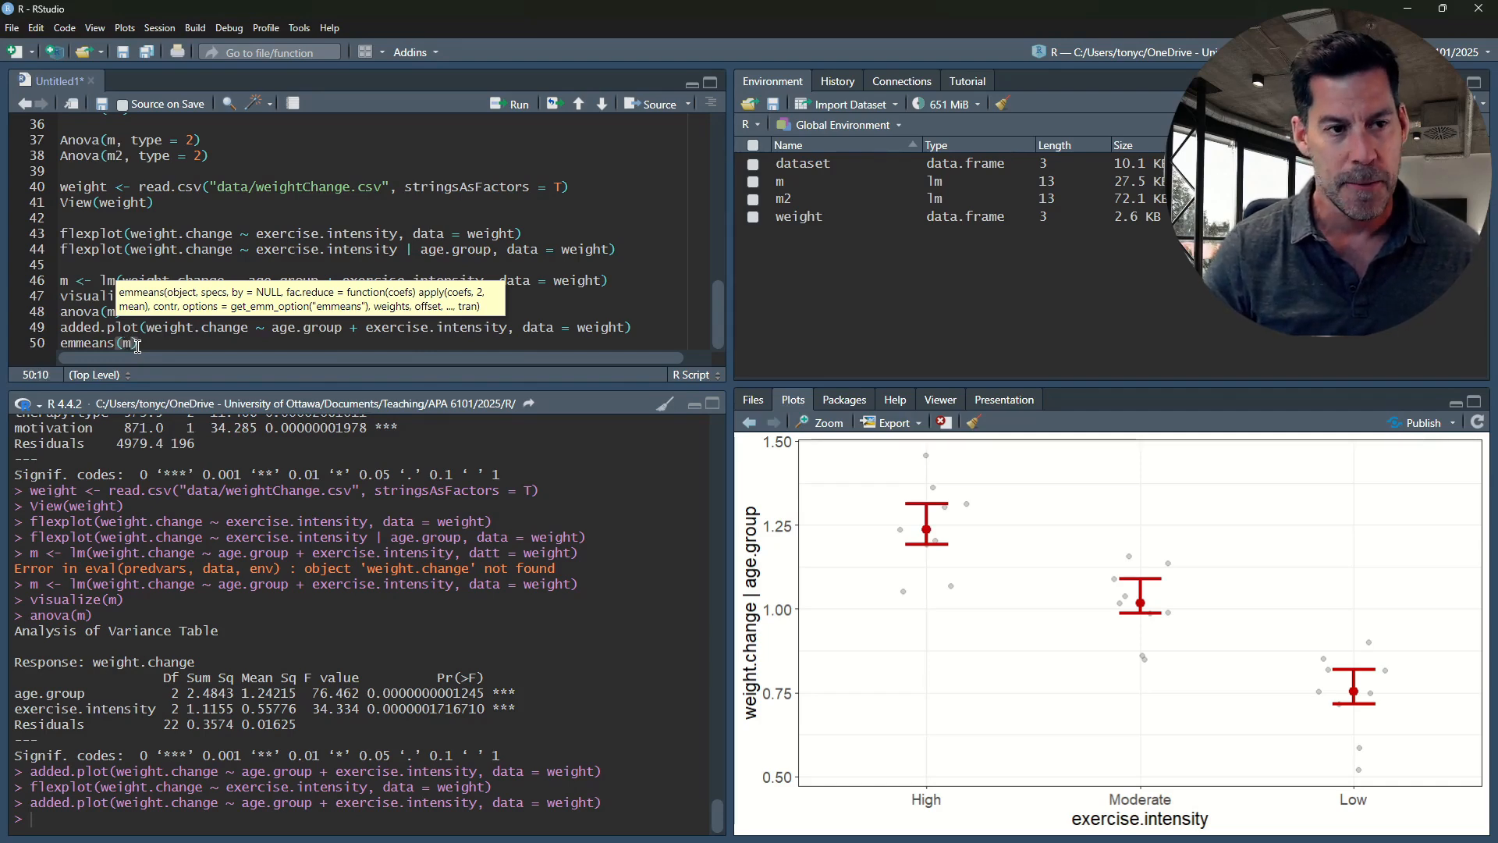
{"action": "type", "text": ", pair"}
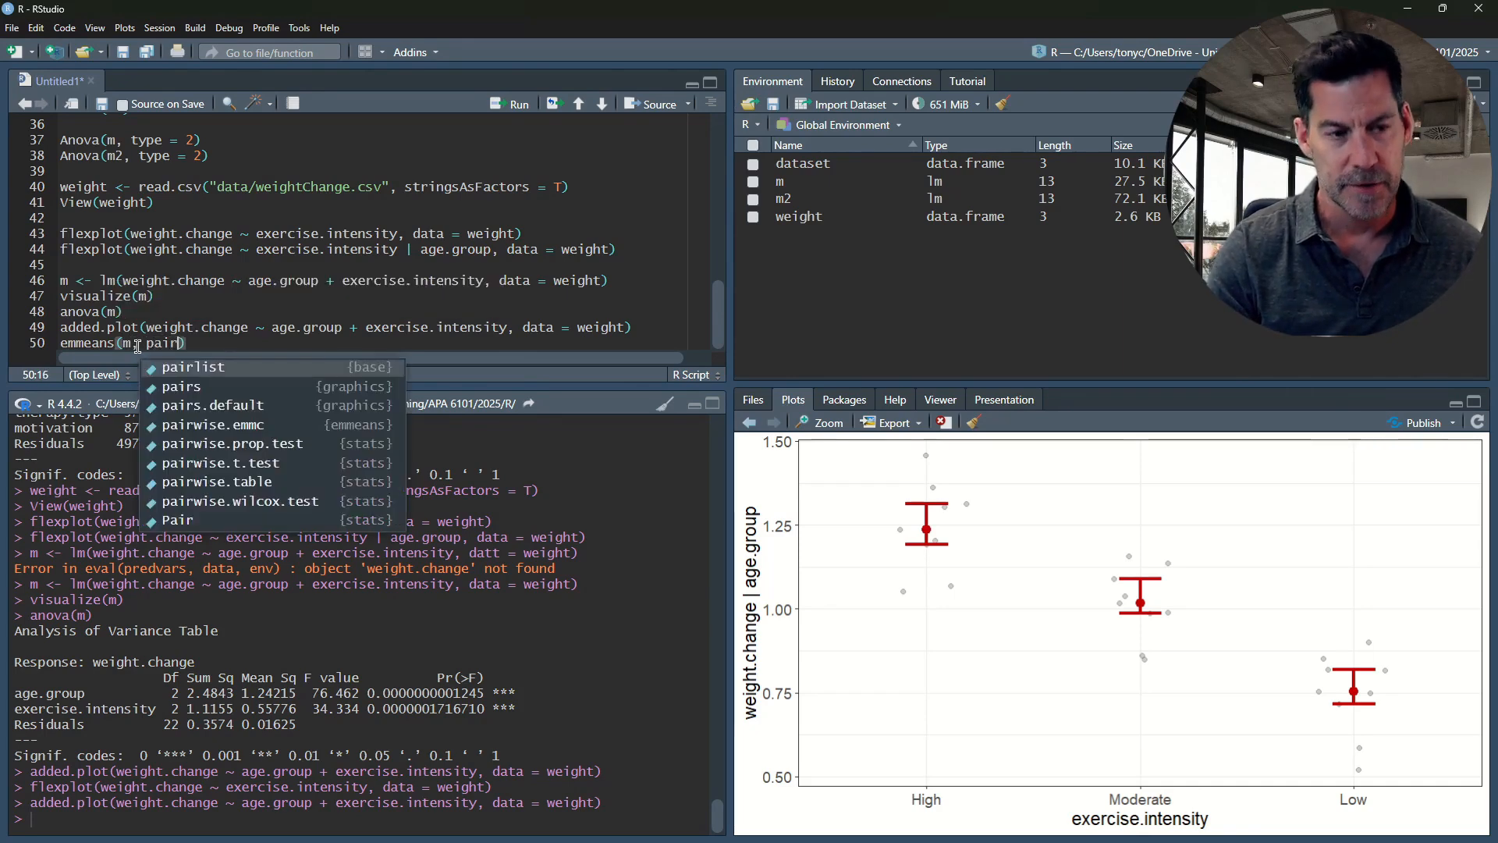
{"action": "type", "text": "wise ~"}
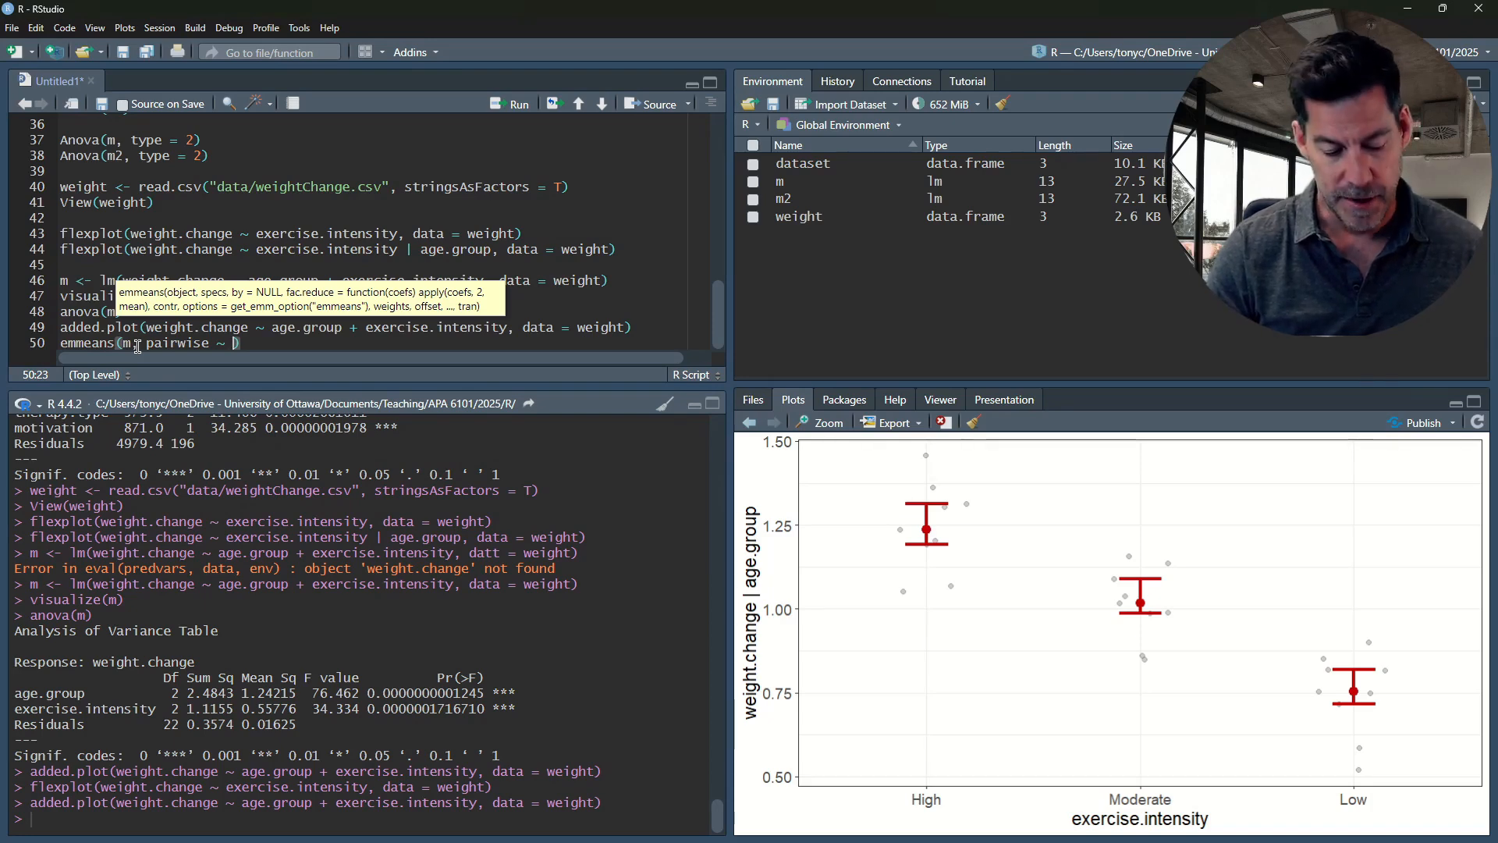
{"action": "type", "text": " exer"}
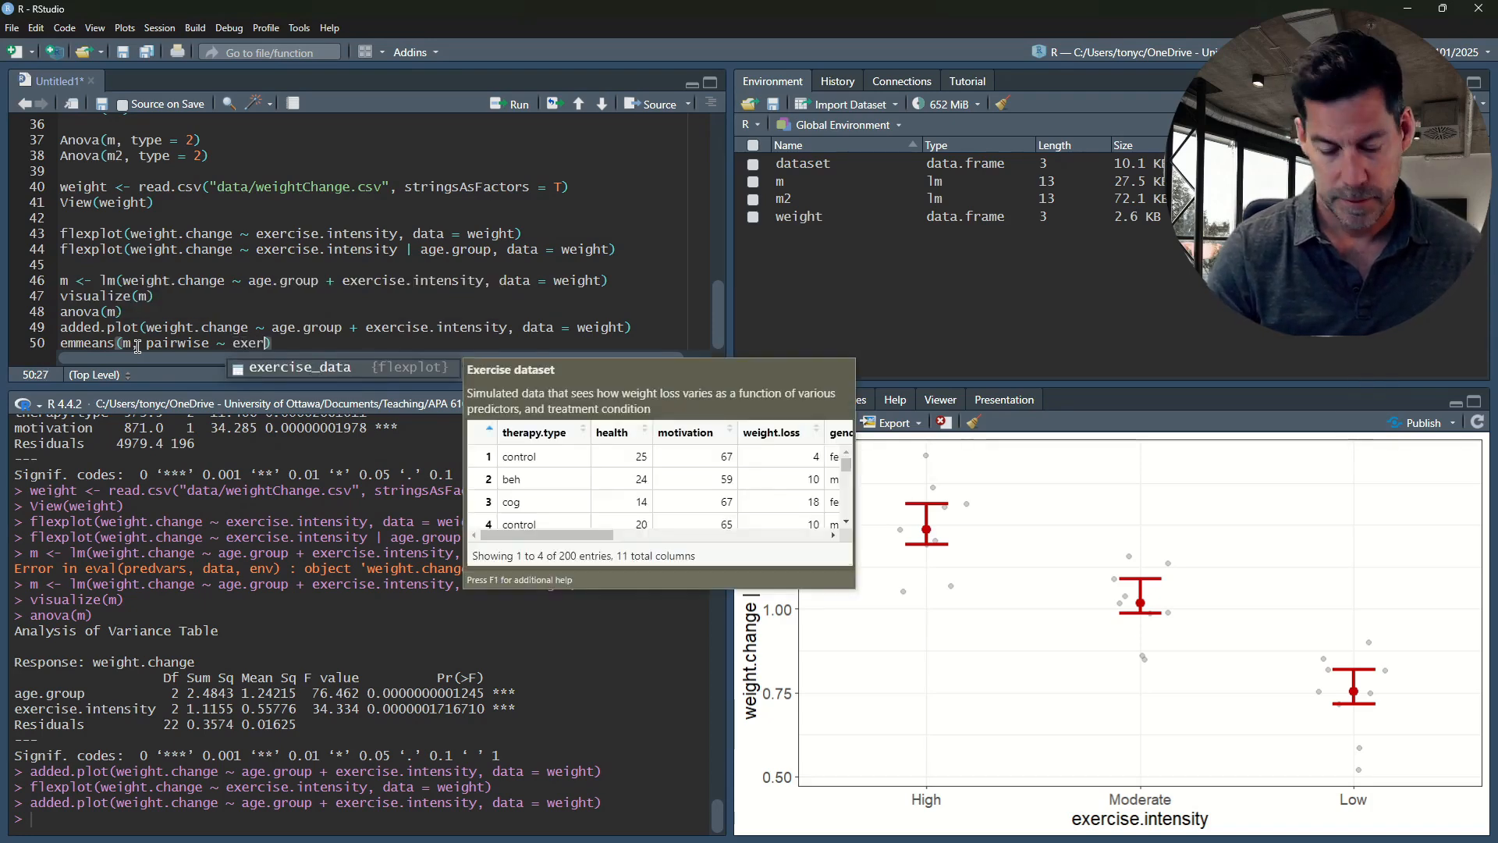
{"action": "type", "text": "cise."}
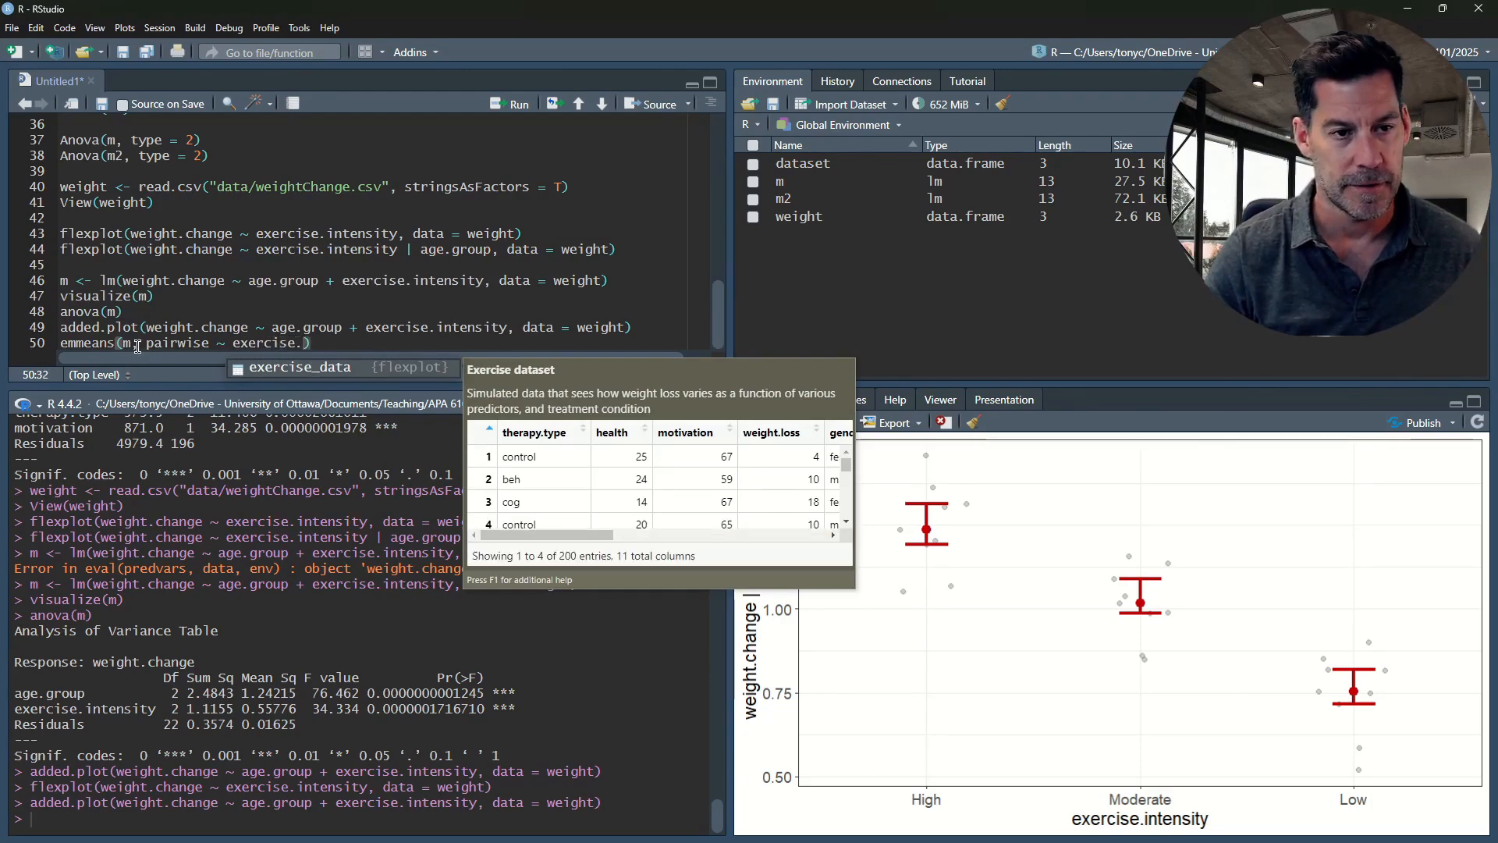
{"action": "type", "text": "intensity"}
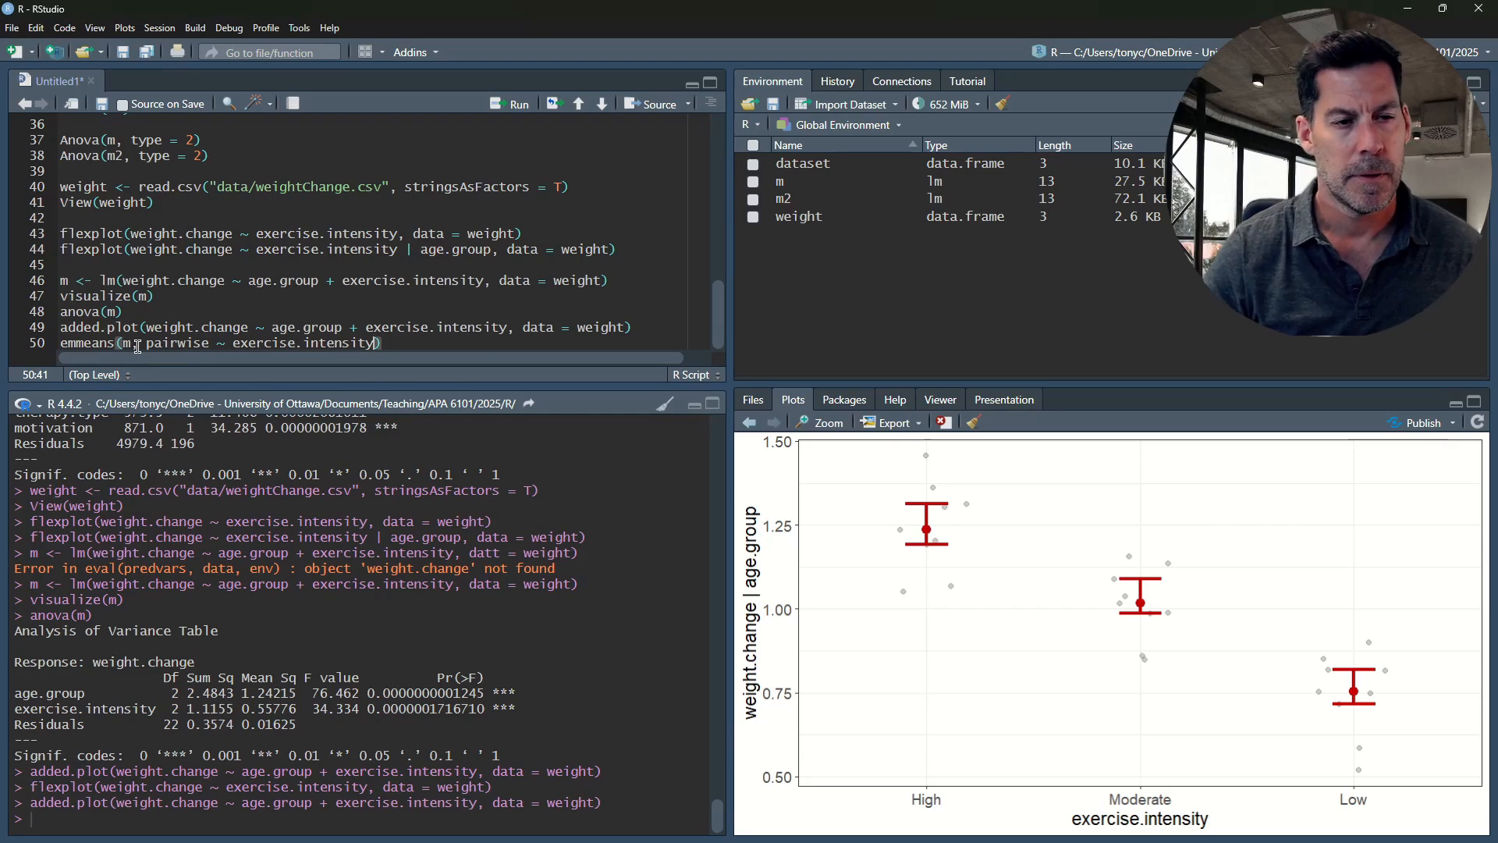
{"action": "key", "text": "ctrl+Return"}
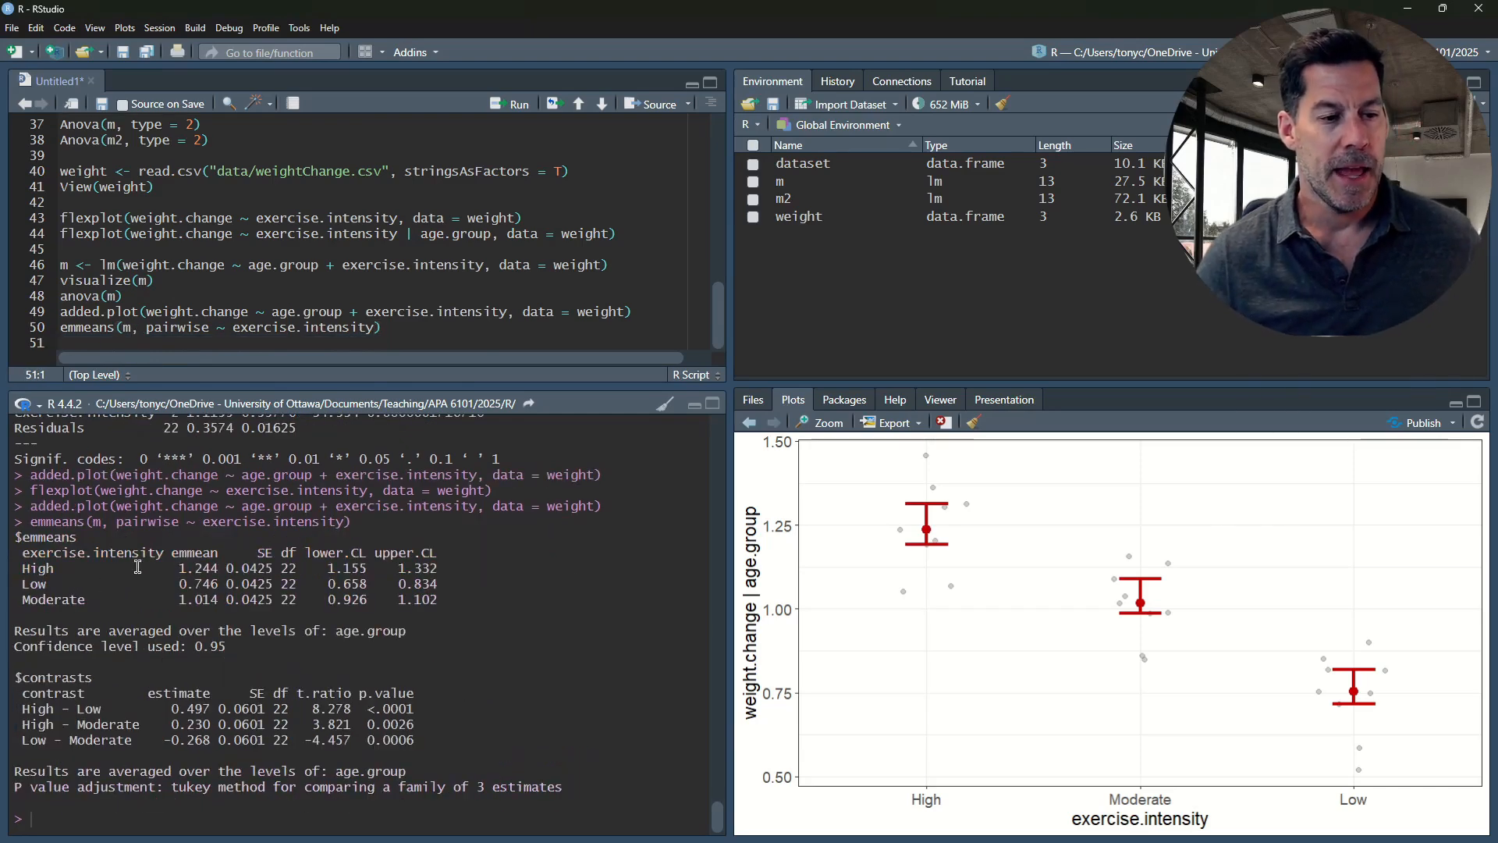
Examine the estimated means, the pairwise contrasts between exercise intensities and the p-value adjustment method in the emmeans output
{"action": "left_click_drag", "start_coordinate": [176, 569], "coordinate": [220, 604]}
{"action": "left_click", "coordinate": [194, 575]}
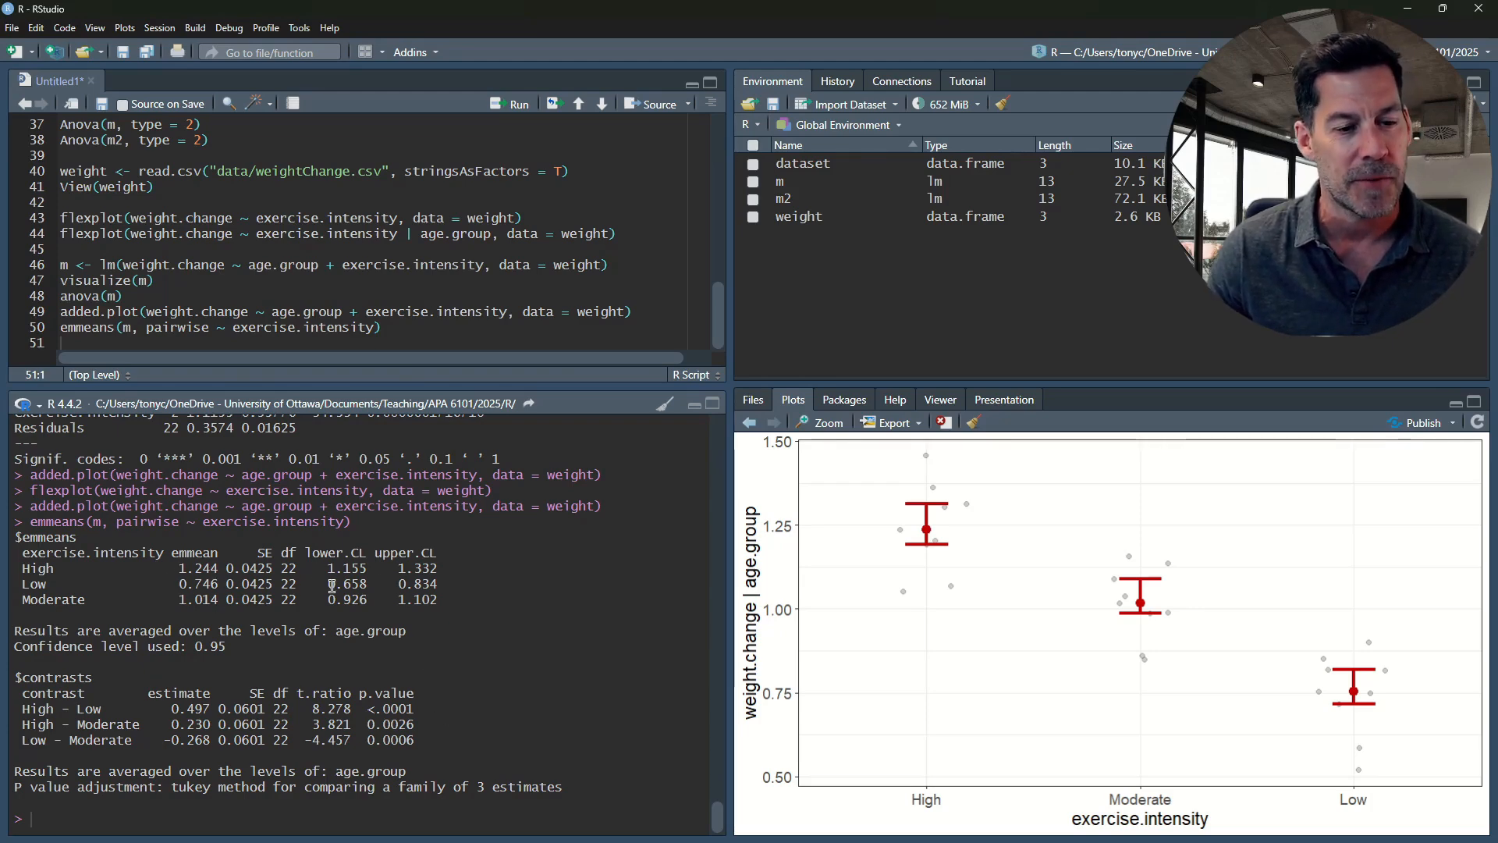
{"action": "left_click_drag", "start_coordinate": [21, 710], "coordinate": [411, 708]}
{"action": "left_click", "coordinate": [97, 719]}
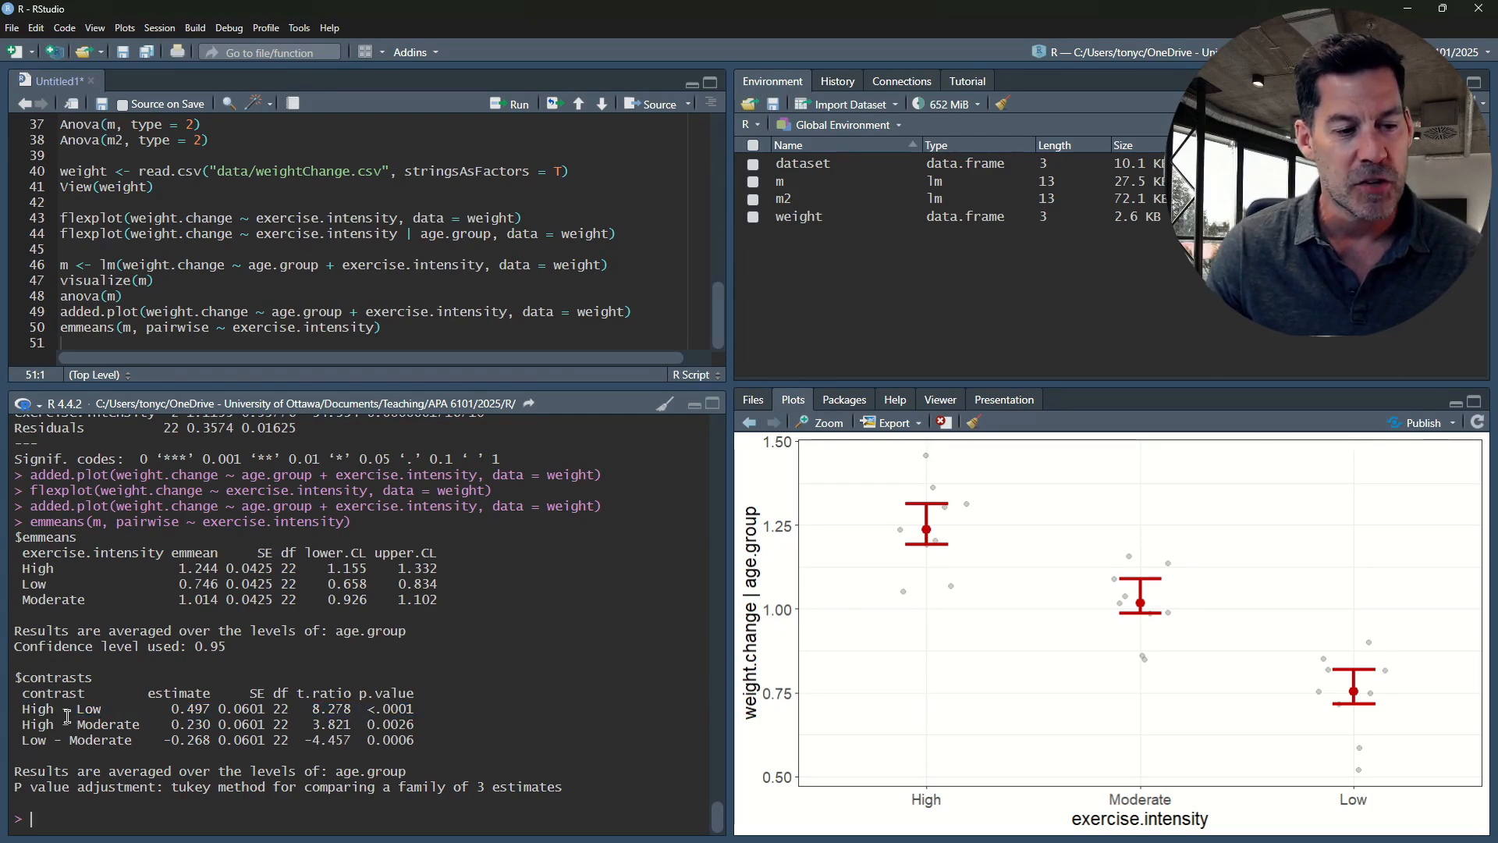
{"action": "left_click_drag", "start_coordinate": [20, 710], "coordinate": [312, 729]}
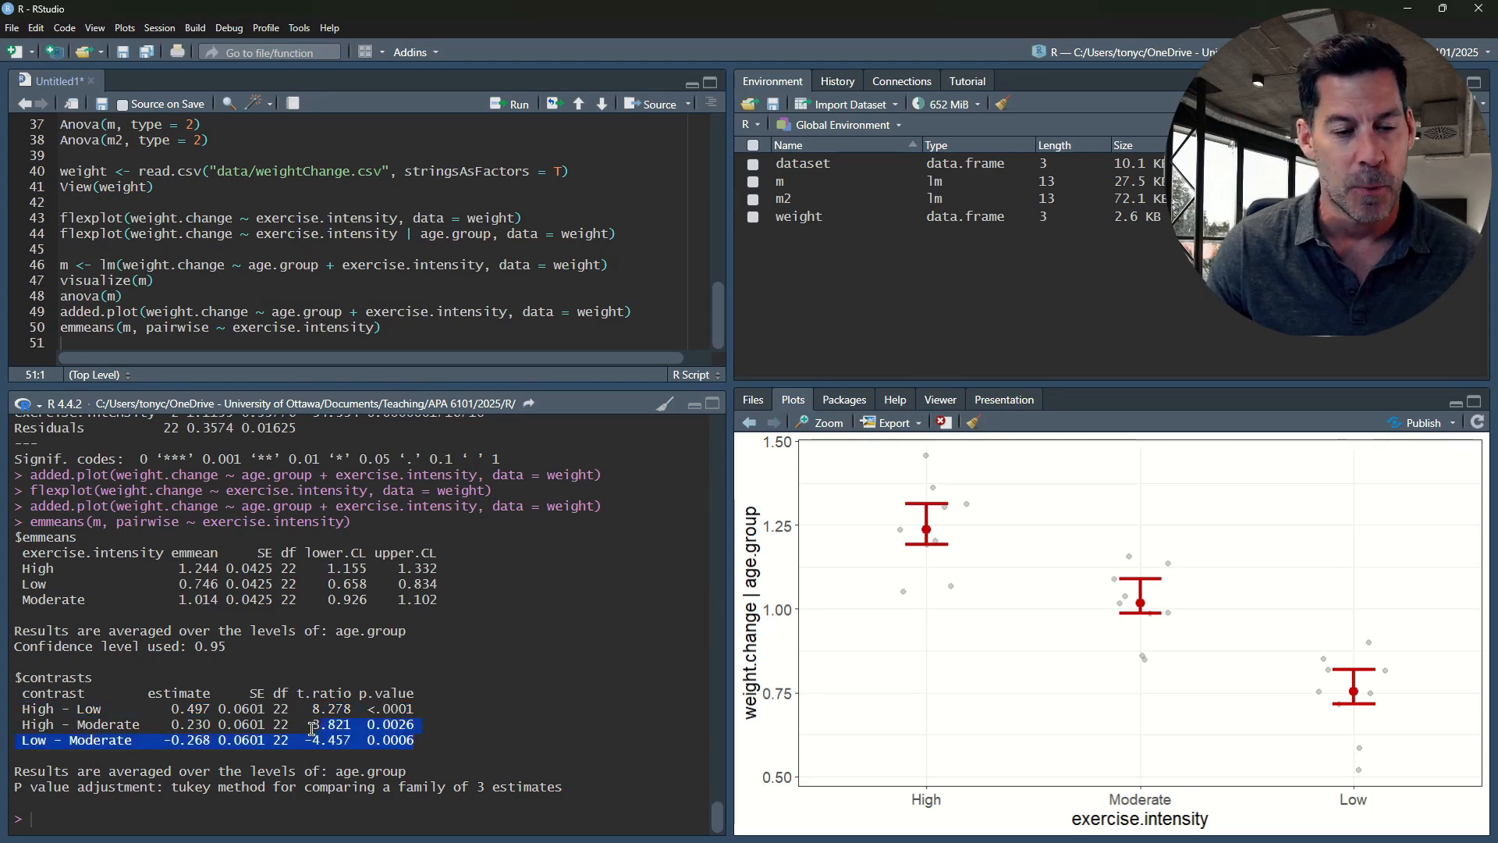
{"action": "left_click", "coordinate": [359, 738]}
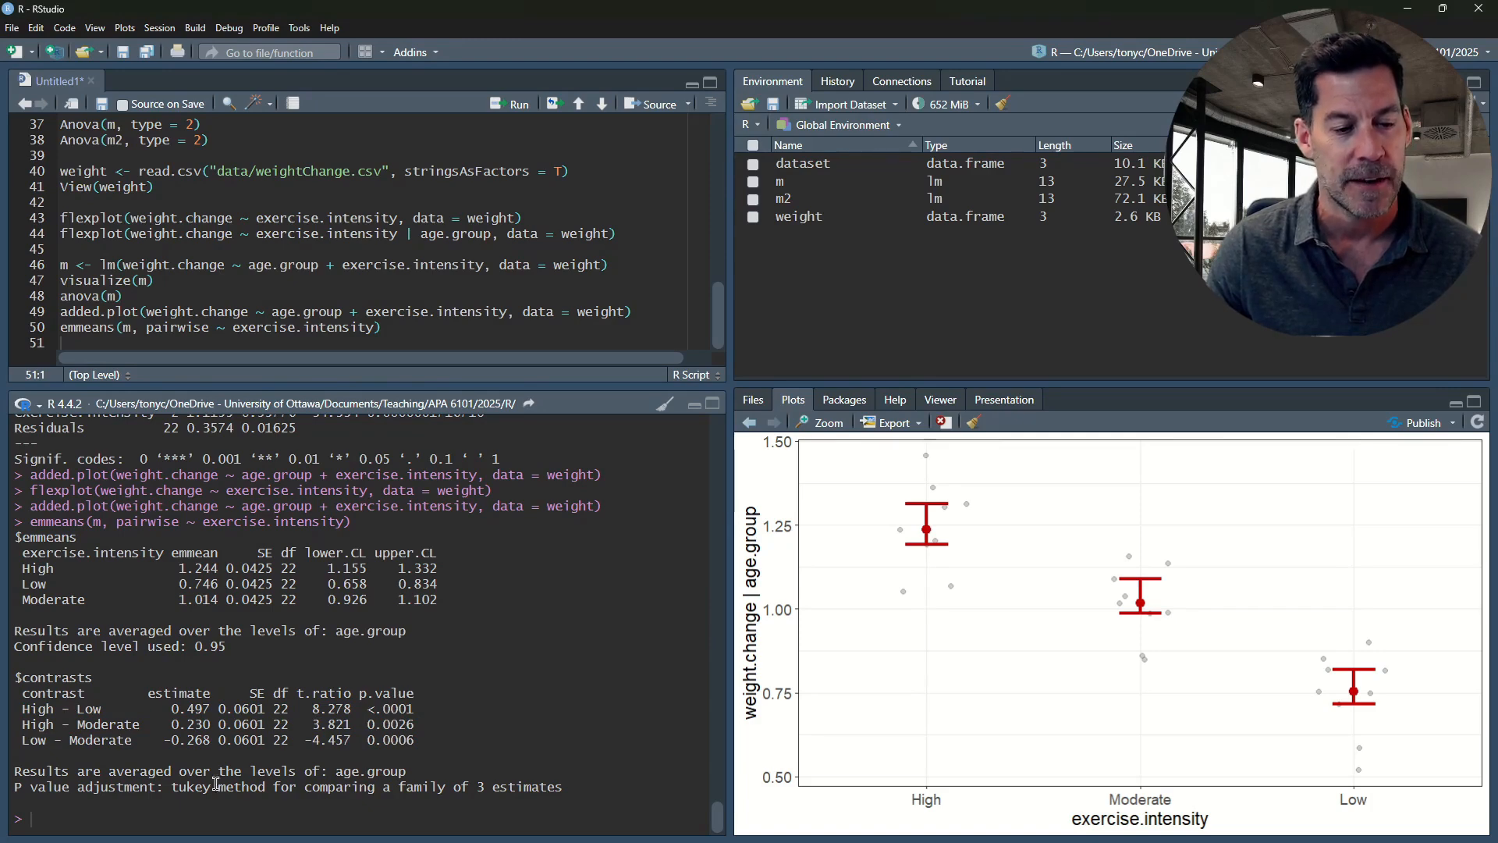
{"action": "left_click_drag", "start_coordinate": [180, 784], "coordinate": [275, 784]}
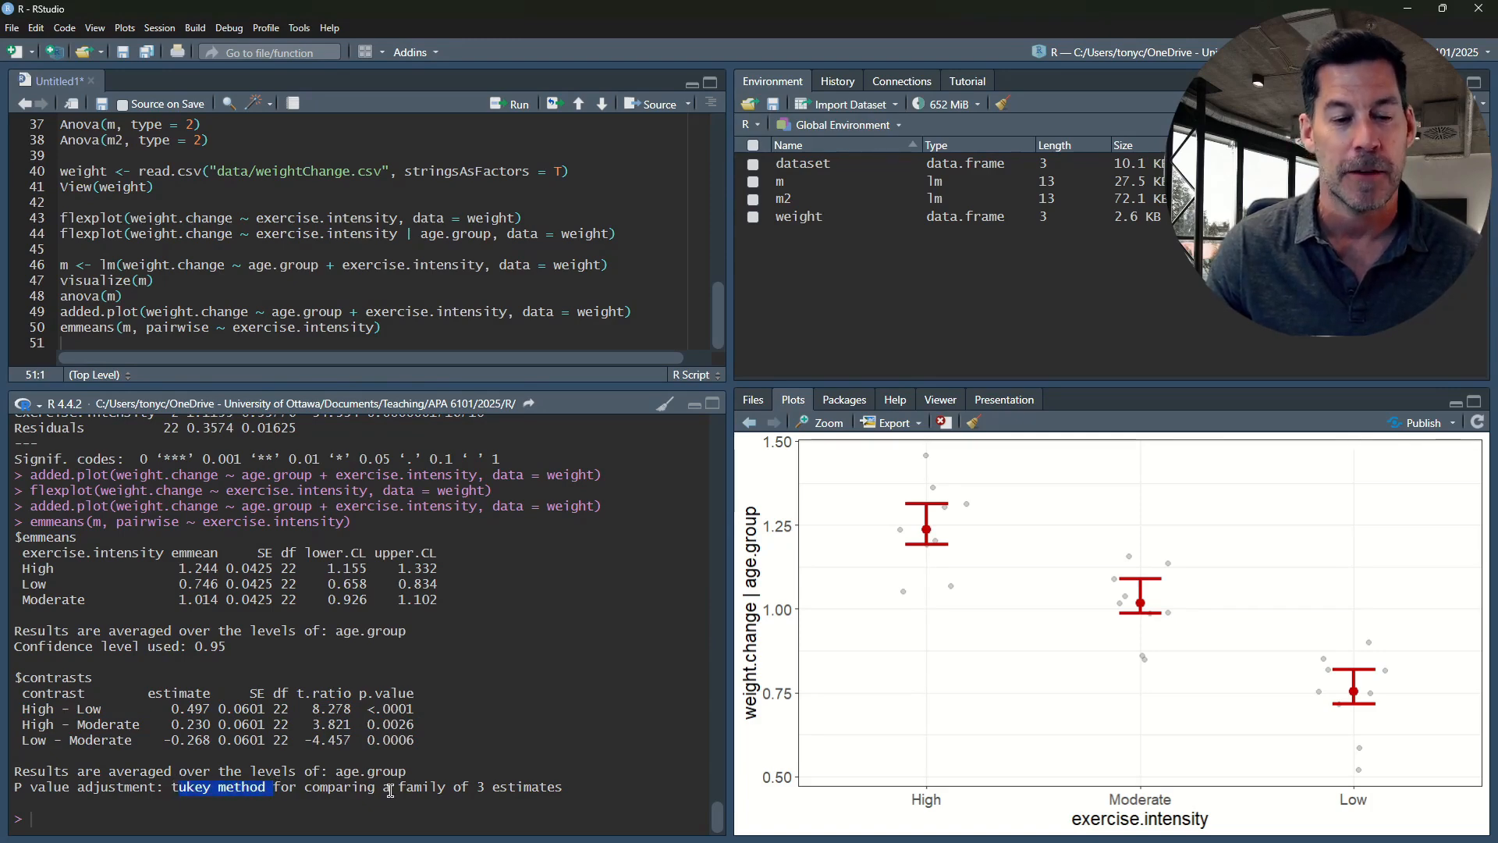